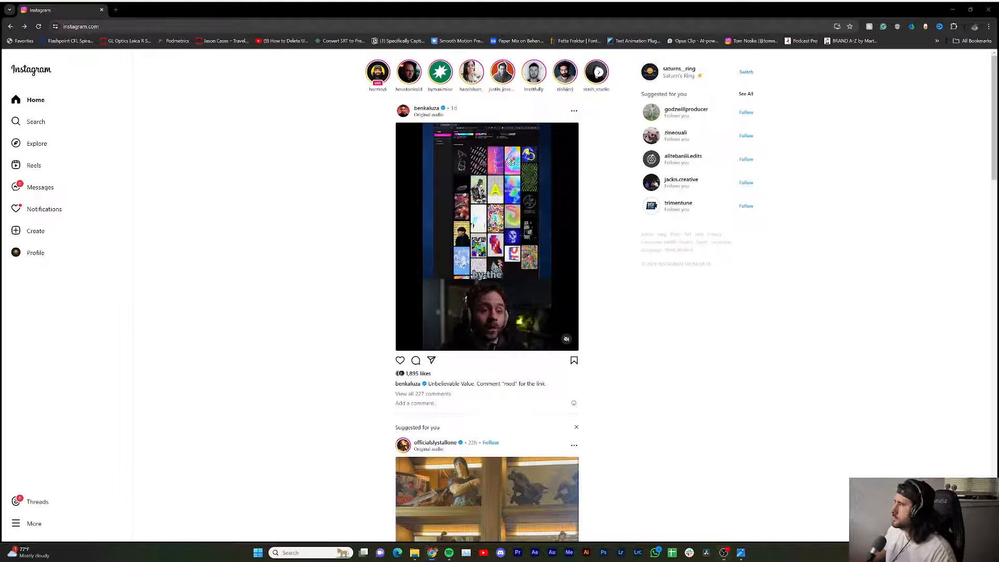
- Search Instagram for "bart" and open the bart_vfx profile
left_click(44, 125)
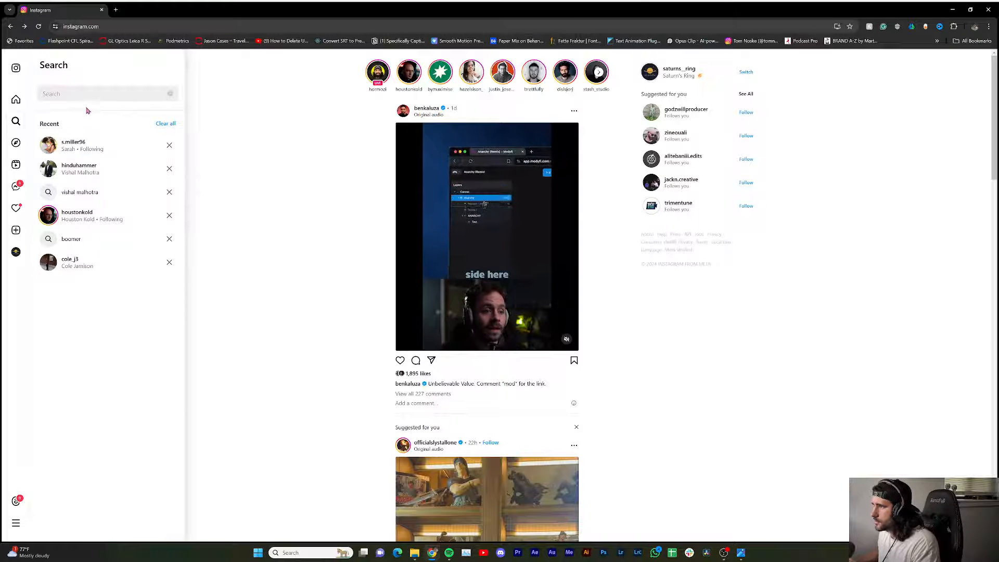
type("bart")
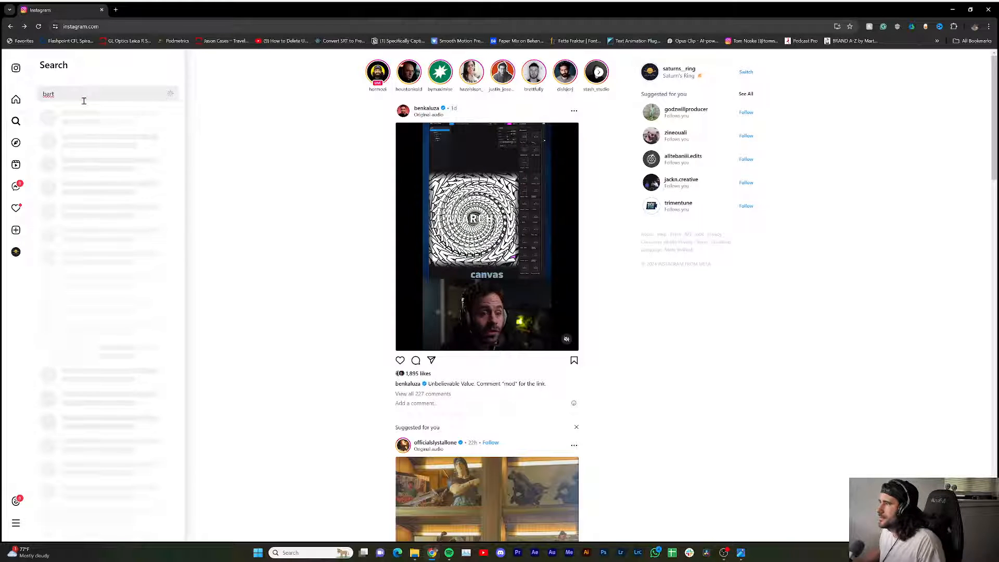
left_click(108, 150)
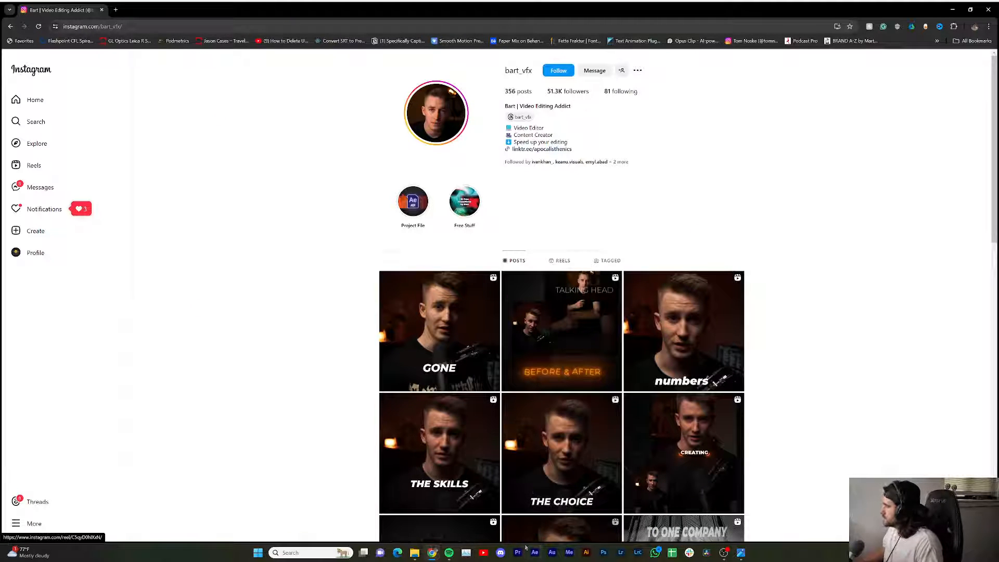
- Browse the profile's reels and open the Pro Edit Pack promotional reel
scroll(891, 354, "down", 3)
scroll(832, 332, "up", 2)
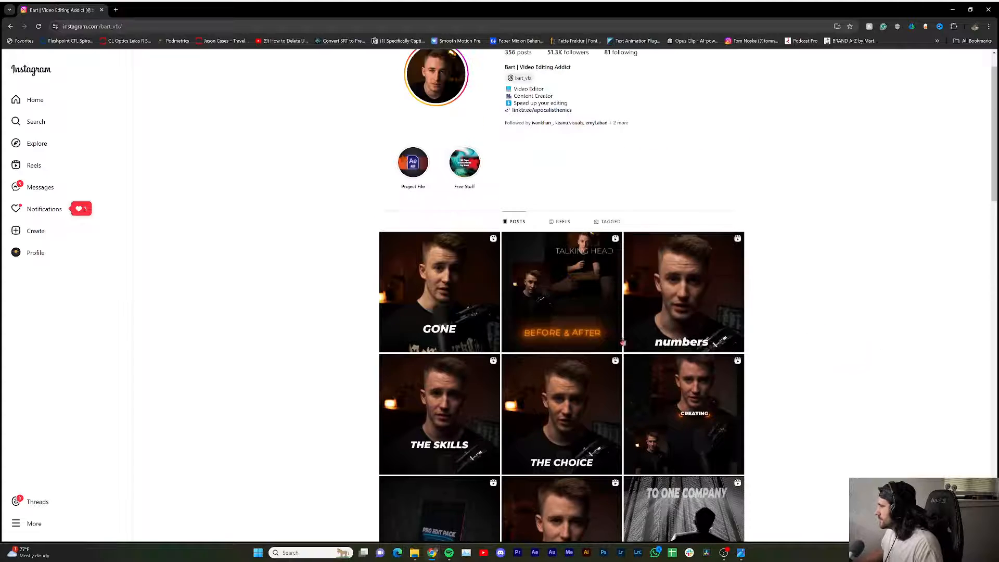
scroll(622, 342, "down", 3)
scroll(583, 208, "up", 1)
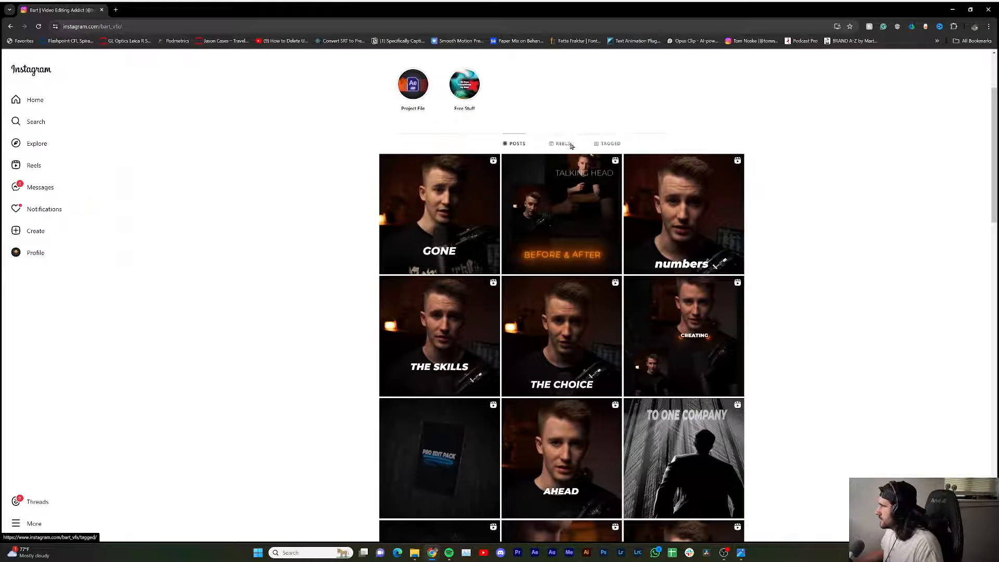
left_click(562, 144)
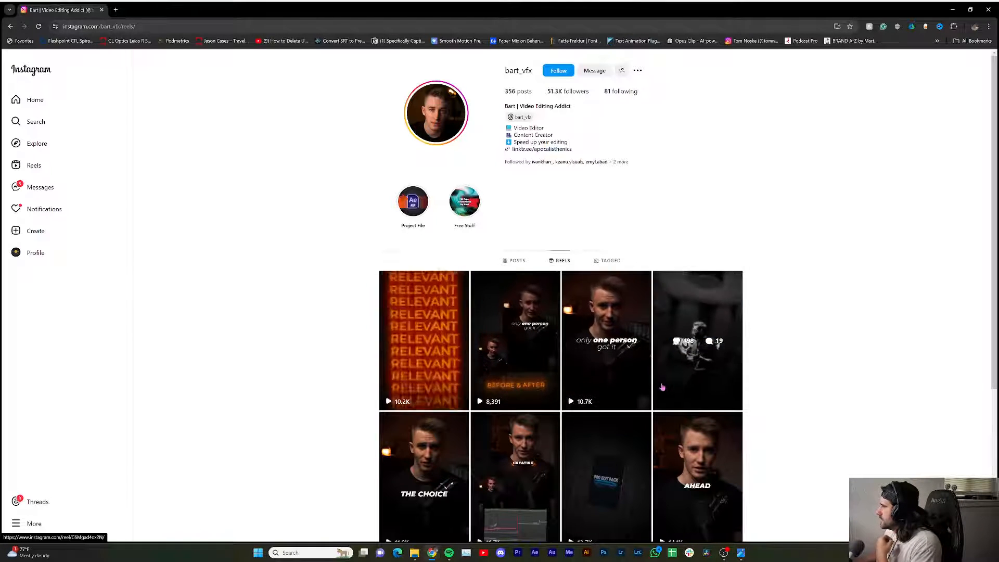
scroll(434, 420, "down", 2)
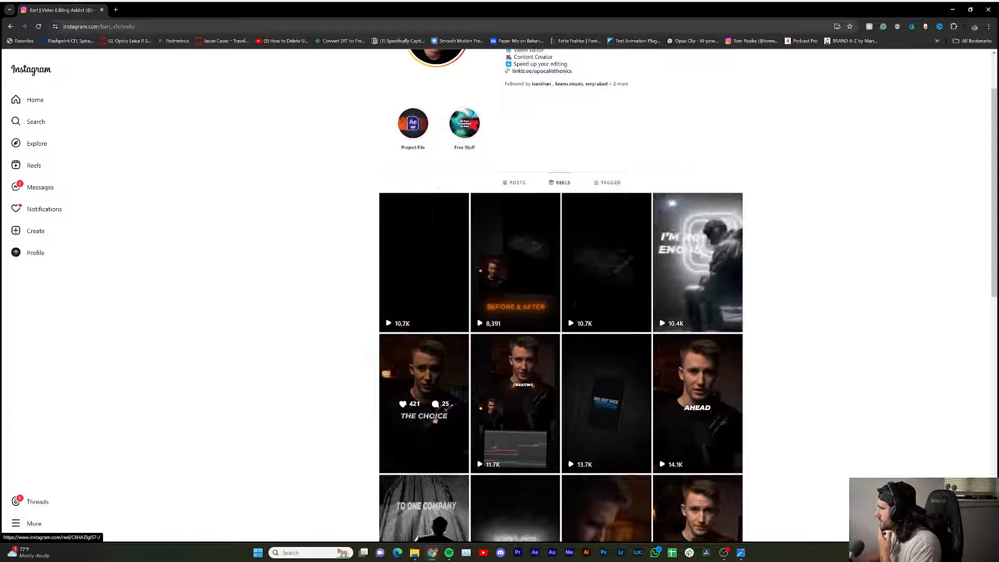
scroll(536, 469, "down", 4)
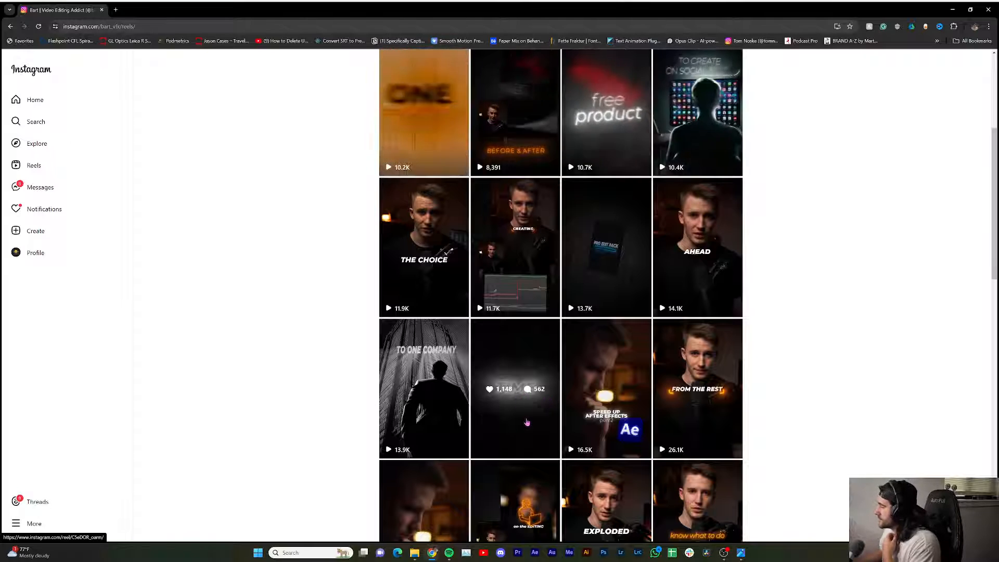
scroll(520, 343, "down", 2)
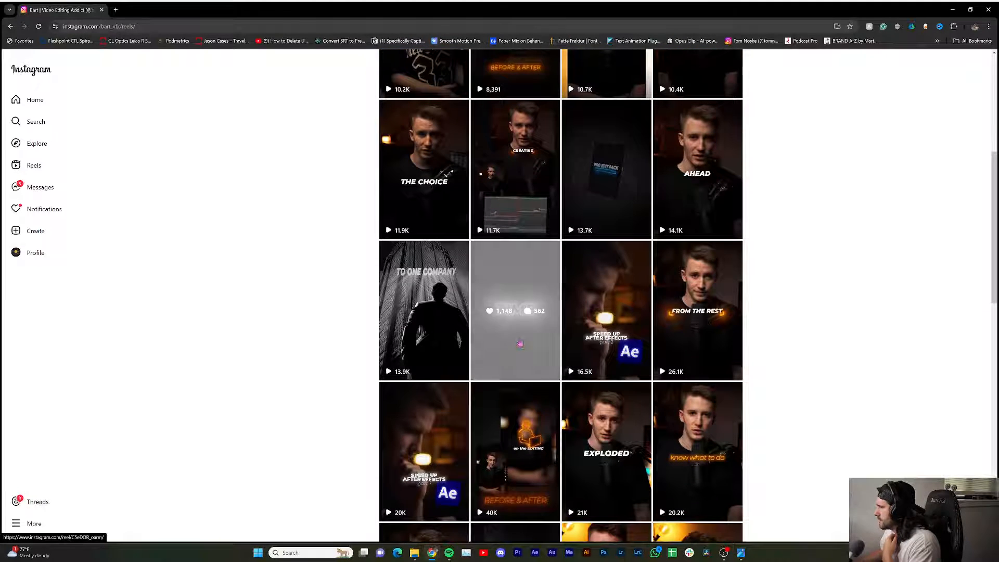
left_click(519, 344)
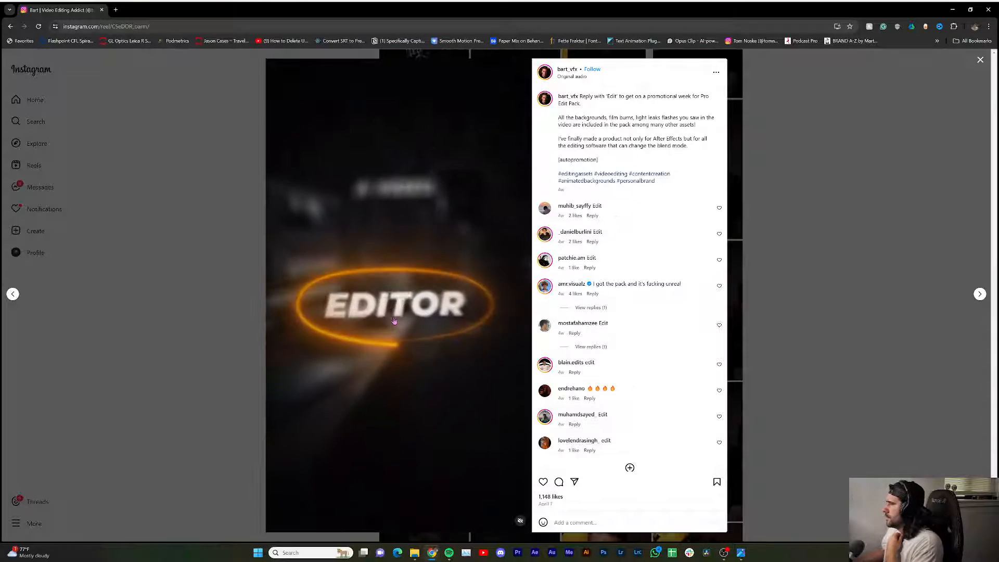
- Play and pause the reel at several points to examine its glowing text and animated backgrounds
left_click(393, 321)
left_click(407, 302)
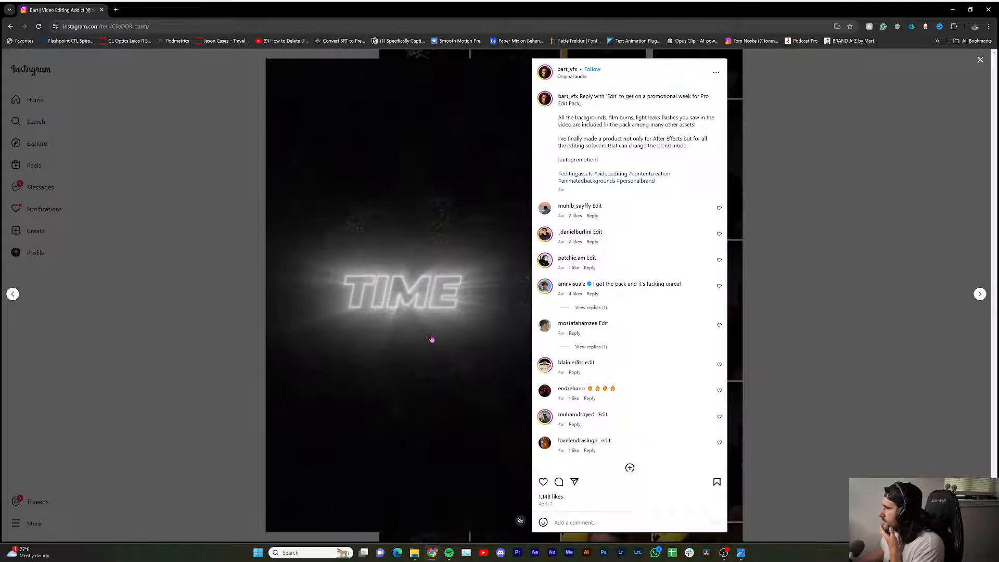
left_click(421, 327)
left_click(421, 327)
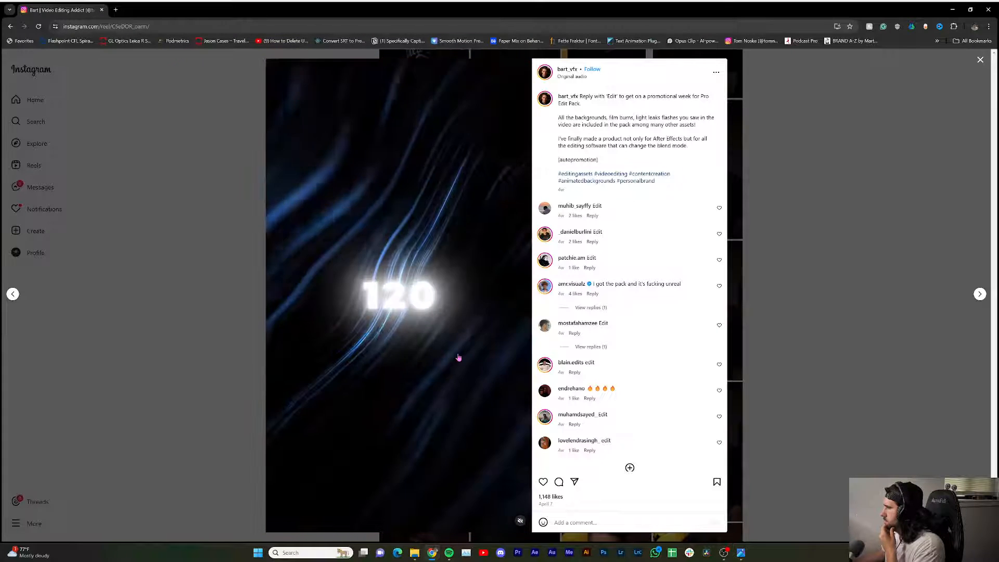
left_click(458, 358)
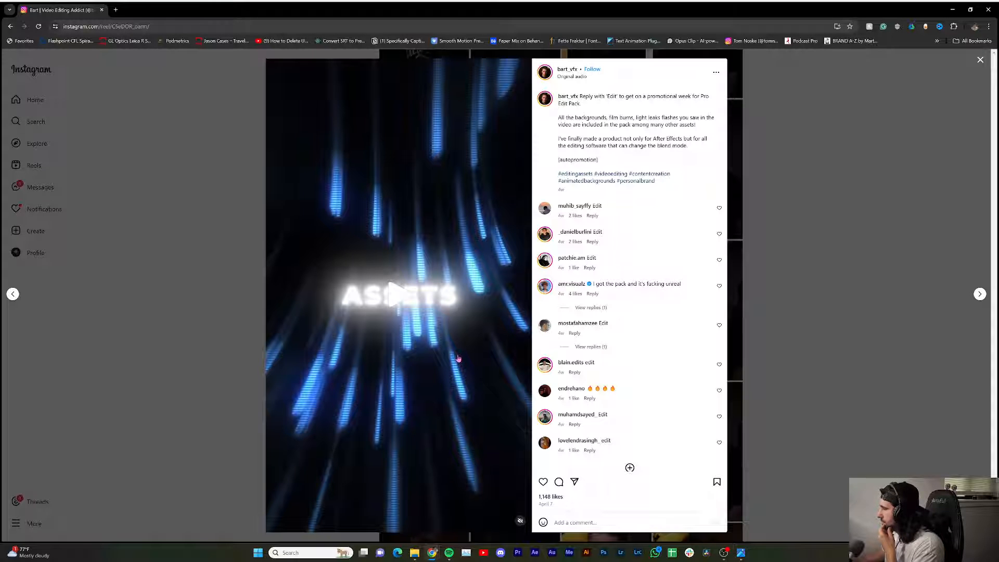
left_click(458, 358)
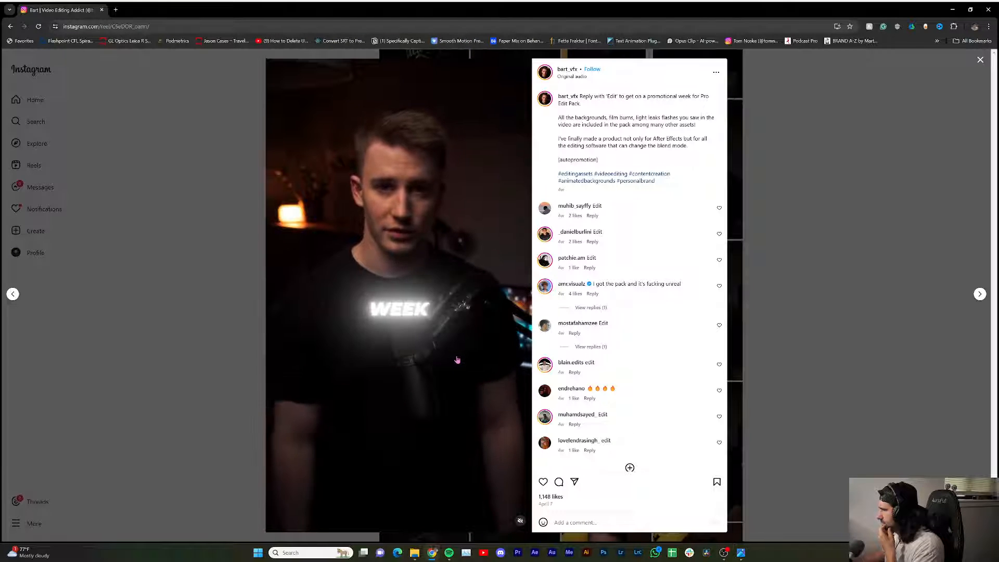
left_click(457, 360)
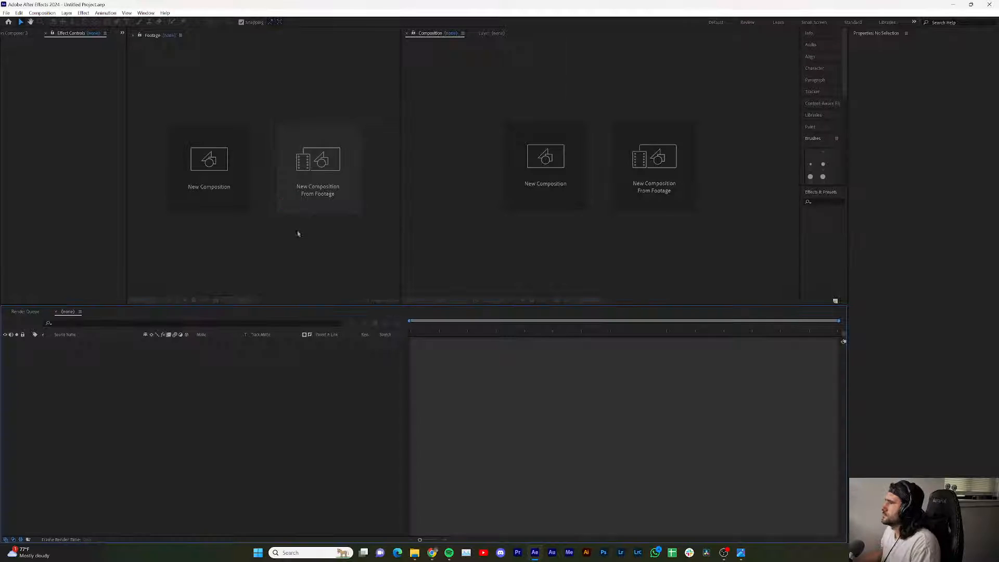
- Switch to After Effects and create a 10-second composition with the Social Media Portrait HD preset, 1080x1920 at 30 fps
left_click(546, 156)
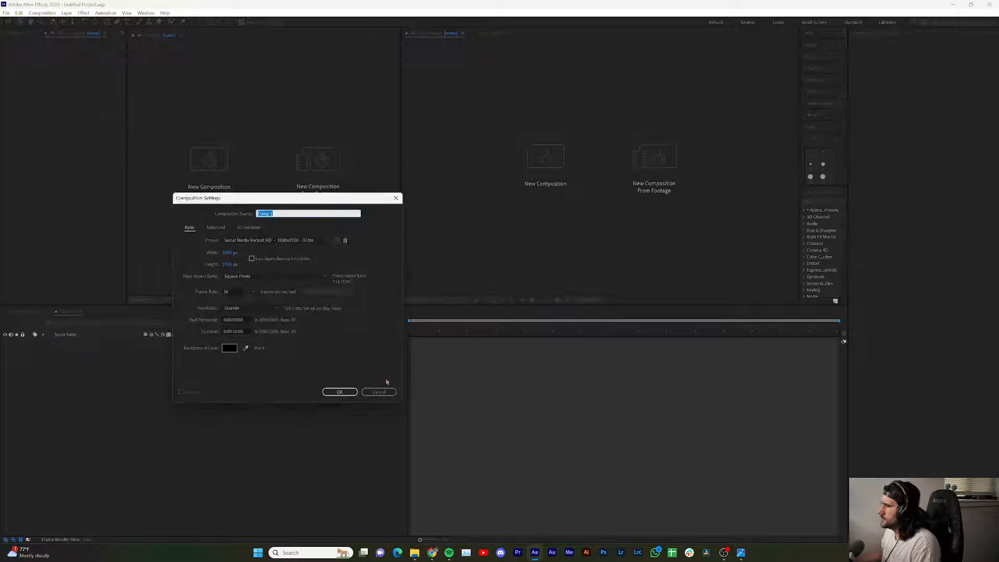
left_click(340, 392)
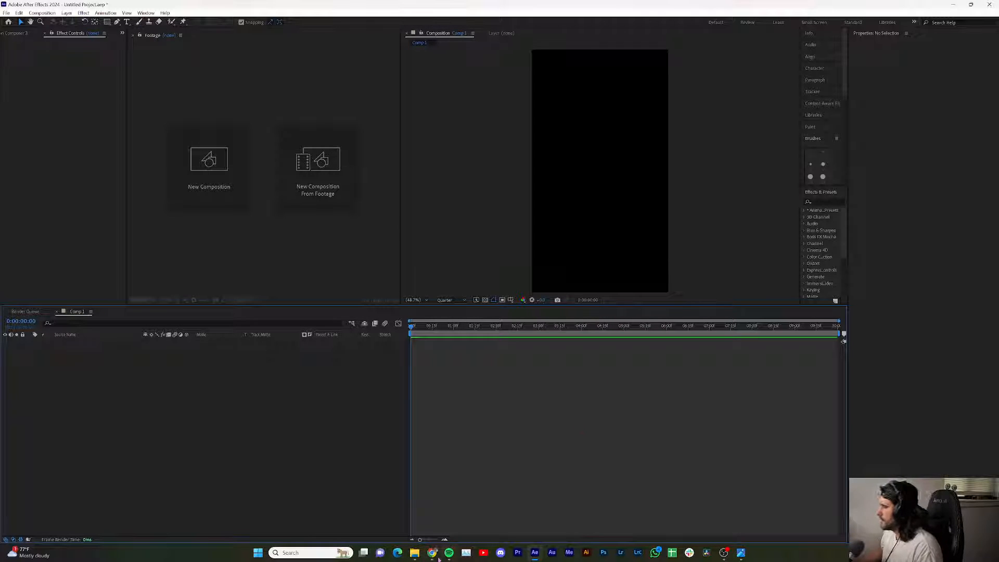
- Check the reel's circled EDITOR title in the browser, then return to After Effects
mouse_move(431, 552)
left_click(484, 513)
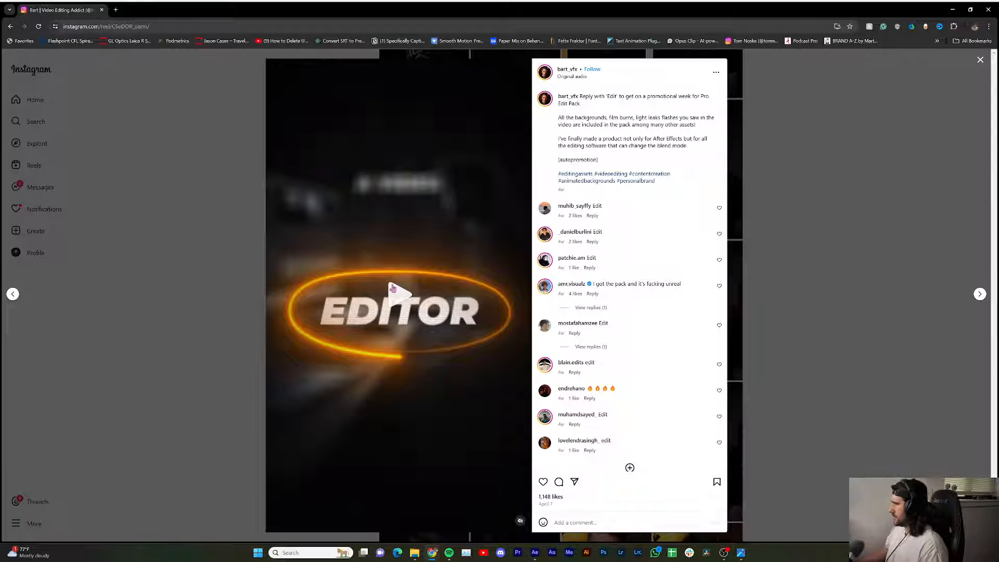
left_click(535, 552)
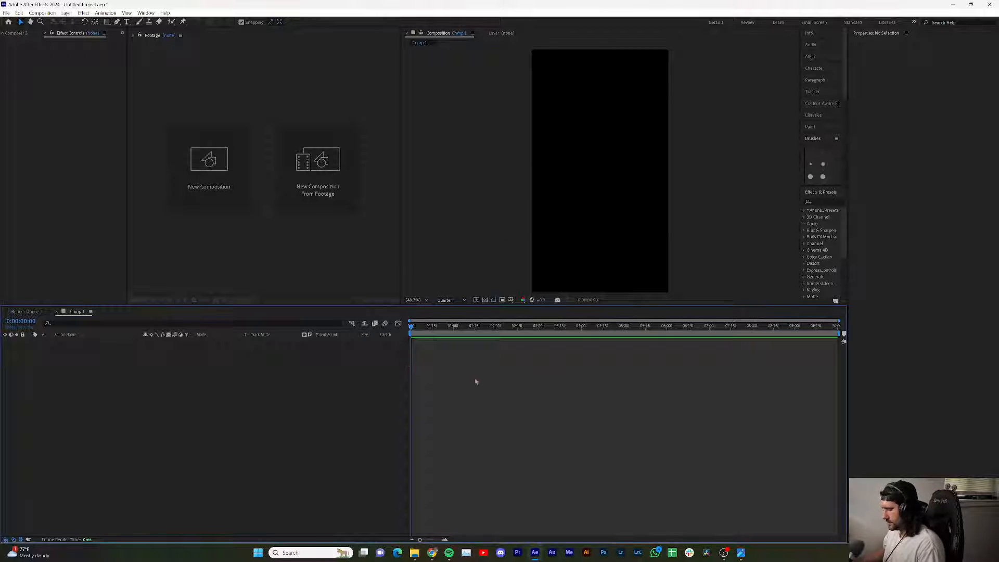
- Add a text layer reading "editor" to the composition
left_click(126, 21)
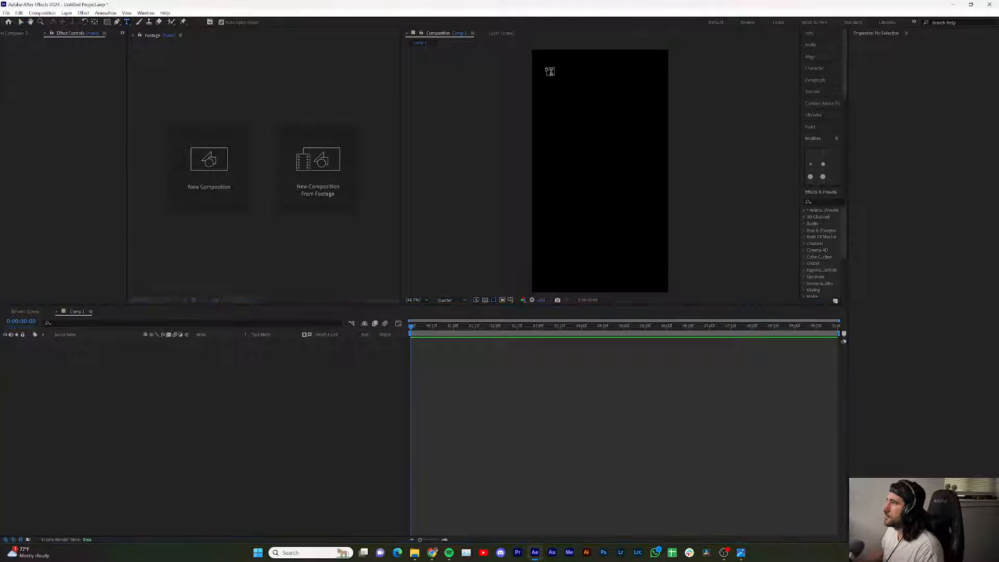
left_click(572, 169)
type("ediotr")
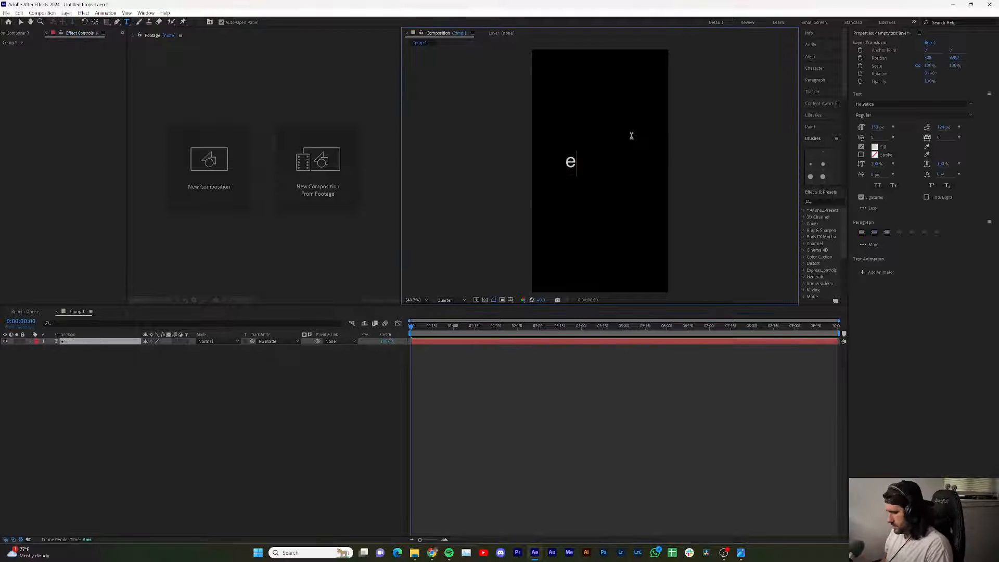
key("BackSpace")
key("BackSpace")
key("BackSpace")
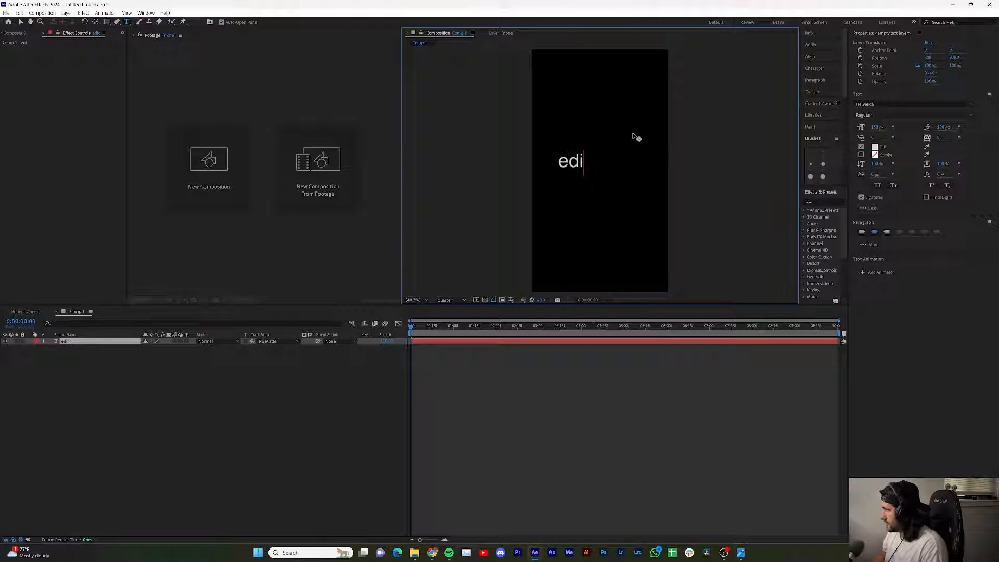
type("tor")
- Format the whole text in Montserrat Black Italic with all caps
key("ctrl+a")
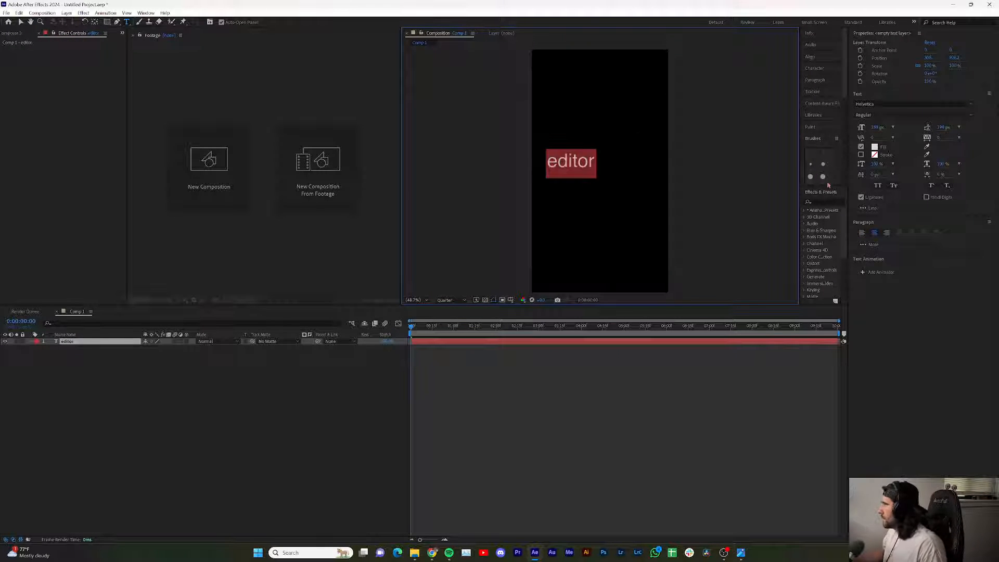
left_click(880, 104)
type("mont")
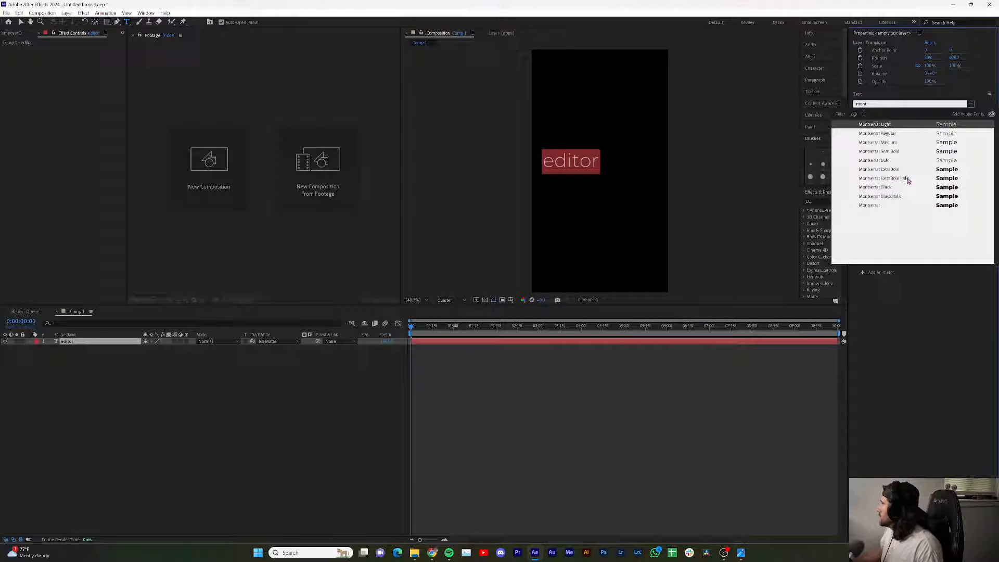
left_click(899, 188)
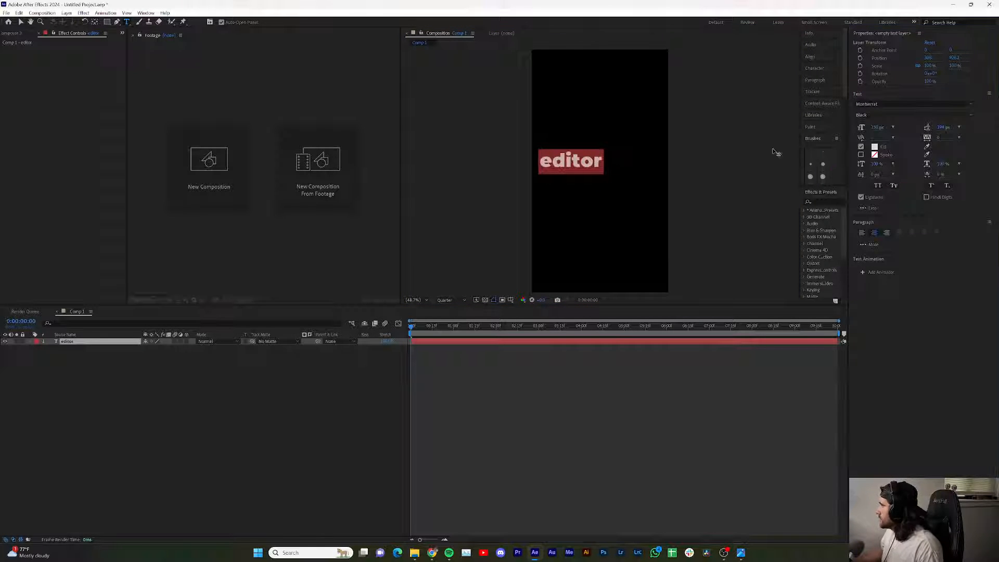
left_click(878, 186)
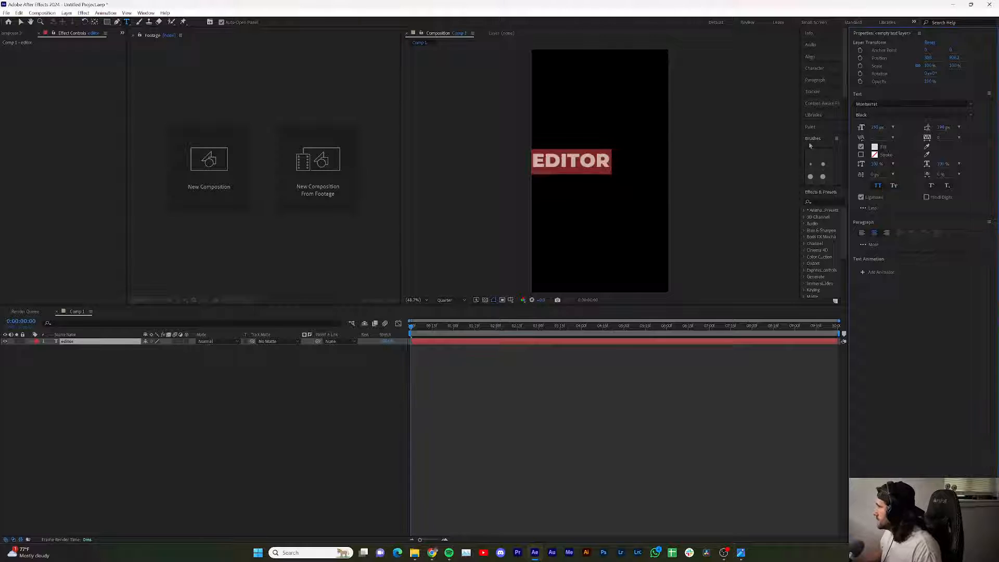
left_click(891, 115)
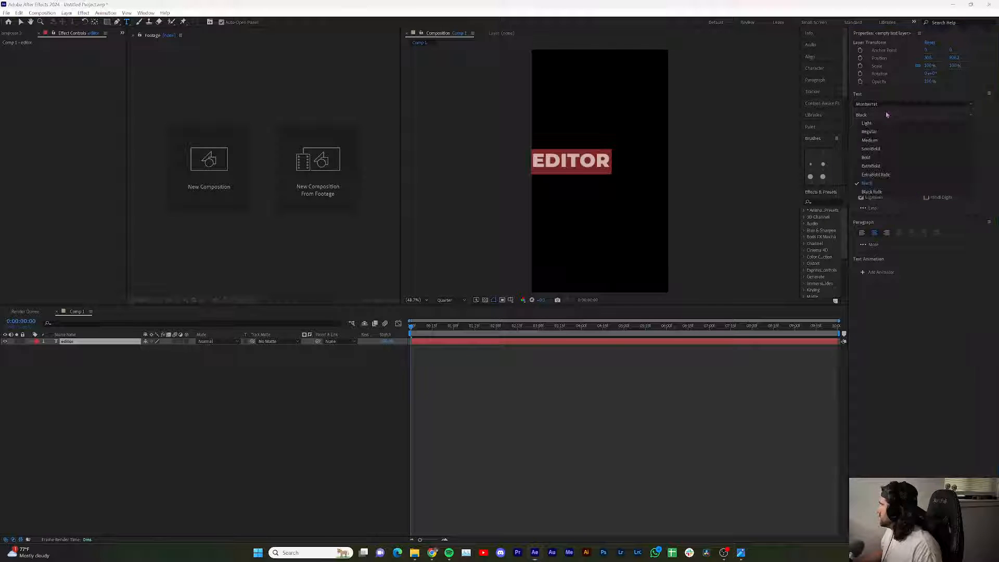
left_click(883, 192)
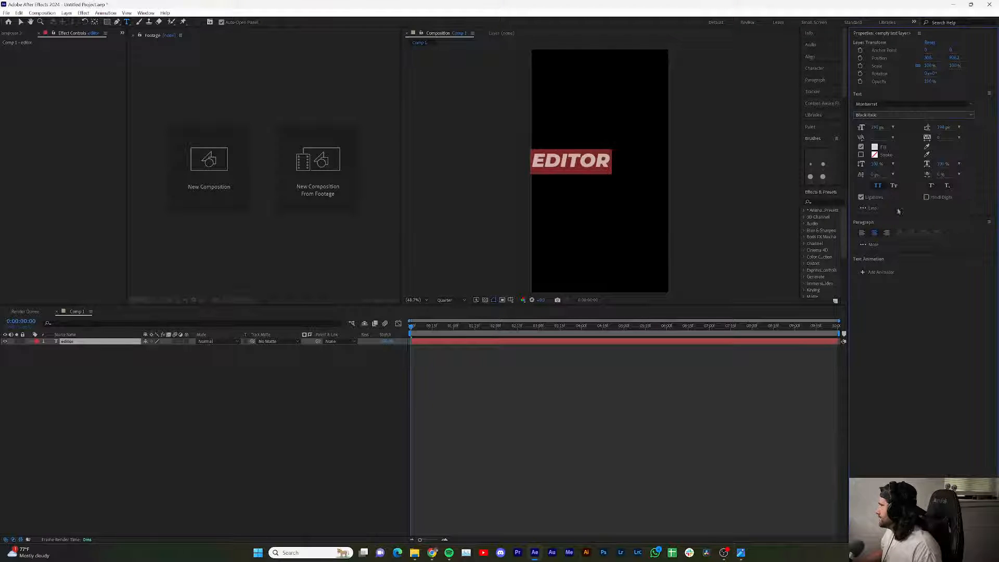
- Center the text layer horizontally and vertically in the composition and return to the Selection tool
left_click(813, 62)
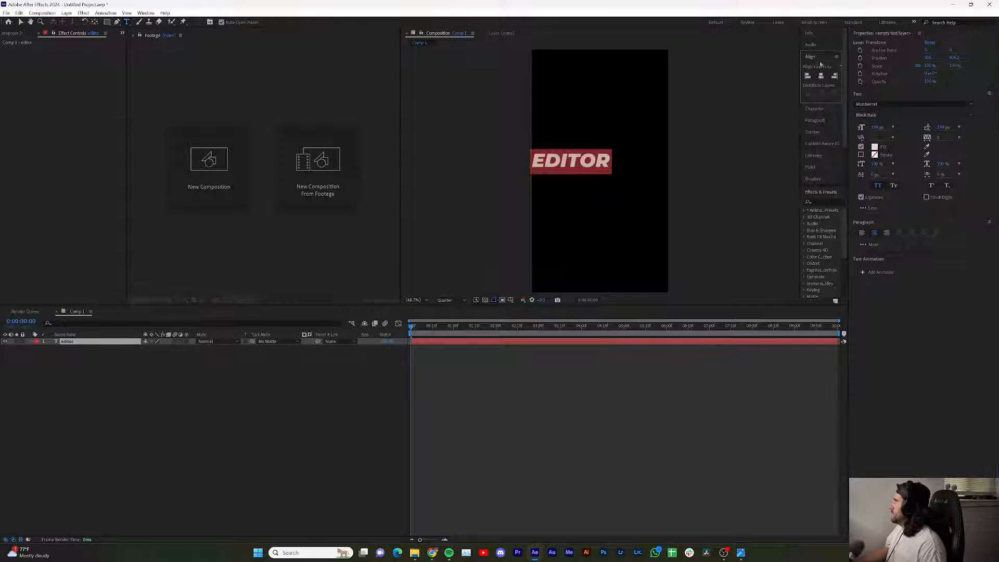
left_click(822, 76)
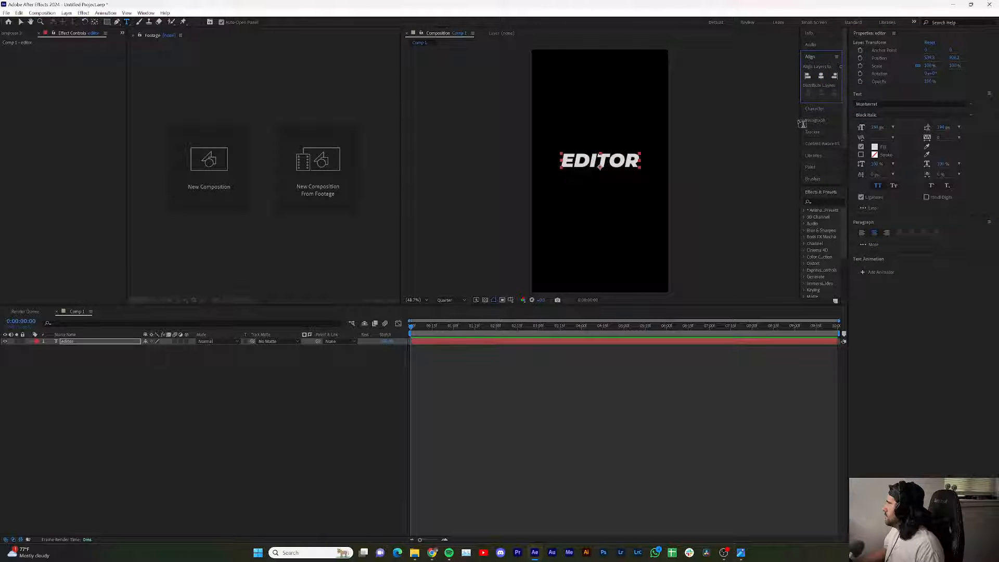
left_click_drag(801, 123, 744, 124)
left_click(801, 77)
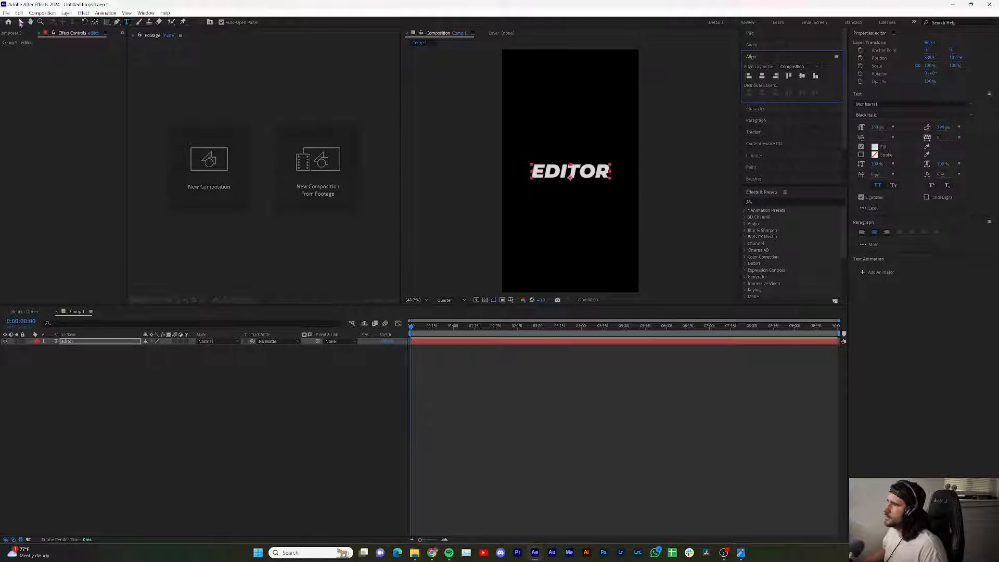
left_click(21, 22)
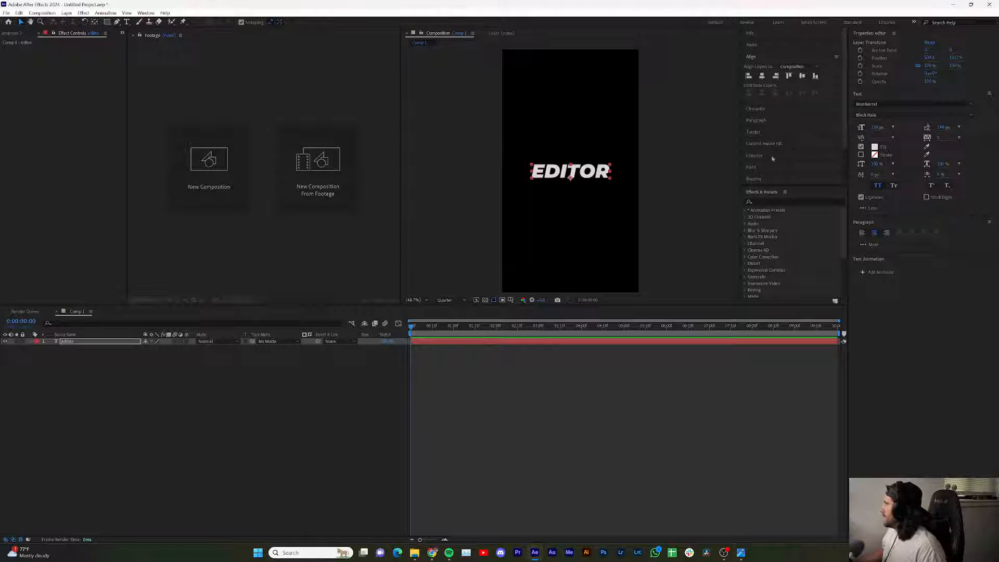
- Apply the Glow effect to the text layer and set the composition's preview resolution to Full
left_click(766, 203)
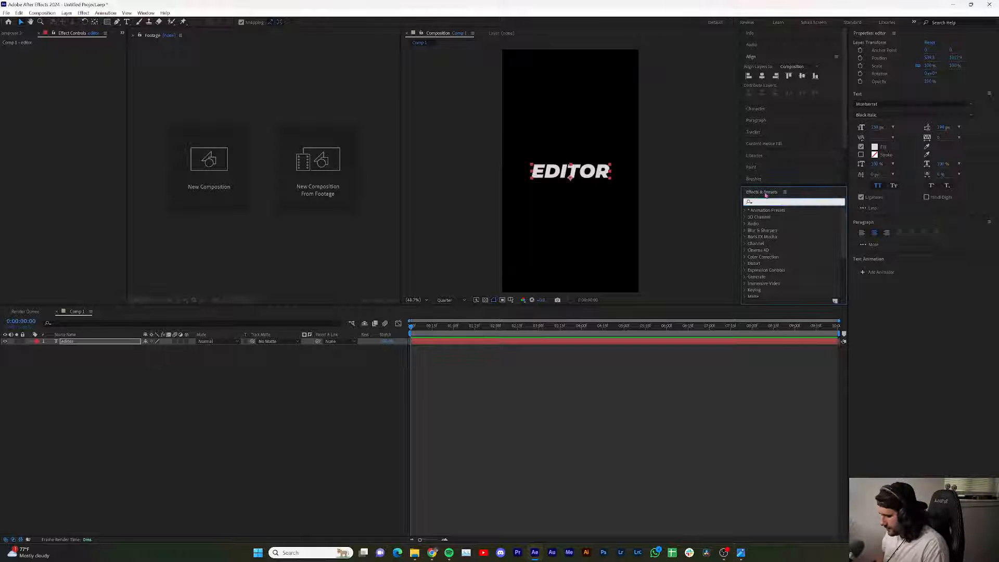
type("glow")
left_click_drag(779, 271, 92, 344)
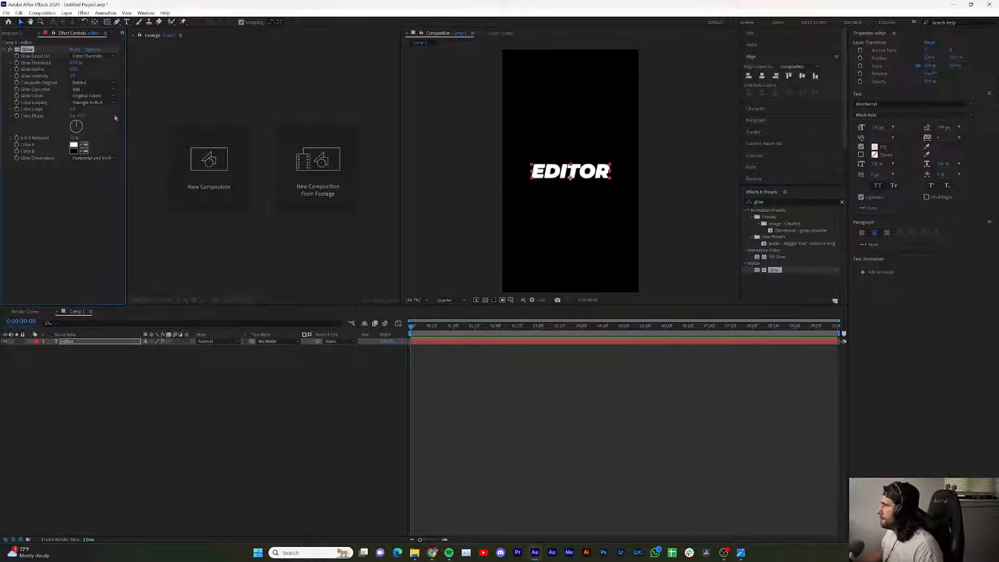
left_click(449, 302)
left_click(446, 318)
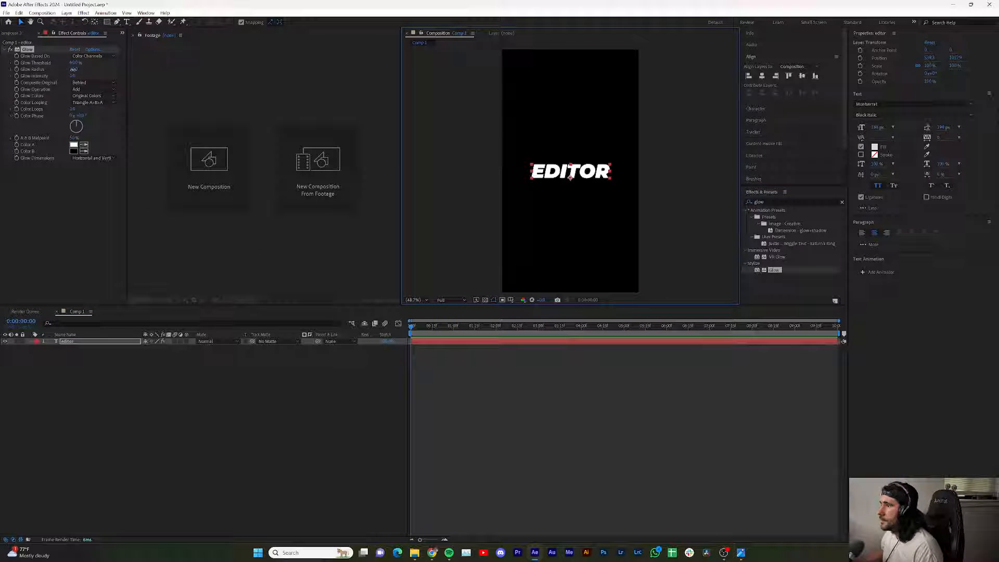
- Widen the text's glow by increasing Glow Radius and lowering Glow Threshold, and compare it with the Instagram reel in the browser
mouse_move(73, 69)
left_mouse_down()
mouse_move(99, 66)
mouse_move(60, 65)
mouse_move(106, 73)
mouse_move(82, 75)
left_mouse_up()
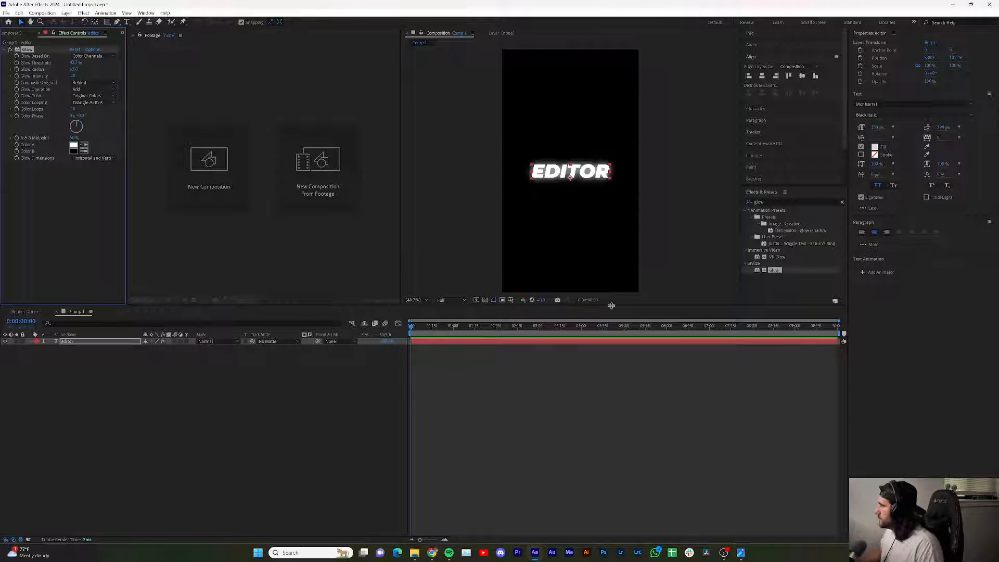
mouse_move(443, 544)
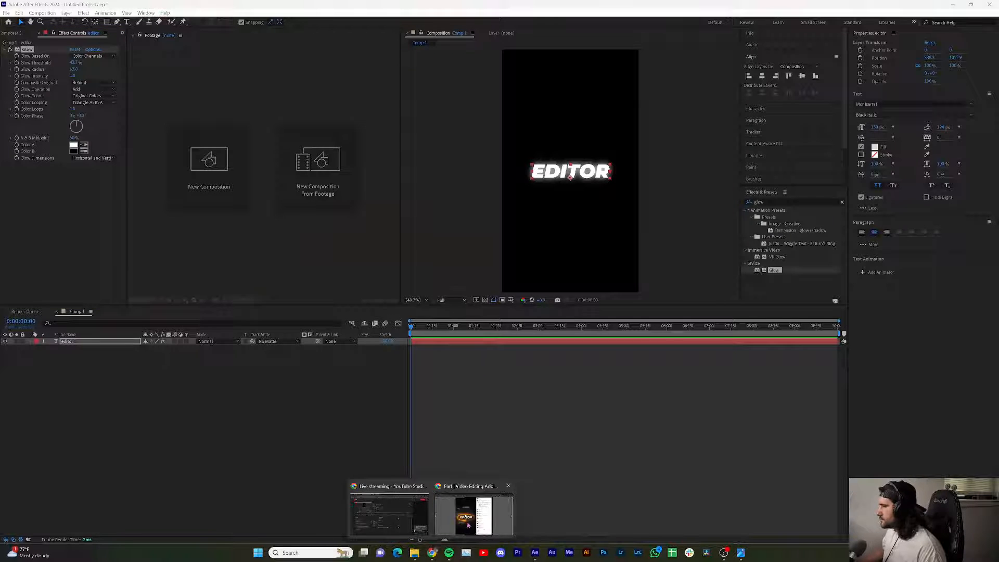
left_click(467, 525)
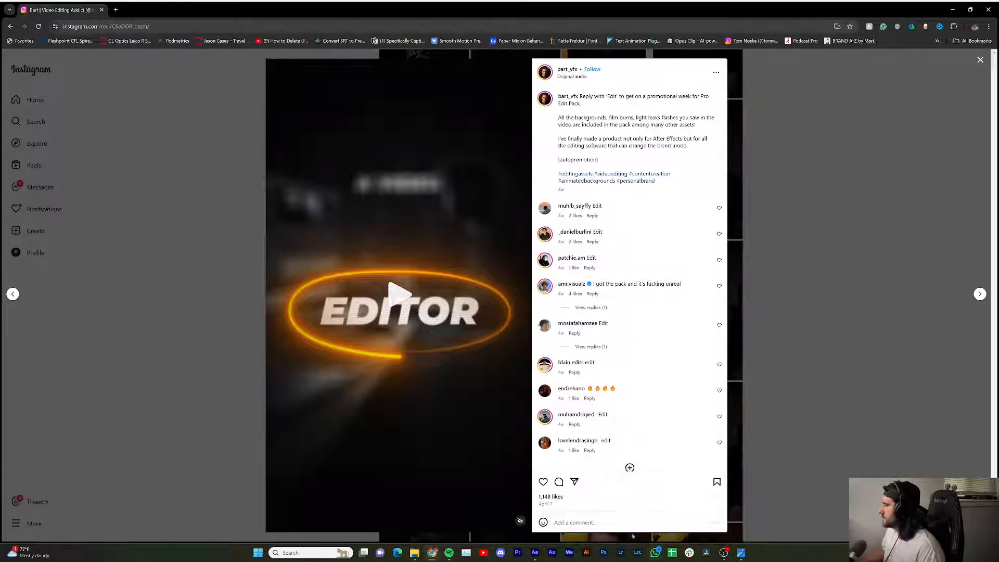
left_click(535, 556)
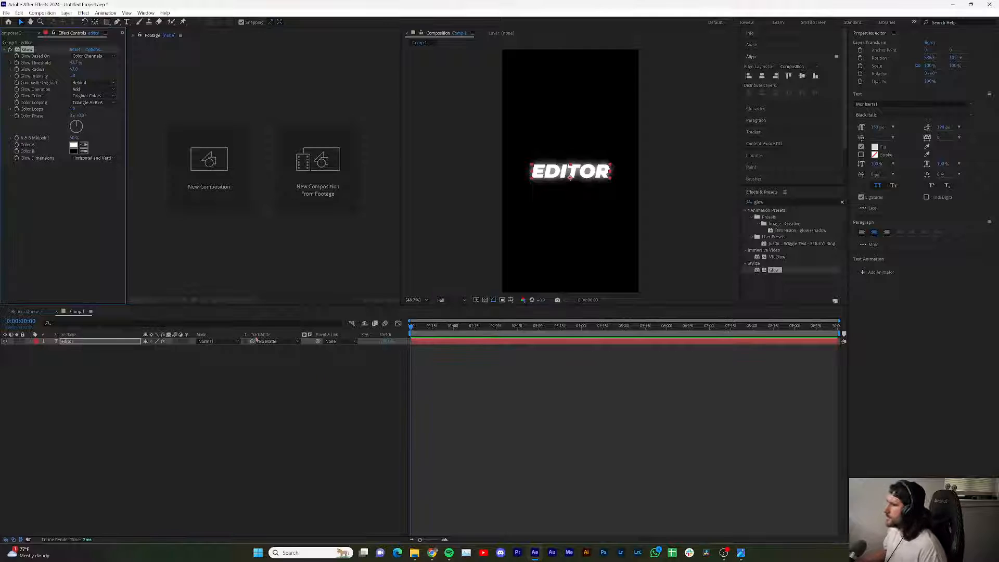
- Draw a rough diamond-shaped path around the text on a new shape layer with the Pen tool, leaving a small gap below the text
left_click(117, 22)
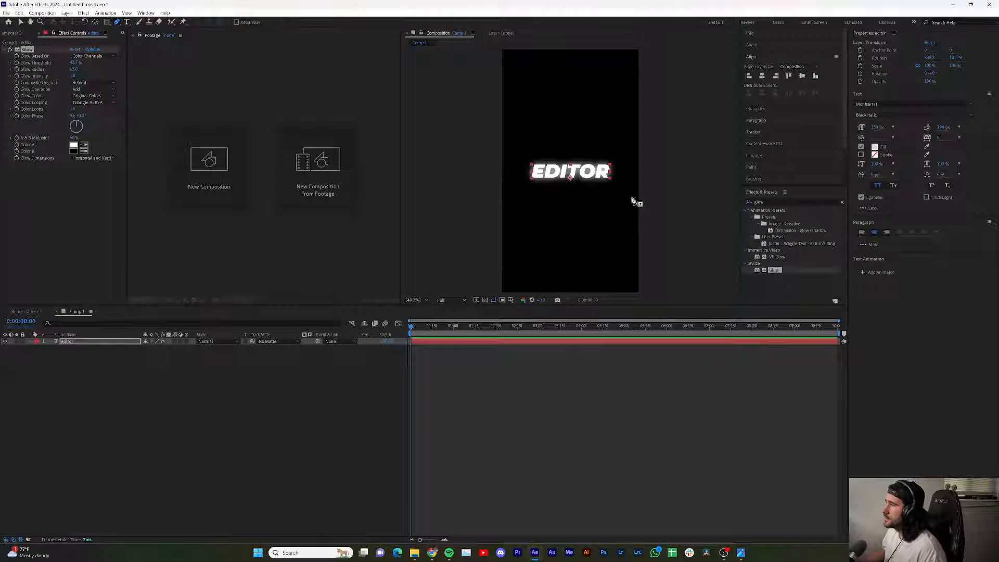
left_click(234, 397)
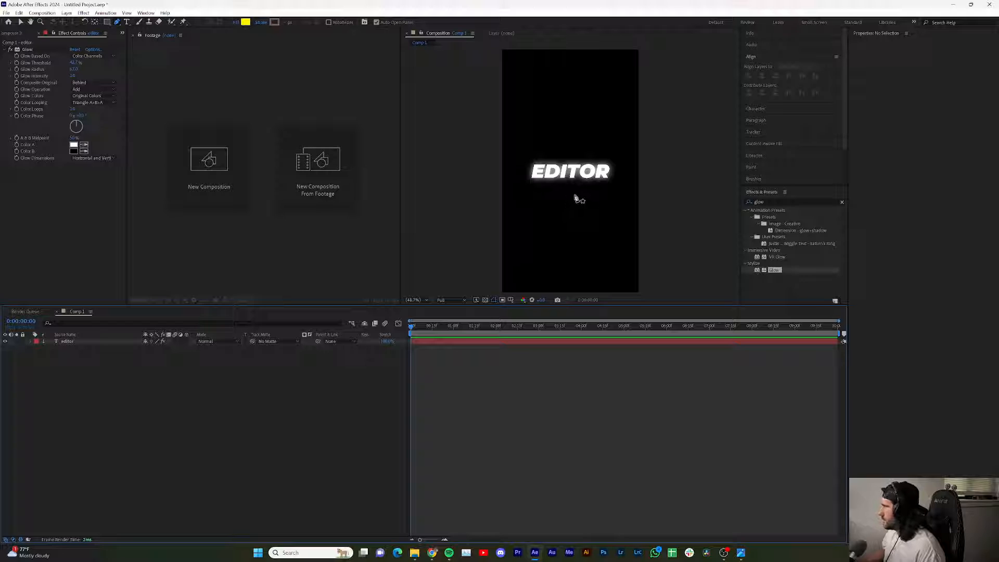
left_click(511, 170)
left_click(569, 146)
left_click(625, 160)
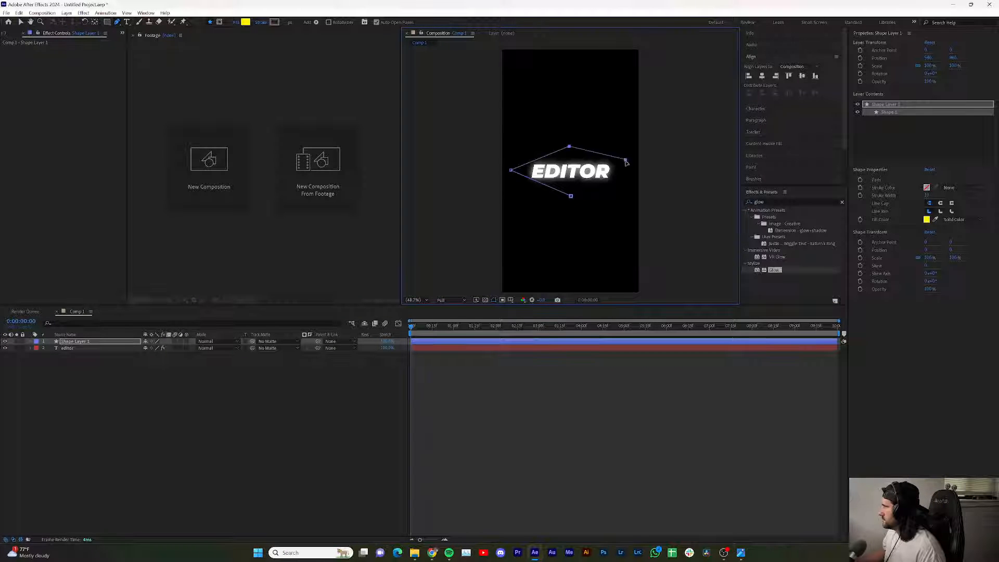
left_click(572, 196)
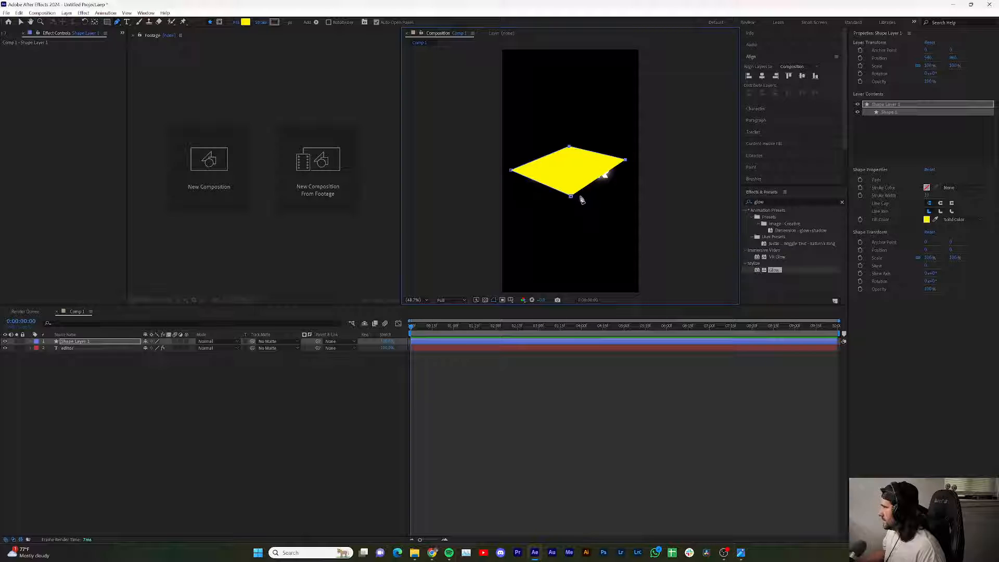
- Set the diamond path's fill to None and give it a solid white stroke 7 px wide
left_click(236, 22)
left_click(460, 254)
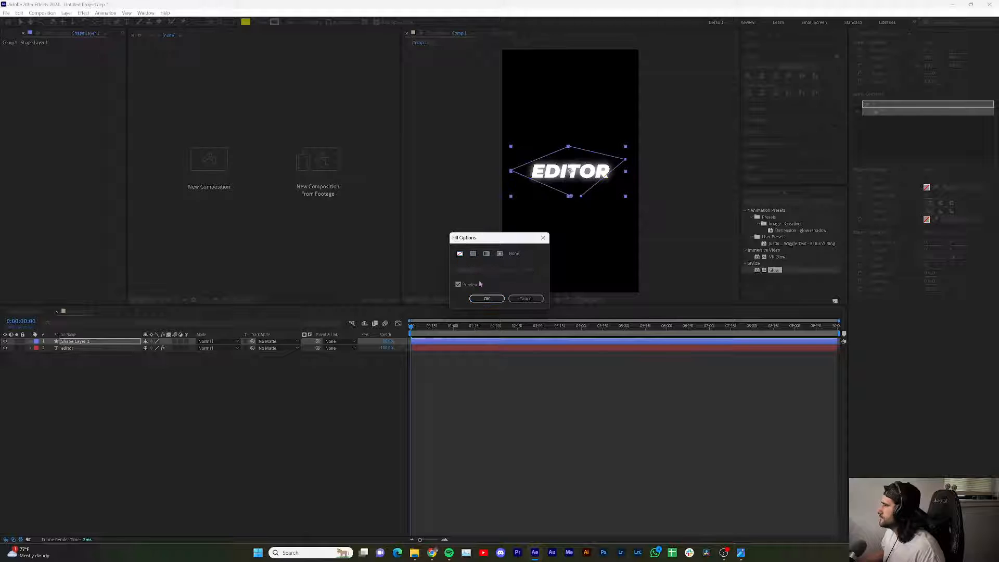
left_click(486, 298)
left_click(261, 23)
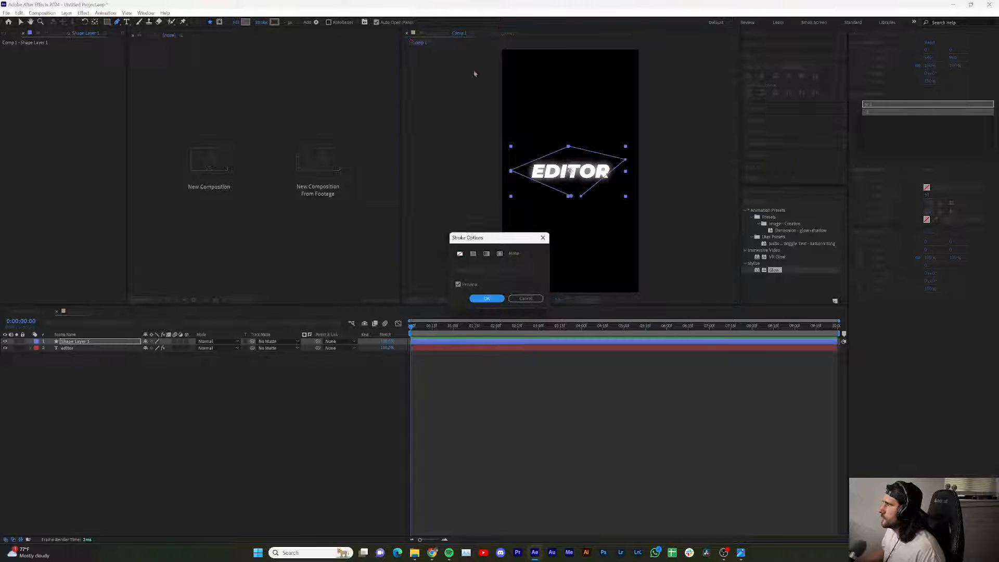
left_click(473, 253)
left_click(486, 299)
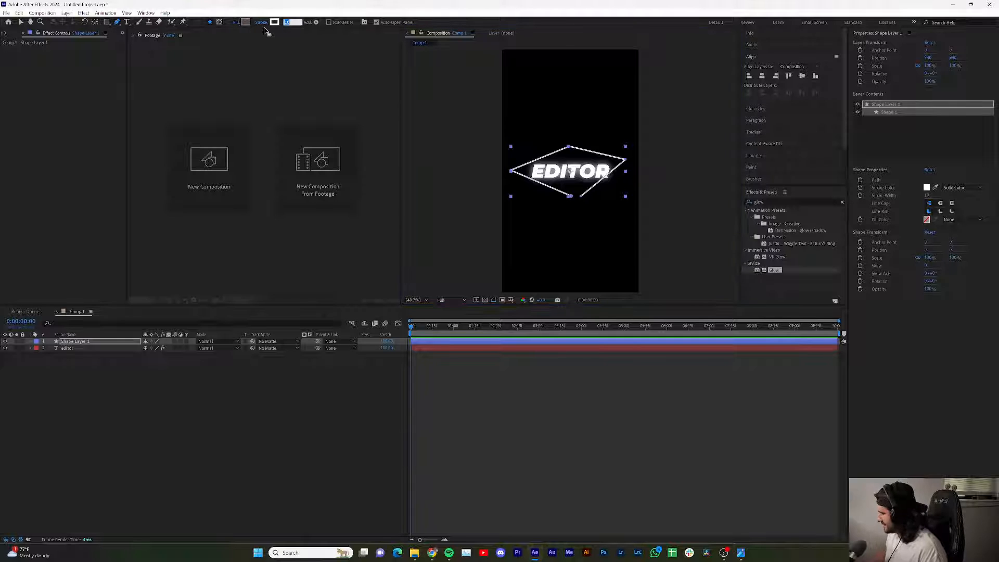
type("7")
key("Return")
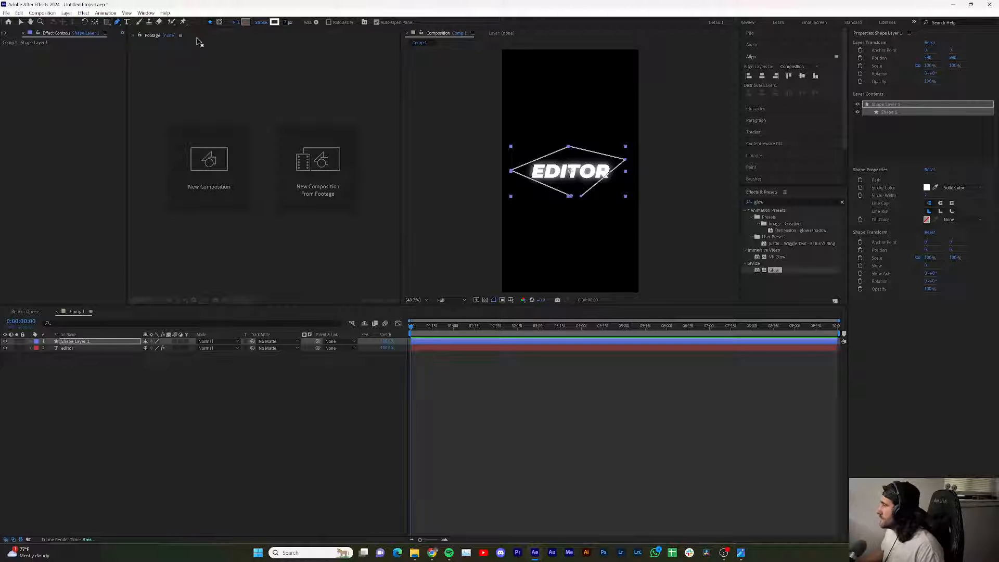
- Round the path's left and right corners into smooth curves with the Convert Vertex tool
left_click(117, 22)
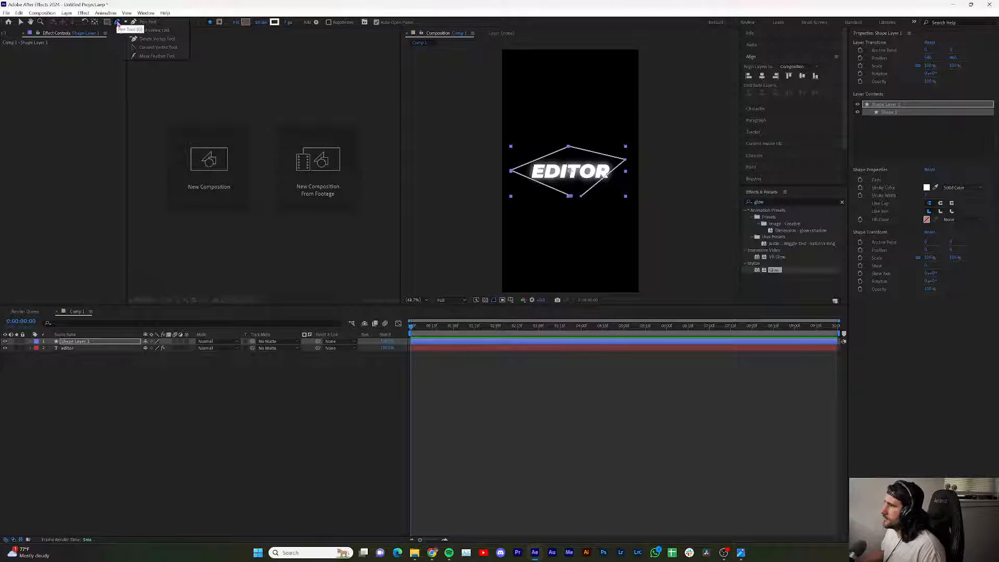
left_click(169, 54)
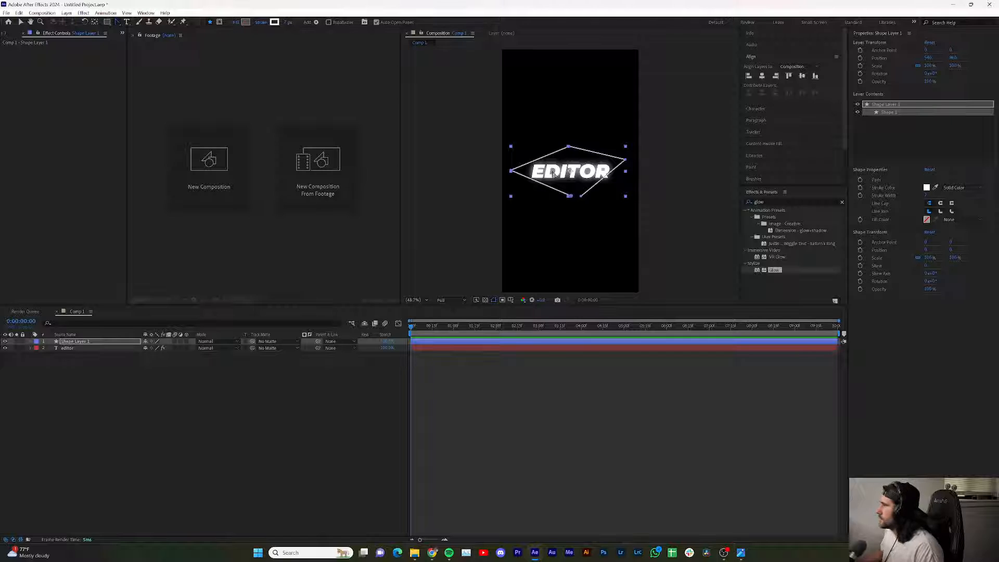
left_click(511, 171)
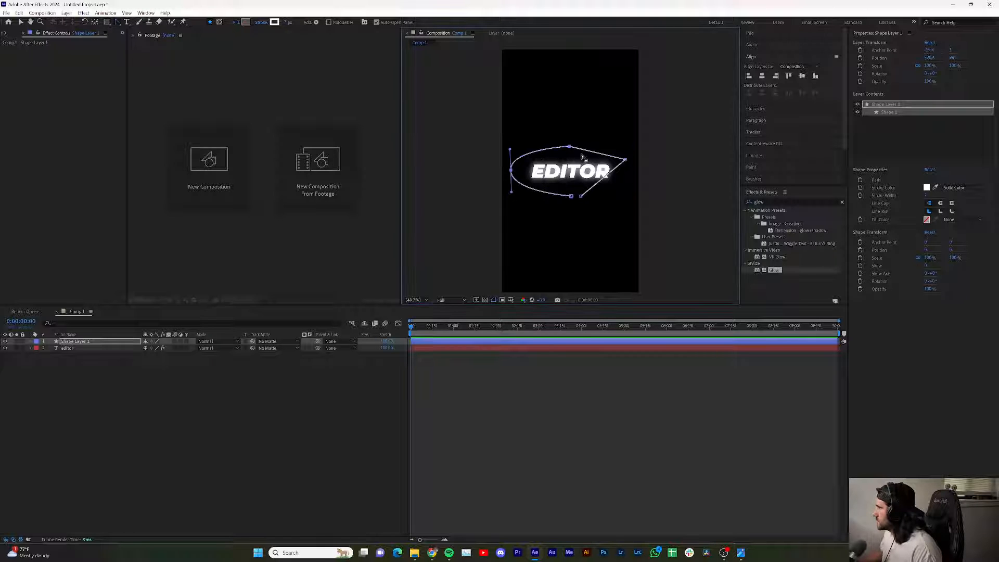
left_click_drag(625, 160, 630, 178)
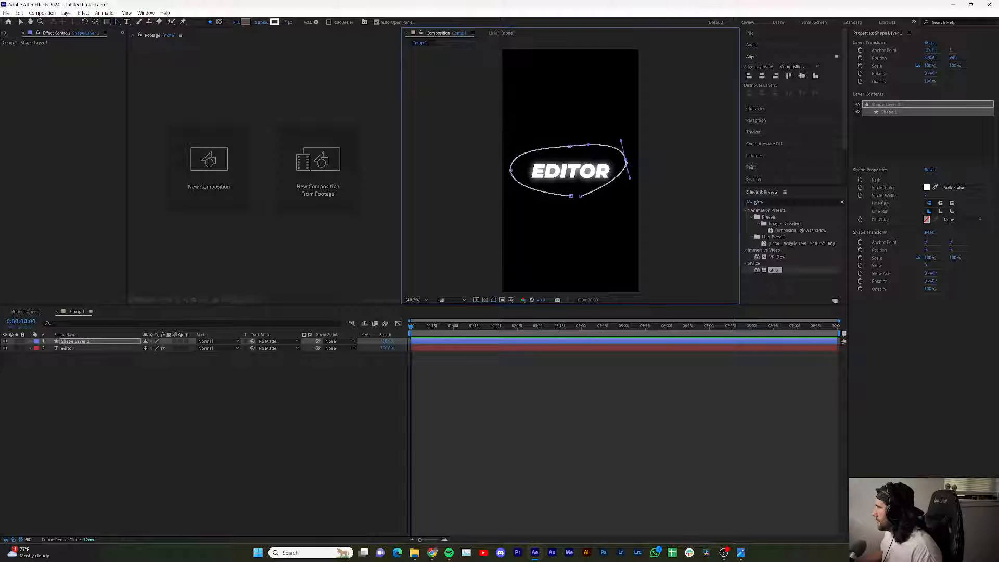
left_click(626, 160)
key("ctrl+z")
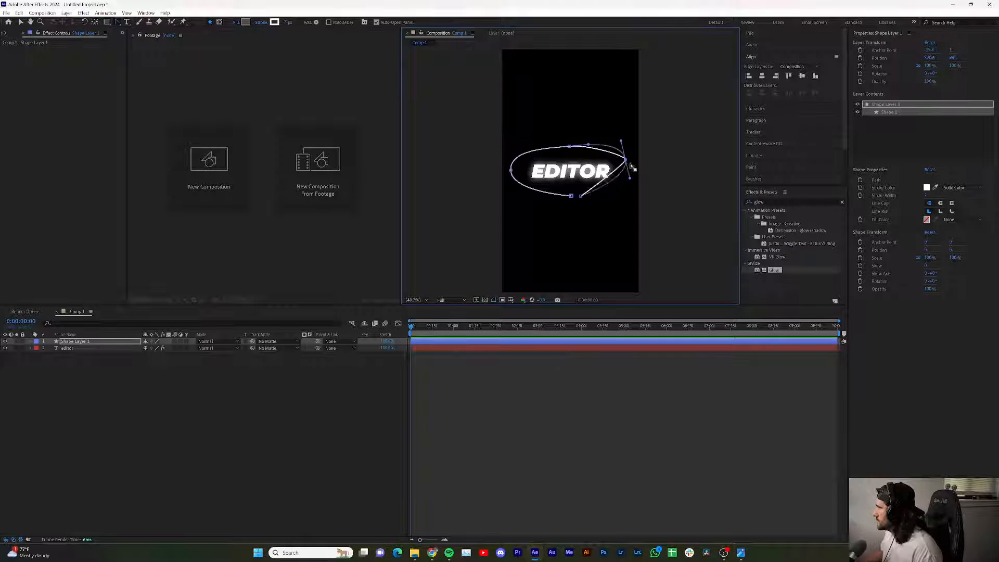
- Reposition the path's right, top and left points with the Selection tool to form a tighter, more even oval around the text
left_click(21, 22)
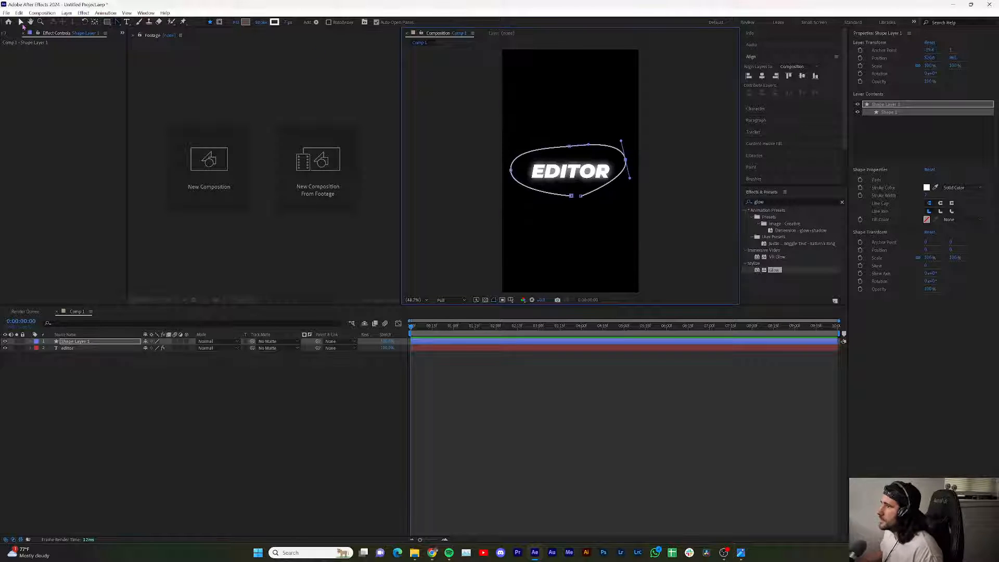
left_click_drag(626, 163, 626, 170)
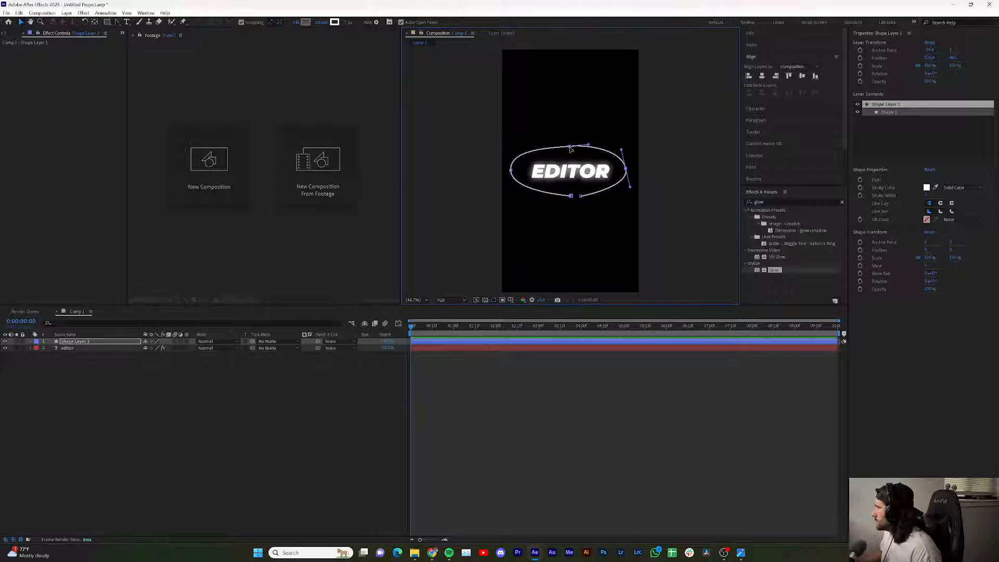
left_click_drag(569, 147, 572, 150)
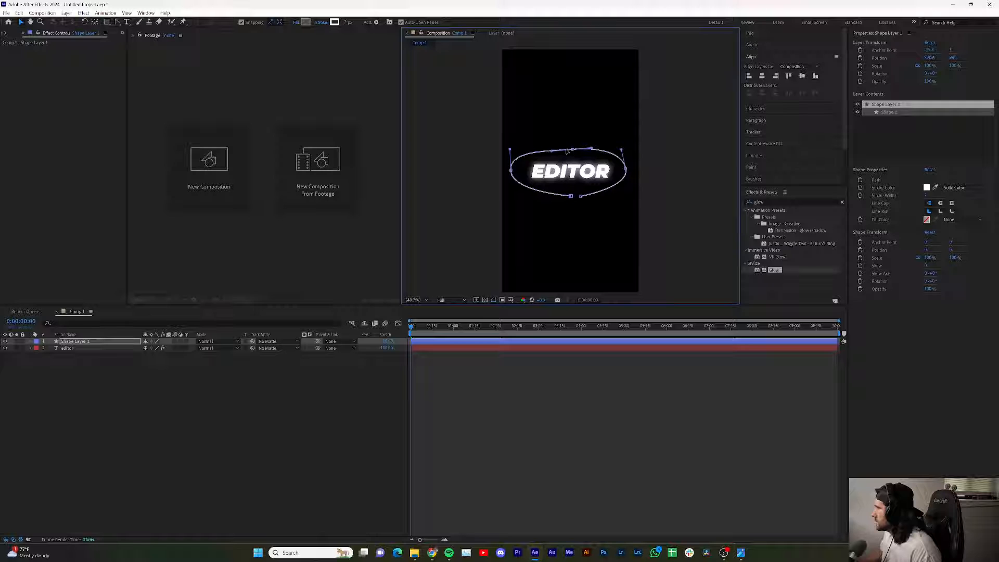
left_click_drag(511, 171, 517, 176)
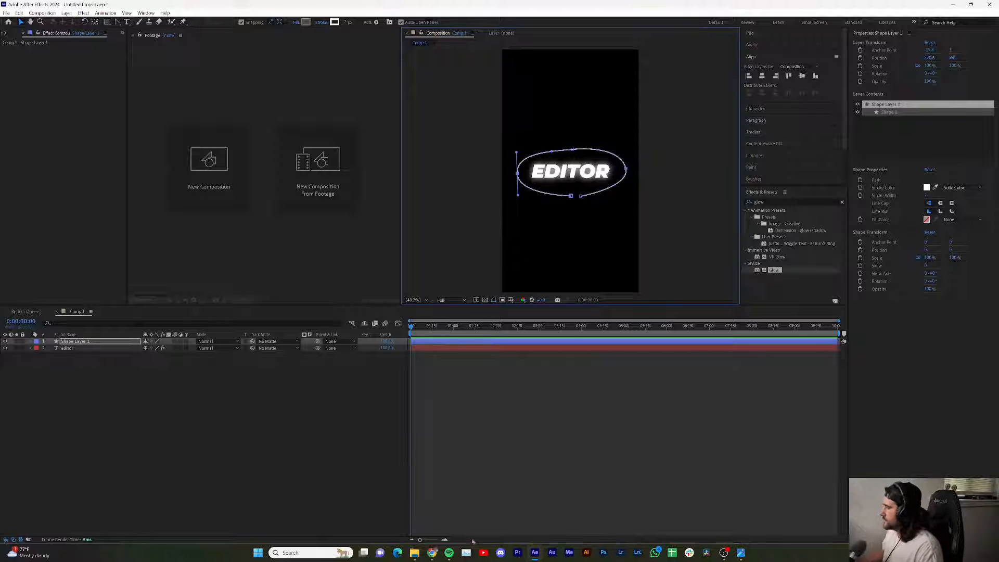
- Check the circle in the Instagram reel and set the oval's stroke width to 10 px in After Effects
mouse_move(432, 558)
left_click(497, 512)
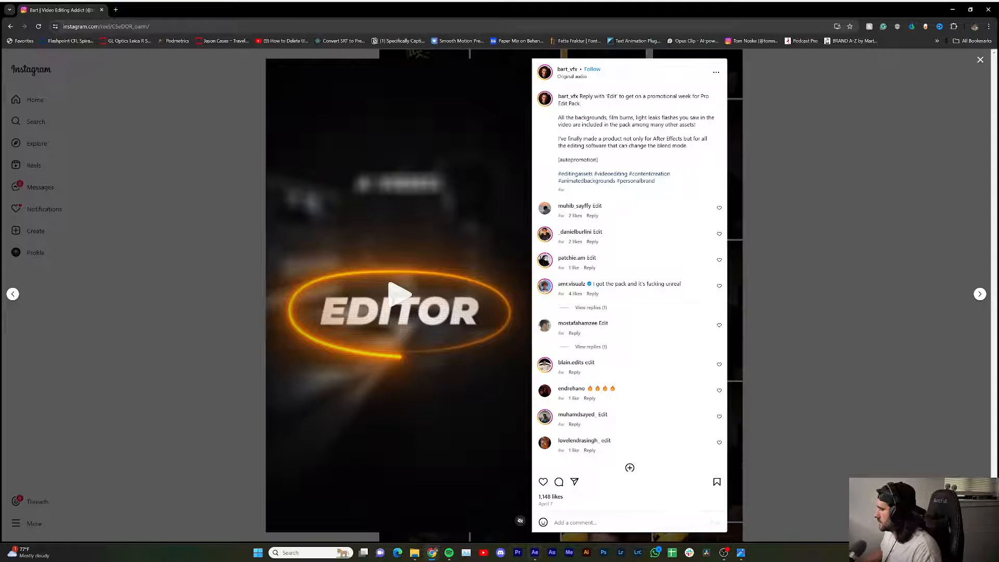
key("alt+Tab")
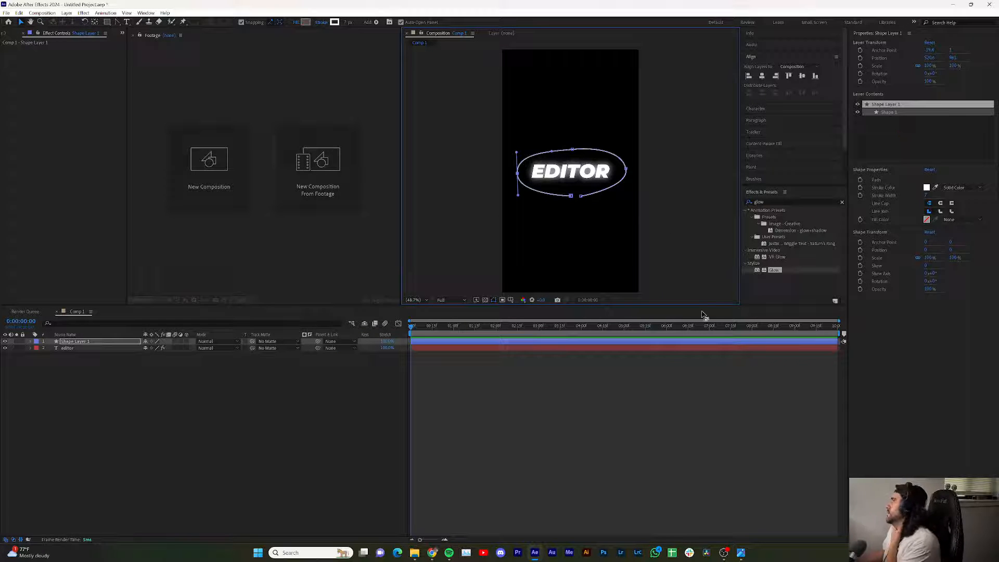
left_click(342, 23)
type("10")
key("Return")
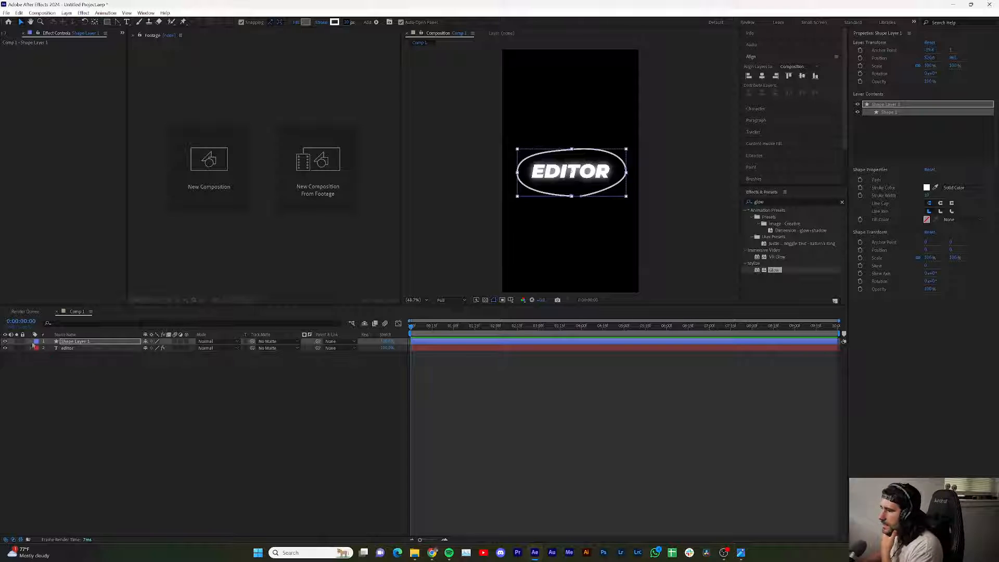
- Expand the shape layer's contents and add Trim Paths to the oval shape
left_click(30, 341)
left_click(37, 349)
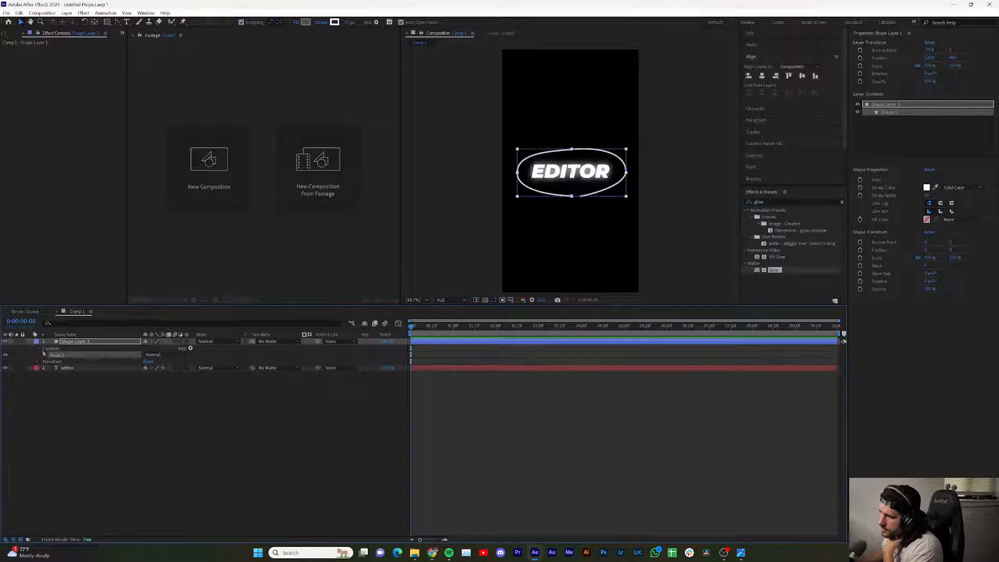
left_click(44, 356)
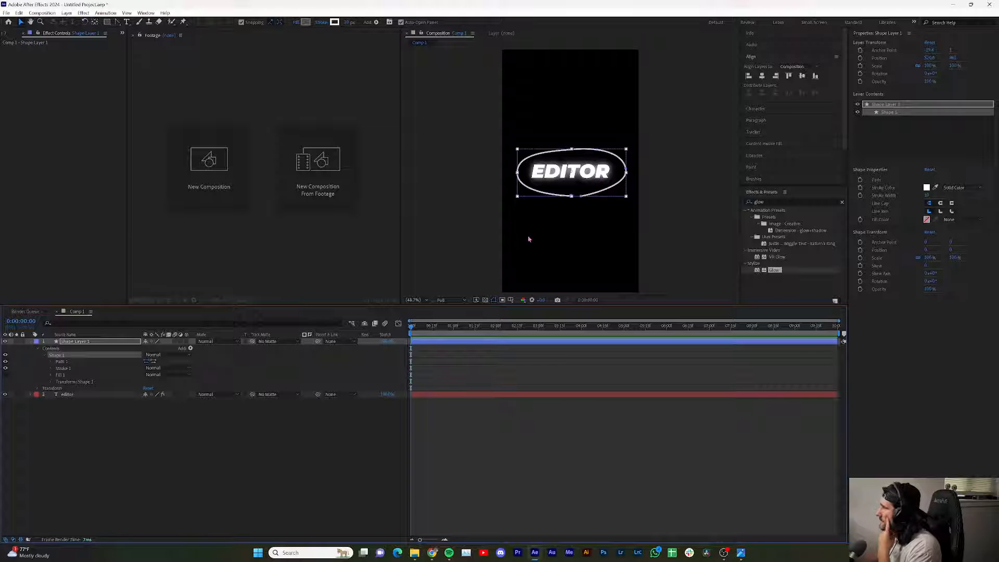
left_click(51, 382)
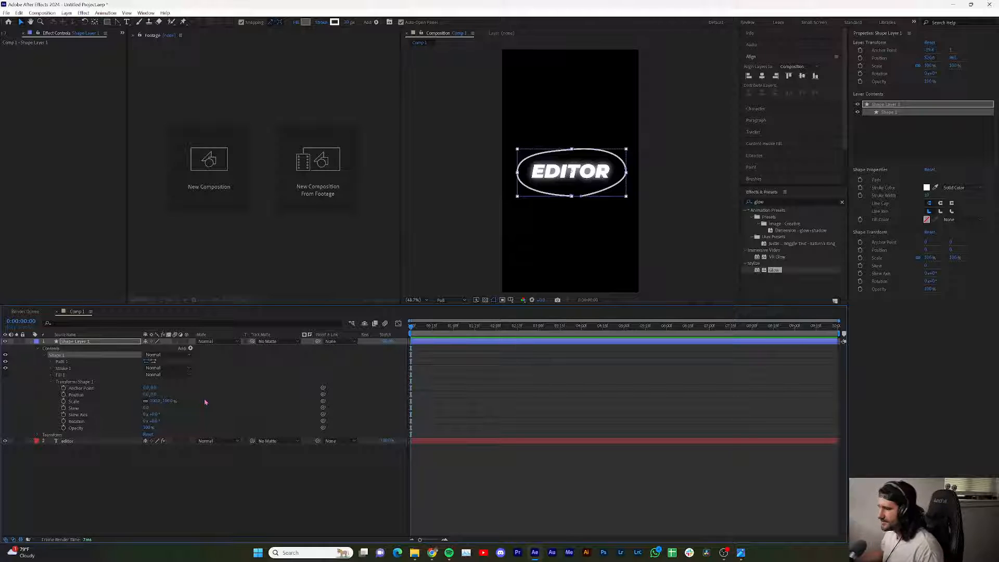
left_click(188, 348)
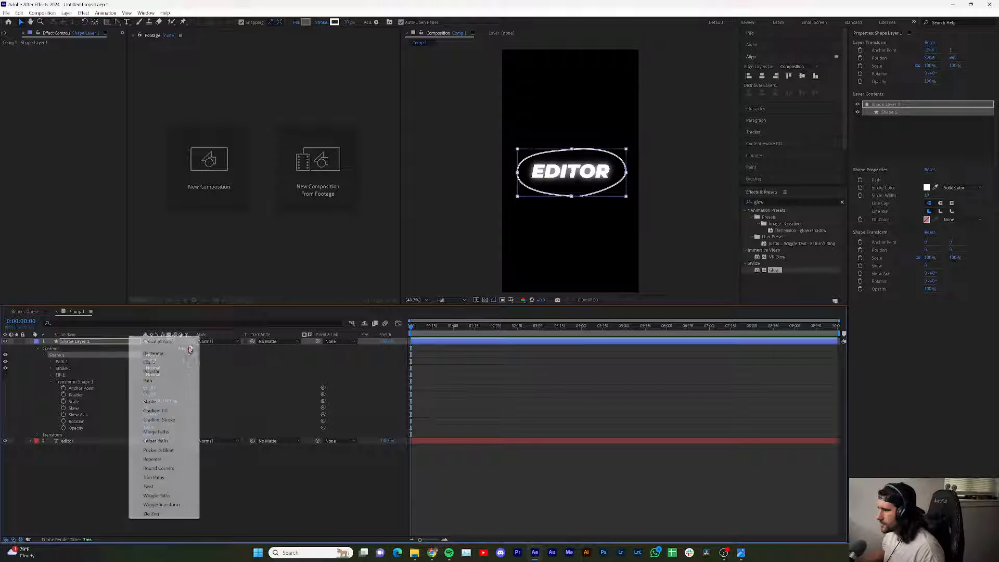
left_click(155, 477)
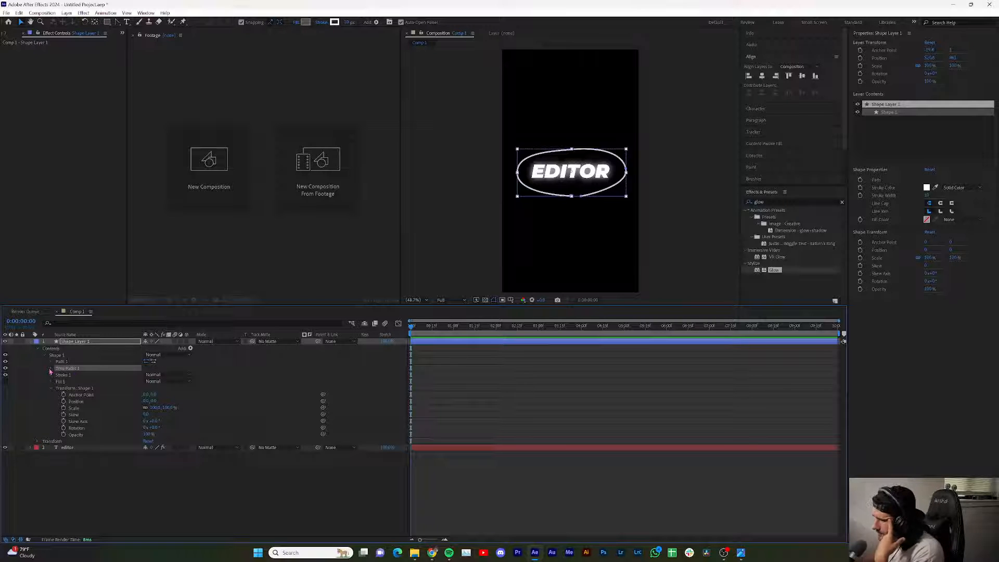
- Expand the oval's Trim Paths, Stroke and Taper properties and view the circled text up close
left_click(50, 369)
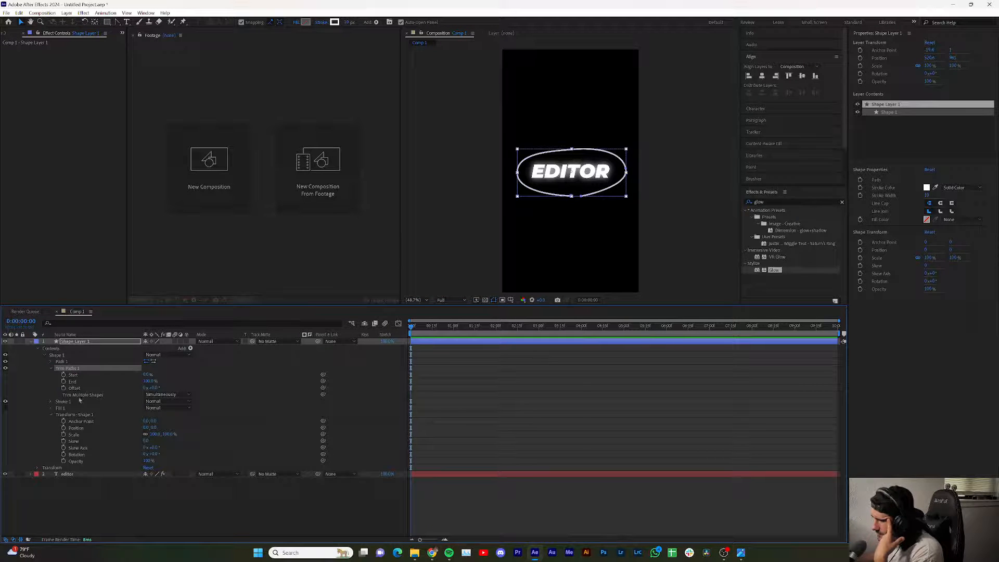
left_click(51, 402)
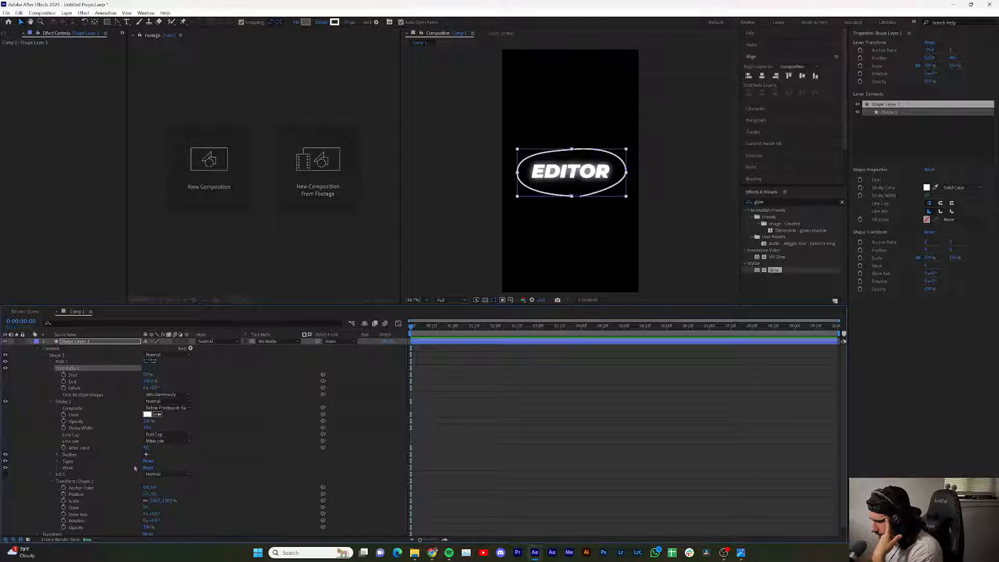
left_click(57, 461)
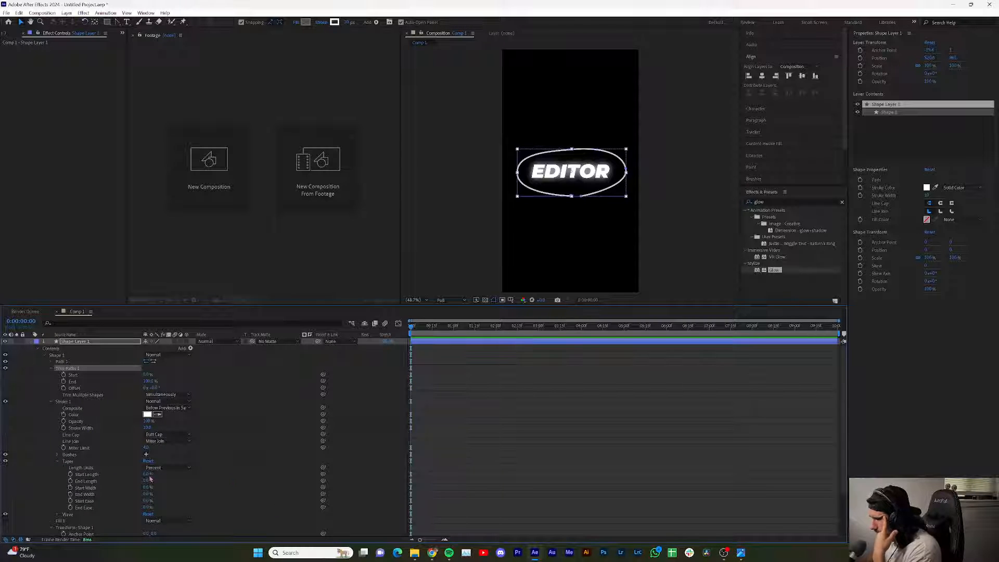
scroll(595, 186, "up", 2)
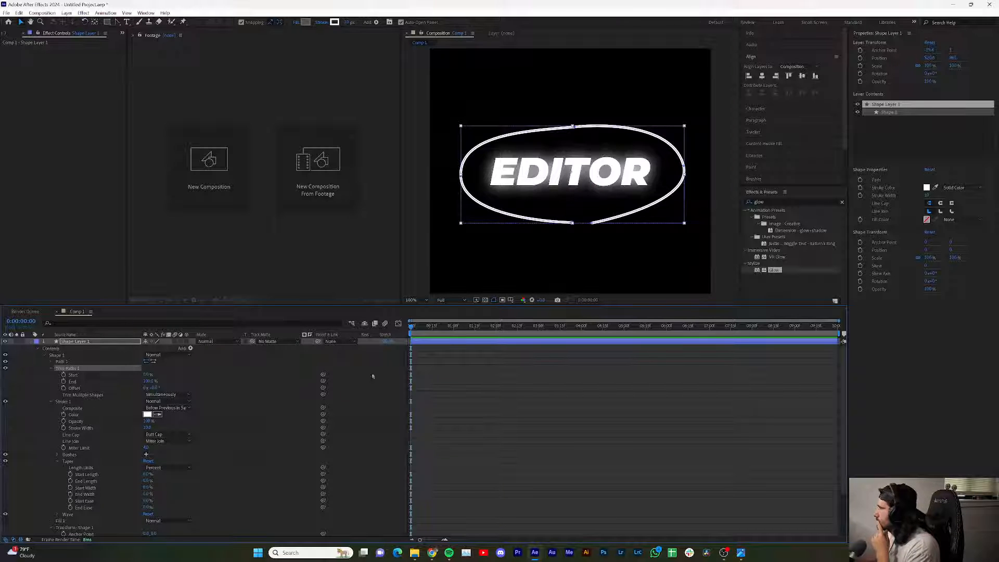
- Check the circle in the Instagram reel and set the oval stroke's Line Cap to Round Cap in After Effects
mouse_move(433, 558)
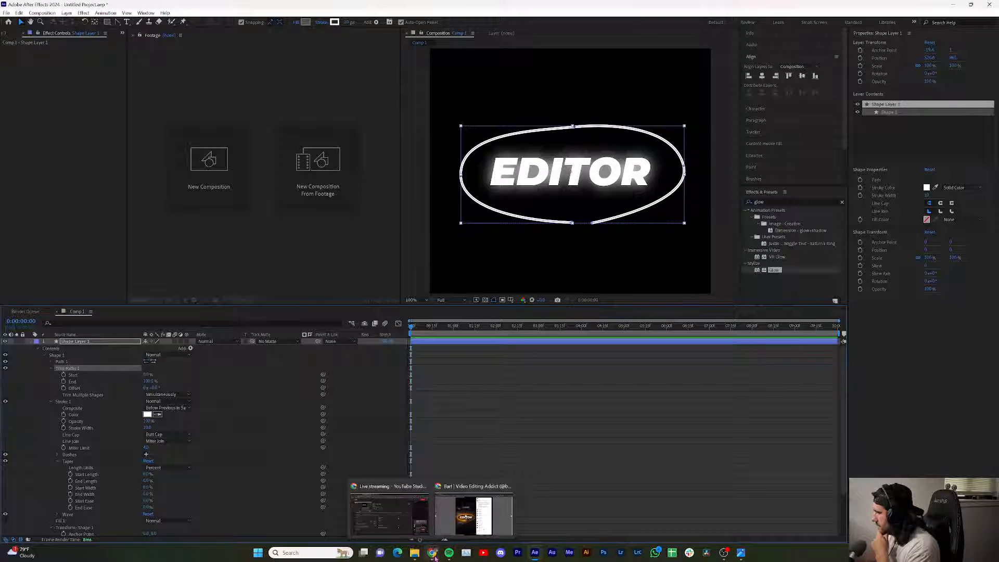
left_click(434, 556)
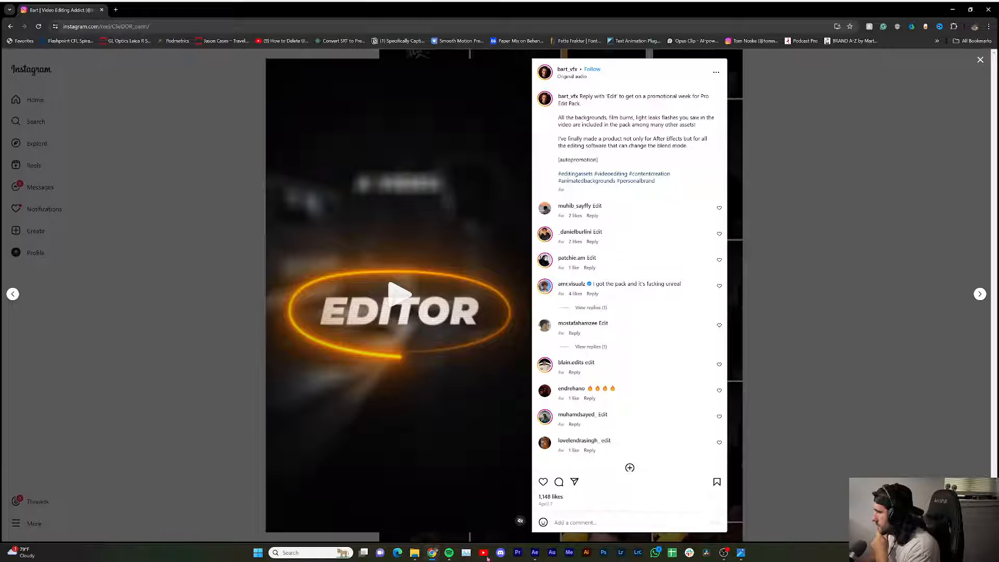
left_click(536, 553)
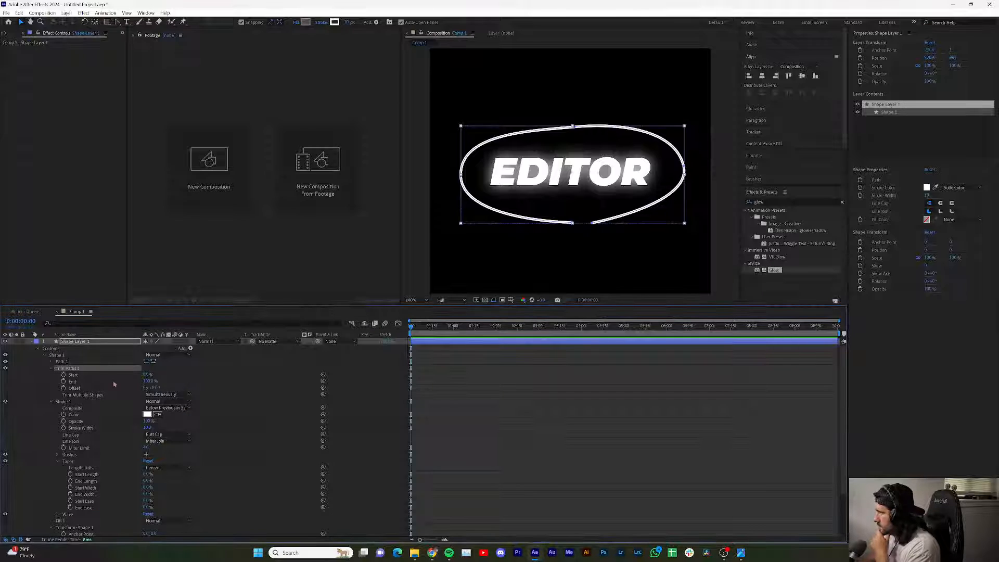
left_click(173, 434)
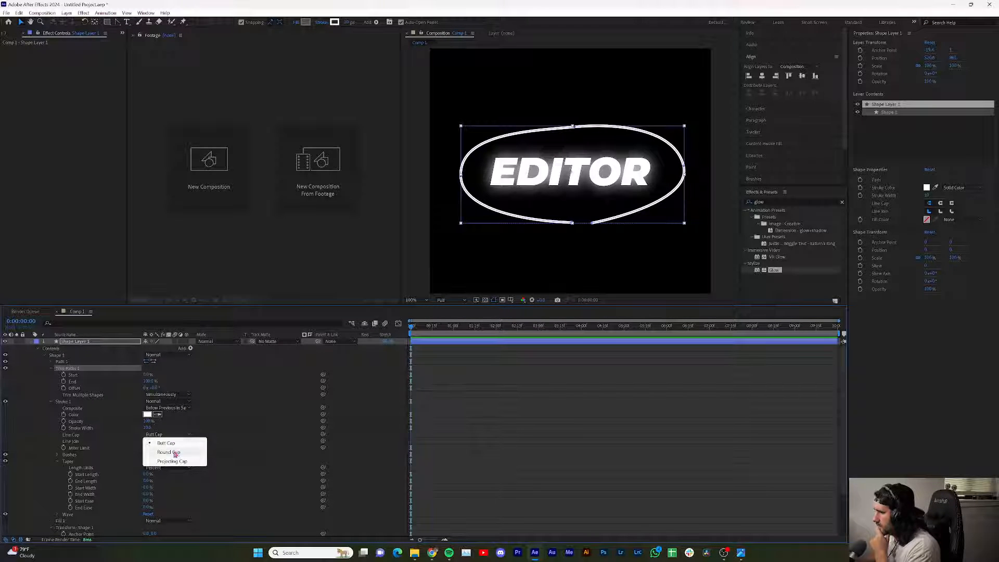
left_click(175, 451)
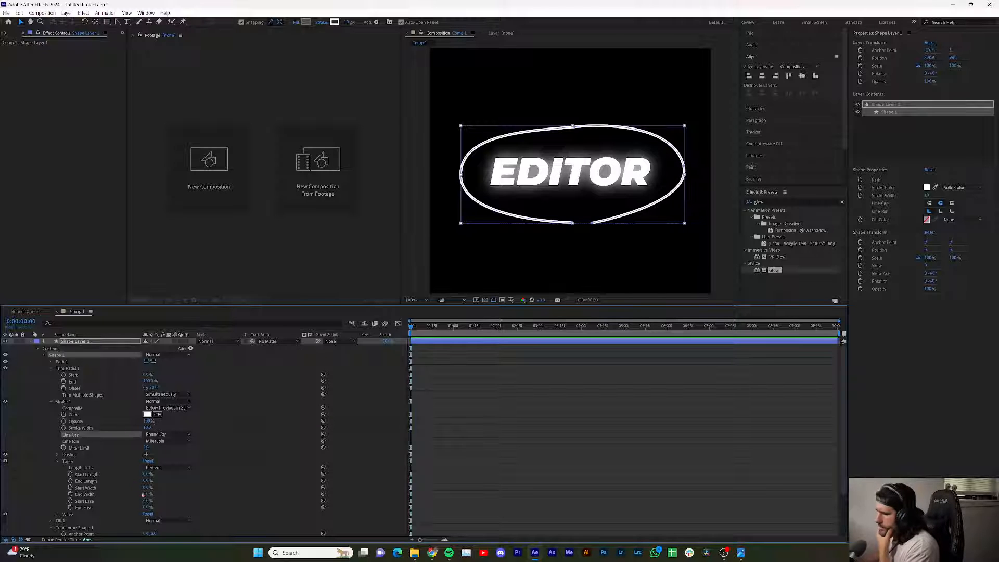
- Taper the oval stroke toward its lower-right end by increasing the taper's End Length and End Ease
left_click_drag(148, 481, 150, 480)
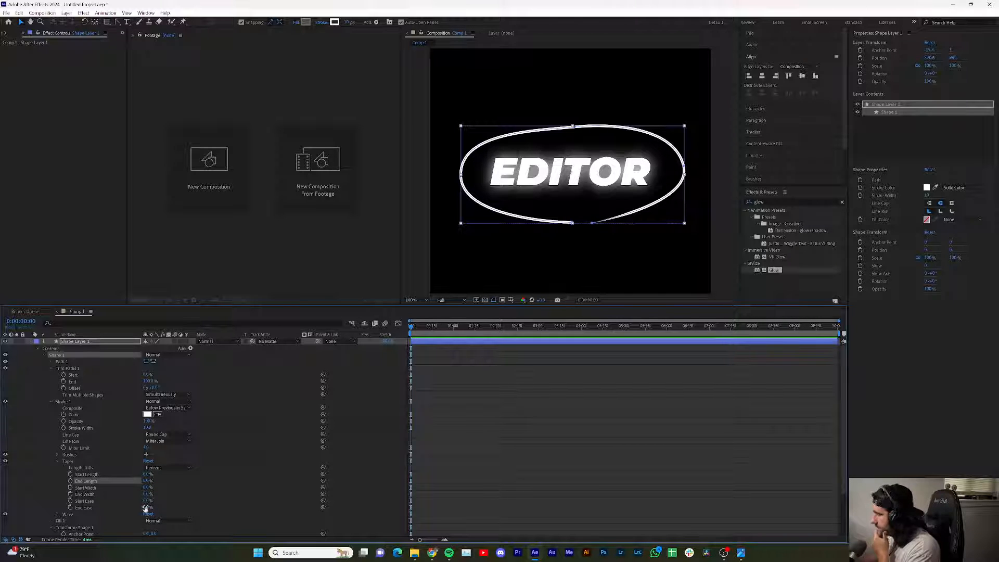
left_click_drag(147, 507, 128, 501)
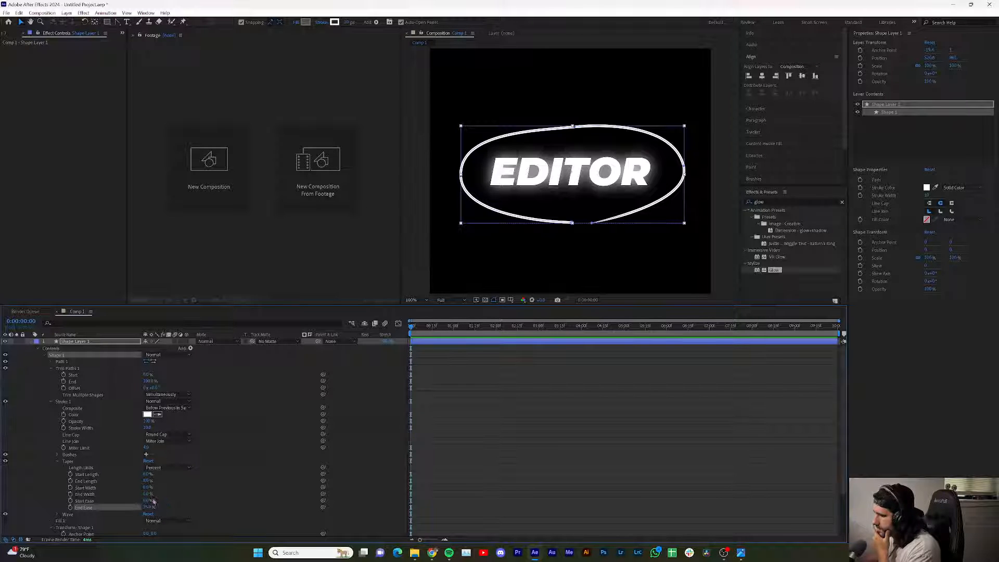
left_click_drag(147, 474, 138, 474)
left_click(147, 473)
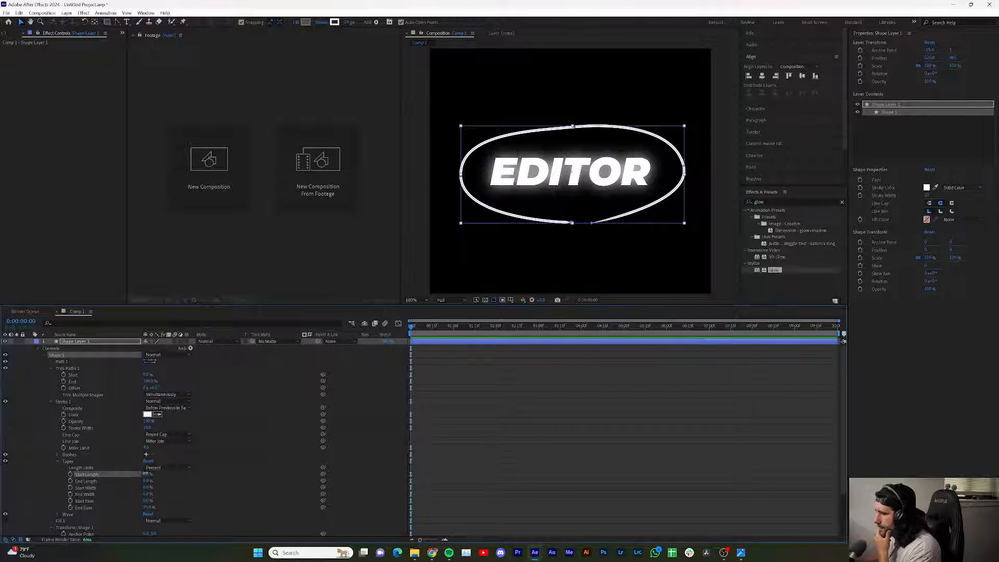
key("Return")
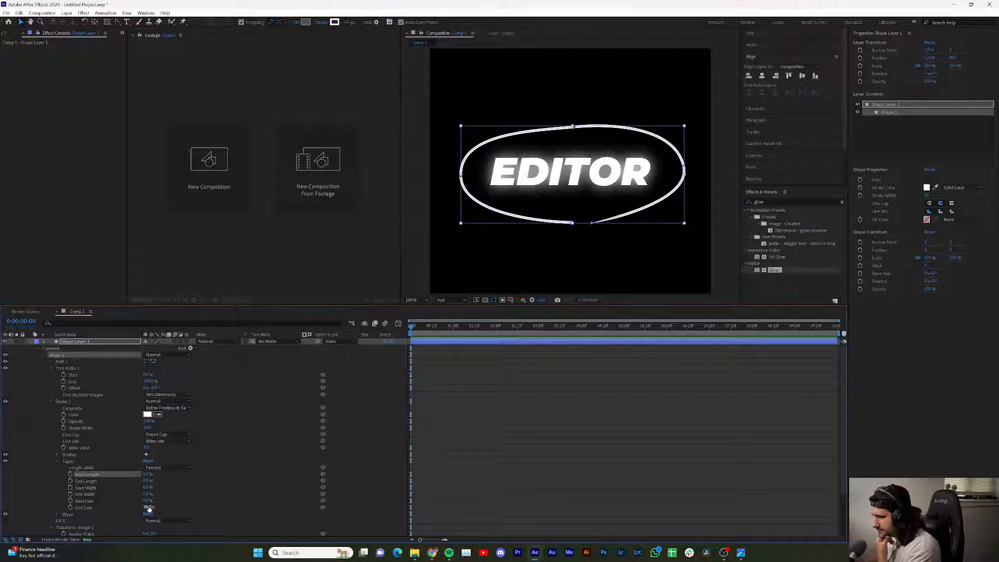
left_click_drag(148, 507, 127, 503)
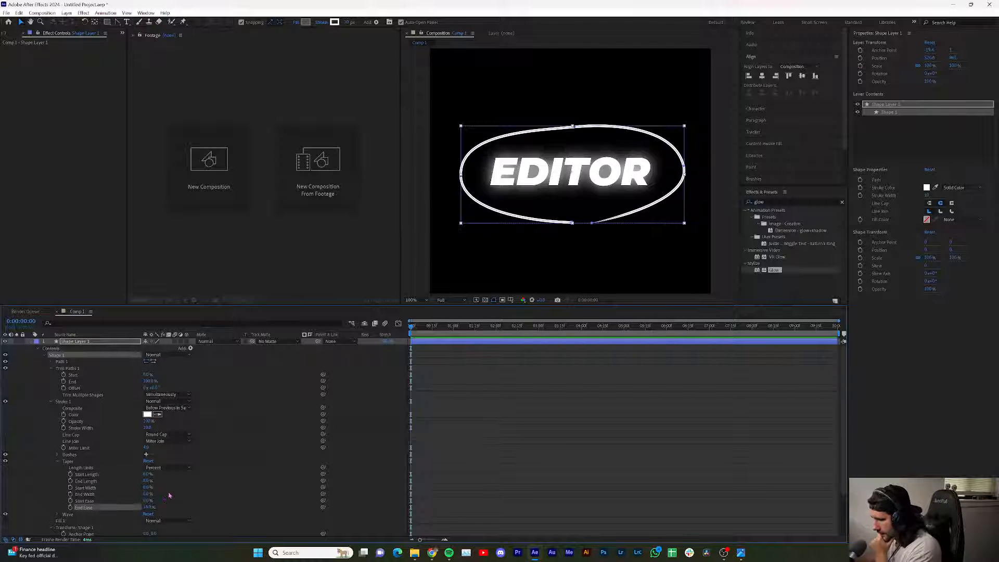
left_click_drag(147, 480, 159, 477)
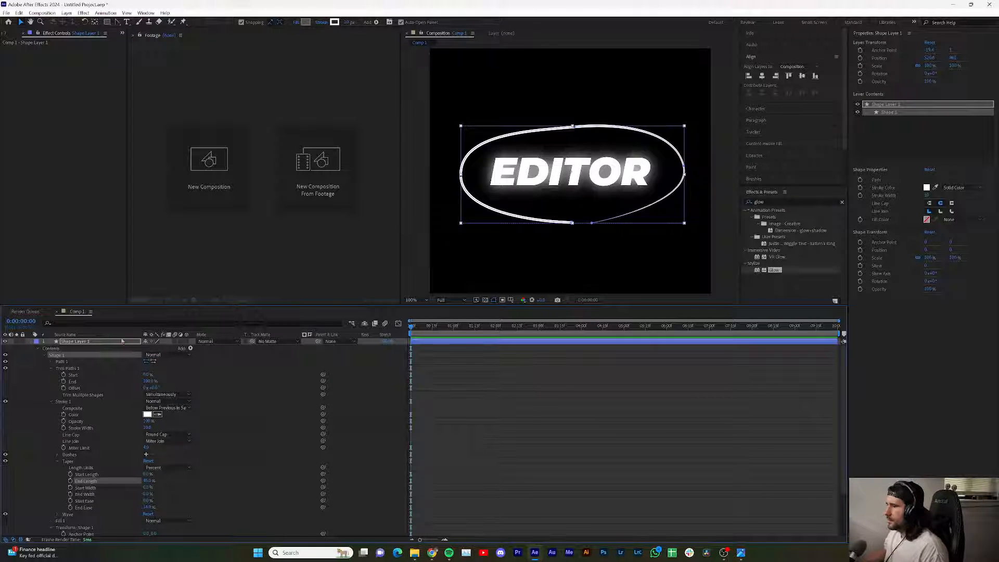
- Change the oval's stroke color from white to orange
left_click(334, 22)
mouse_move(270, 298)
left_mouse_down()
mouse_move(274, 359)
mouse_move(272, 336)
left_mouse_up()
mouse_move(248, 267)
left_mouse_down()
mouse_move(272, 240)
mouse_move(272, 293)
mouse_move(269, 246)
mouse_move(224, 251)
mouse_move(237, 250)
left_mouse_up()
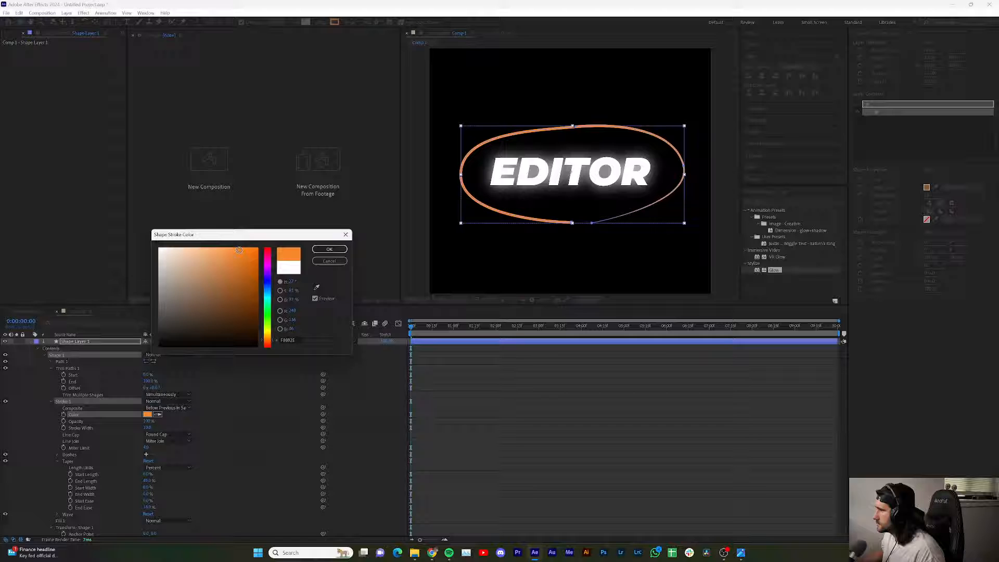
left_click(330, 249)
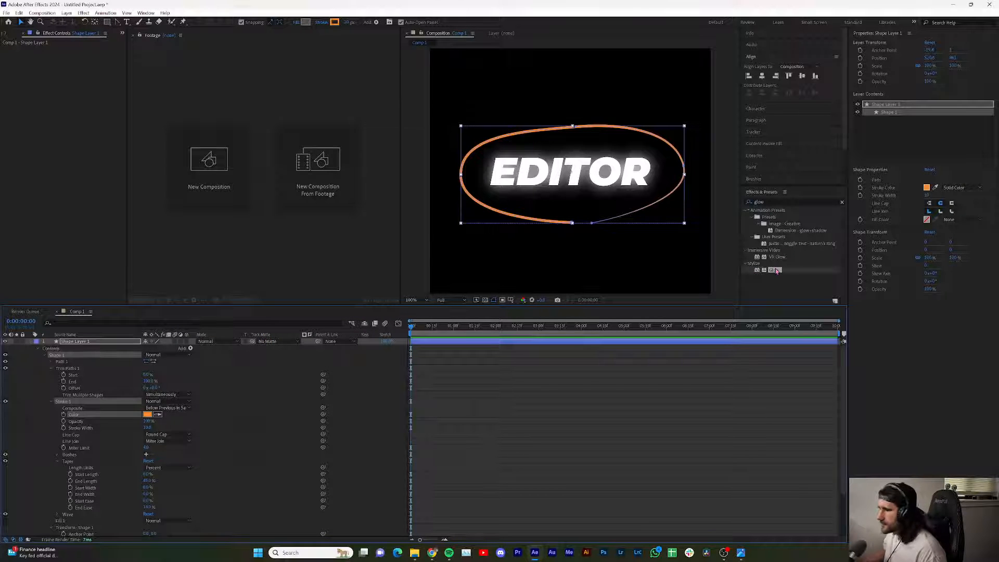
- Apply the Glow effect to the oval's shape layer and increase its Glow Threshold, Glow Radius and Glow Intensity
left_click_drag(776, 270, 84, 341)
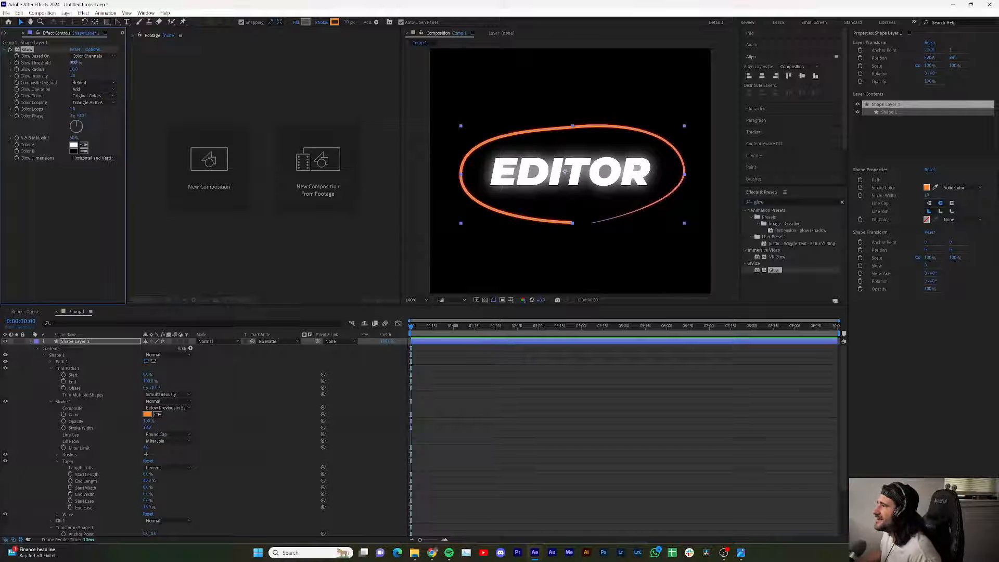
left_click_drag(72, 63, 86, 58)
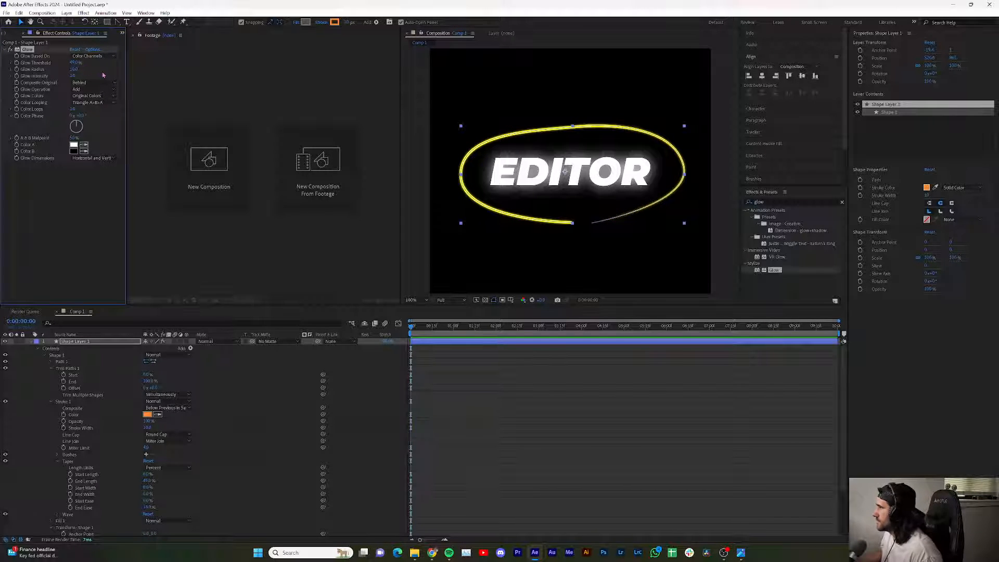
key("ctrl+z")
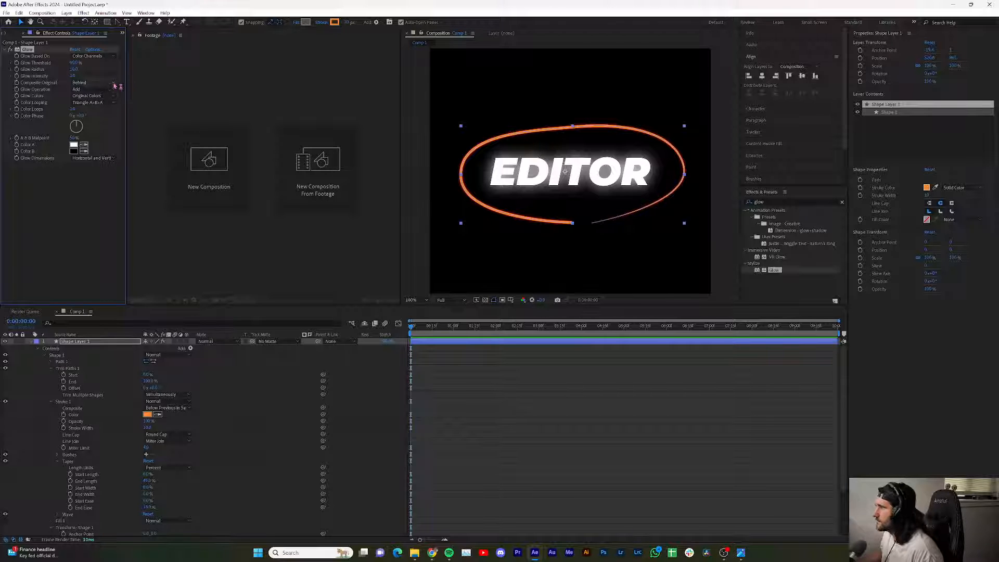
left_click_drag(111, 60, 110, 61)
left_click_drag(76, 72, 75, 67)
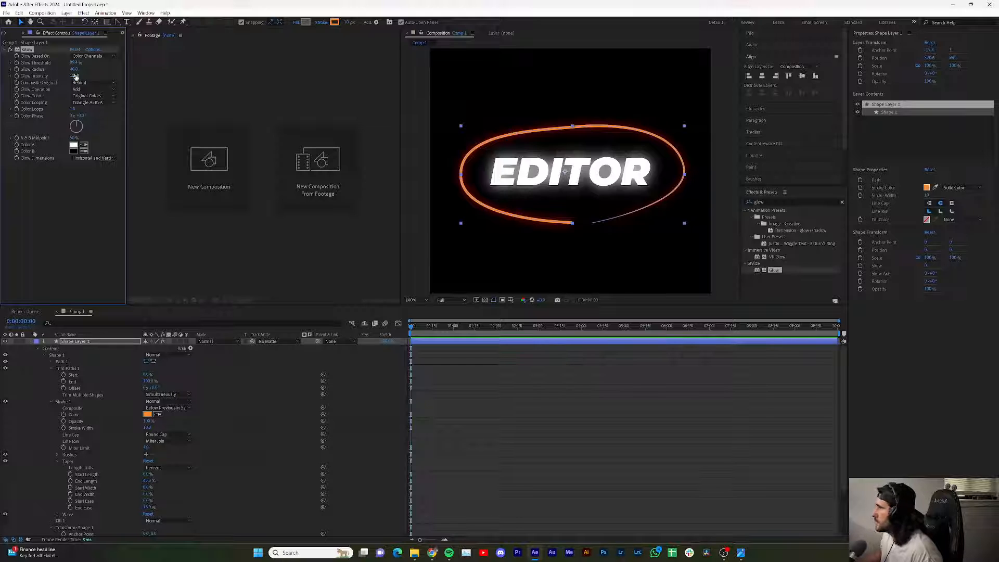
left_click_drag(74, 77, 87, 71)
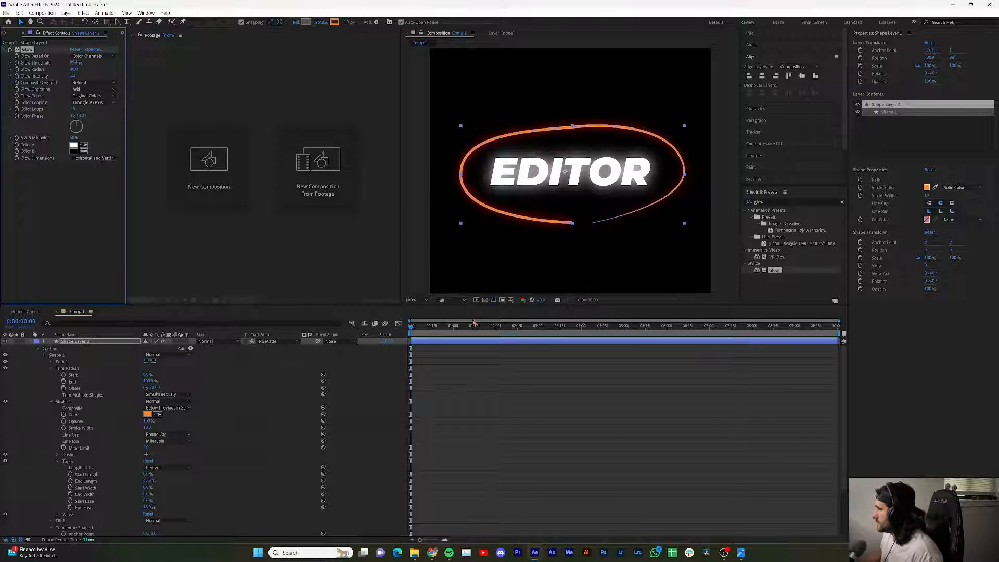
left_click(492, 408)
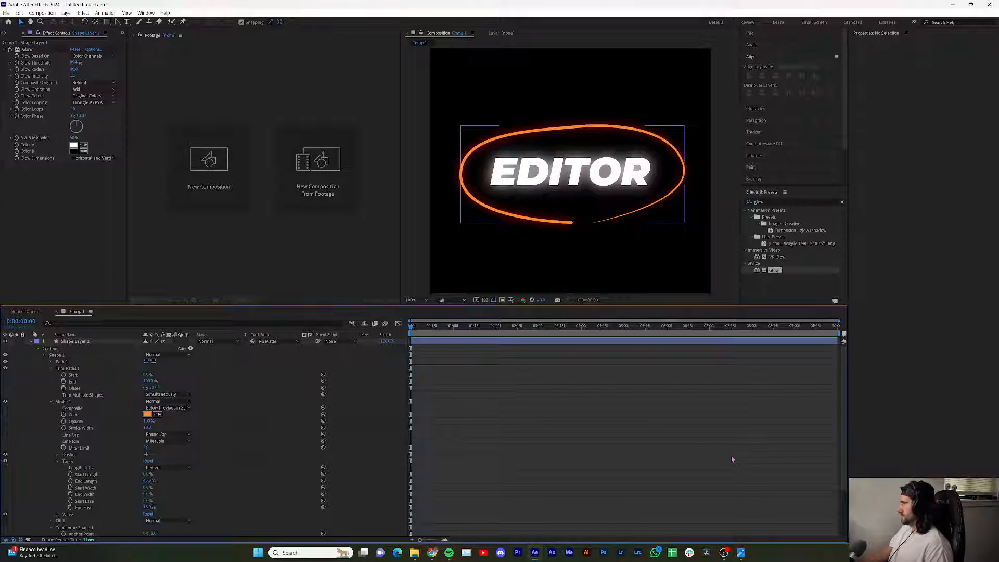
- Add a second Glow effect to the oval's shape layer and make the stroke a brighter, more saturated orange
left_click(27, 49)
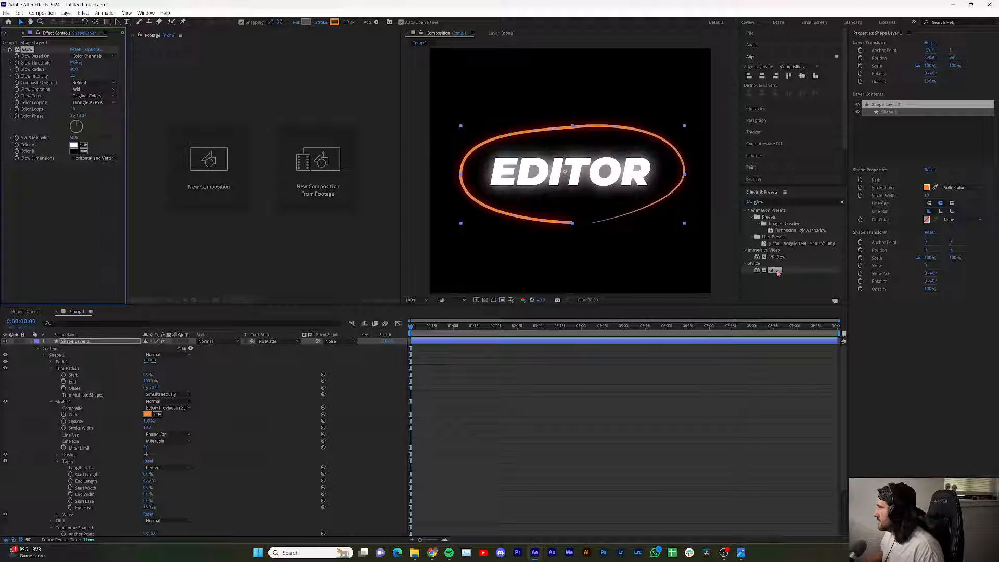
left_click_drag(777, 273, 86, 342)
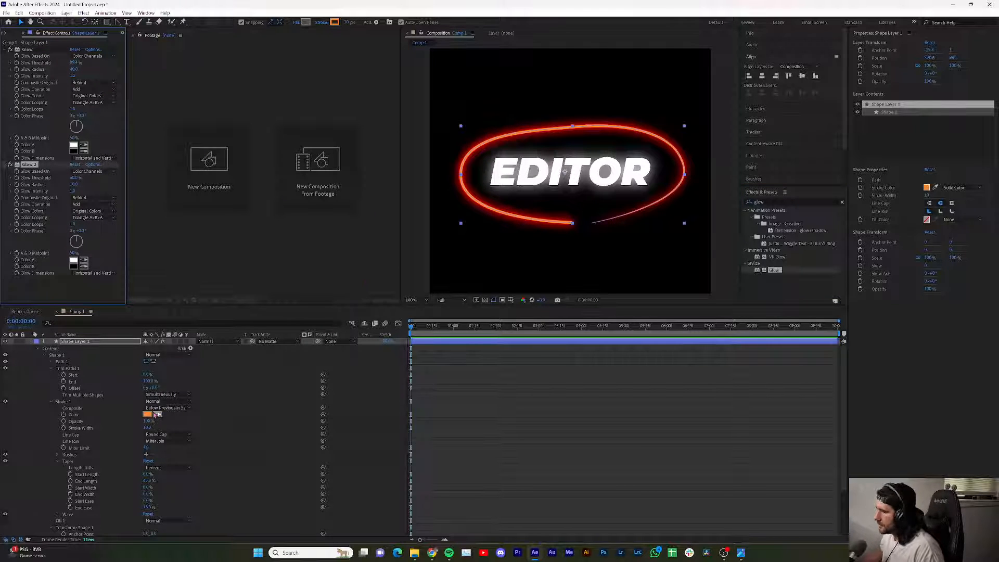
left_click(927, 188)
mouse_move(242, 251)
left_mouse_down()
mouse_move(243, 276)
mouse_move(248, 246)
left_mouse_up()
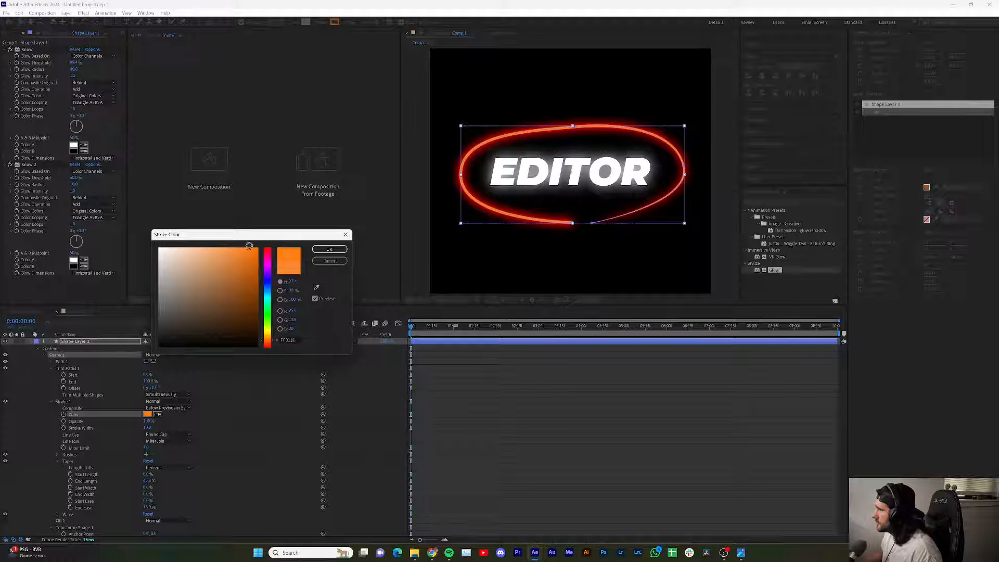
left_click(329, 249)
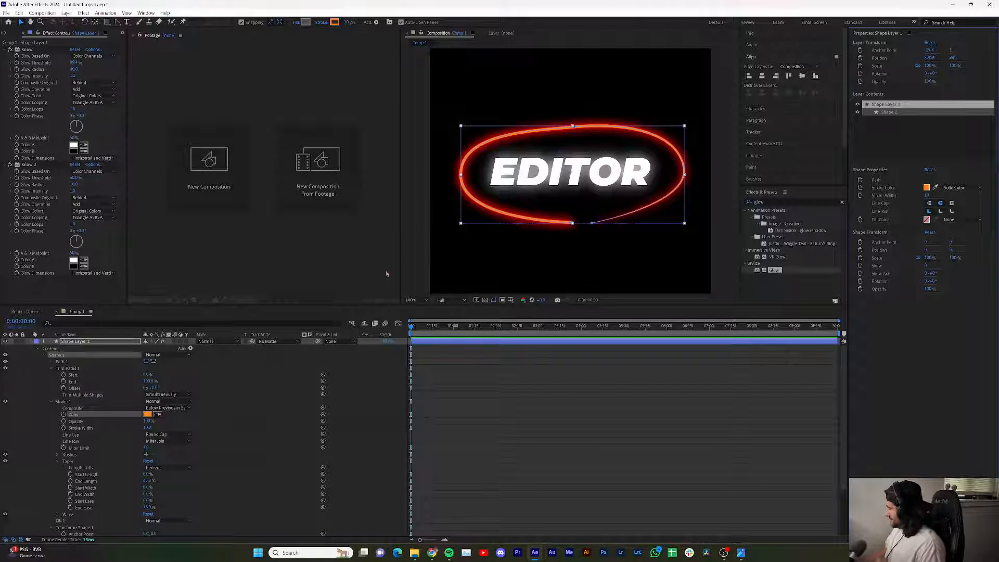
left_click(64, 387)
left_click_drag(158, 389, 104, 389)
key("ctrl+z")
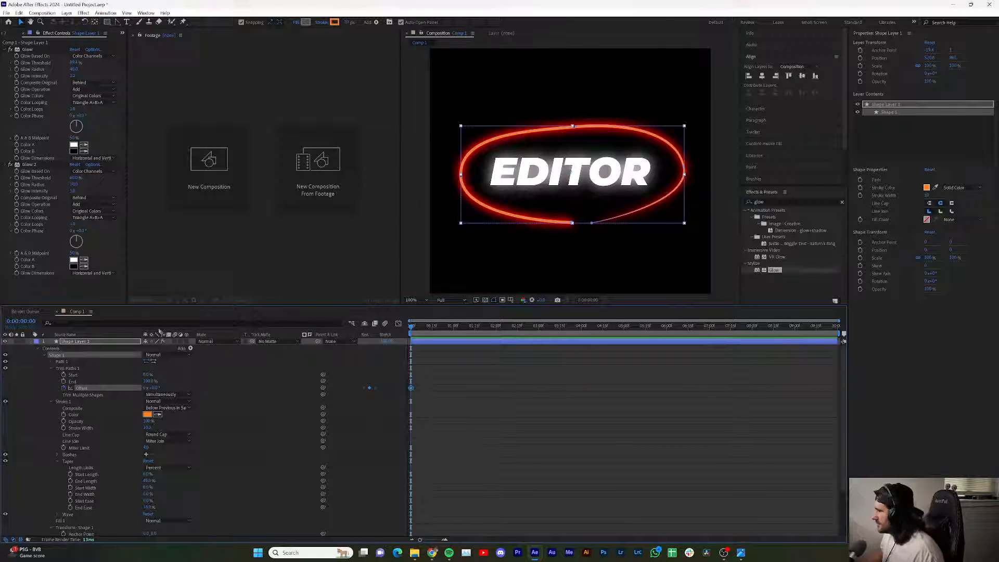
left_click(64, 388)
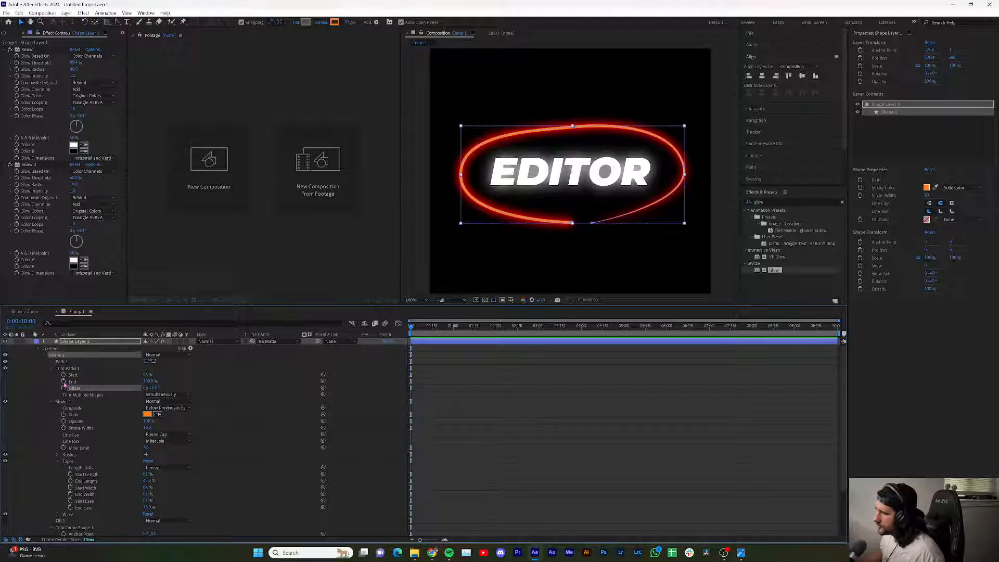
- Keyframe the Trim Paths End value at 0% on the first frame and 100% at 0:00:00:12
left_click(63, 381)
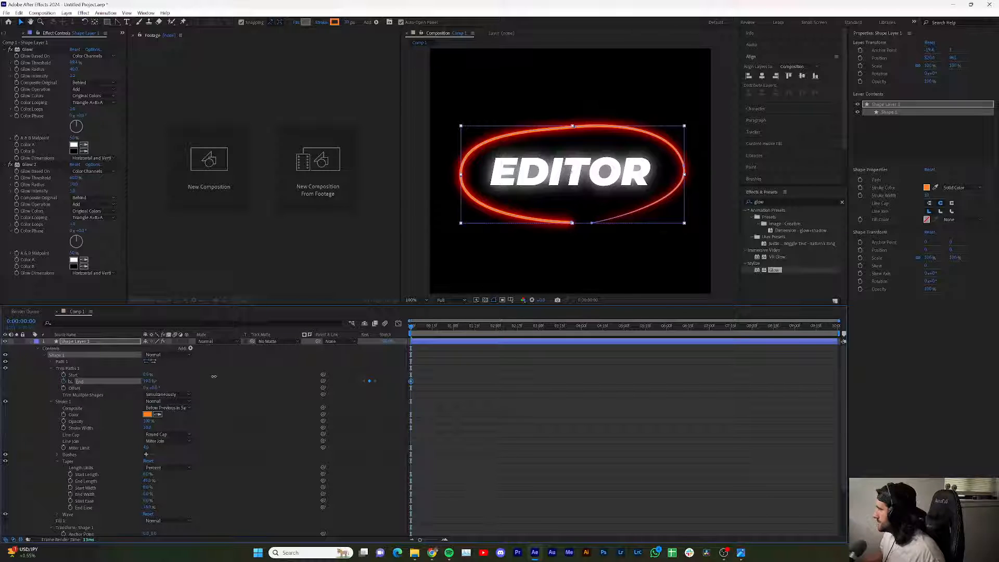
left_click_drag(149, 381, 115, 384)
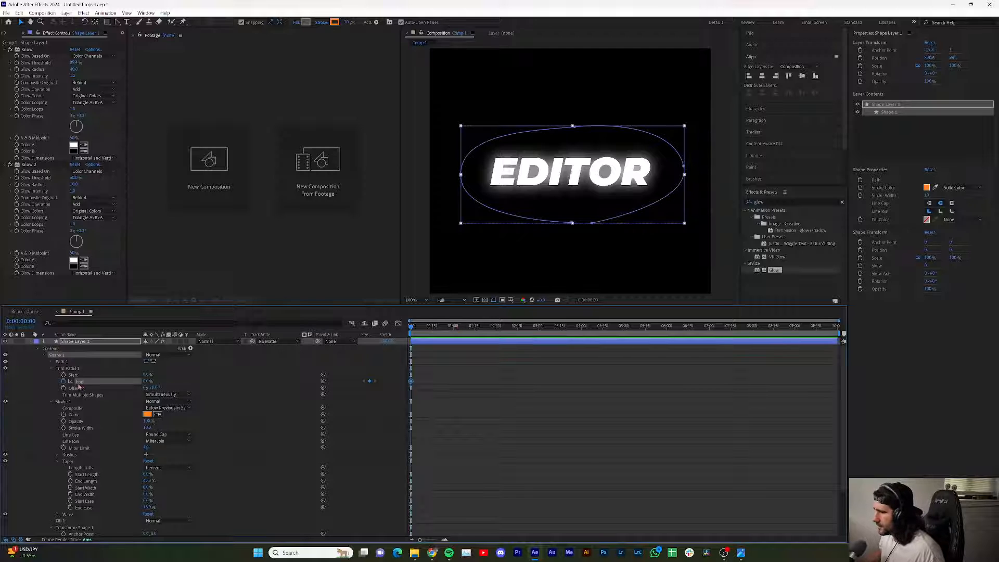
mouse_move(418, 327)
left_mouse_down()
mouse_move(437, 328)
mouse_move(427, 328)
left_mouse_up()
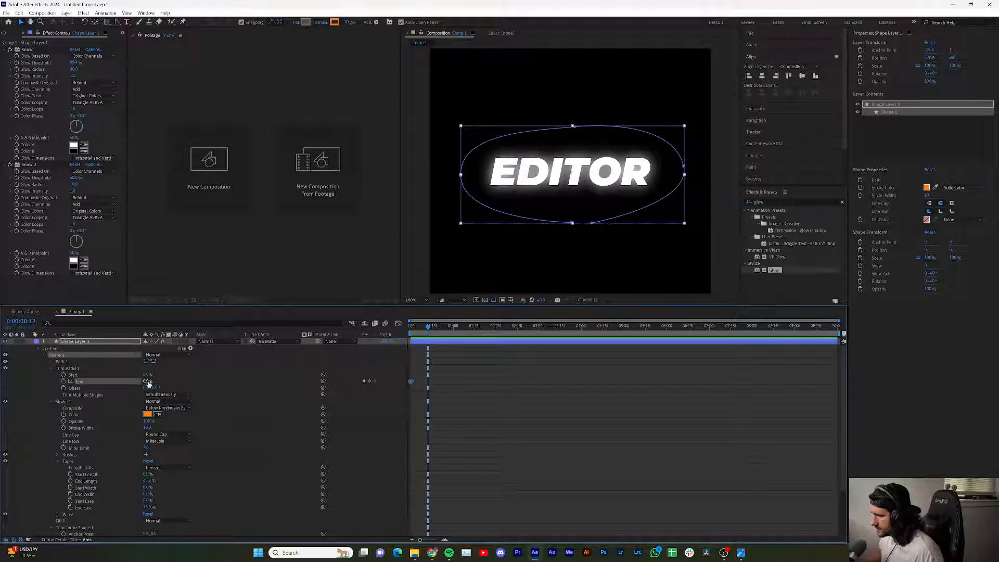
left_click_drag(148, 380, 203, 377)
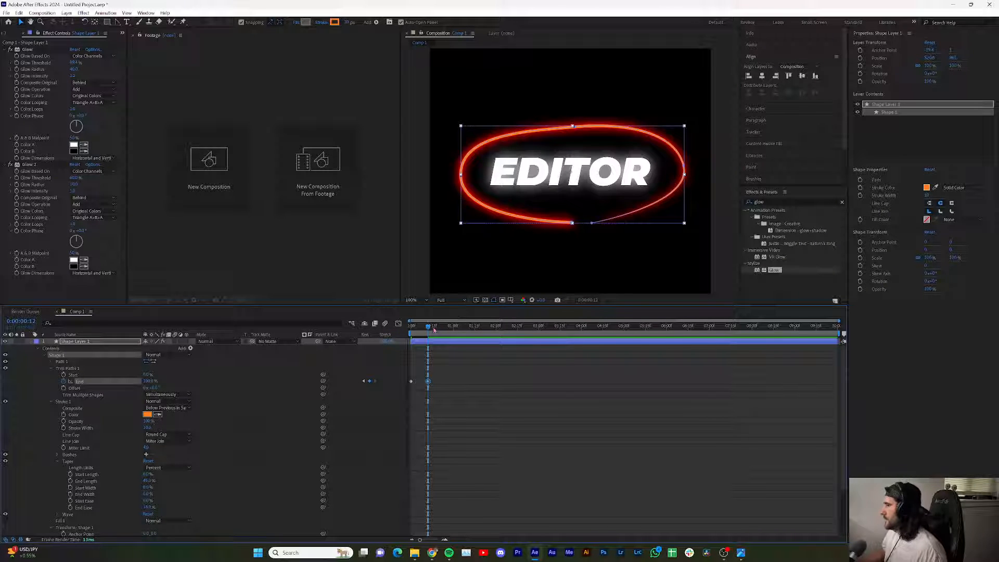
- Apply Easy Ease to both Trim Paths End keyframes and show their speed curve in the Graph Editor
key("Home")
left_click_drag(452, 372, 424, 390)
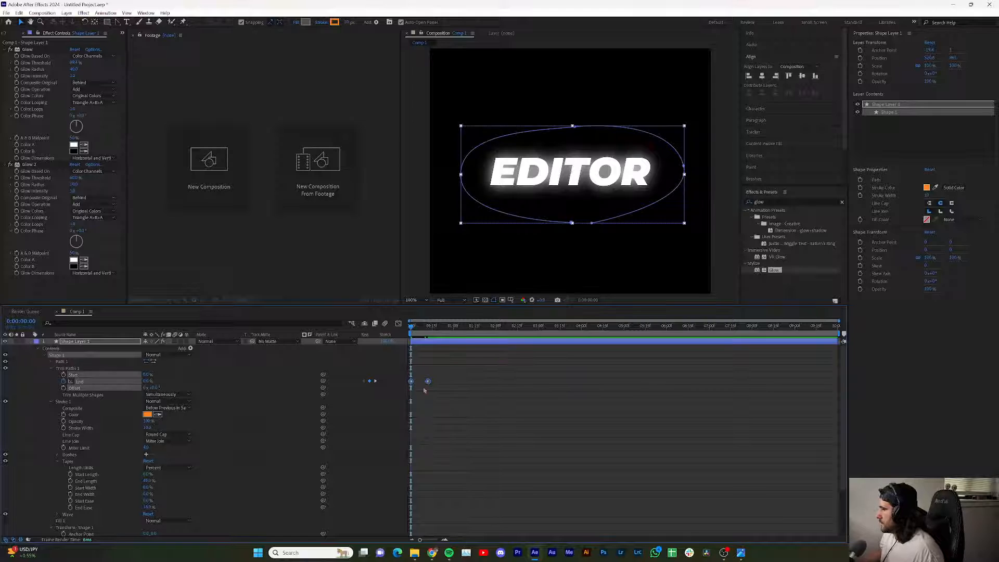
key("shift+F3")
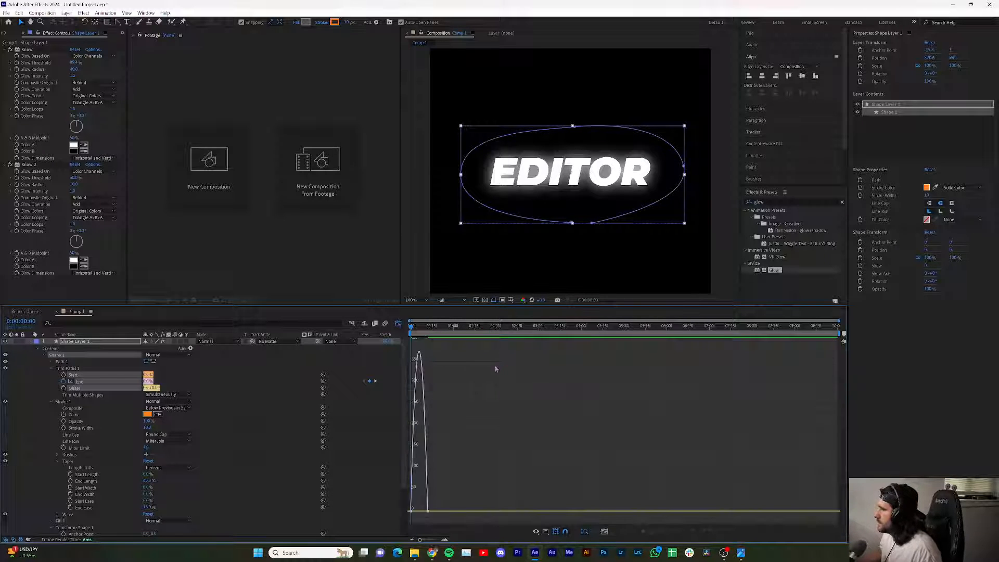
- Reshape the Trim Paths End speed curve to peak early and ease out slowly, and preview the stroke animation
mouse_move(480, 489)
left_mouse_down()
mouse_move(416, 529)
mouse_move(446, 511)
left_mouse_up()
key("equal")
key("equal")
key("space")
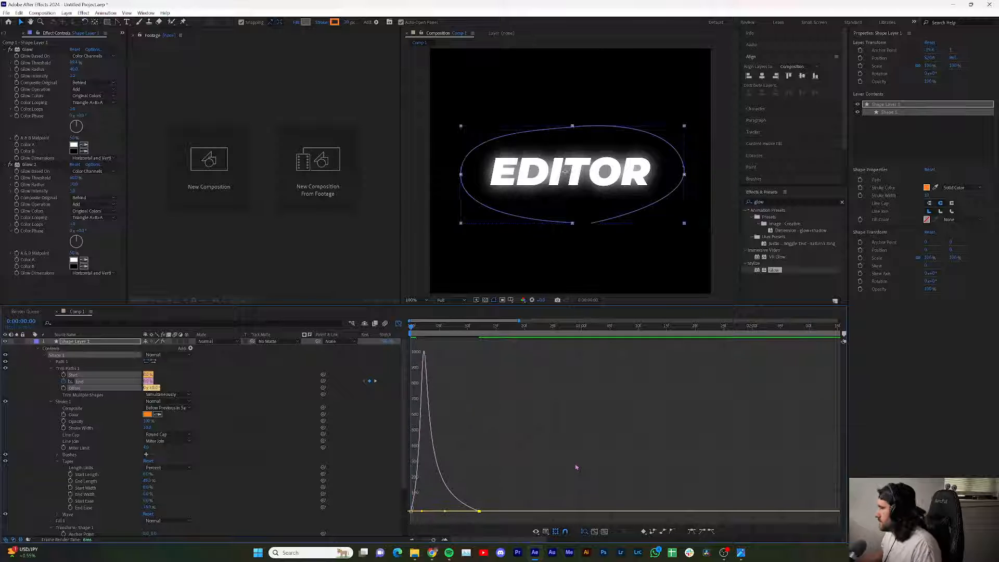
key("space")
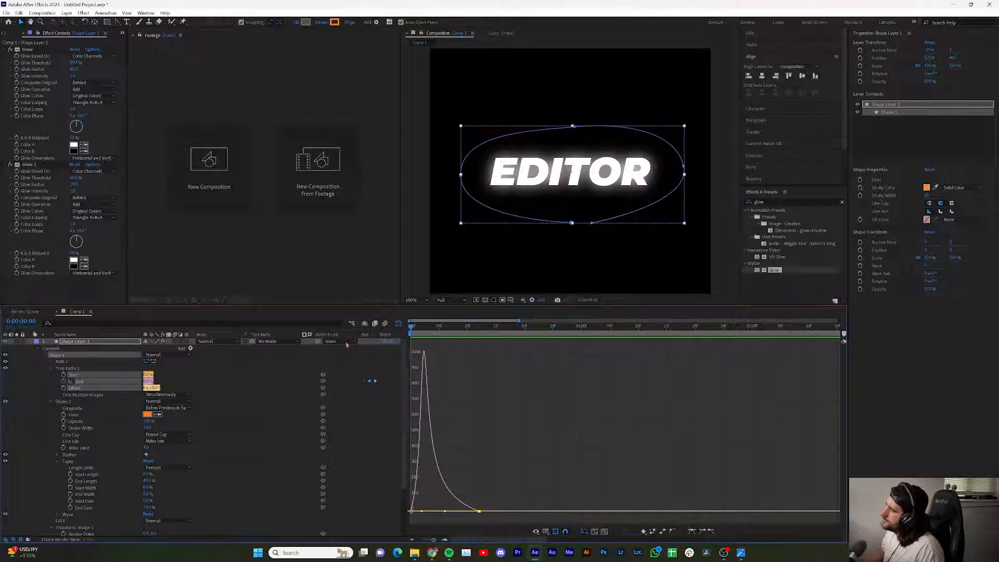
key("space")
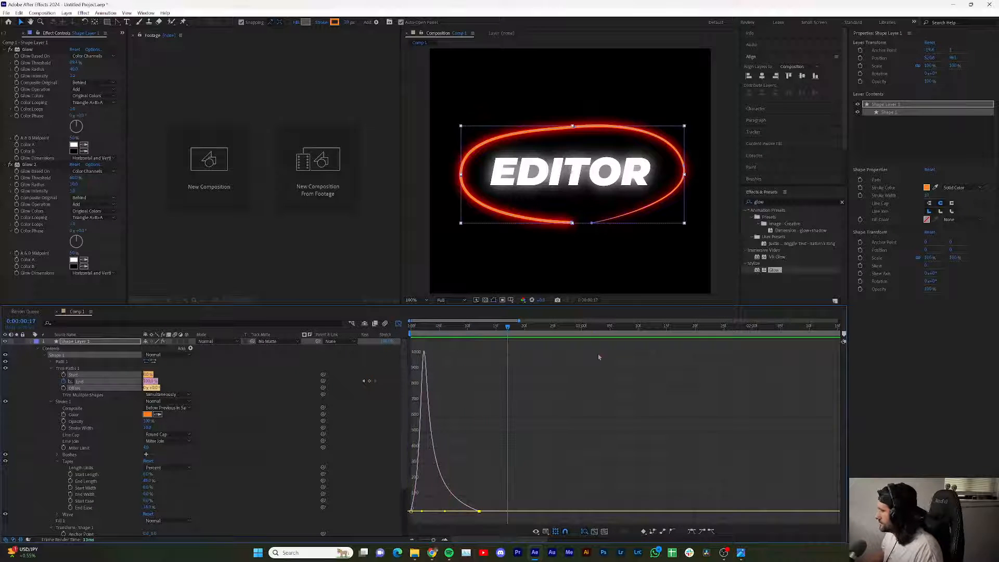
- Apply CC Radial Fast Blur to the oval's shape layer and set its Zoom mode to Brightest
mouse_move(438, 558)
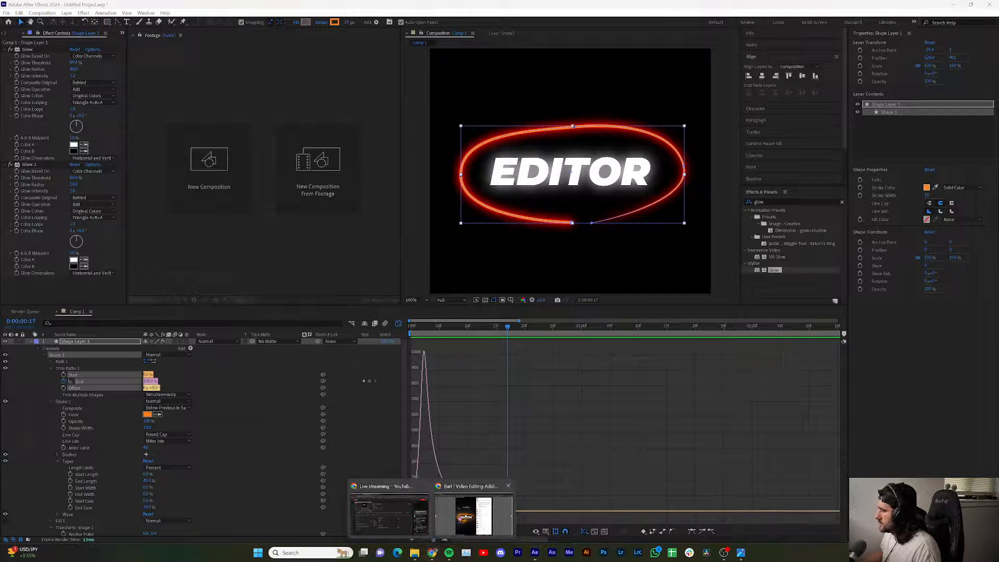
left_click(779, 201)
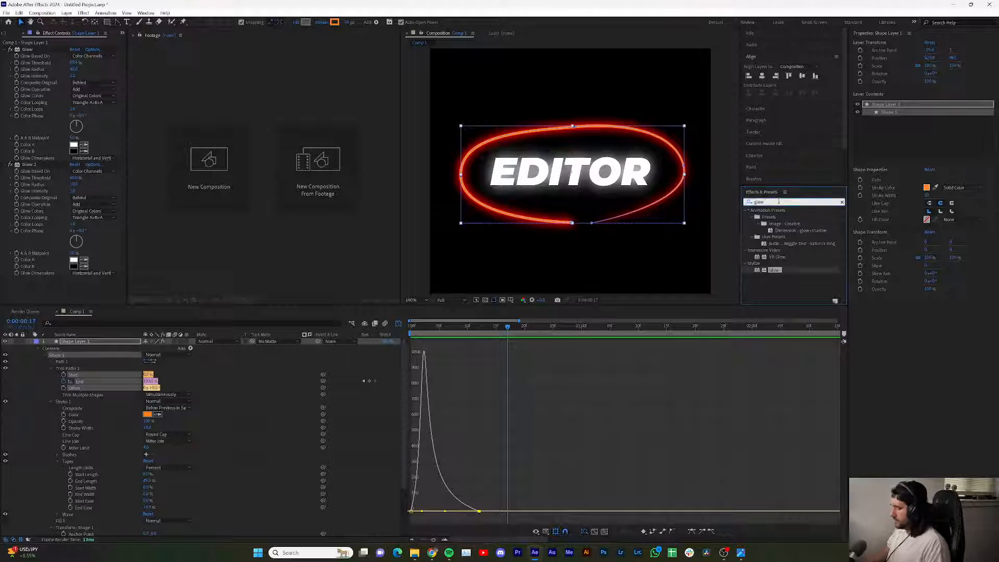
type("radi")
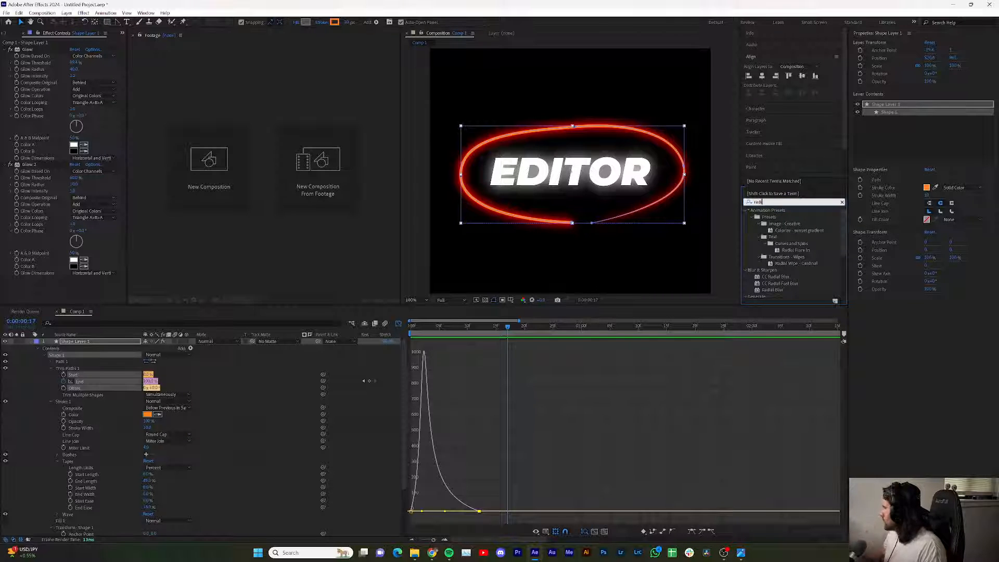
left_click(780, 283)
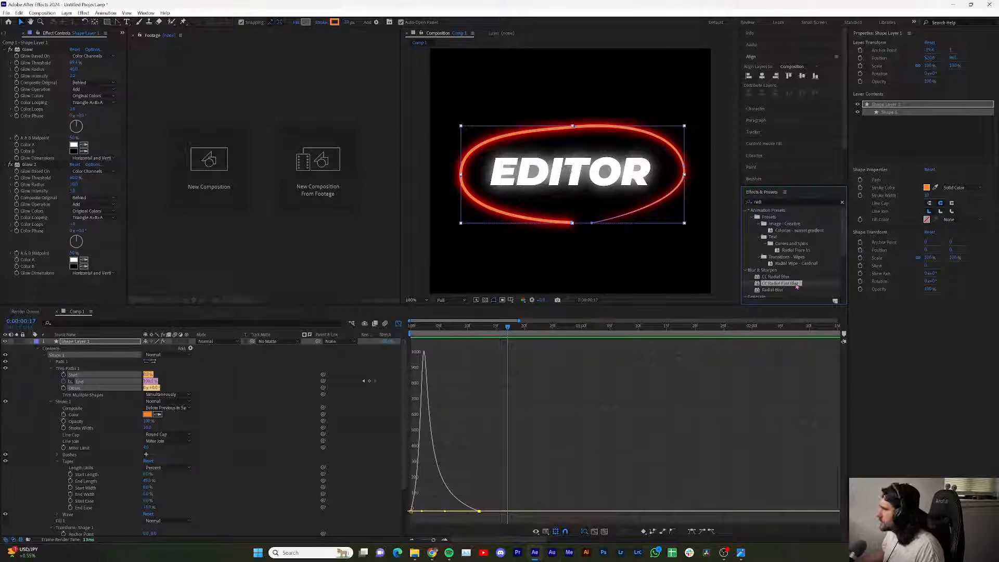
left_click_drag(163, 323, 121, 342)
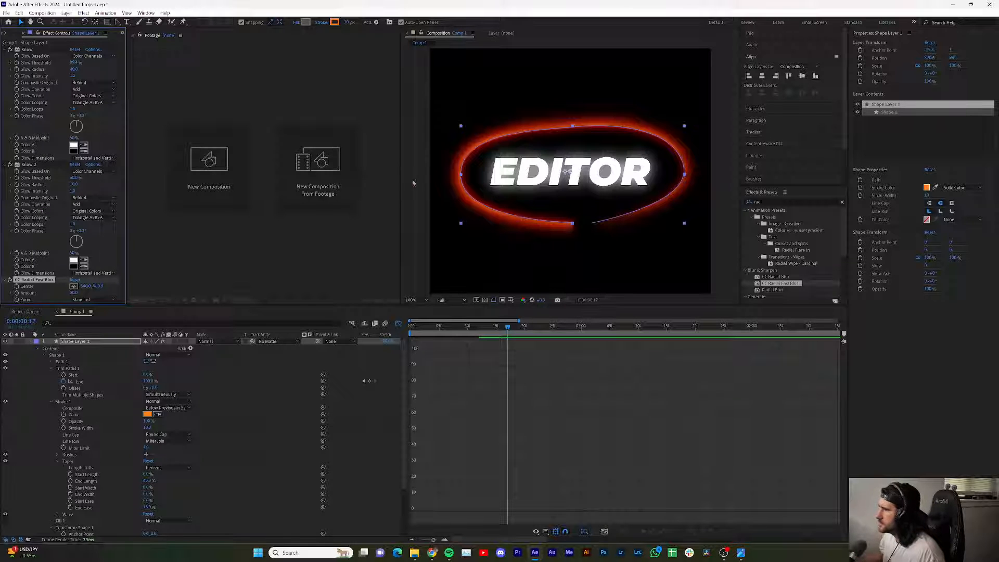
left_click(99, 299)
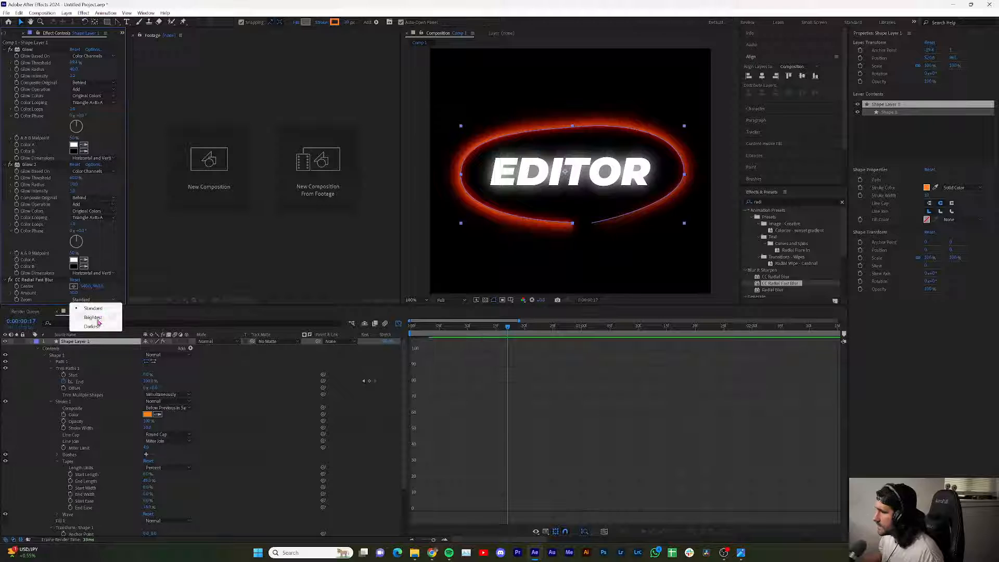
left_click(94, 318)
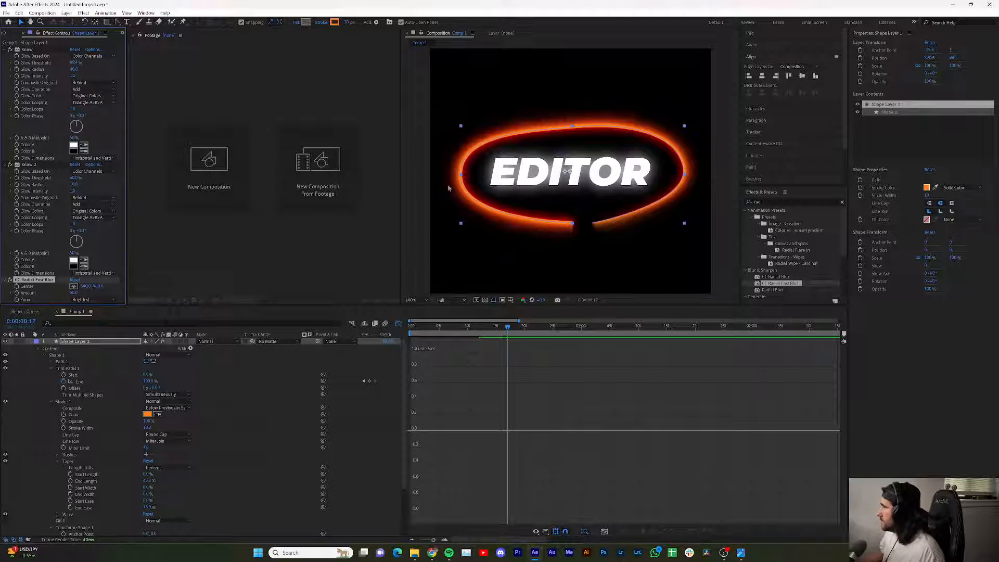
- Try a much higher CC Radial Fast Blur Amount on the oval, preview it, and undo the change
mouse_move(74, 292)
left_mouse_down()
mouse_move(106, 293)
mouse_move(98, 286)
left_mouse_up()
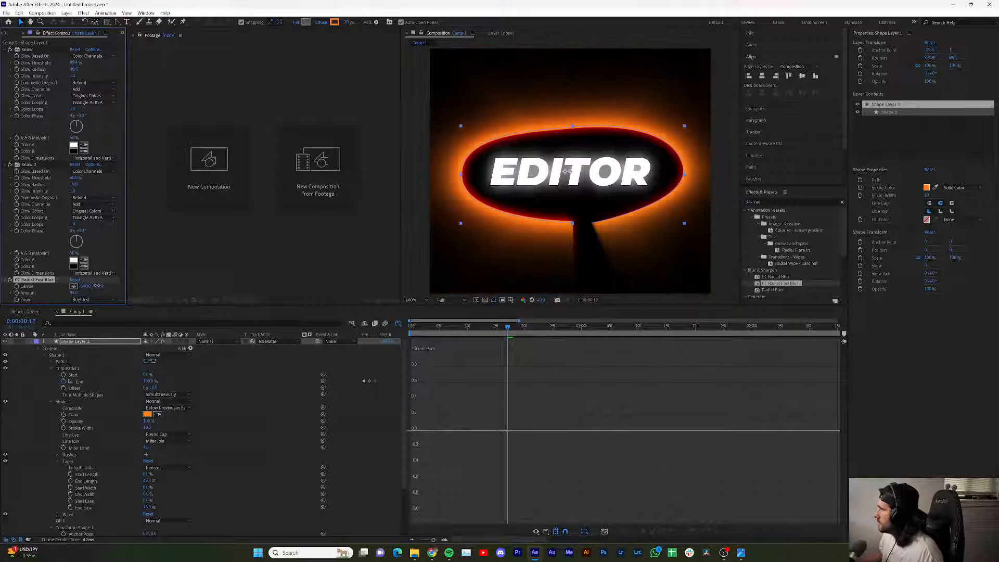
key("space")
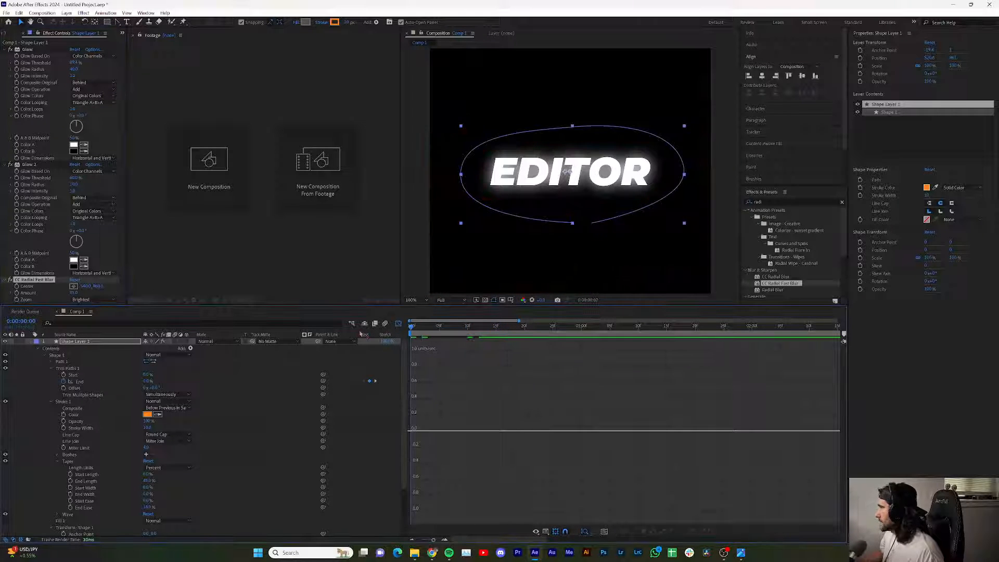
key("space")
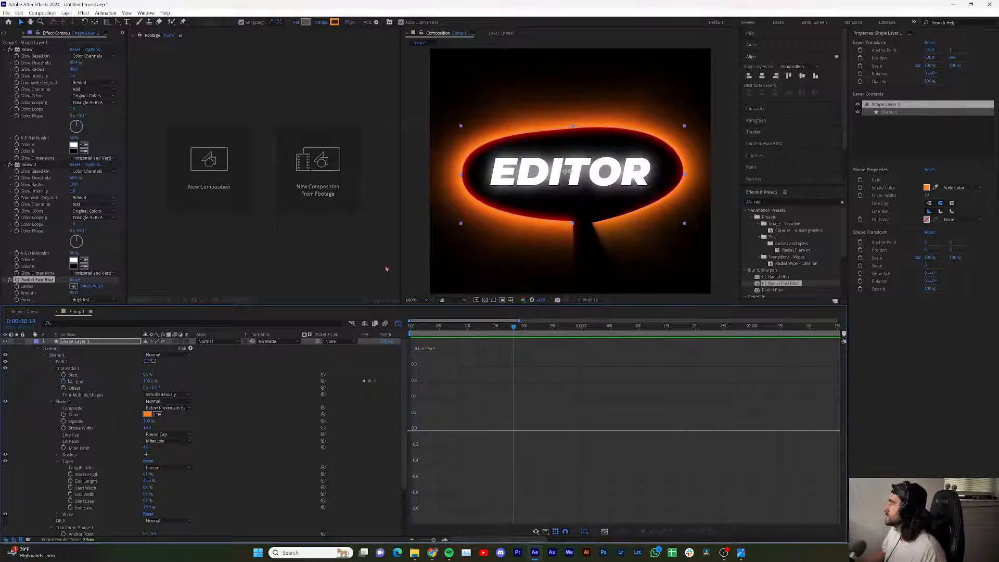
key("ctrl+z")
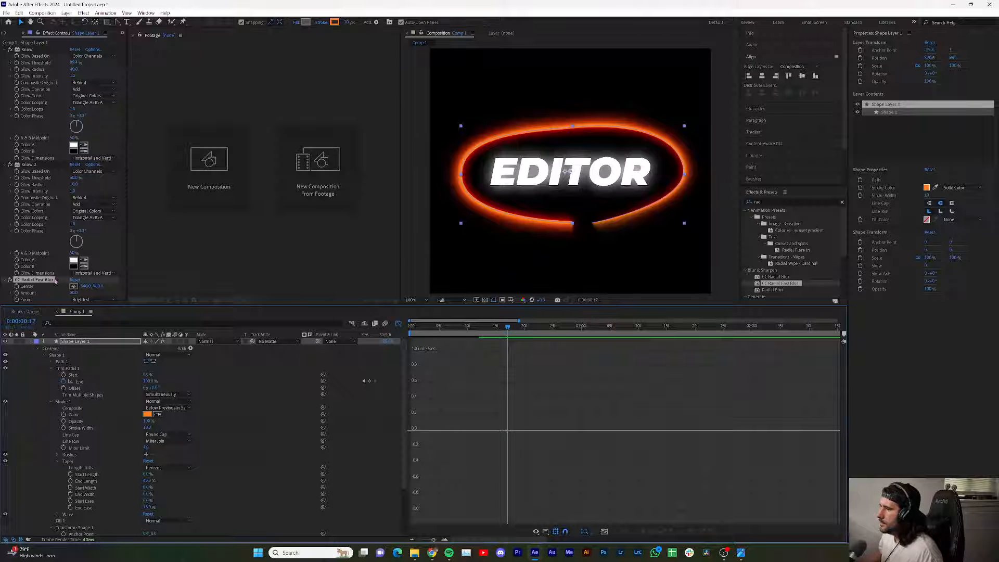
- Move the CC Radial Fast Blur effect from the oval's shape layer to the EDITOR text layer
left_click(43, 282)
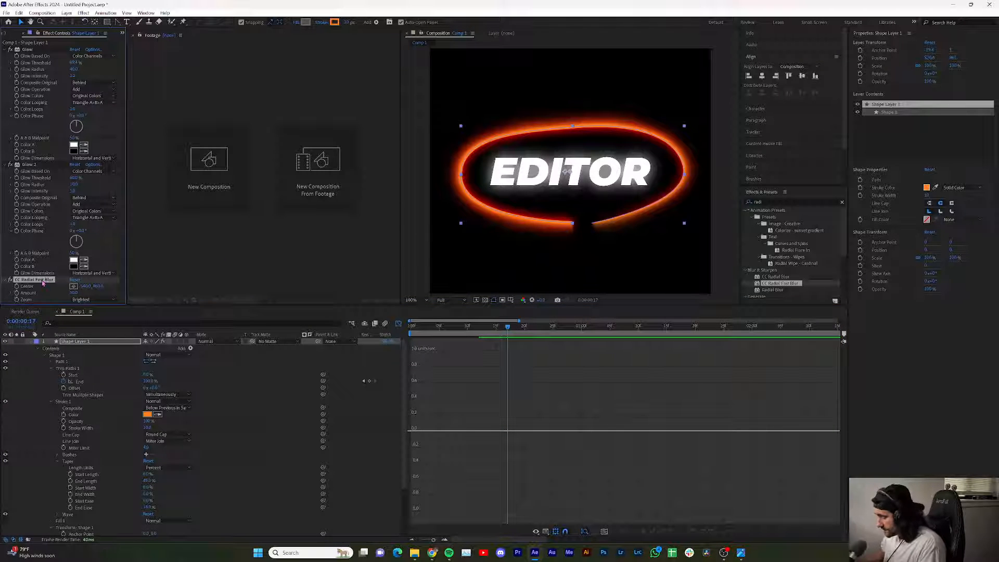
key("Delete")
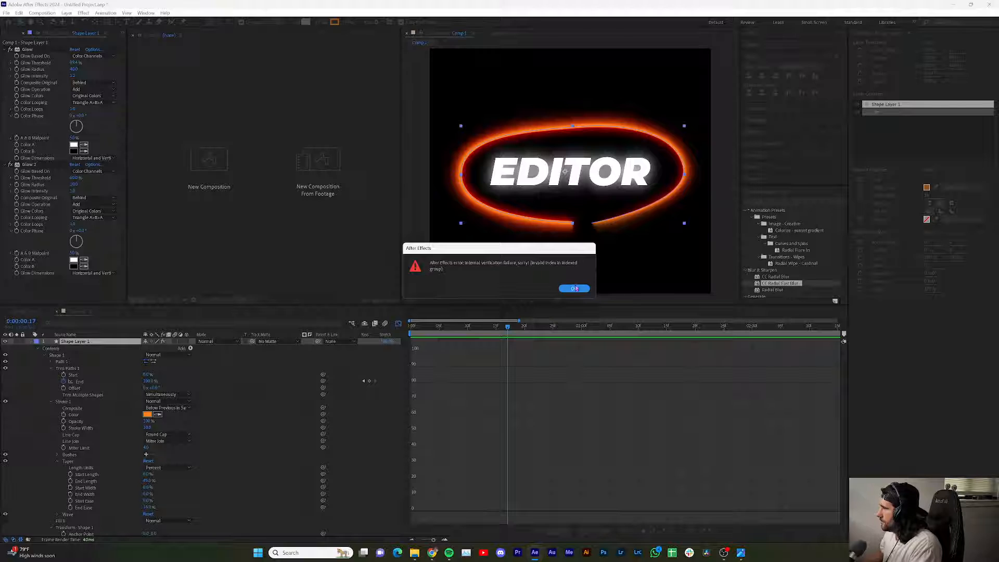
left_click(574, 288)
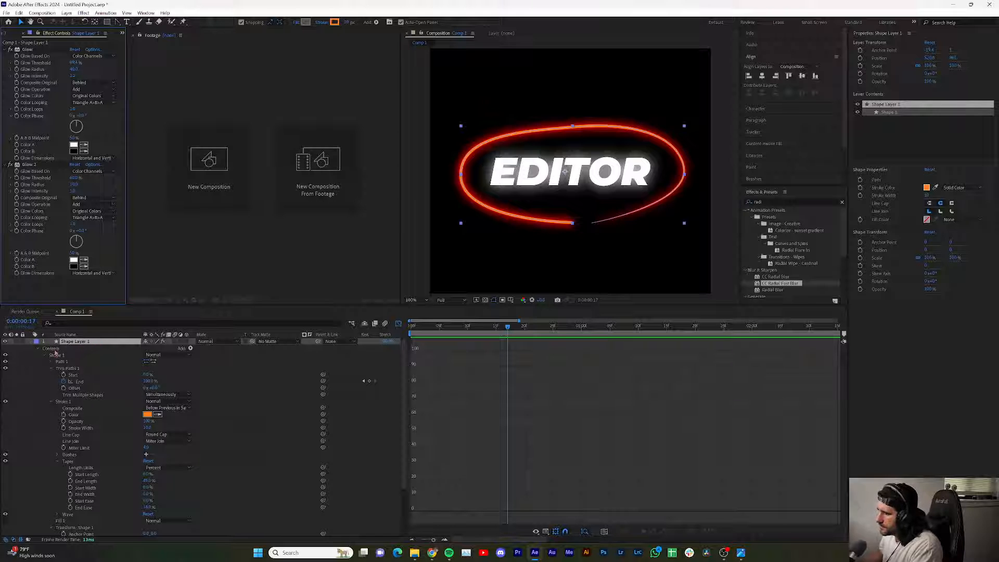
left_click(125, 410)
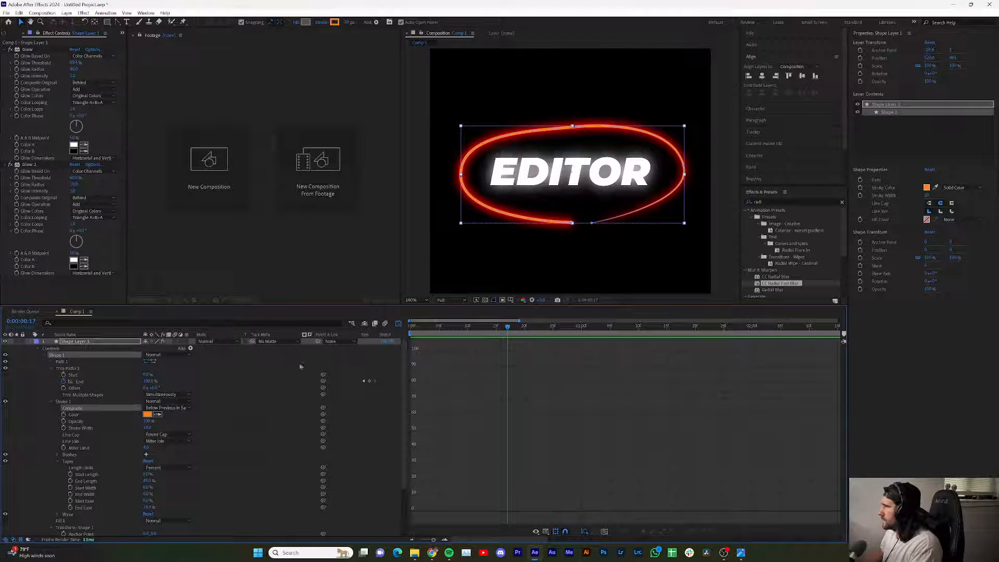
left_click(398, 323)
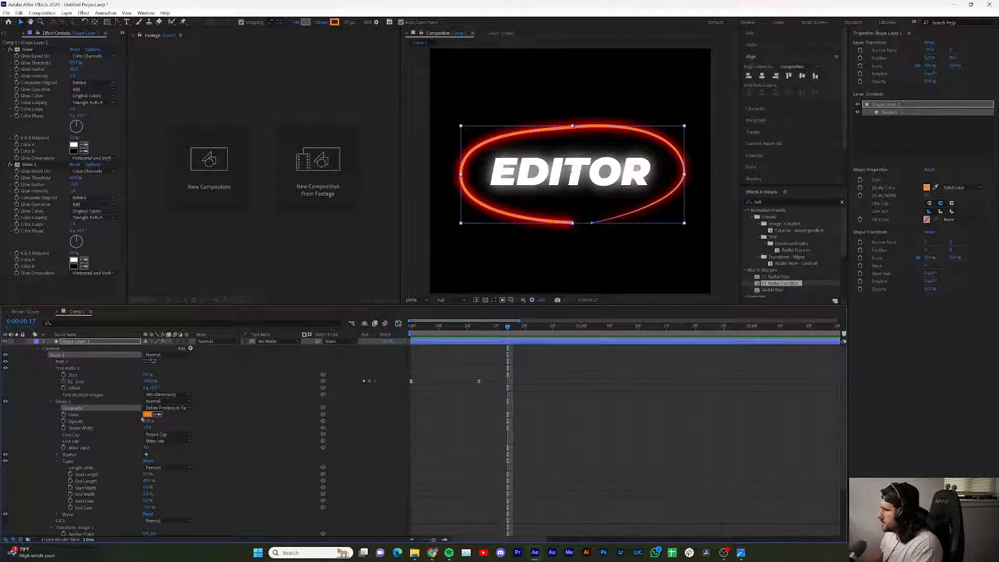
left_click(31, 342)
left_click(77, 349)
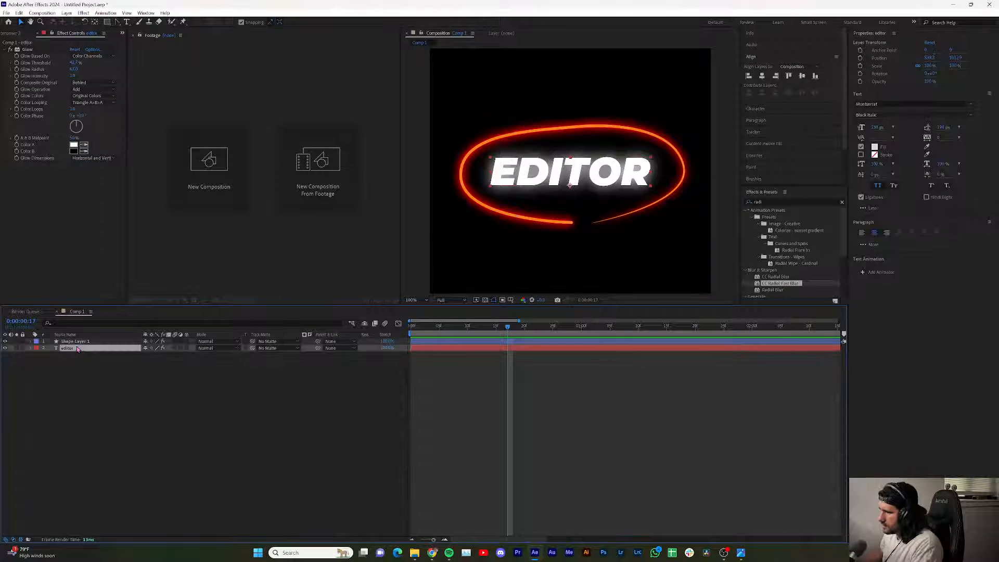
key("ctrl+v")
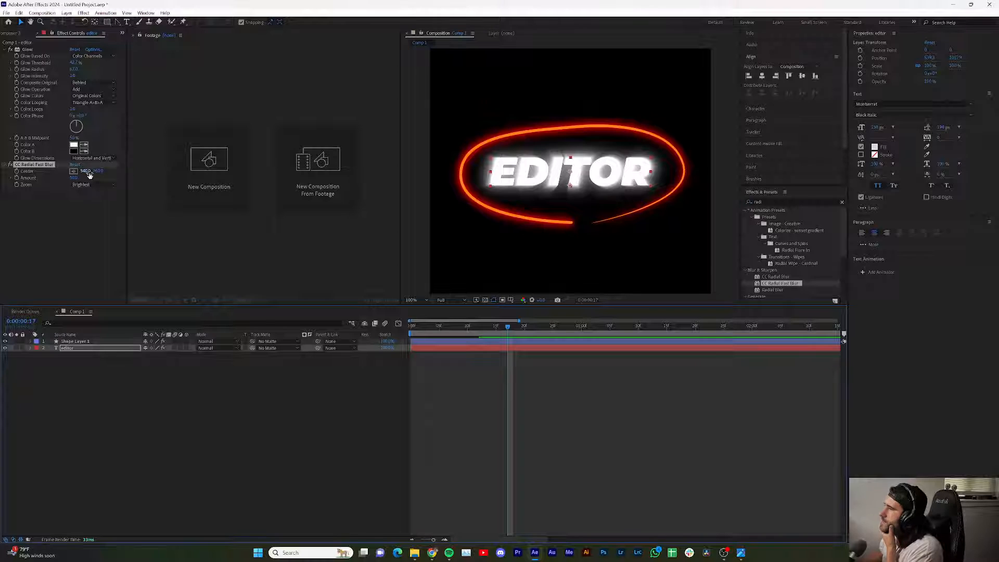
- Adjust the Center and Amount of the EDITOR text's CC Radial Fast Blur, and preview the animation from the first frame
left_click_drag(86, 171, 136, 228)
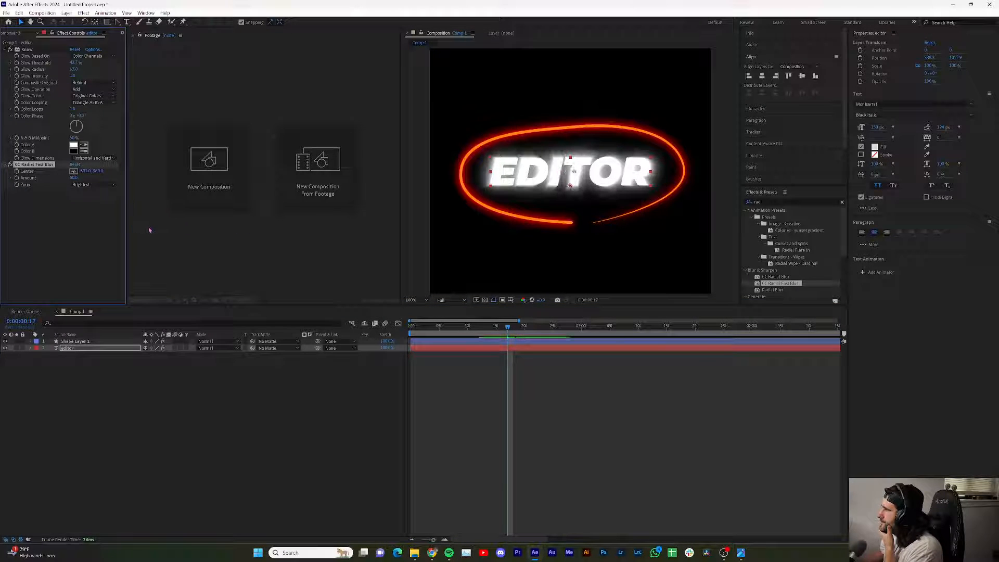
left_click_drag(75, 178, 126, 186)
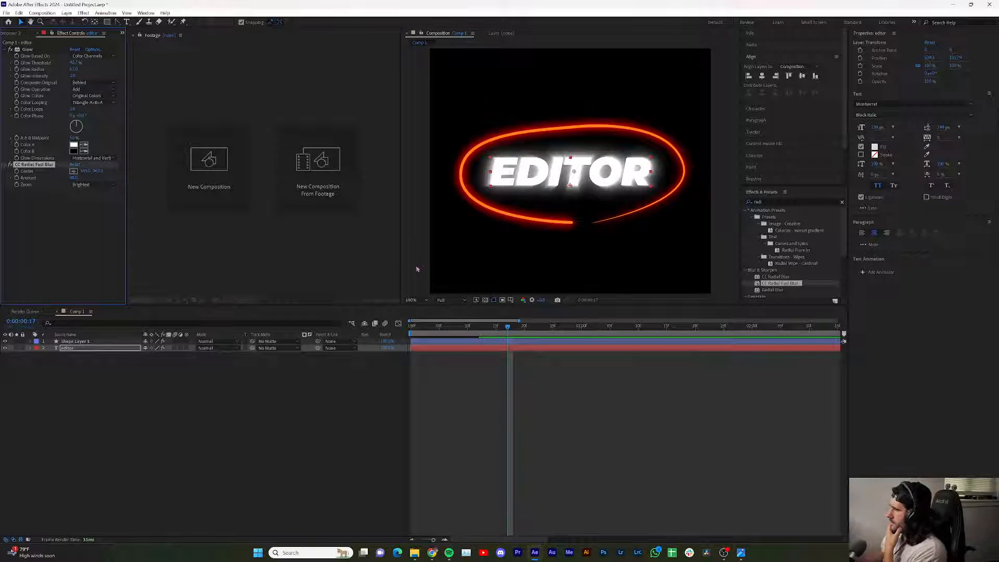
left_click_drag(510, 327, 306, 341)
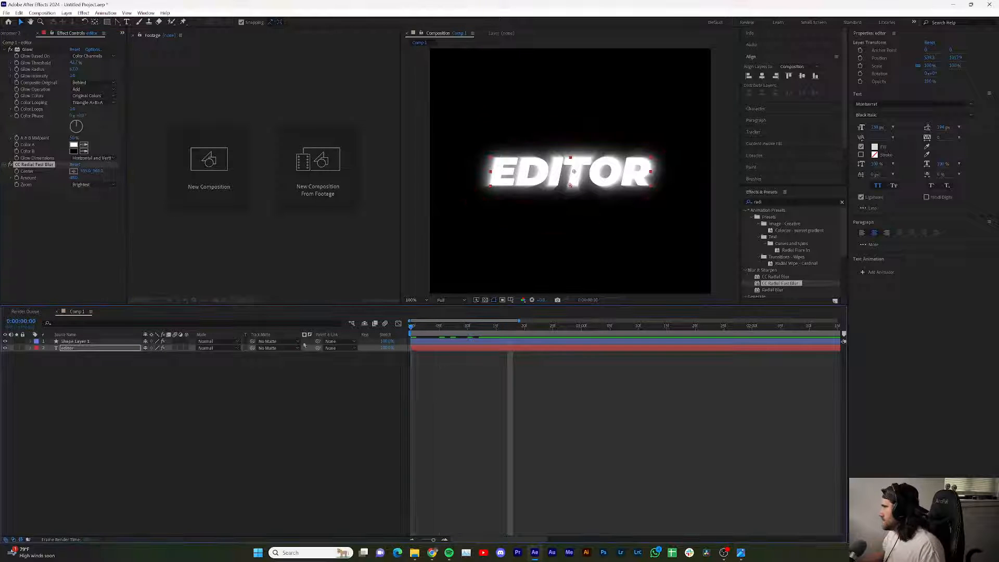
key("space")
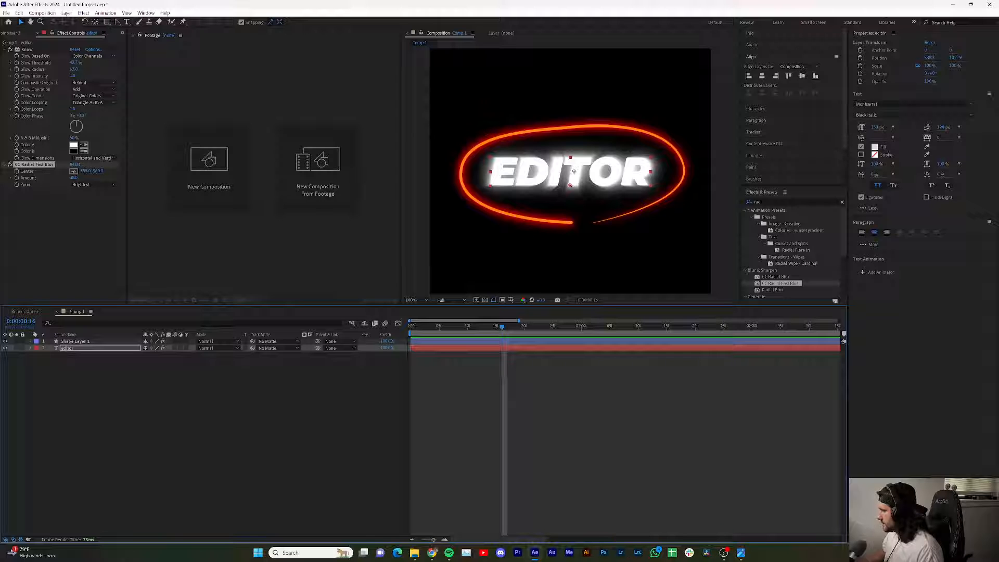
- Switch to the Instagram reel in the browser and play it up to the glowing TIME text
left_click(471, 507)
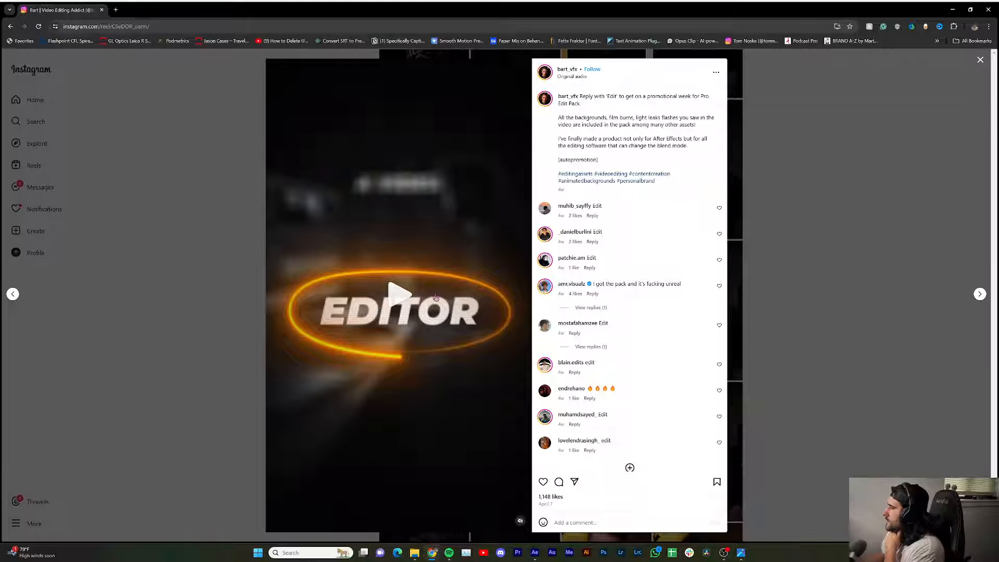
left_click(402, 295)
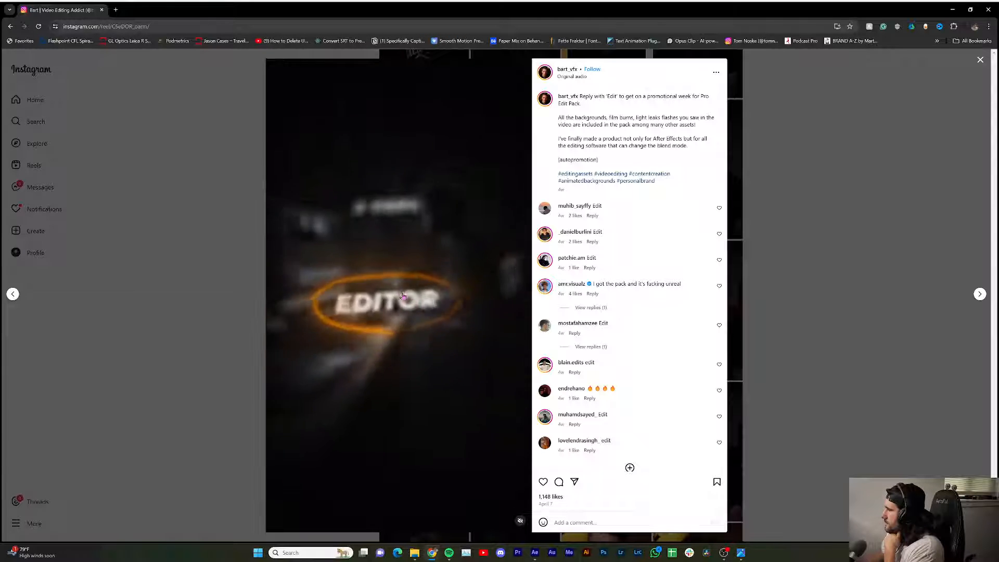
left_click(402, 301)
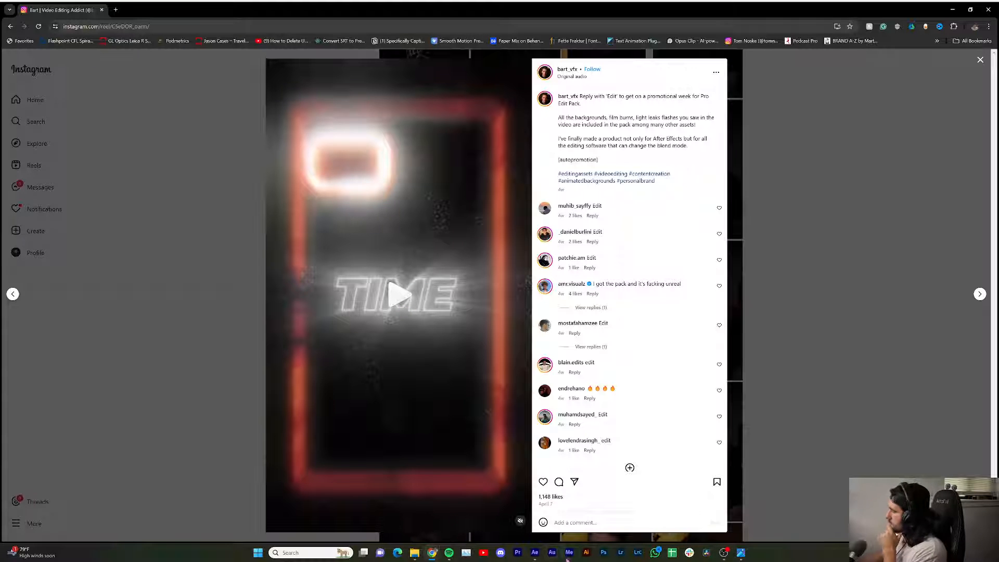
- Switch back to After Effects, turn off visibility of the oval and EDITOR layers, and hide both from the timeline as shy layers
left_click(535, 556)
left_click(491, 399)
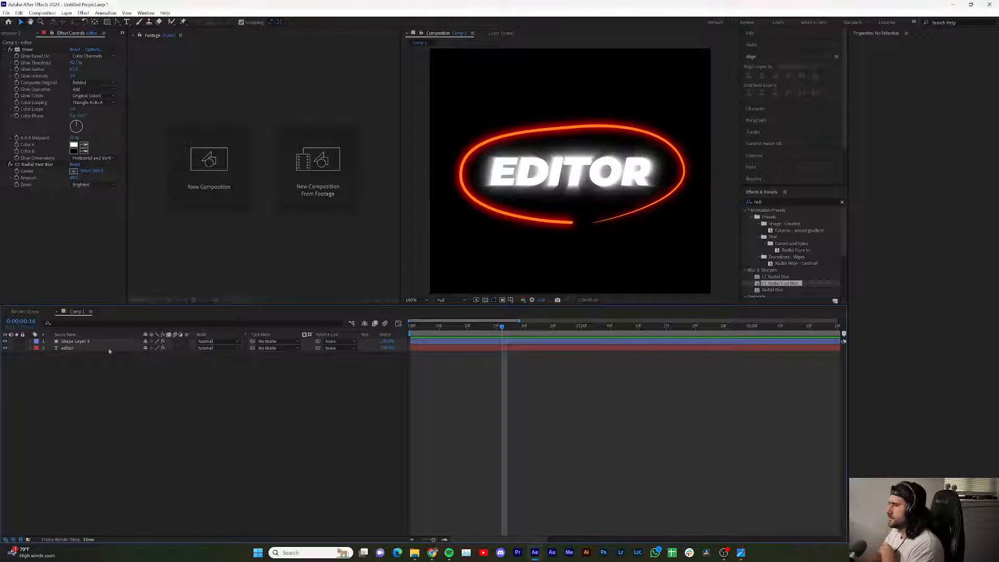
left_click_drag(5, 341, 5, 348)
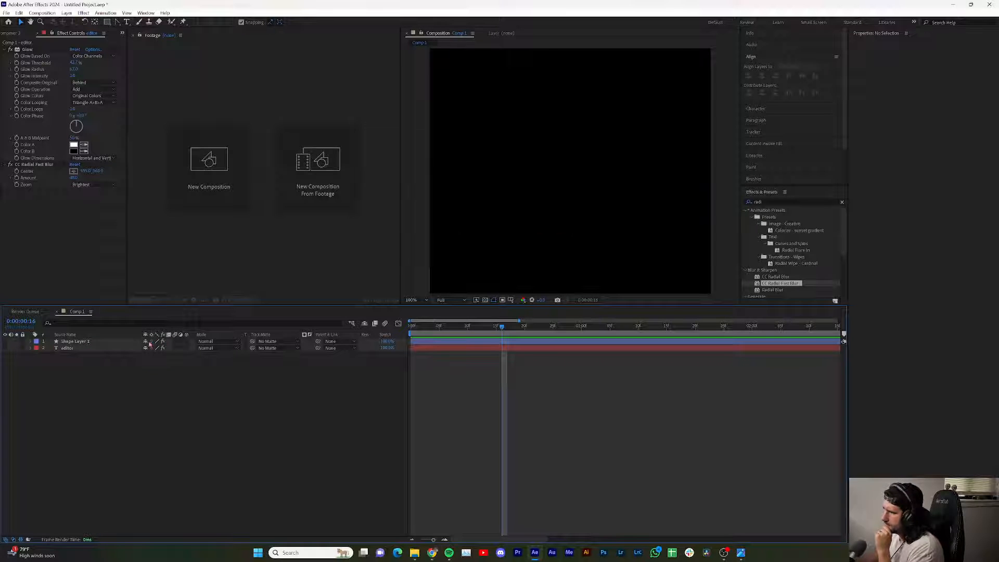
left_click_drag(146, 341, 146, 348)
left_click(364, 323)
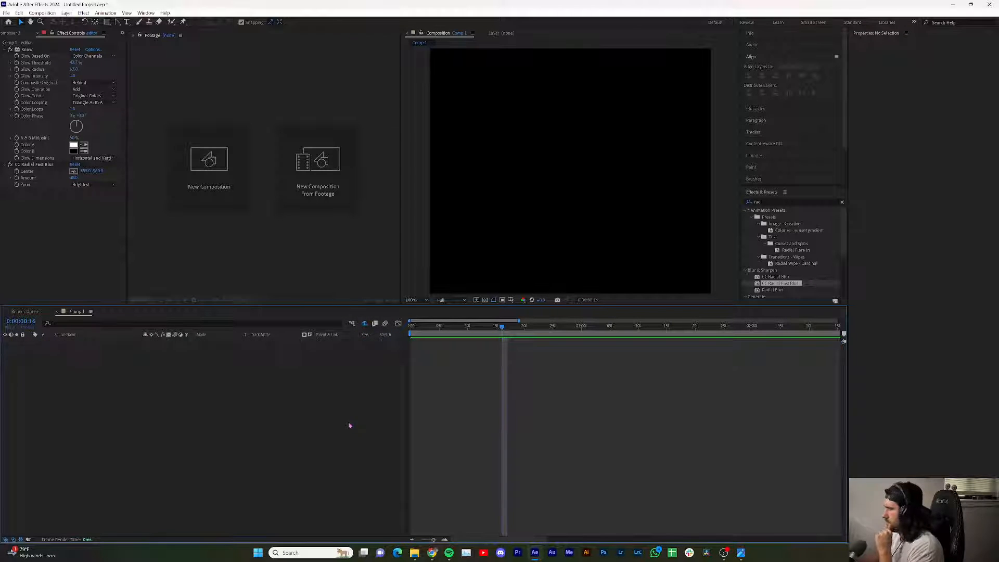
- Add a TIME text layer and centre it horizontally and vertically in the composition
key("ctrl+t")
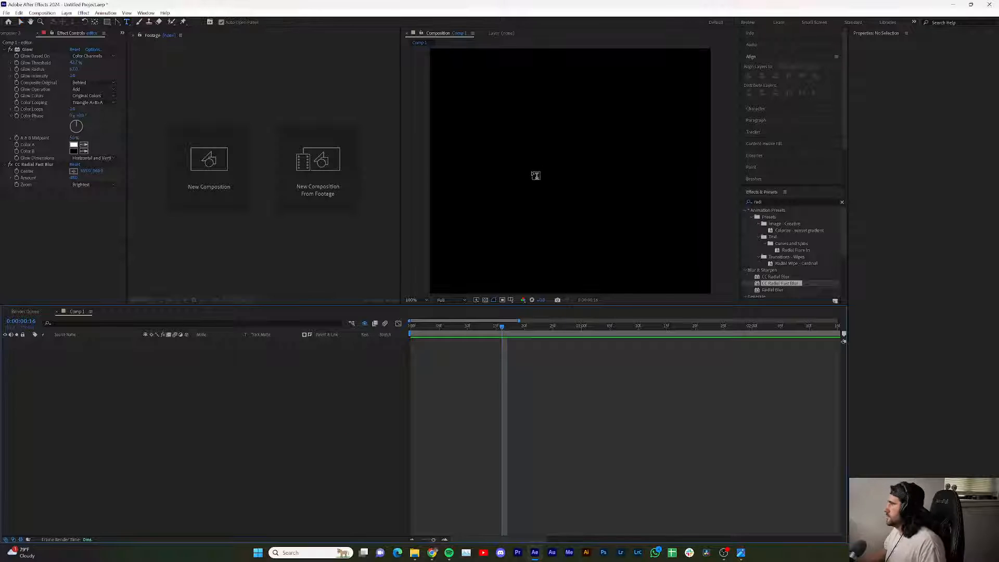
left_click(426, 300)
left_click(538, 155)
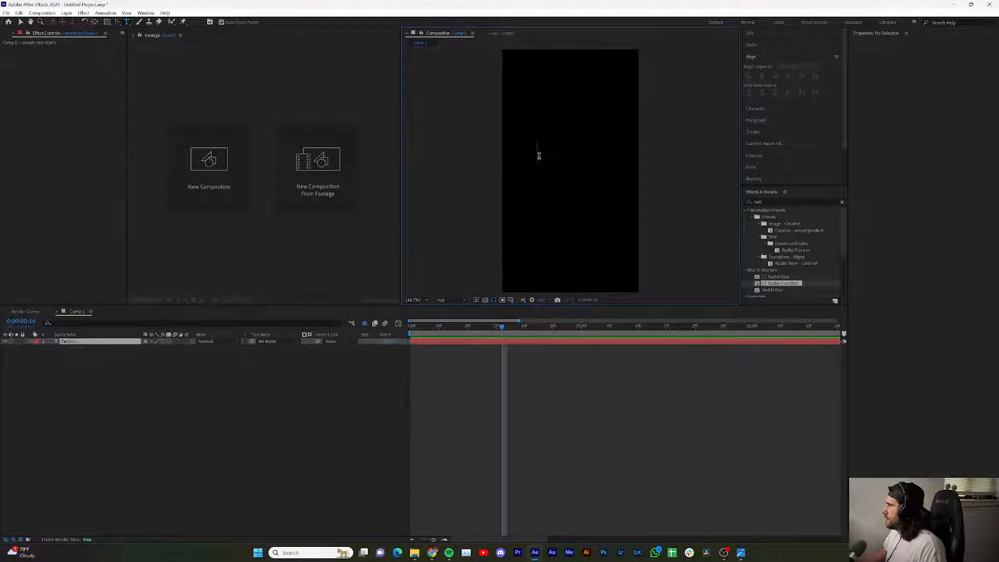
type("TIME")
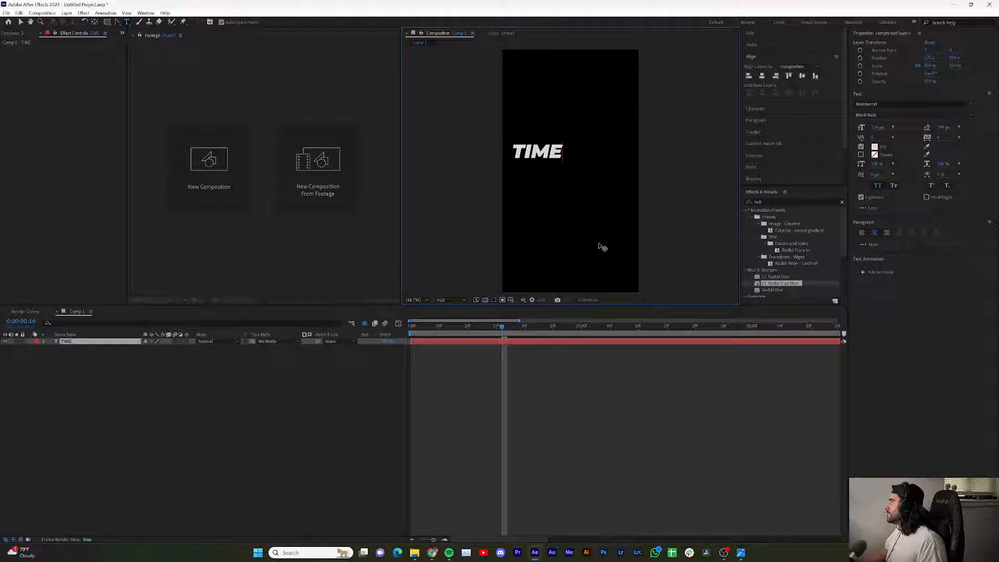
left_click(761, 75)
left_click(802, 75)
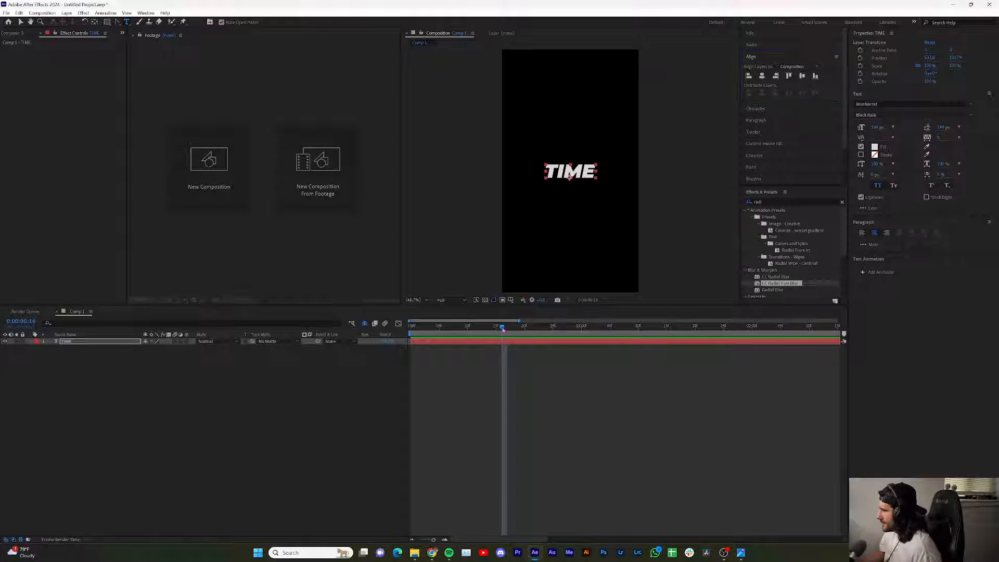
- Split the TIME text layer at 0:00:00:10
left_click_drag(503, 327, 467, 337)
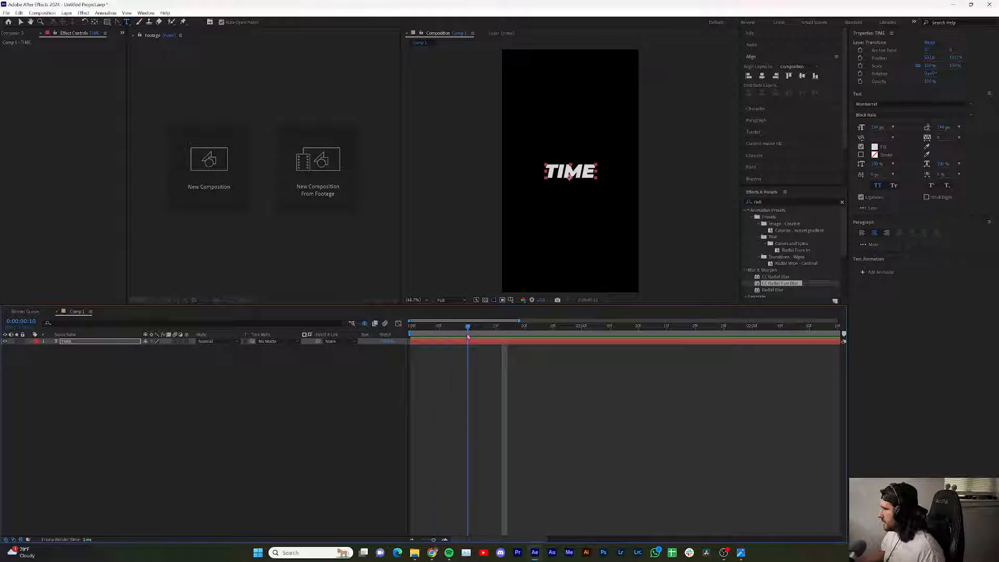
left_click(492, 342)
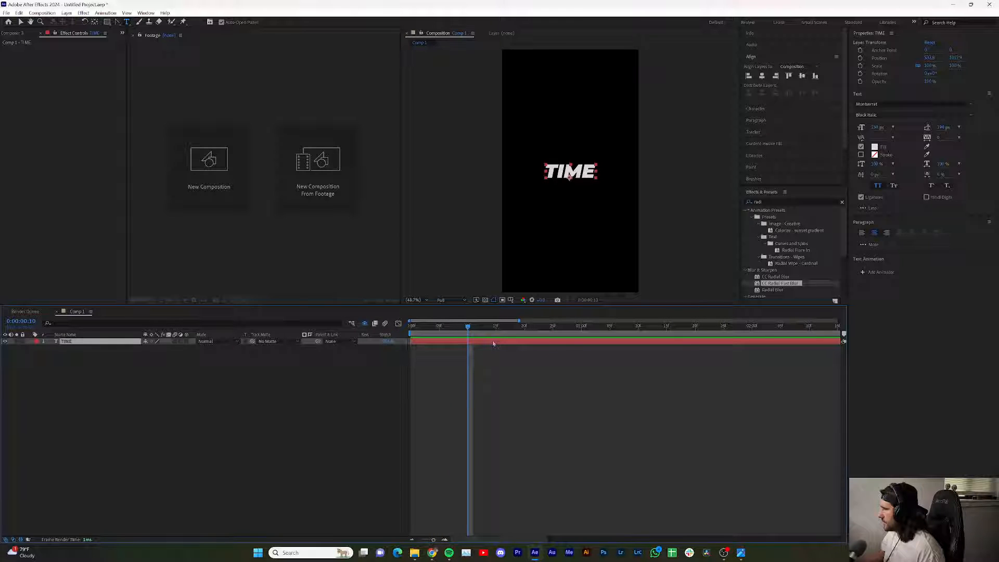
key("ctrl+shift+d")
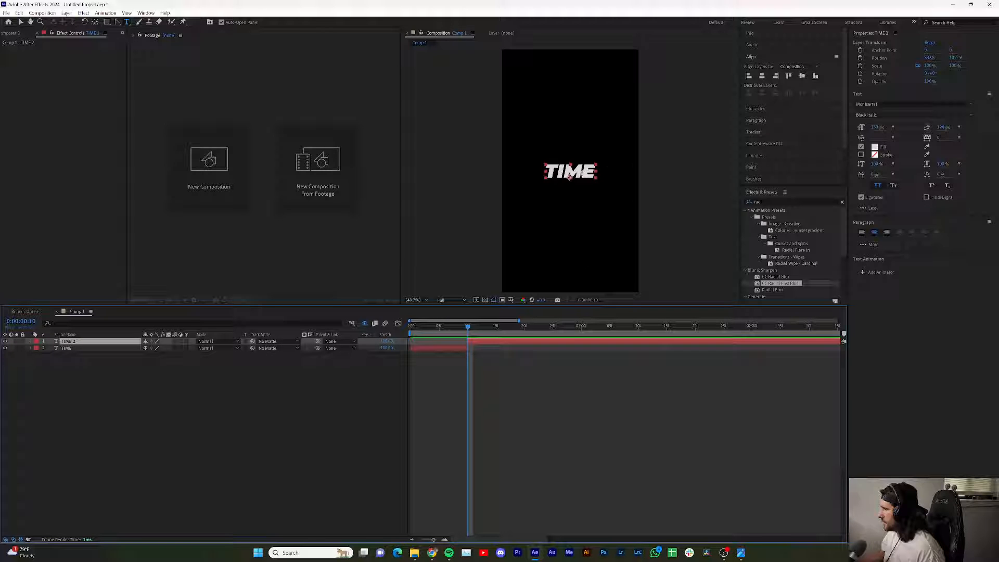
- Turn off the fill of the second TIME layer's text and give it a white stroke
left_click(583, 172)
double_click(584, 172)
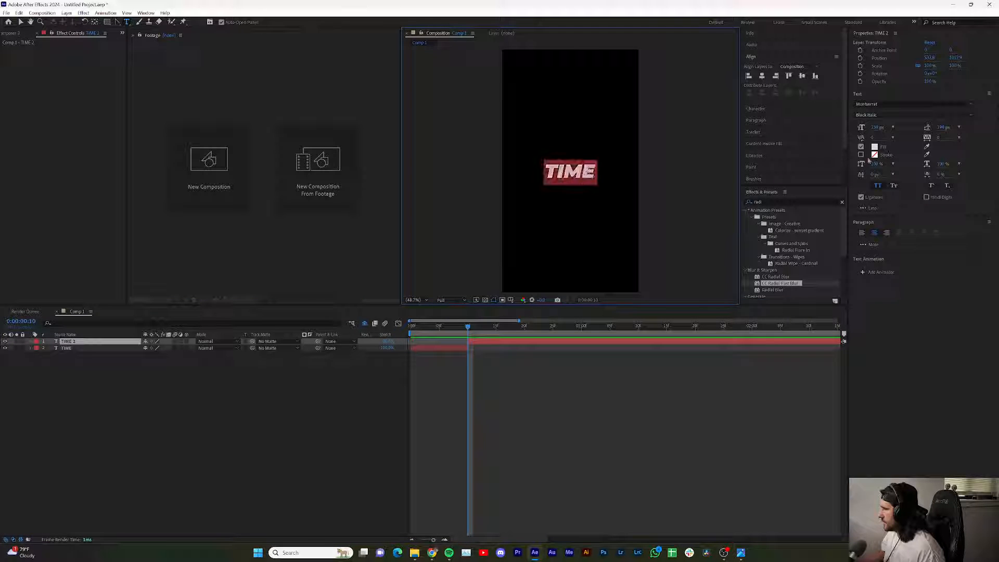
left_click(861, 154)
left_click(861, 147)
left_click(874, 155)
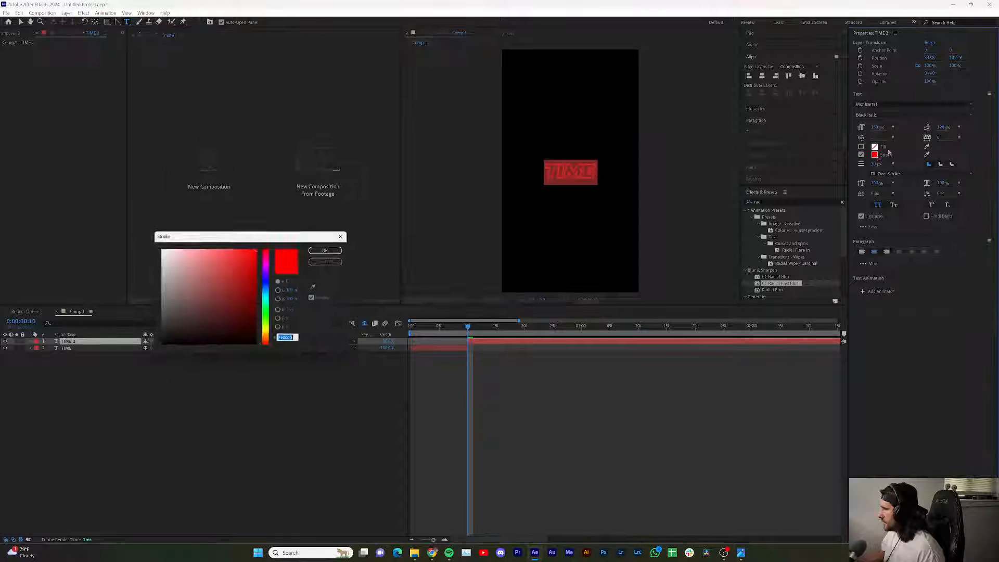
left_click_drag(214, 273, 158, 247)
left_click(330, 248)
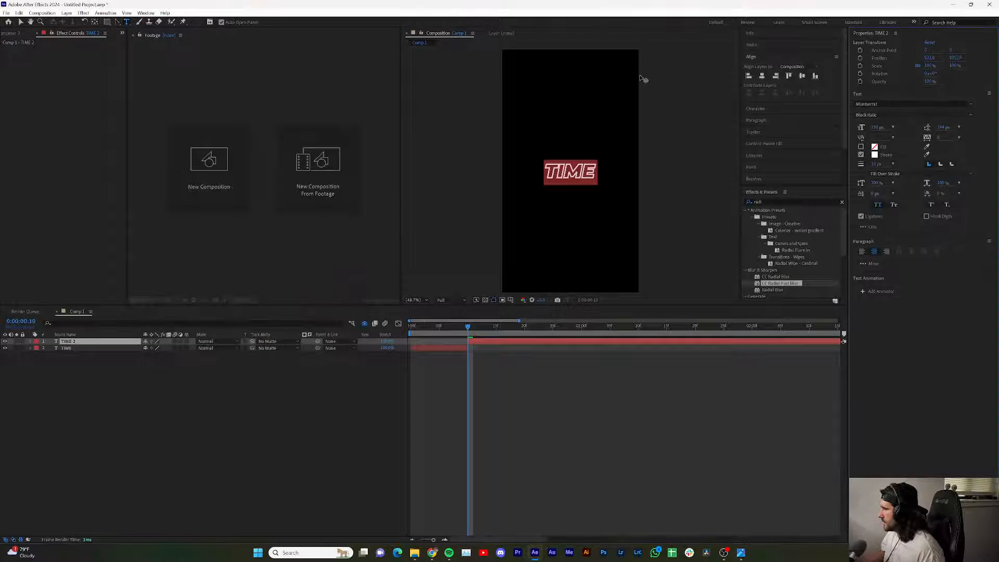
- Set the outlined TIME text's stroke width to 2 px and deselect the layer
left_click(872, 165)
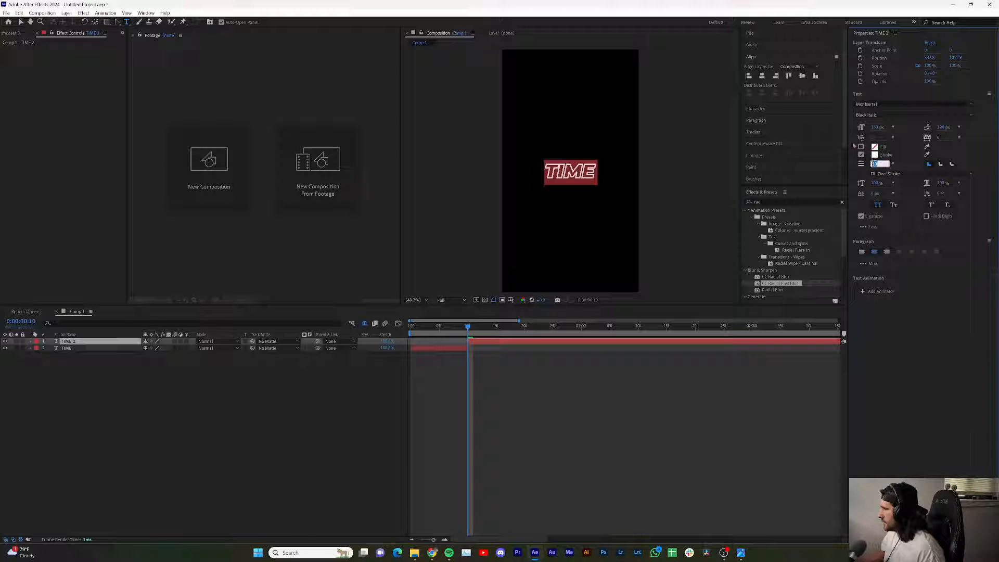
type("2")
key("Return")
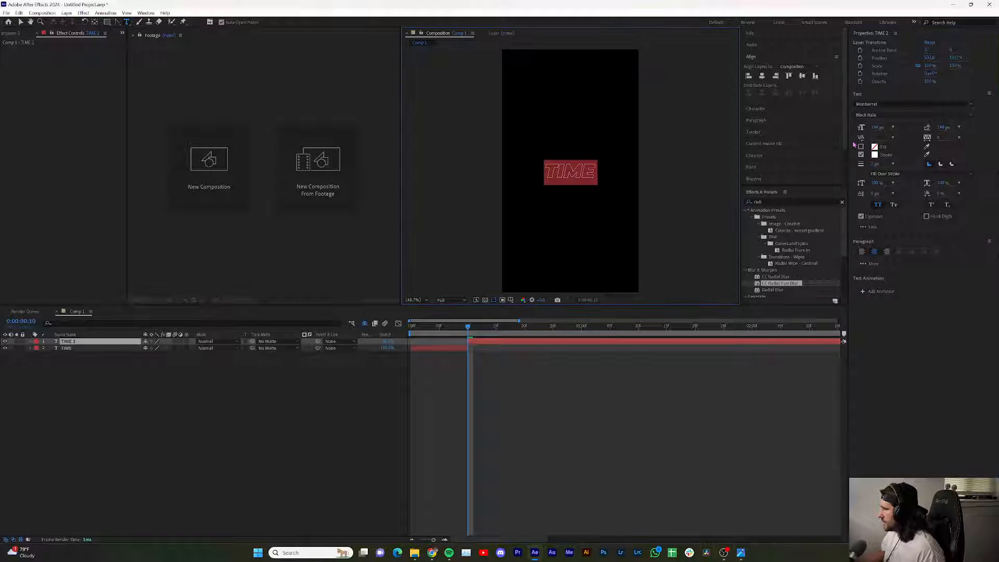
left_click(518, 378)
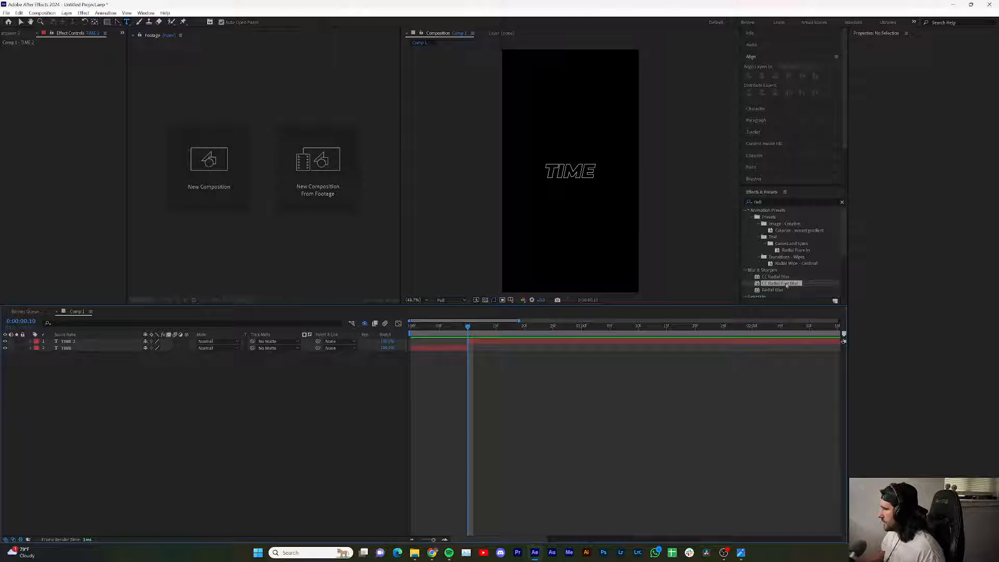
- Apply CC Radial Fast Blur to TIME 2 with Brightest zoom and a higher Amount, and preview from the first frame
left_click_drag(786, 285, 93, 341)
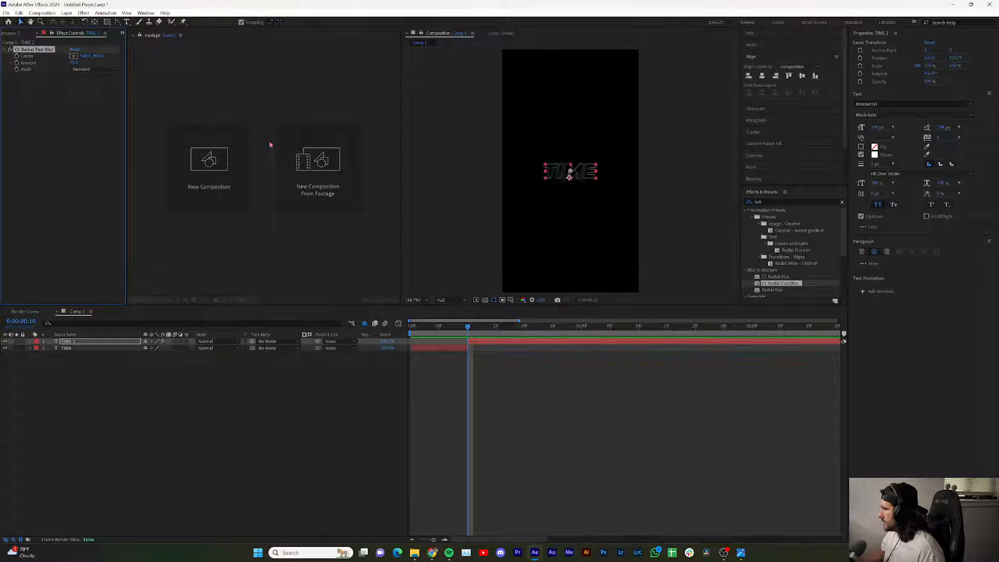
left_click(90, 69)
left_click(86, 81)
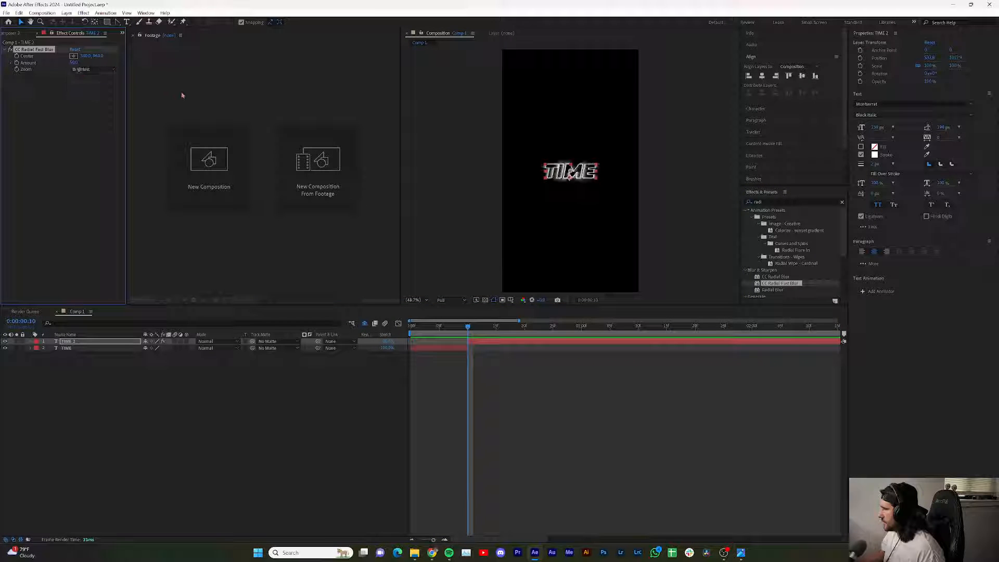
left_click_drag(74, 63, 192, 99)
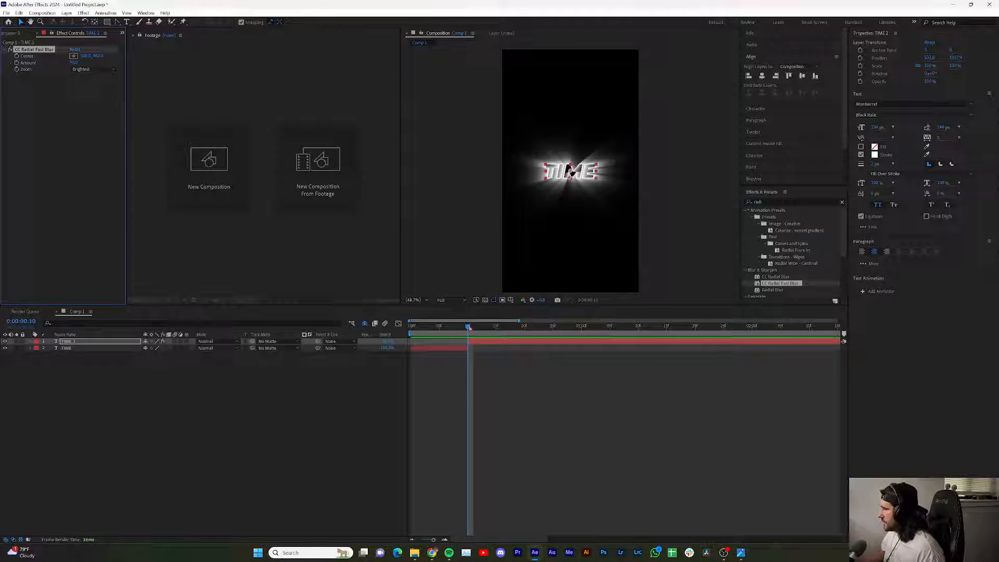
left_click_drag(469, 327, 407, 329)
key("space")
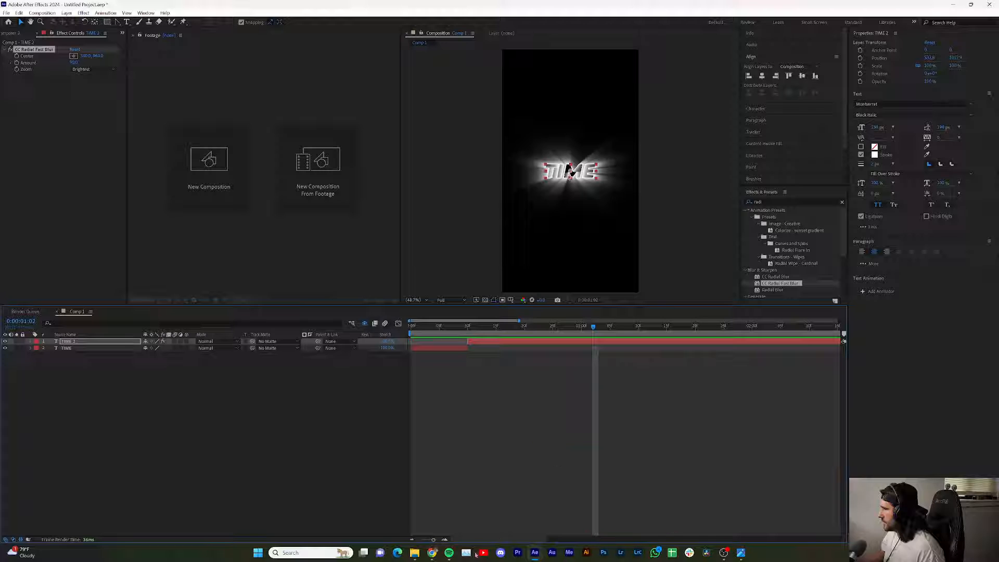
- Switch to the Instagram reel in the browser and play it through to the shattering A DECENT VIDEO text
mouse_move(432, 553)
left_click(470, 515)
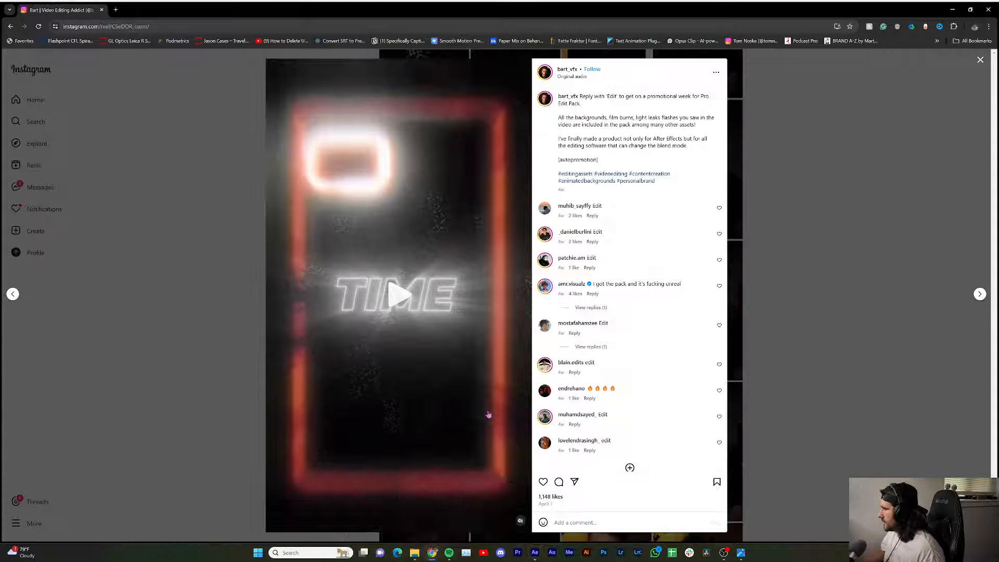
left_click(401, 305)
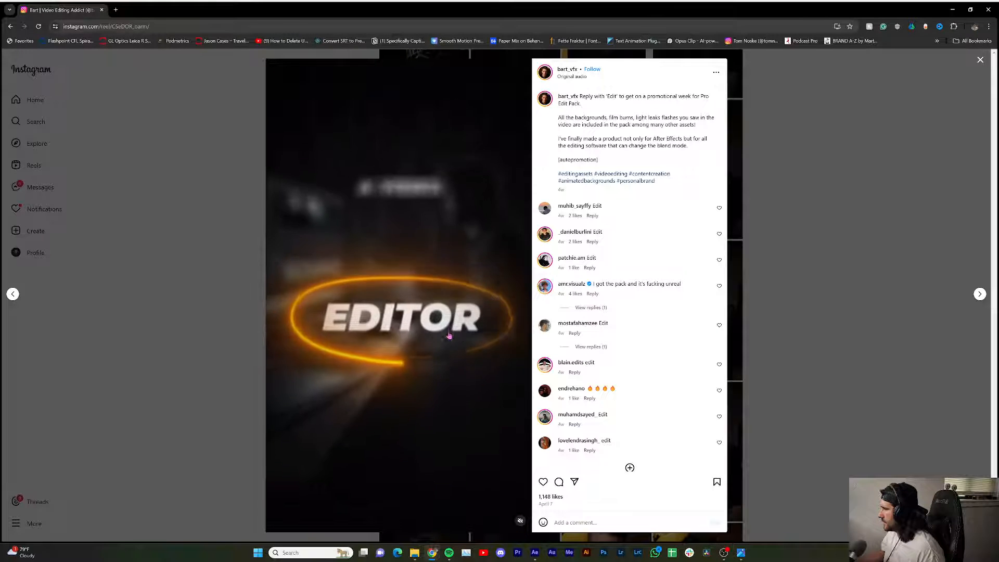
left_click(450, 336)
left_click(449, 334)
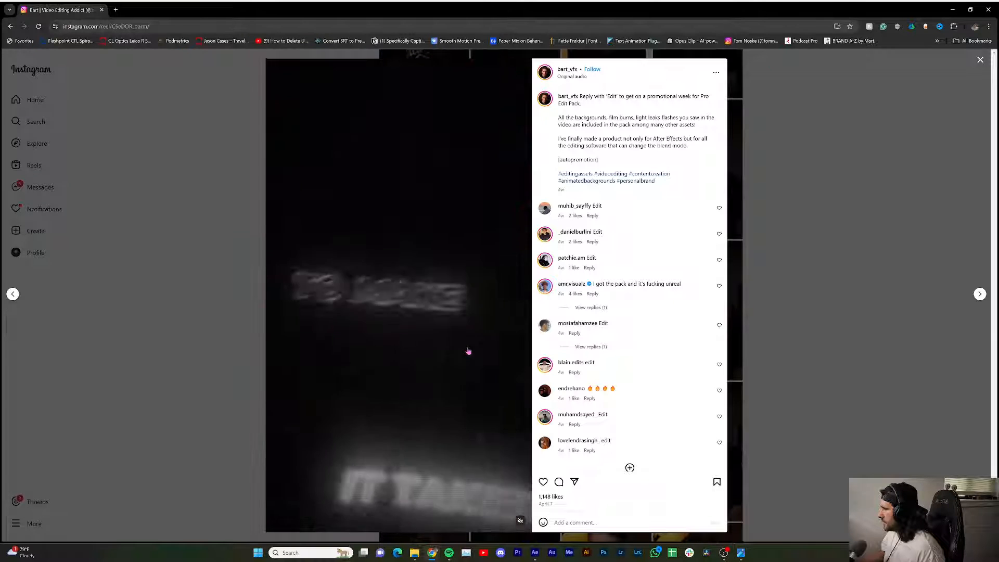
left_click(465, 350)
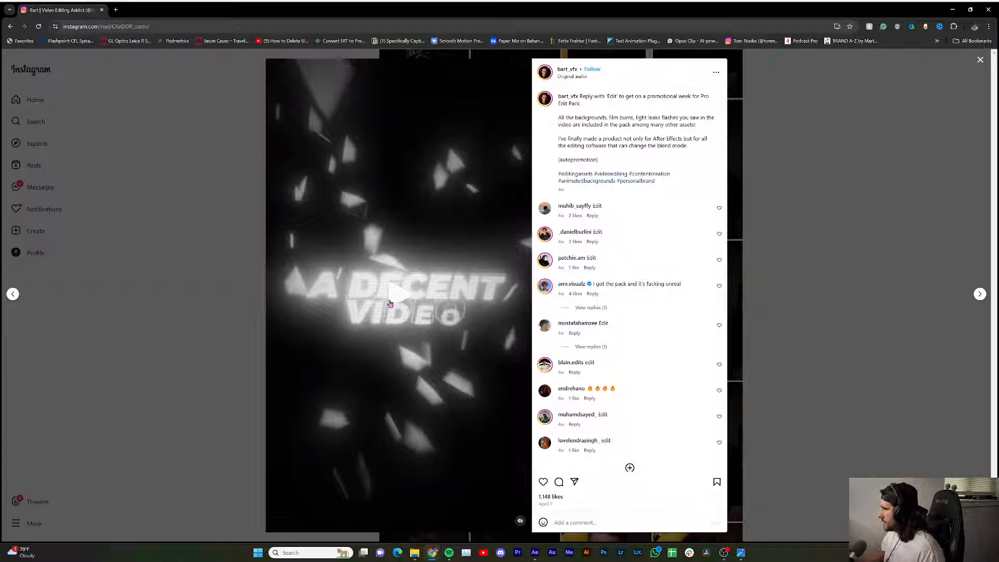
- Switch back to After Effects, search the effects and presets for "bart", and preview the TIME animation
left_click(536, 554)
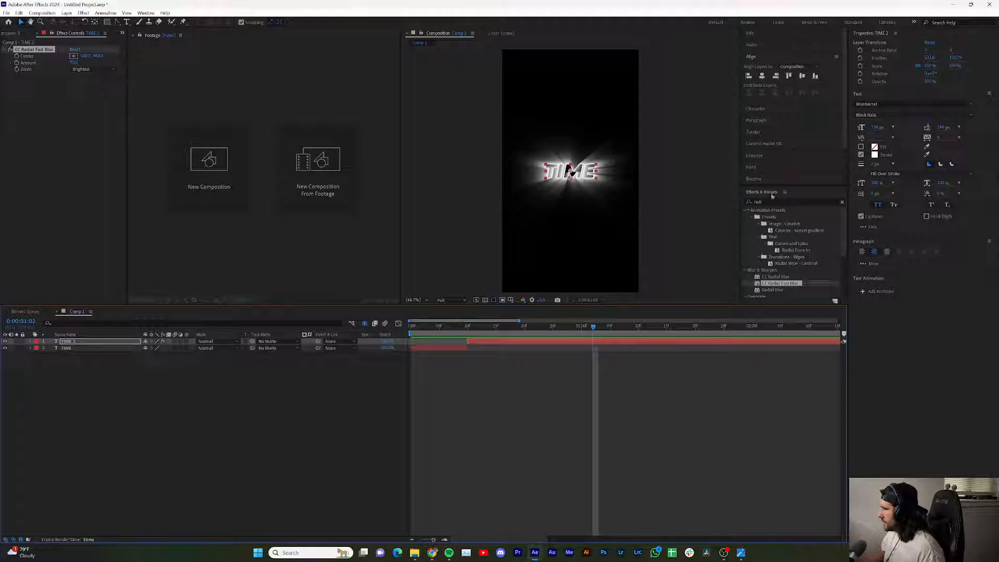
left_click_drag(767, 203, 727, 212)
type("ba")
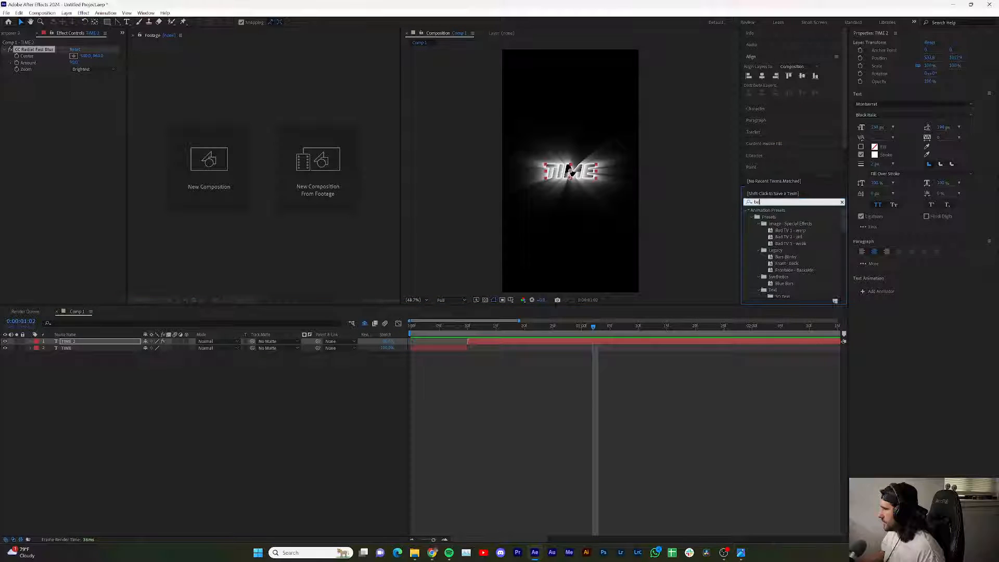
type("rt")
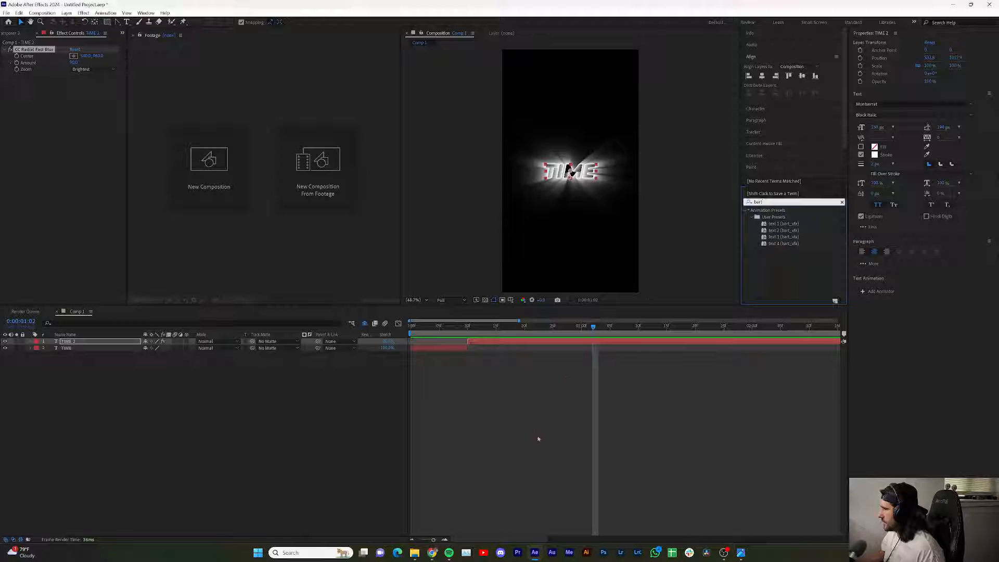
left_click(518, 404)
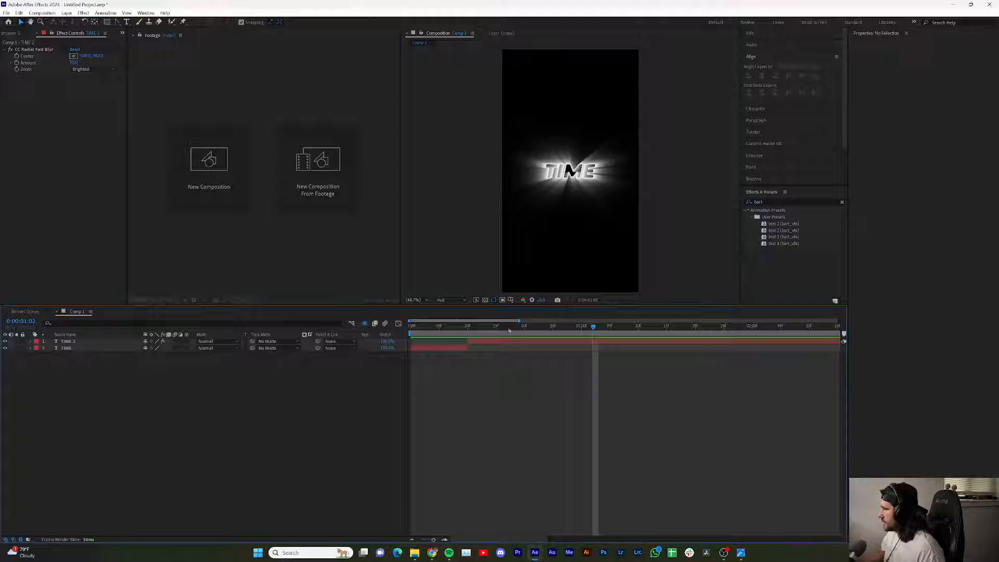
key("space")
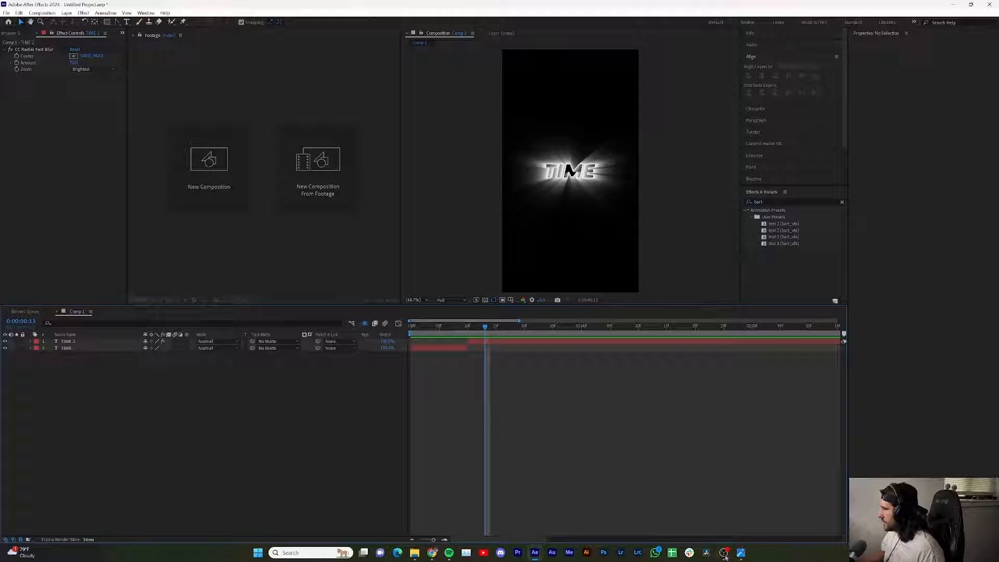
- Check the reel's A DECENT VIDEO frame again, return to After Effects, and turn off visibility of both TIME layers
mouse_move(431, 552)
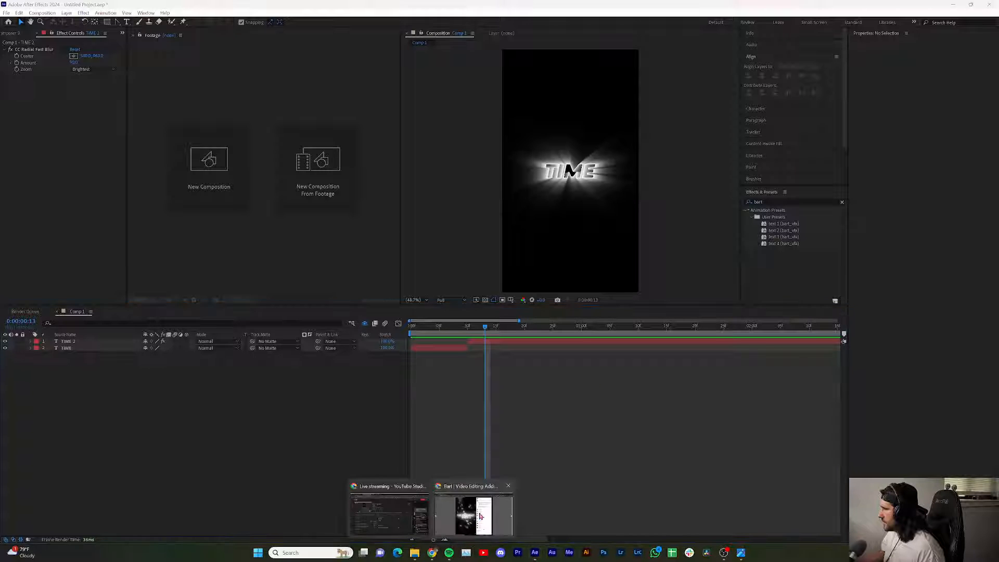
left_click(481, 515)
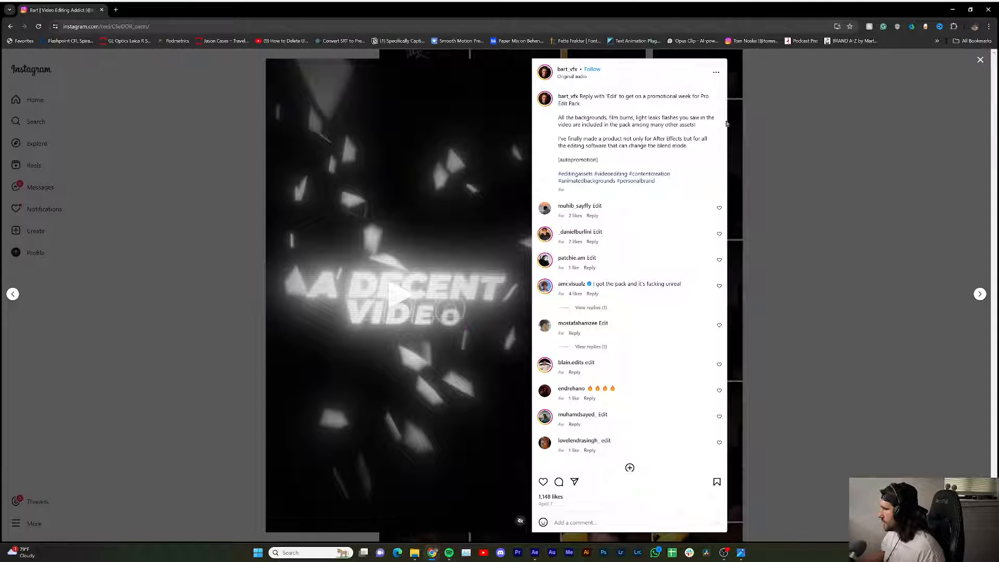
left_click(952, 9)
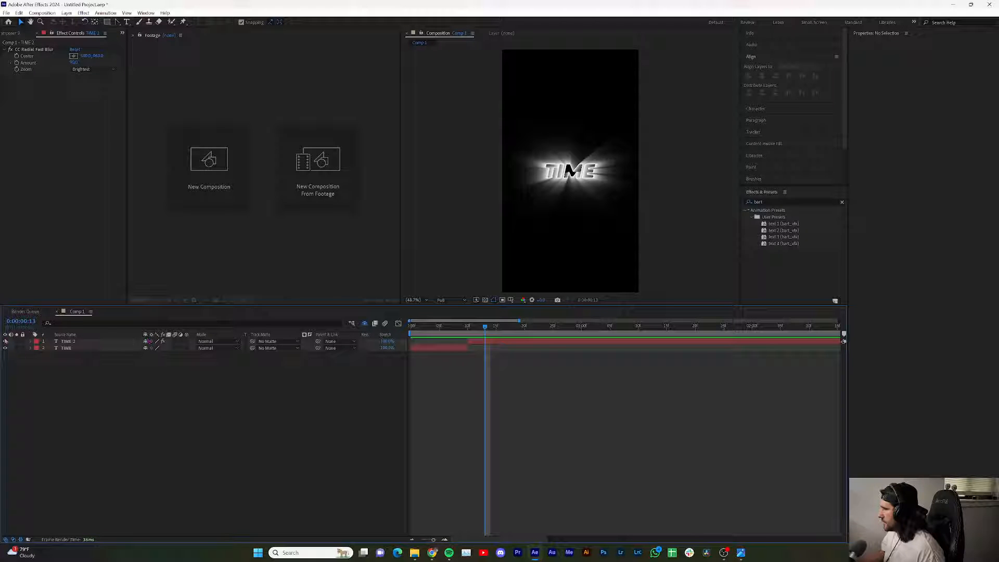
left_click_drag(5, 340, 5, 348)
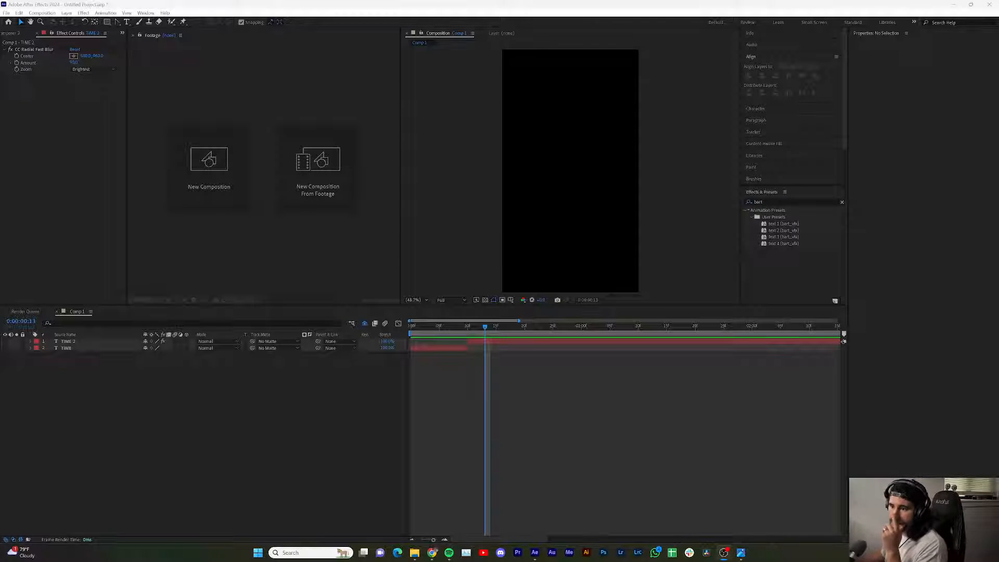
key("alt+Tab")
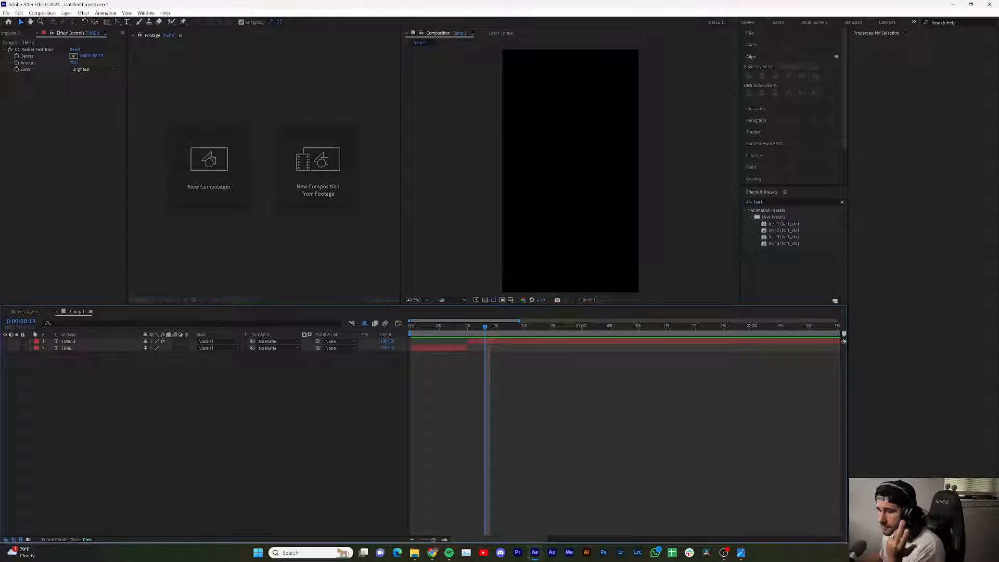
key("alt+Tab")
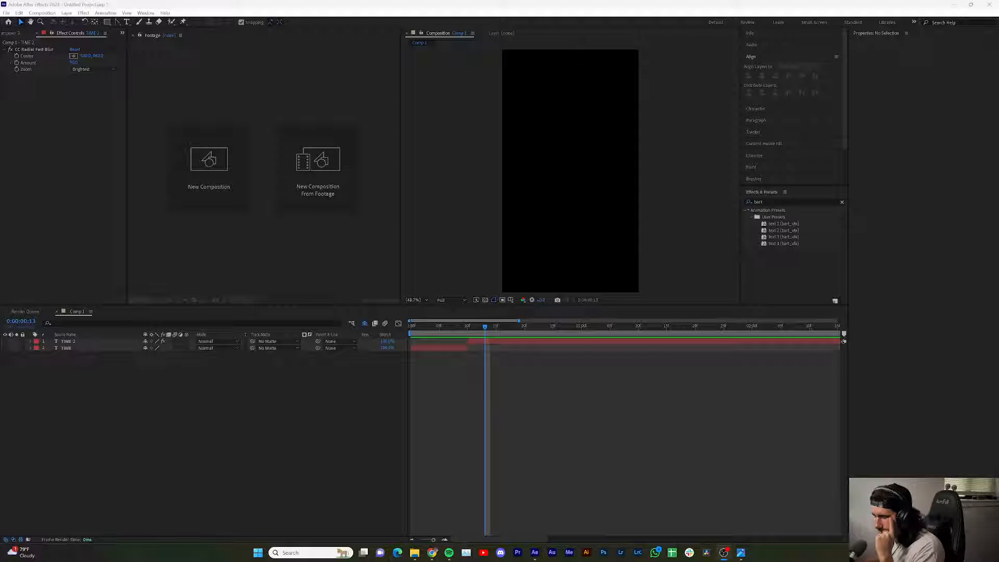
left_click(245, 255)
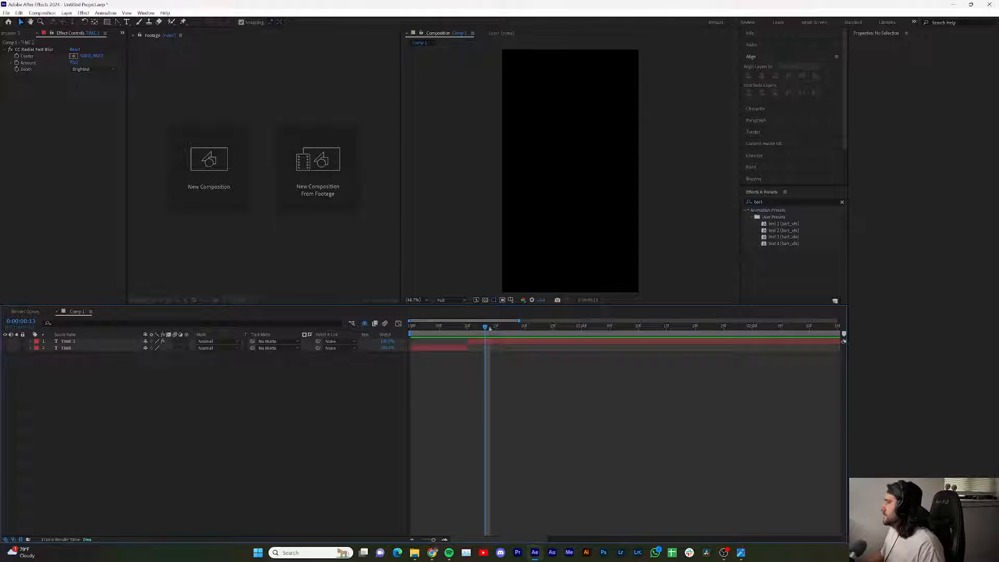
mouse_move(490, 328)
left_mouse_down()
mouse_move(450, 327)
mouse_move(479, 327)
left_mouse_up()
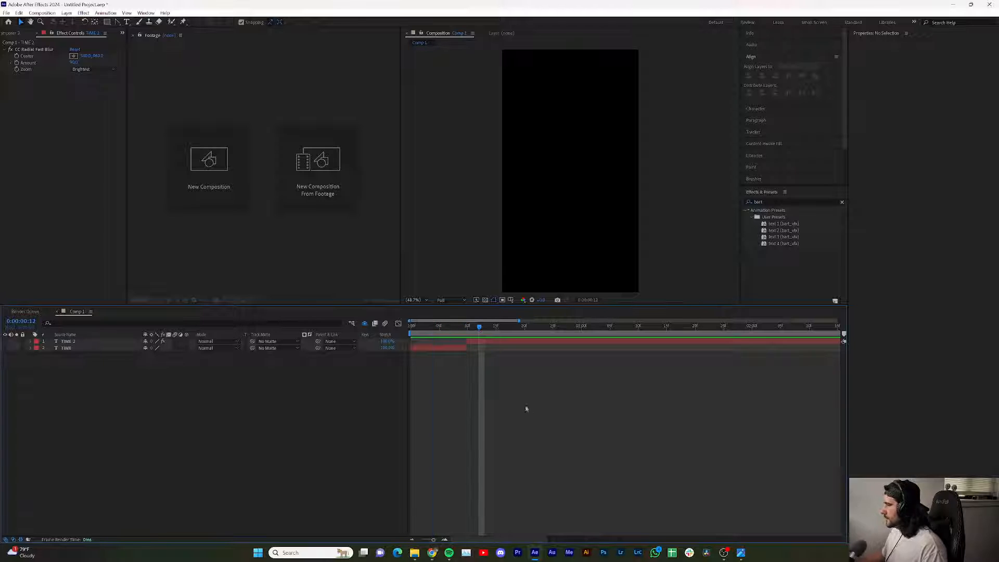
- Switch to the browser to review the paused A DECENT VIDEO frame, and return to After Effects
mouse_move(432, 552)
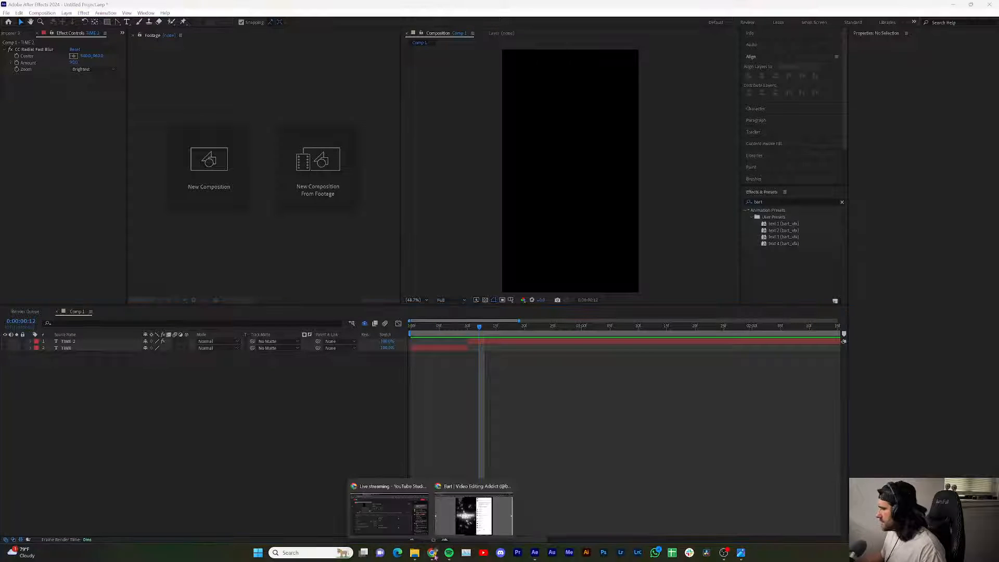
left_click(491, 484)
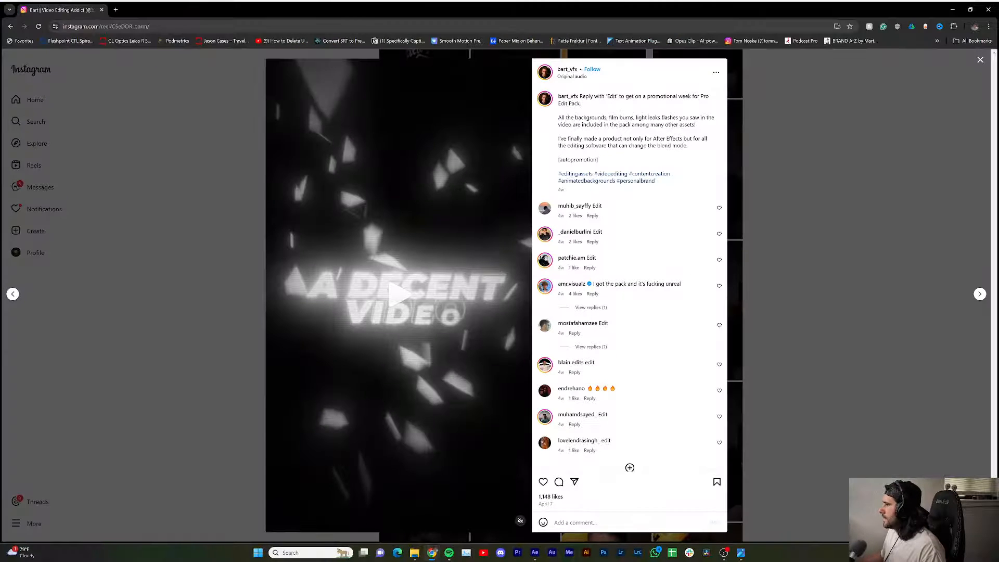
left_click(952, 9)
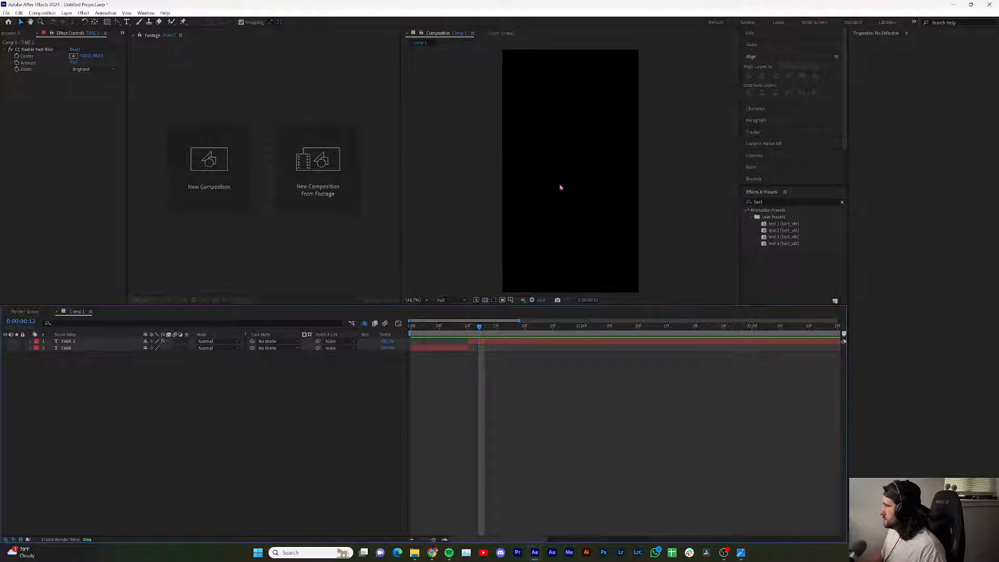
- Hide both TIME layers from the timeline as shy layers
left_click(143, 342)
left_click(144, 354)
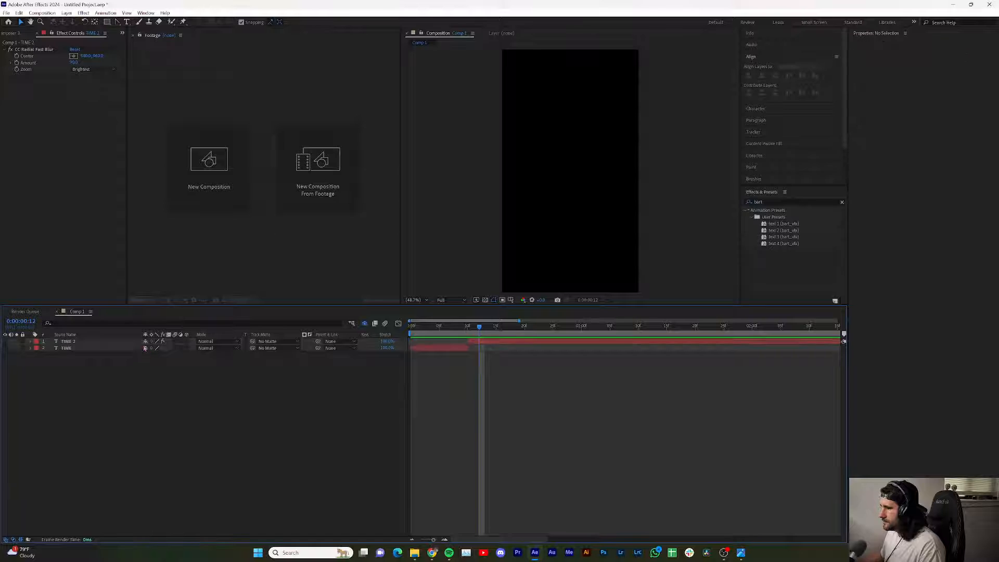
left_click(145, 342)
left_click(145, 342)
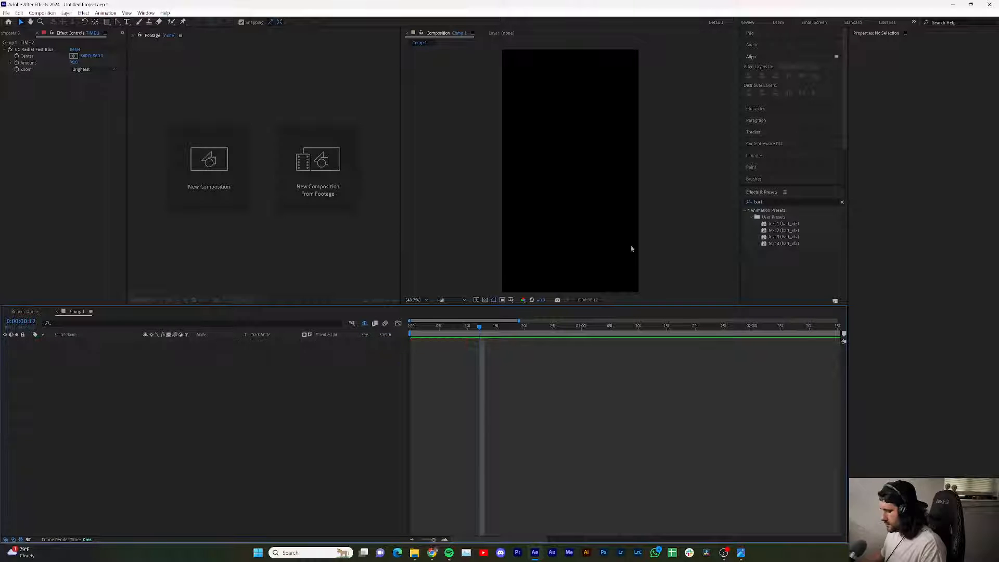
- Add a text layer reading "A decent video" on two lines, with "video" on the second line
key("ctrl+t")
left_click(539, 163)
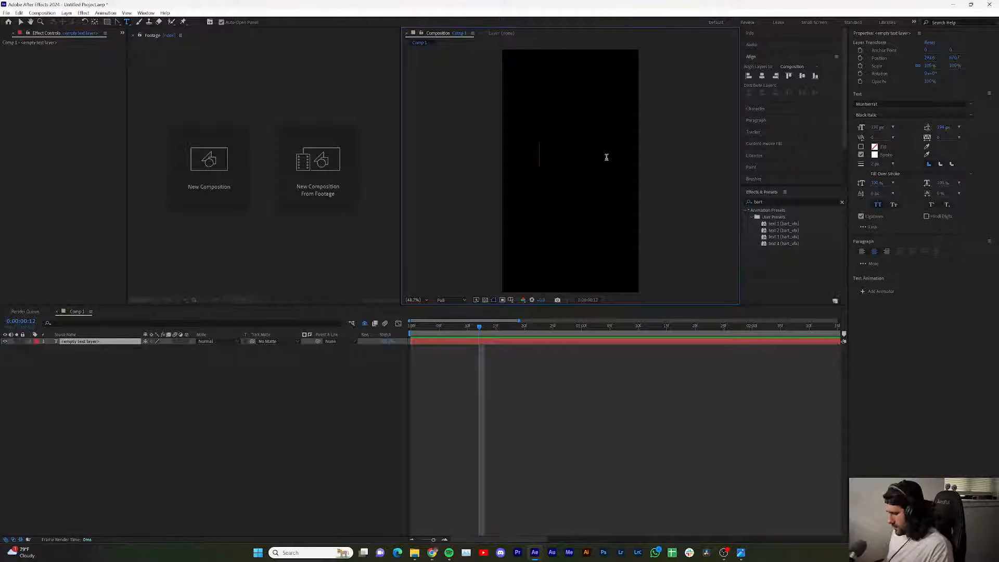
type("A decent")
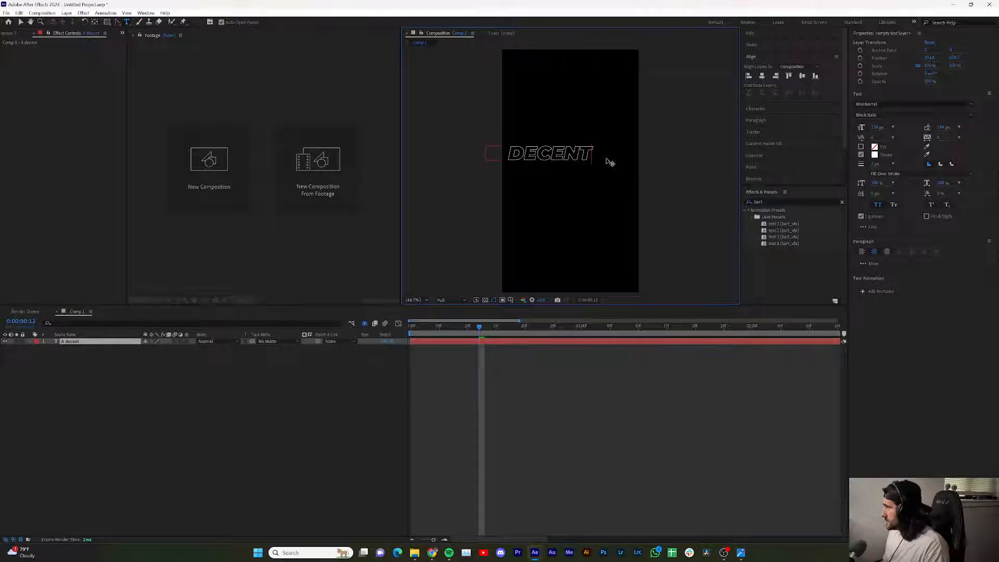
key("Return")
type("video")
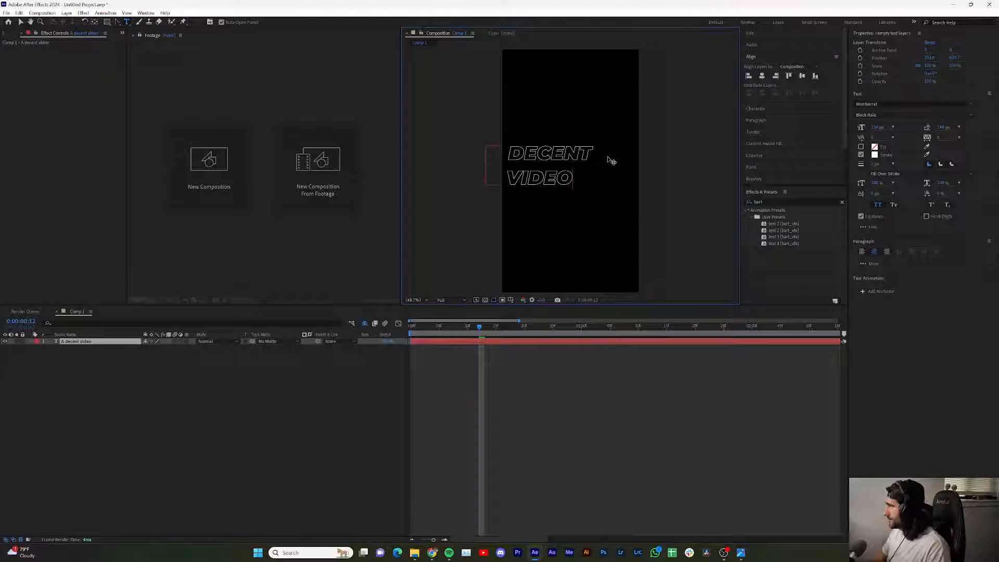
- Tighten the line spacing of the A decent video text and centre it horizontally and vertically in the composition
mouse_move(432, 553)
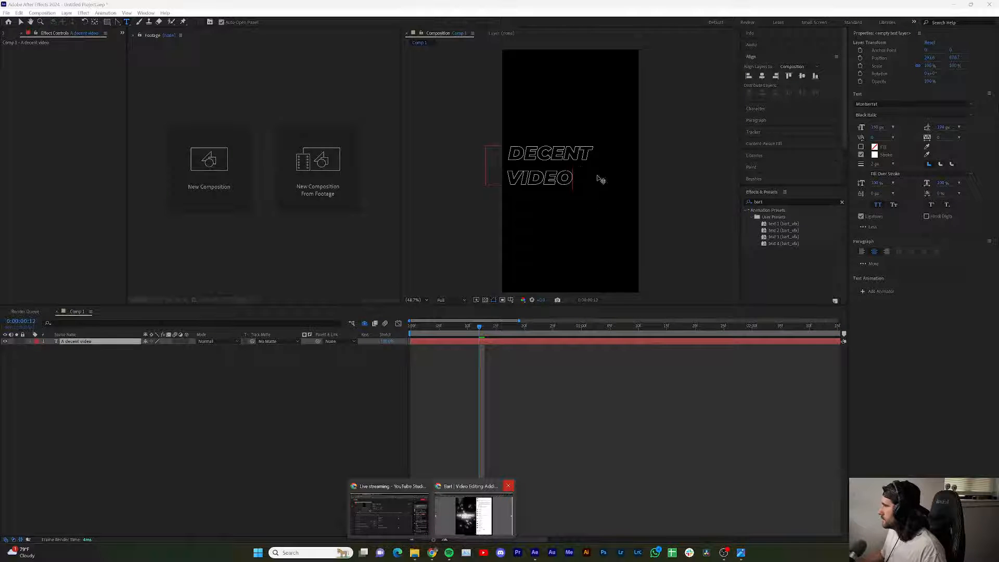
left_click_drag(572, 177, 464, 147)
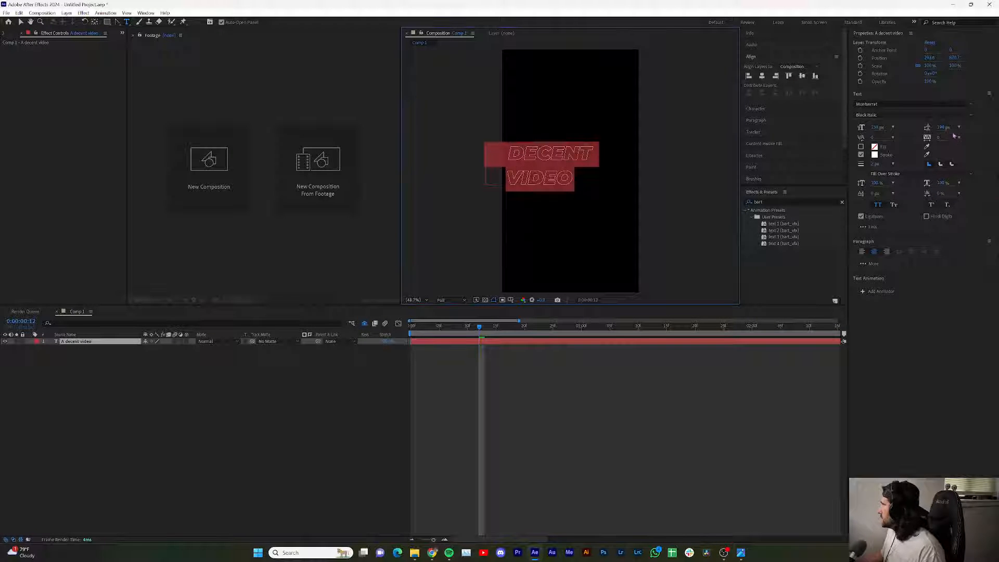
left_click_drag(941, 127, 791, 100)
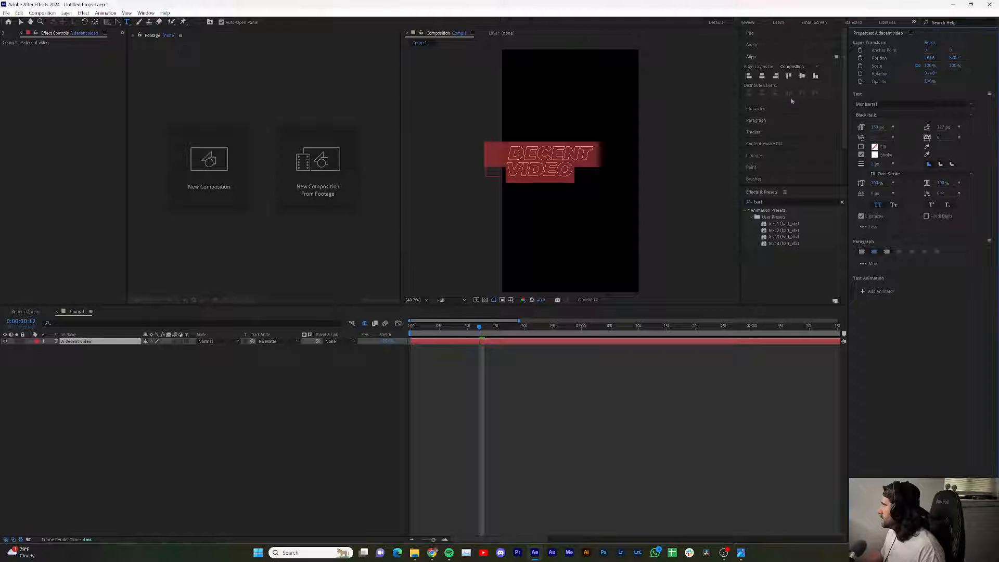
left_click(762, 76)
left_click(801, 75)
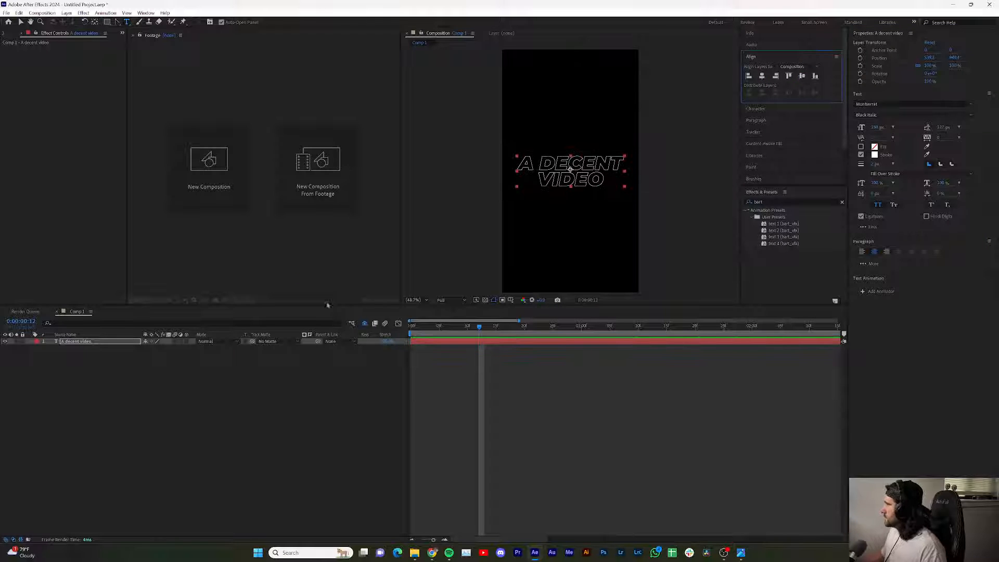
- Deselect the text, compare it with the A DECENT VIDEO frame in the browser, and return to After Effects
left_click(166, 392)
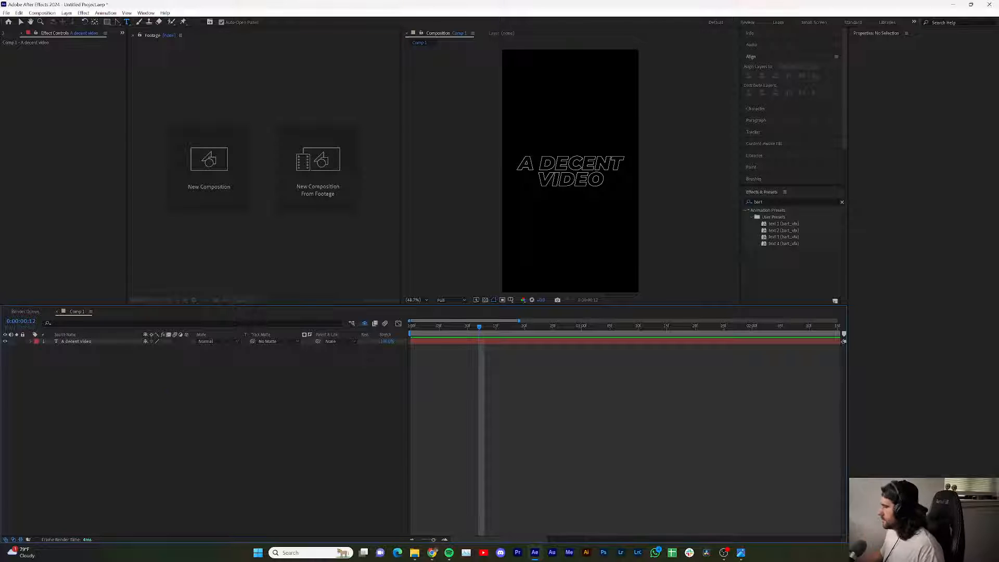
mouse_move(432, 553)
left_click(467, 512)
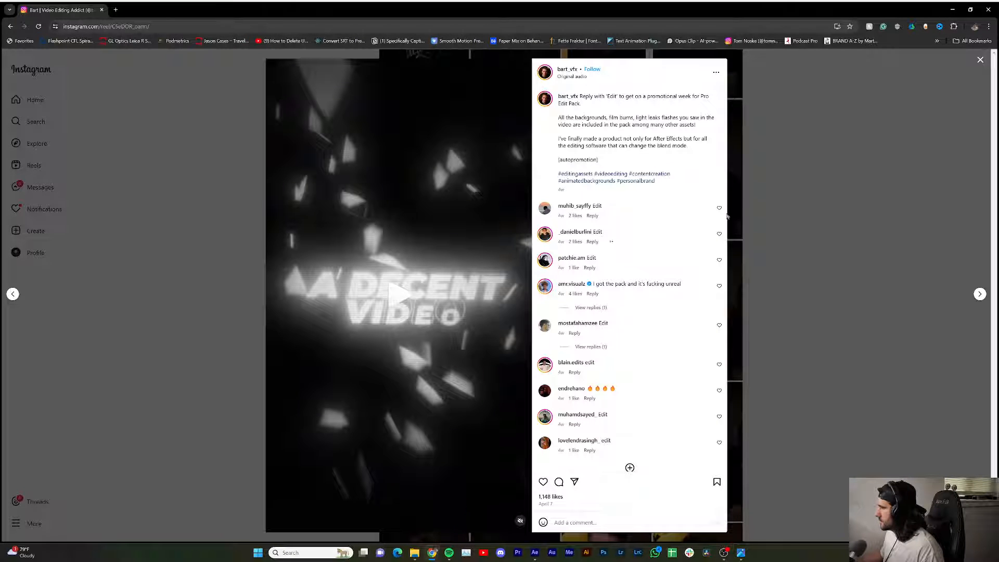
left_click(954, 10)
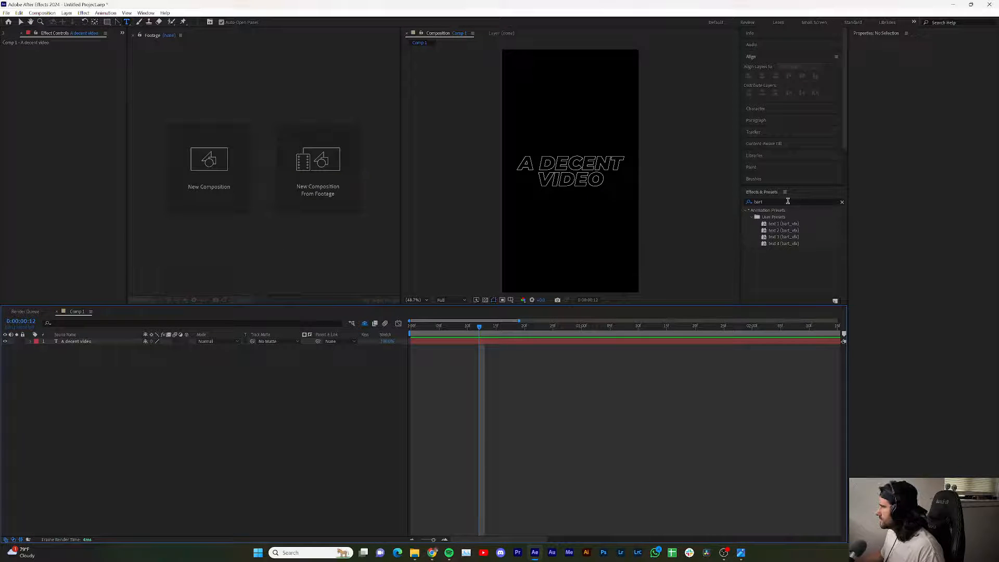
- Reveal the shy layers to copy the editor layer's Glow effect, hide them again, and paste the glow onto the A decent video layer
left_click(365, 323)
left_click(83, 368)
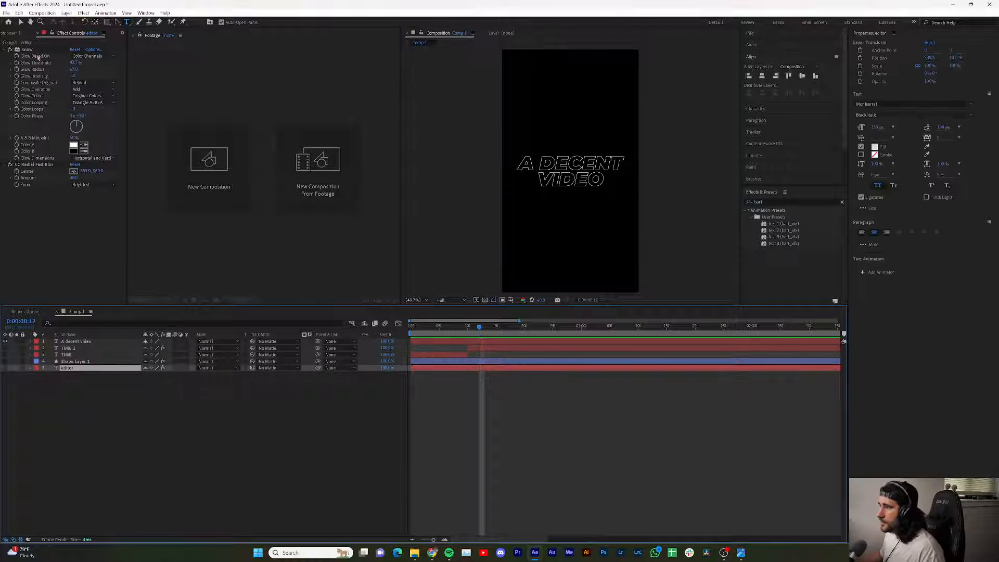
left_click(27, 50)
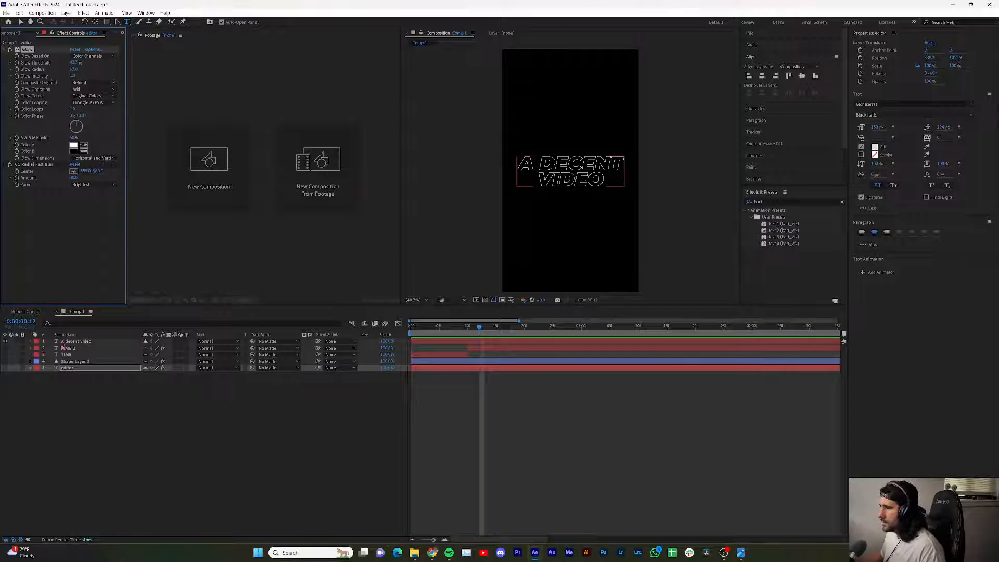
left_click(365, 323)
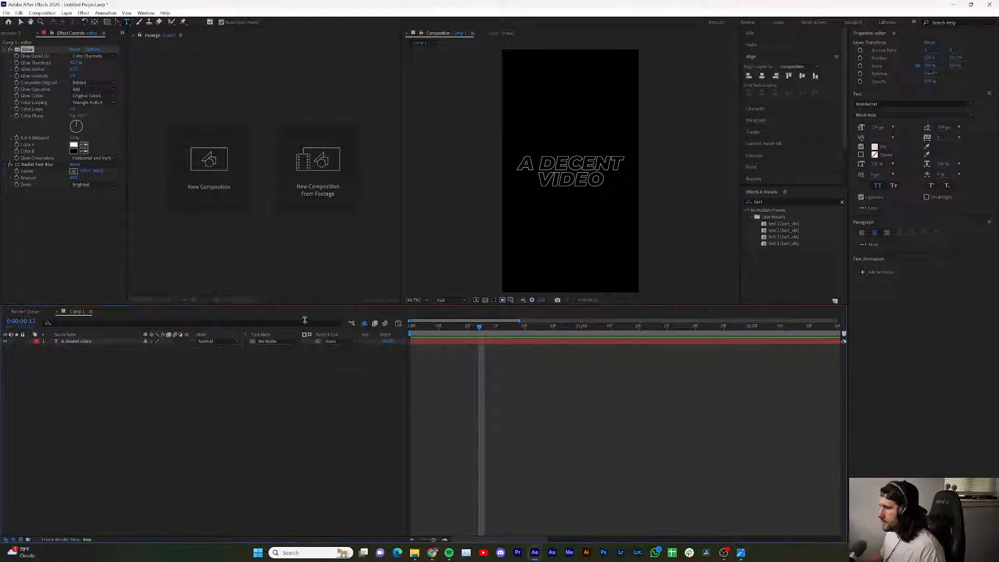
left_click(583, 170)
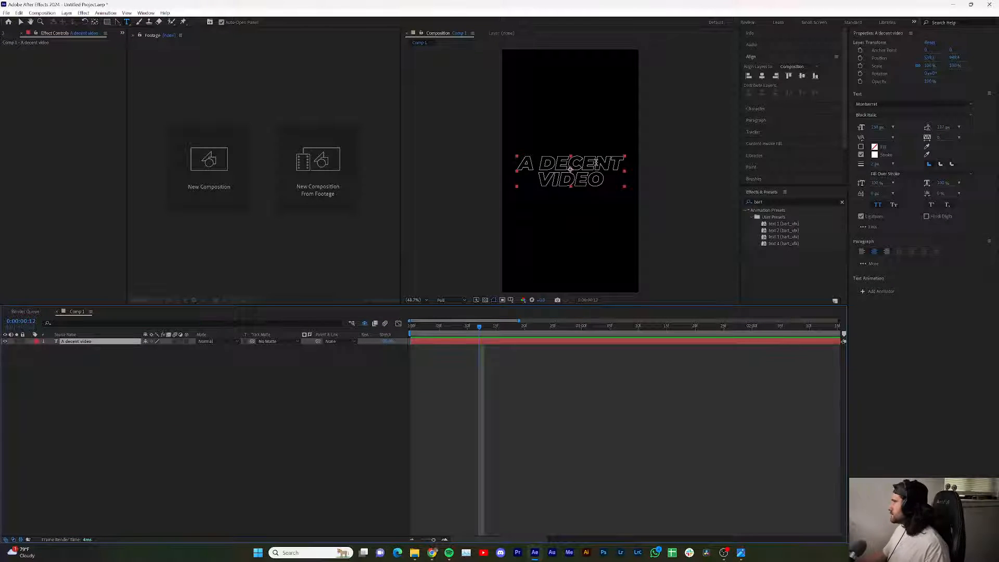
double_click(596, 163)
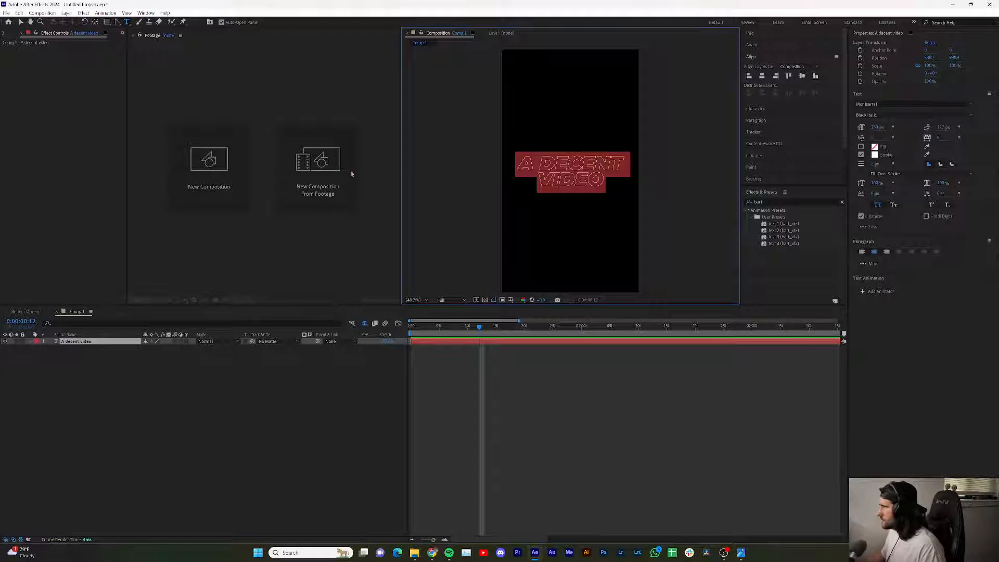
left_click(69, 221)
key("ctrl+v")
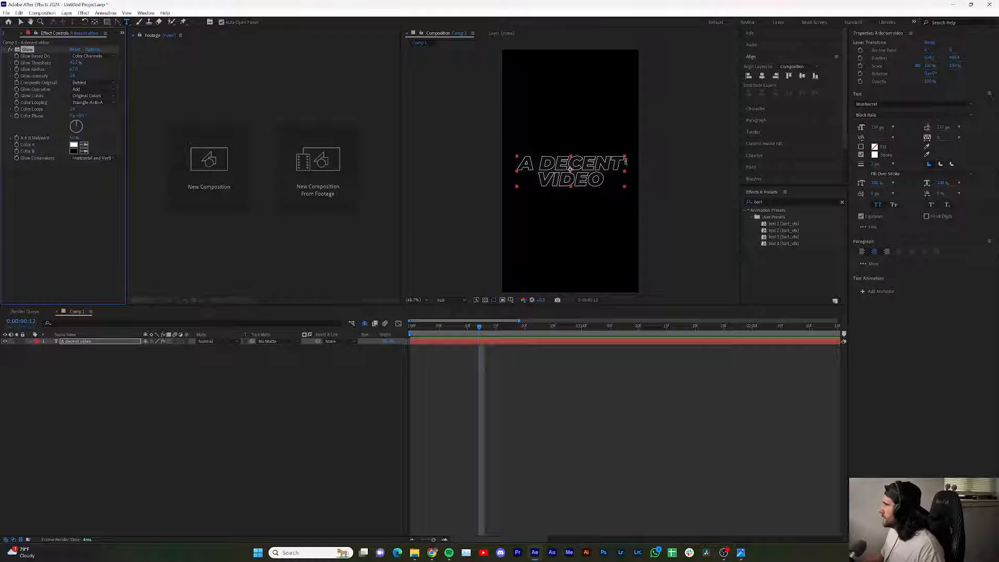
- Duplicate the A decent video layer, return to the composition start, and give the copy a white fill without a stroke
left_click(126, 368)
left_click(156, 341)
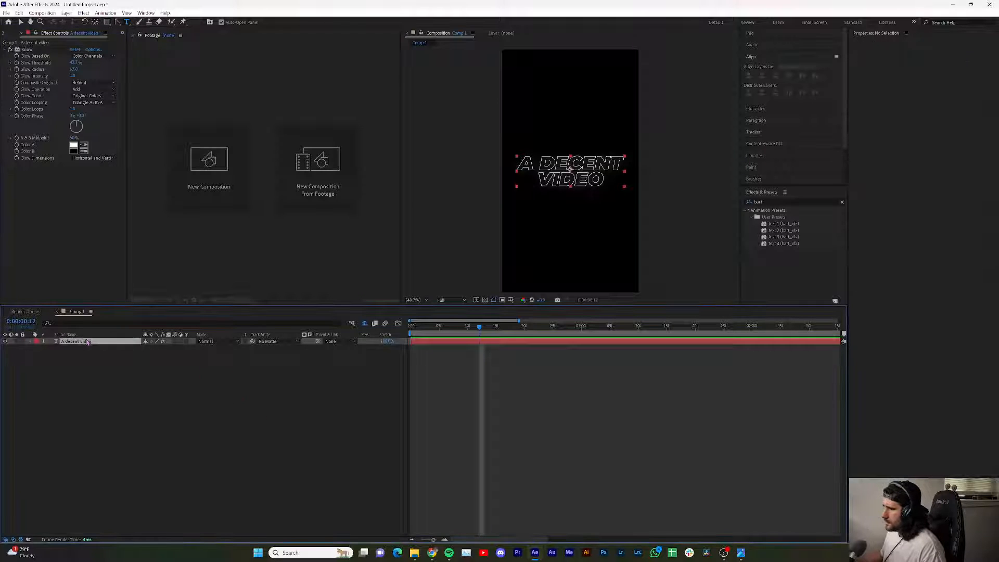
key("ctrl+d")
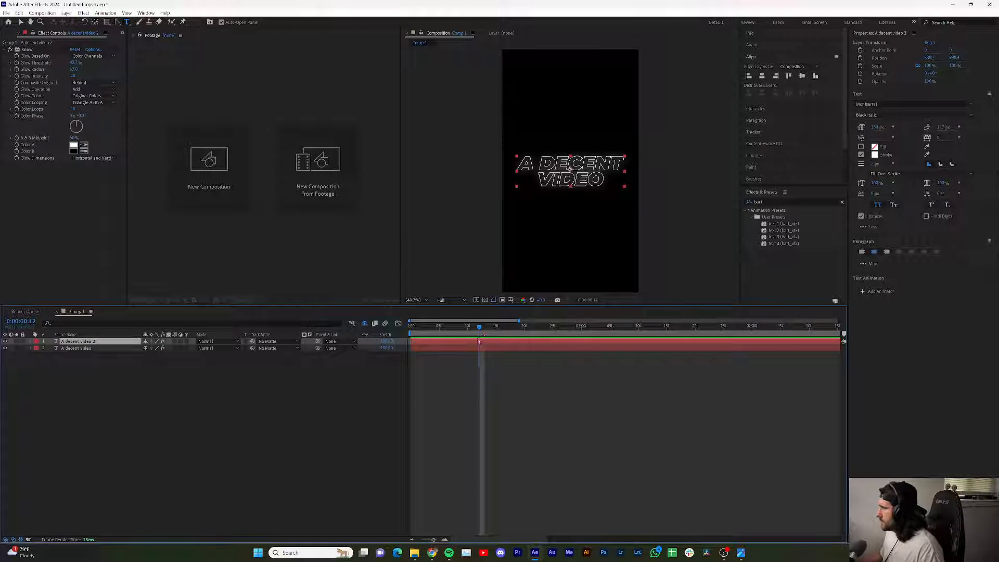
key("Home")
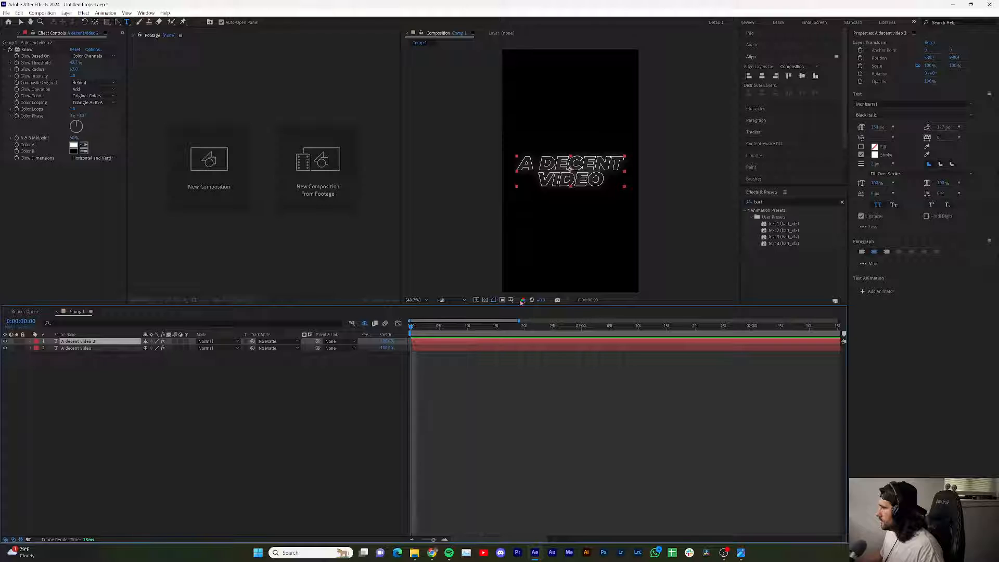
left_click(860, 147)
left_click(860, 154)
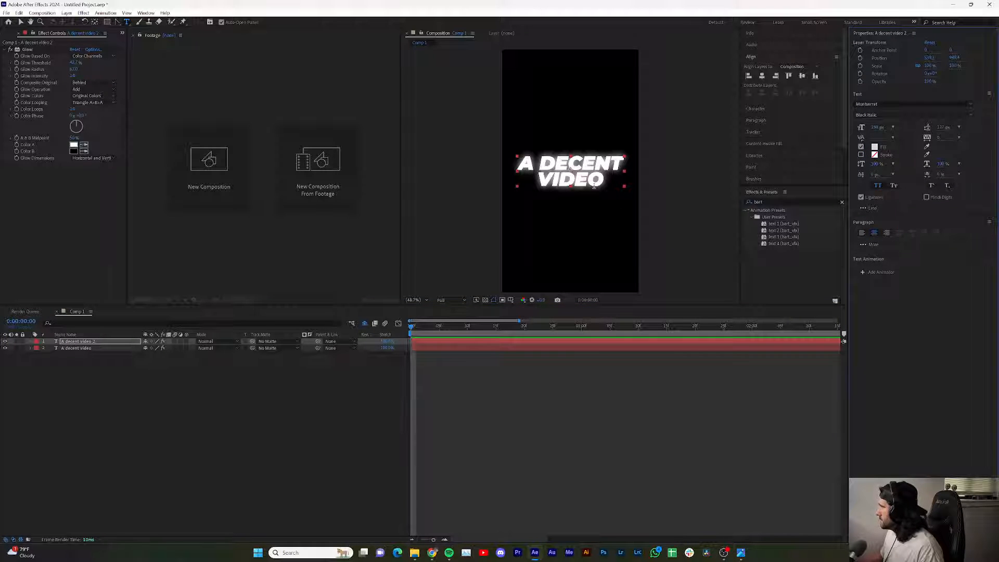
- Apply the text 2 (bart_vfx) preset to the filled A decent video copy at the start and preview its animation
left_click(78, 341)
left_click(783, 231)
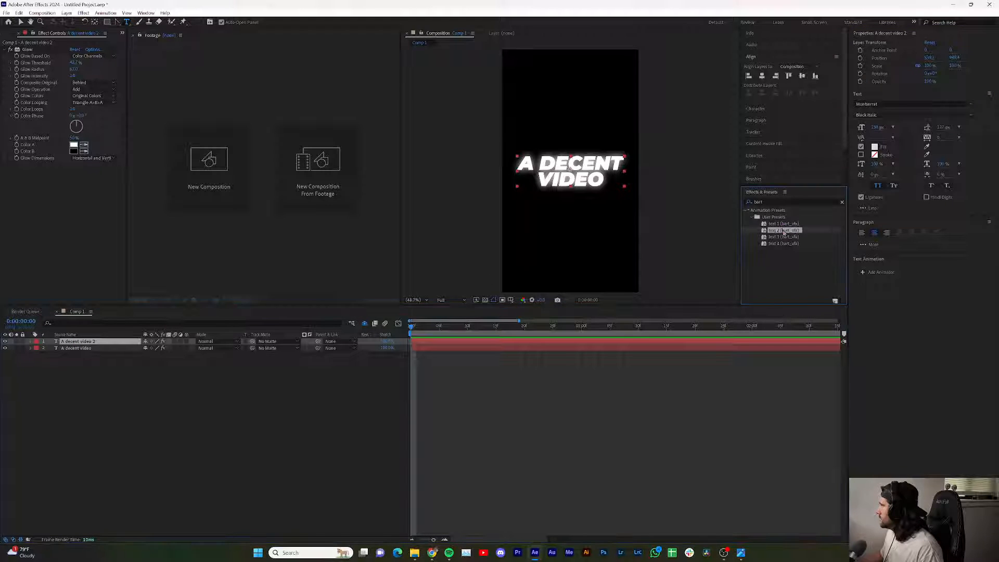
left_click_drag(715, 238, 99, 344)
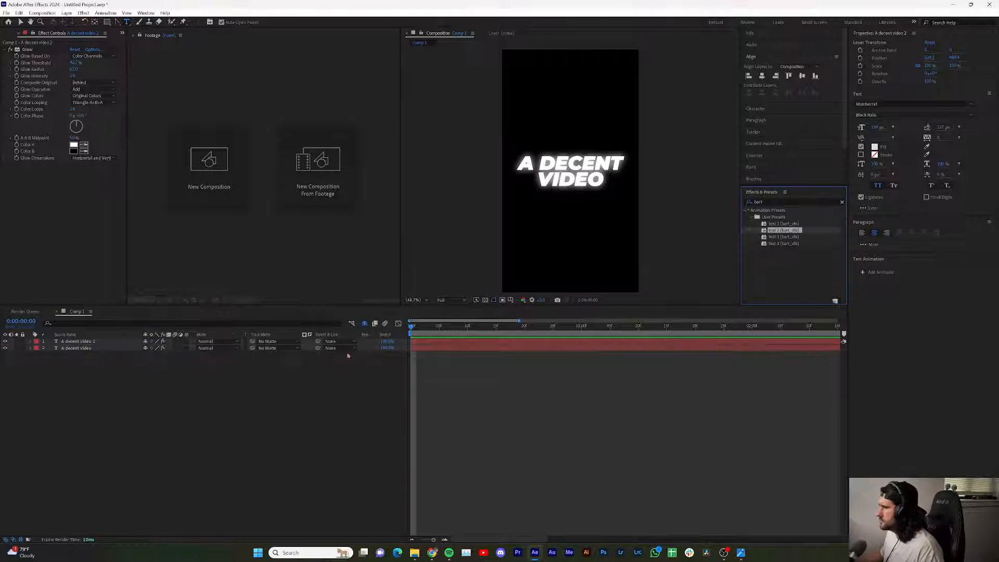
key("space")
key("space")
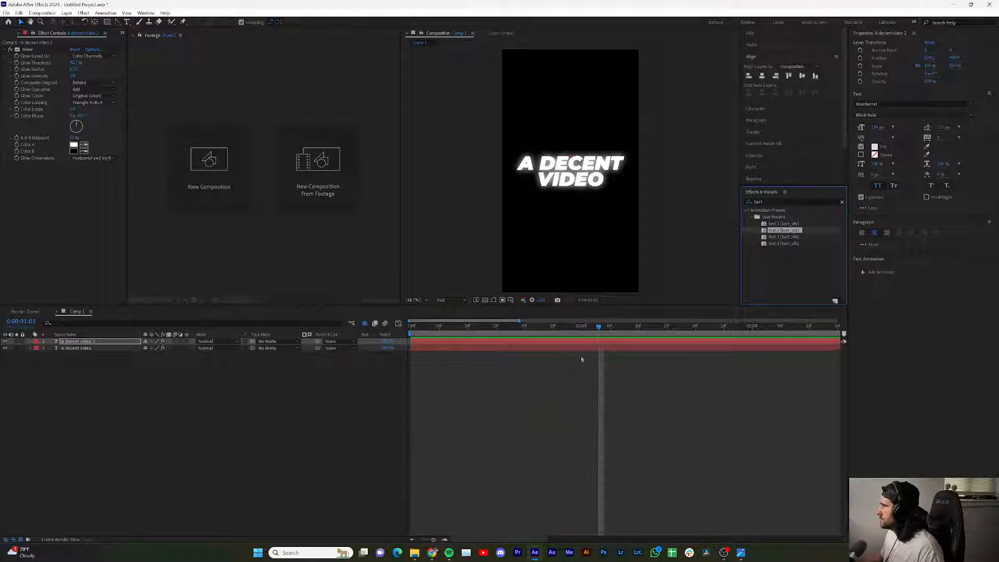
left_click_drag(591, 326, 416, 326)
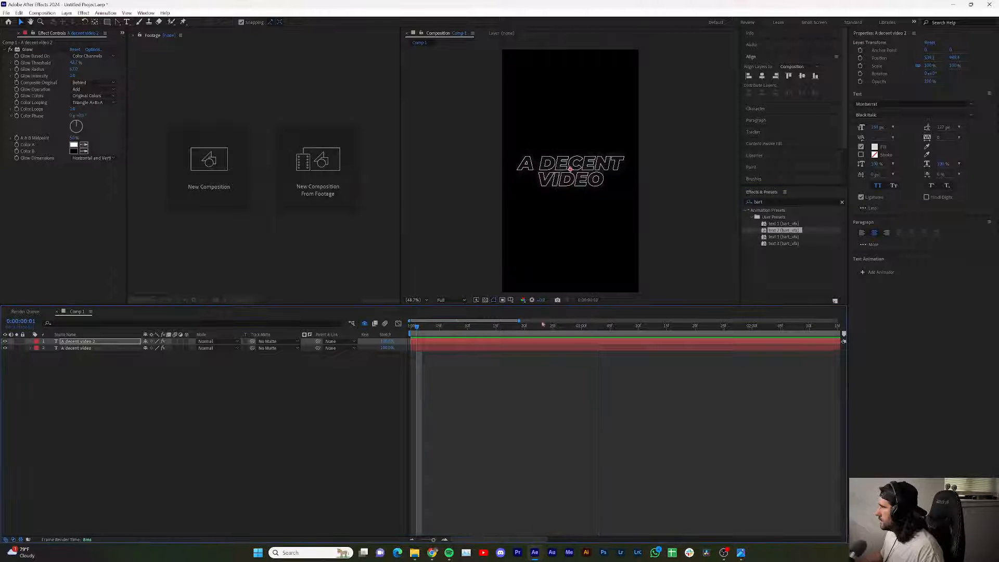
key("space")
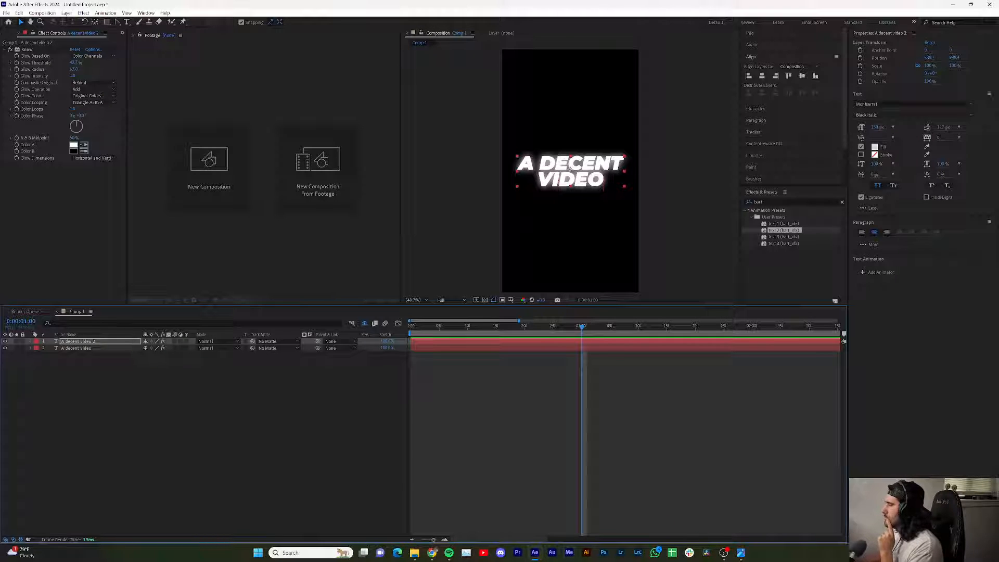
- Play through the reference reel in the browser to study its text animations, close the reel, and return to After Effects
mouse_move(429, 556)
left_click(480, 519)
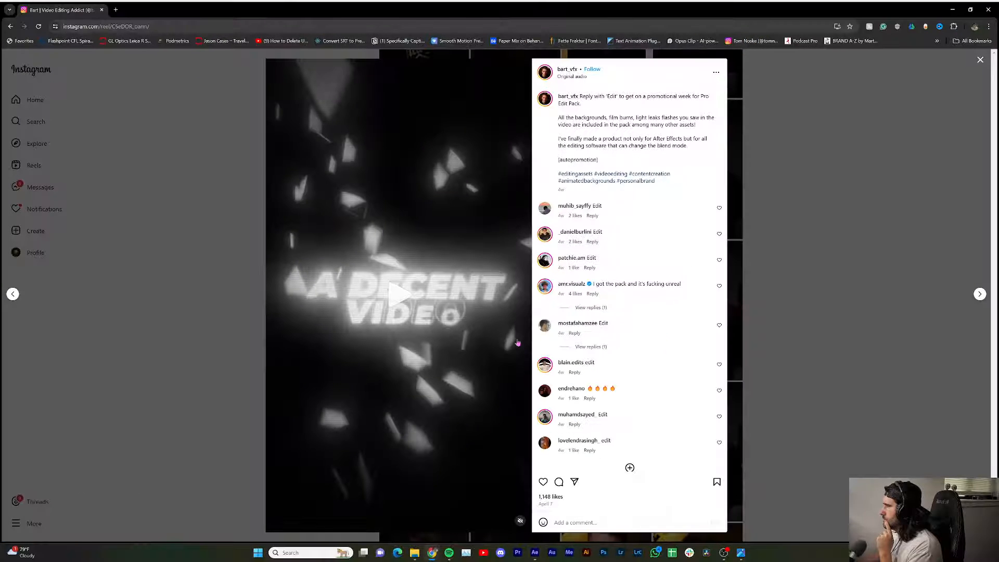
left_click(409, 294)
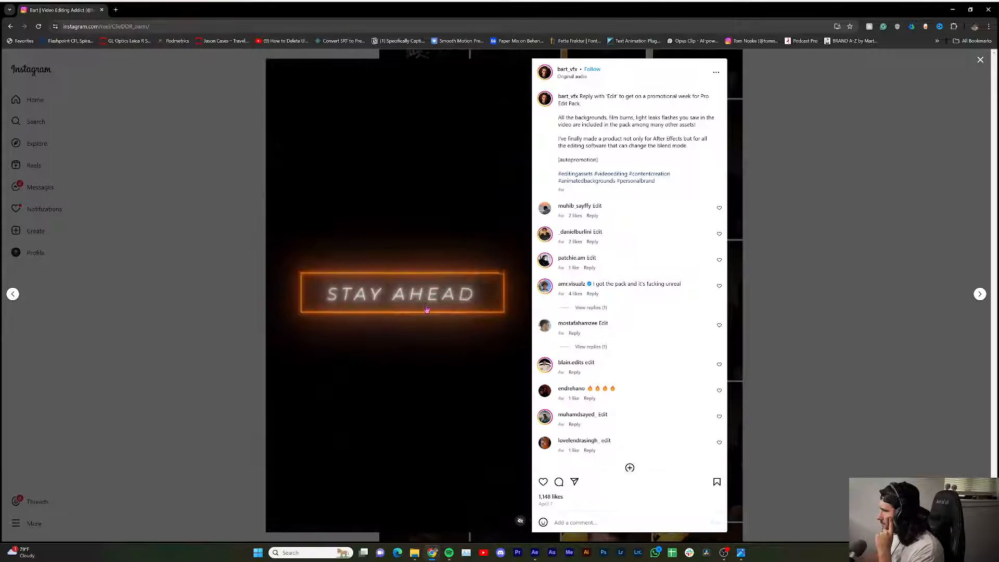
left_click(433, 328)
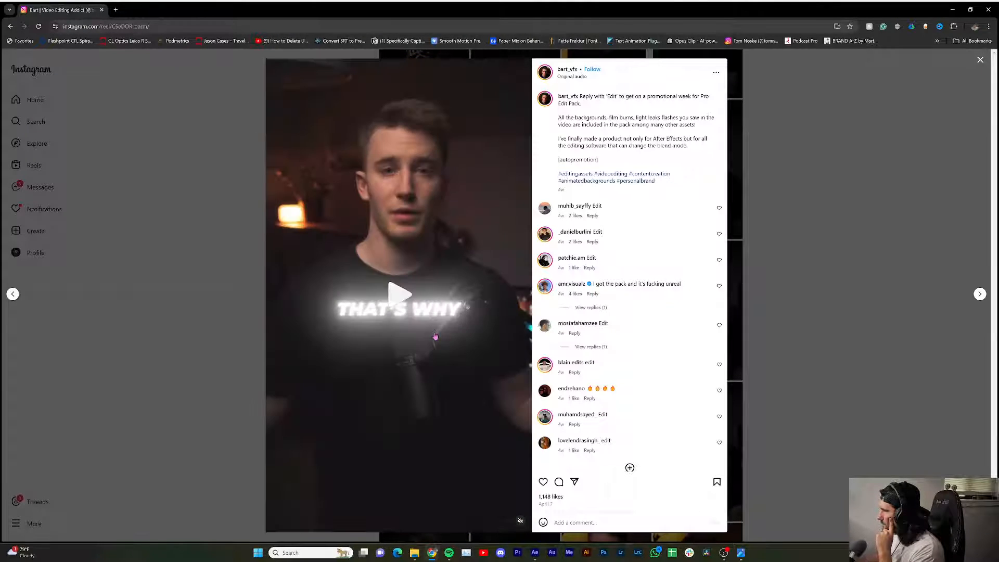
left_click(412, 302)
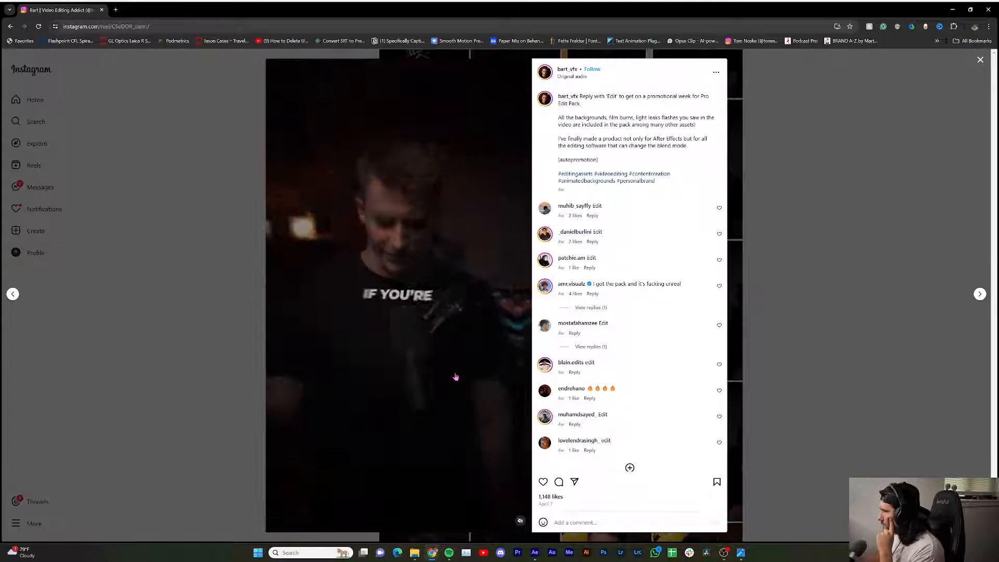
left_click(455, 376)
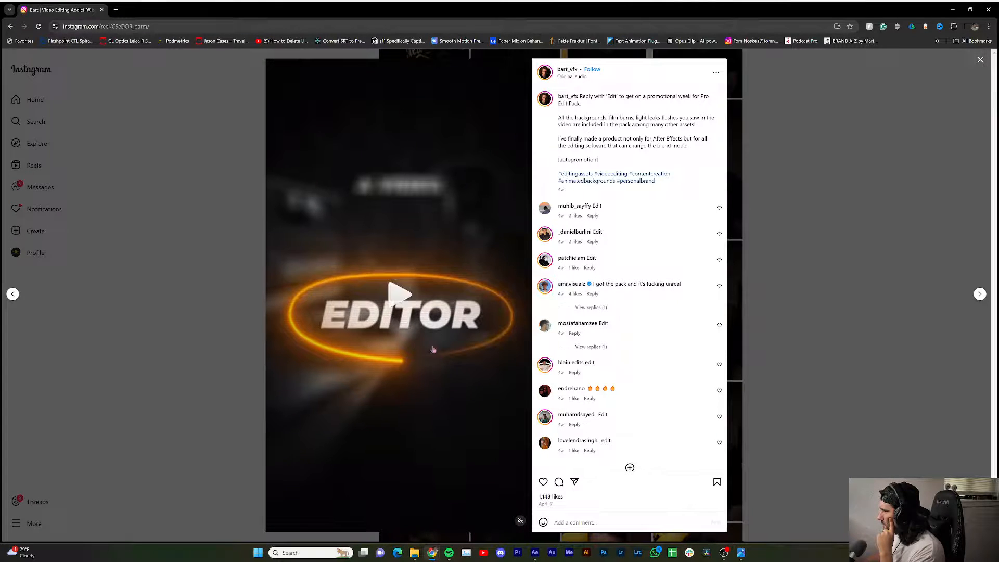
left_click(849, 303)
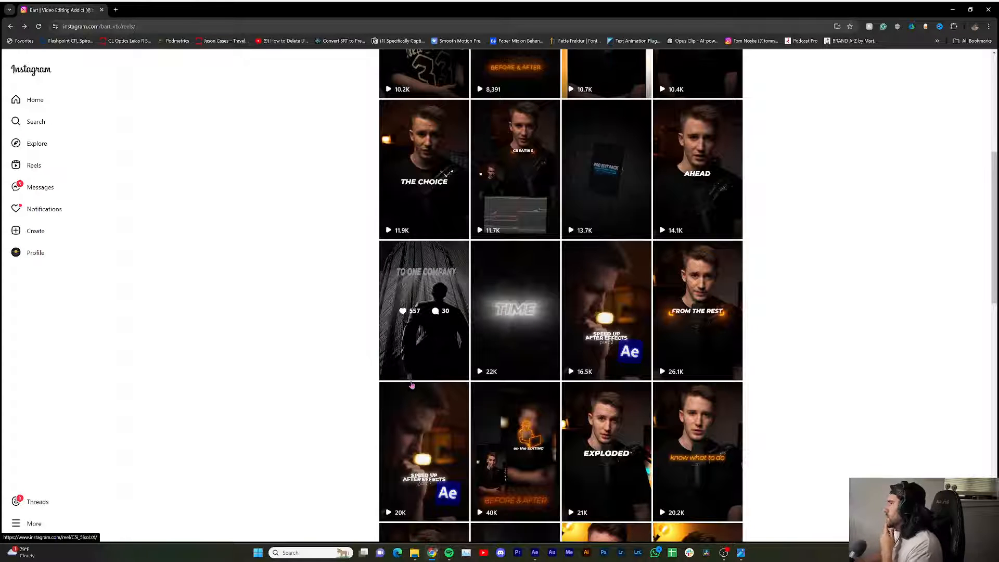
left_click(535, 553)
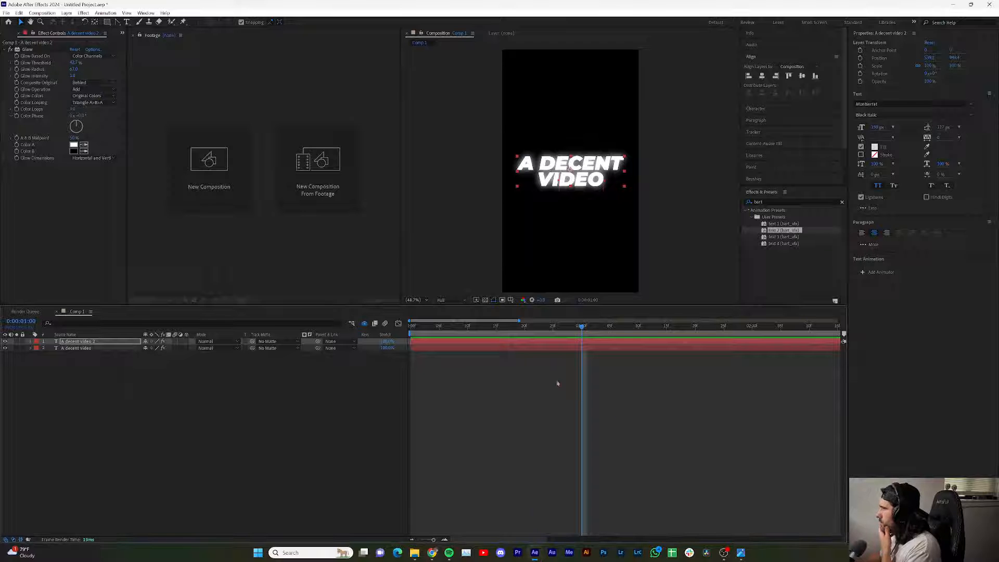
- Pre-compose the two A decent video layers together and return to the main composition
left_click(262, 404)
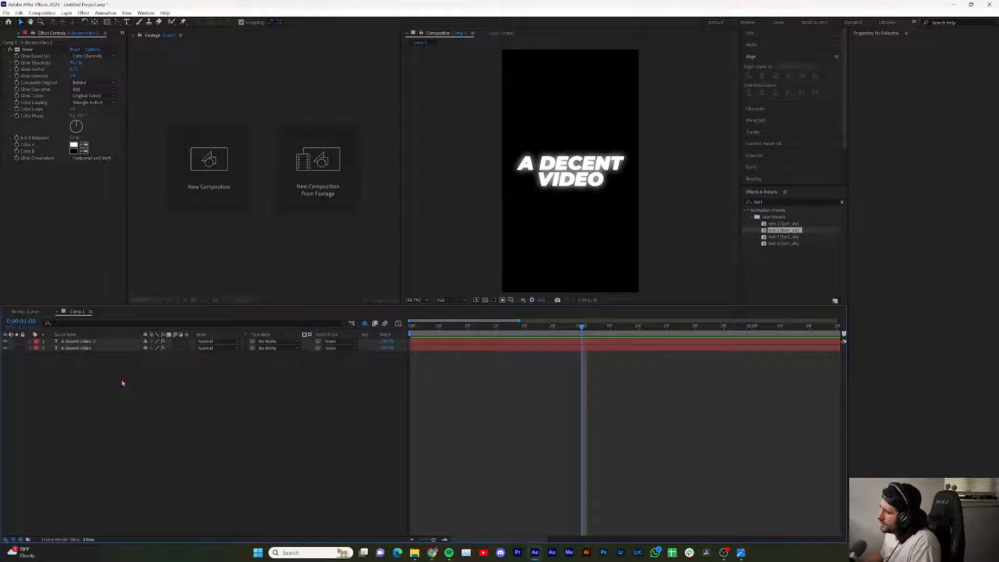
left_click_drag(123, 381, 122, 349)
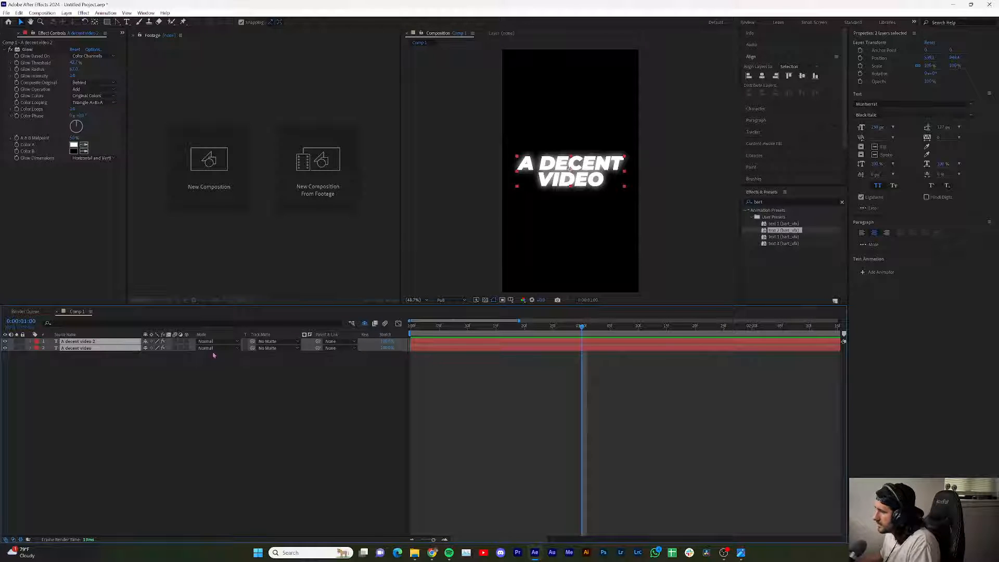
right_click(103, 346)
left_click(128, 288)
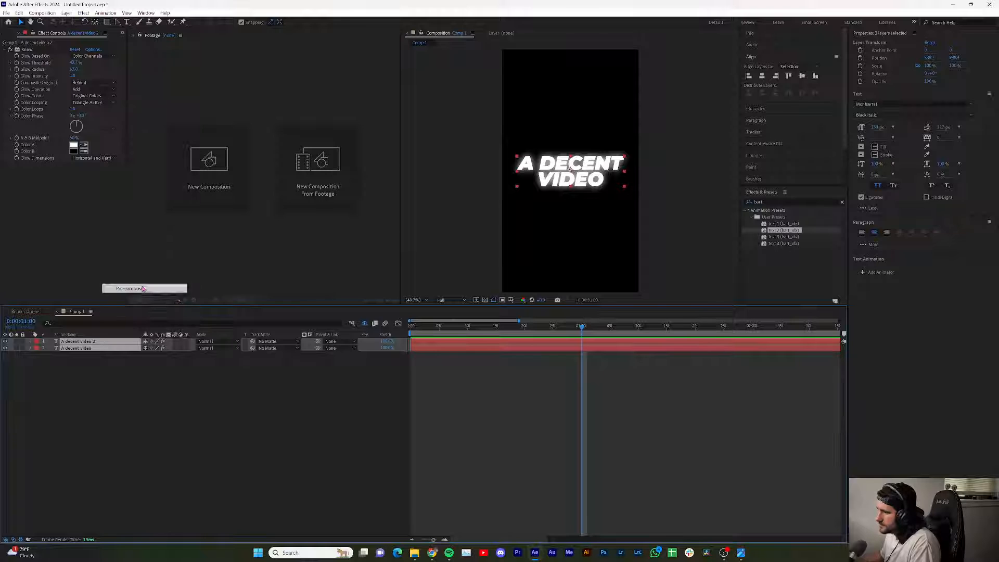
left_click(524, 326)
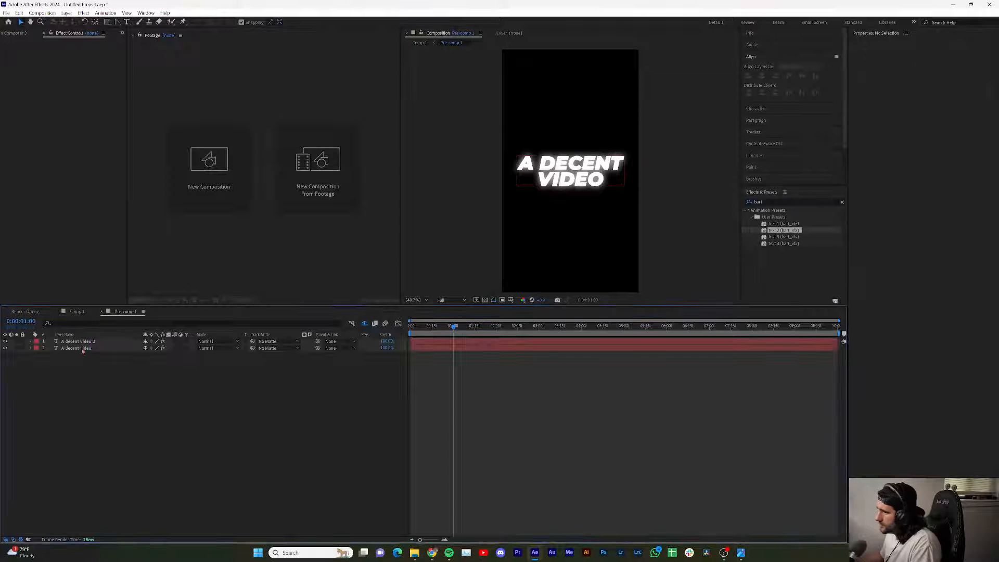
left_click(77, 311)
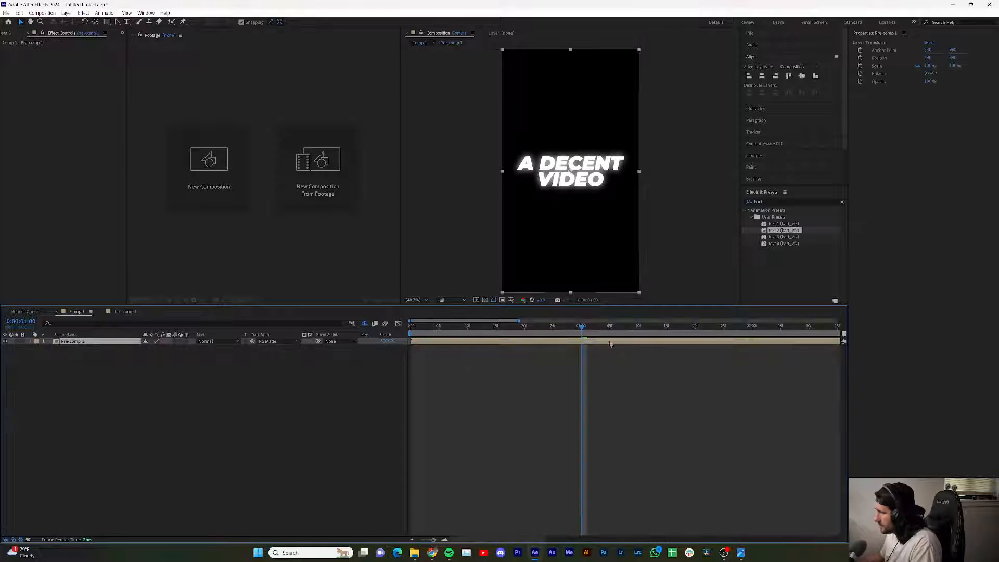
- Add the expression wiggle(2,3) to the pre-comp's position at the composition start and preview the movement
left_click_drag(582, 327, 407, 329)
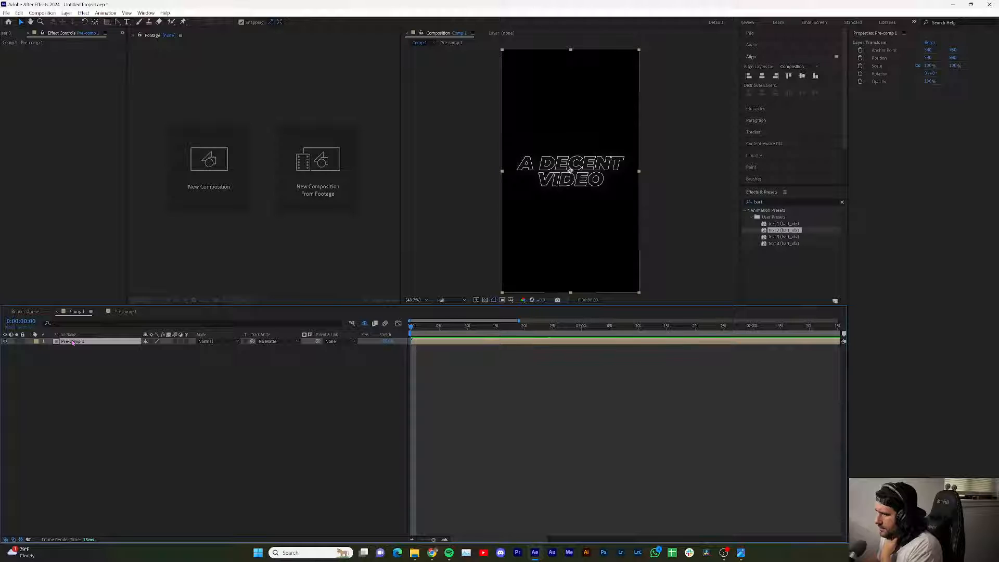
key("p")
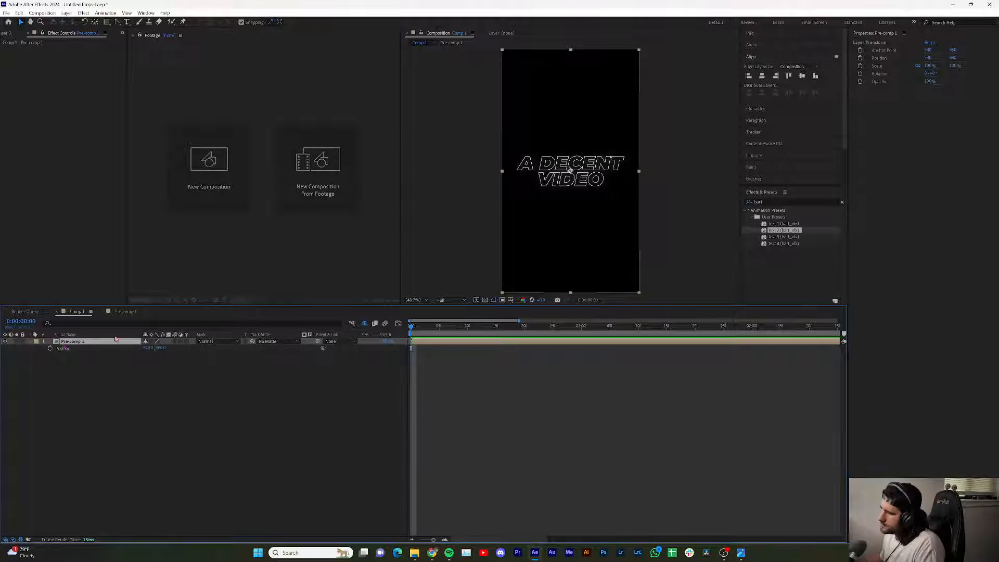
left_click(51, 348, "alt")
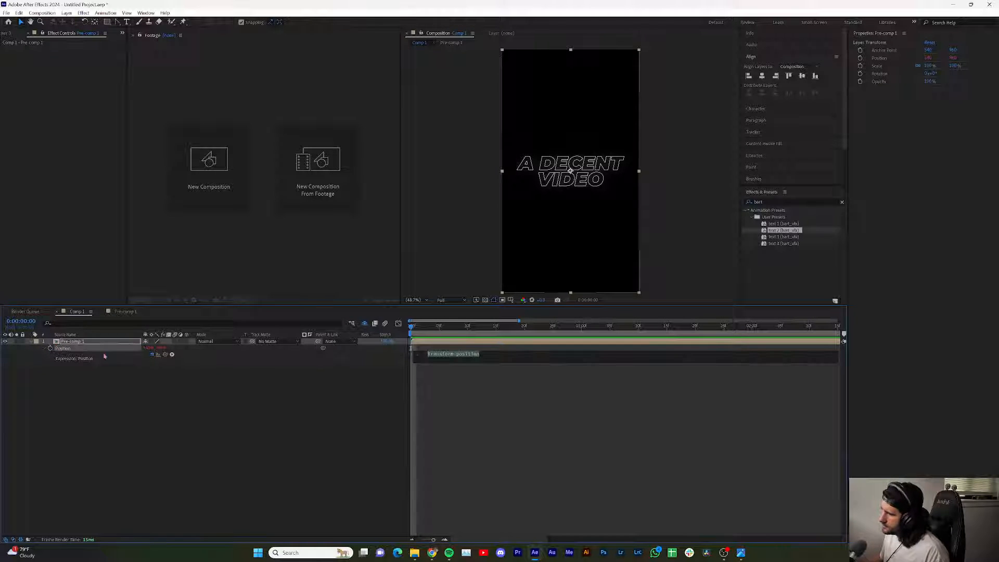
type("wiggle()")
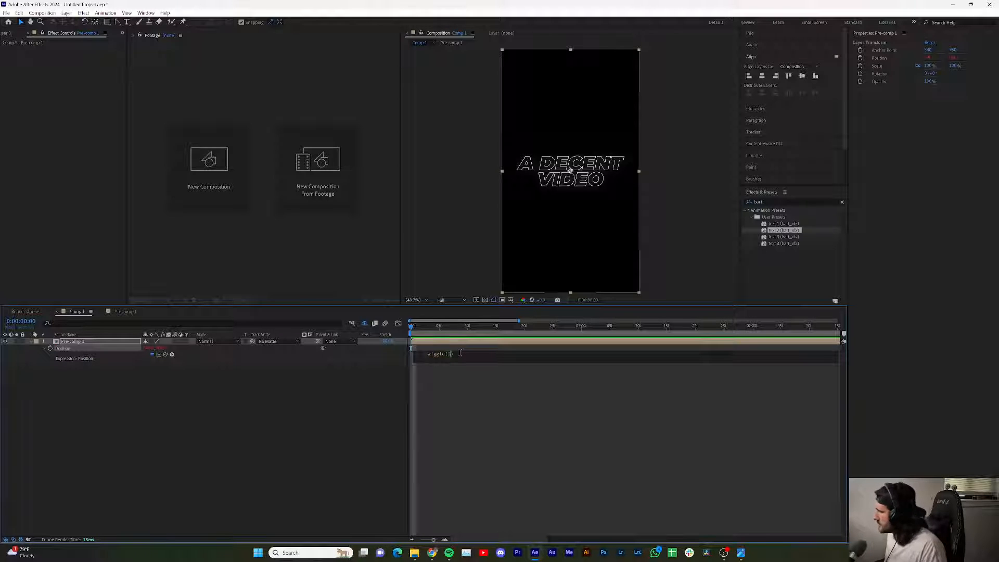
type("2,3")
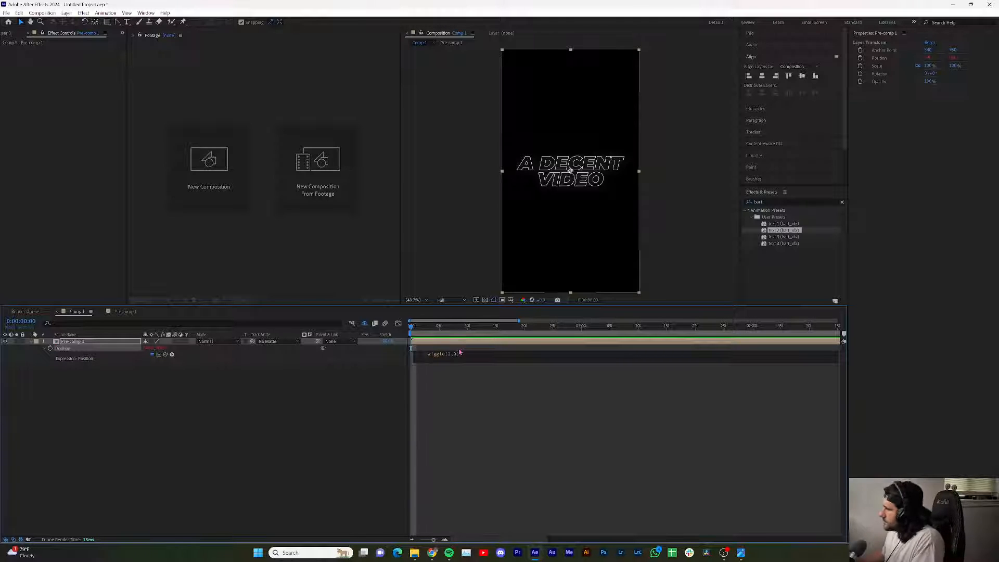
left_click(524, 390)
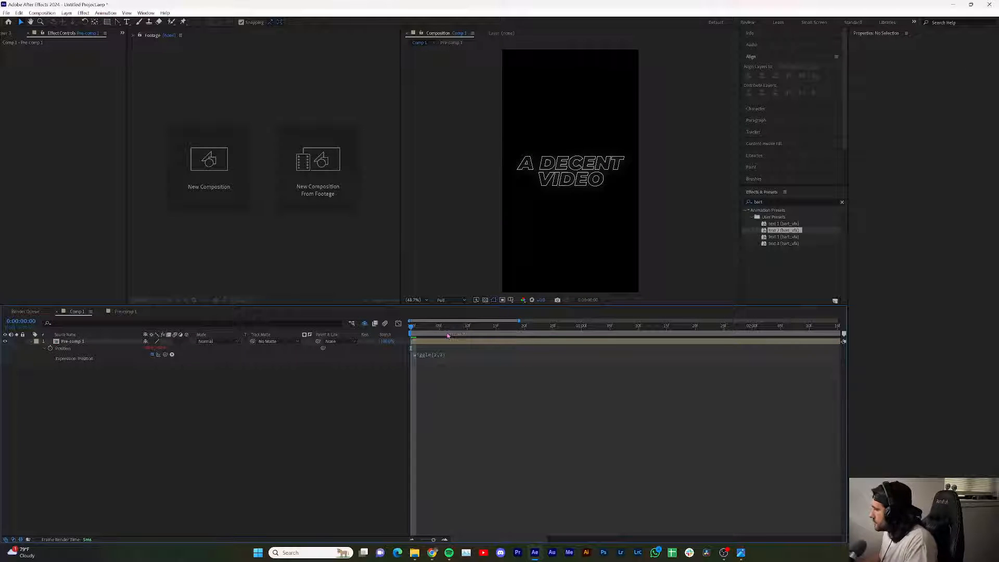
left_click_drag(445, 326, 434, 326)
key("space")
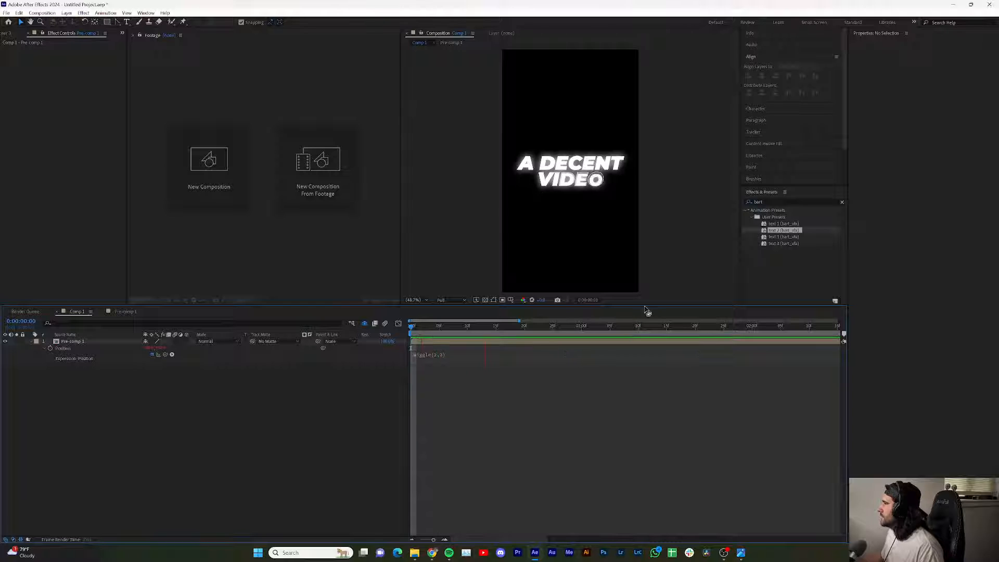
- Change the pre-comp's position expression to wiggle(5,8) and play back the stronger wiggle
left_click(439, 331)
left_click(440, 355)
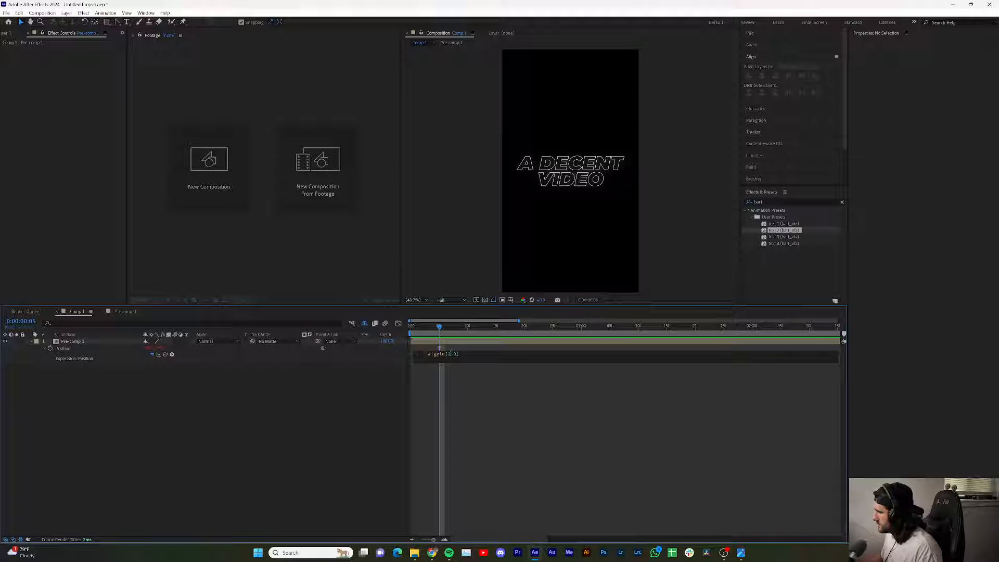
left_click(514, 374)
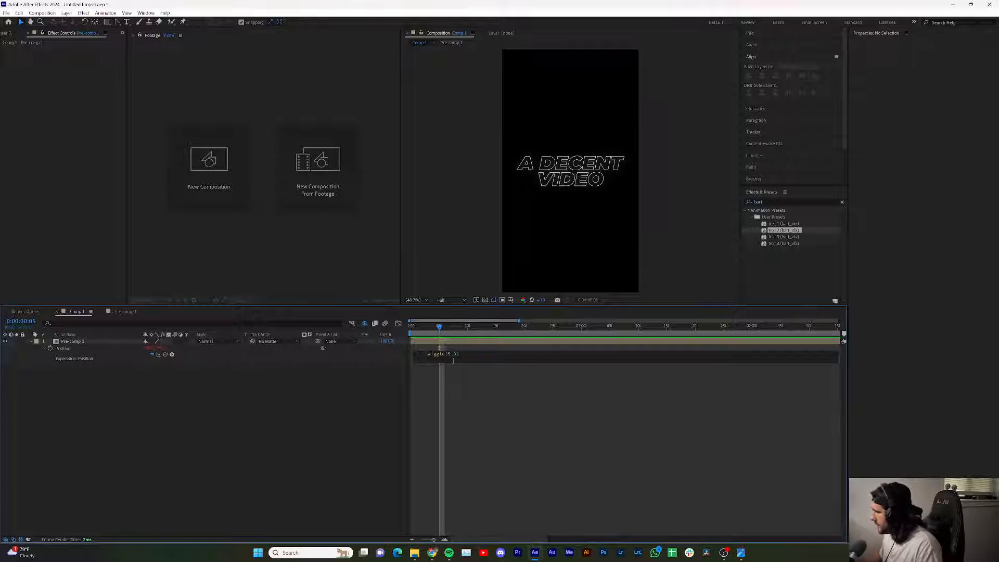
key("BackSpace")
type("8")
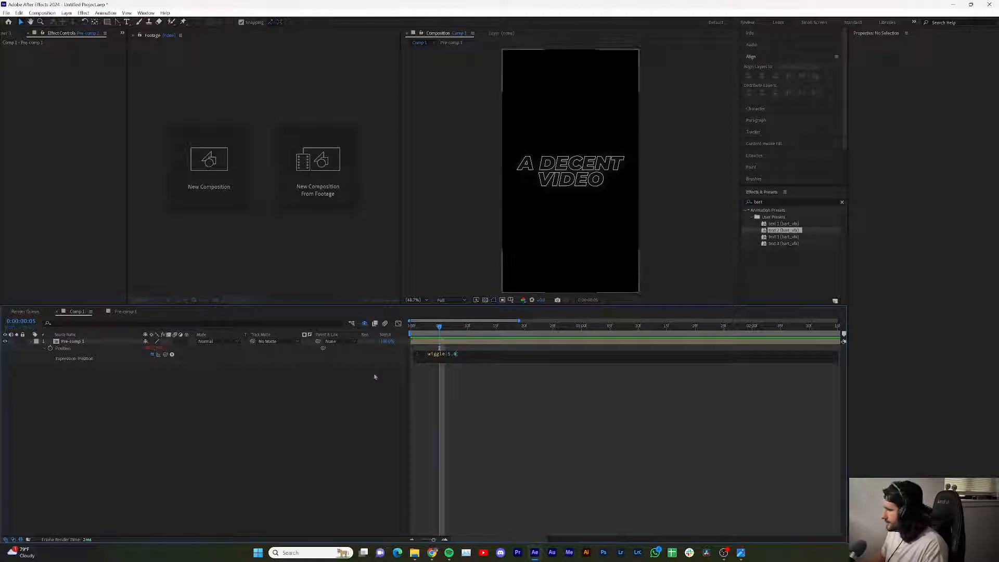
left_click(375, 376)
key("space")
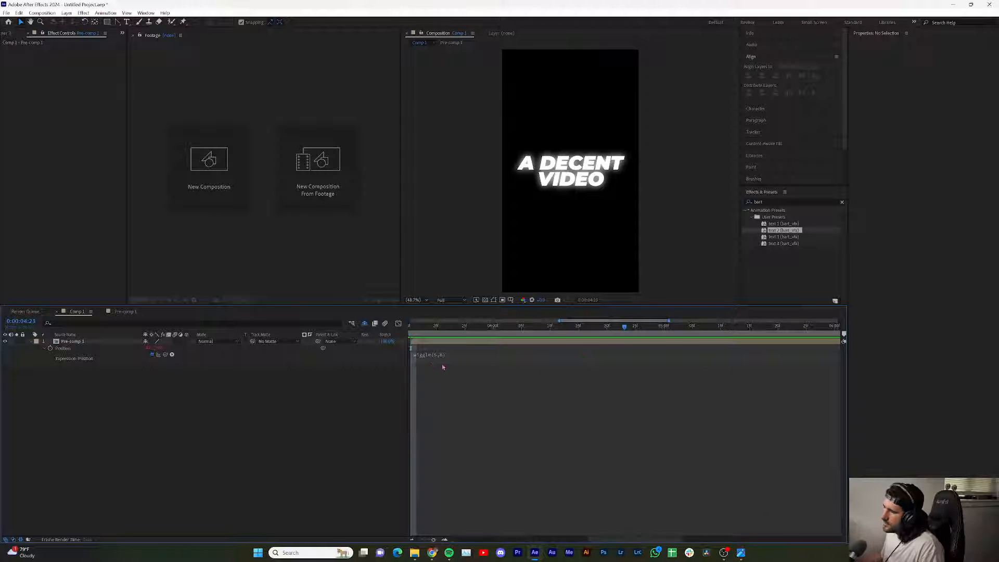
key("space")
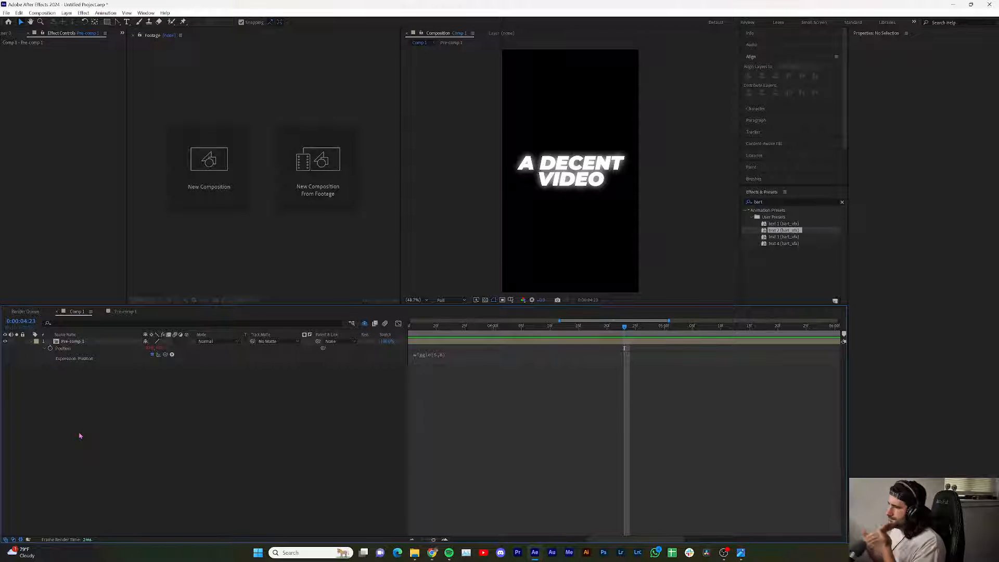
- Open the pre-comp and preview the A DECENT VIDEO fill reveal
left_click(125, 311)
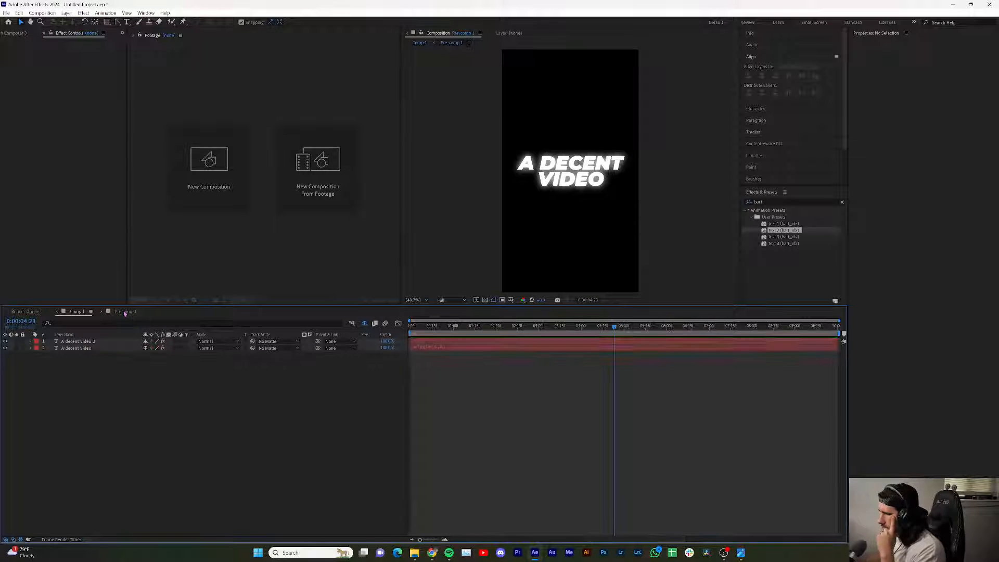
left_click_drag(499, 326, 488, 332)
key("space")
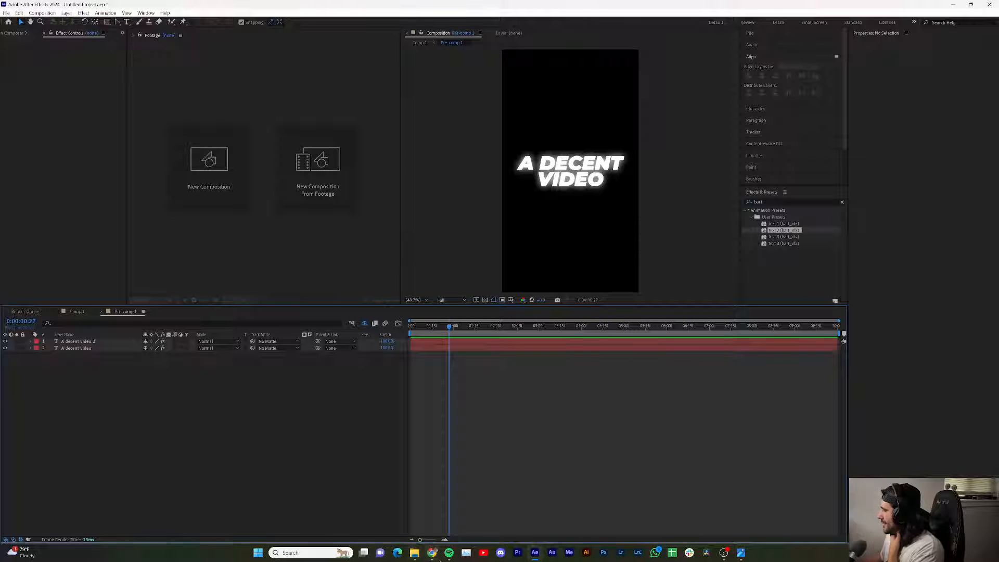
- Open the TIME reel in the browser, study its text animations by pausing and resuming playback, and return to After Effects
mouse_move(431, 552)
mouse_move(474, 523)
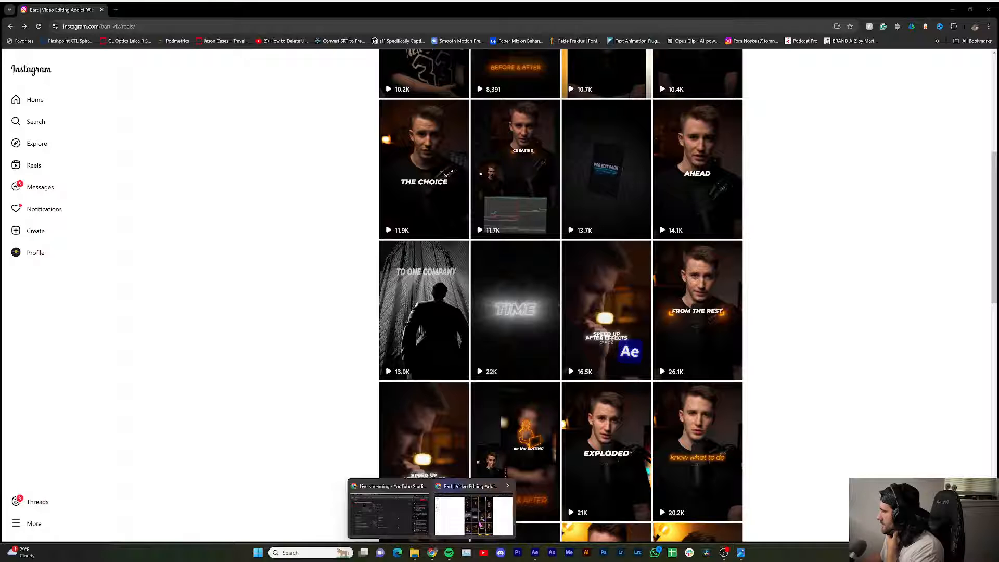
left_click(472, 518)
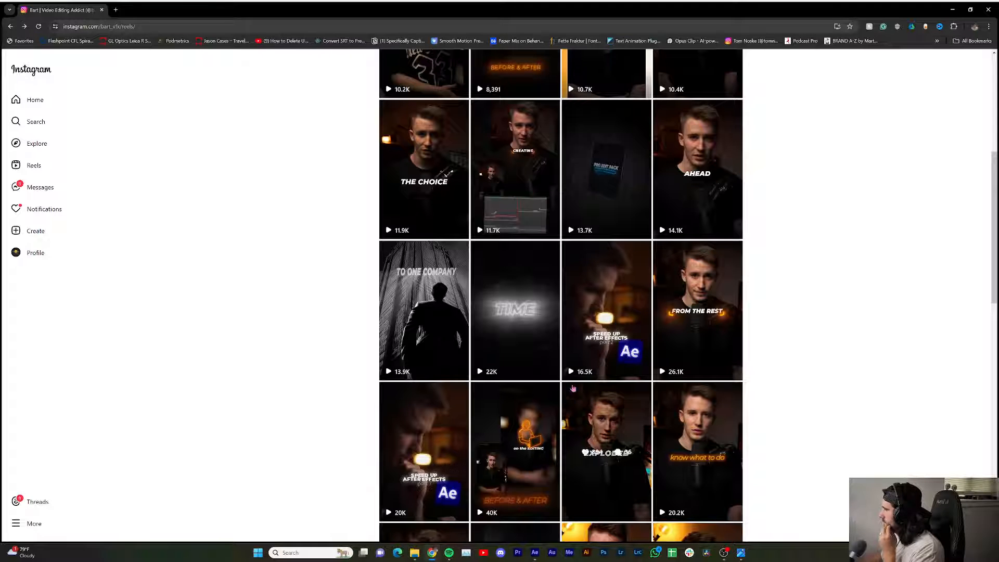
left_click(477, 346)
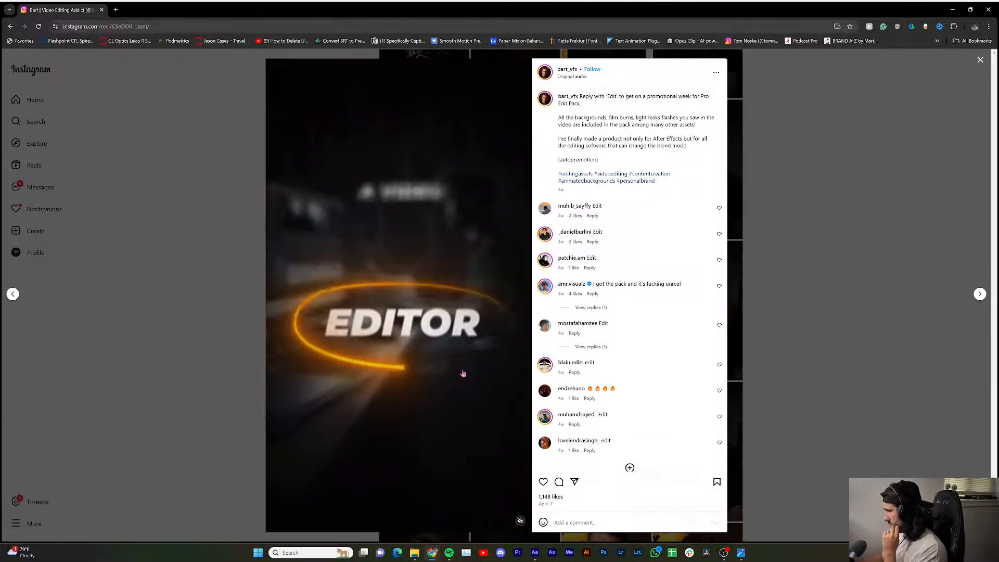
left_click(463, 373)
left_click(463, 373)
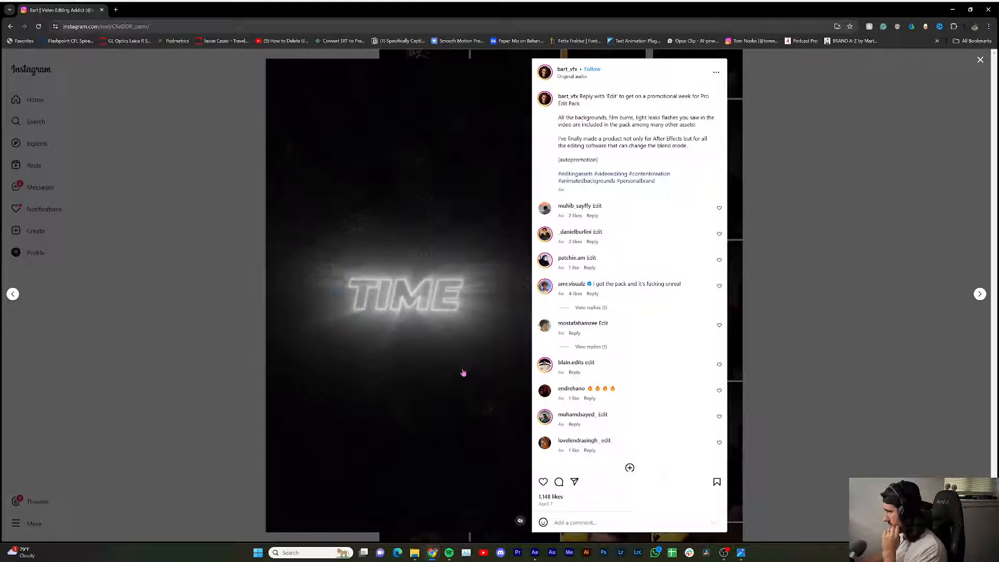
left_click(463, 372)
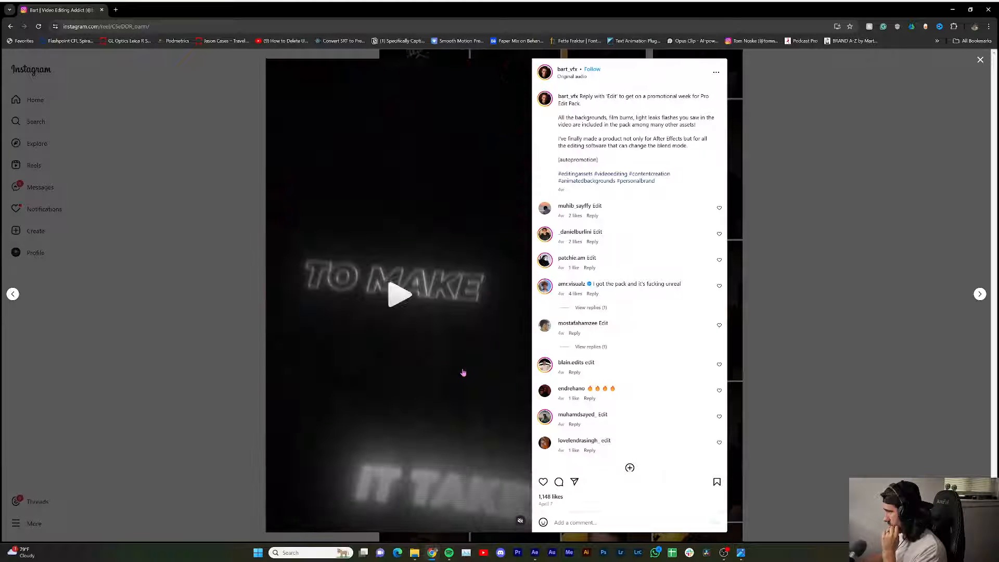
left_click(462, 372)
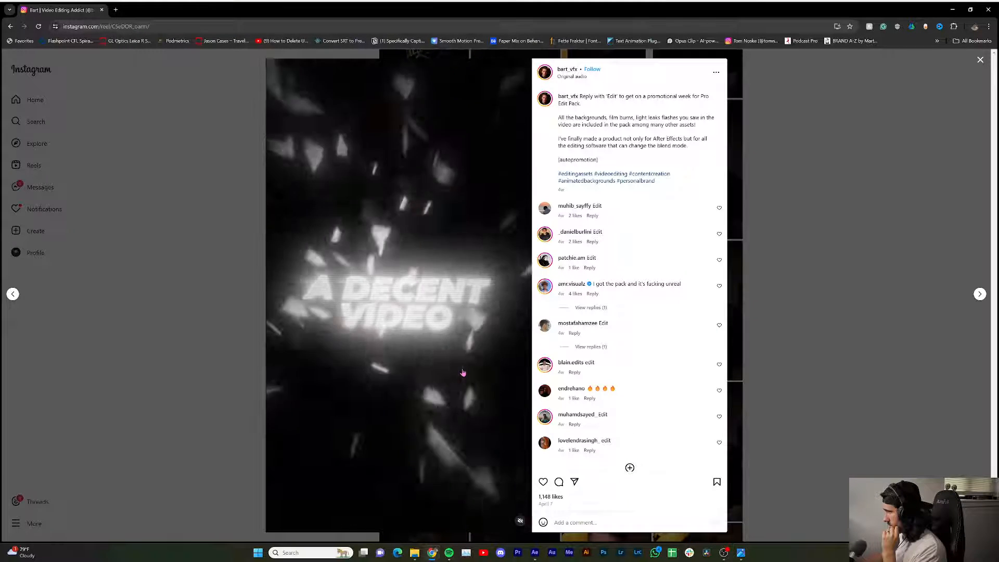
left_click(463, 372)
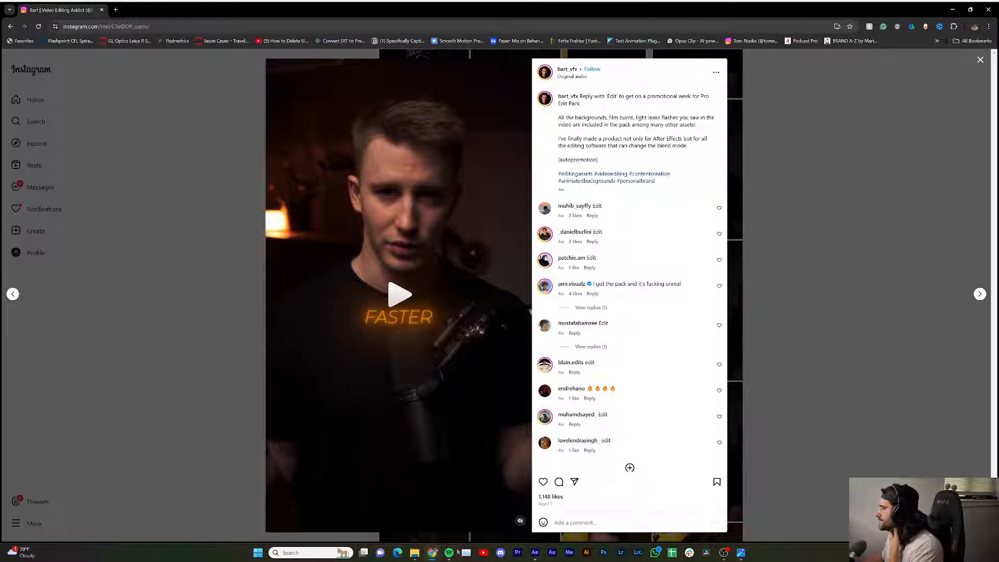
left_click(533, 558)
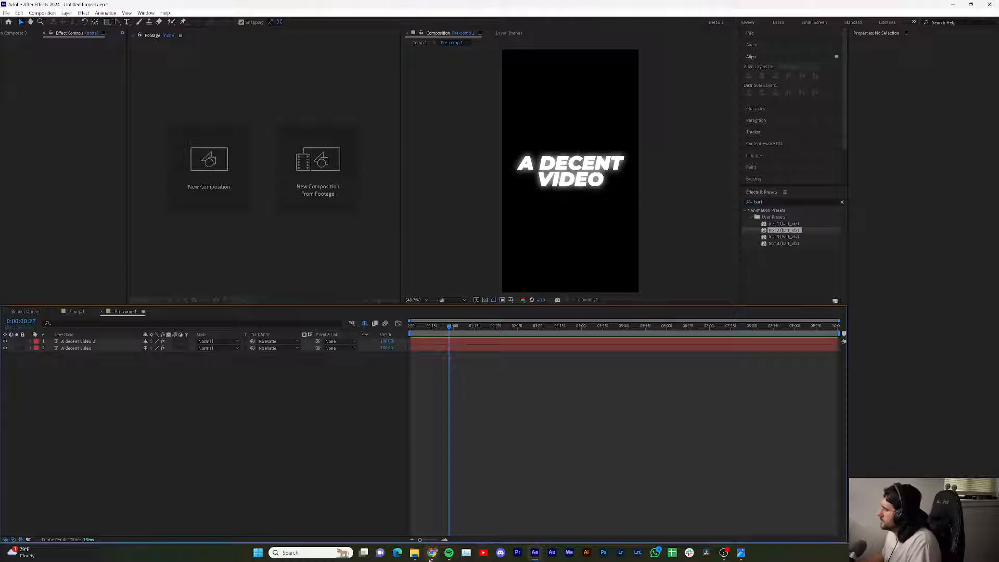
- Go back to the browser, examine the reel's A DECENT VIDEO and PROCESSES text effects, and switch back to After Effects
mouse_move(432, 553)
left_click(473, 507)
left_click(401, 301)
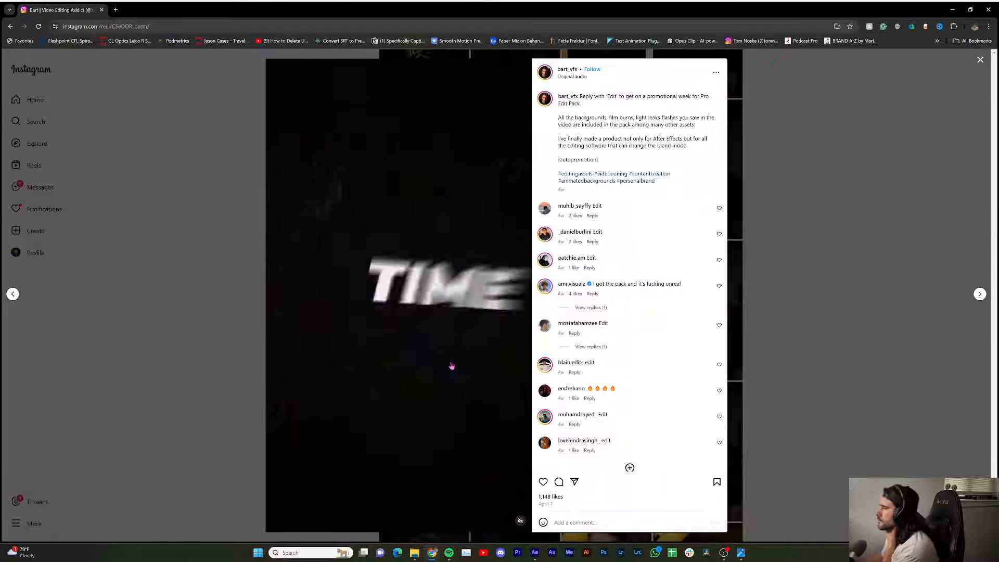
left_click(452, 366)
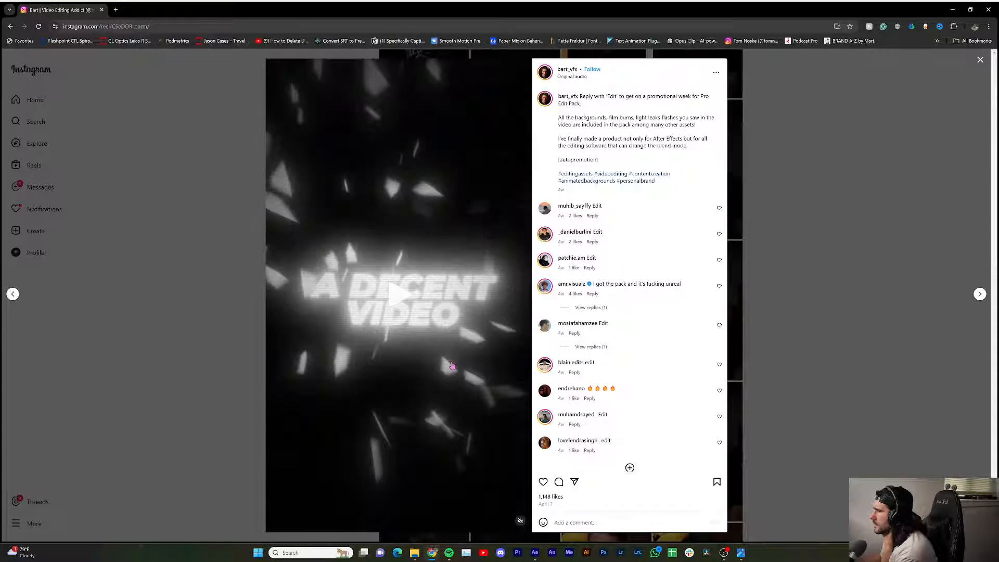
left_click(451, 366)
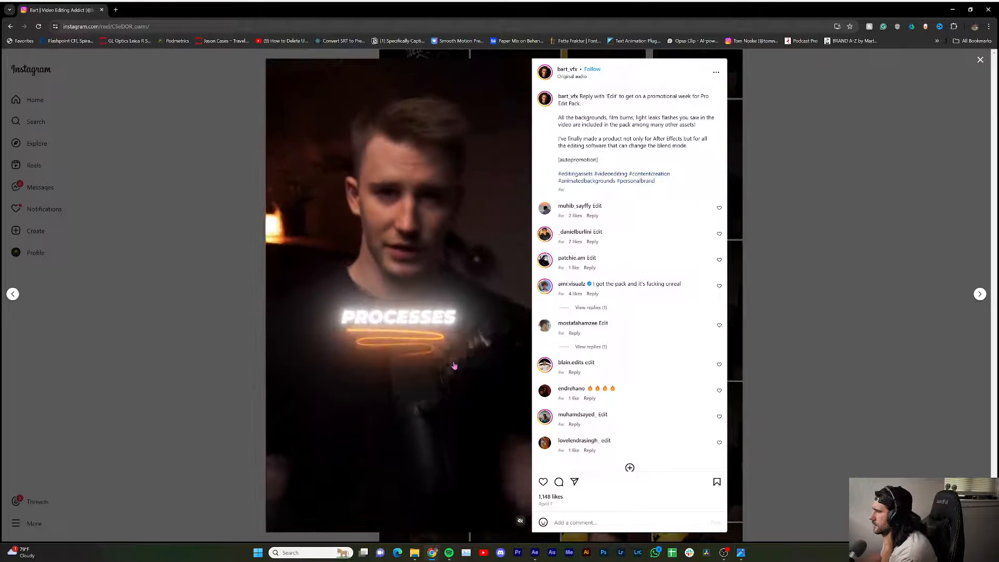
left_click(454, 366)
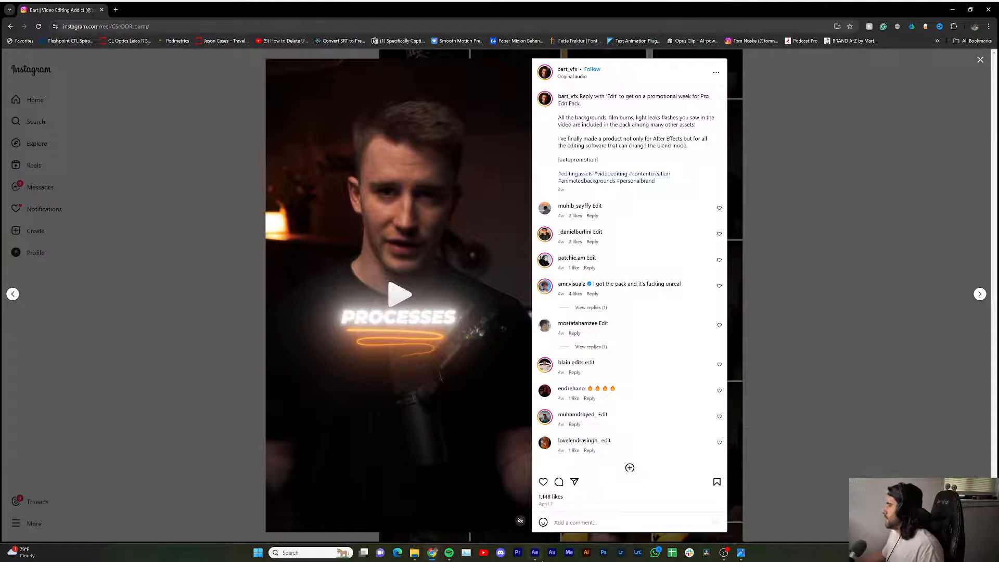
left_click(535, 552)
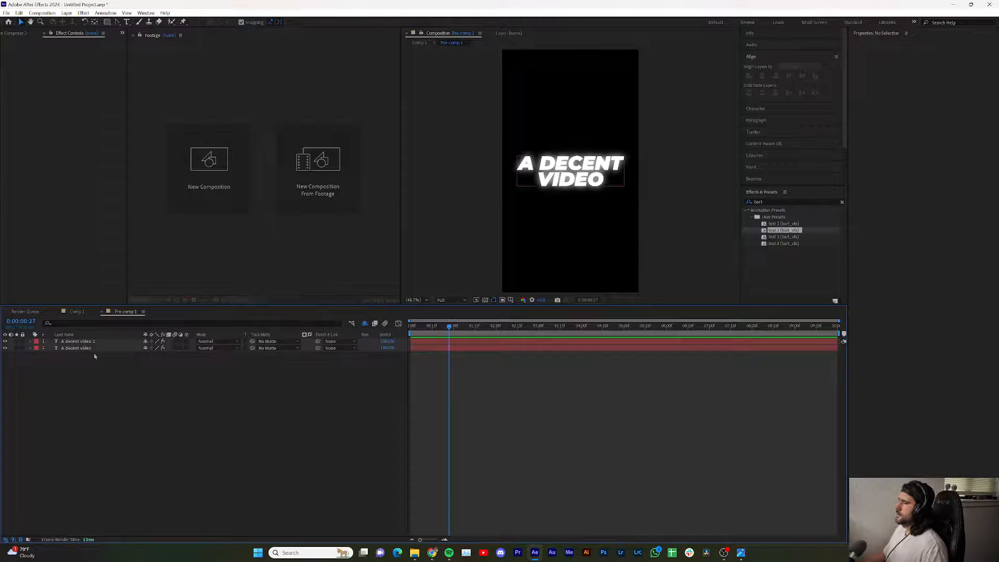
- Mark both A decent video layers in the pre-comp as shy so they are hidden from the timeline
left_click(145, 343)
left_click(146, 343)
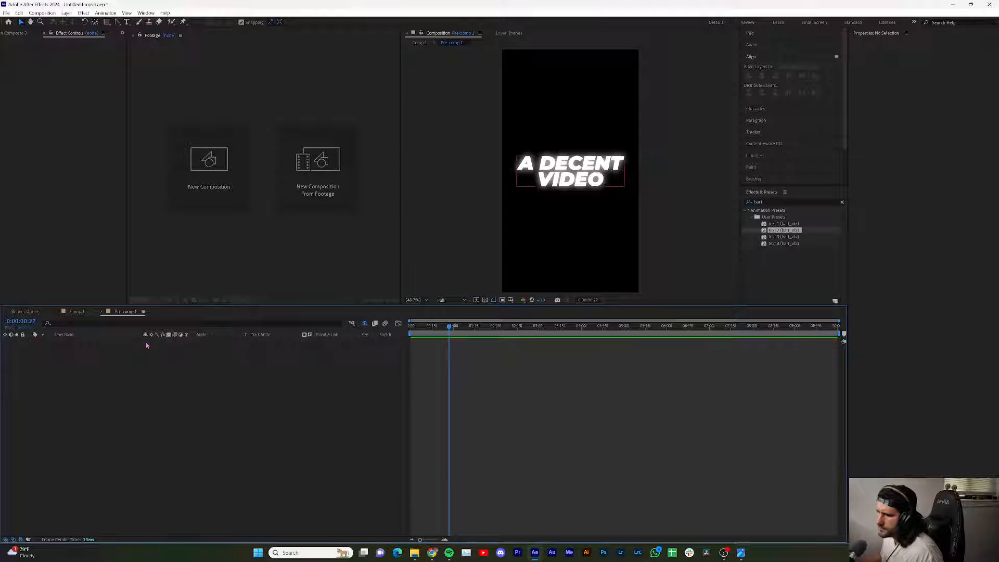
left_click(146, 345)
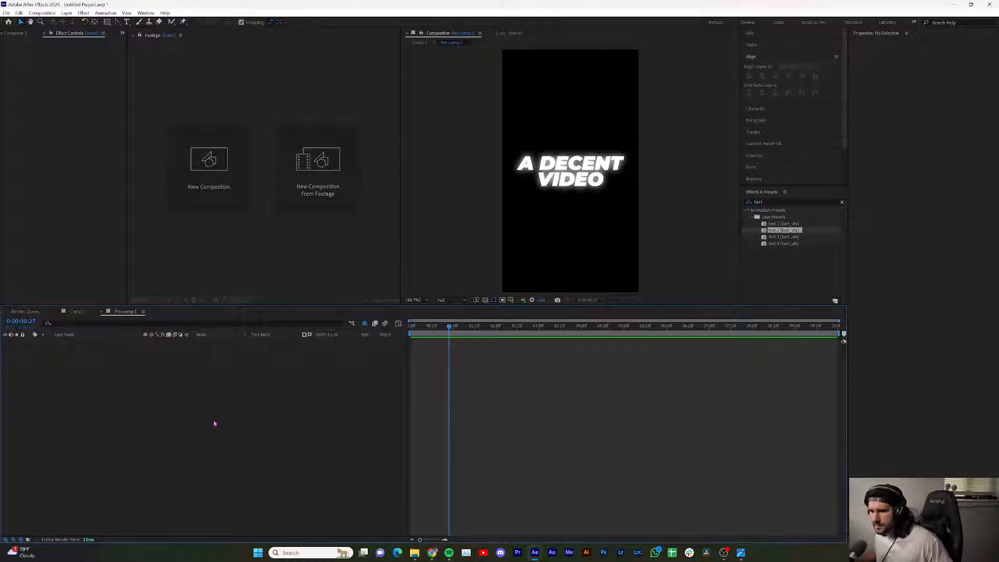
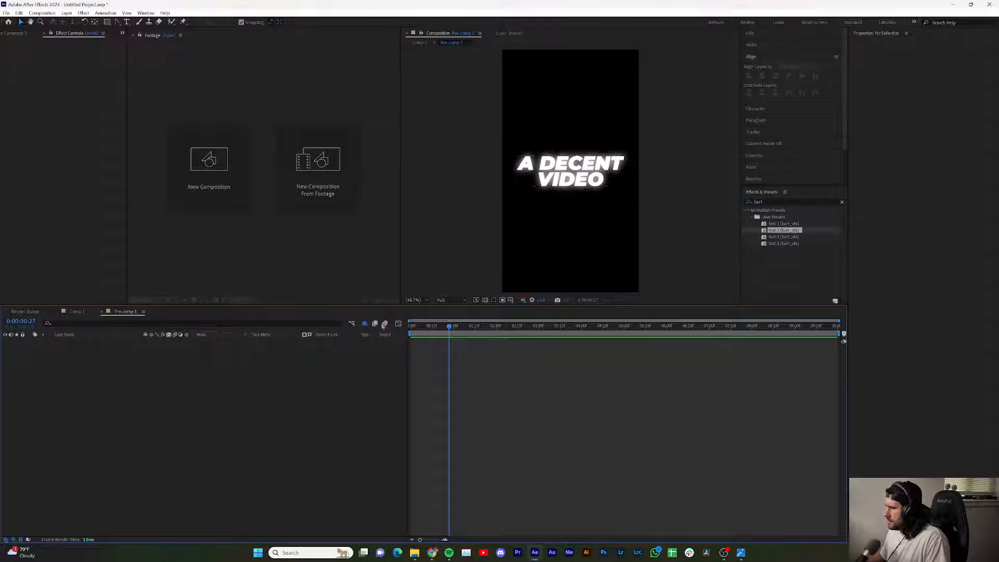
- Turn off both A decent video layers, hide the shy layers, and add a "processes" text layer centred in the composition
left_click(384, 324)
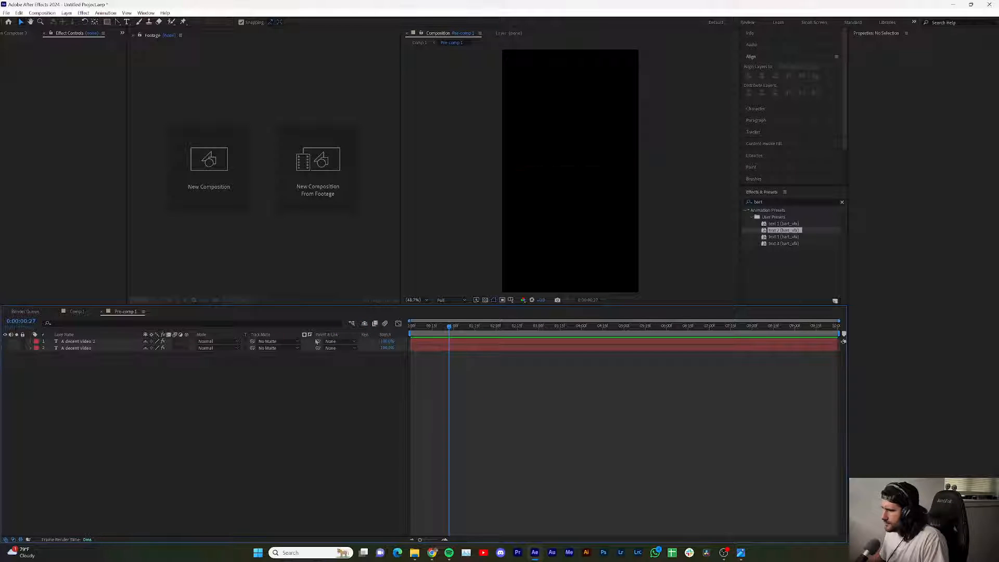
left_click(365, 323)
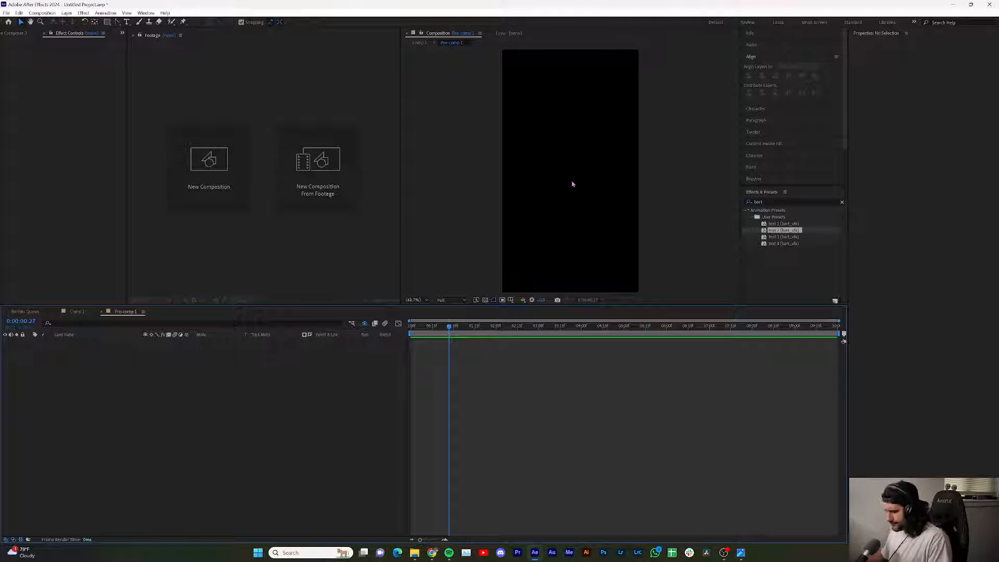
key("ctrl+t")
left_click(545, 172)
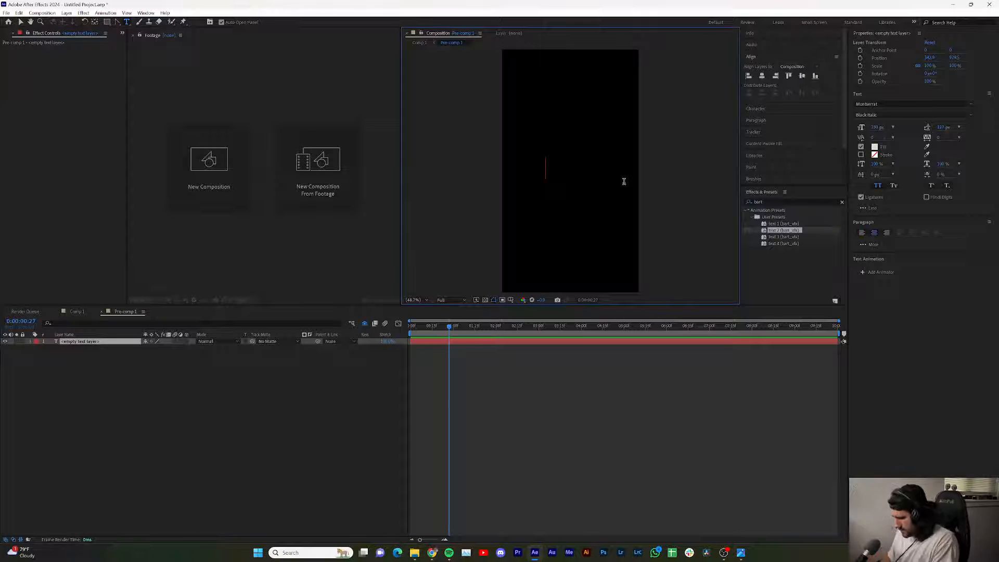
type("processes")
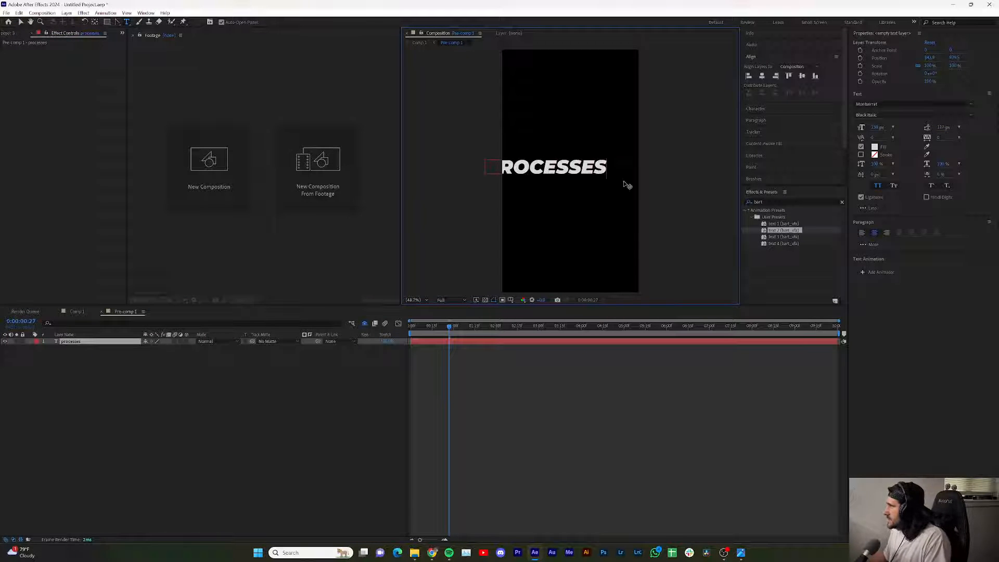
left_click(762, 75)
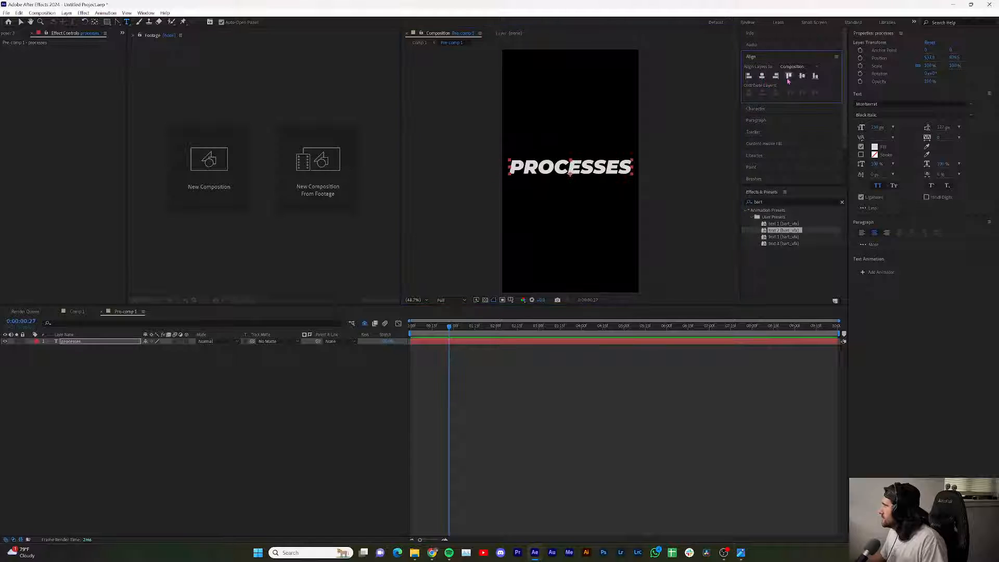
left_click(802, 75)
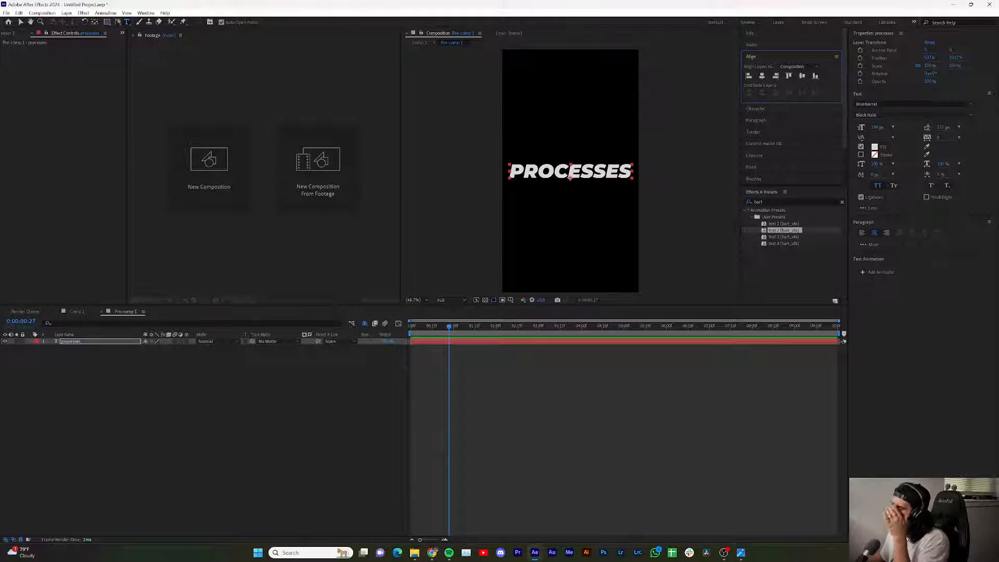
- Draw an open five-point orange zigzag line below the PROCESSES text with the Pen tool on a new shape layer
left_click(118, 23)
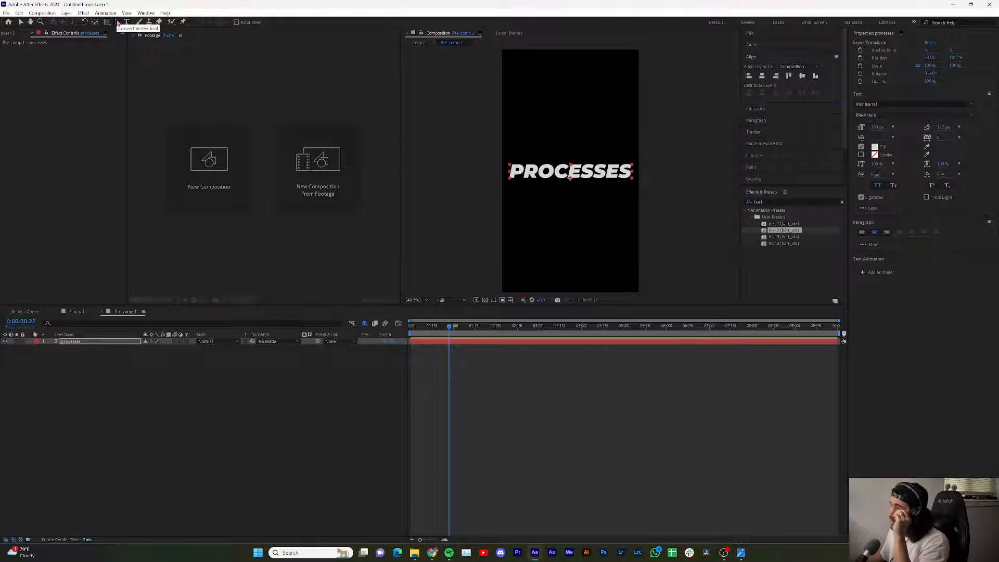
left_click(138, 22)
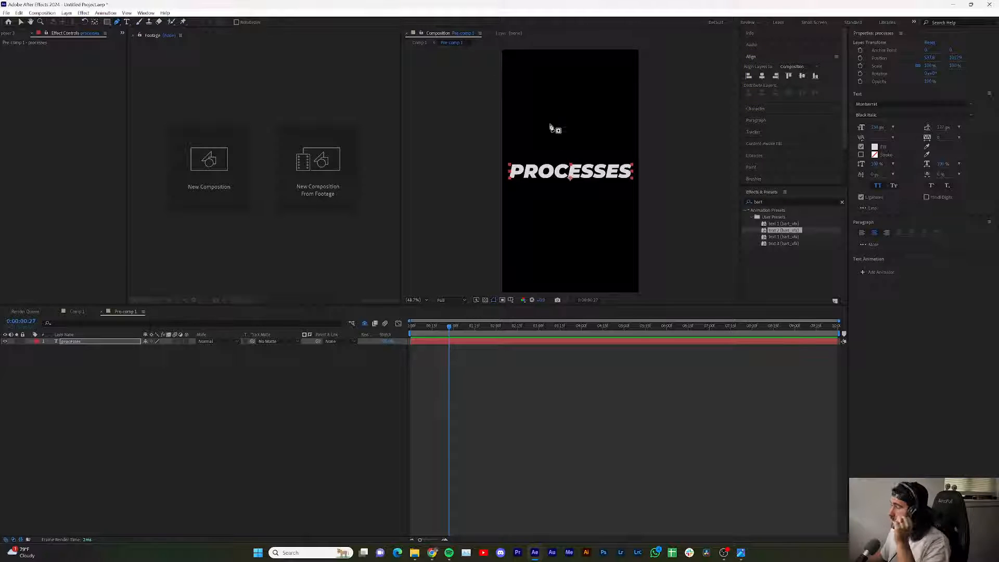
left_click(251, 405)
left_click(507, 187)
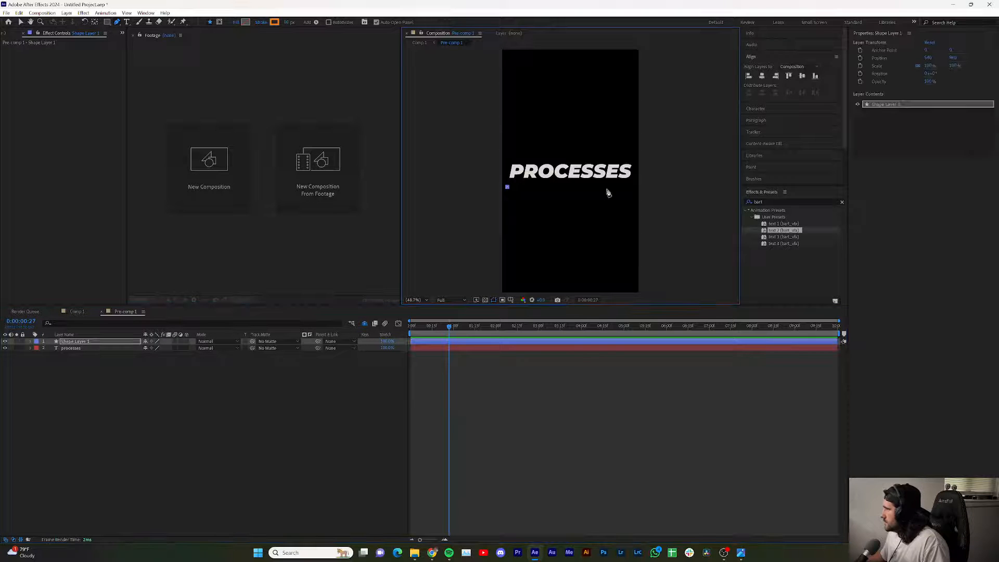
left_click(625, 187)
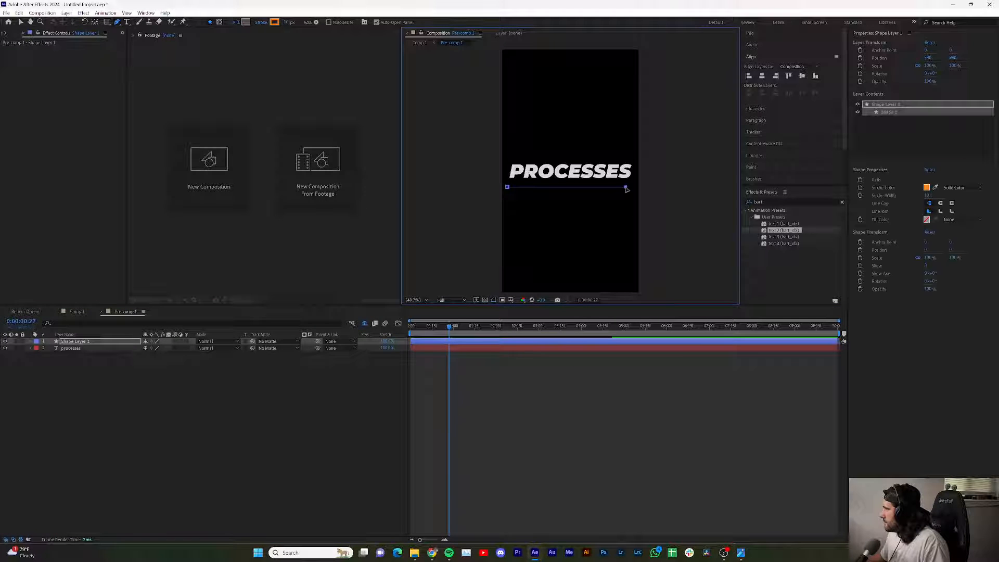
left_click(538, 206)
left_click(609, 219)
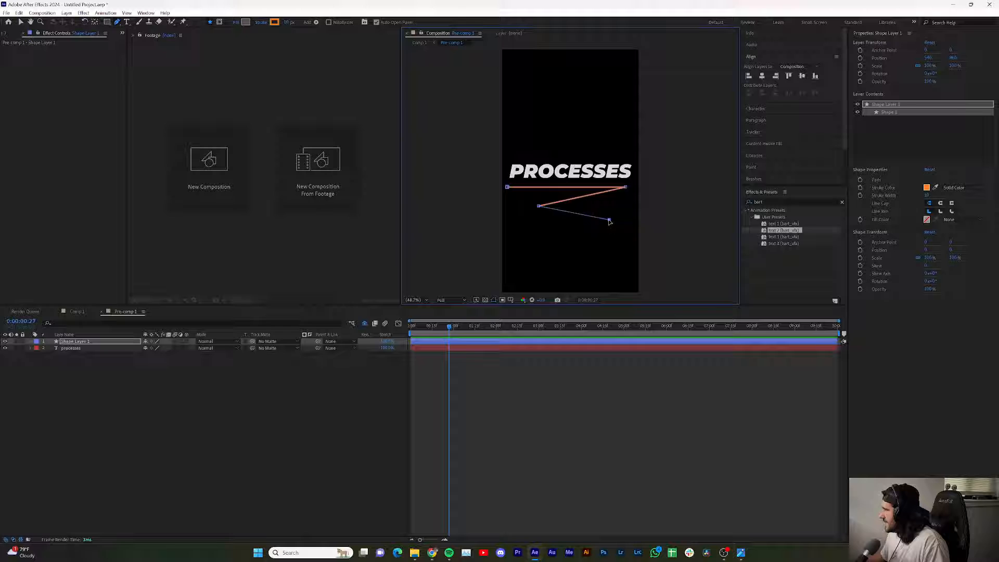
left_click(553, 234)
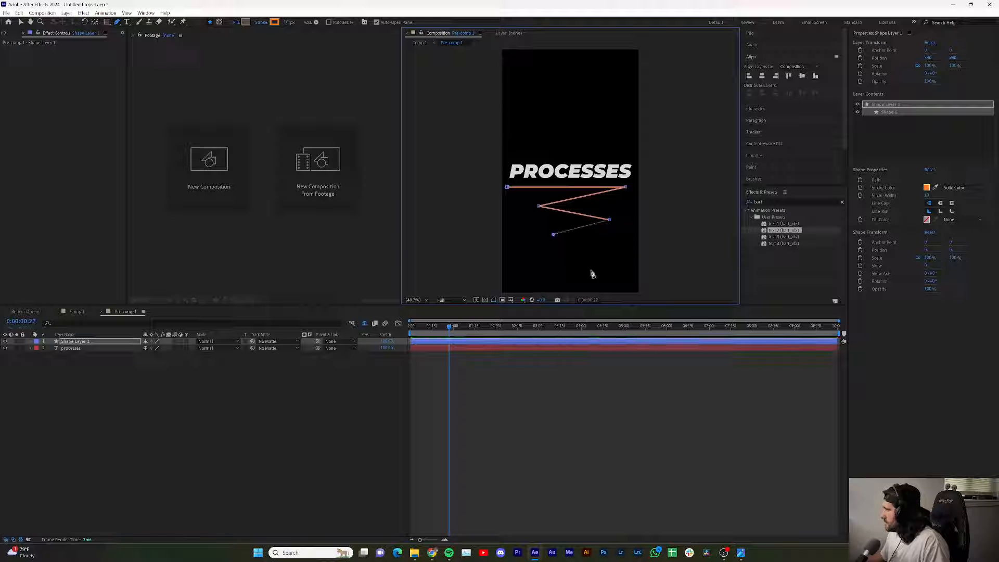
- Switch to the reel in the browser, study the orange scribble under PROCESSES, and return to After Effects
mouse_move(722, 560)
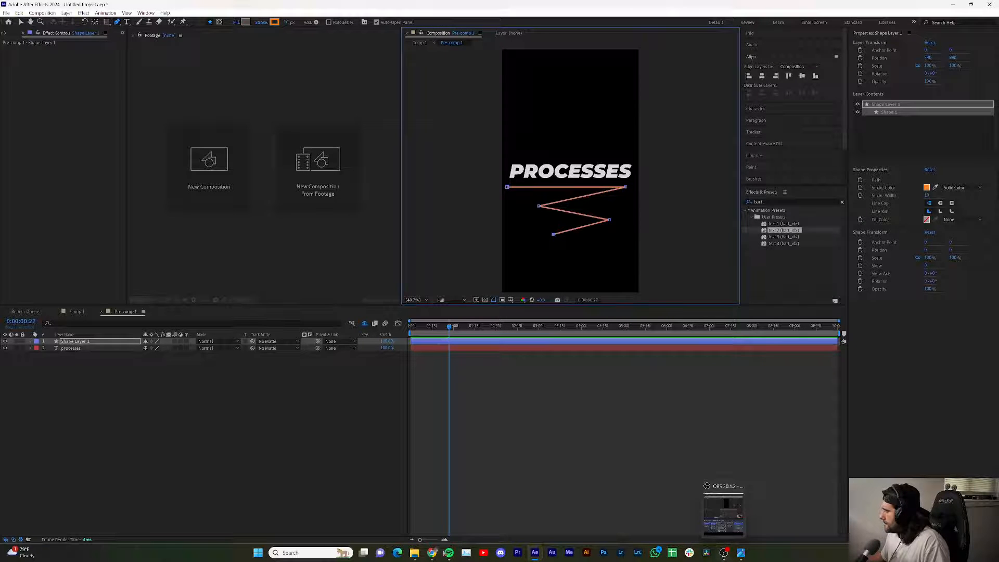
mouse_move(432, 553)
mouse_move(470, 526)
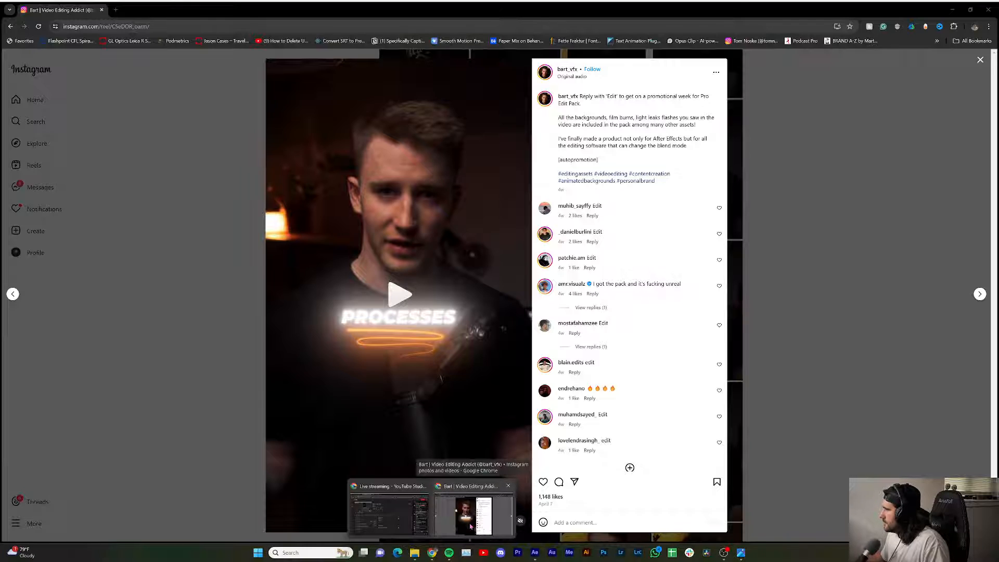
left_click(470, 526)
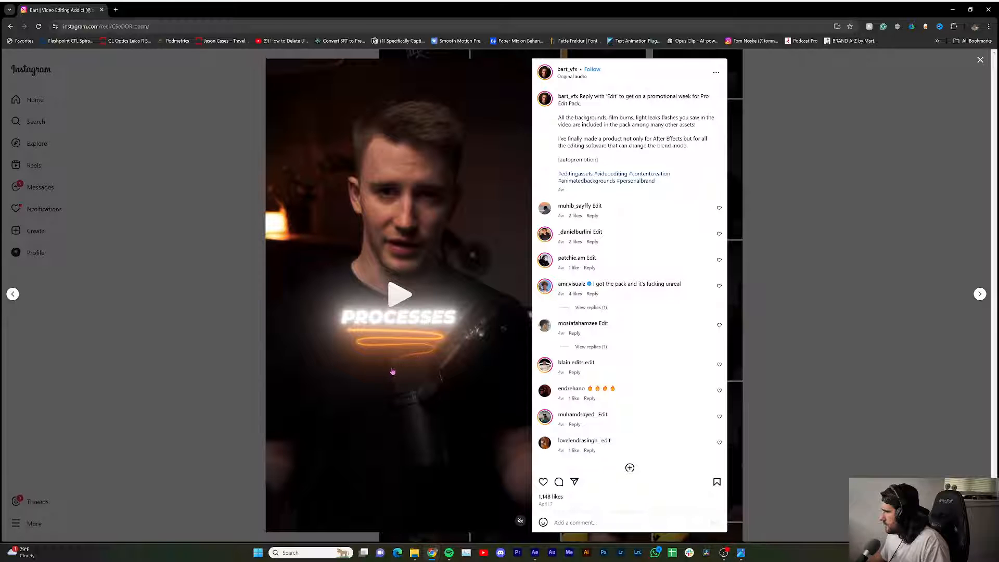
left_click(531, 554)
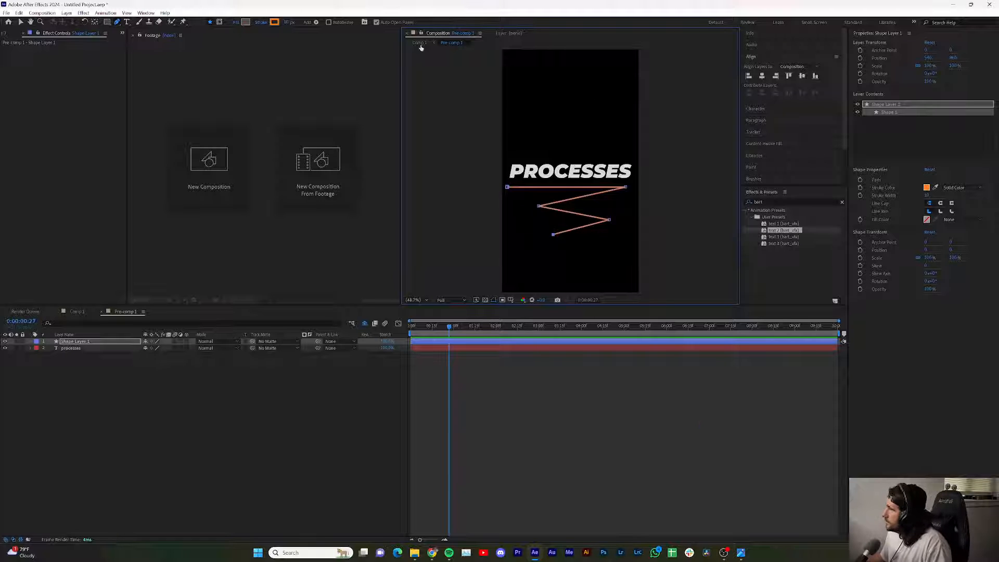
- Round the zigzag's corners and end point into smooth curves with the Convert Vertex tool
left_click(118, 23)
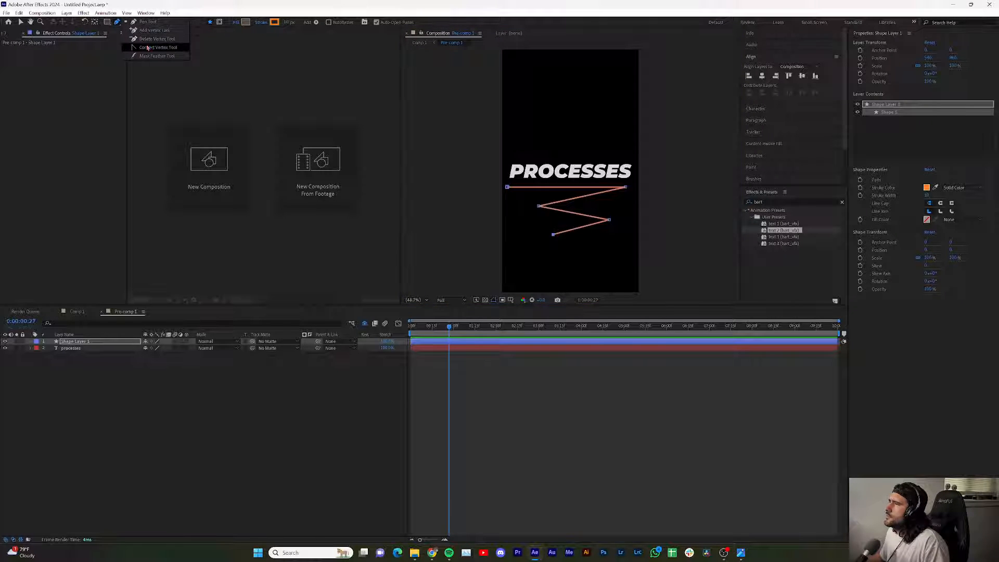
left_click(149, 48)
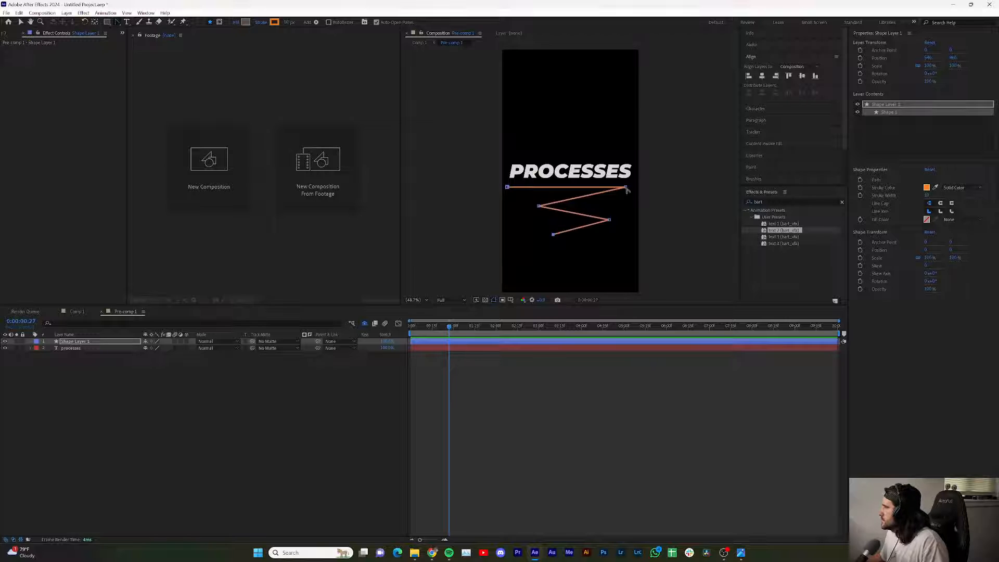
left_click_drag(625, 187, 651, 202)
left_click_drag(538, 206, 528, 227)
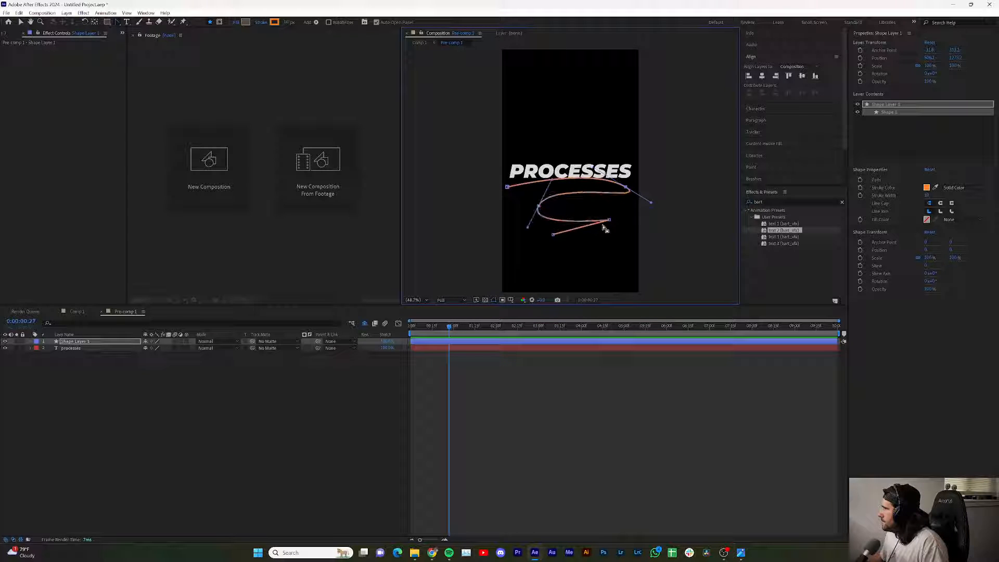
left_click_drag(609, 219, 618, 237)
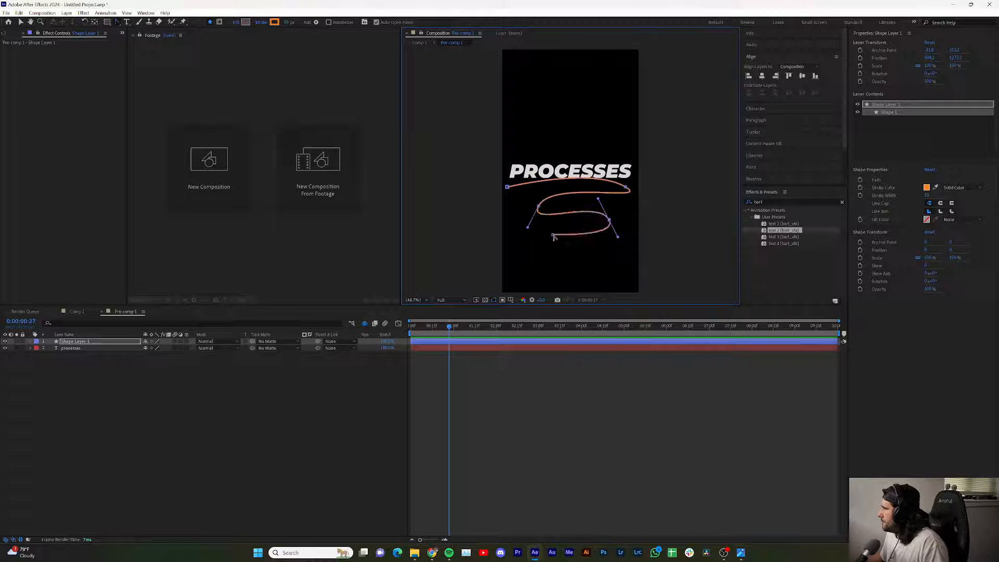
left_click_drag(553, 235, 574, 235)
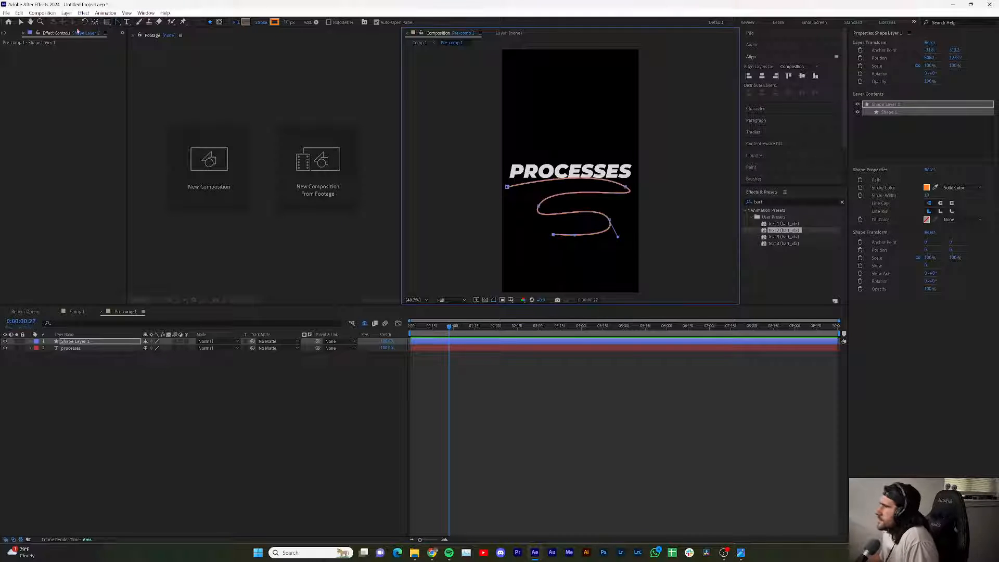
- Reposition the scribble's points and curve handles so its loops become wider and flatter under the PROCESSES text
left_click(21, 22)
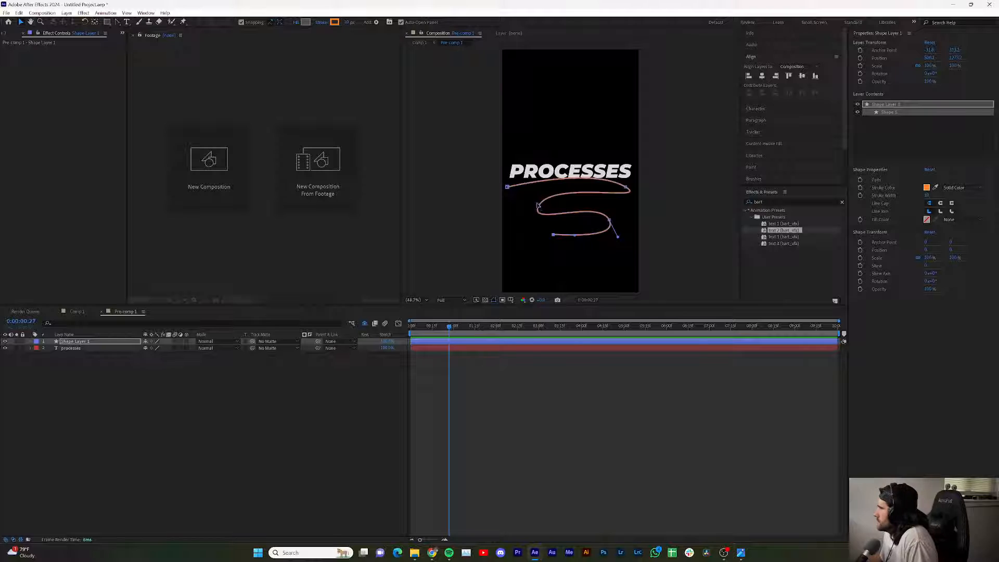
left_click_drag(538, 208, 538, 199)
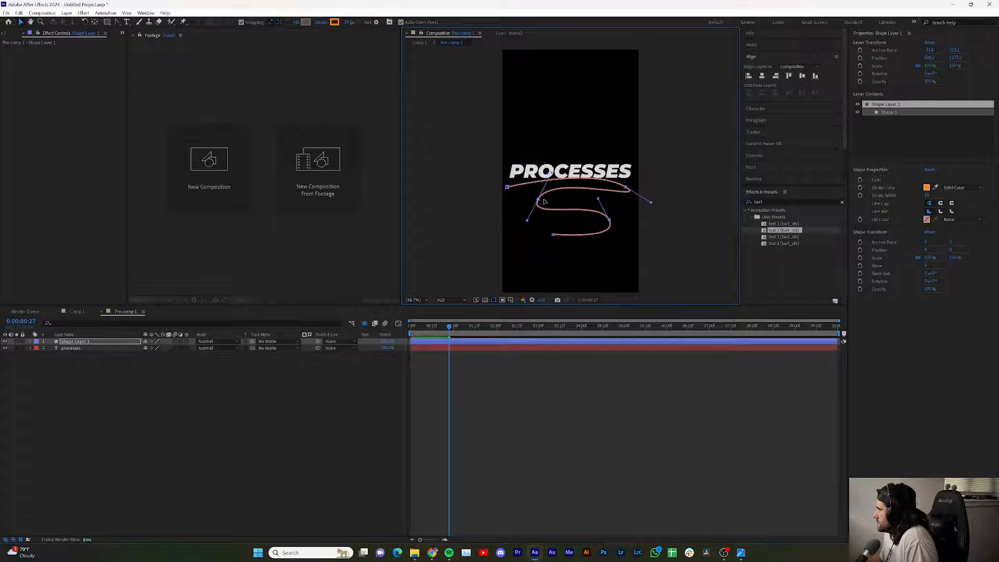
left_click_drag(650, 203, 641, 193)
left_click_drag(528, 223, 525, 198)
mouse_move(599, 200)
left_mouse_down()
mouse_move(615, 211)
mouse_move(615, 235)
mouse_move(608, 200)
mouse_move(596, 196)
mouse_move(600, 207)
left_mouse_up()
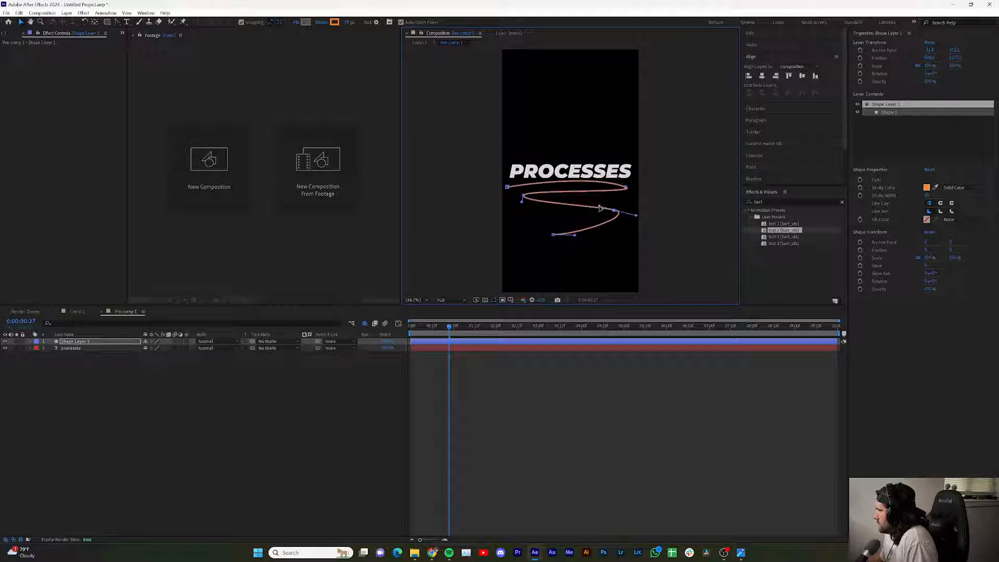
- Switch to the reel in the browser and capture the PROCESSES text with its orange scribble using Snipping Tool
mouse_move(432, 552)
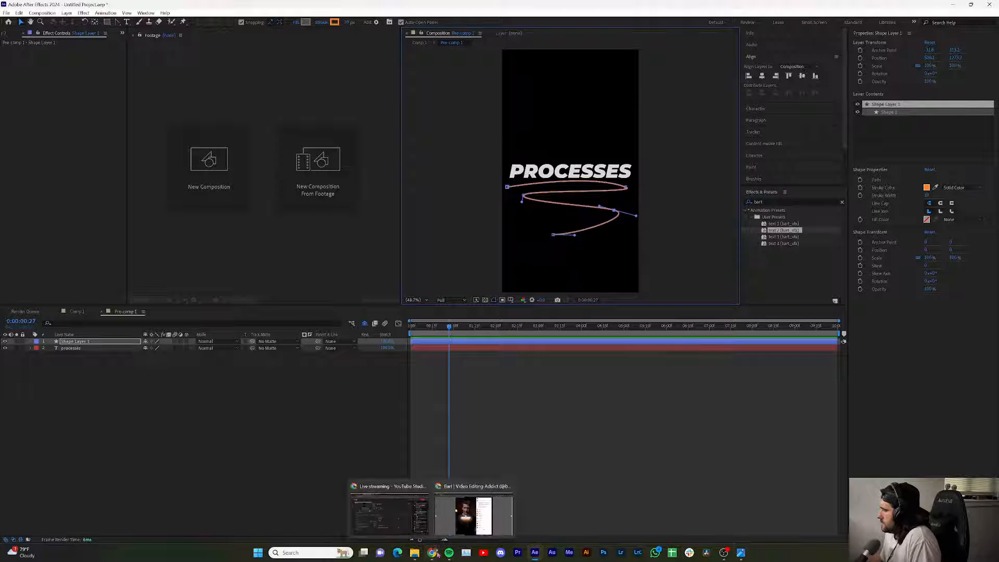
left_click(474, 508)
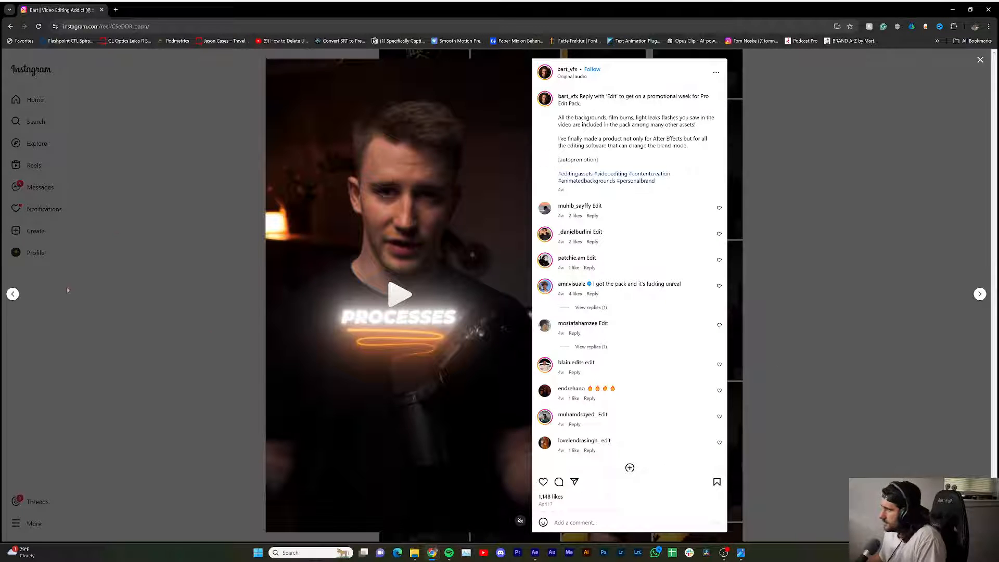
left_click(285, 553)
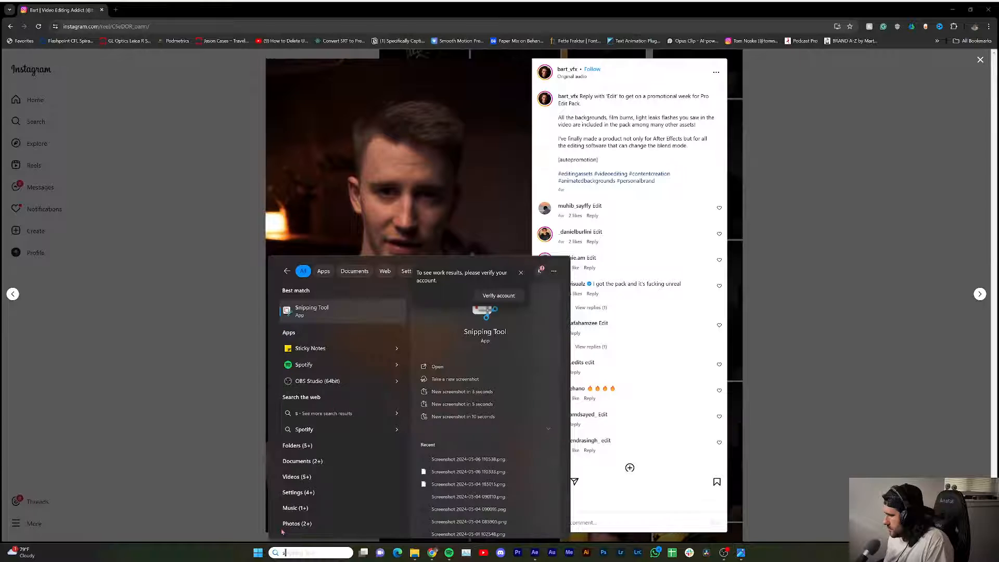
key("BackSpace")
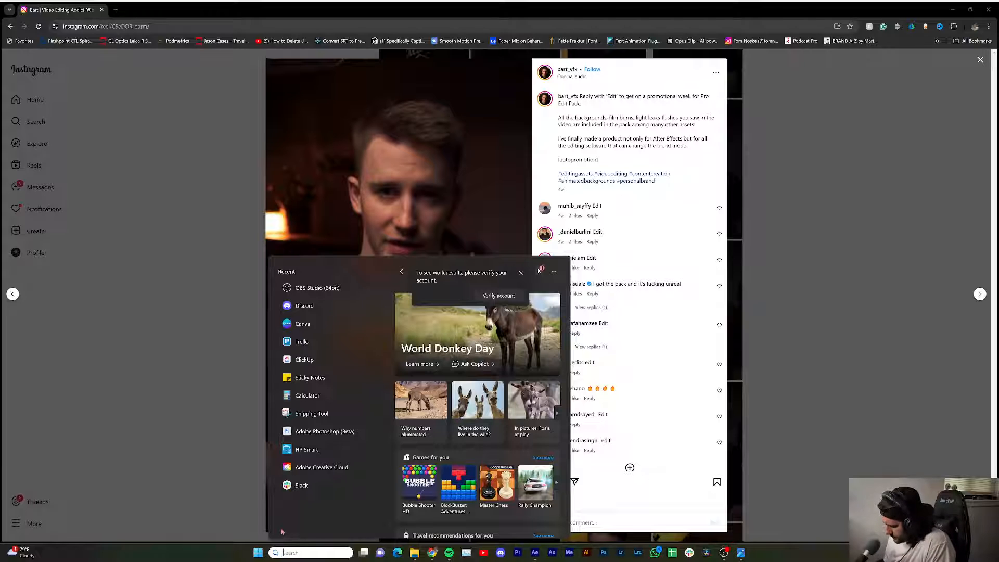
type("snip")
key("Return")
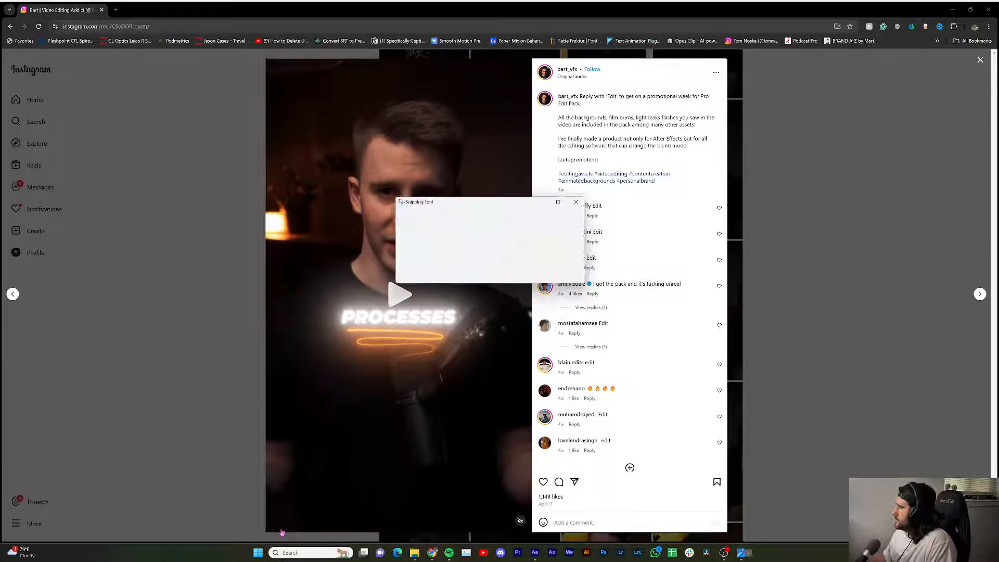
left_click(411, 218)
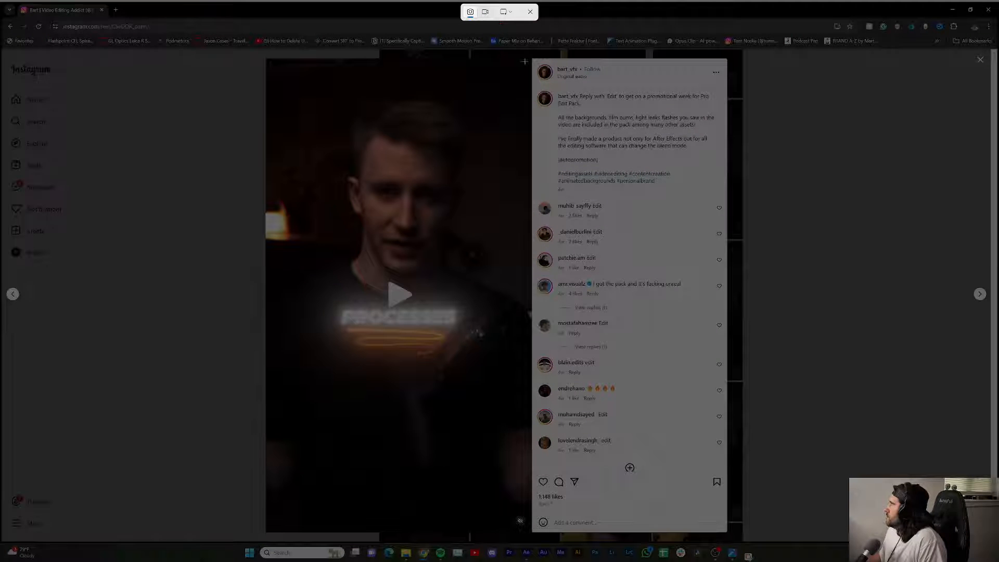
left_click_drag(331, 294, 479, 383)
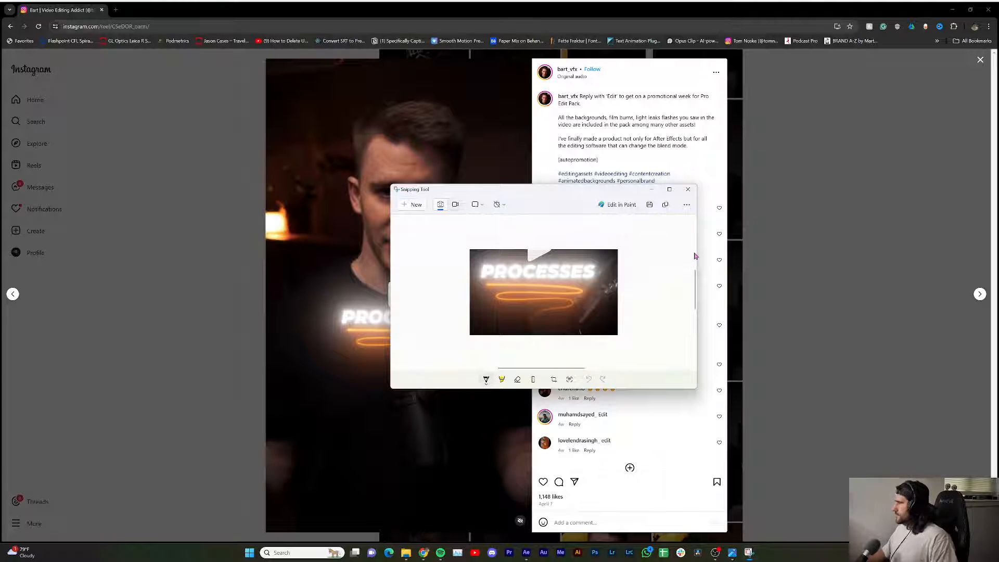
- Save the PROCESSES screenshot as a PNG in the Downloads folder and switch back to After Effects
key("ctrl+s")
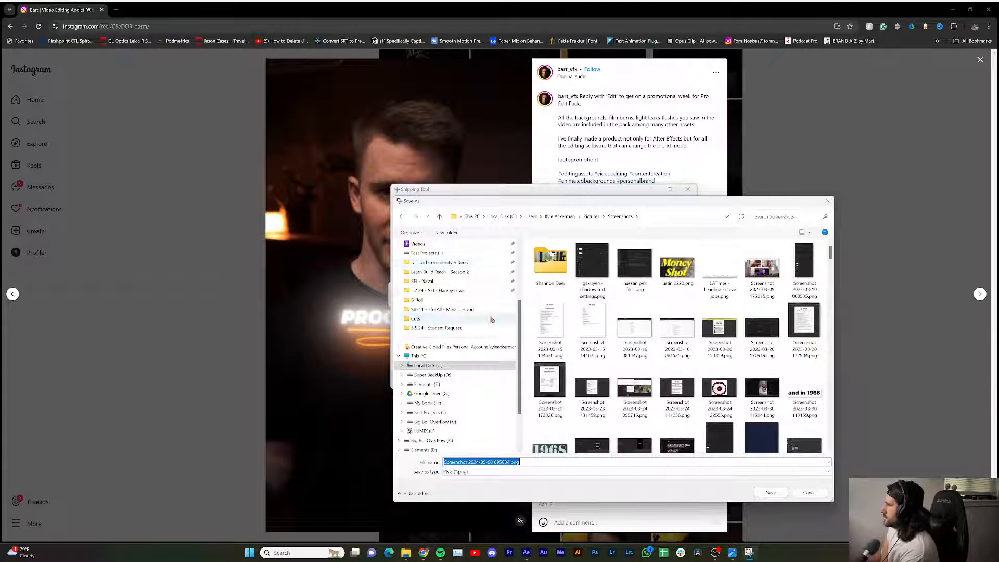
scroll(468, 294, "up", 3)
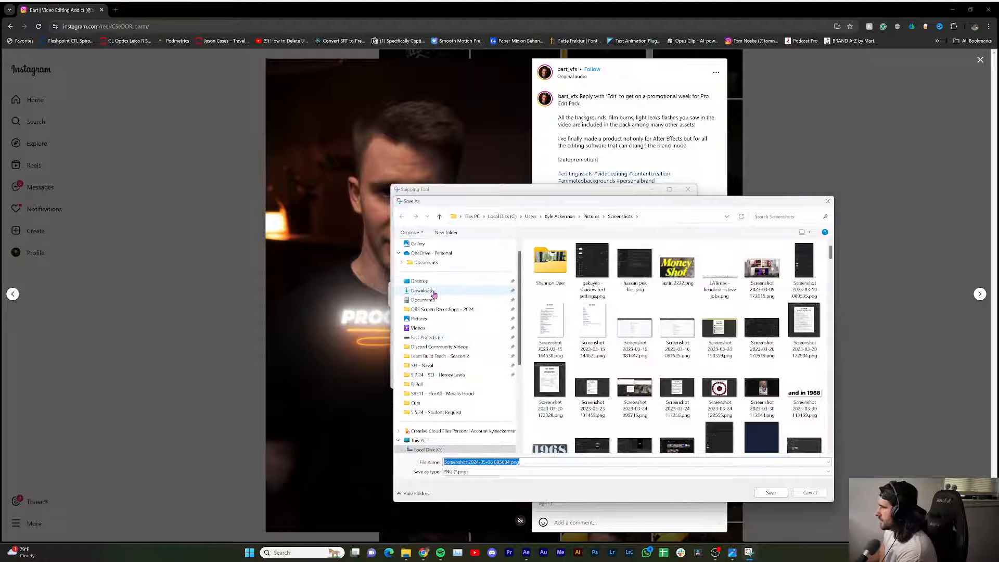
left_click(458, 290)
left_click(766, 497)
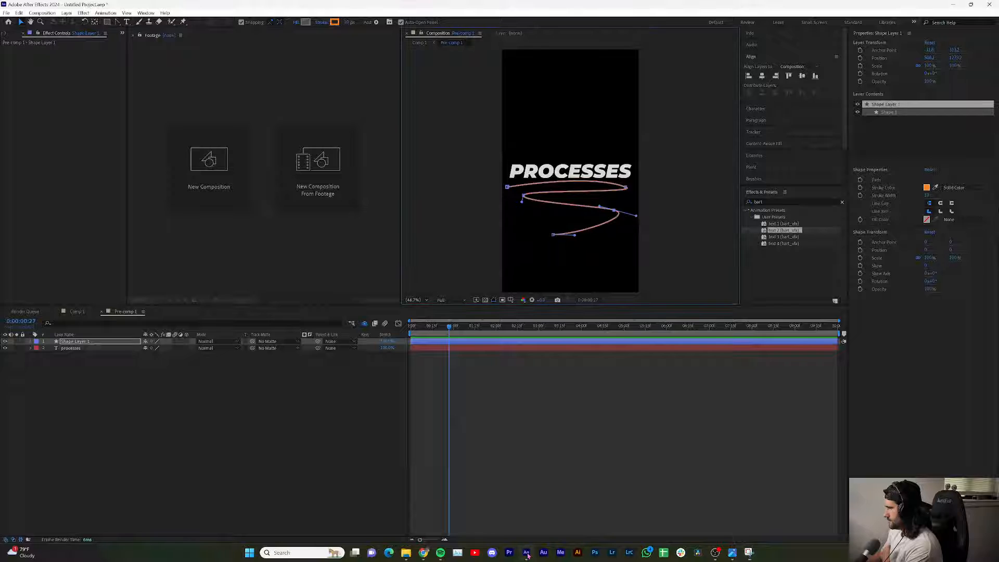
left_click(526, 552)
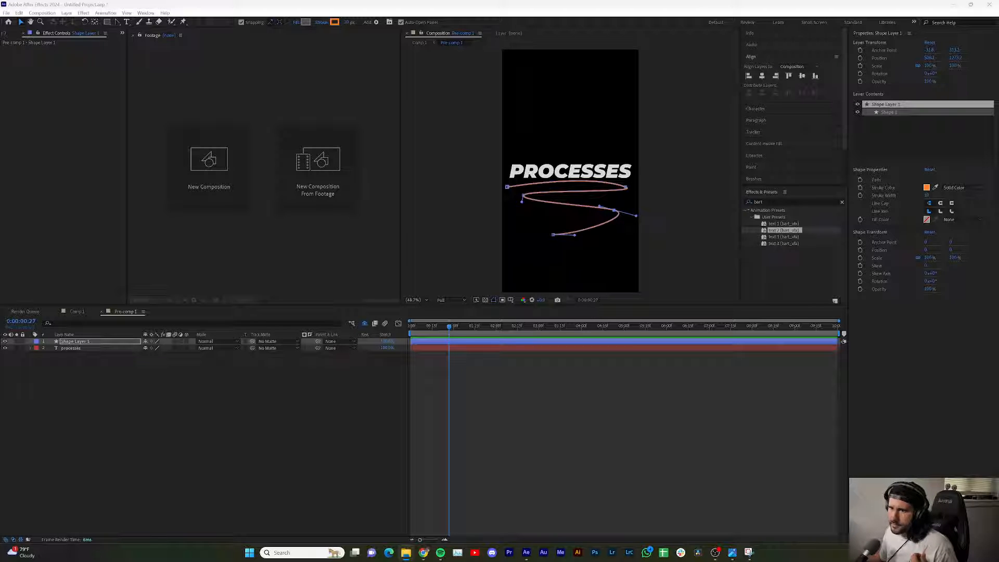
- Add the saved PROCESSES screenshot to Pre-comp 1 as a layer and enlarge it until its lettering roughly matches the text's size
left_click_drag(1, 364, 325, 433)
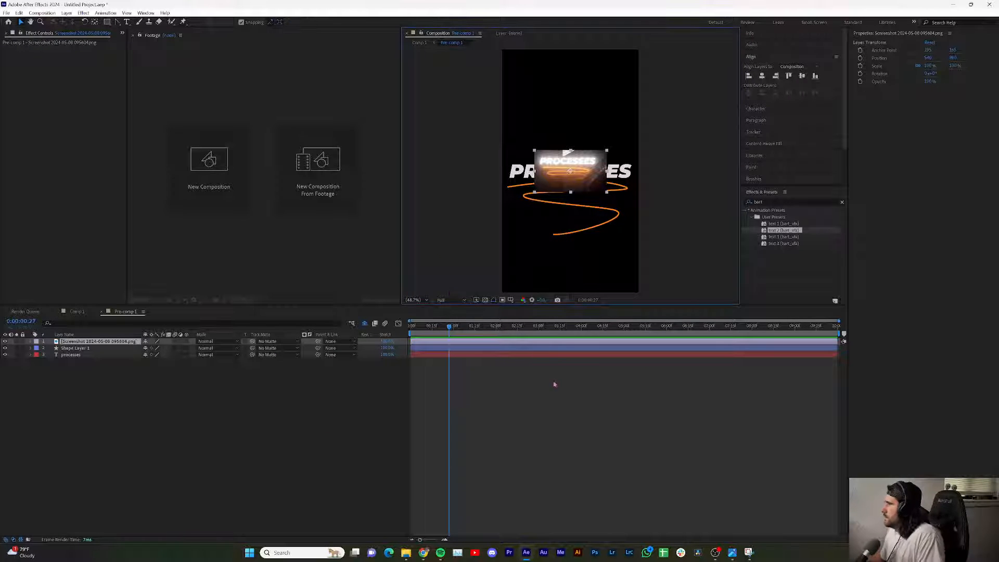
key("s")
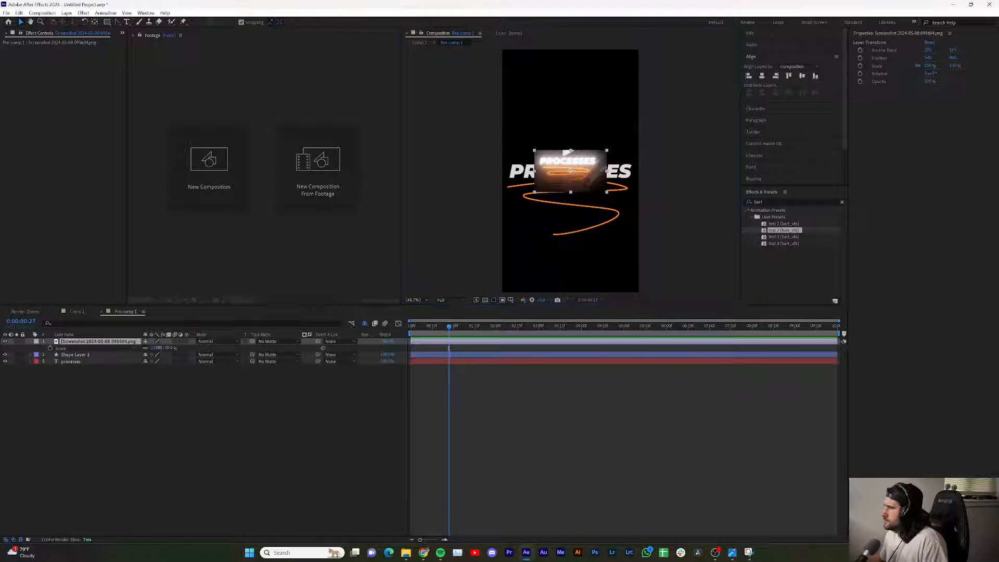
left_click_drag(154, 348, 255, 342)
- Align the screenshot with the PROCESSES text, fine-tune its scale to about 229%, and place it beneath the other layers
key("p")
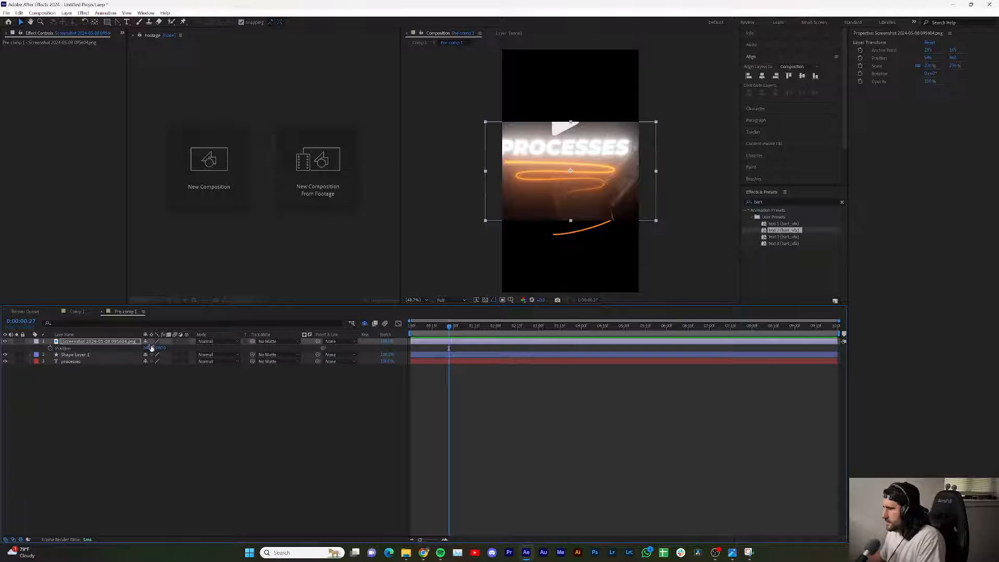
left_click_drag(151, 347, 260, 327)
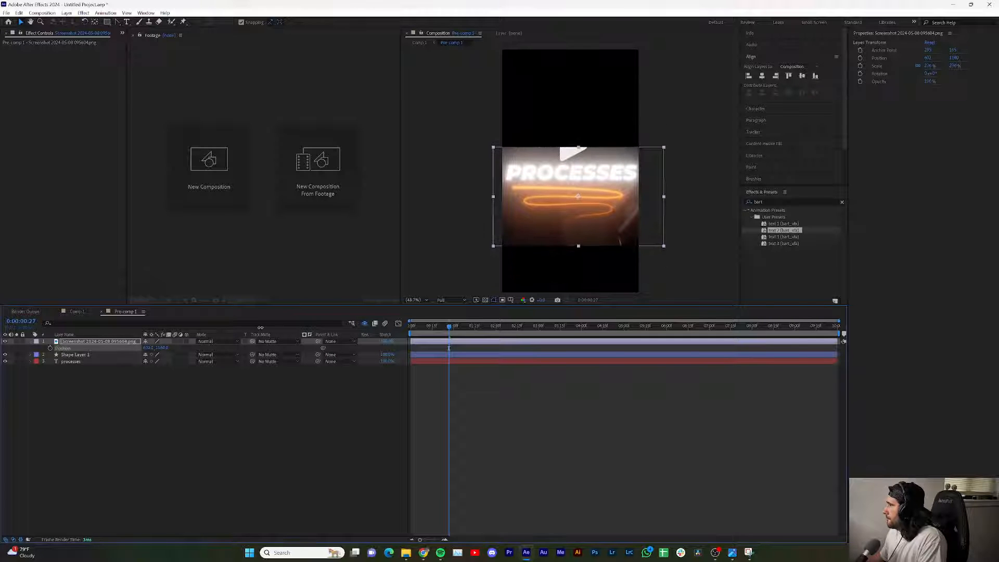
key("s")
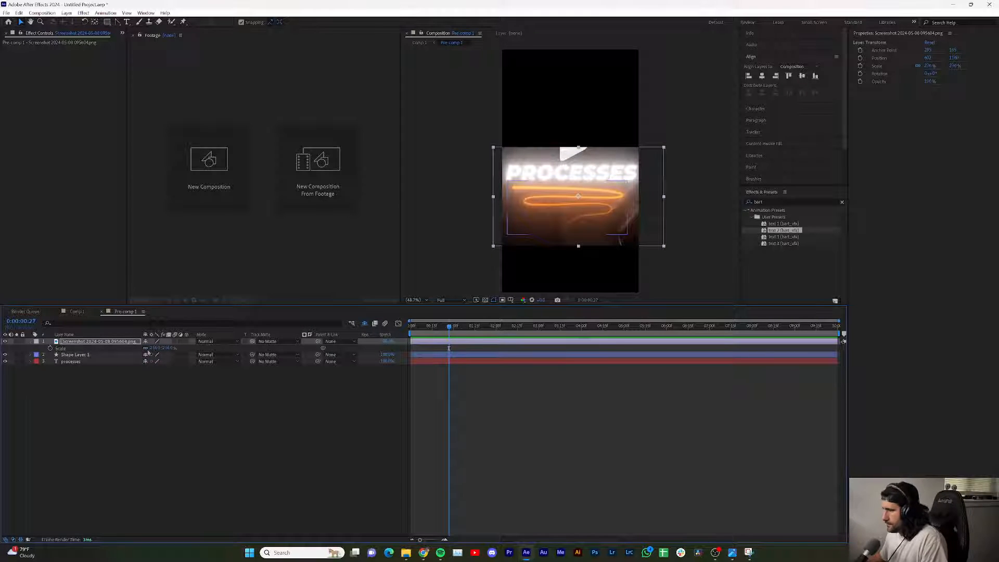
left_click_drag(156, 347, 153, 348)
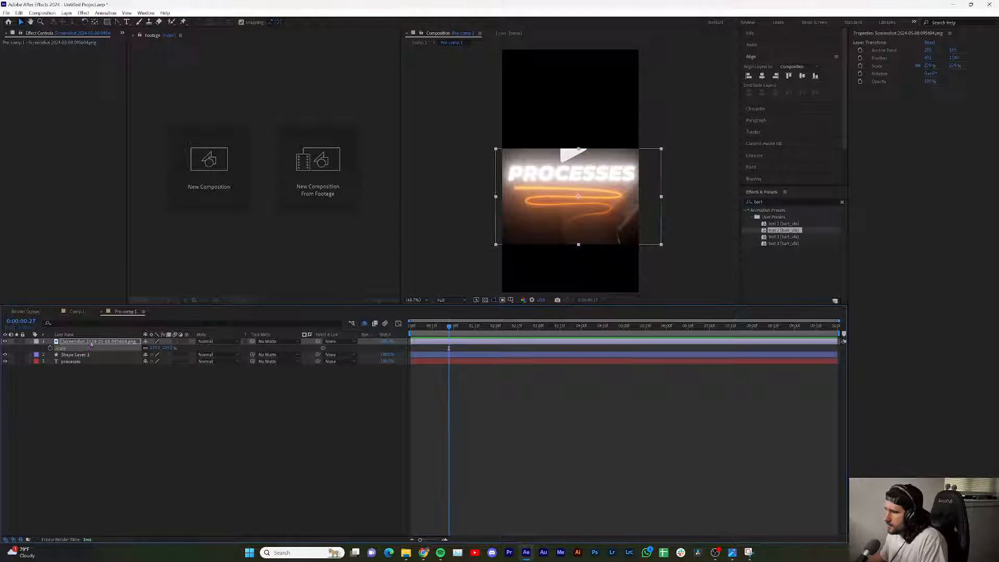
left_click_drag(90, 344, 116, 375)
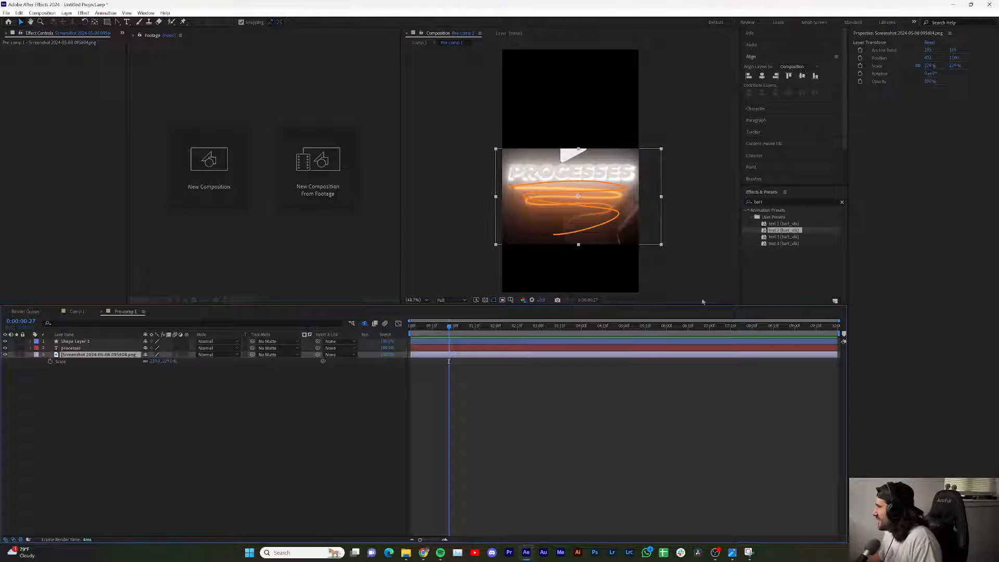
- Delete the old orange scribble shape layer from Pre-comp 1
left_click(79, 349)
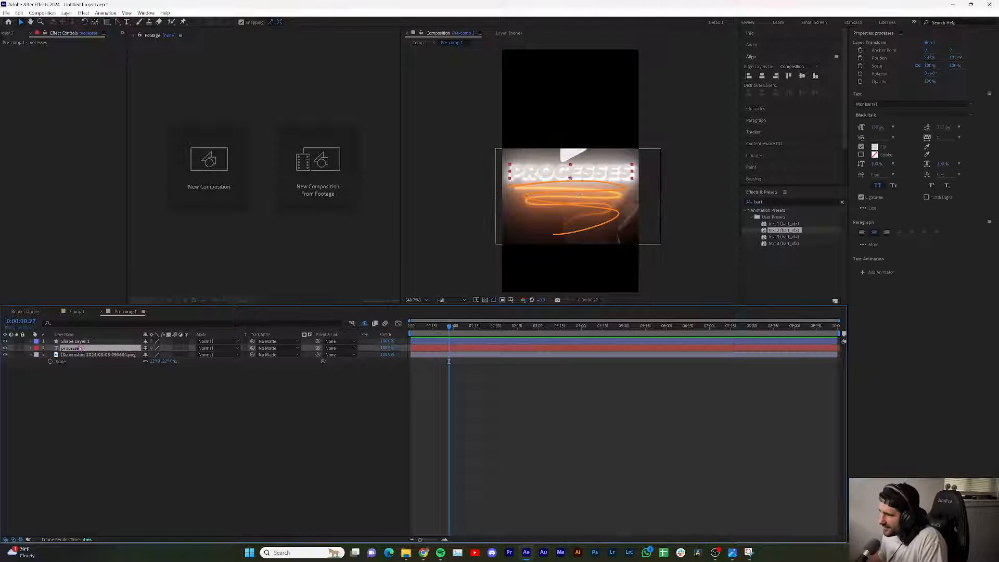
left_click(74, 341)
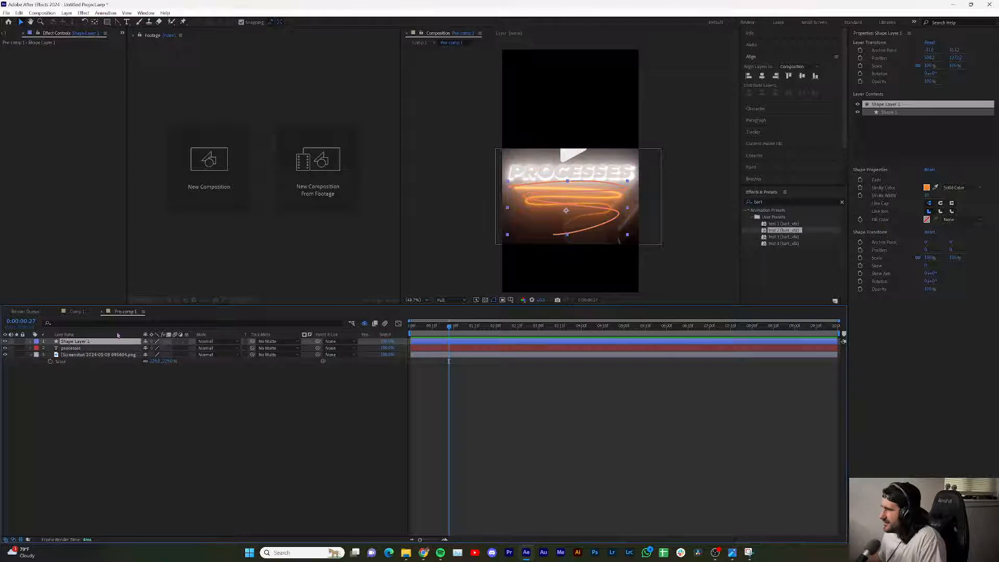
left_click(525, 200)
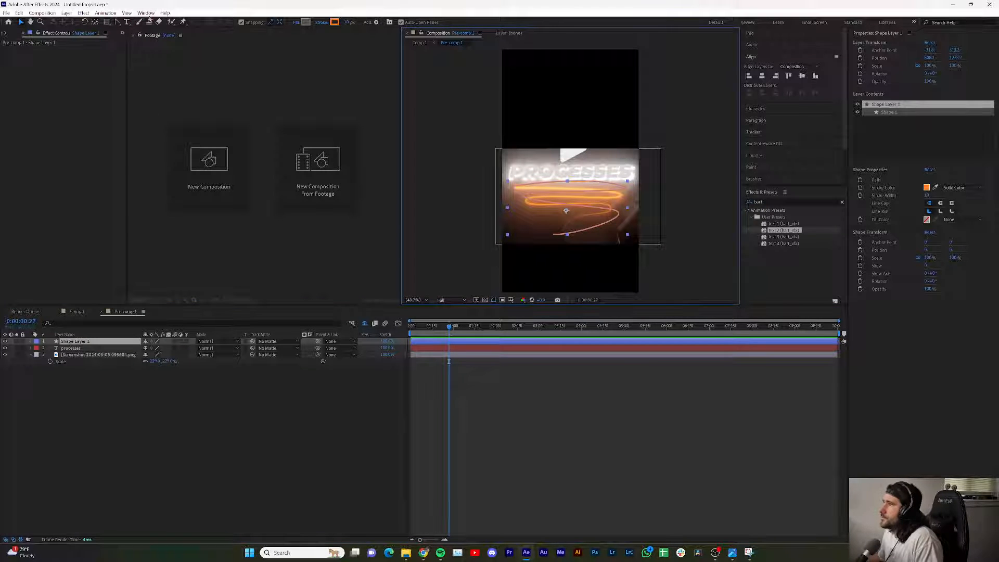
left_click(117, 22)
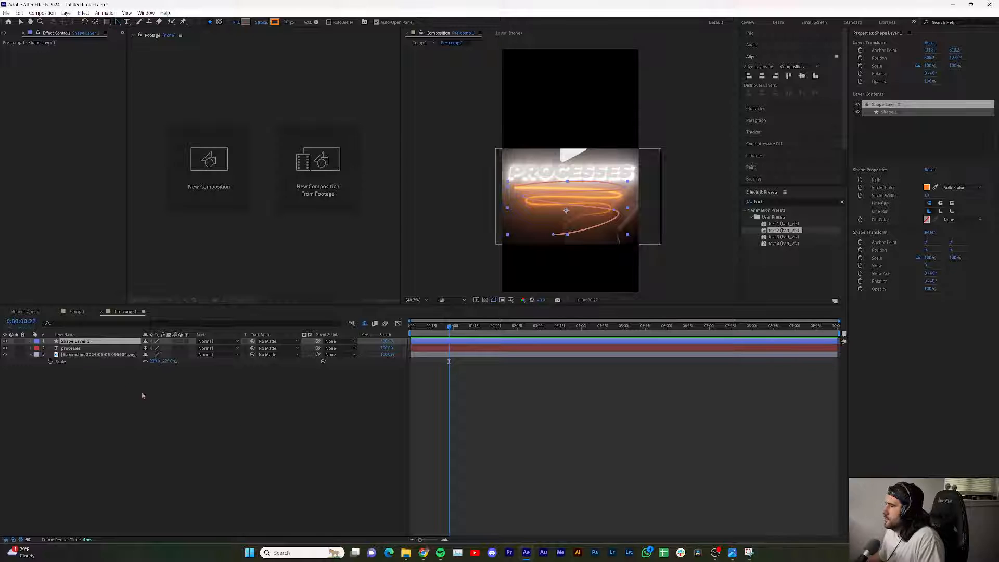
left_click(31, 341)
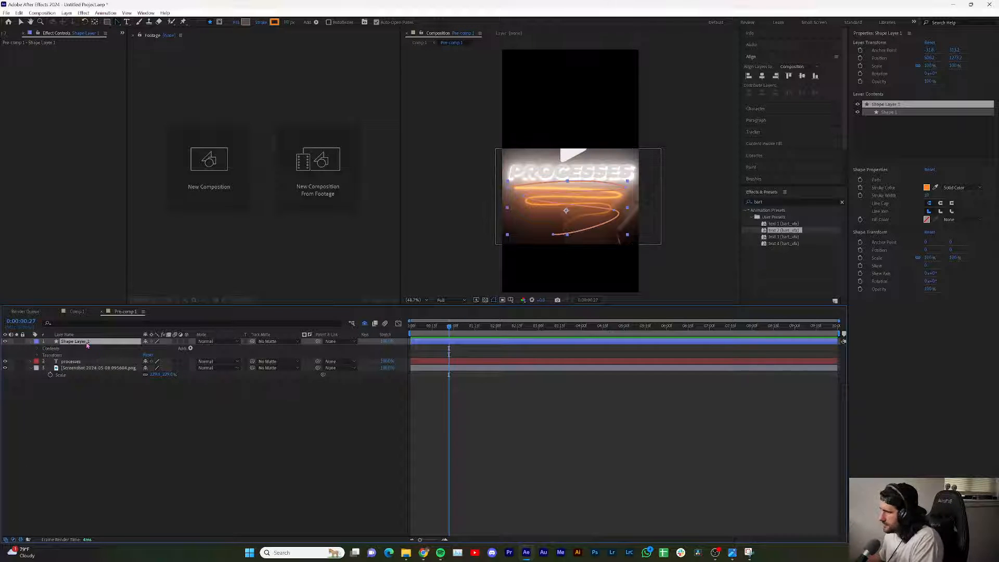
key("Delete")
- Trace the screenshot's orange underline with the Pen tool as an open zigzag from its upper starting end to the lower tail
left_click(119, 22)
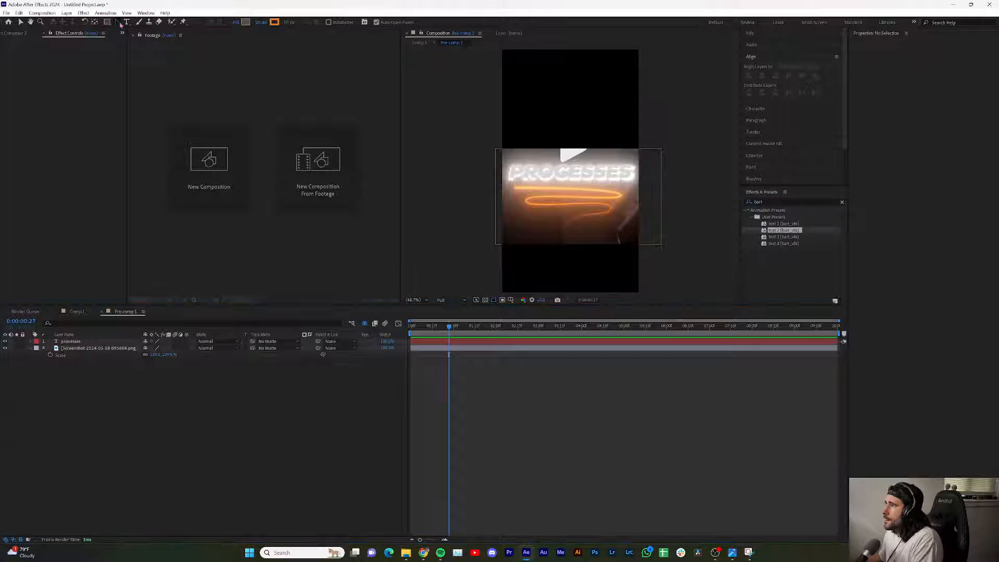
left_click(138, 22)
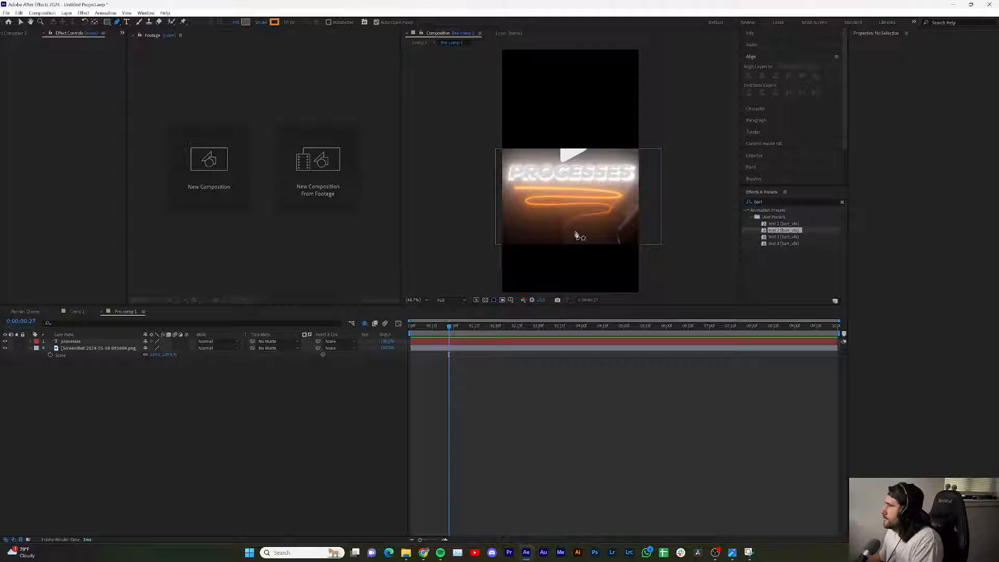
left_click(515, 189)
left_click(622, 197)
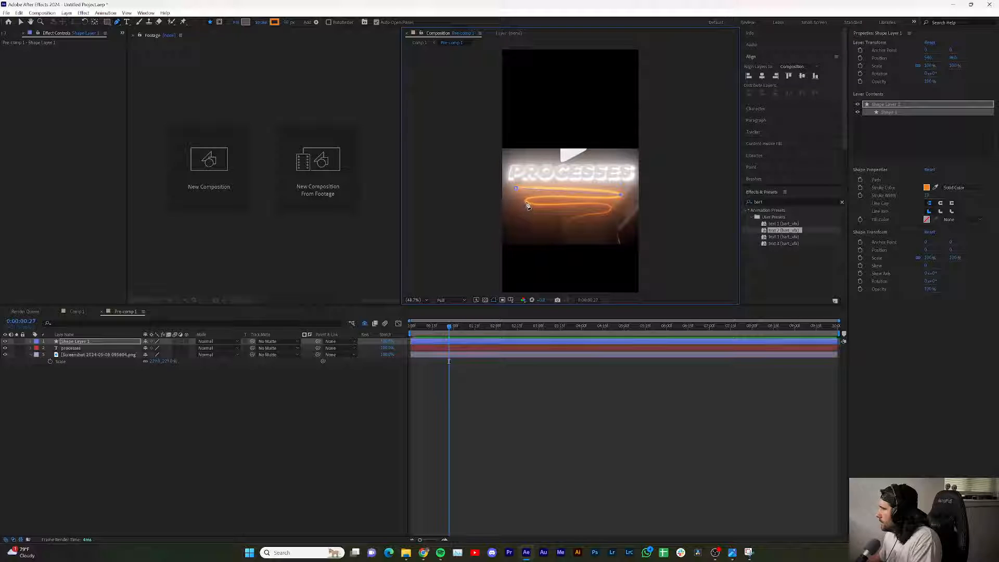
left_click(526, 202)
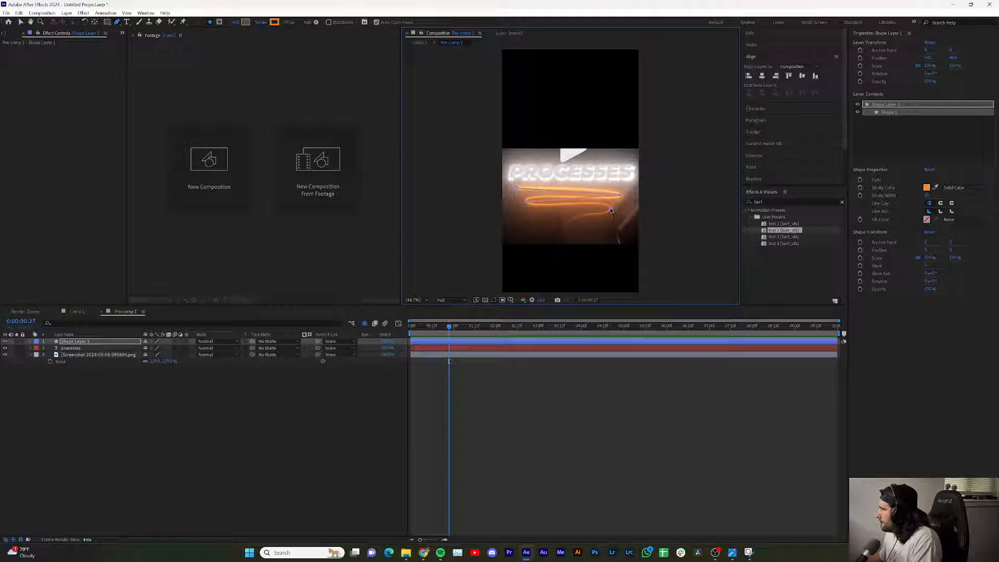
left_click(566, 227)
- Convert the new zigzag's corner points into smooth curves with the Convert Vertex tool
left_click(117, 22)
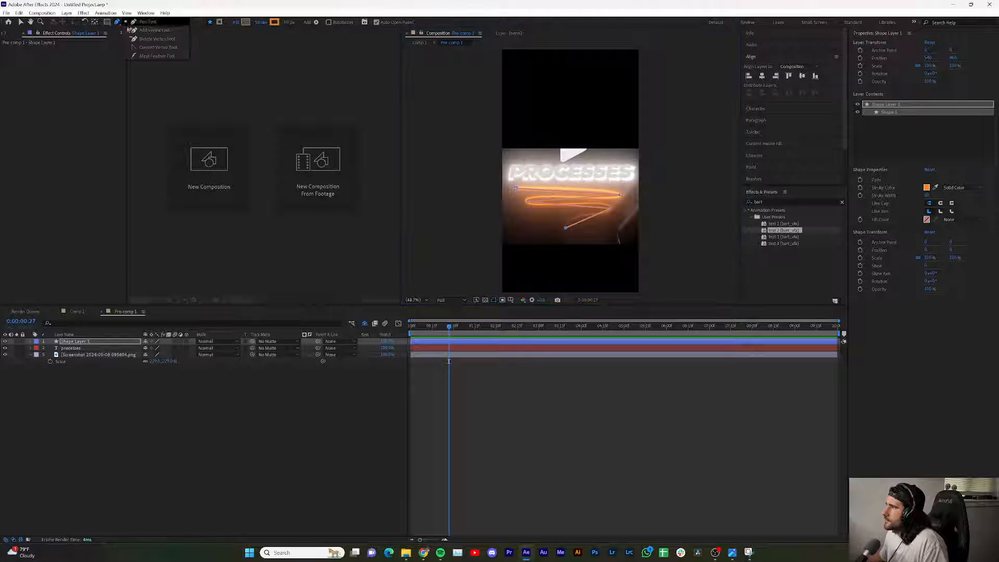
left_click(151, 48)
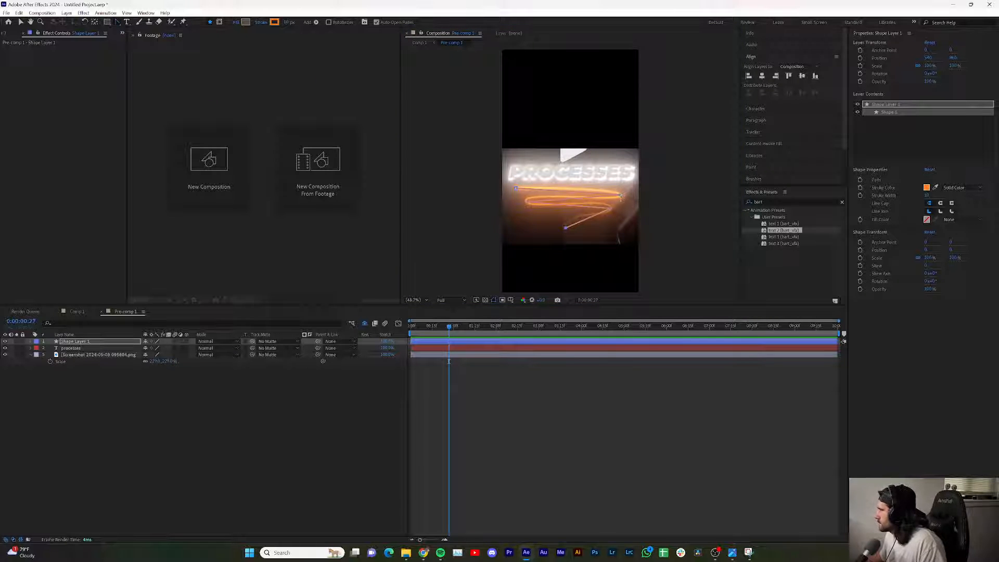
left_click_drag(620, 195, 640, 220)
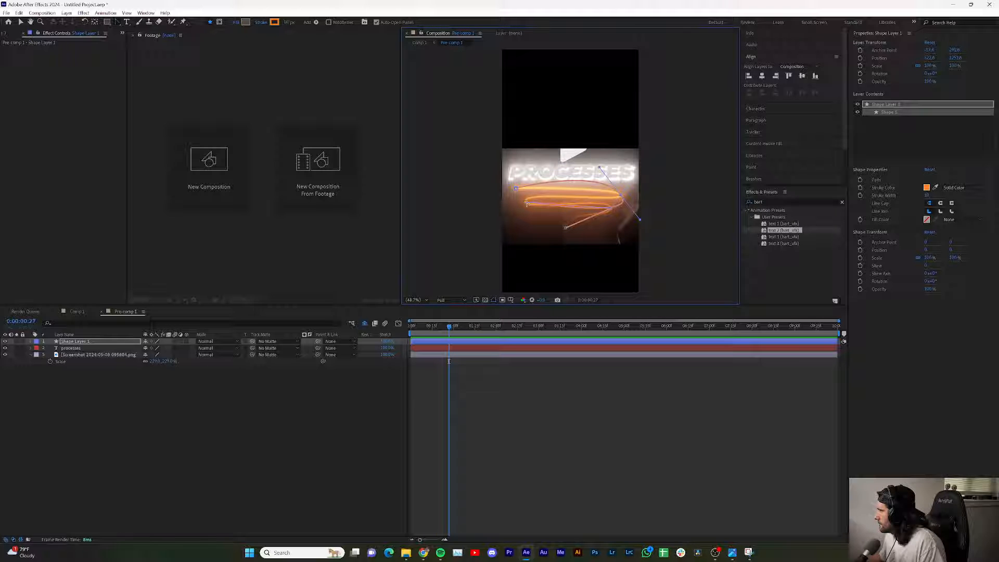
left_click_drag(527, 203, 509, 223)
mouse_move(610, 210)
left_mouse_down()
mouse_move(618, 229)
mouse_move(637, 233)
mouse_move(625, 219)
mouse_move(566, 229)
mouse_move(573, 219)
mouse_move(562, 219)
mouse_move(614, 221)
mouse_move(598, 216)
mouse_move(609, 210)
left_mouse_up()
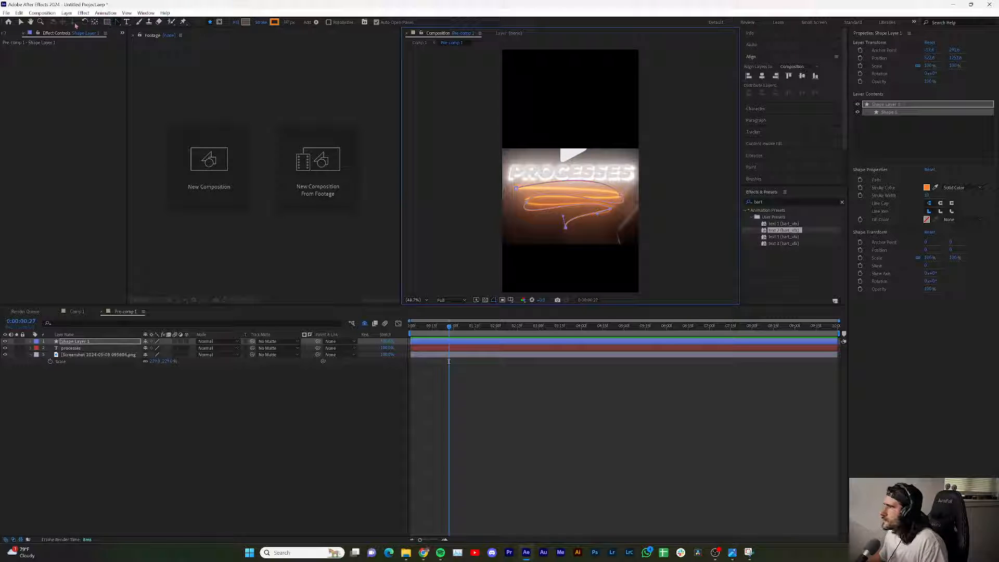
- Adjust the curve handles of the new scribble so its loops and tail follow the orange line in the screenshot
left_click(117, 23)
left_click(21, 22)
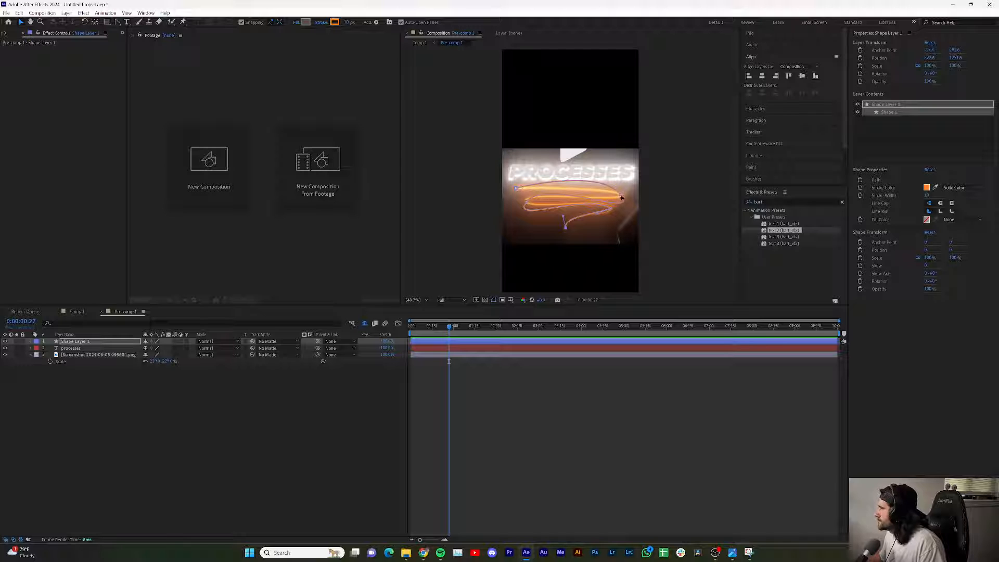
left_click_drag(620, 205, 620, 187)
left_click_drag(622, 229, 621, 205)
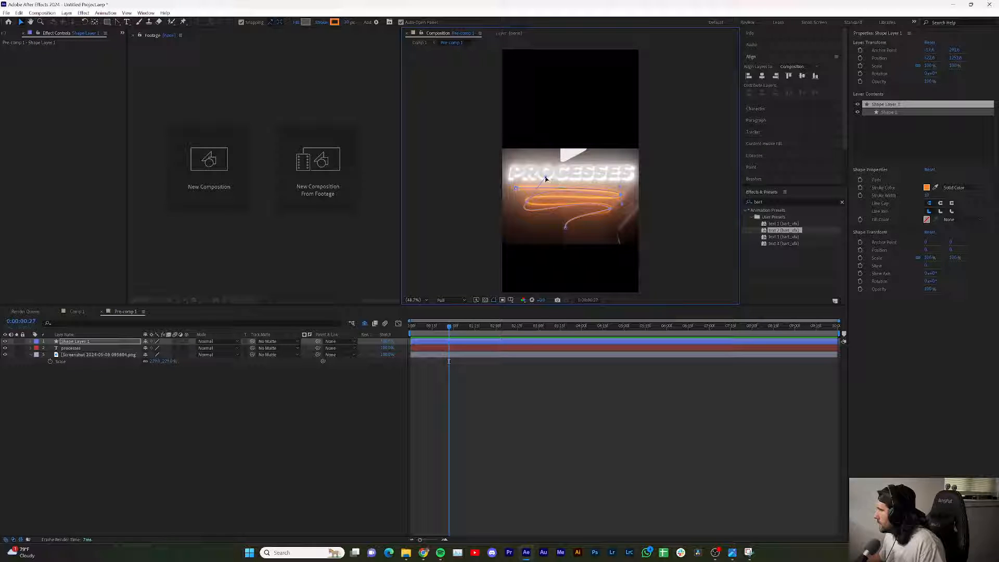
left_click_drag(545, 178, 524, 188)
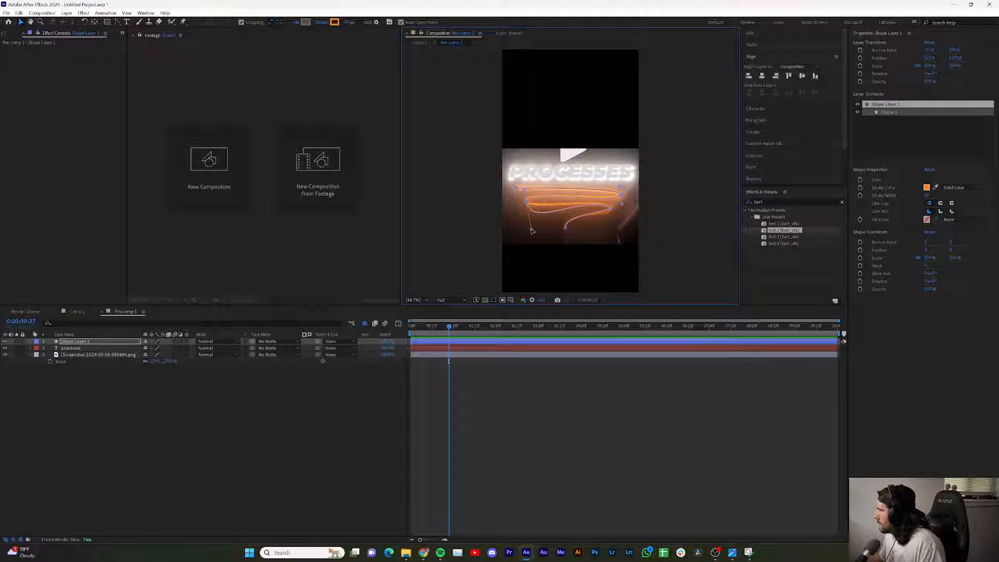
left_click_drag(532, 230, 533, 214)
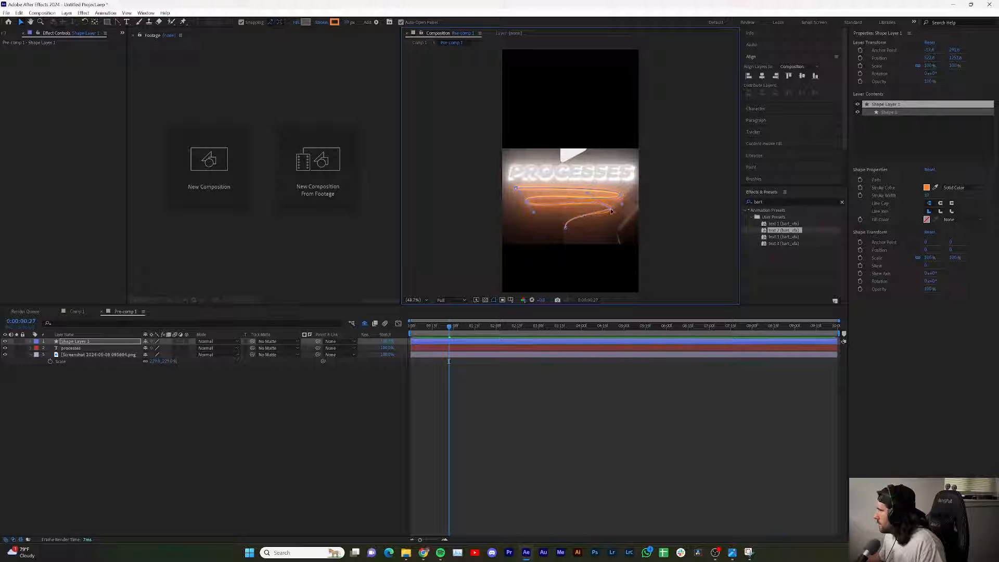
left_click_drag(596, 217, 602, 217)
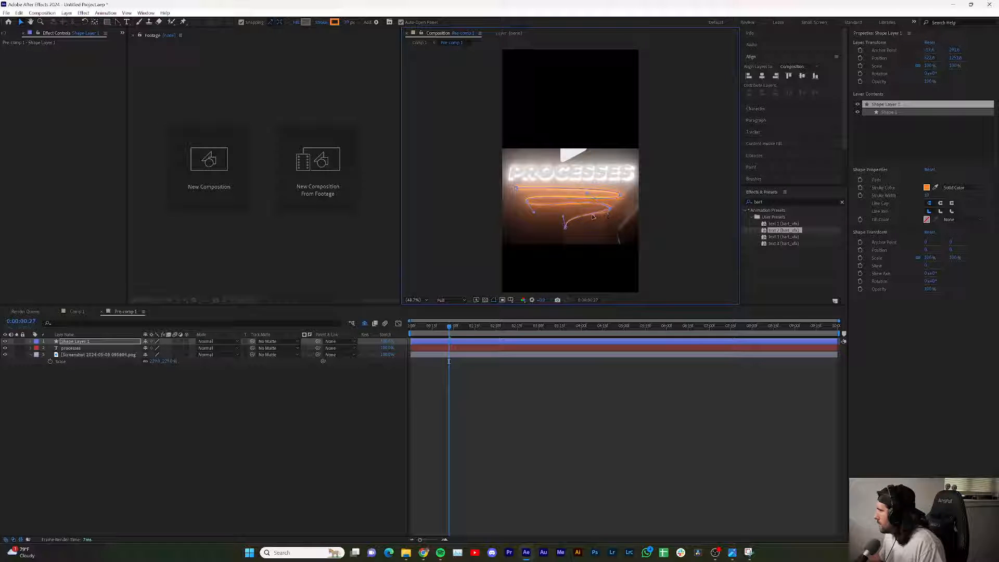
mouse_move(587, 194)
left_mouse_down()
mouse_move(612, 196)
mouse_move(605, 221)
mouse_move(556, 214)
left_mouse_up()
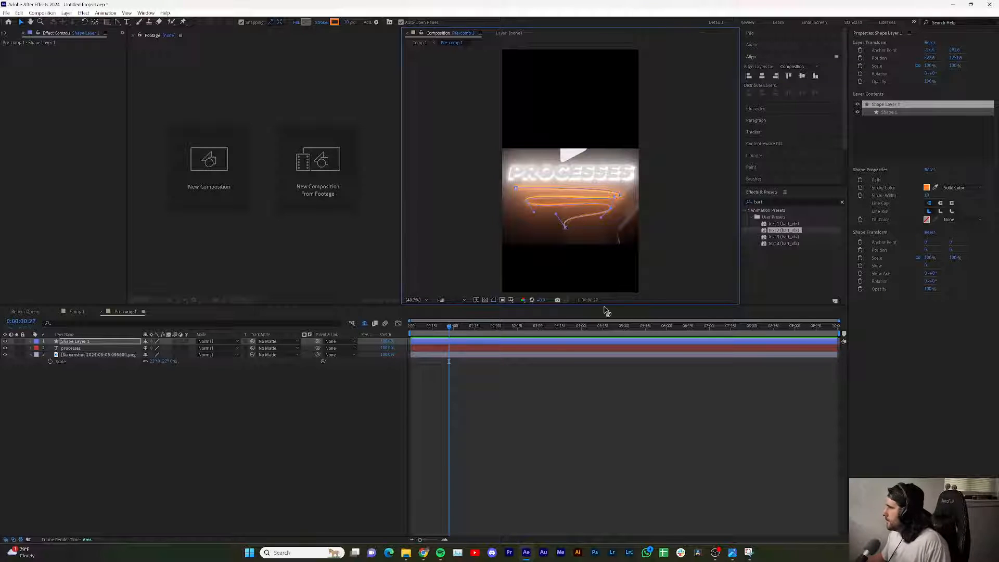
- Lower the opacity of the screenshot layer so the reference sits dimmed behind the text and scribble
left_click(112, 358)
key("t")
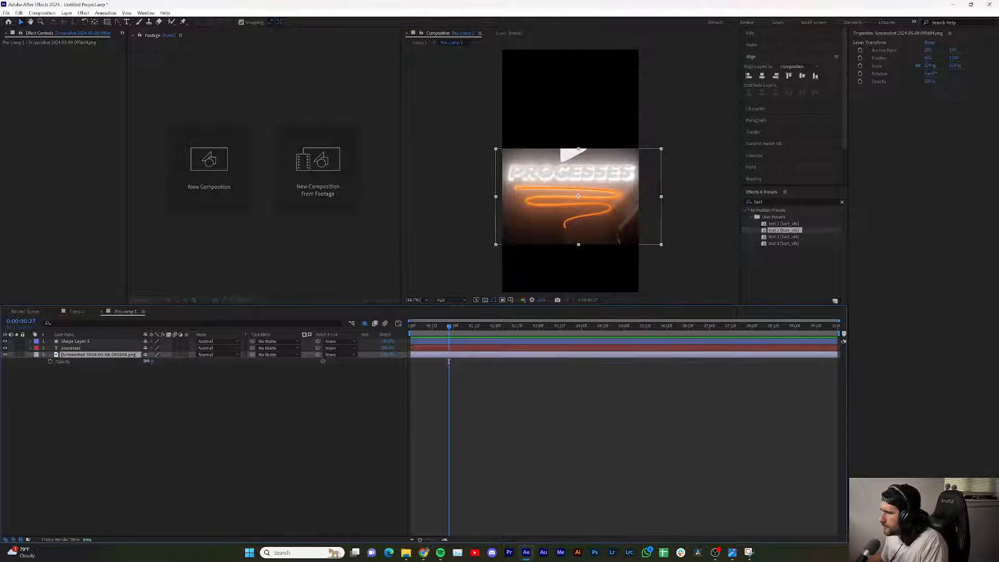
left_click_drag(148, 361, 126, 360)
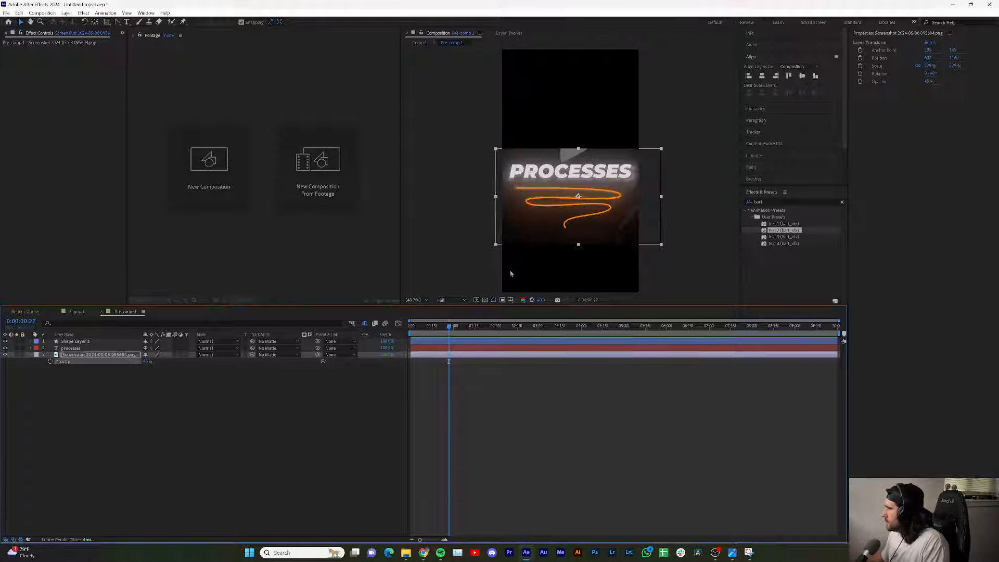
- Adjust the end length and end width of the scribble's stroke taper so its tail thins out
left_click(76, 341)
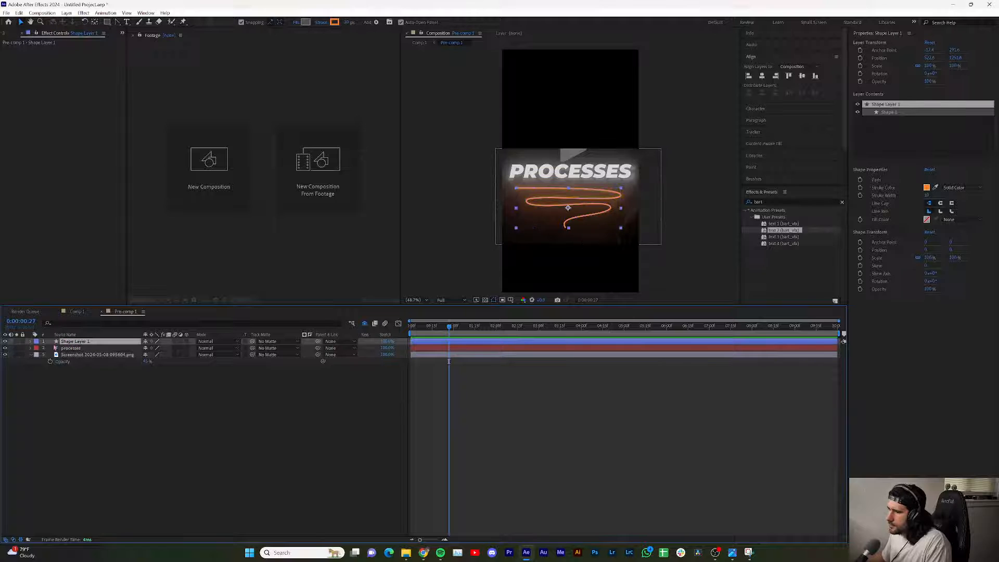
left_click(30, 342)
left_click(44, 349)
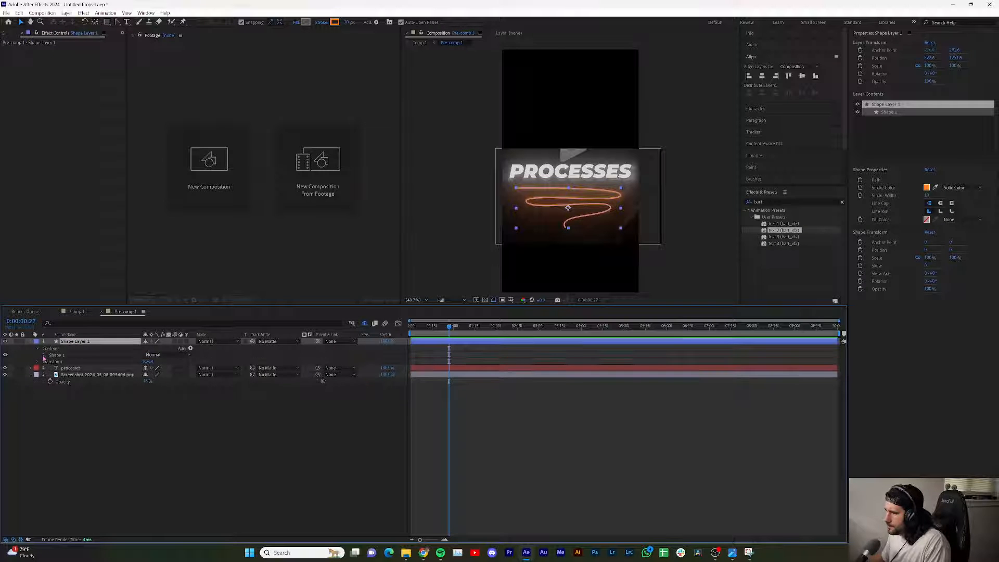
left_click(45, 355)
left_click(51, 369)
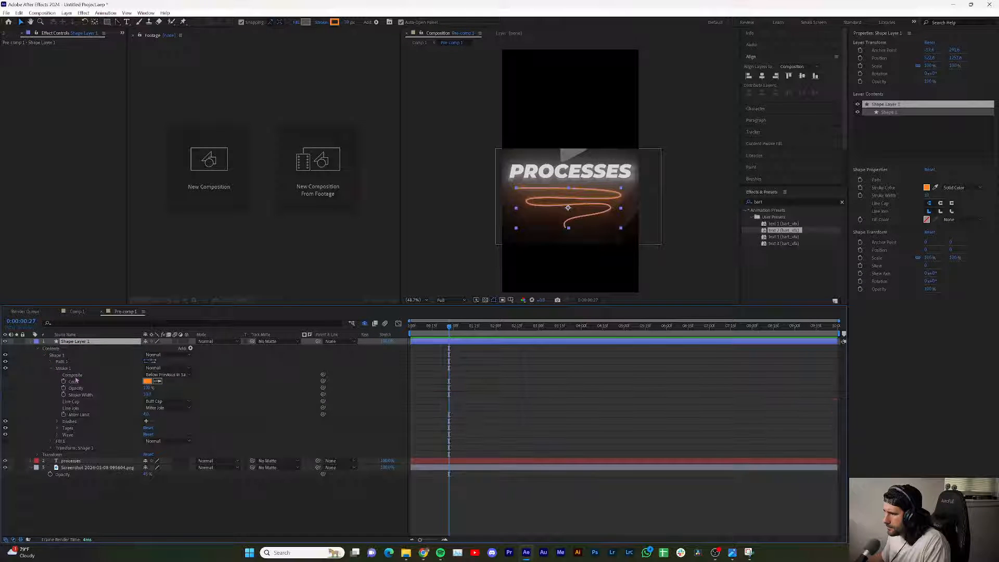
left_click(57, 431)
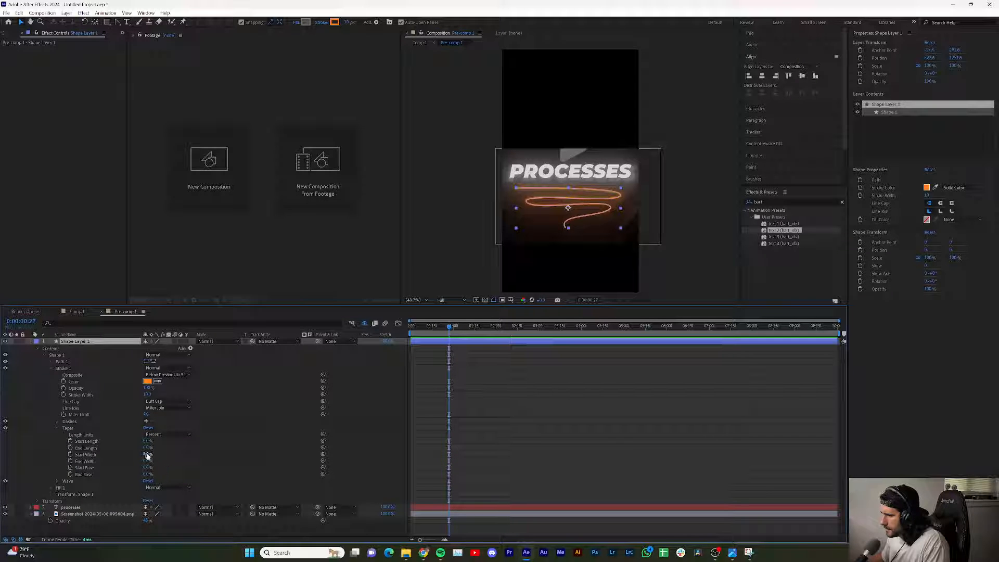
mouse_move(148, 447)
left_mouse_down()
mouse_move(164, 444)
mouse_move(147, 441)
mouse_move(177, 456)
mouse_move(251, 443)
left_mouse_up()
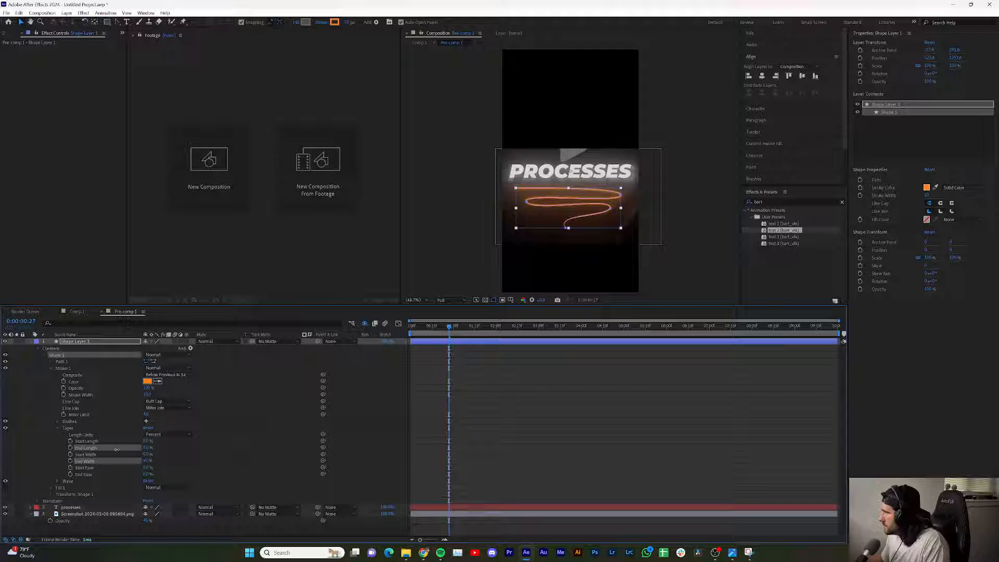
left_click_drag(141, 446, 136, 447)
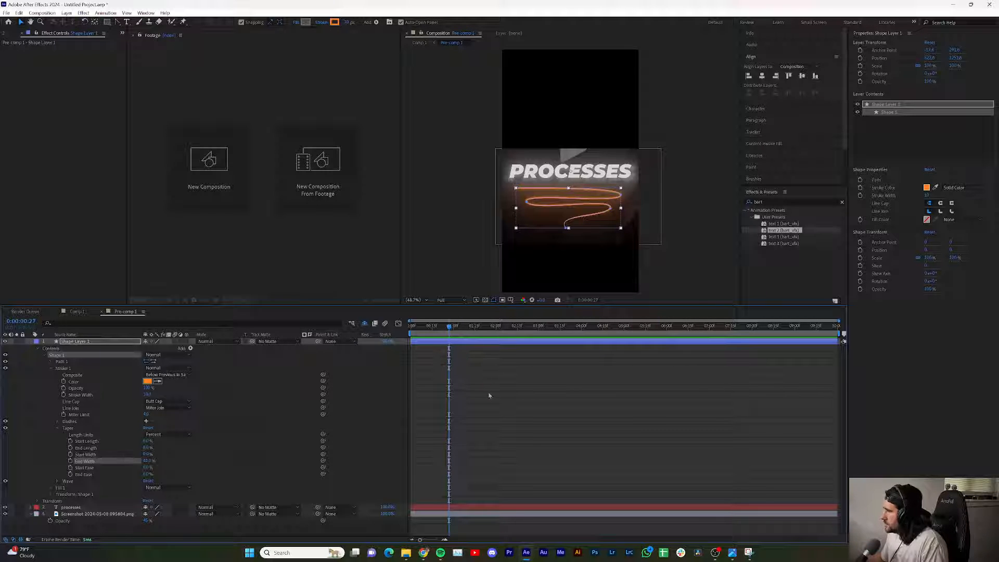
- Add a Trim Paths operator to the scribble's shape with the current time at frame 7, and expand its properties
left_click_drag(449, 326, 422, 330)
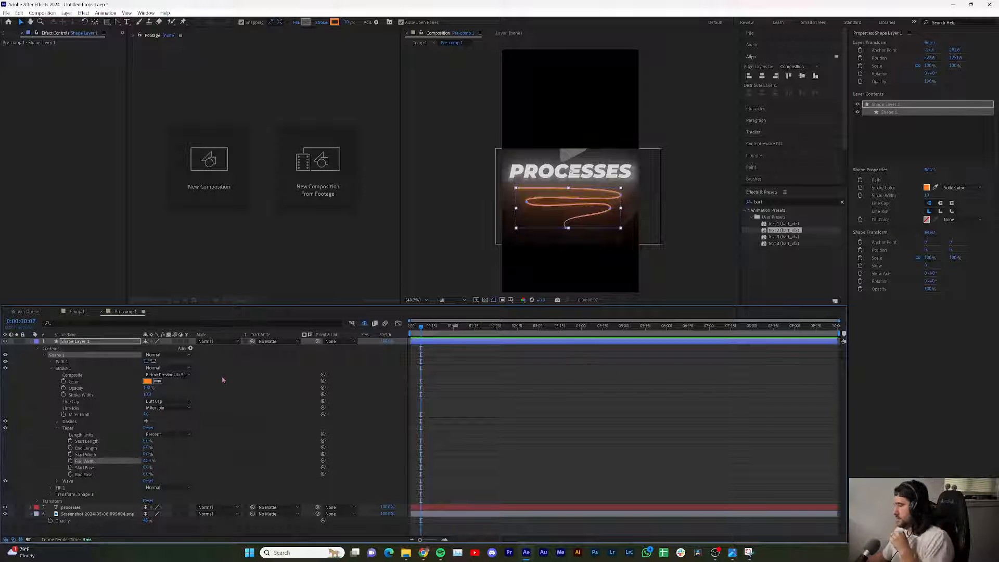
left_click(191, 349)
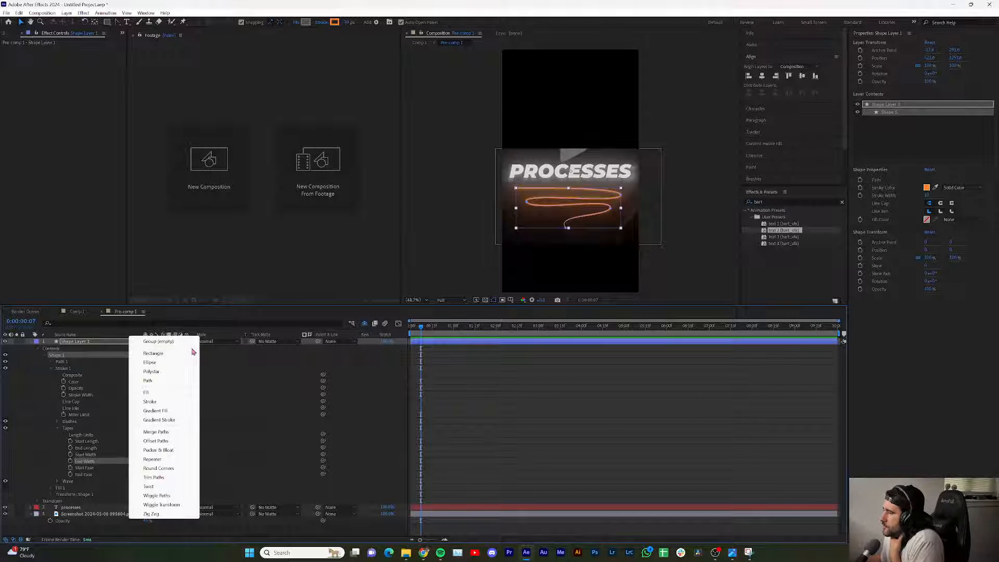
left_click(174, 477)
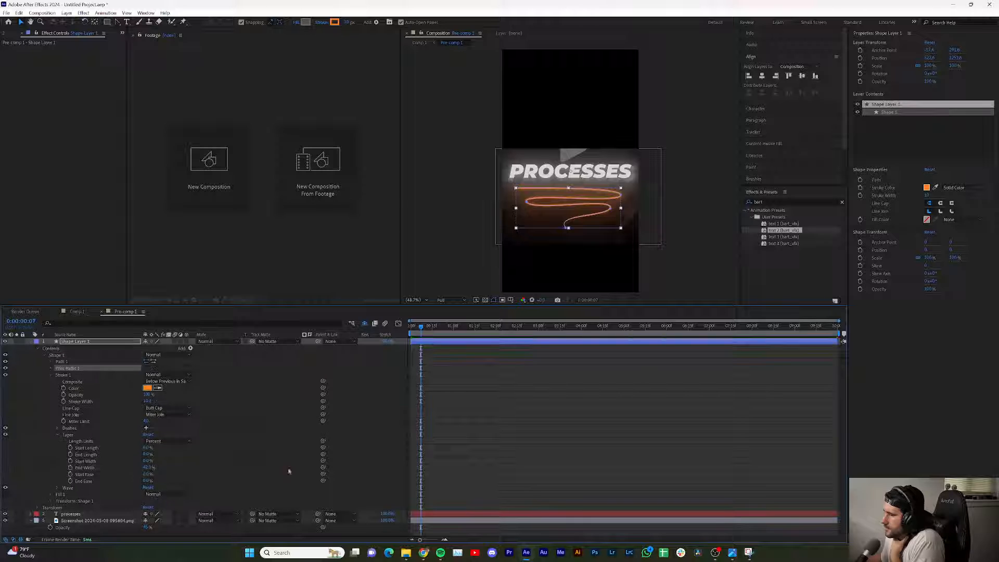
left_click(51, 368)
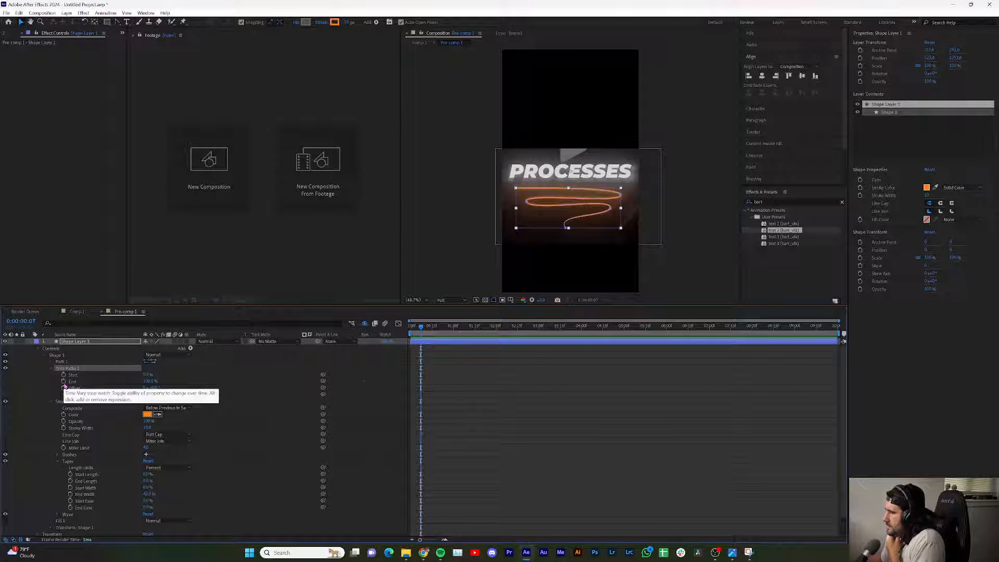
- Keyframe the Trim Paths End from 0% at frame 0 to 100% at frame 7 so the scribble draws on
left_click(63, 381)
left_click_drag(424, 329, 411, 329)
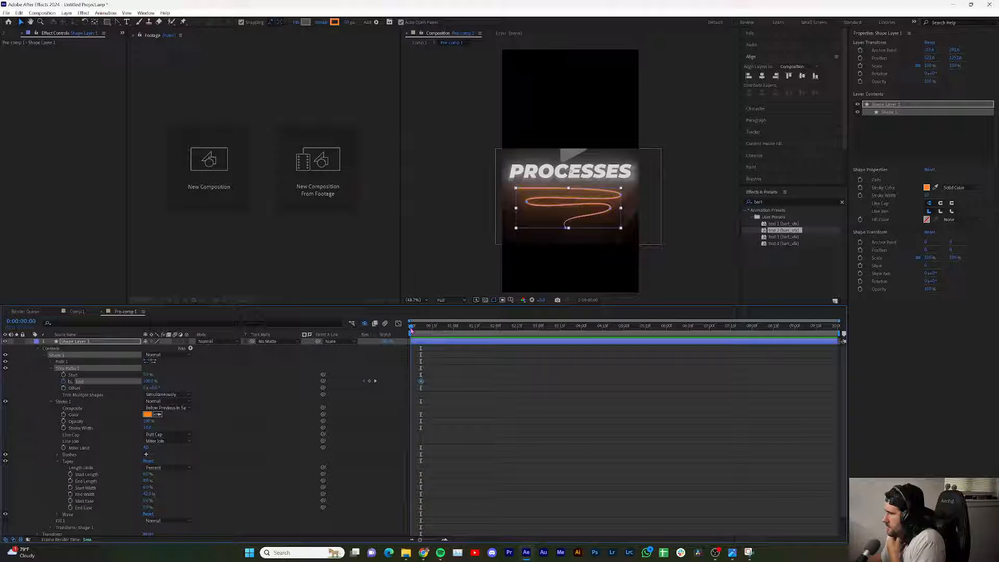
left_click(369, 381)
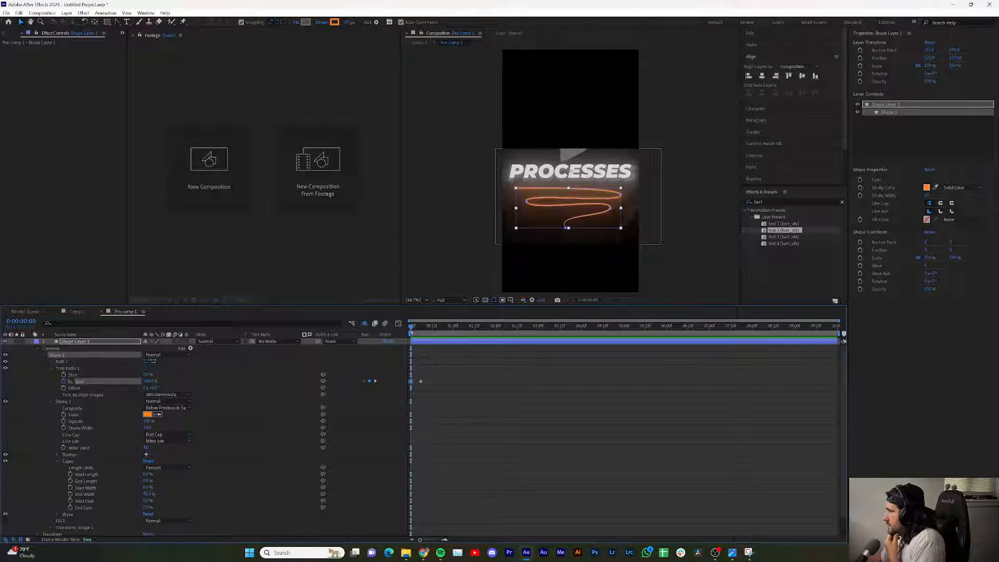
mouse_move(411, 327)
left_mouse_down()
mouse_move(420, 327)
mouse_move(411, 330)
left_mouse_up()
left_click_drag(149, 380, 111, 384)
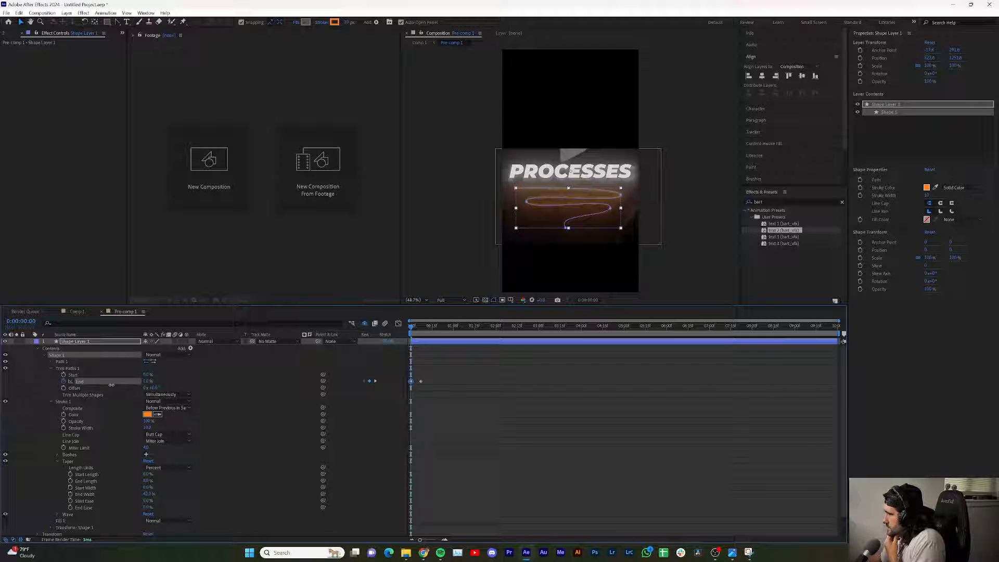
- Ease both End keyframes and reshape their speed graph to peak early with a long slowdown, and preview the draw-on
left_click_drag(406, 370, 423, 401)
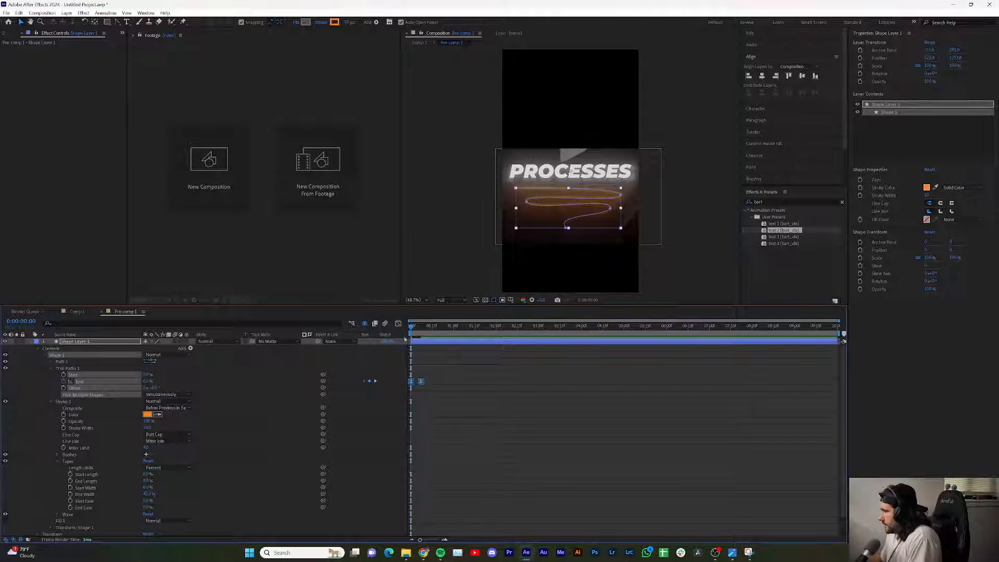
key("shift+F3")
left_click_drag(441, 498, 413, 523)
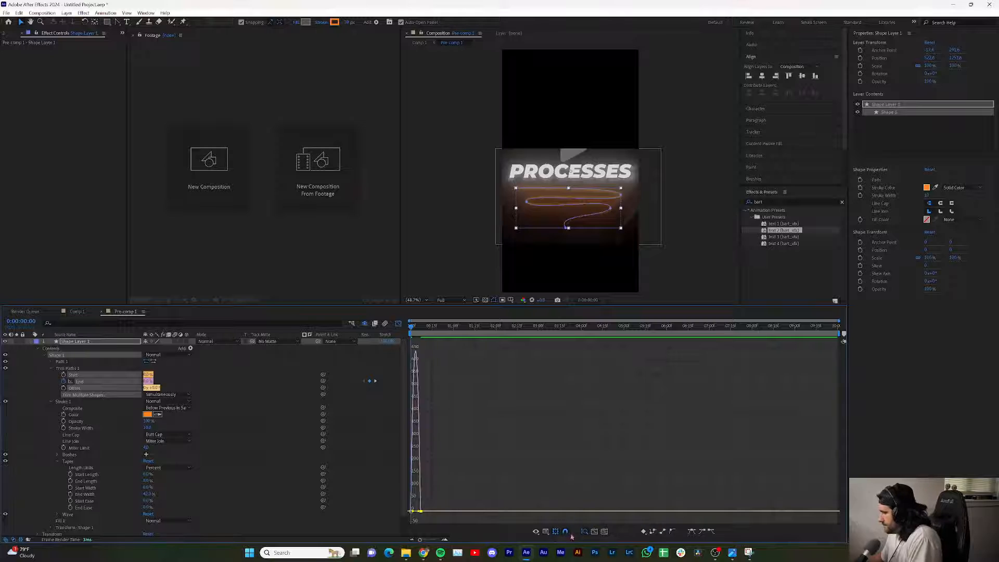
left_click(555, 531)
left_click_drag(477, 511, 451, 511)
key("space")
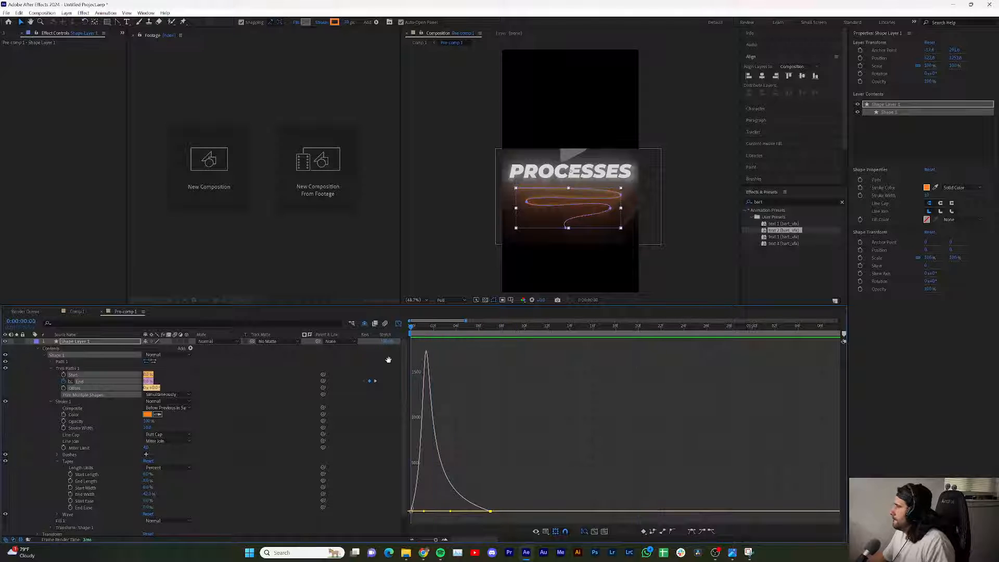
key("space")
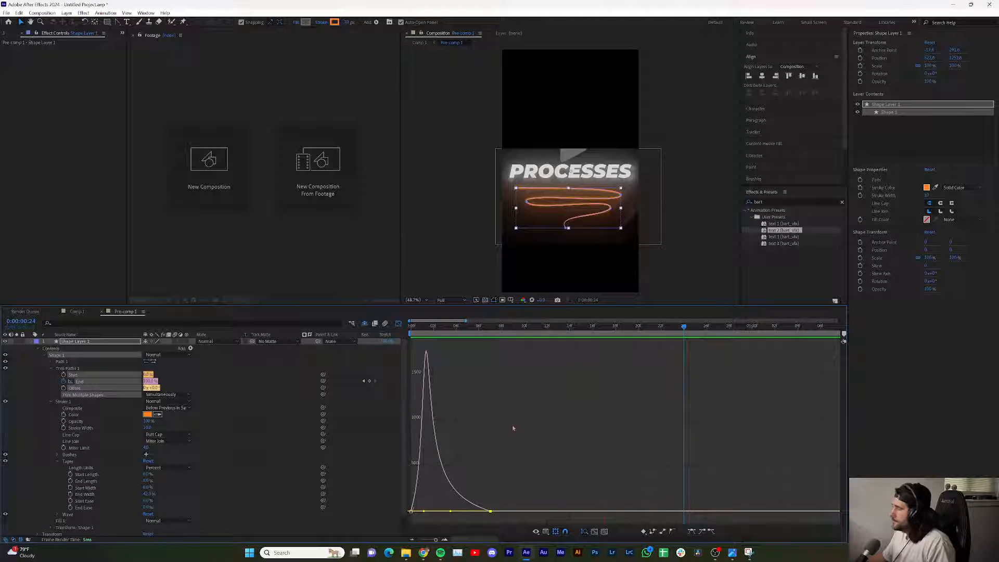
key("space")
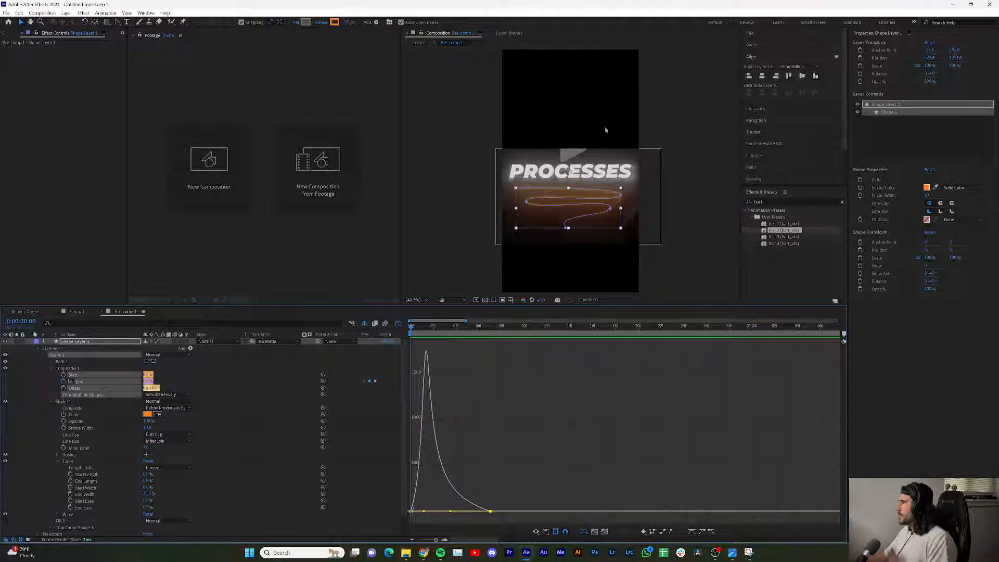
- Find the Glow effect, apply it to the scribble's shape layer, and check it at frame 9
left_click(777, 201)
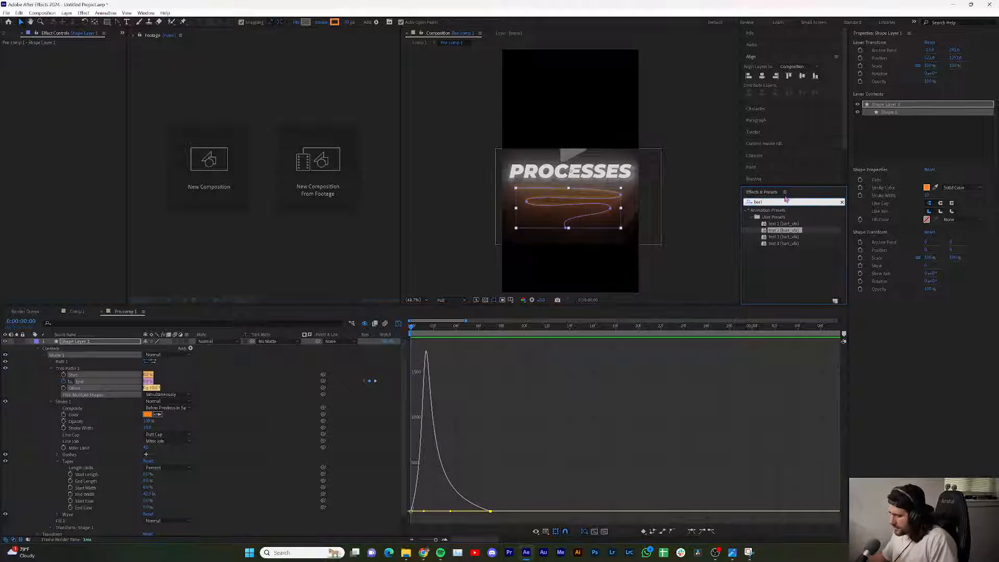
key("BackSpace")
key("BackSpace")
key("BackSpace")
key("BackSpace")
type("glow")
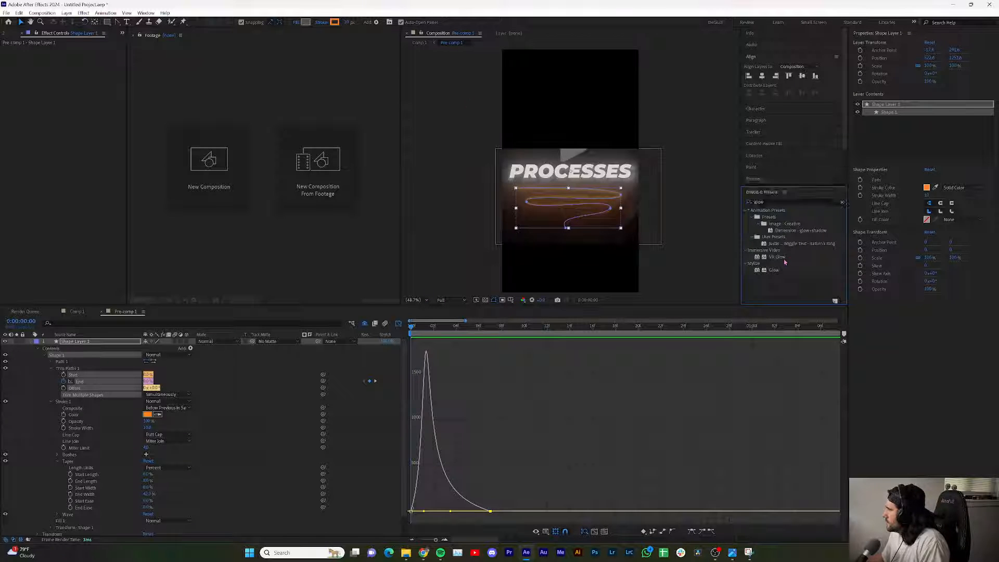
mouse_move(774, 270)
left_mouse_down()
mouse_move(220, 347)
mouse_move(111, 347)
left_mouse_up()
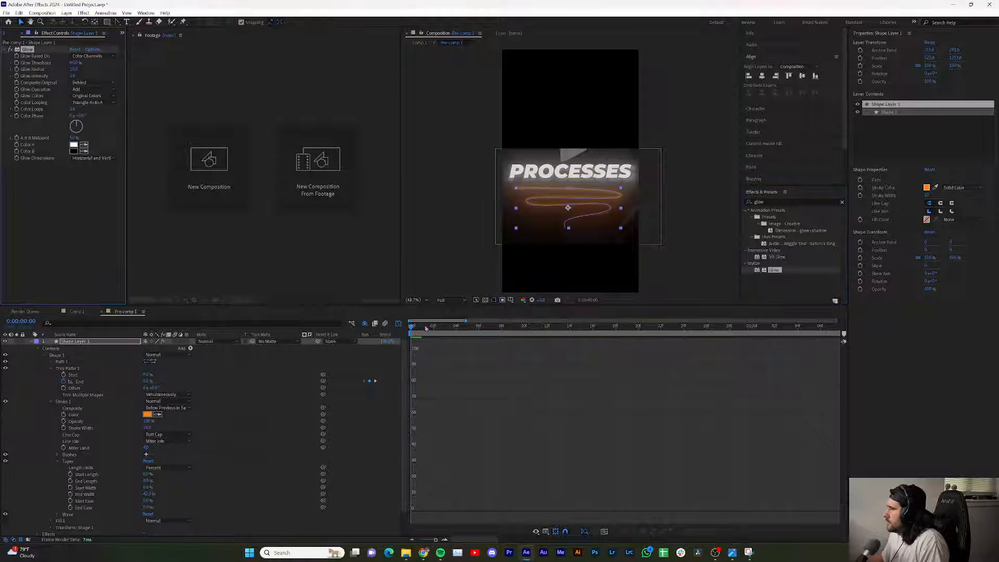
left_click_drag(415, 328, 502, 327)
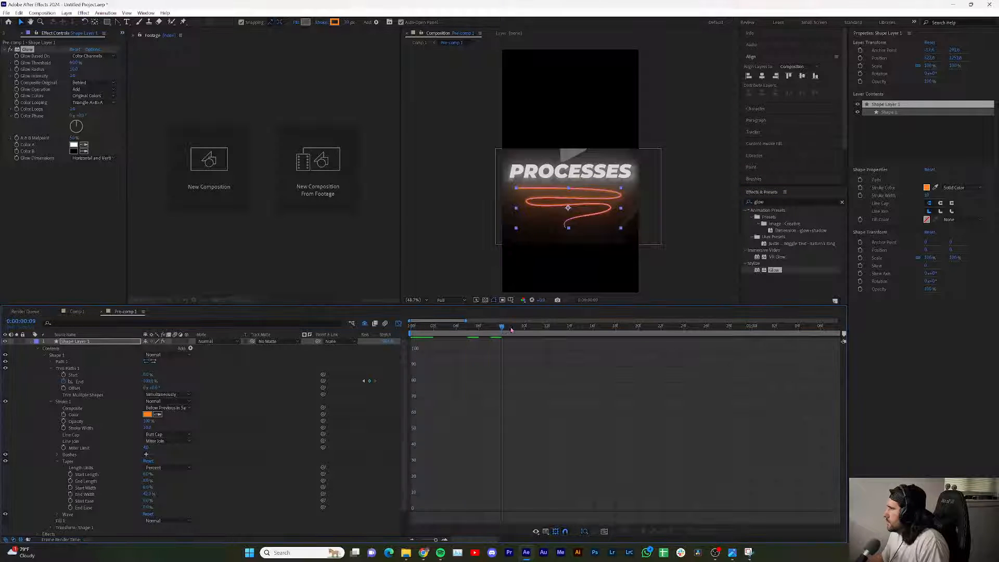
- Return from the graph view to the layer bars, collapse the scribble layer and hide the reference screenshot
left_click(398, 324)
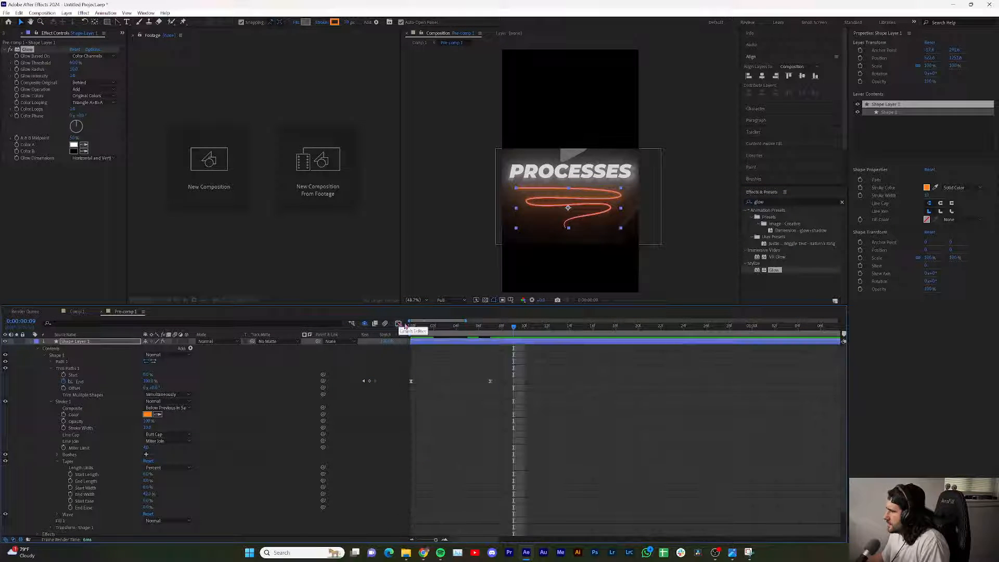
left_click(31, 341)
left_click(5, 355)
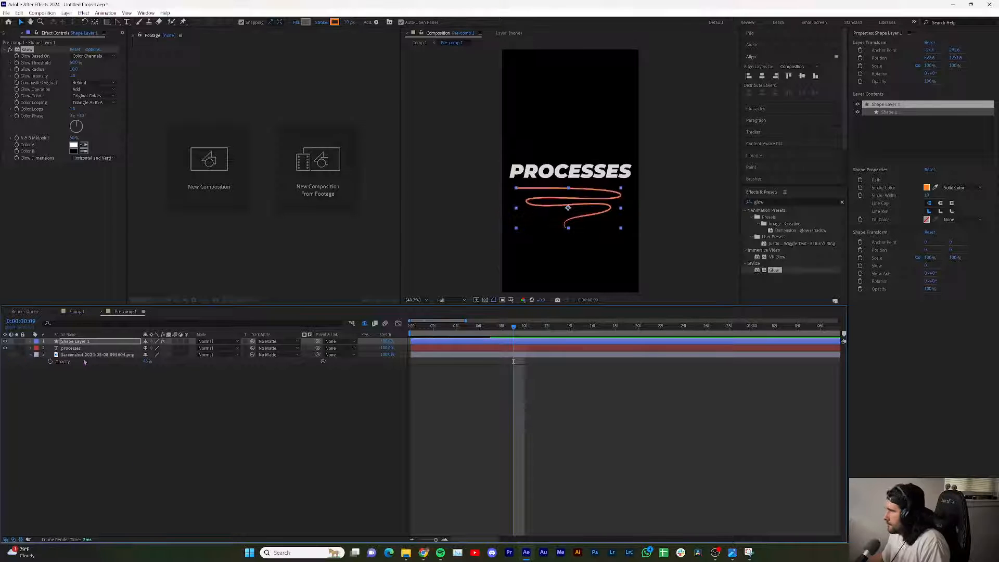
left_click(544, 439)
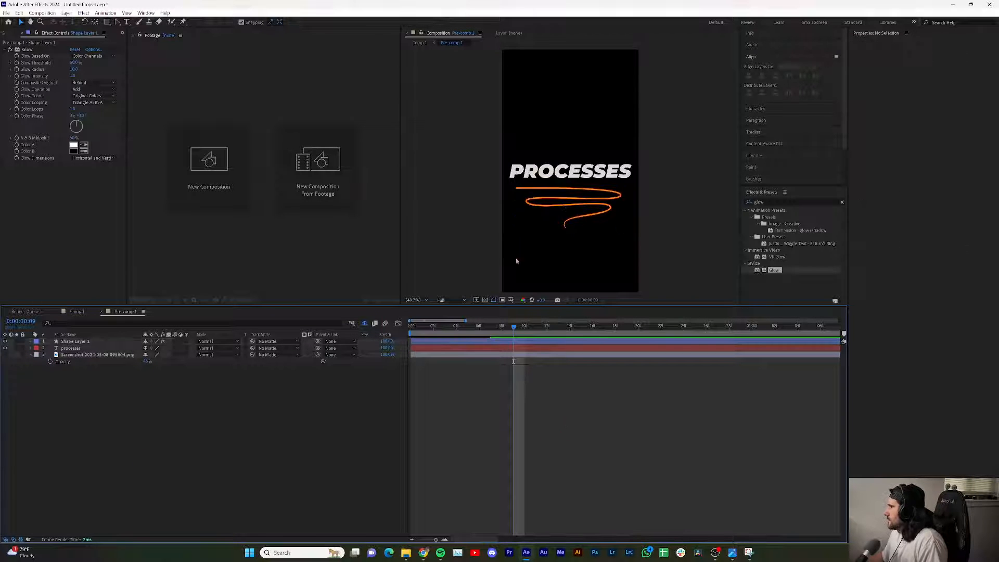
- Lower the Glow Threshold and increase the Glow Radius on the scribble for a softer, wider orange glow
left_click_drag(76, 62, 111, 67)
left_click(74, 69)
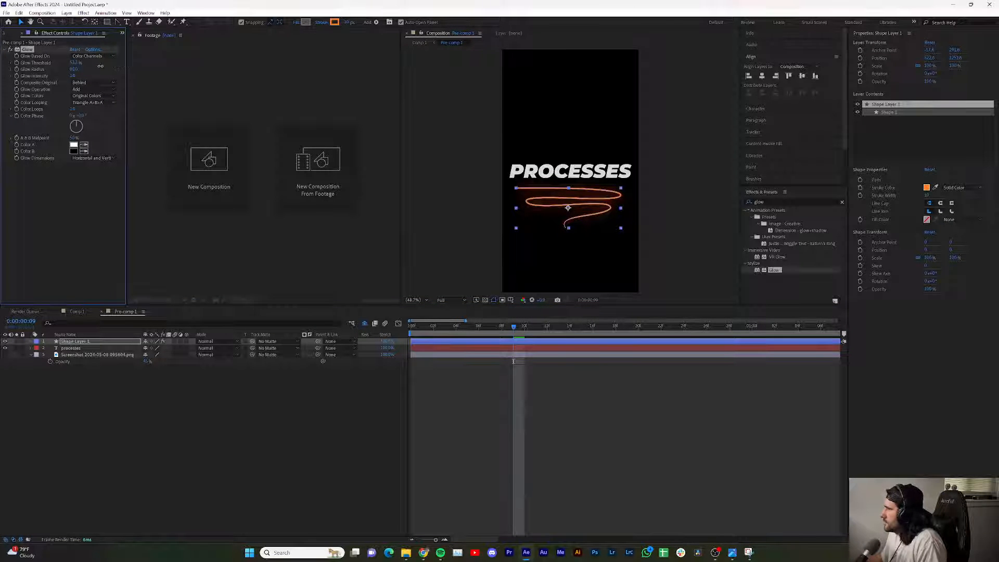
left_click(628, 394)
- Search the effects for "rad" and apply CC Radial Fast Blur to the scribble layer
left_click_drag(802, 202, 739, 211)
key("BackSpace")
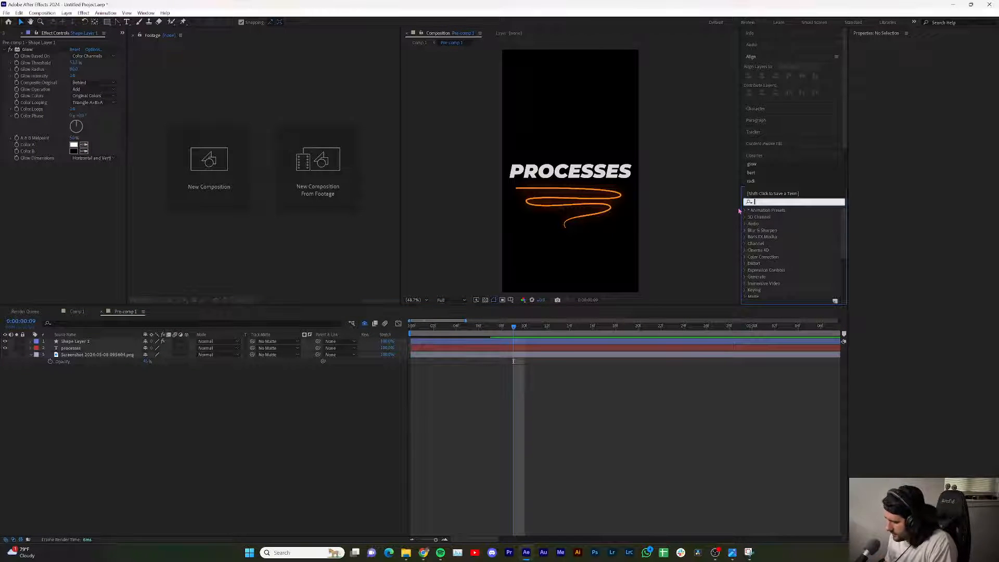
type("rad")
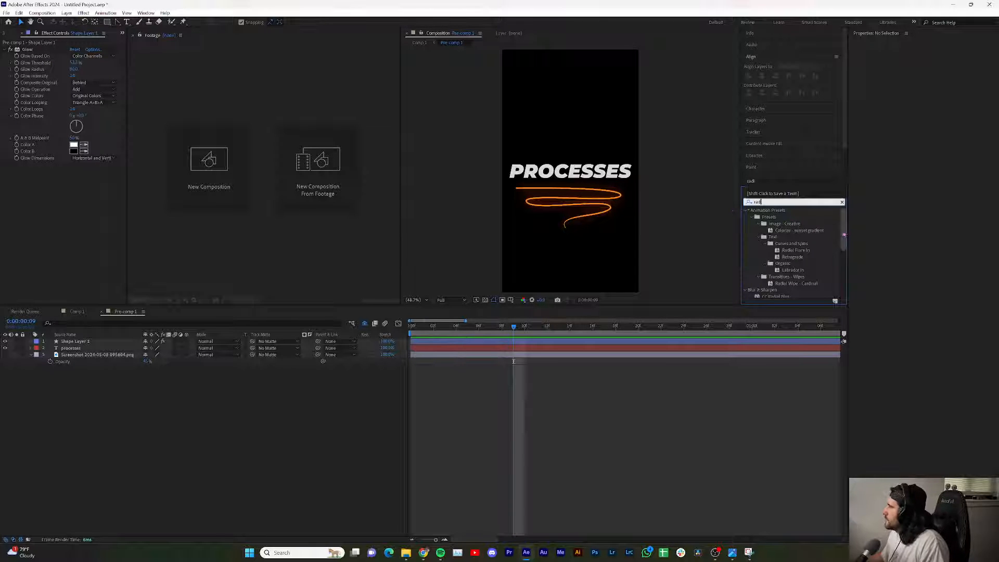
scroll(844, 239, "down", 3)
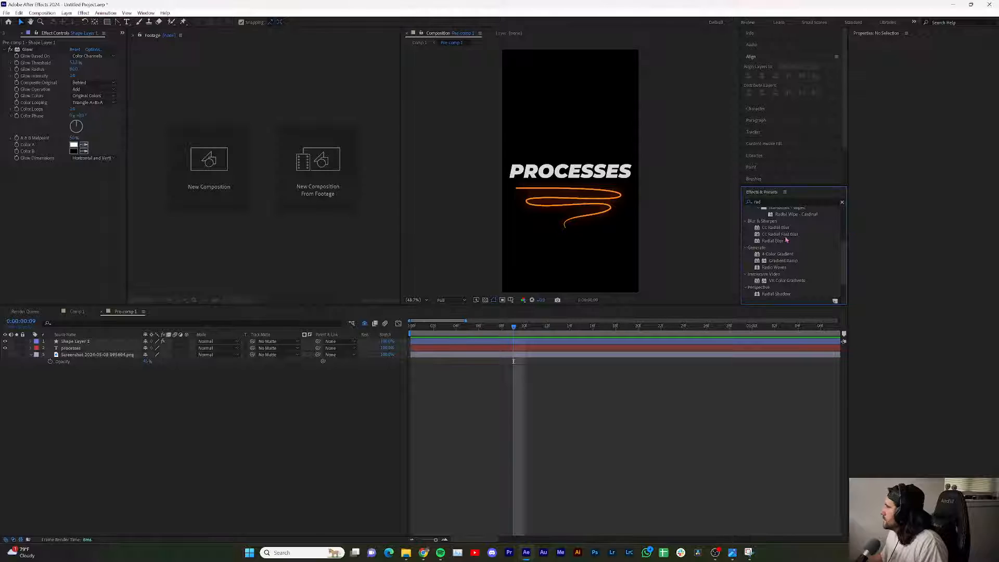
left_click_drag(779, 234, 120, 341)
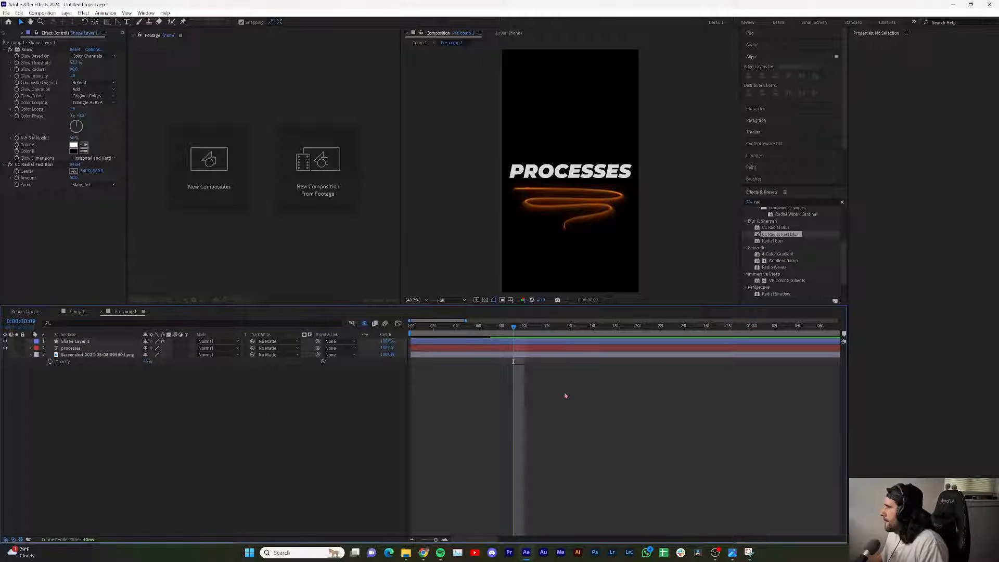
- Move the radial blur's center down to the middle of the scribble and reduce the blur amount
left_click(96, 167)
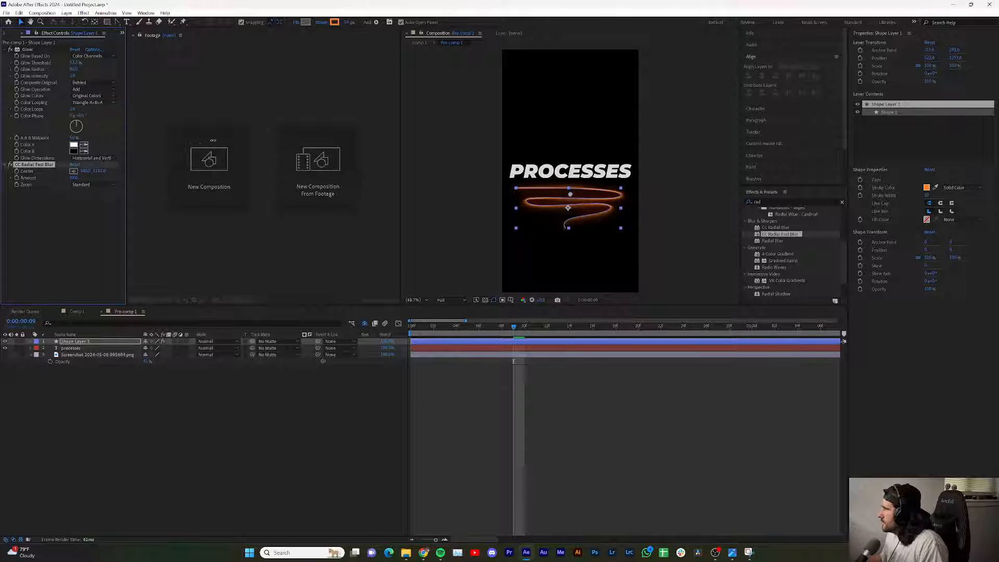
left_click_drag(146, 154, 208, 154)
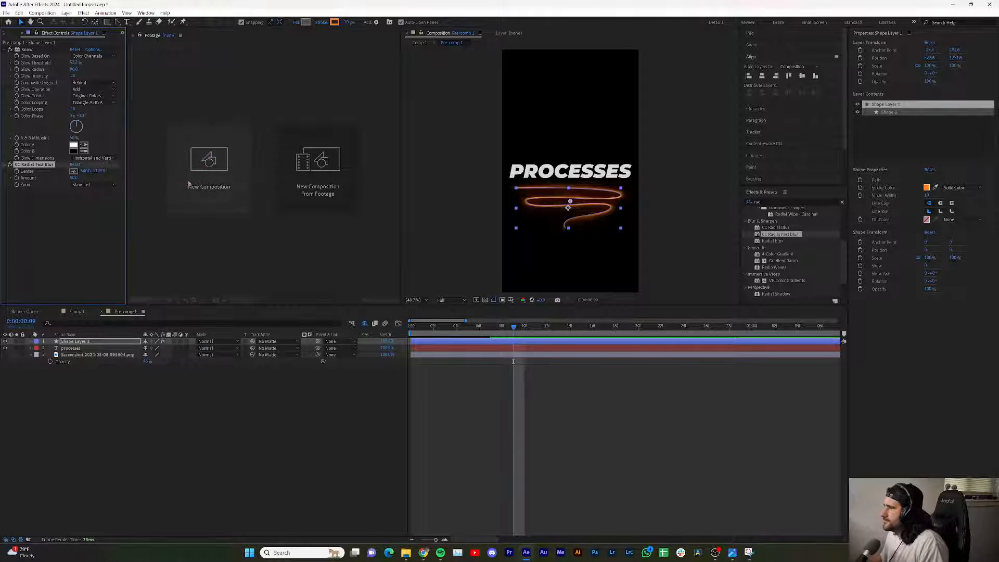
mouse_move(74, 177)
left_mouse_down()
mouse_move(115, 172)
mouse_move(98, 175)
left_mouse_up()
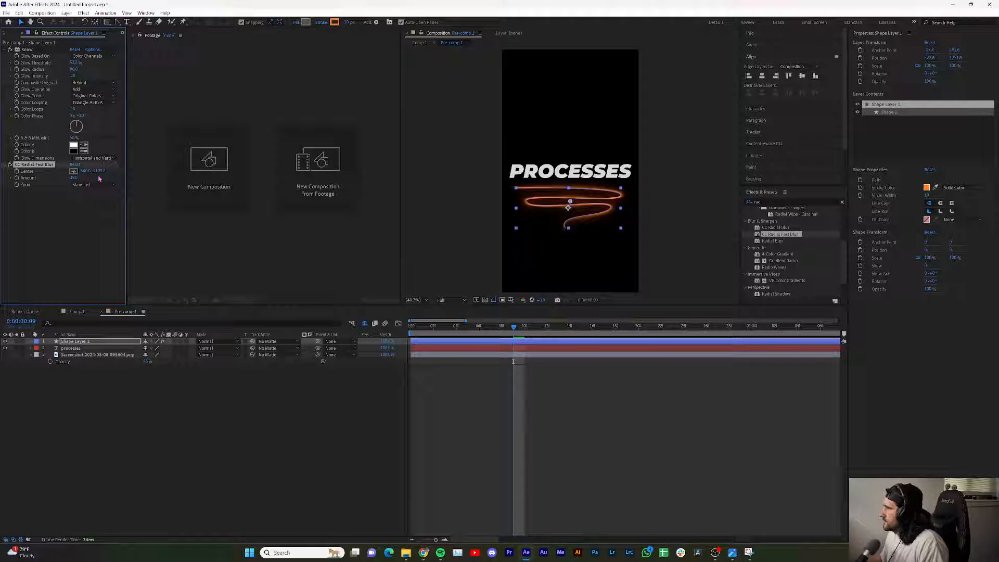
left_click(528, 400)
mouse_move(514, 327)
left_mouse_down()
mouse_move(410, 328)
mouse_move(501, 327)
left_mouse_up()
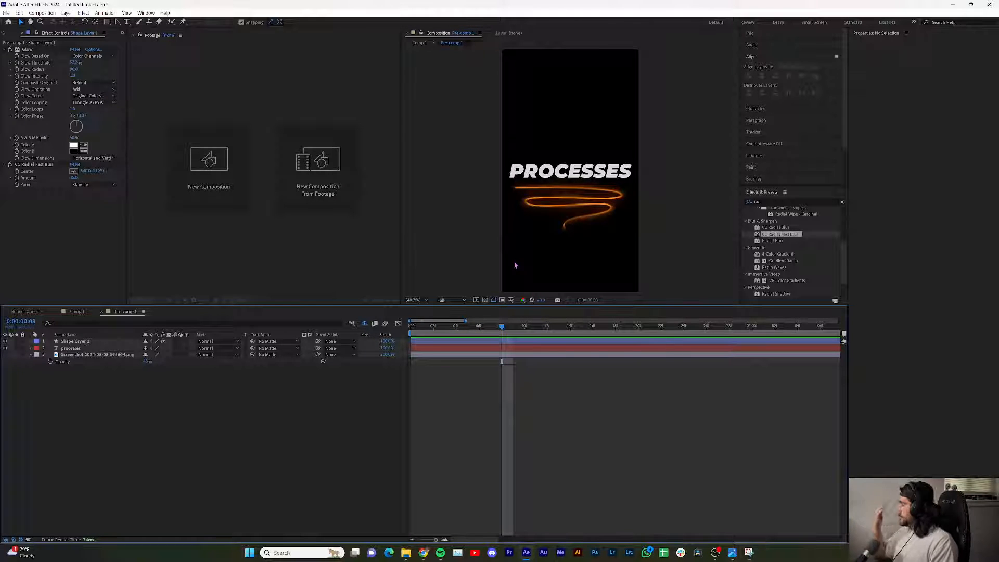
- Shift the radial blur's center to the scribble's right end and set its Zoom to Brightest
left_click(35, 164)
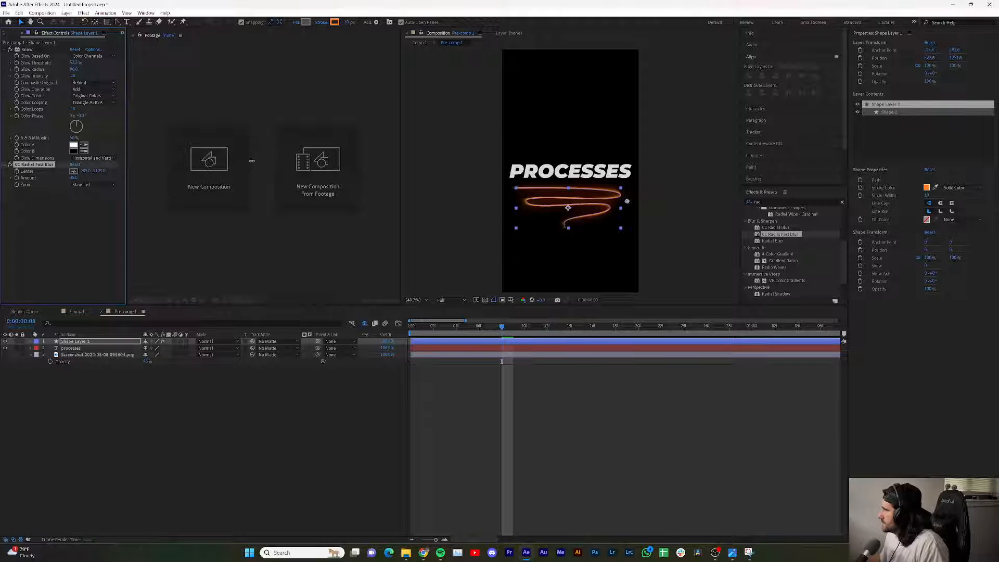
left_click(112, 185)
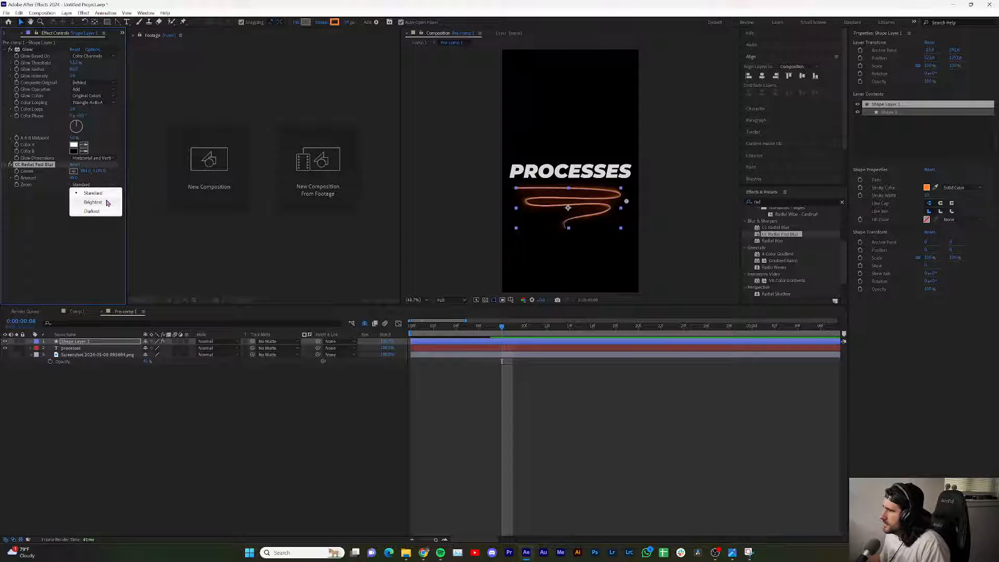
left_click(109, 201)
left_click(591, 401)
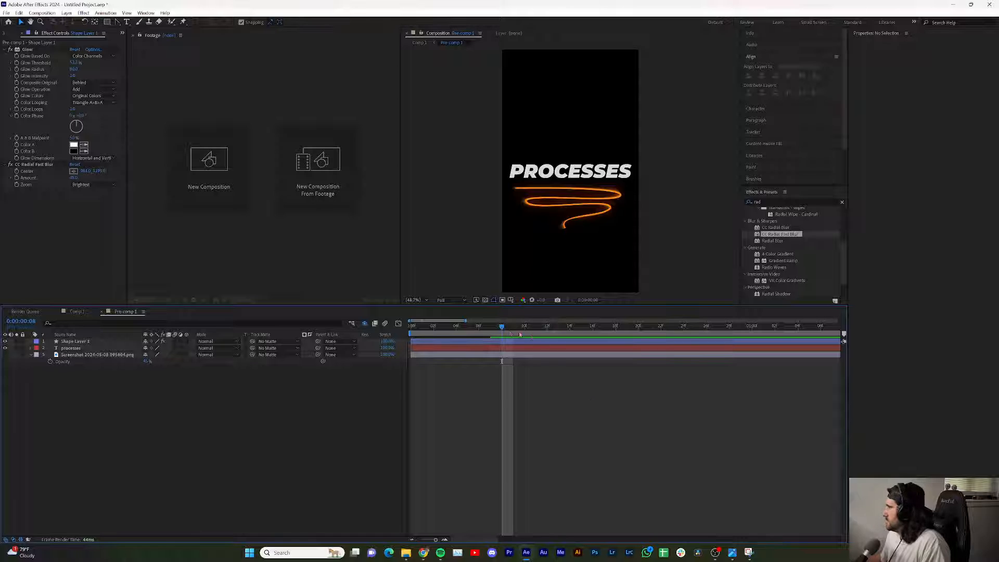
- Preview the glowing scribble's draw-on animation from the first frame
key("space")
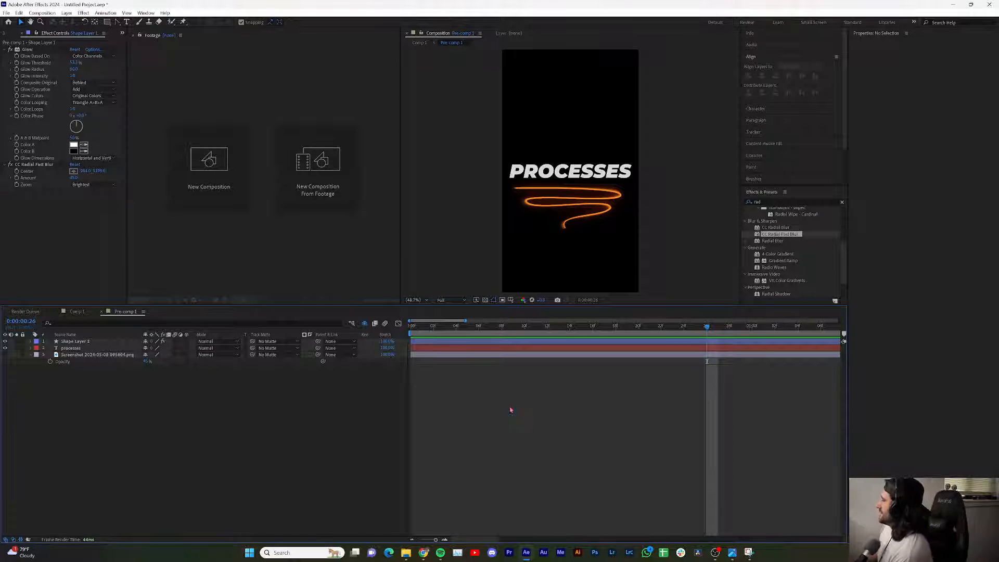
mouse_move(692, 333)
left_mouse_down()
mouse_move(411, 359)
mouse_move(402, 369)
left_mouse_up()
key("space")
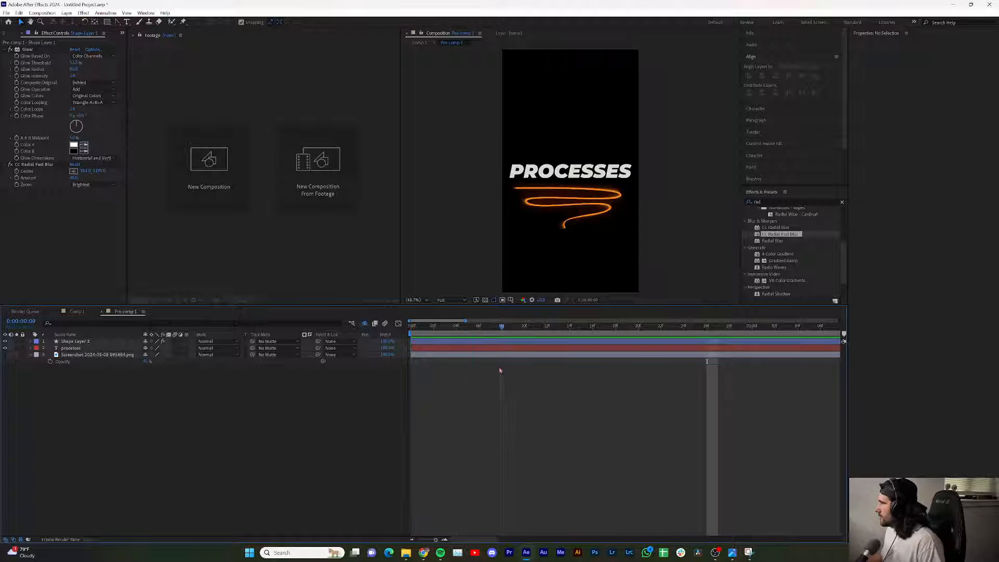
key("space")
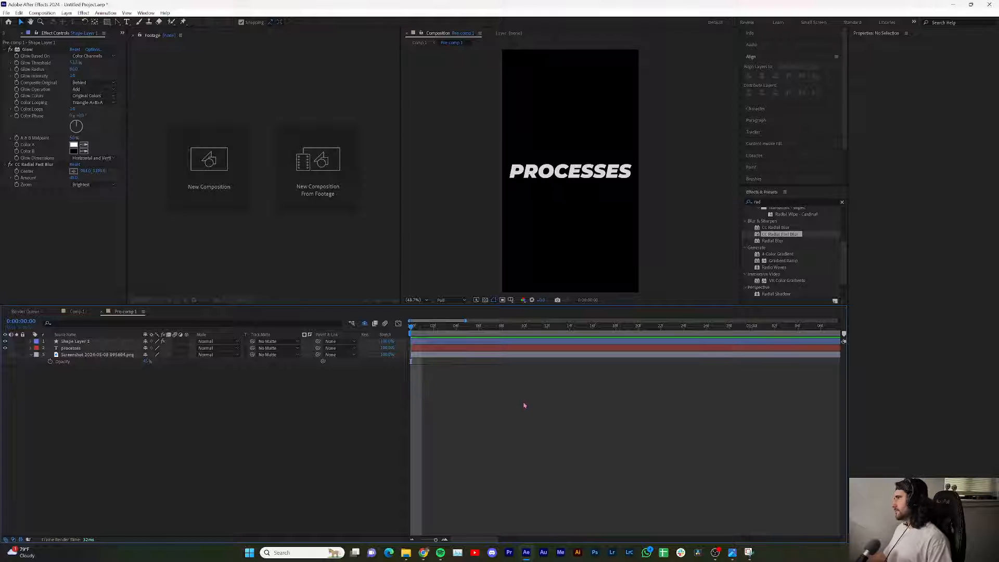
key("space")
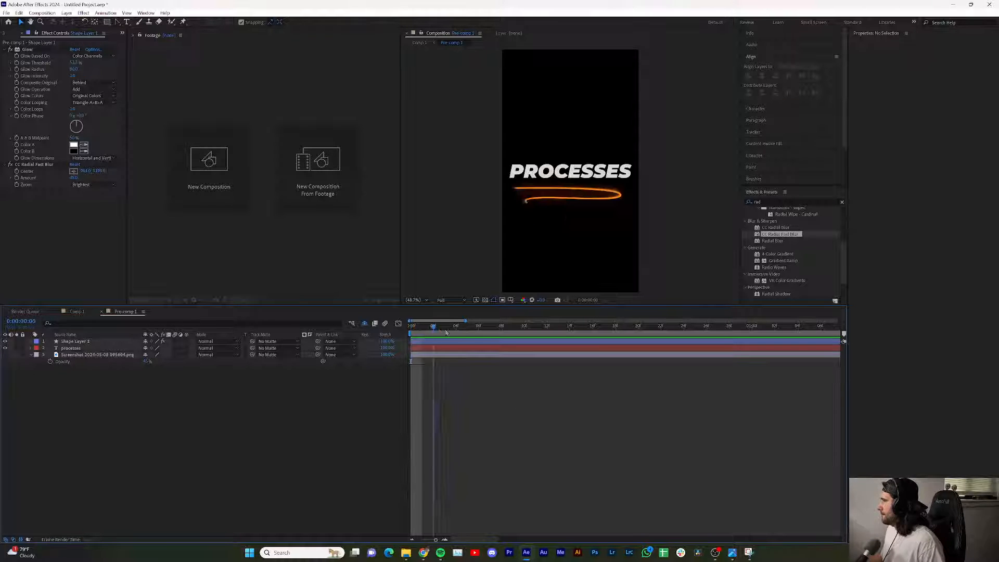
- Play back the PROCESSES composition again to check the glowing scribble drawing on, stopping partway through
key("space")
key("space")
key("space")
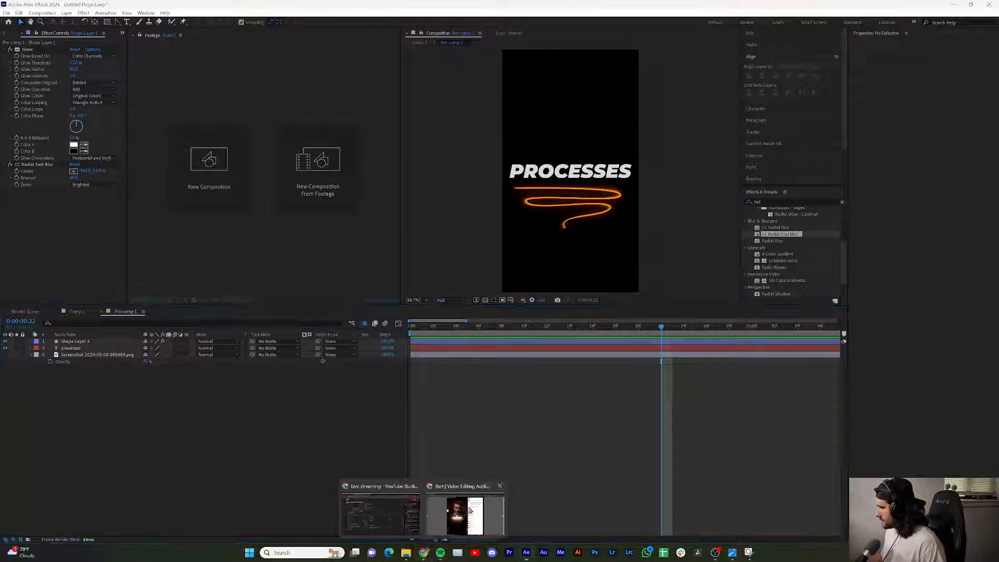
- Switch to the Instagram reel in Chrome, examine its PROCESSES scribble, and play it on to the STAY AHEAD neon box title
left_click(426, 554)
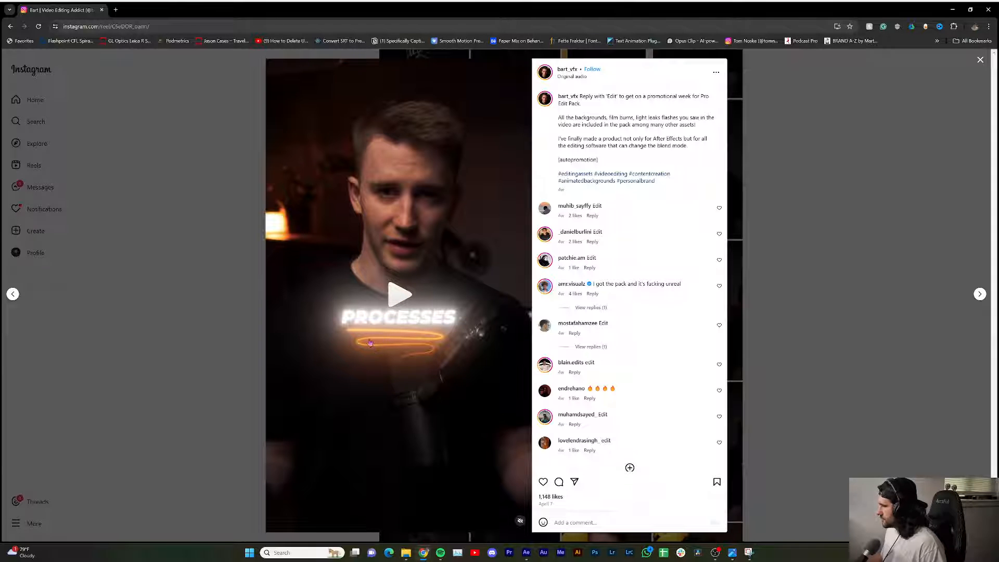
mouse_move(526, 556)
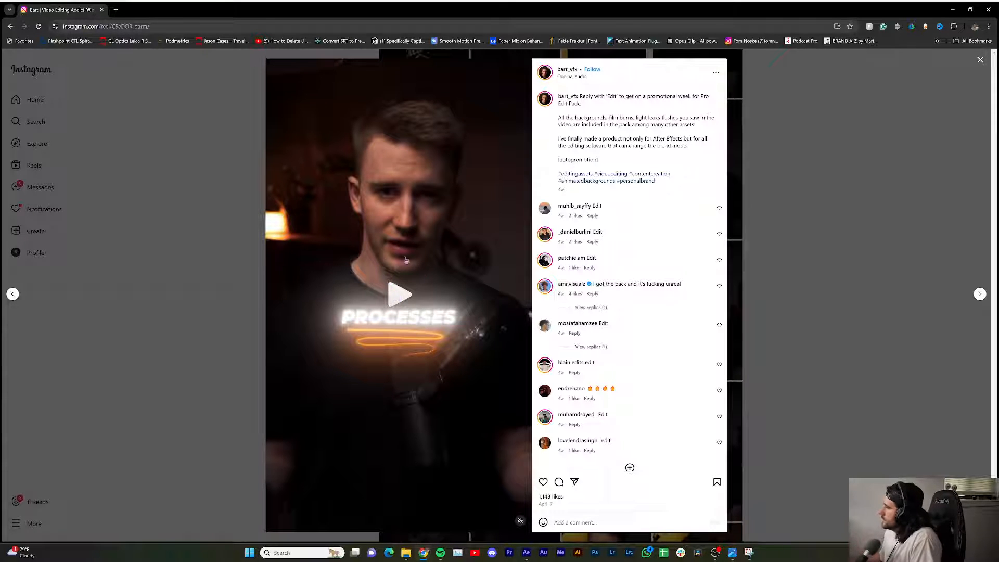
left_click(387, 300)
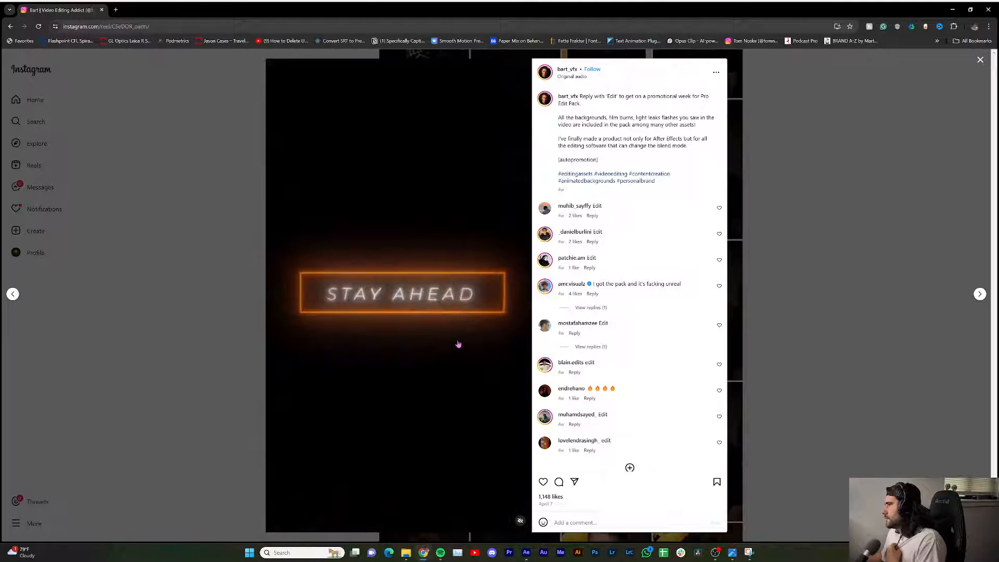
left_click(458, 344)
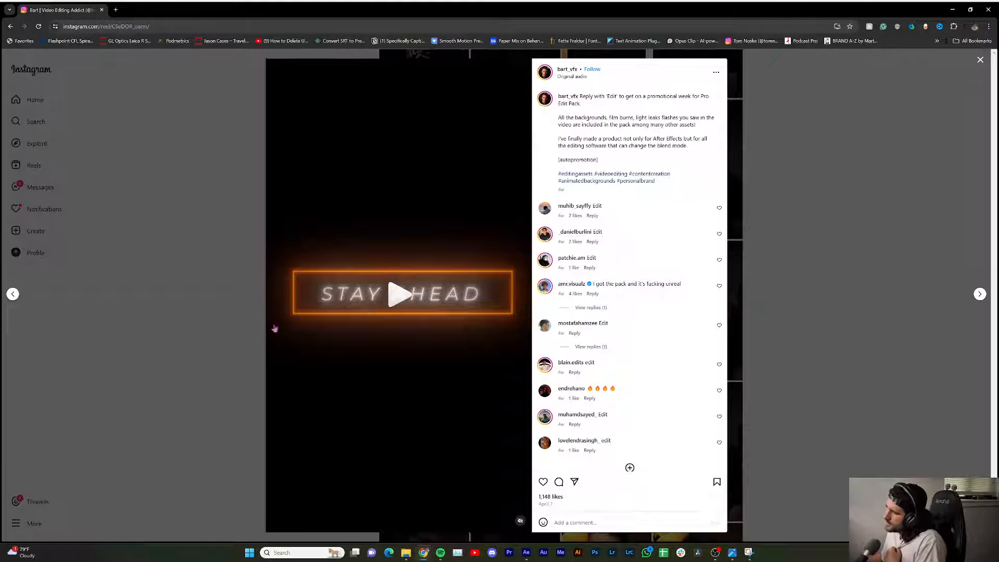
- Play the reel further, pausing at the SAVING title inside the glowing red frame to examine it before resuming playback
left_click(400, 297)
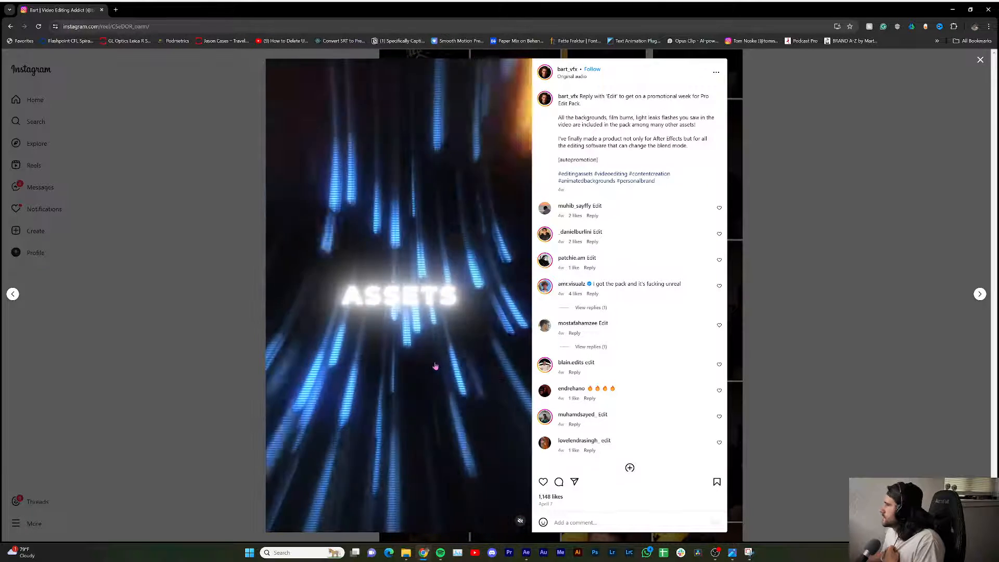
left_click(435, 367)
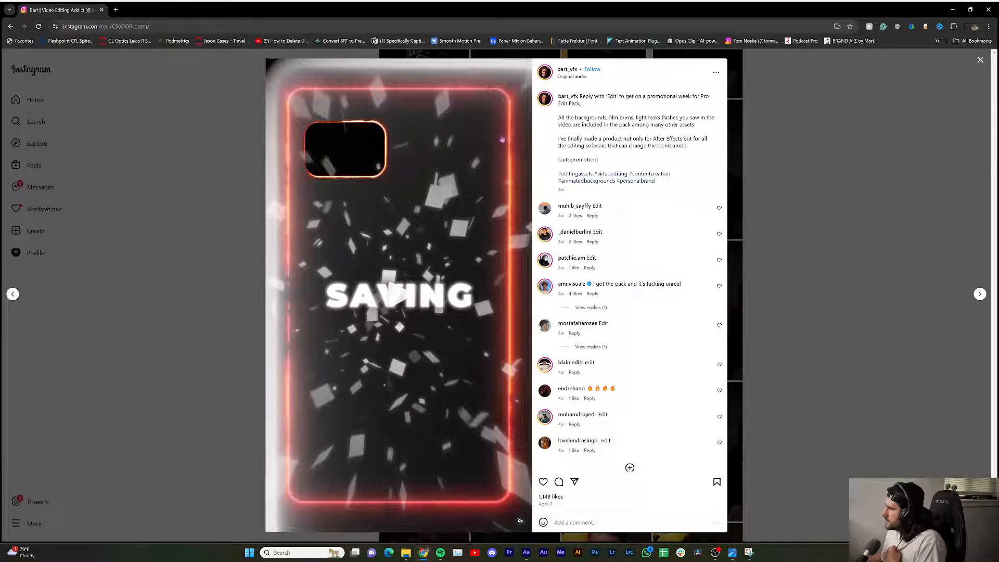
left_click(409, 299)
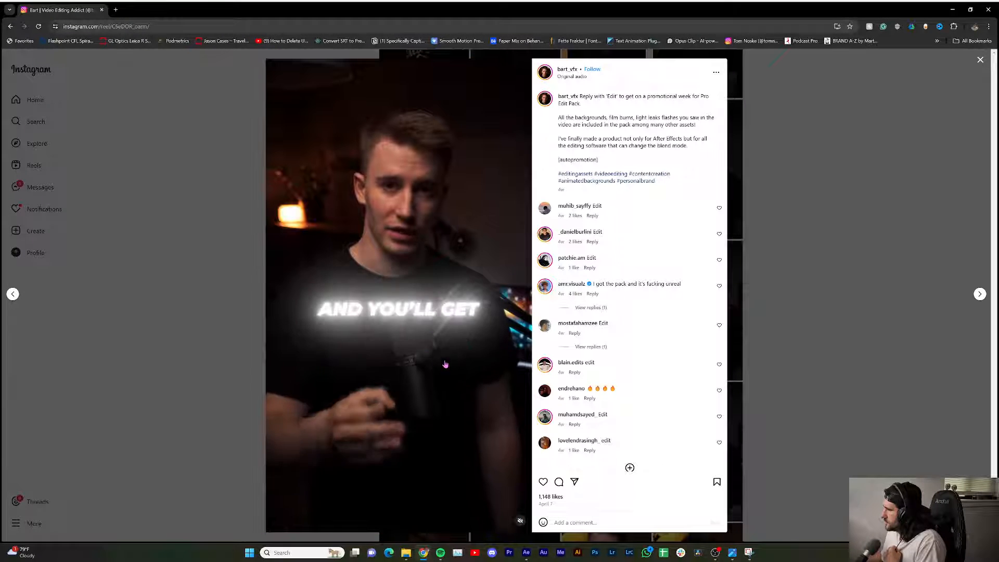
- Pause the open reel and search the Fast Projects (I:) drive for "trans"
left_click(423, 229)
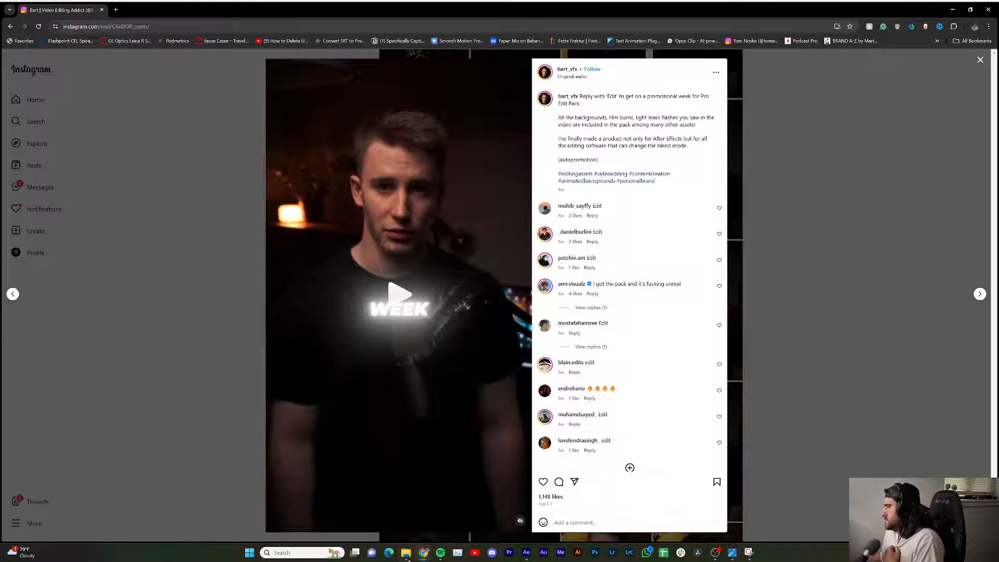
left_click_drag(2, 208, 603, 116)
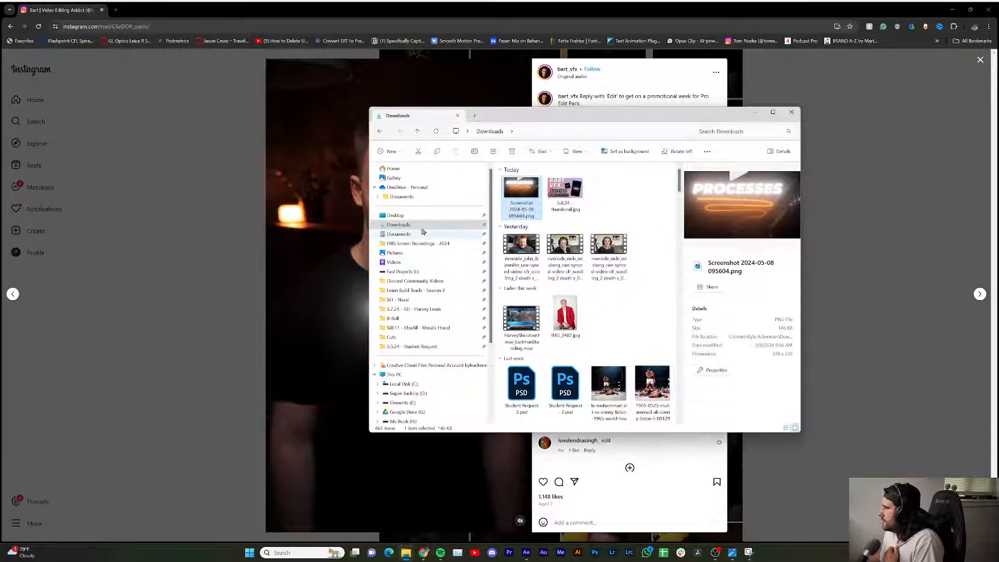
left_click(416, 271)
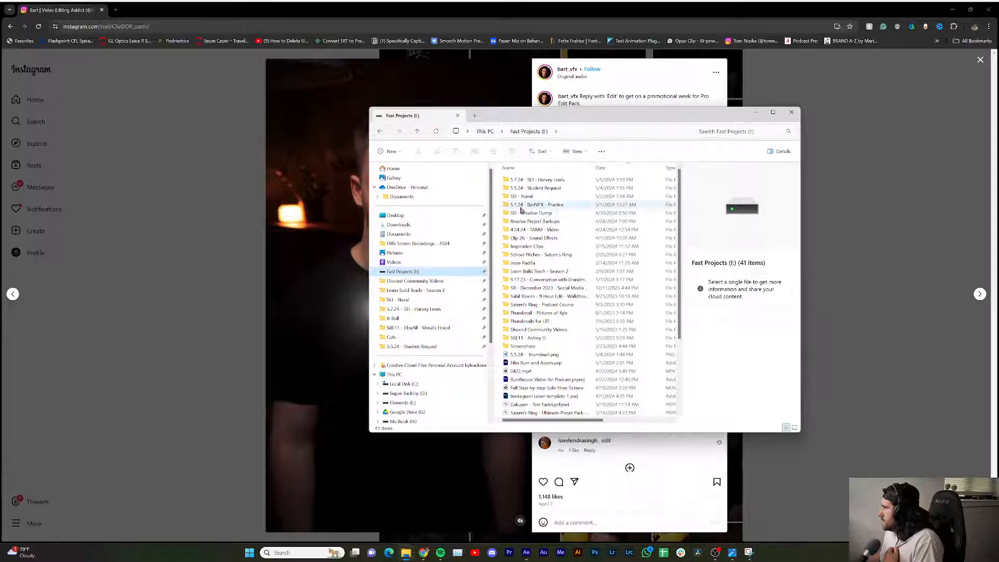
left_click(732, 130)
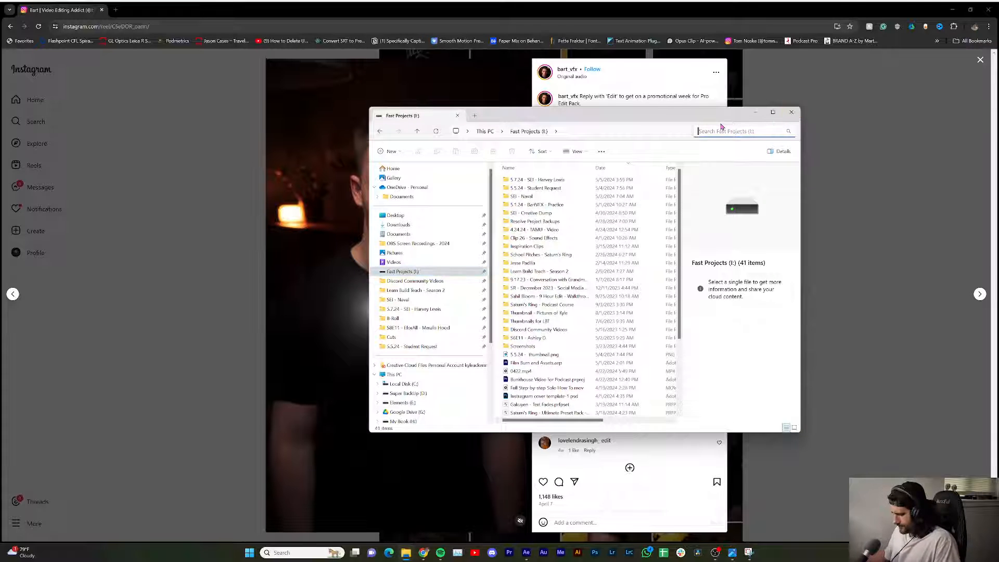
type("trans")
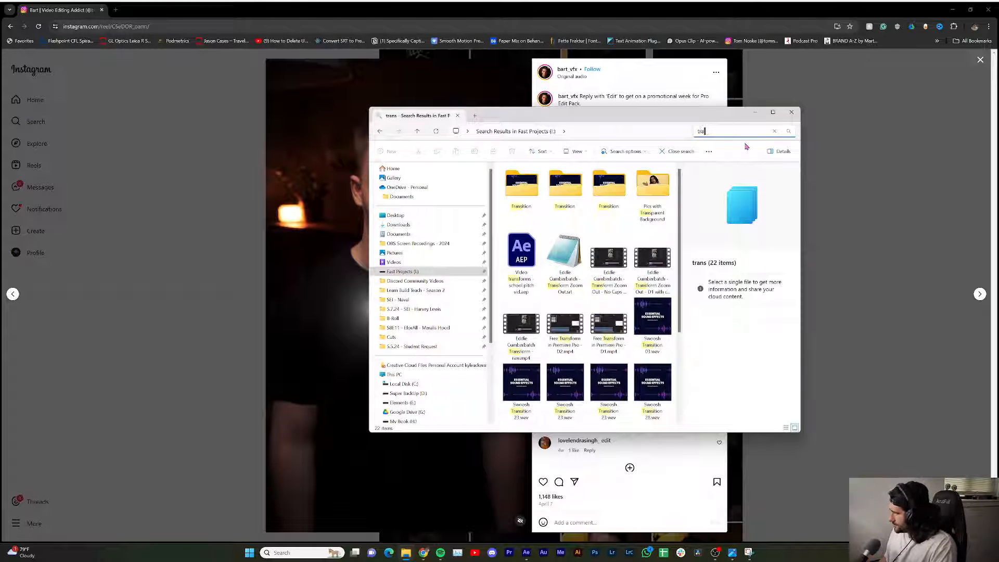
- Search the Fast Projects drive for "bart" instead and open the folder "3D Reels - BartVFX & Houston Kold"
key("BackSpace")
key("BackSpace")
key("BackSpace")
type("bart")
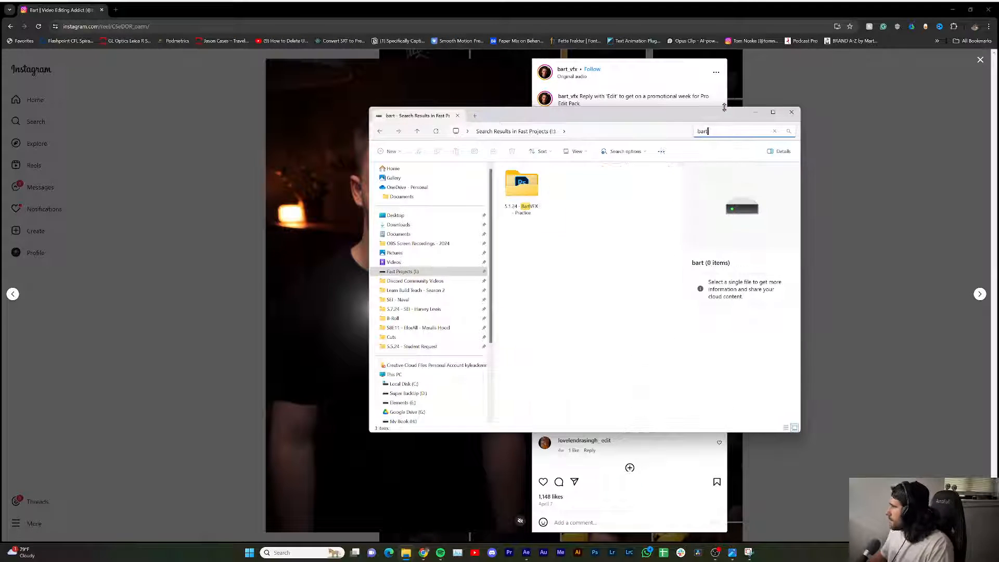
left_click(569, 219)
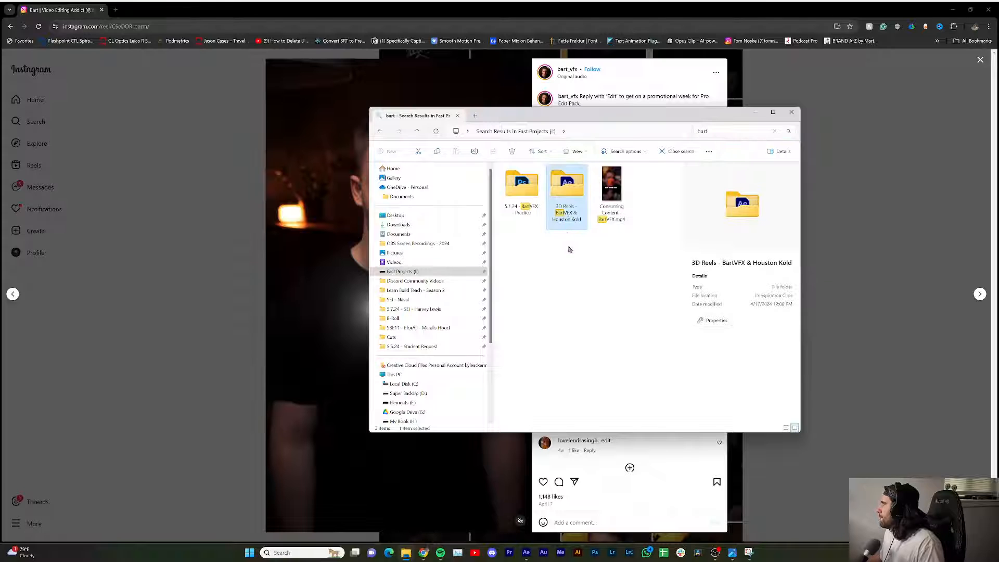
double_click(575, 215)
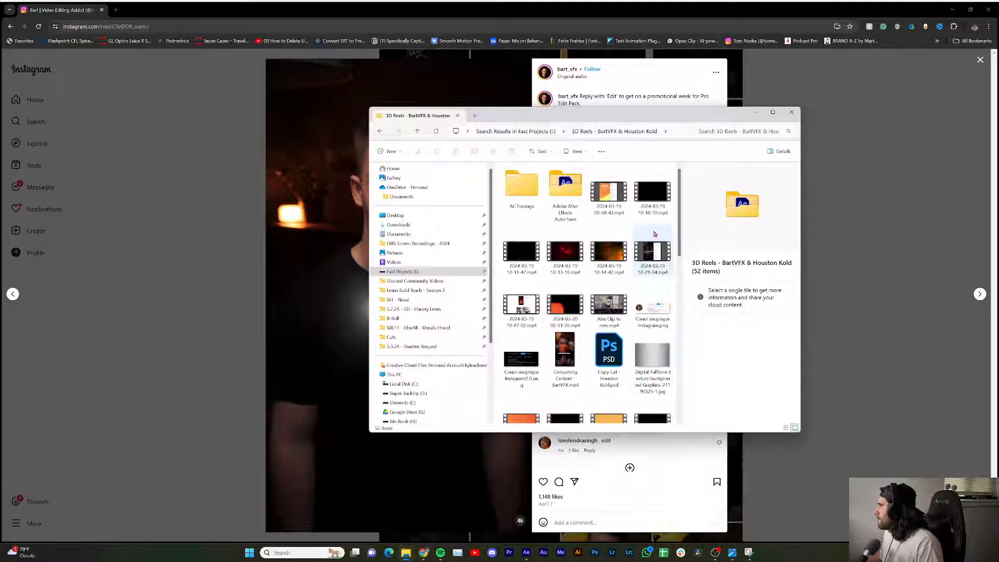
- Play "Consuming Content - BartVFX.mp4" from the folder and pause it at the green "CREATE MORE" caption
scroll(656, 312, "down", 10)
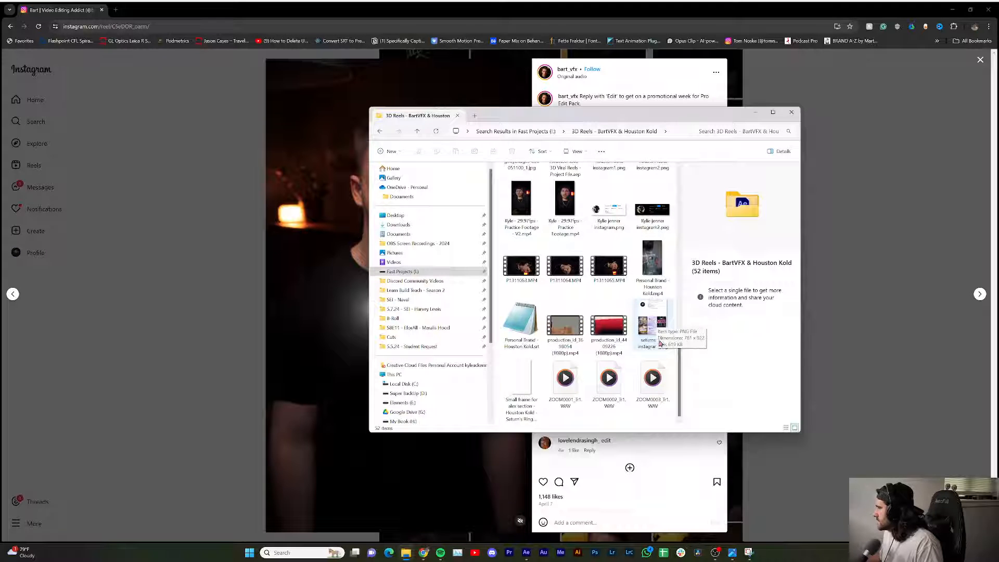
scroll(660, 341, "up", 10)
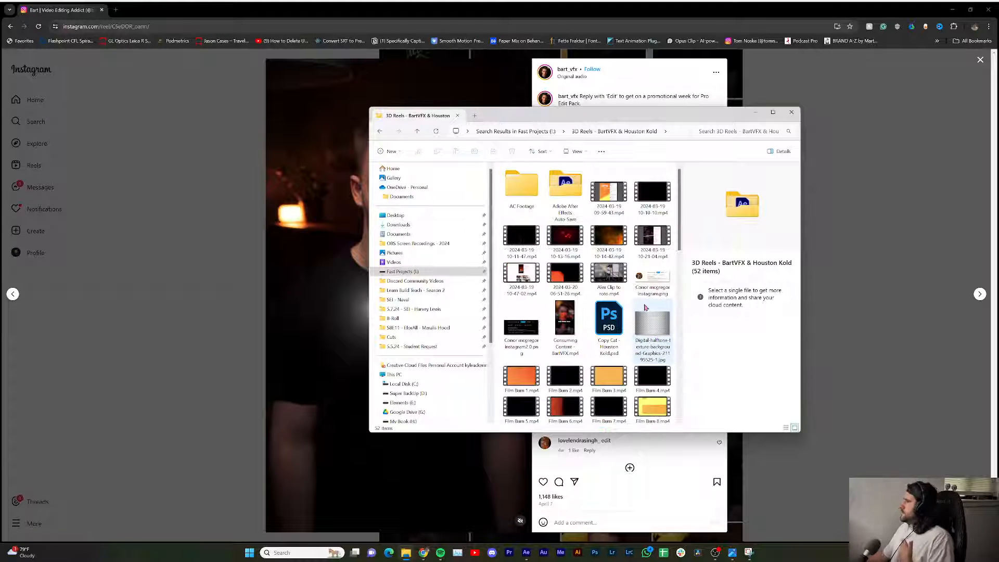
double_click(560, 342)
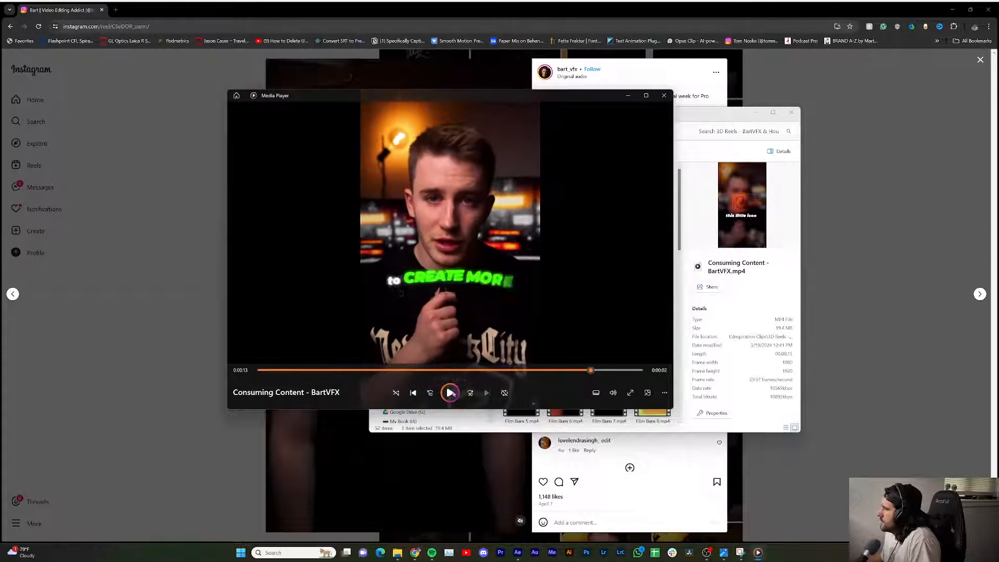
left_click(451, 392)
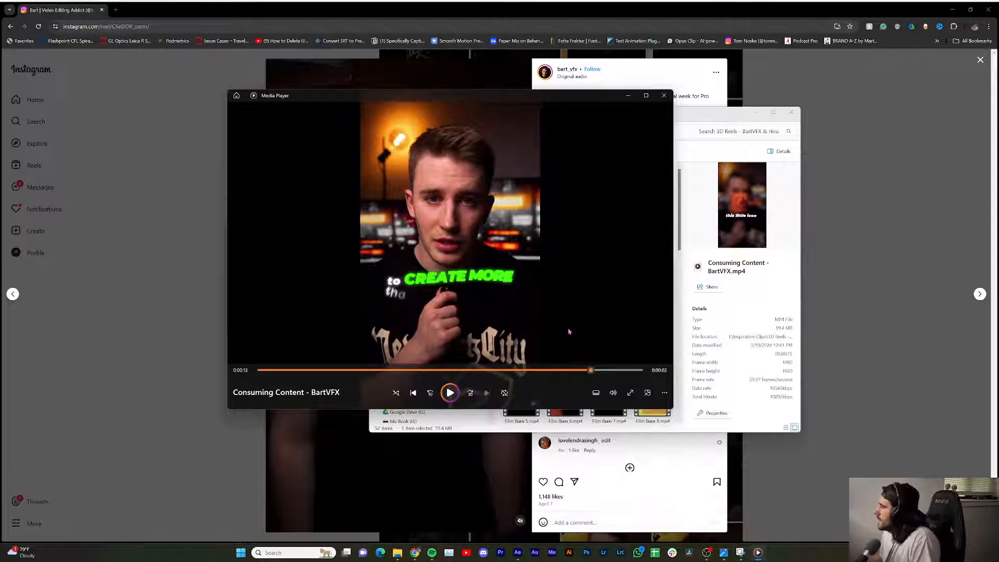
- Minimize the video player and the file window, and close the open reel to return to the reels grid
left_click(628, 95)
left_click(755, 111)
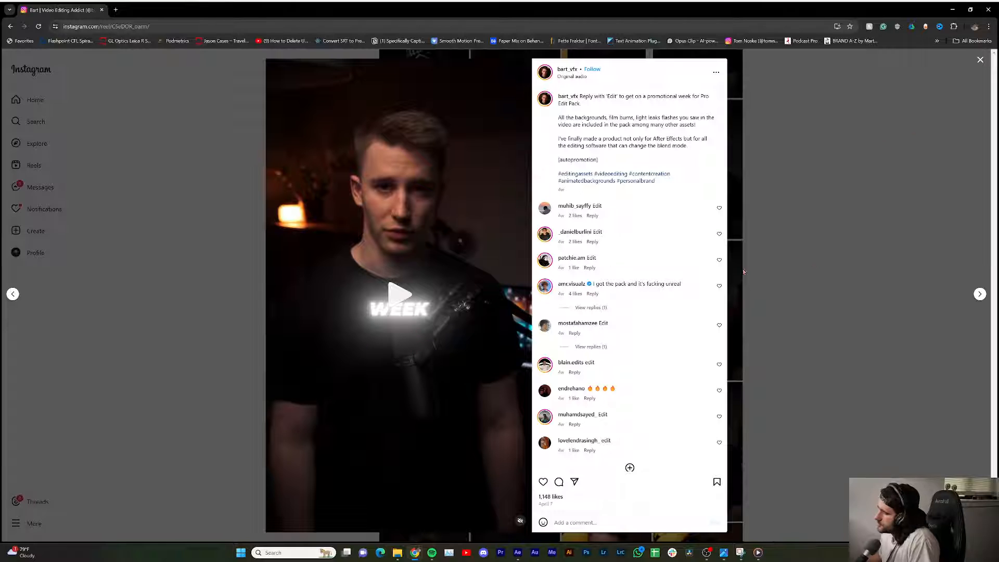
left_click(833, 209)
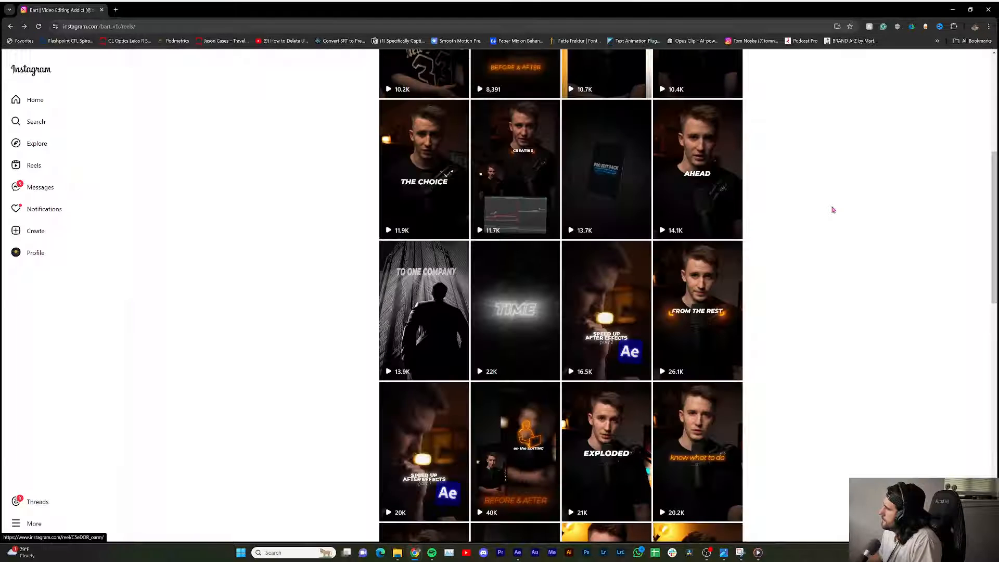
- Browse the profile's reels and open the before-and-after reel with the "YOUR NICHE" caption and editing timeline
scroll(791, 229, "down", 5)
scroll(759, 240, "up", 4)
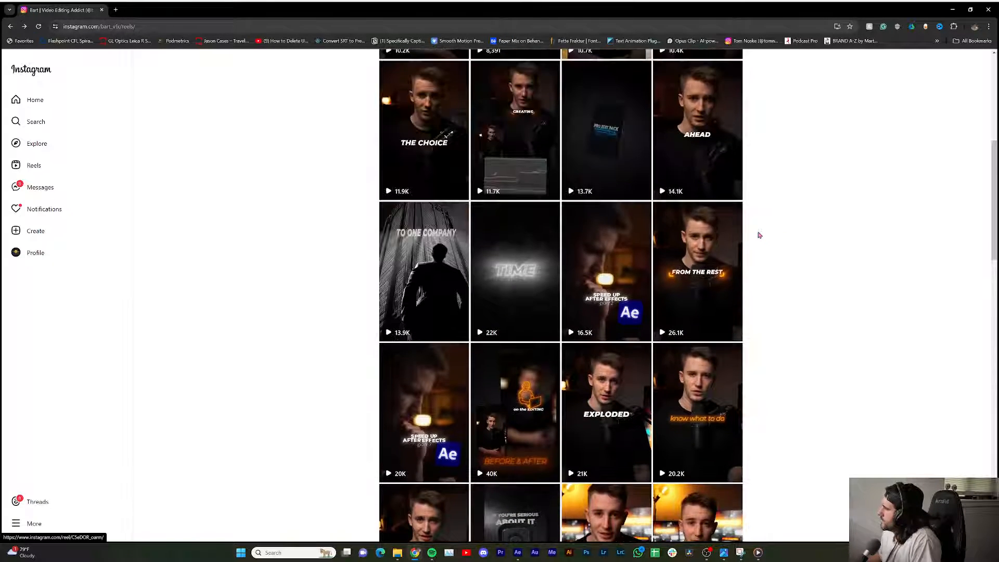
scroll(752, 245, "down", 4)
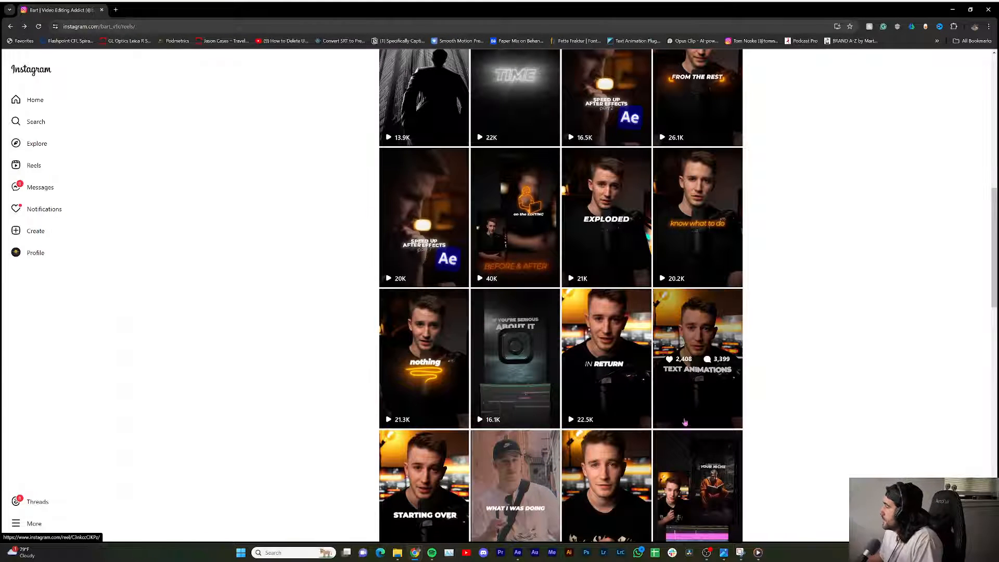
scroll(848, 376, "down", 2)
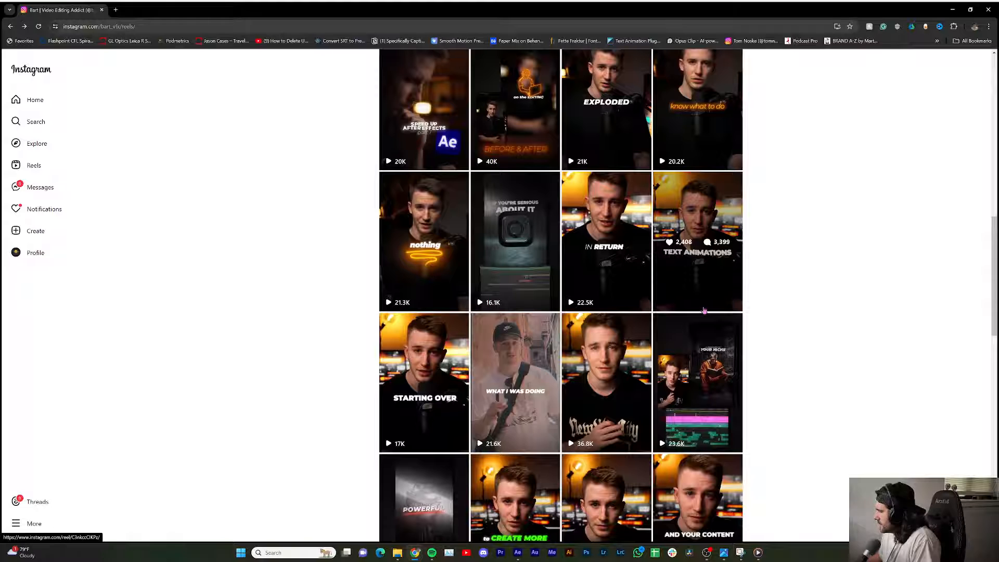
scroll(791, 285, "down", 3)
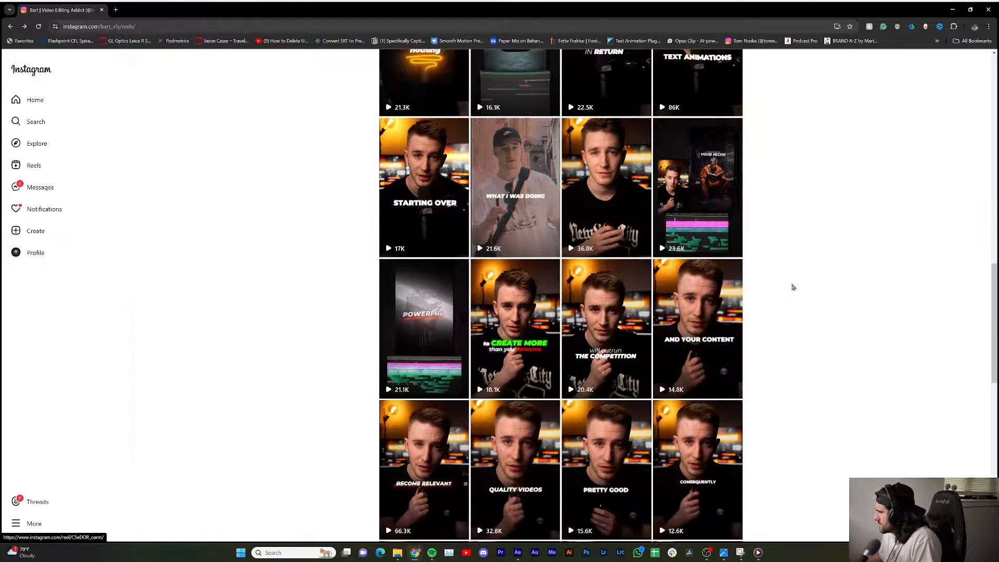
scroll(791, 286, "up", 2)
scroll(789, 284, "up", 1)
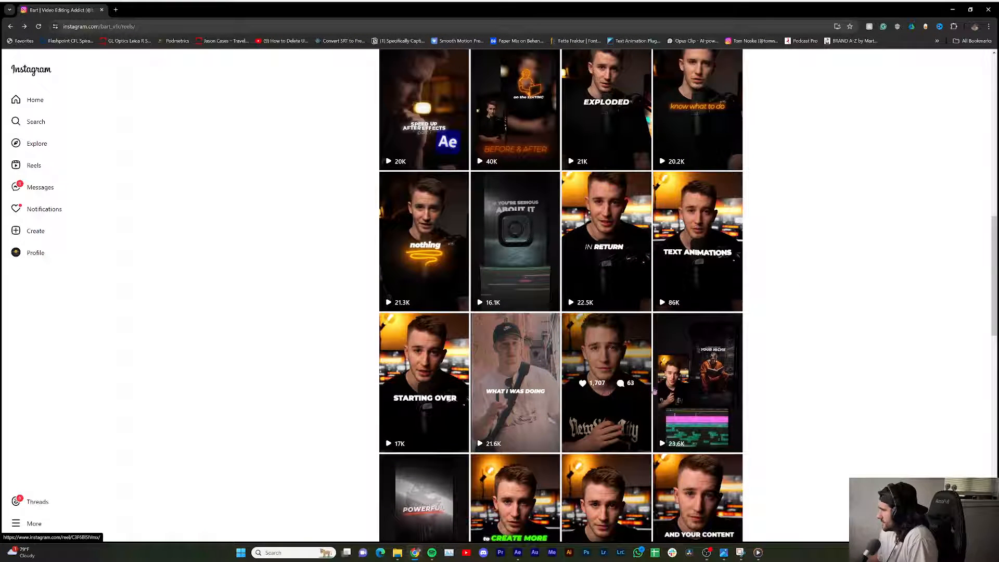
left_click(718, 383)
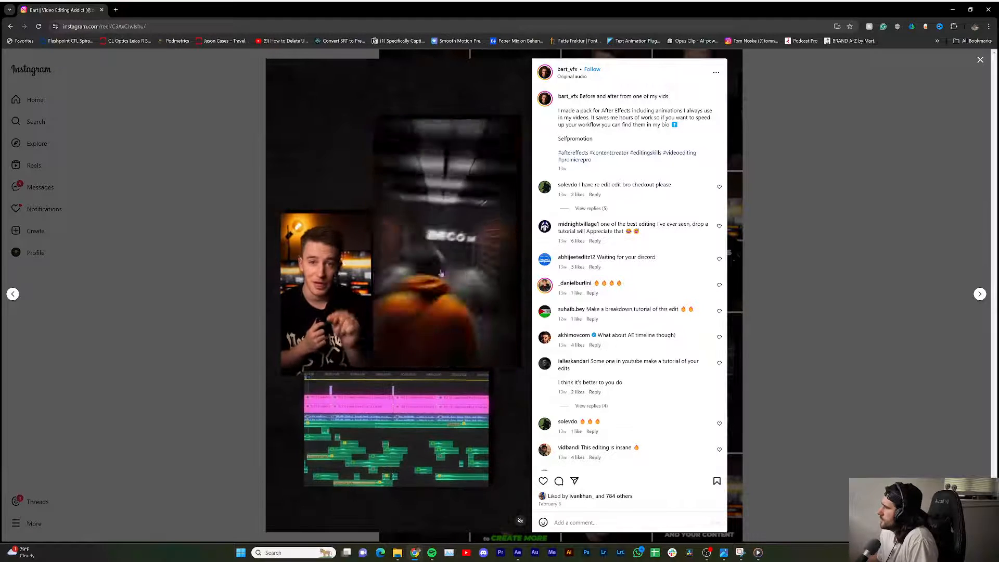
- Watch the before-and-after reel, pausing at "A PRISONER OF YOUR NICHE" and again at "DIFFERENT from today"
left_click(456, 219)
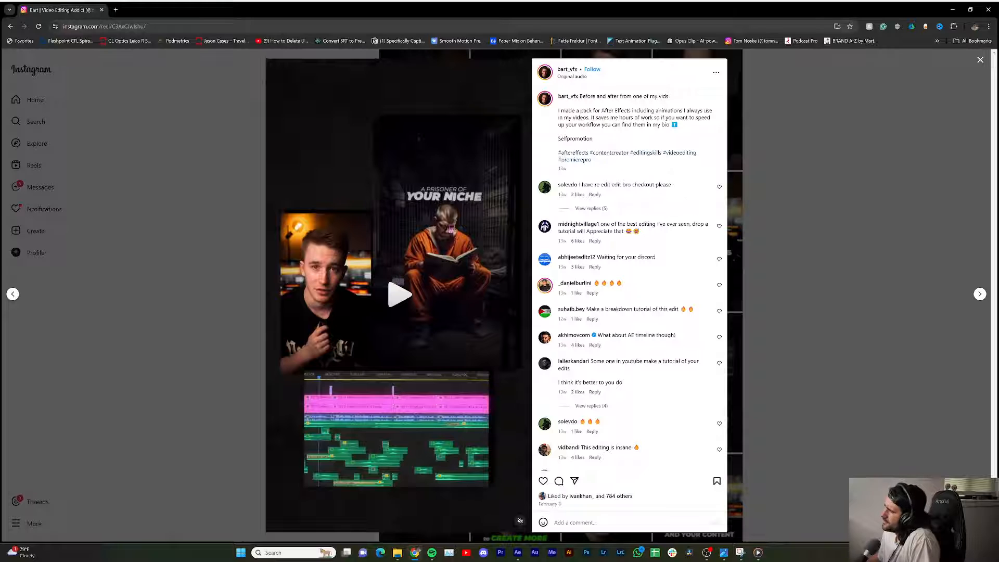
left_click(394, 371)
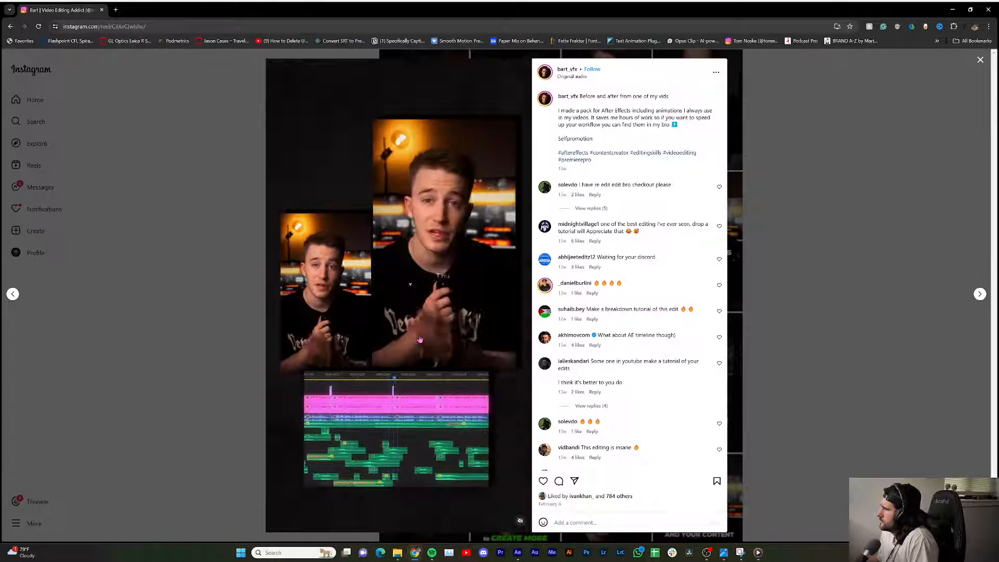
left_click(421, 290)
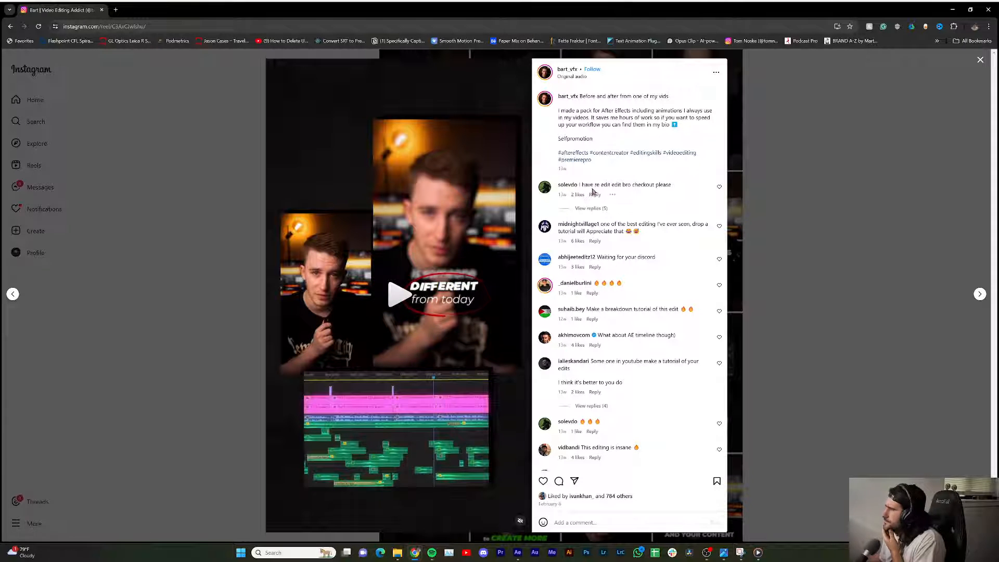
- Search Google for "dalle 4" in a new browser tab
left_click(116, 10)
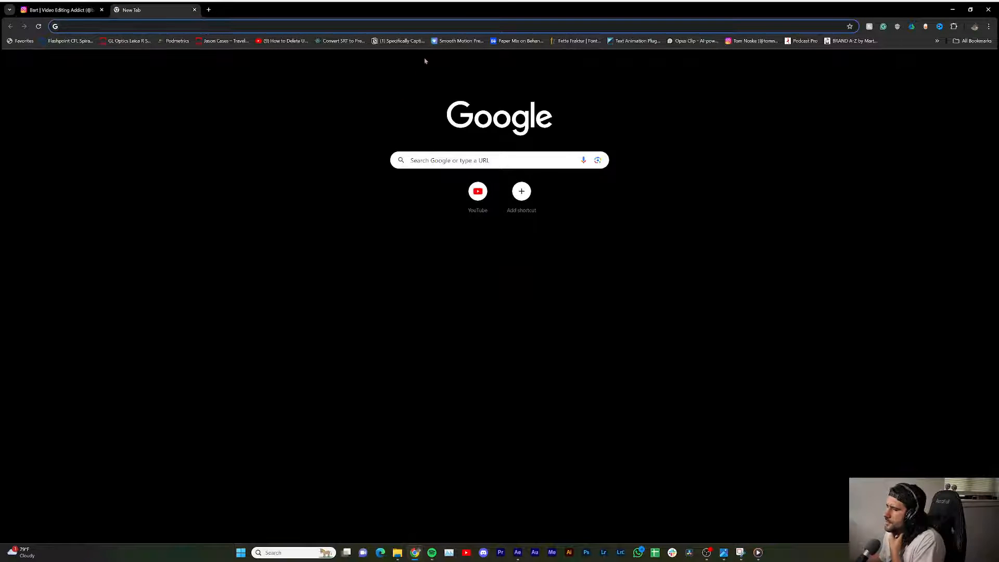
type("d")
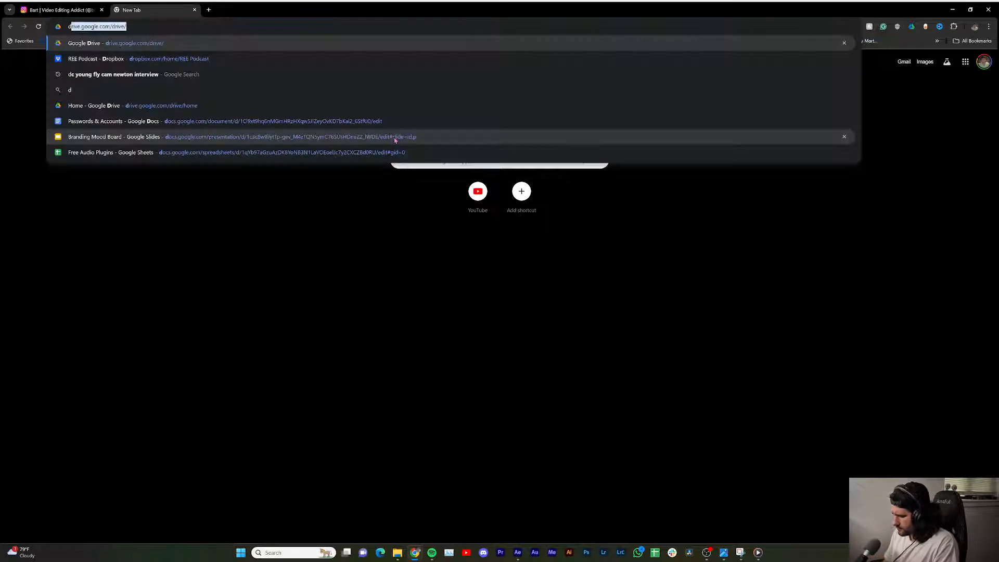
type("alle")
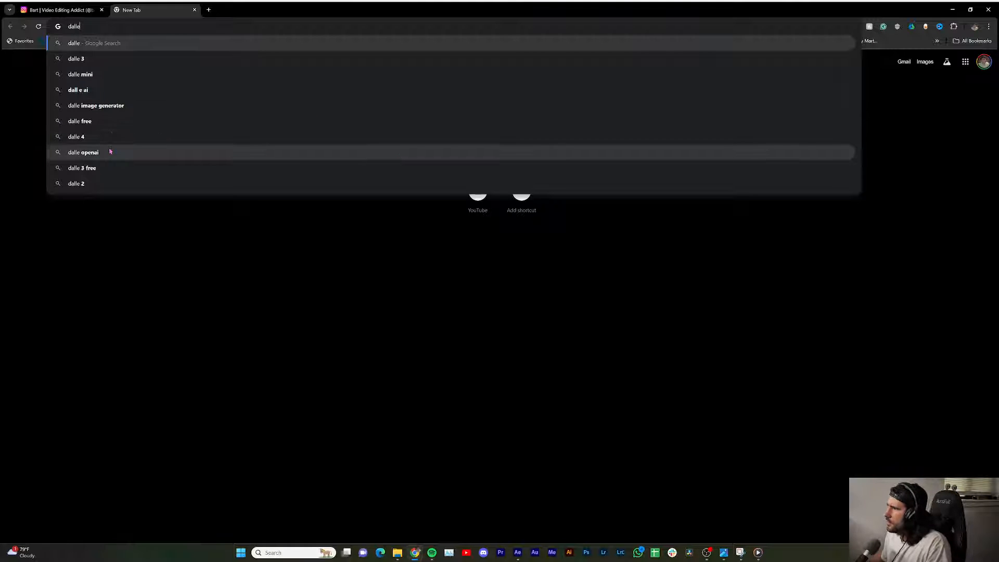
left_click(87, 138)
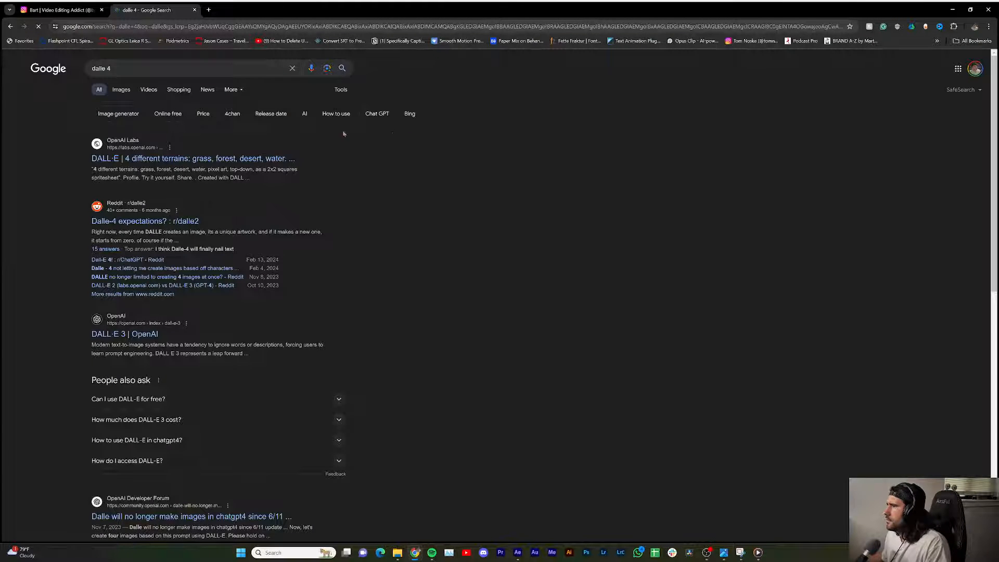
left_click(235, 162)
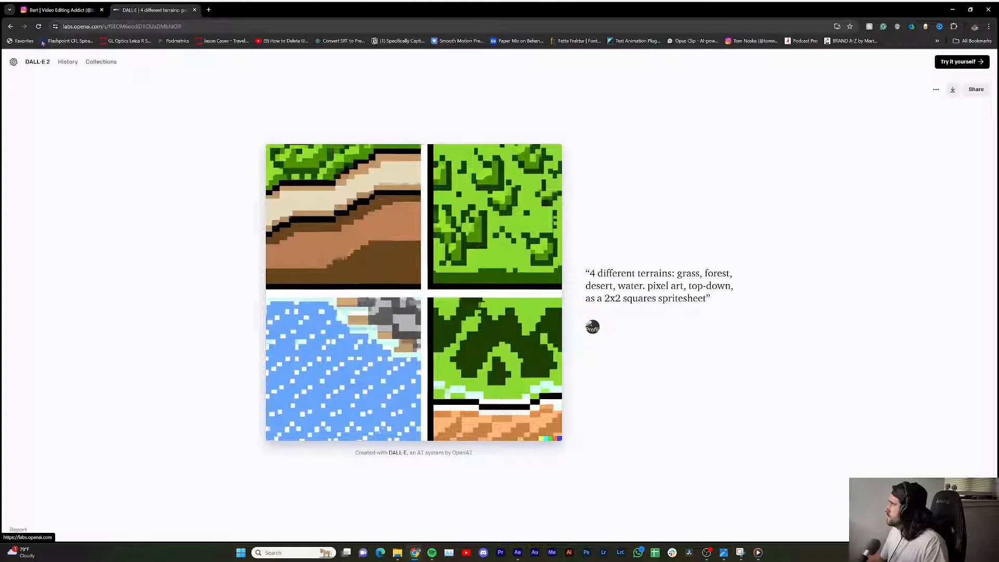
left_click(978, 61)
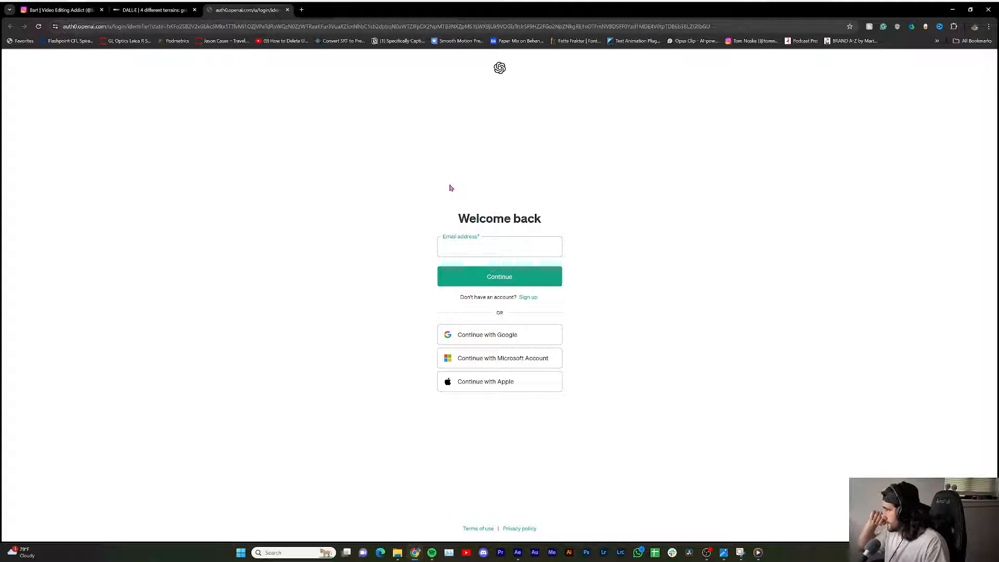
left_click(287, 10)
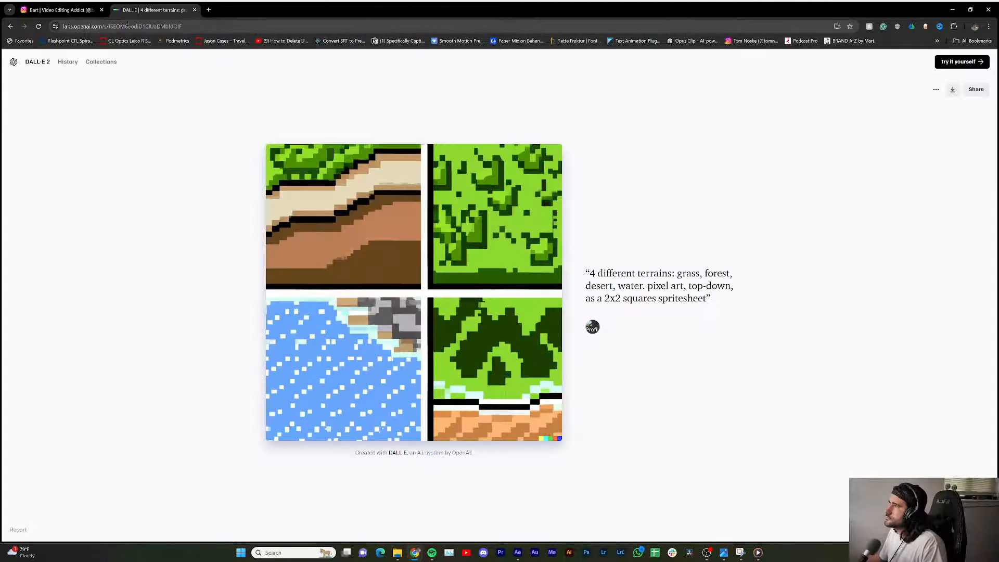
left_click(11, 27)
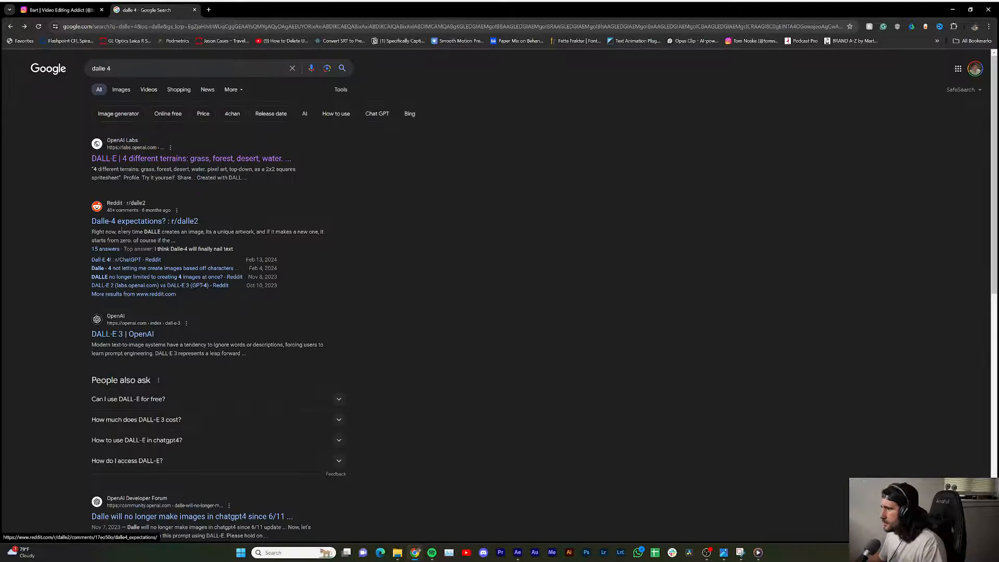
- Open the "DALL·E 3 | OpenAI" search result and review its comparison of DALL·E 2 and DALL·E 3 images
left_click(129, 336)
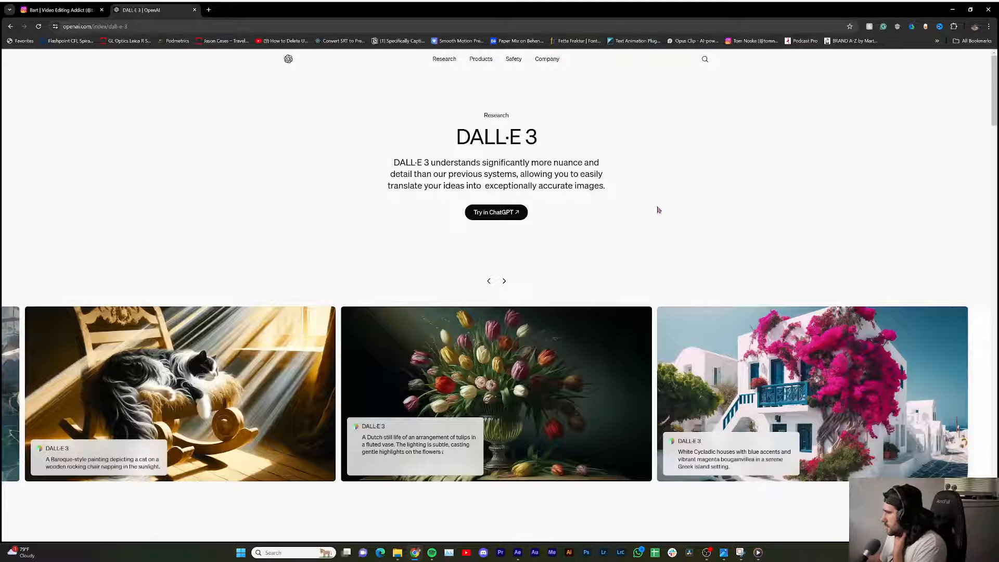
scroll(607, 377, "down", 7)
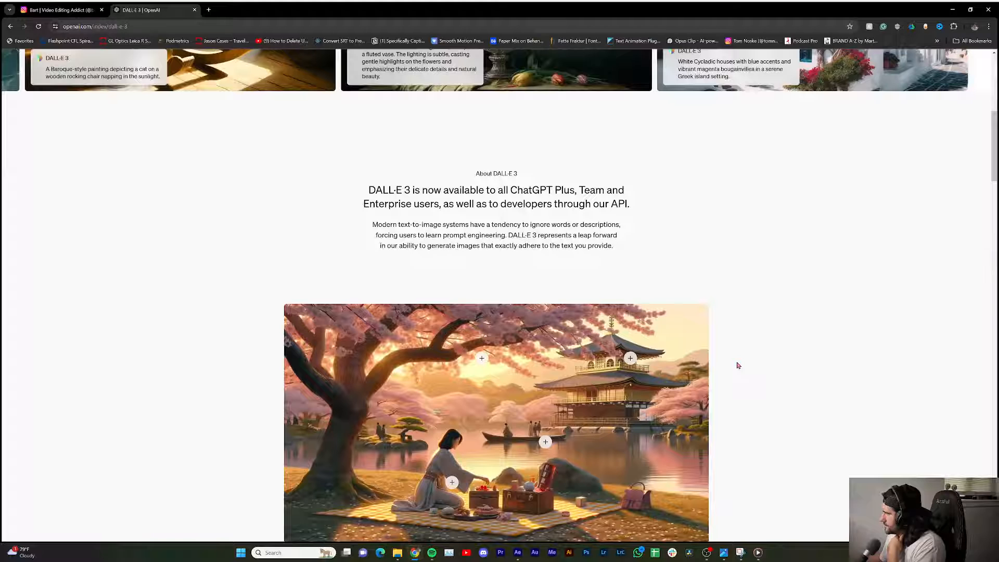
scroll(737, 365, "down", 8)
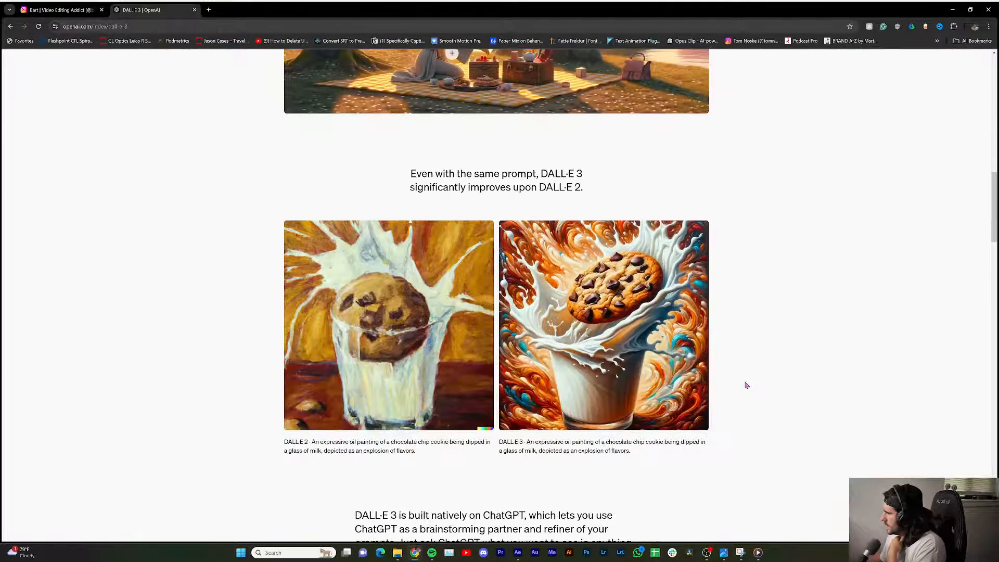
scroll(745, 383, "down", 1)
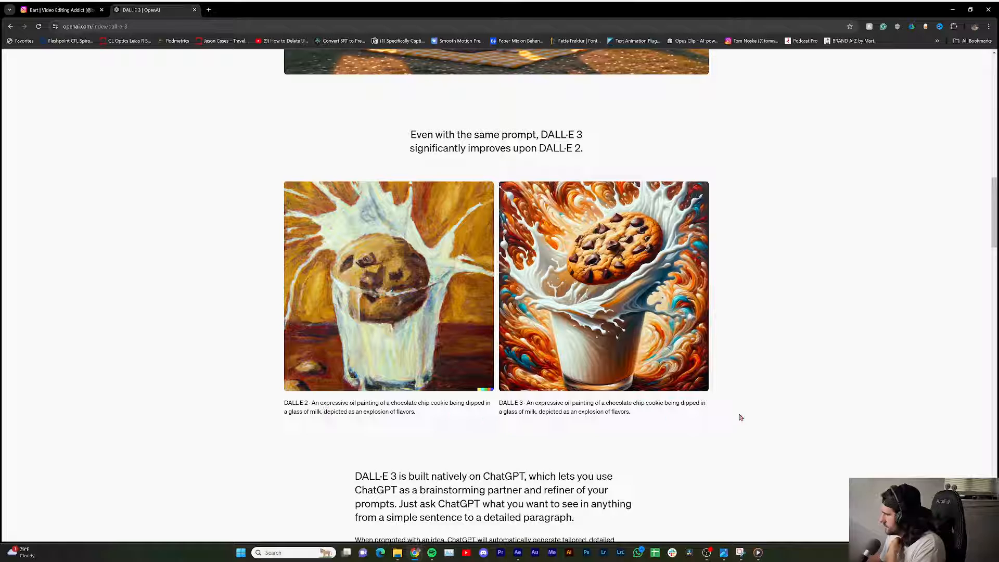
- Review the rest of the DALL·E 3 page and its image gallery, and open the offer to try it in ChatGPT
scroll(822, 369, "down", 15)
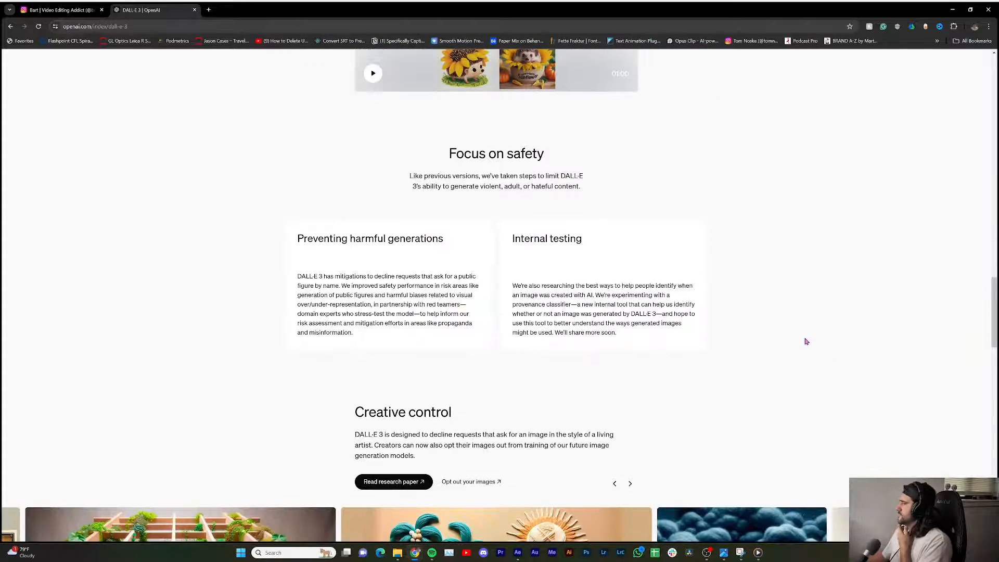
scroll(833, 336, "down", 5)
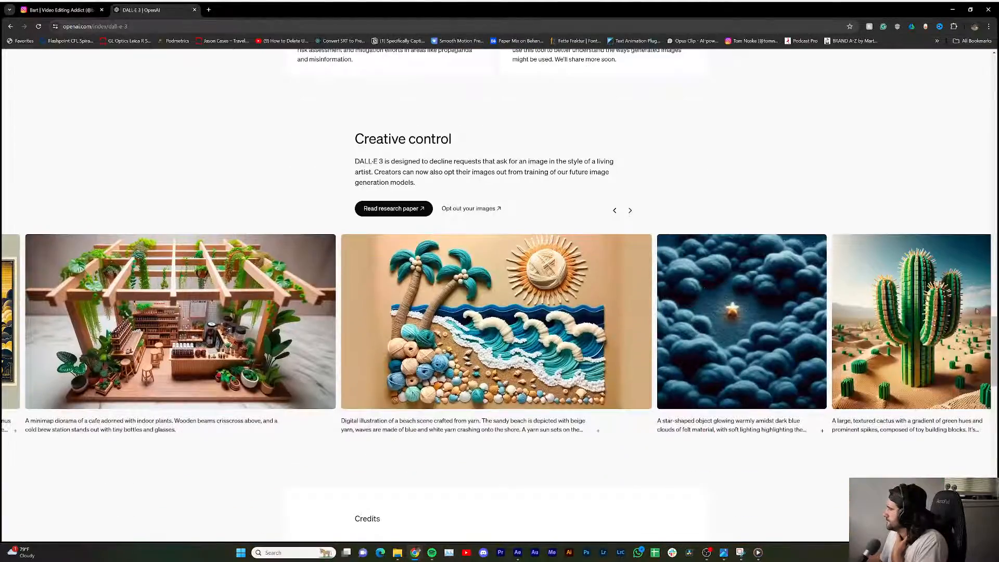
left_click_drag(991, 351, 991, 88)
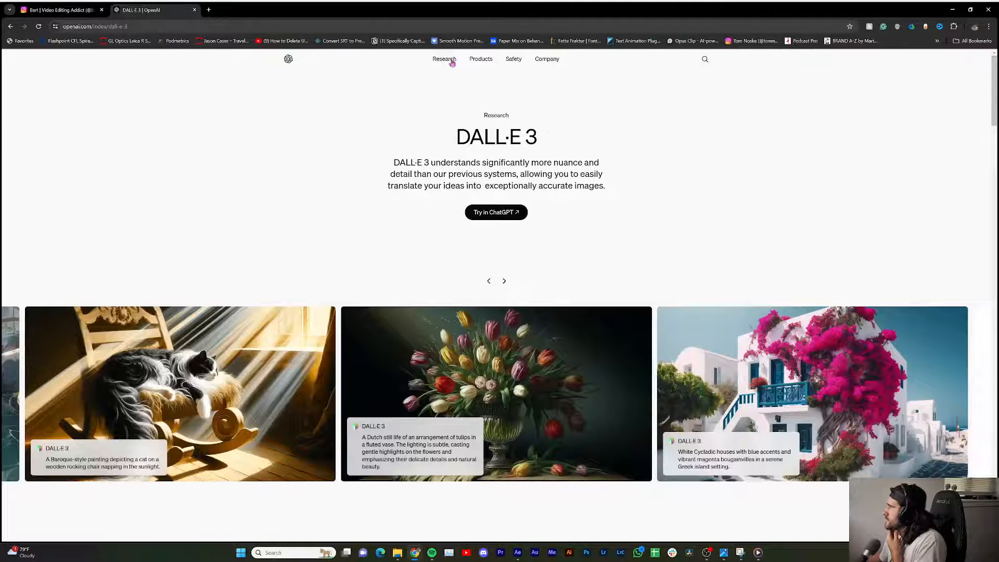
mouse_move(485, 61)
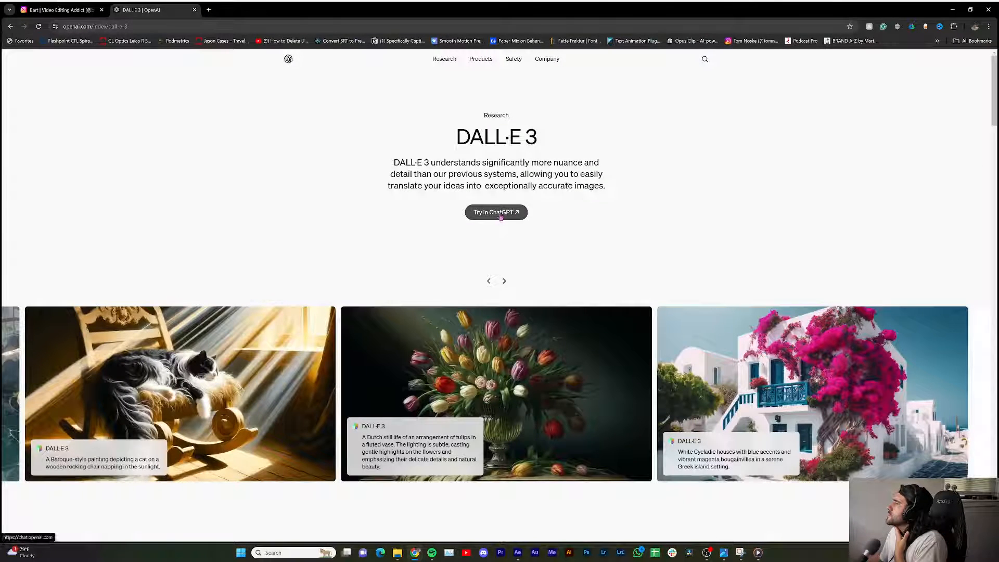
left_click(499, 214)
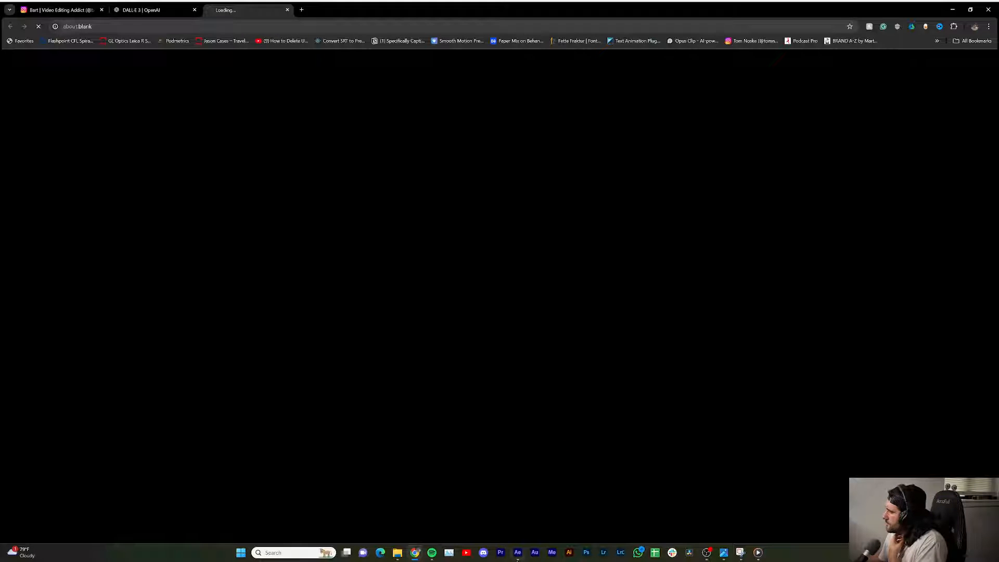
left_click(518, 553)
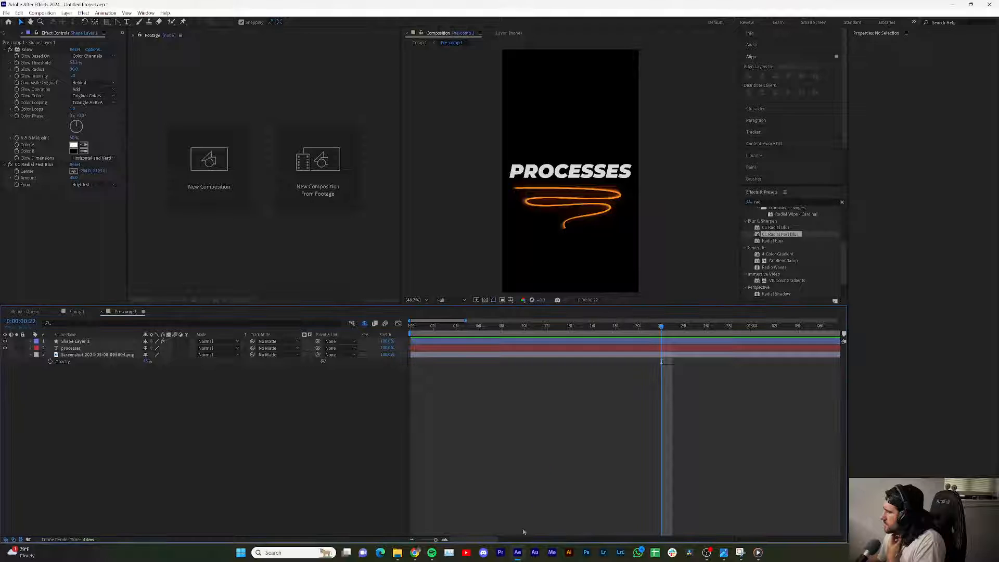
right_click(229, 402)
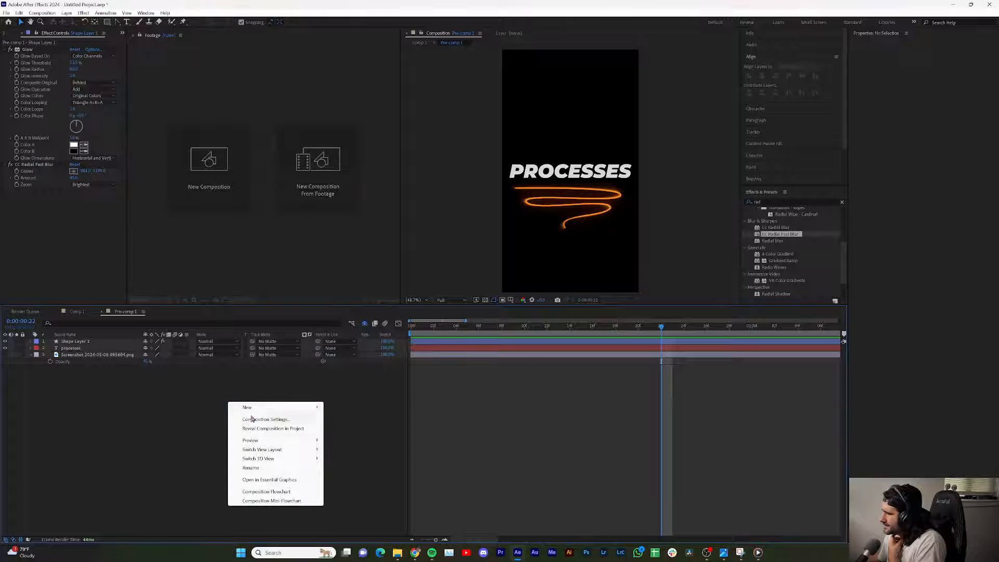
mouse_move(307, 409)
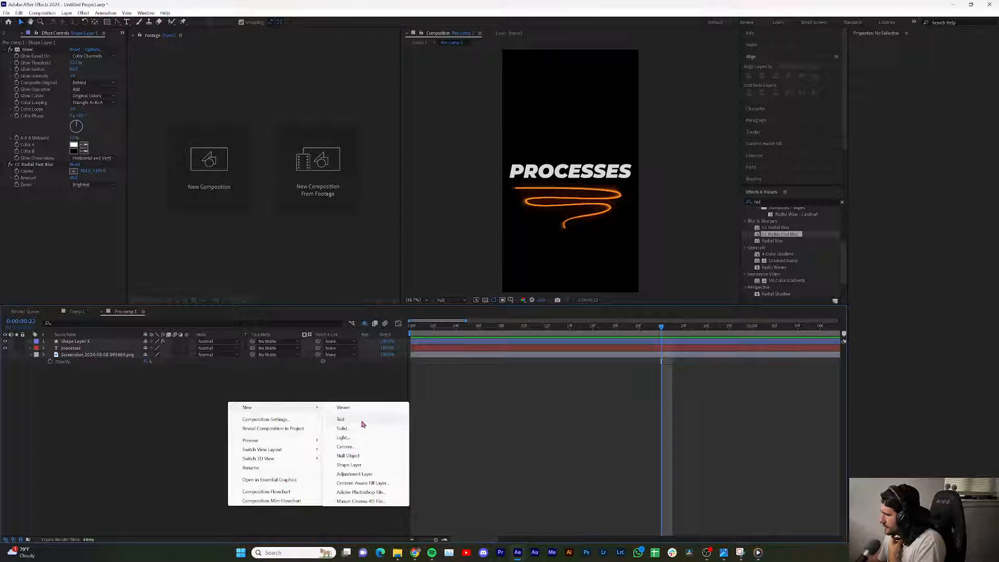
left_click(453, 376)
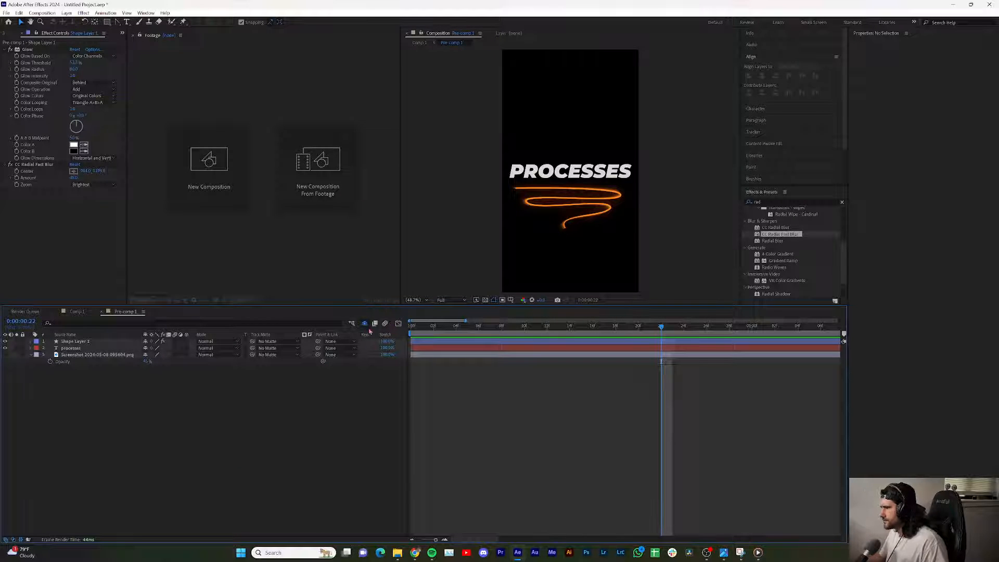
- Close the media player and the boxing photo's viewer, and minimize Spotify
left_click(758, 552)
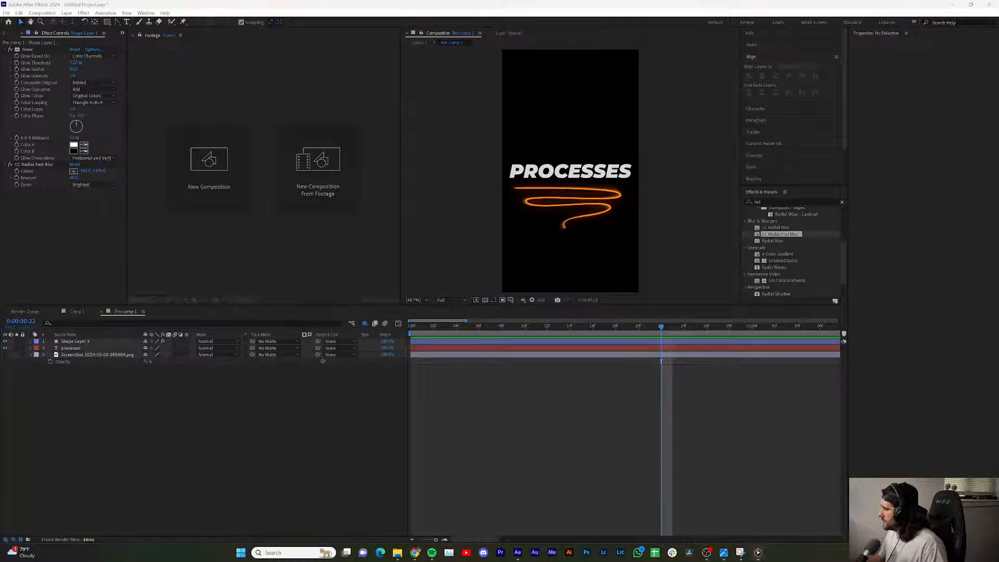
left_click(664, 95)
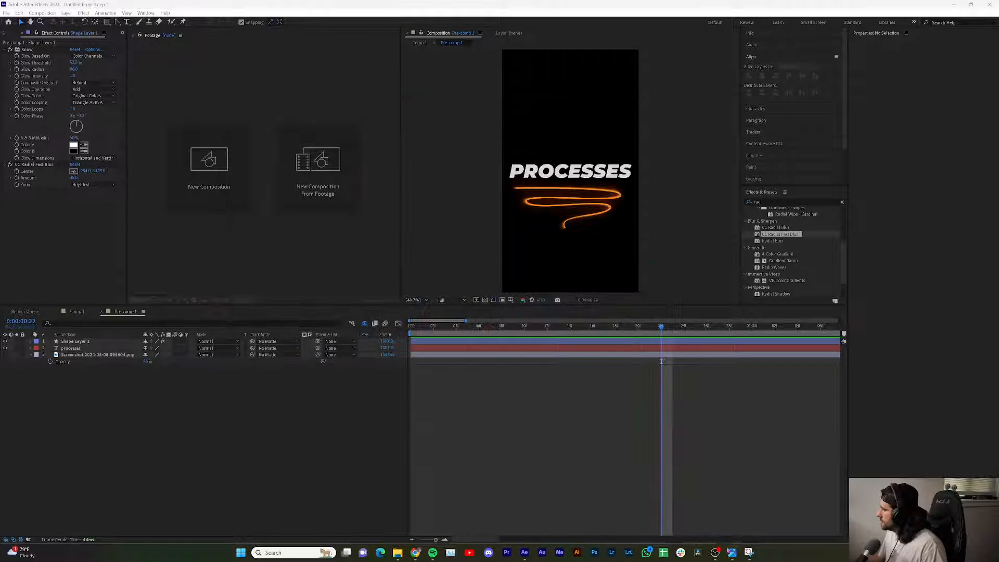
left_click(731, 551)
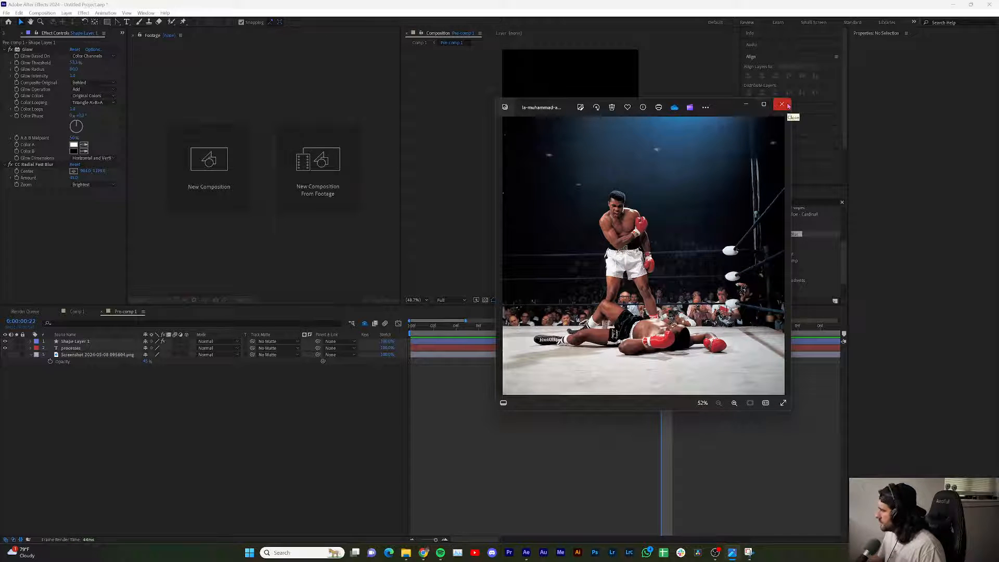
left_click(785, 105)
left_click(446, 555)
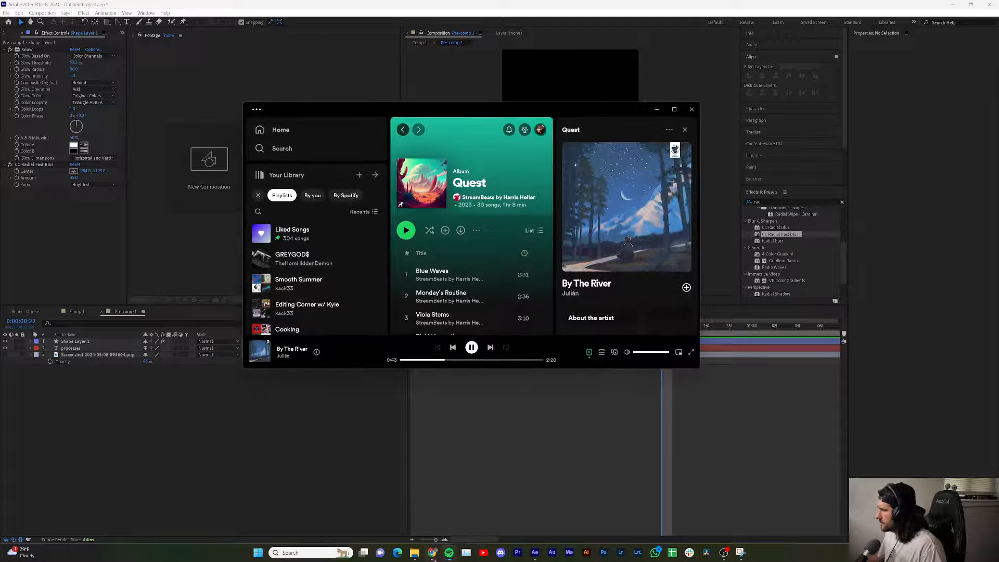
left_click(653, 117)
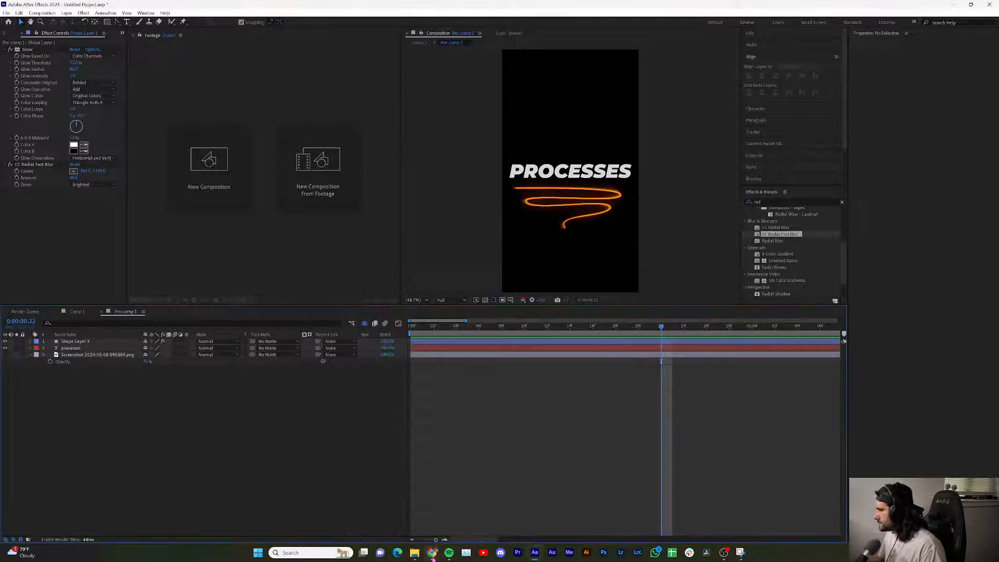
- Switch to the ChatGPT page in Chrome, review its upgrade plans, and return to After Effects
mouse_move(432, 552)
left_click(477, 513)
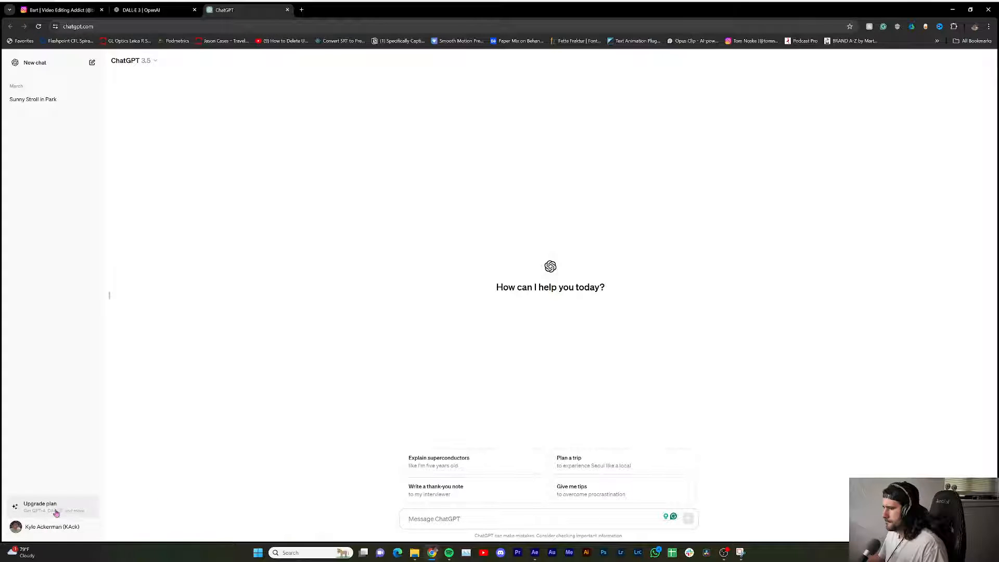
left_click(81, 515)
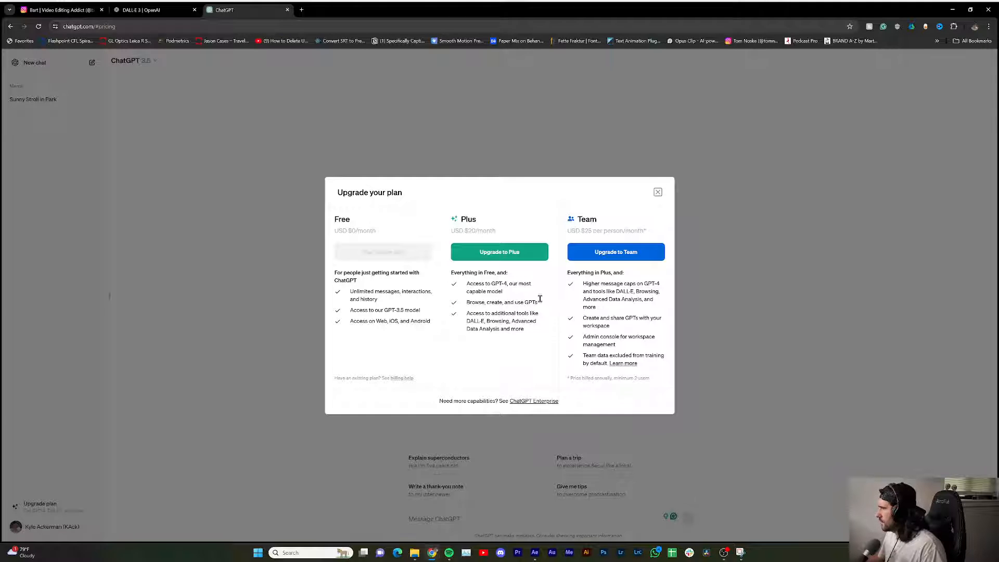
left_click(657, 192)
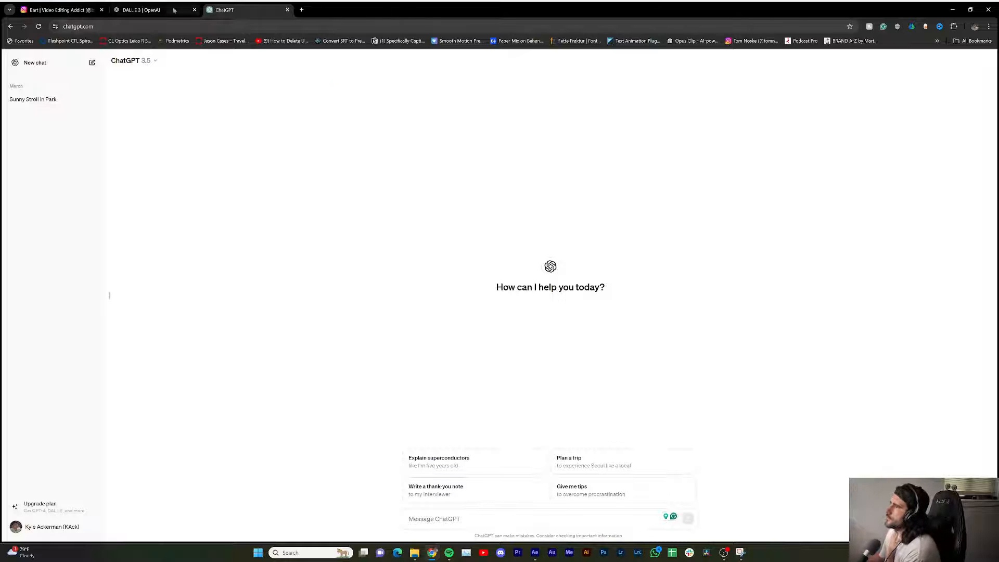
left_click(952, 11)
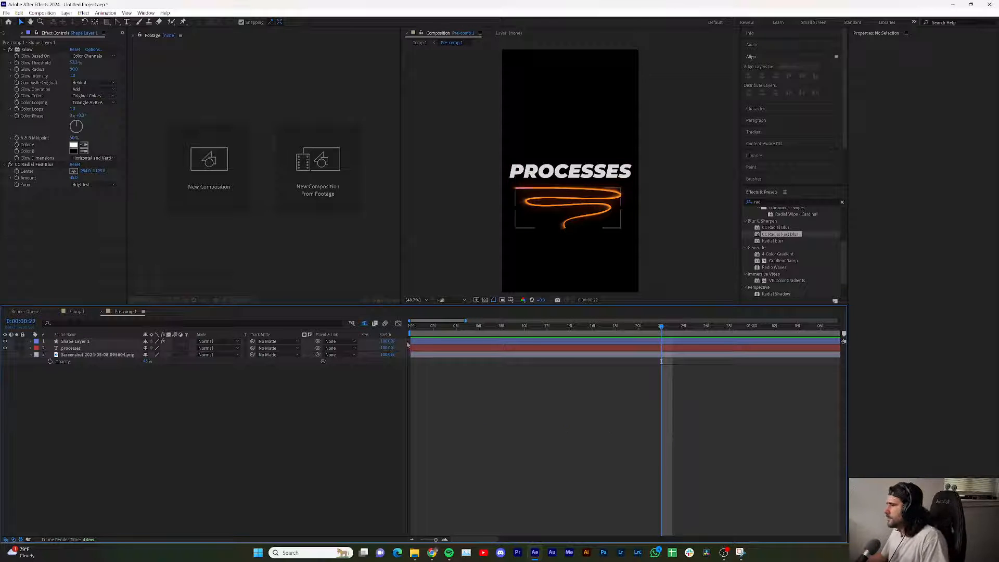
- Reveal the shy layers in Pre-comp 1 and make the "A decent video" text visible
left_click(411, 343)
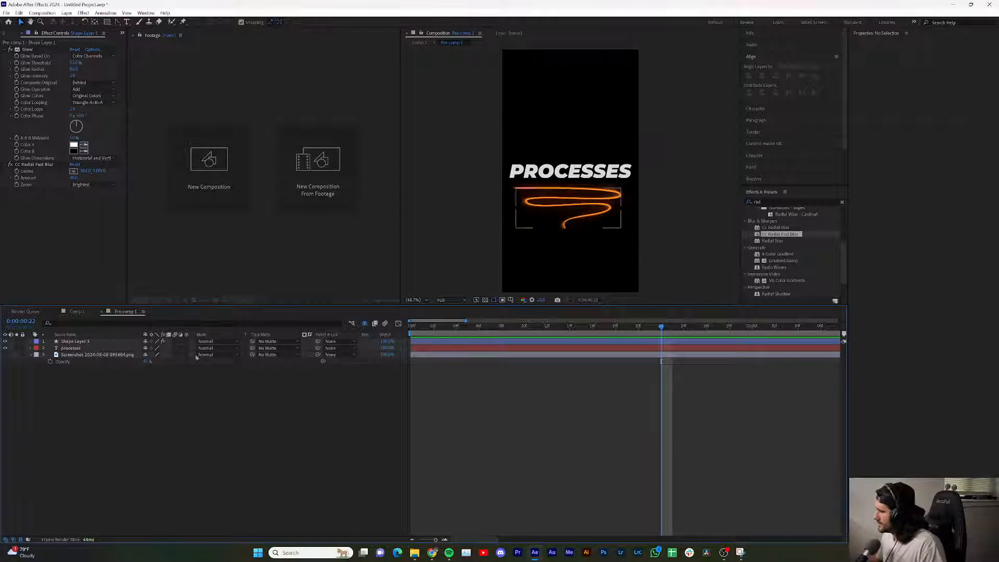
left_click(254, 441)
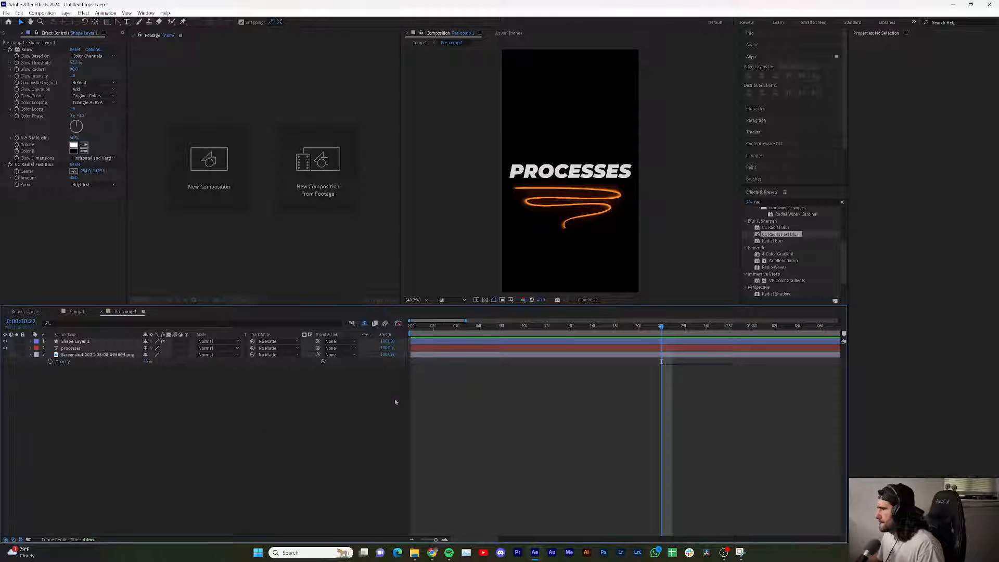
left_click(364, 323)
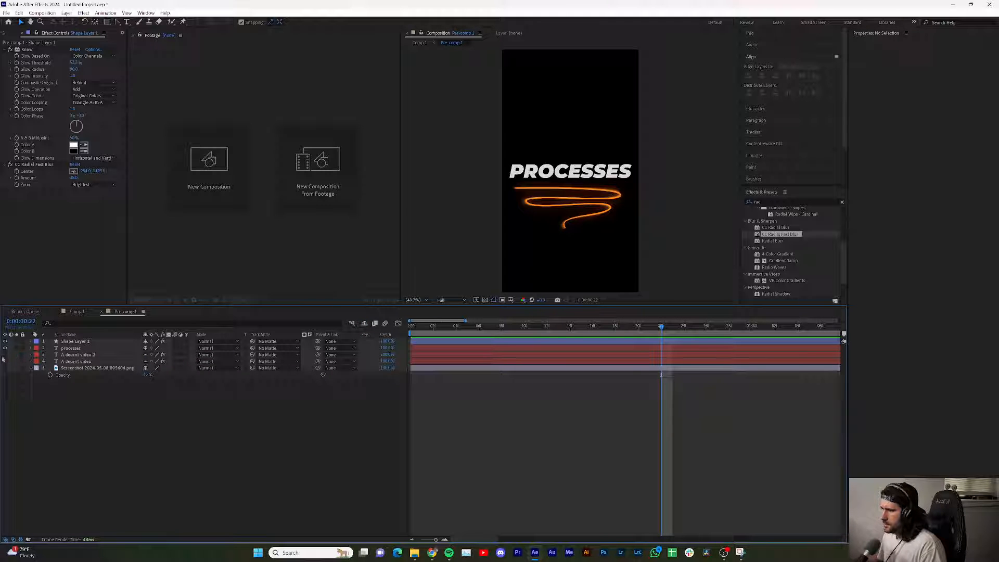
left_click_drag(4, 361, 5, 354)
left_click(76, 361)
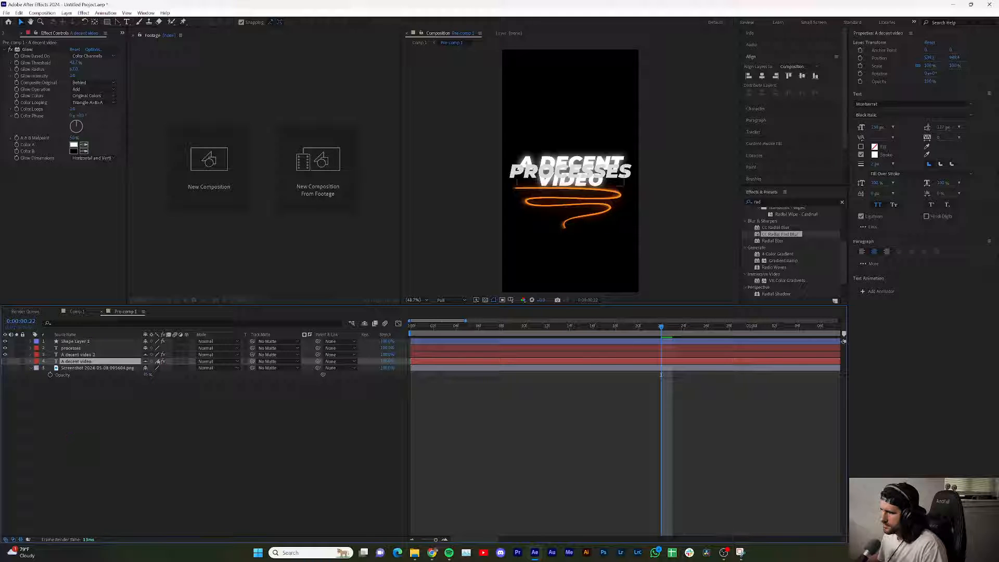
left_click(87, 354)
right_click(180, 445)
mouse_move(241, 347)
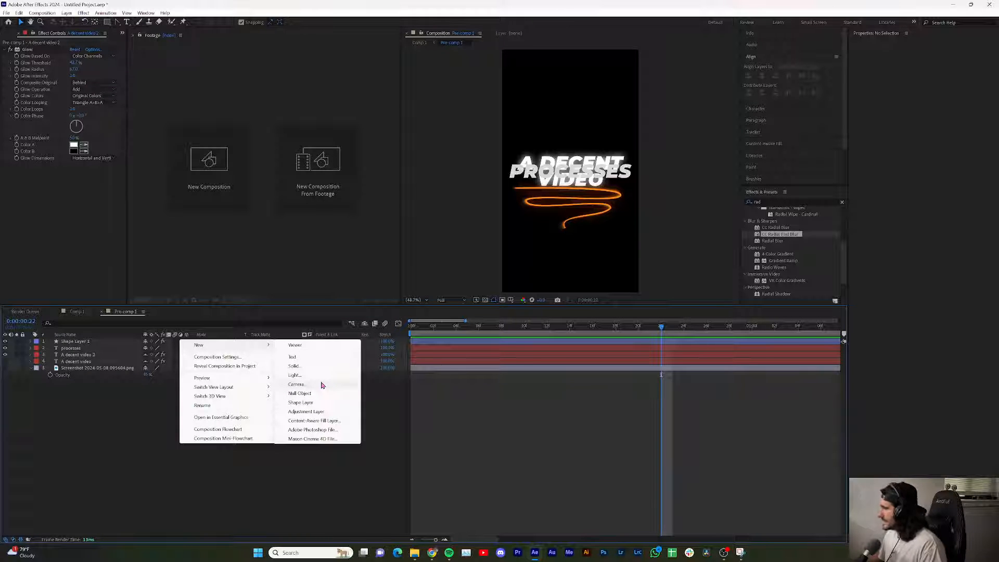
left_click(326, 402)
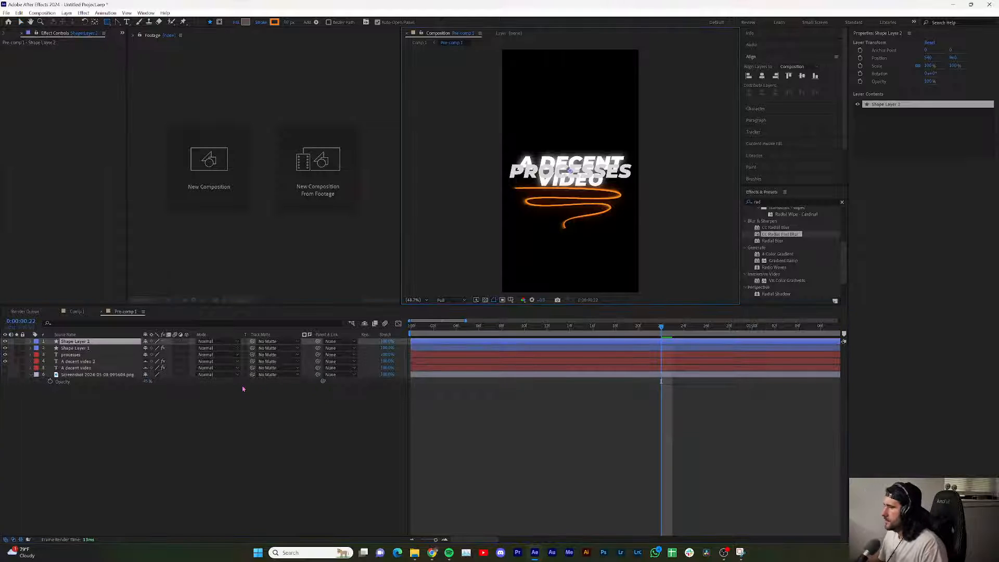
key("Delete")
- Add a two-node camera to Pre-comp 1 with the default settings
right_click(200, 406)
mouse_move(273, 410)
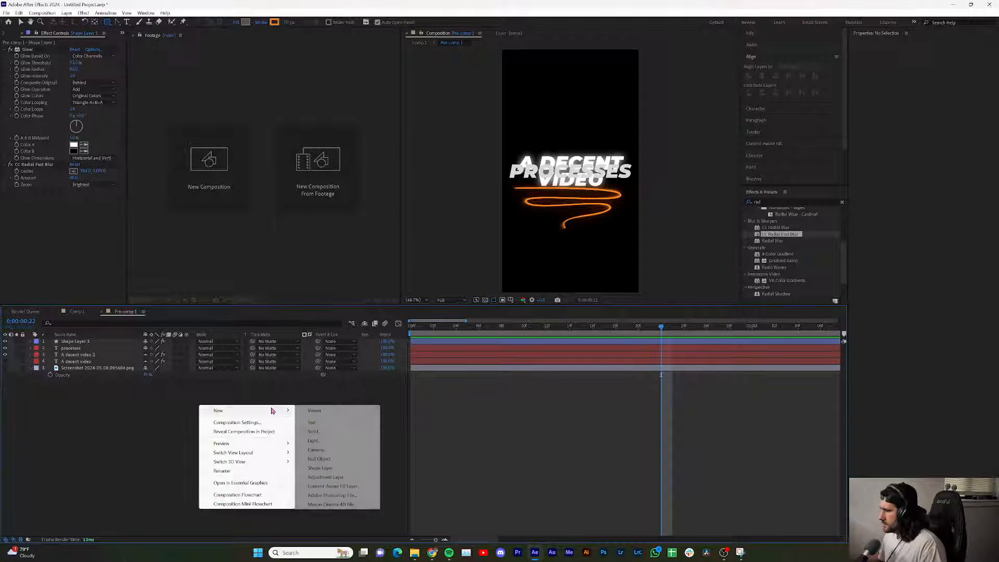
left_click(331, 452)
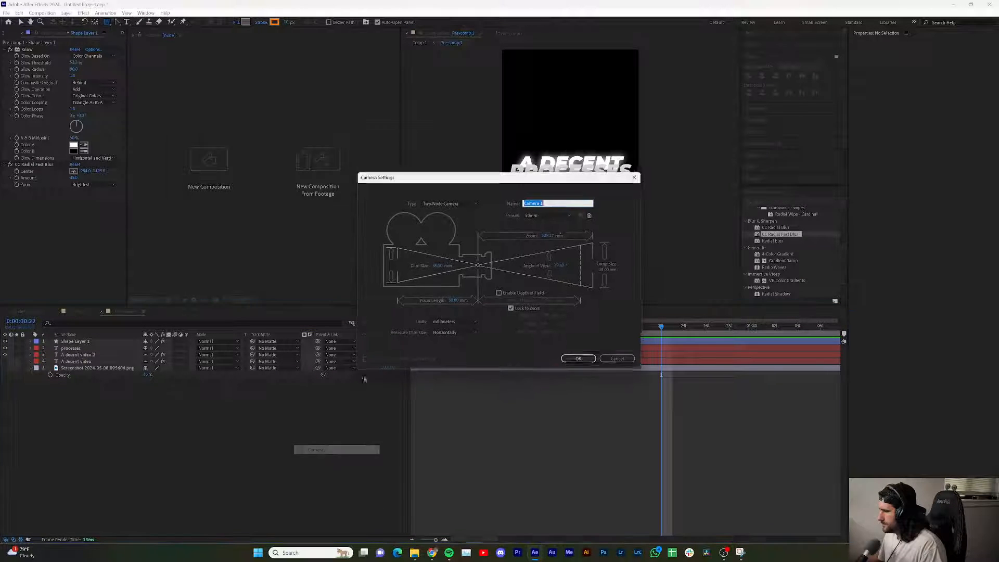
left_click(576, 359)
left_click(555, 308)
- Add a null object to Pre-comp 1 and parent the camera to it
right_click(186, 442)
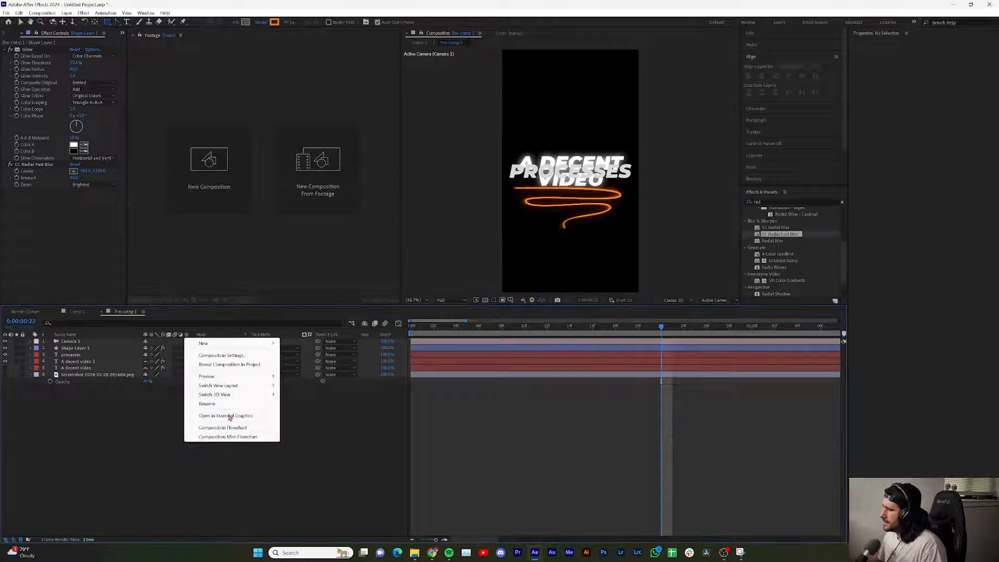
mouse_move(223, 344)
left_click(306, 391)
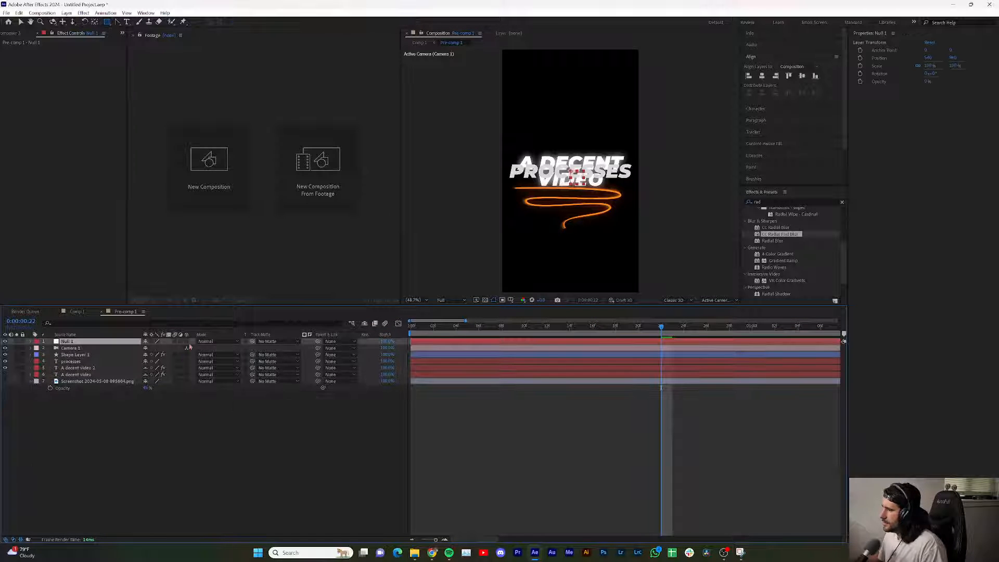
left_click_drag(318, 348, 73, 341)
- Make the null object a 3D layer and enable motion blur on it
left_click(186, 342)
left_click(180, 344)
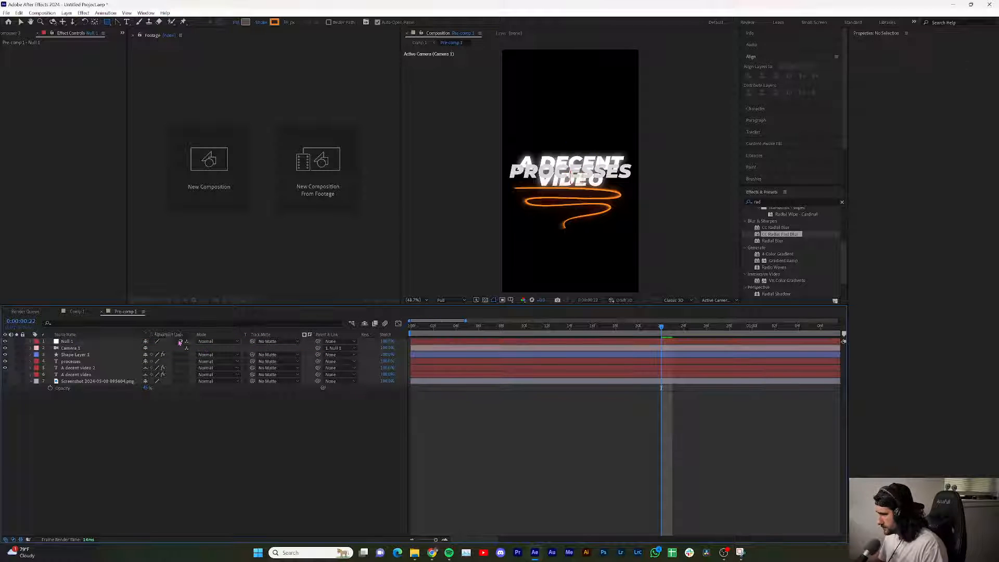
left_click(175, 342)
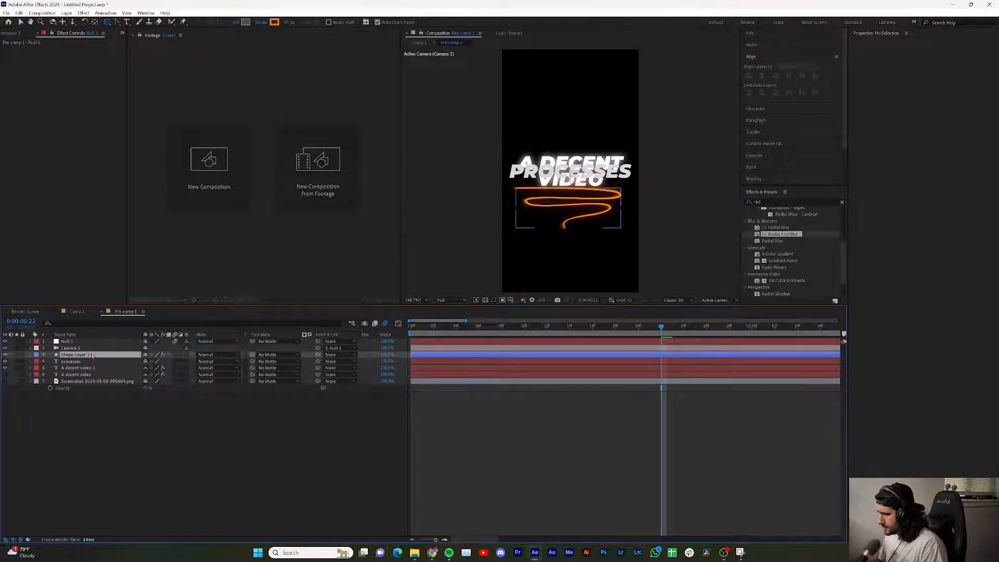
- Turn the shape layer, the three text layers and the screenshot image layer into 3D layers
left_click(74, 354)
left_click(91, 382, "shift")
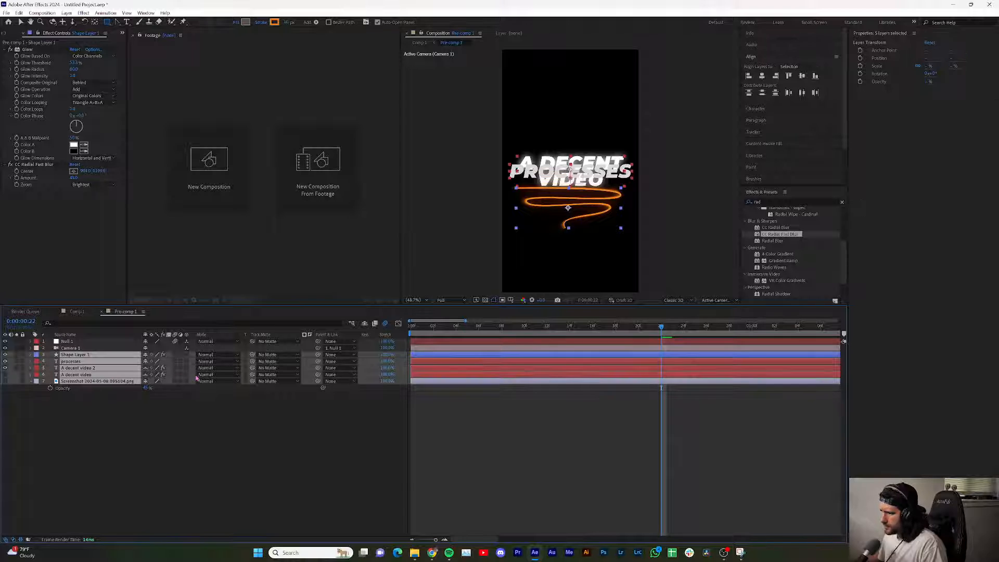
left_click(186, 381)
left_click(204, 492)
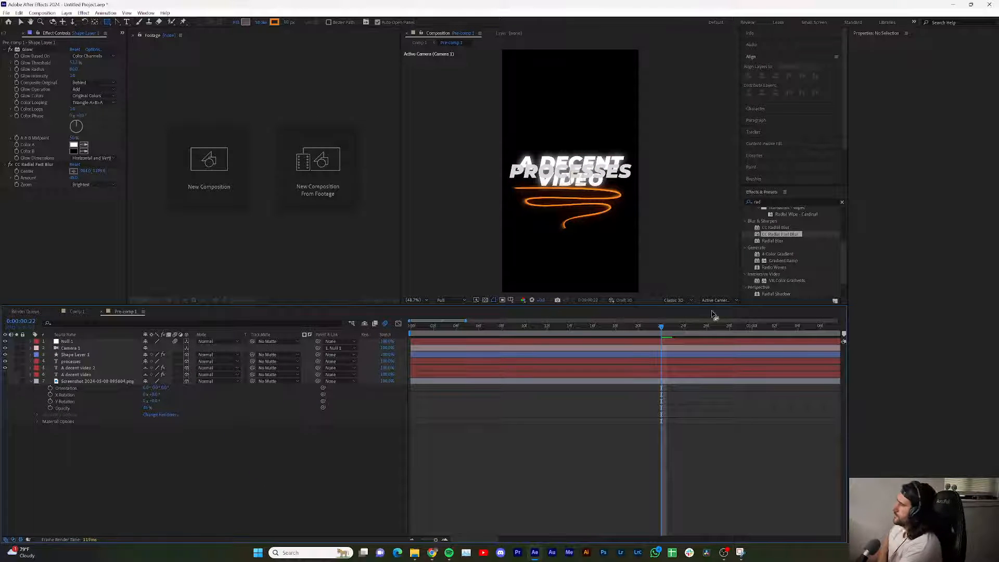
- Widen the composition viewer and split it into 2 Views, with the camera view beside the top view
left_click_drag(741, 257, 818, 259)
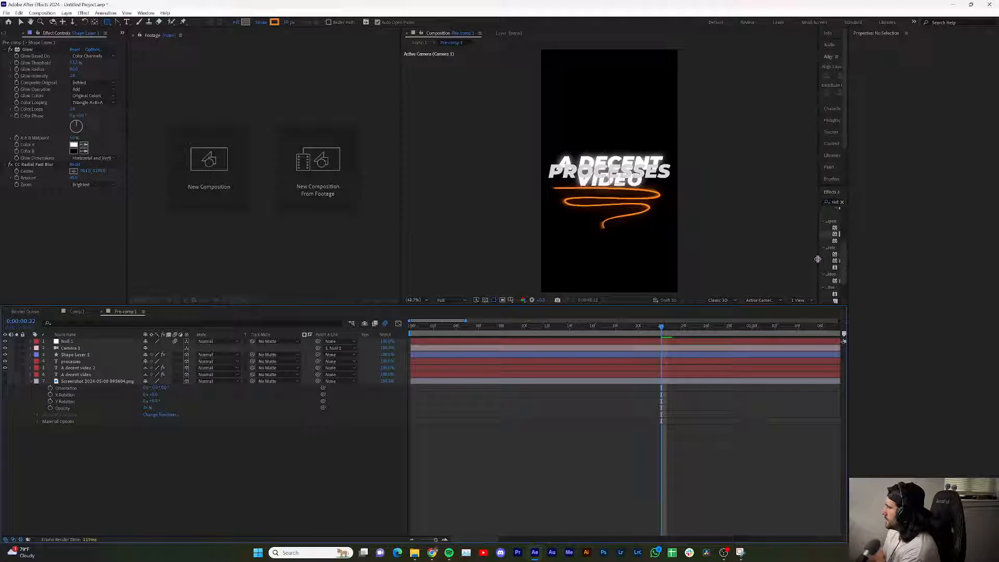
left_click(799, 300)
left_click(803, 317)
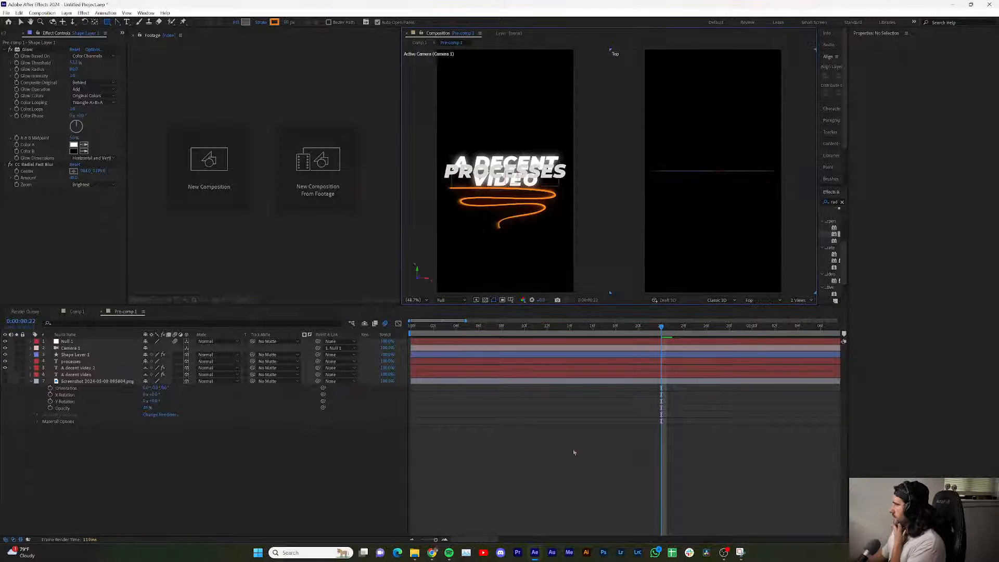
- Reveal the Position properties of Shape Layer 1, the processes and A decent video 2 text layers, and Camera 1
left_click(29, 381)
left_click(78, 368)
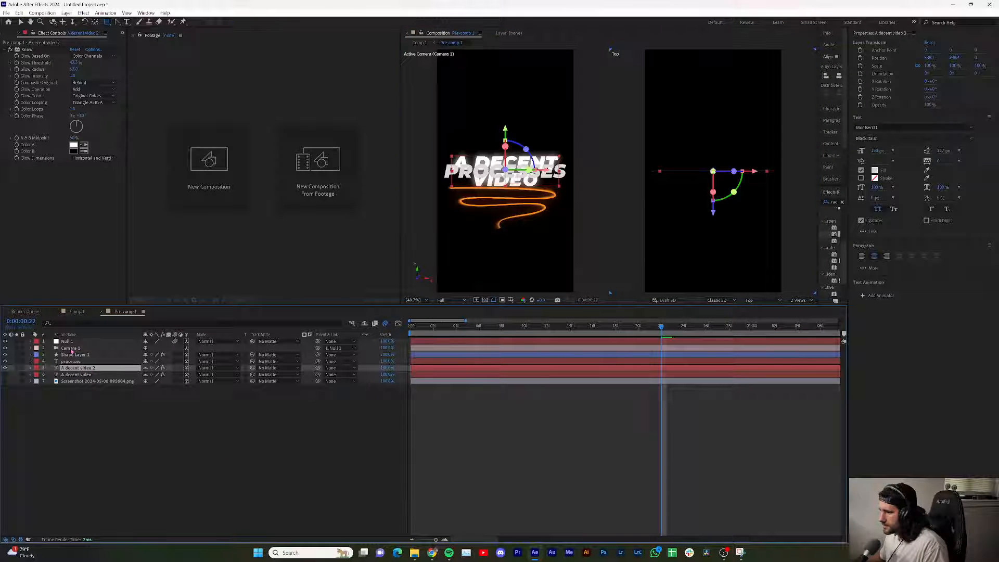
left_click(77, 354, "shift")
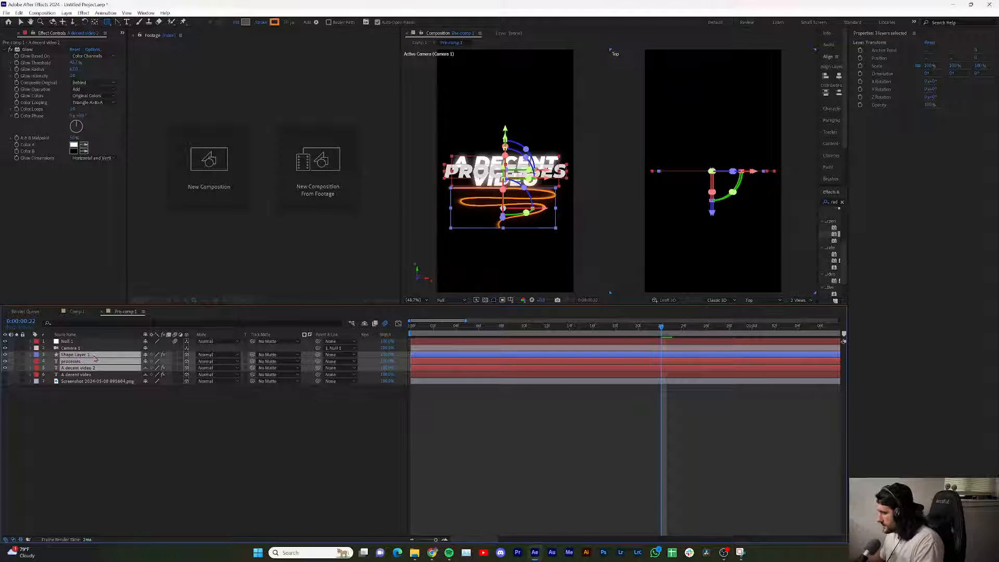
key("p")
key("F2")
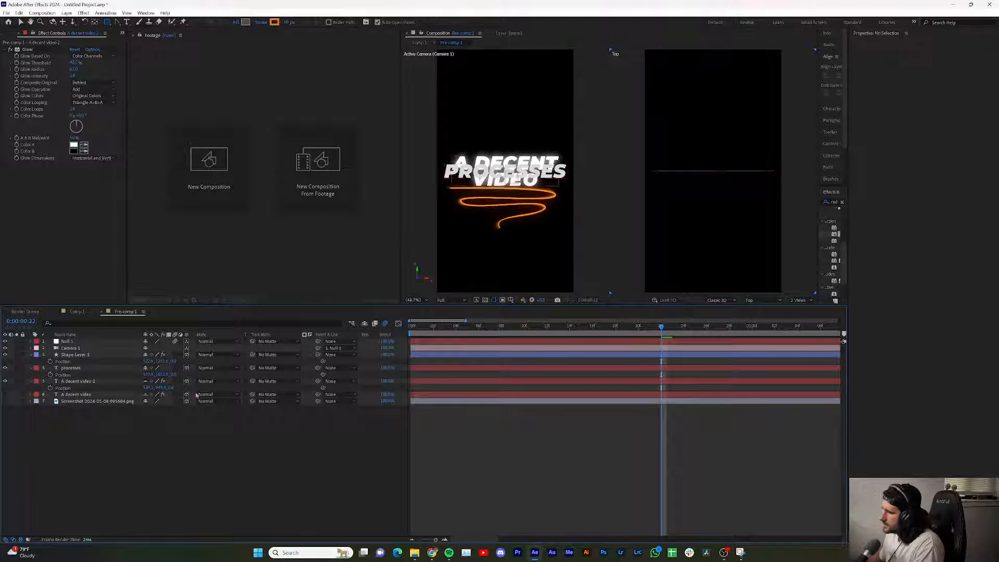
left_click(75, 348)
key("p")
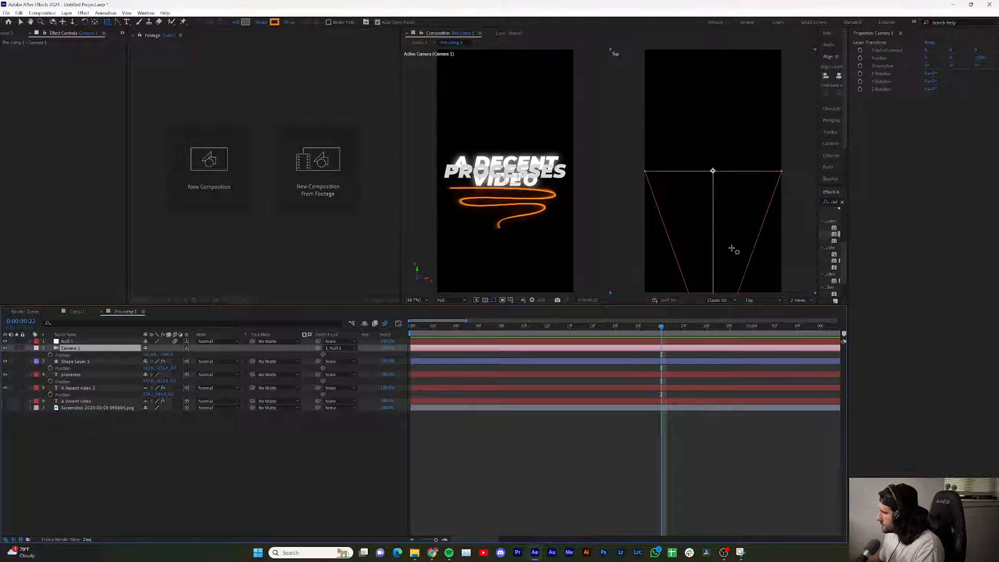
- Expand the Transform properties of Null 1 and fit the camera's full extent in the top view
scroll(728, 260, "down", 2)
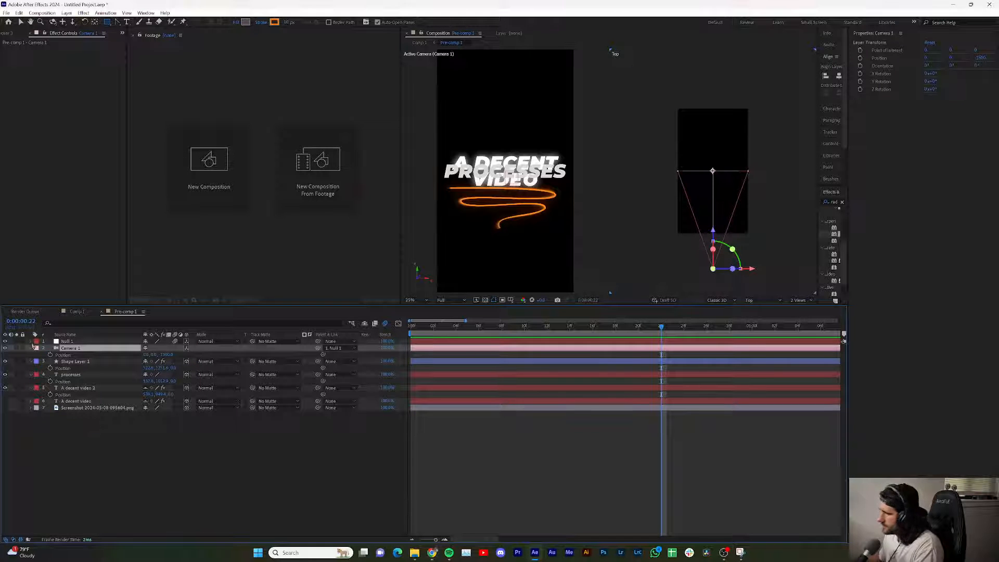
left_click(32, 342)
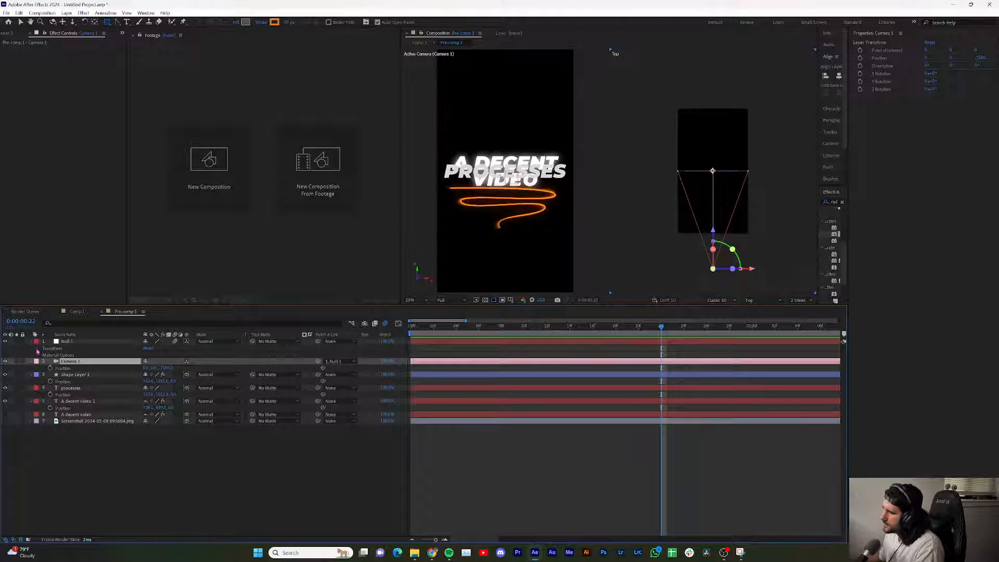
left_click(37, 348)
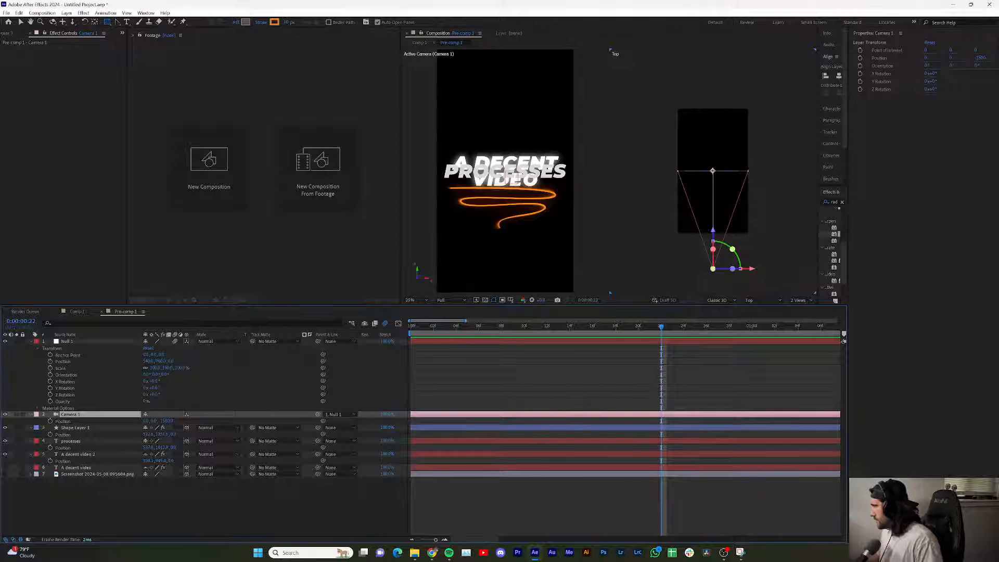
- Make the A decent video outline text layer visible and reveal its Position property
left_click(78, 442)
left_click(96, 455)
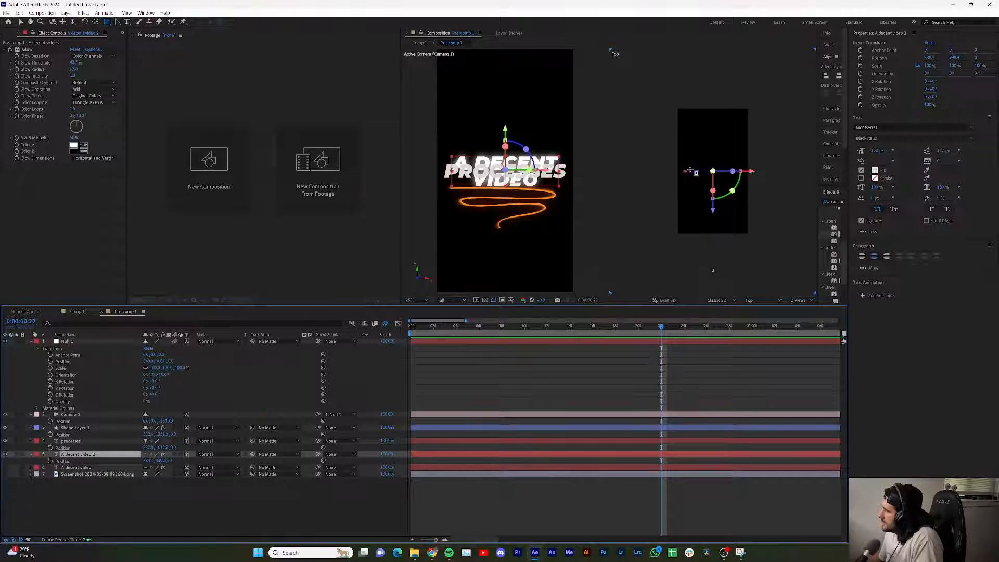
key("v")
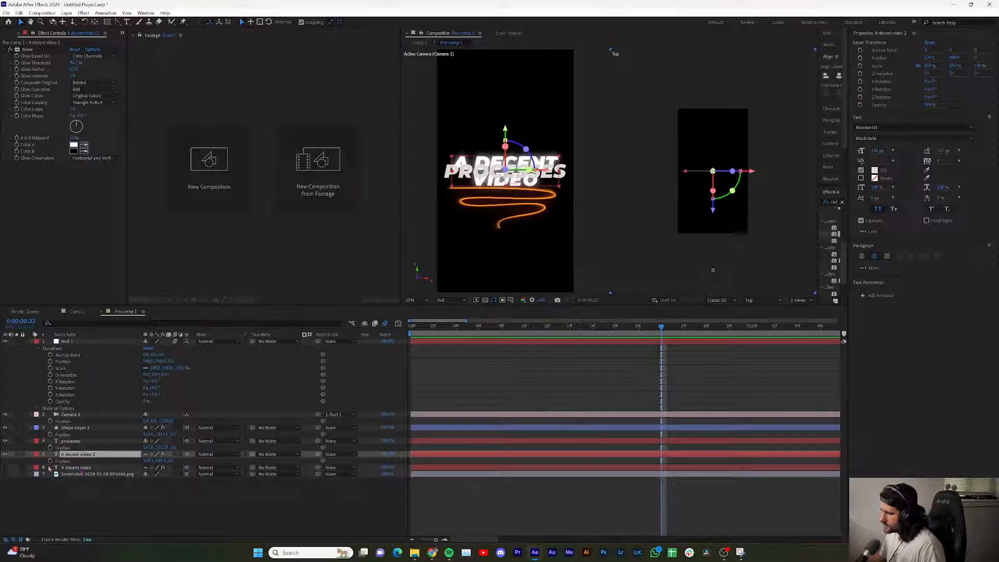
left_click(5, 468)
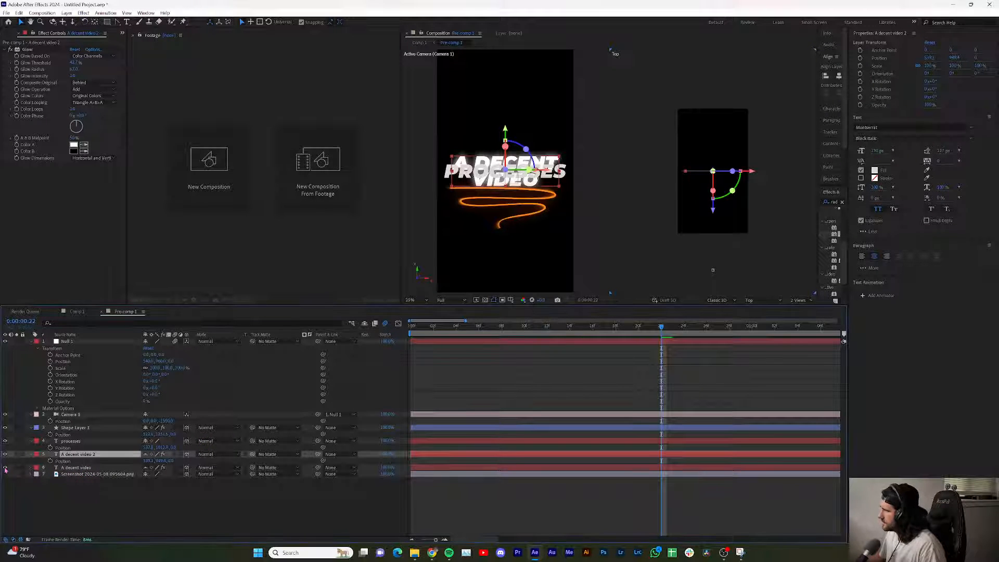
left_click(107, 468)
key("p")
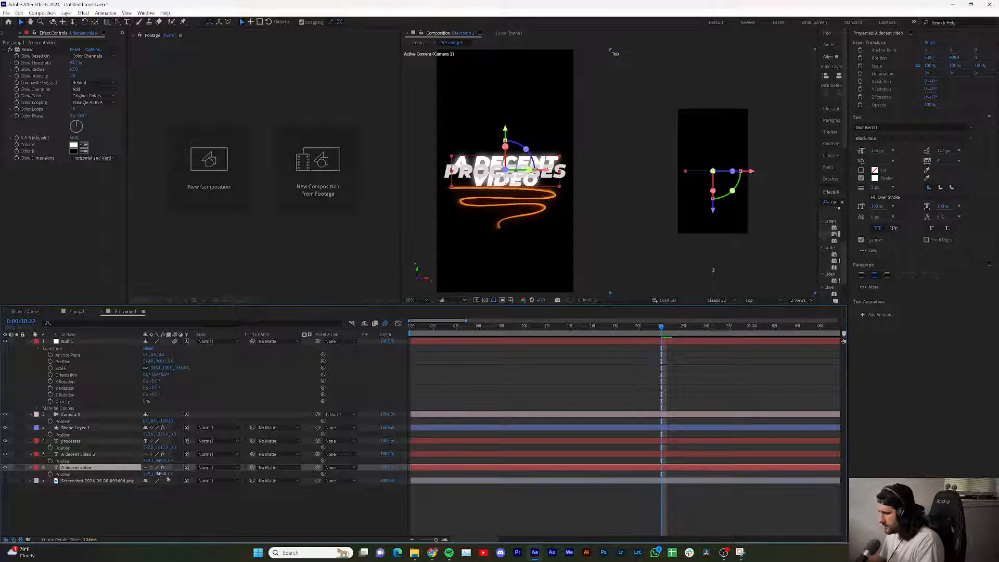
- Shift both A decent video text layers together towards the camera, to a Z position of about -140
left_click(105, 455, "ctrl")
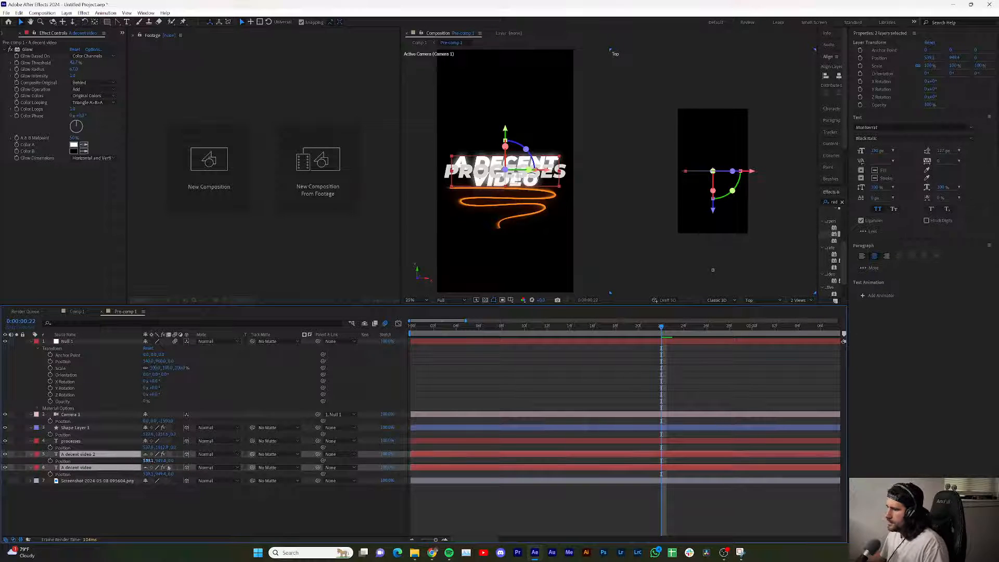
left_click_drag(172, 474, 254, 458)
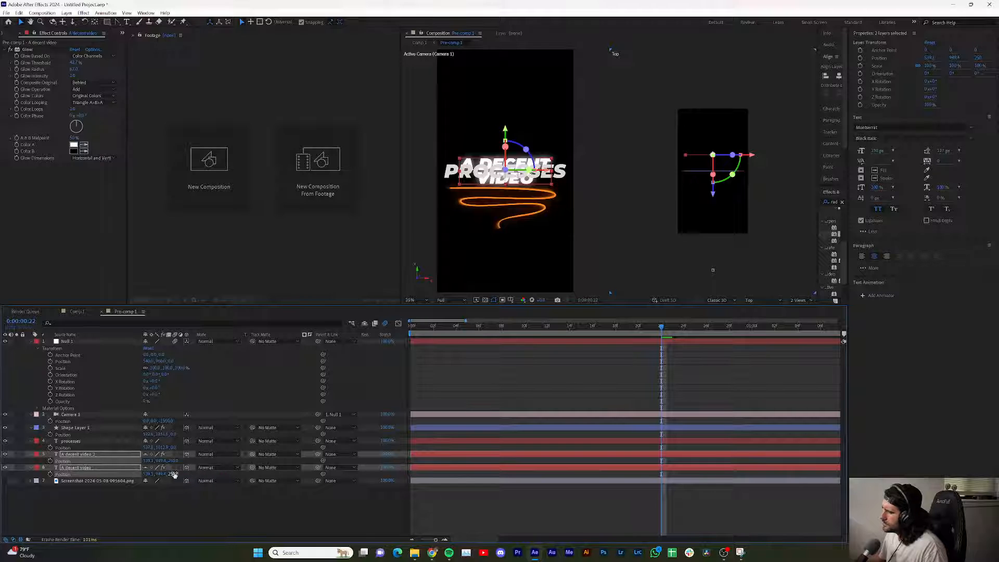
left_click_drag(174, 474, 517, 362)
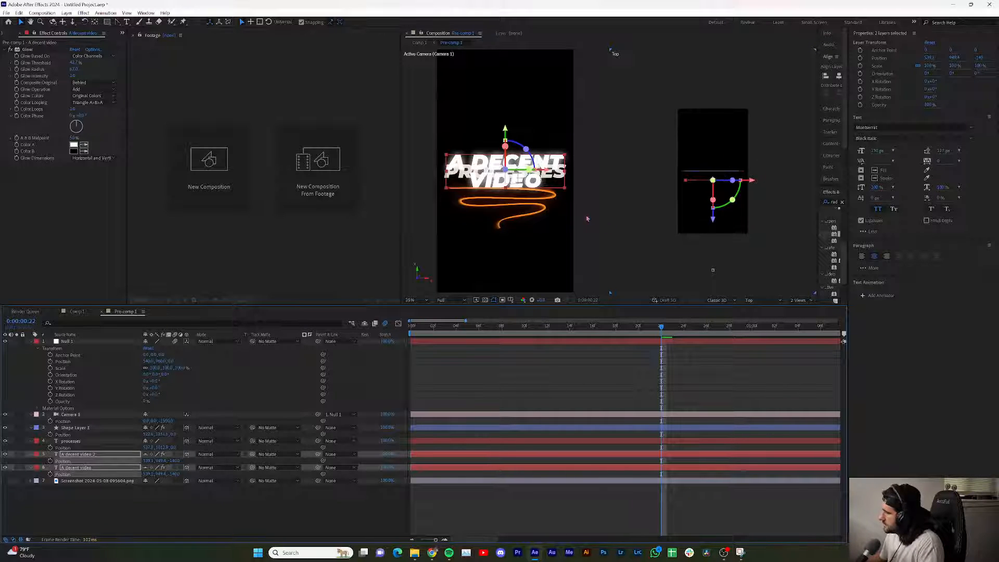
- Push Shape Layer 1 and the processes text layer back in depth to a Z position of about 380
left_click(78, 441)
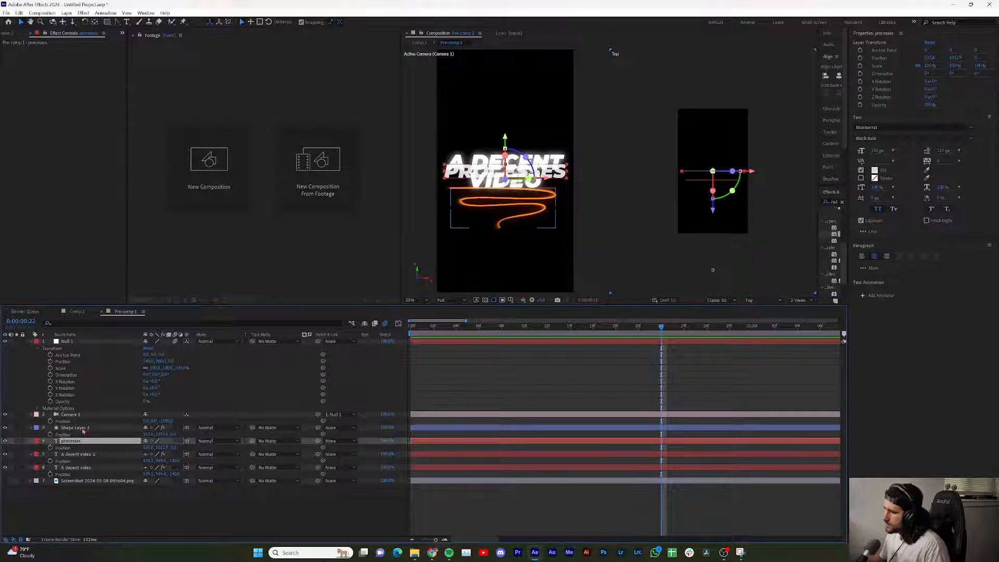
left_click(82, 428, "ctrl")
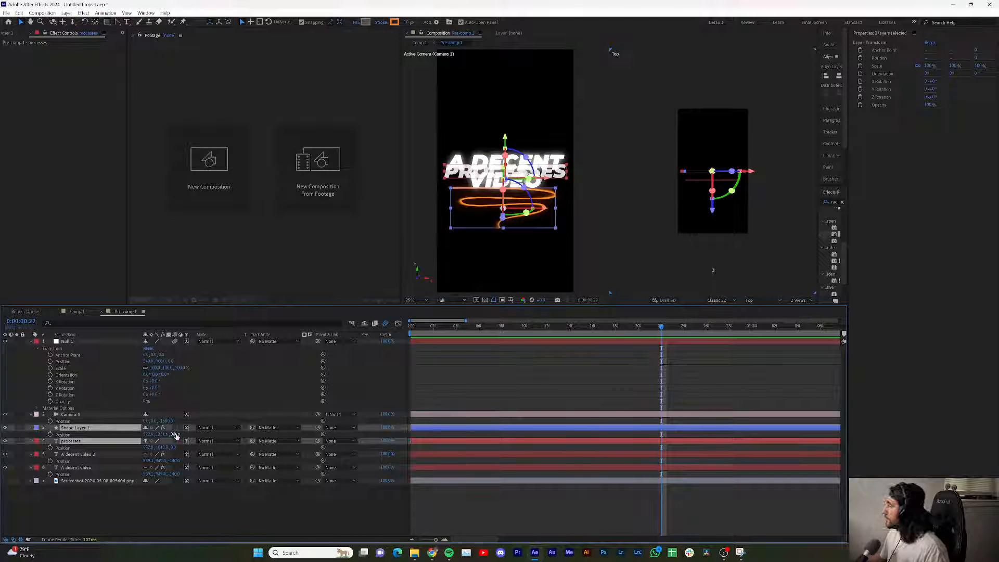
left_click_drag(175, 435, 311, 413)
left_click(167, 500)
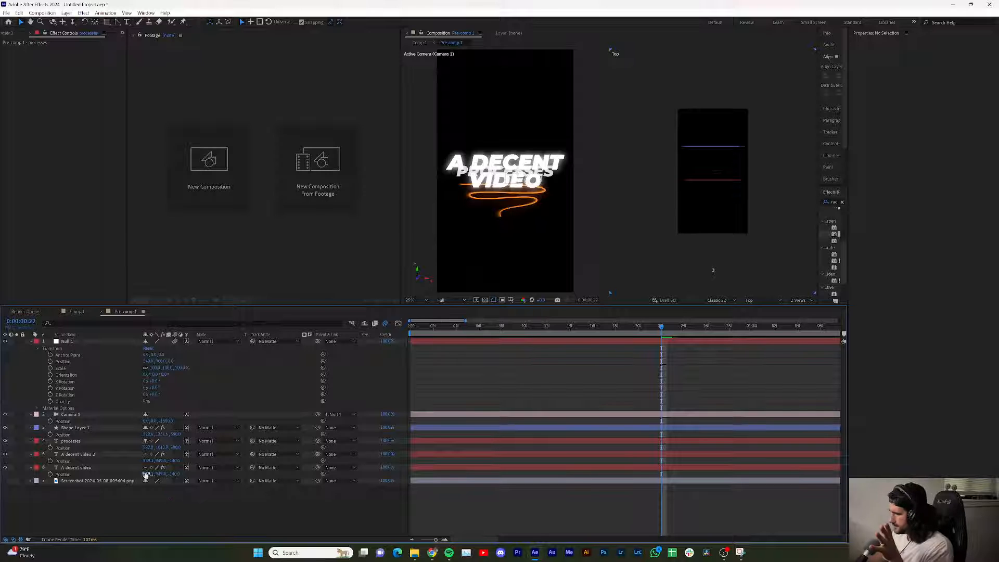
- Turn on depth of field for Camera 1 and set its focus distance to the plane of the A decent video text
left_click(78, 468)
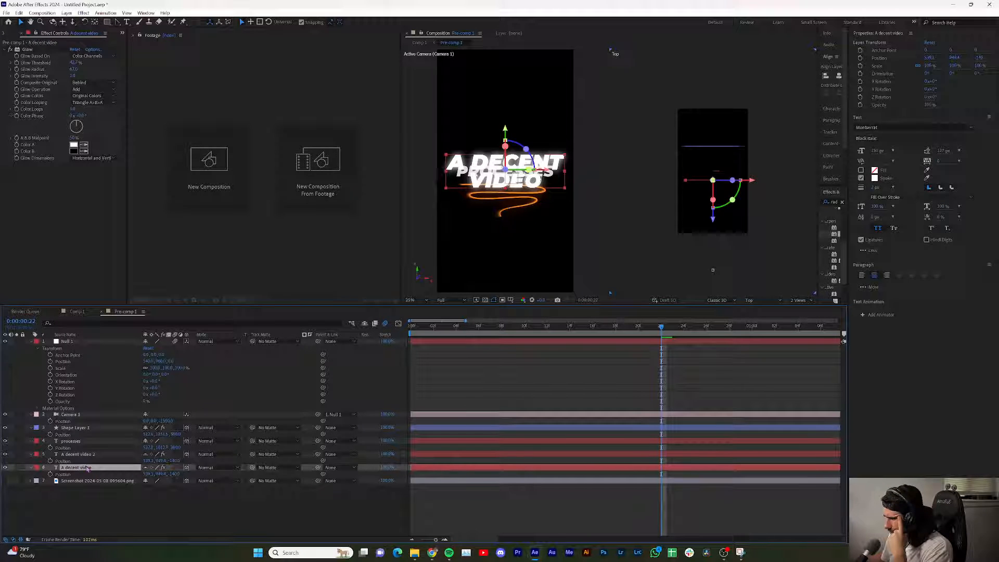
left_click(68, 416)
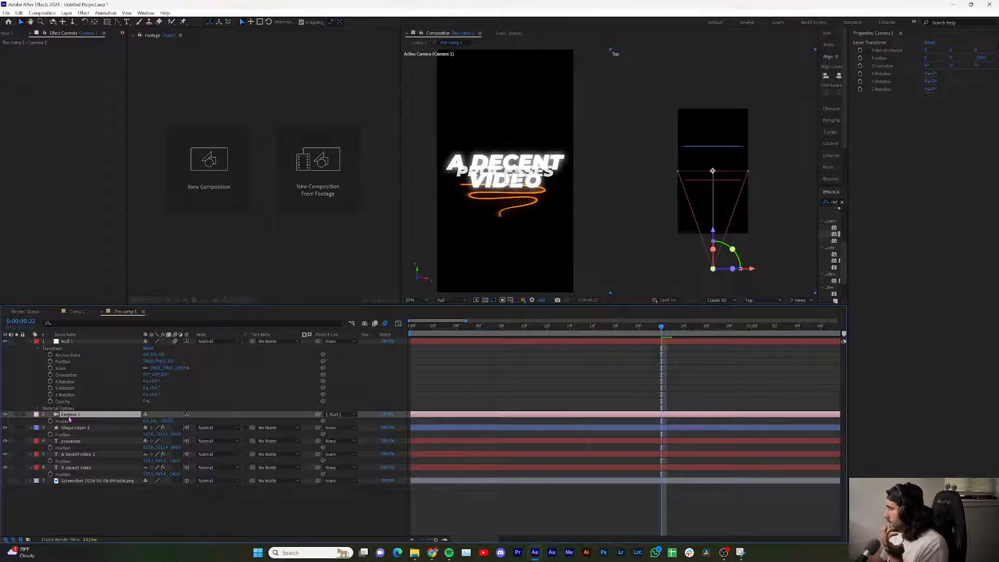
left_click(31, 414)
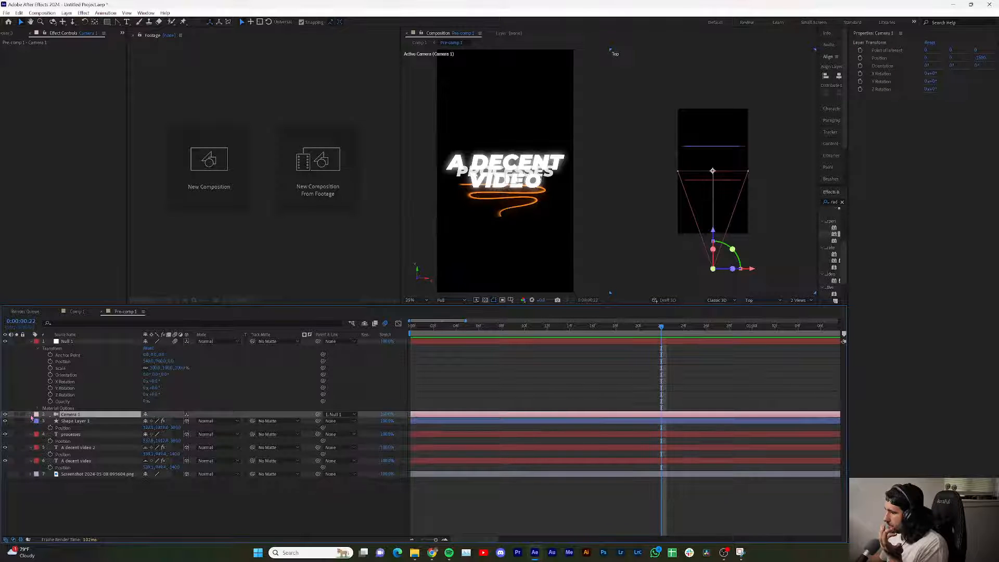
left_click(31, 415)
left_click(38, 467)
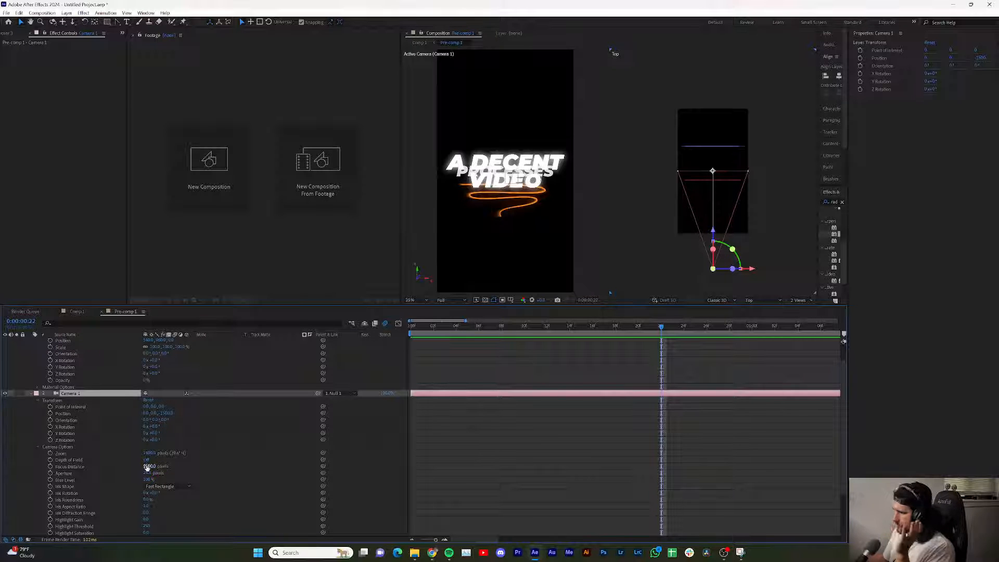
left_click_drag(151, 466, 207, 478)
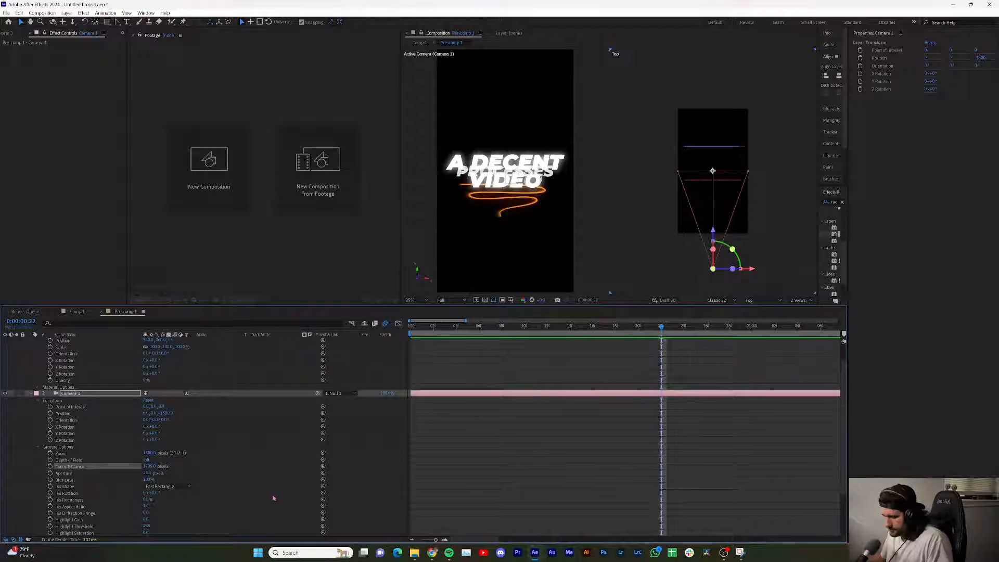
left_click(146, 460)
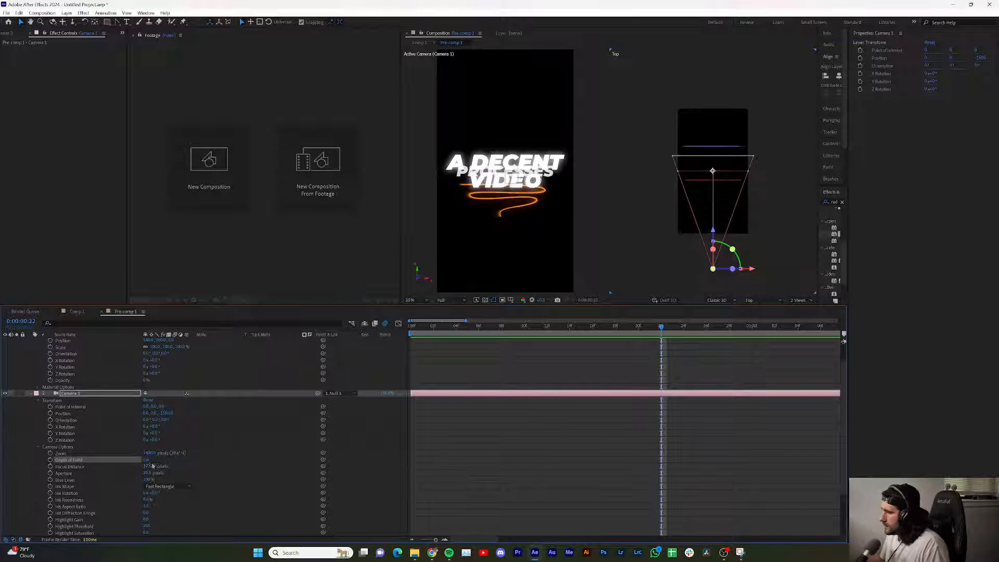
left_click_drag(152, 466, 2, 464)
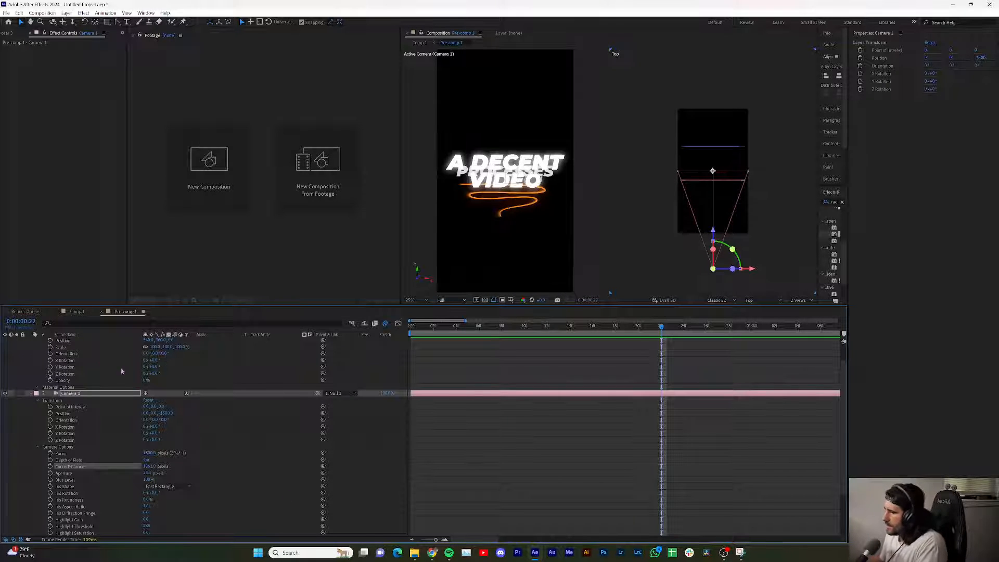
left_click(29, 394)
- Move Shape Layer 1 and the processes text layer much farther back, to a Z position of about 1270
left_click(78, 436)
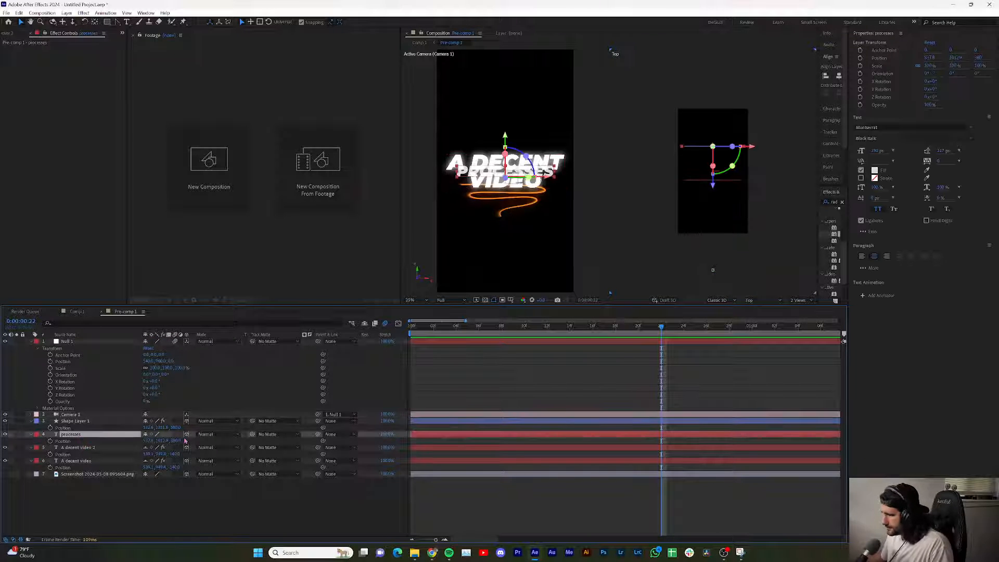
left_click(185, 425, "ctrl")
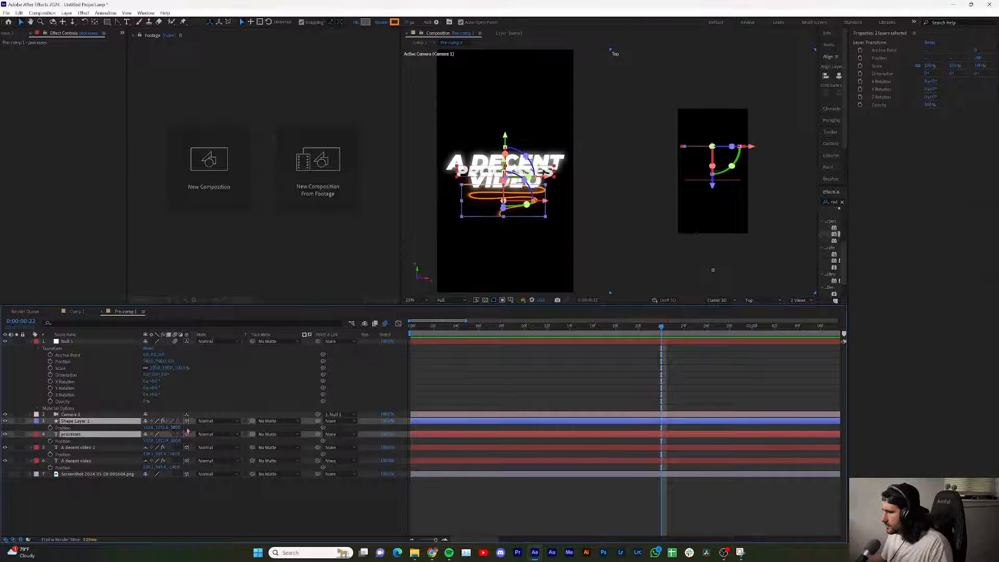
left_click_drag(176, 428, 509, 358)
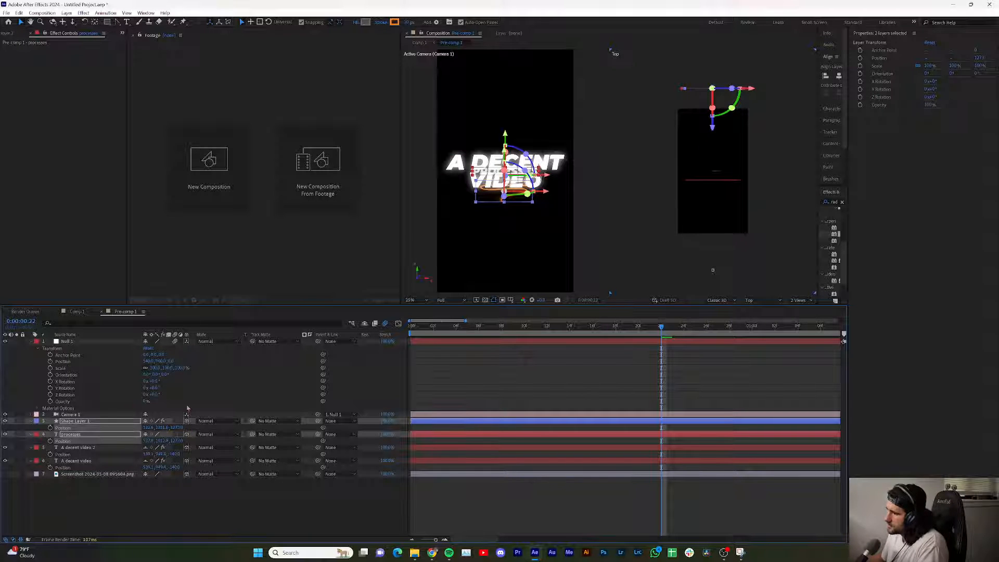
- Pull Camera 1 back from the text layers to a Z position of about -2510
left_click(70, 414)
key("p")
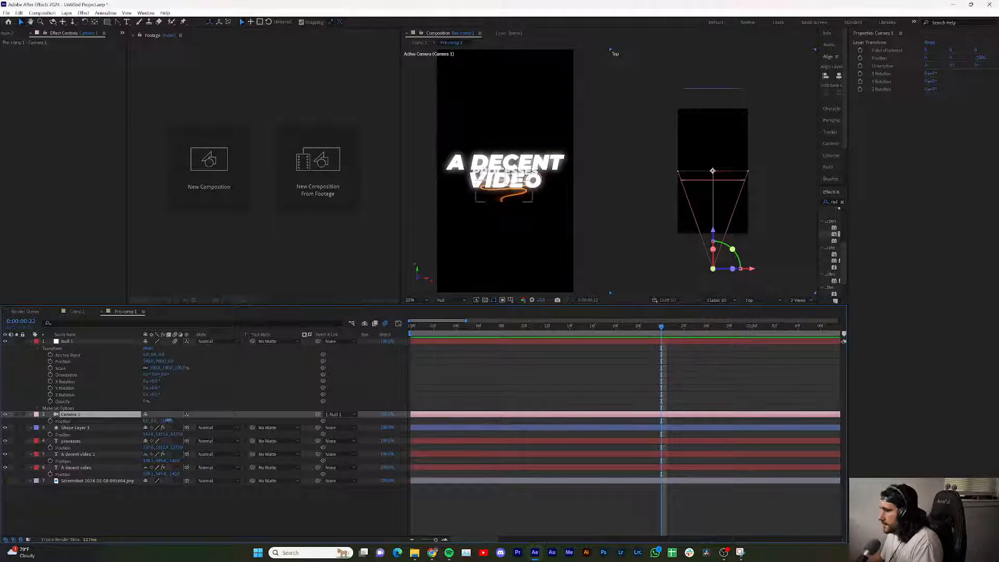
left_click_drag(168, 421, 117, 420)
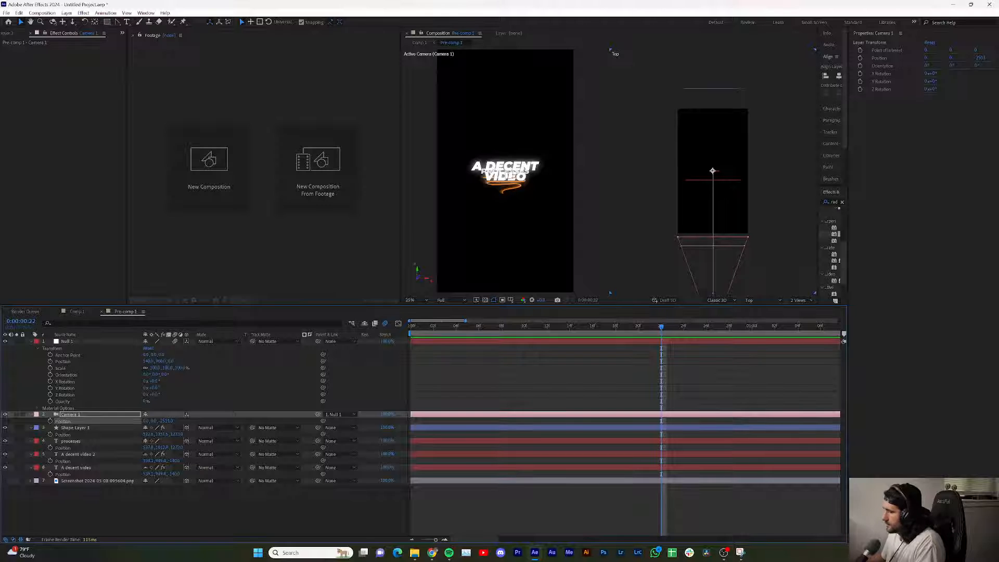
- Try moving both A decent video text layers closer to the camera, to a Z position of about -975
left_click(89, 440)
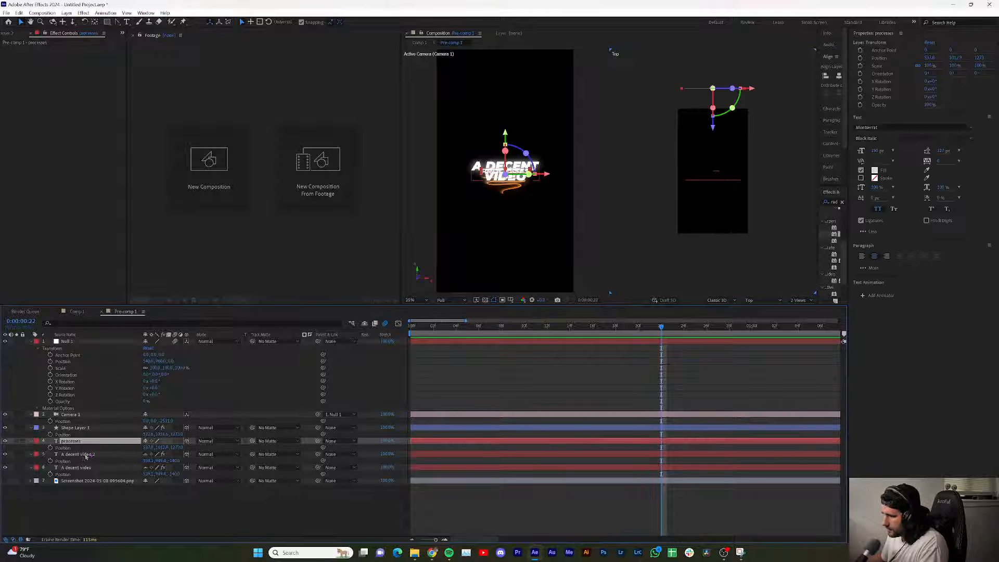
left_click(91, 456)
left_click(88, 469, "shift")
left_click_drag(178, 473, 53, 468)
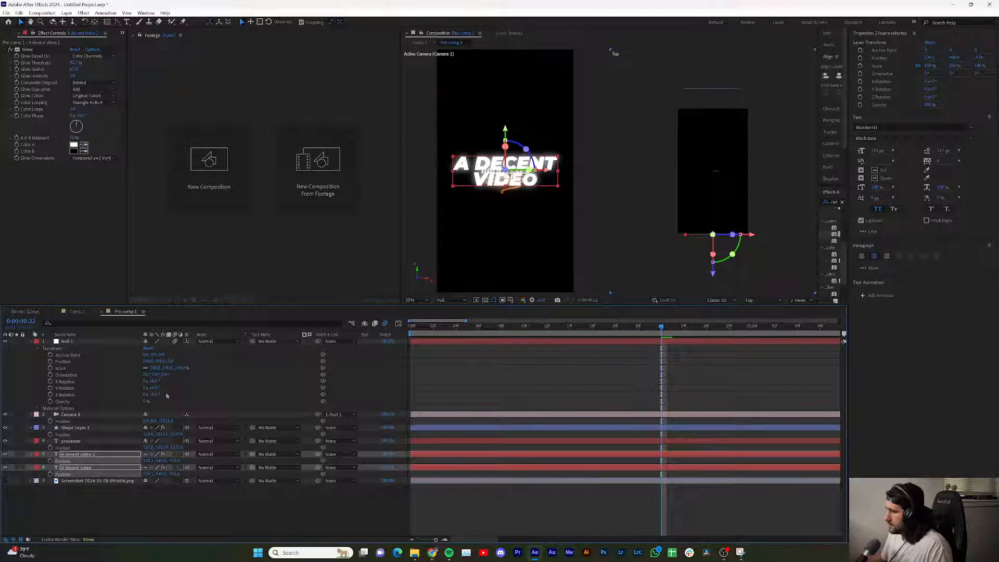
- Expand Camera 1's Camera Options and try a shorter focus distance
left_click(71, 415)
left_click(31, 414)
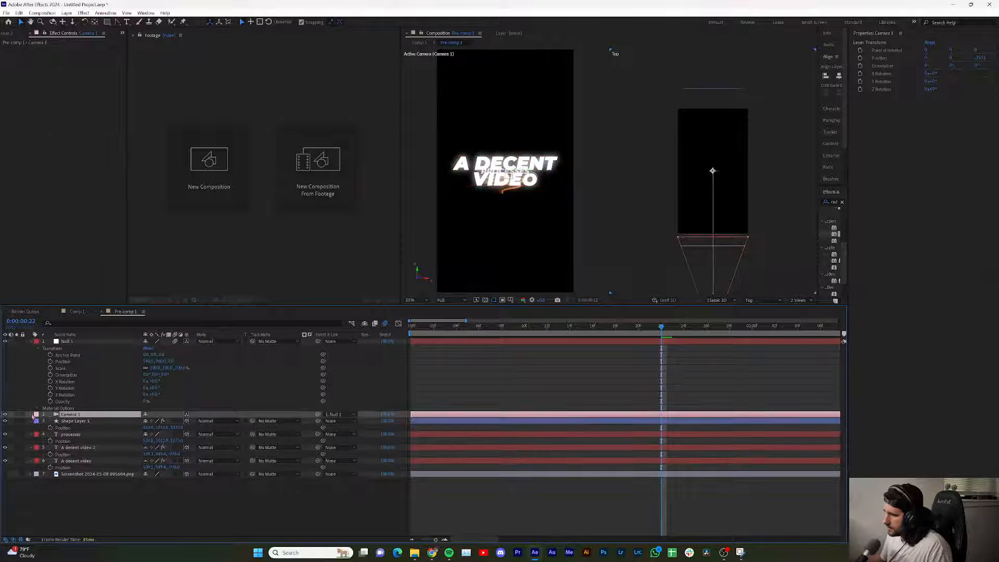
left_click(31, 415)
left_click(40, 468)
scroll(225, 476, "down", 1)
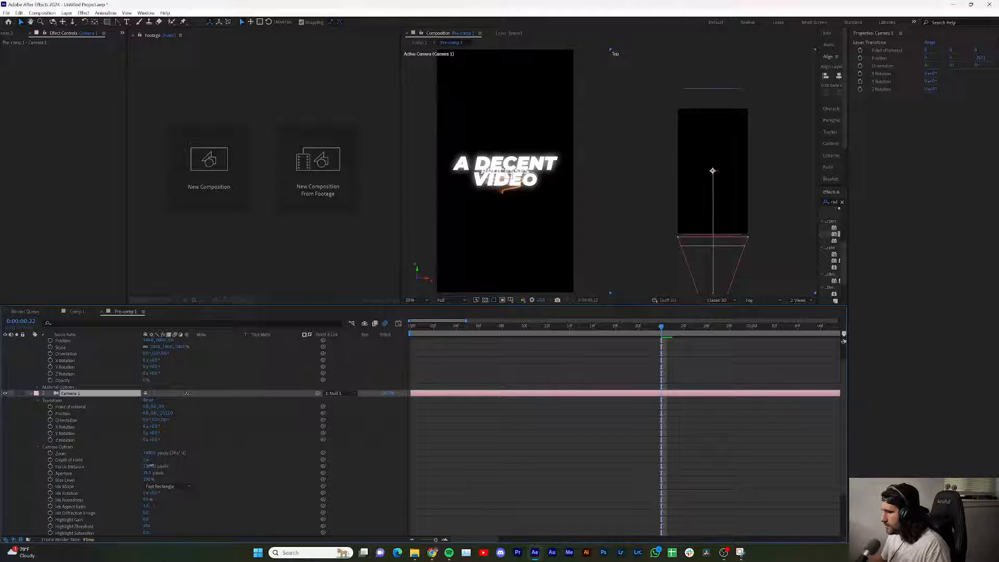
left_click_drag(149, 466, 0, 451)
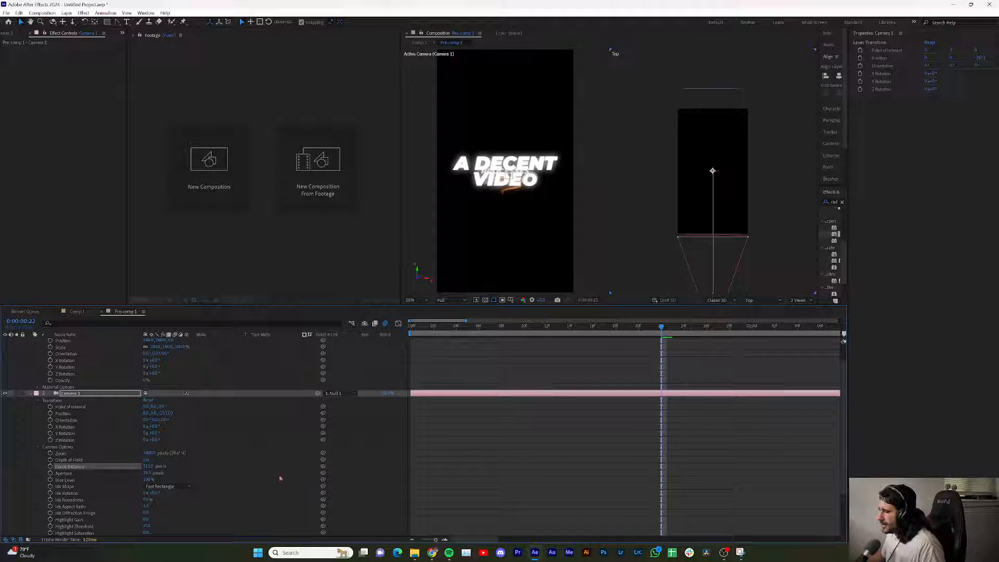
- Undo the last focus distance change and the forward move of both A decent video text layers
key("ctrl+z")
key("ctrl+z")
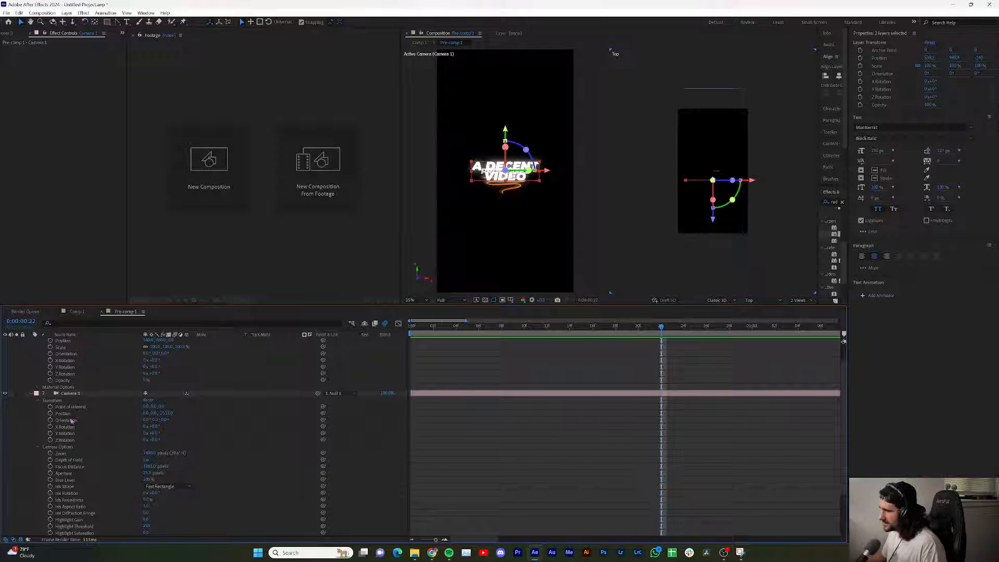
- Collapse Camera 1's properties, nudge Null 1's Z position slightly and return to the start of Pre-comp 1
left_click(34, 398)
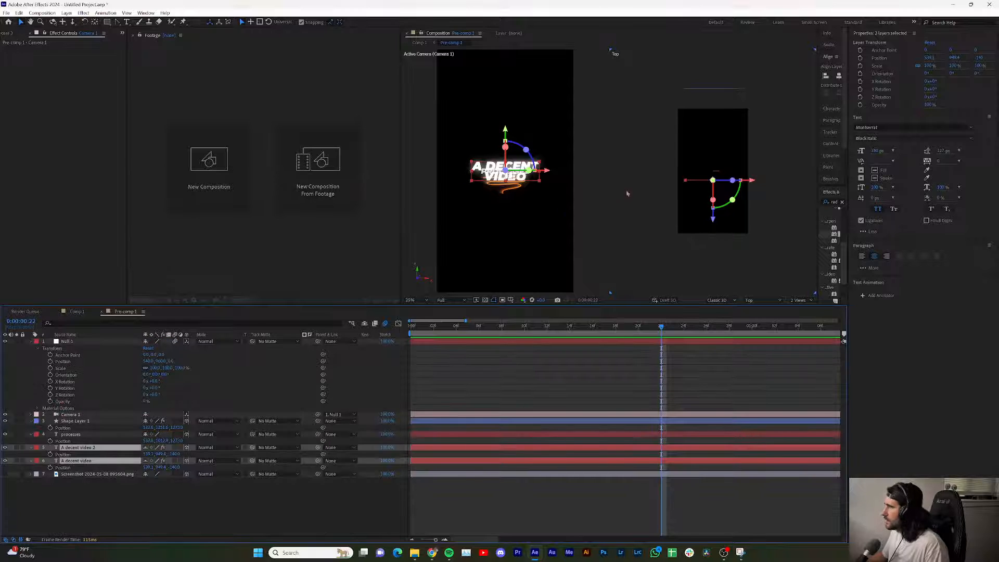
left_click(119, 342)
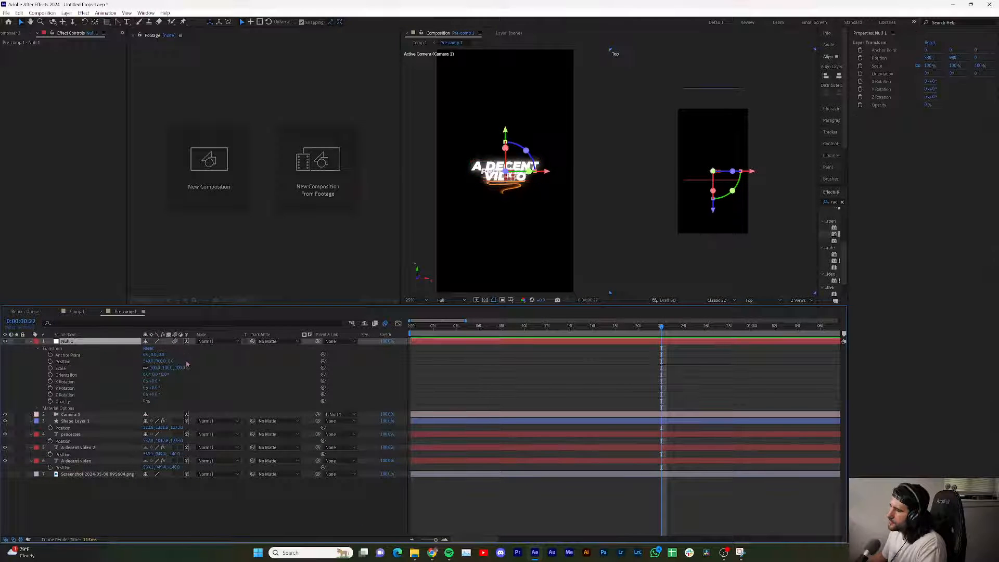
left_click_drag(171, 361, 199, 366)
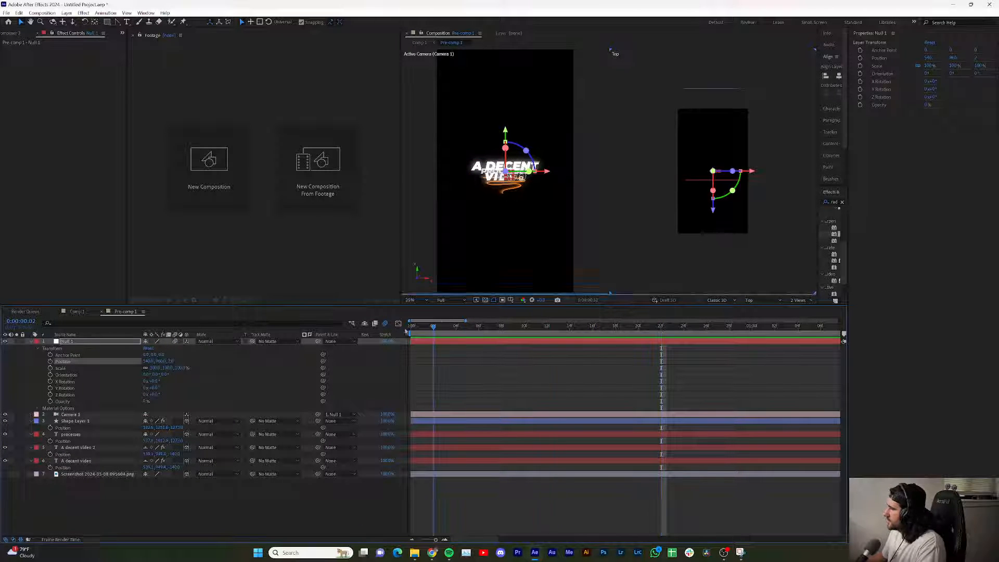
key("Home")
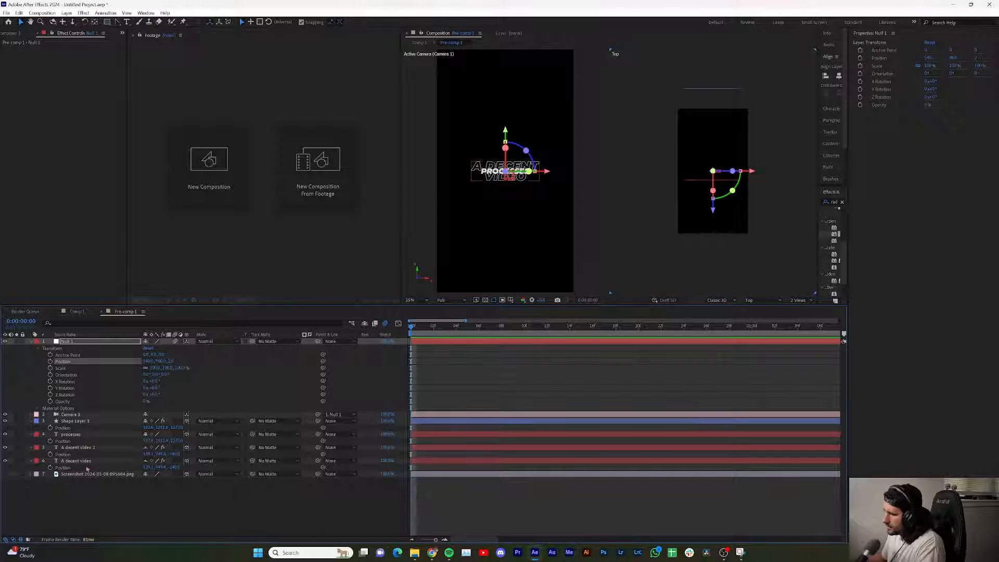
- Reorder the layers so Shape Layer 1 and the processes text sit below both A decent video text layers
left_click(93, 449)
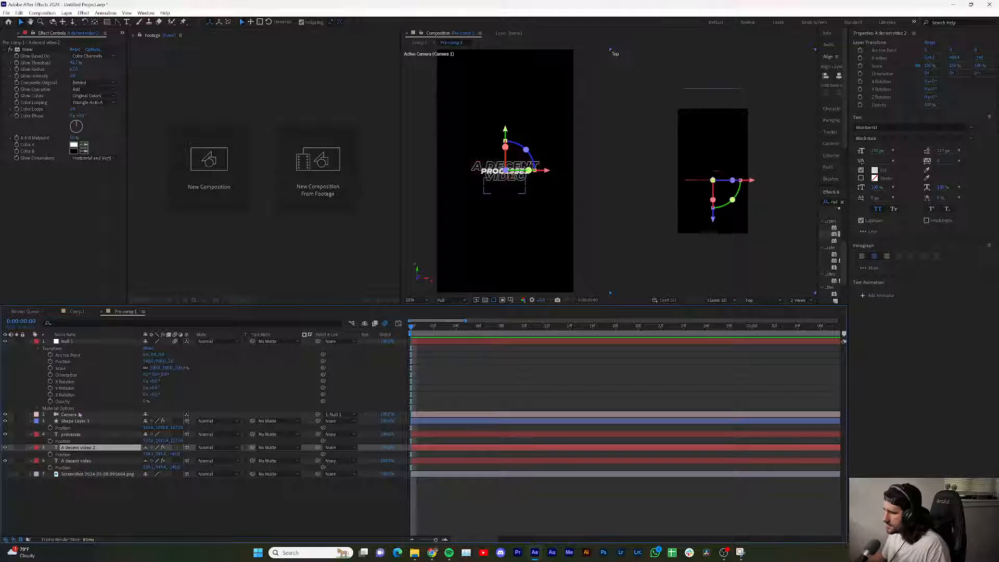
left_click(71, 434)
left_click(80, 421)
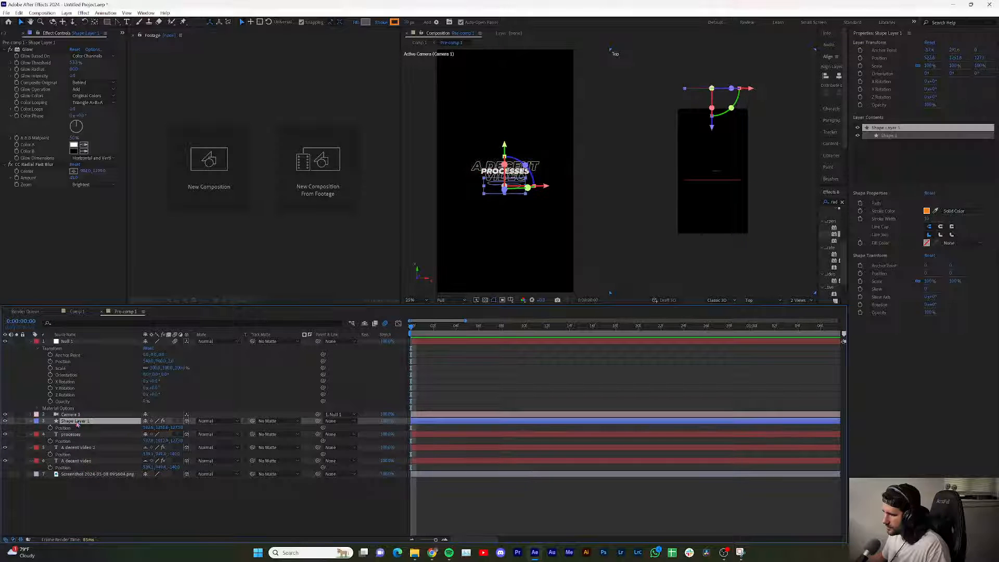
left_click(77, 435, "shift")
left_click_drag(77, 435, 138, 477)
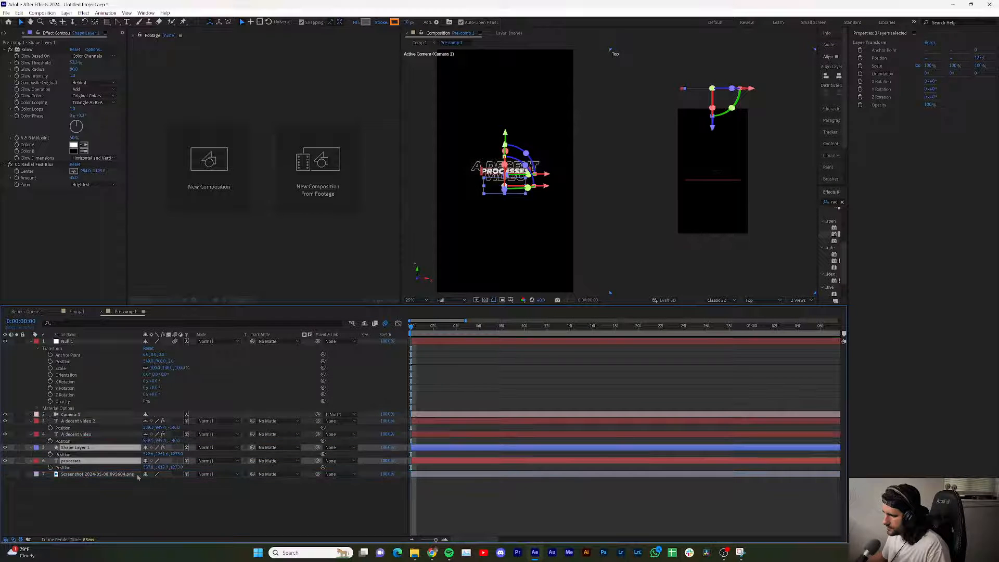
left_click(139, 514)
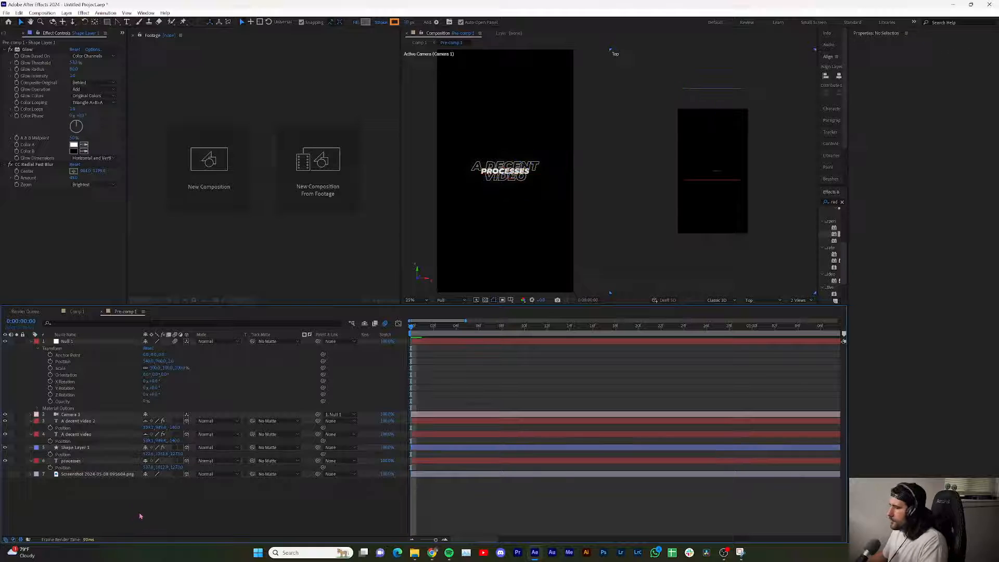
- Find the Gaussian Blur effect and apply it to the processes text layer
left_click(81, 447)
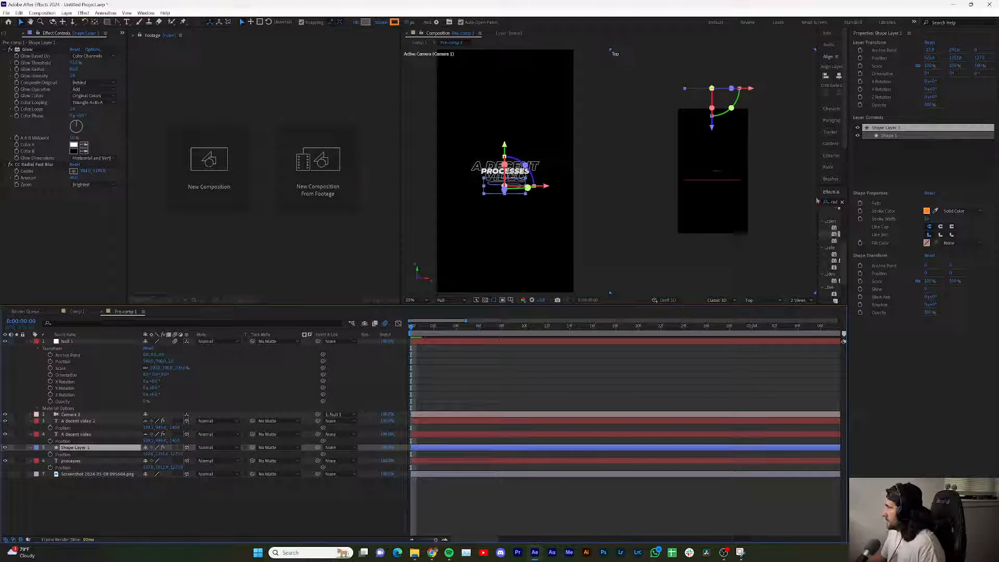
left_click_drag(816, 200, 751, 196)
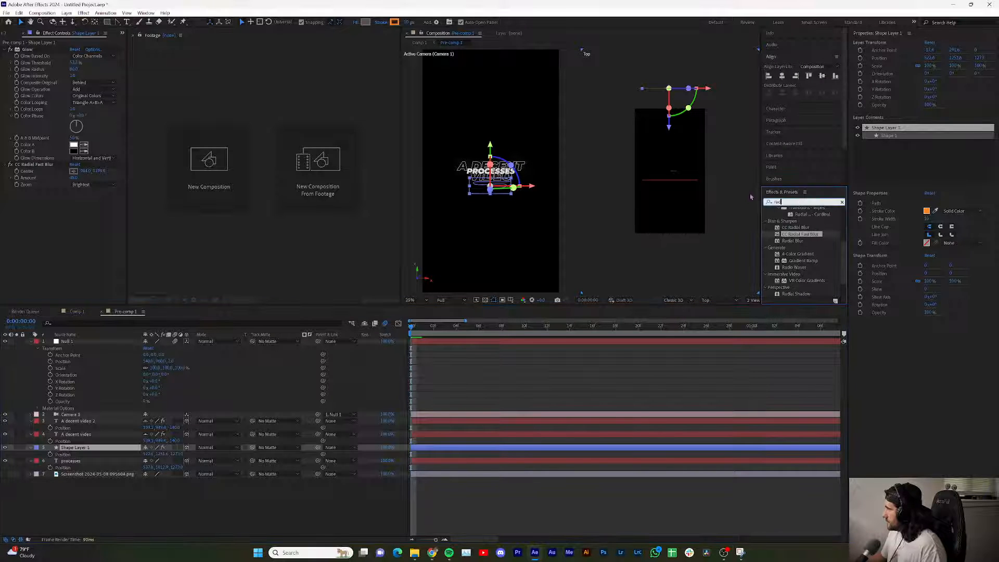
key("BackSpace")
key("BackSpace")
key("BackSpace")
type("gau")
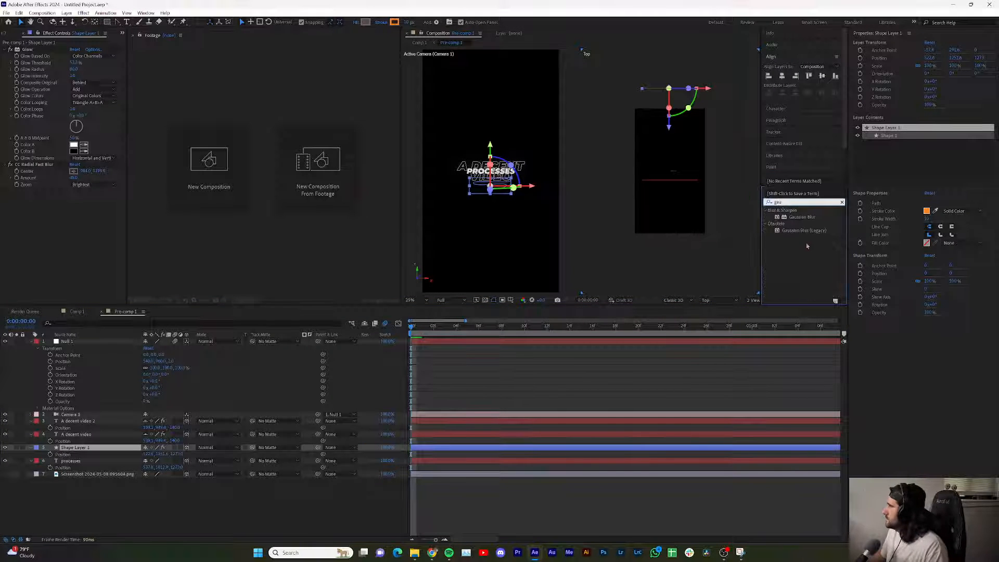
left_click_drag(802, 217, 83, 462)
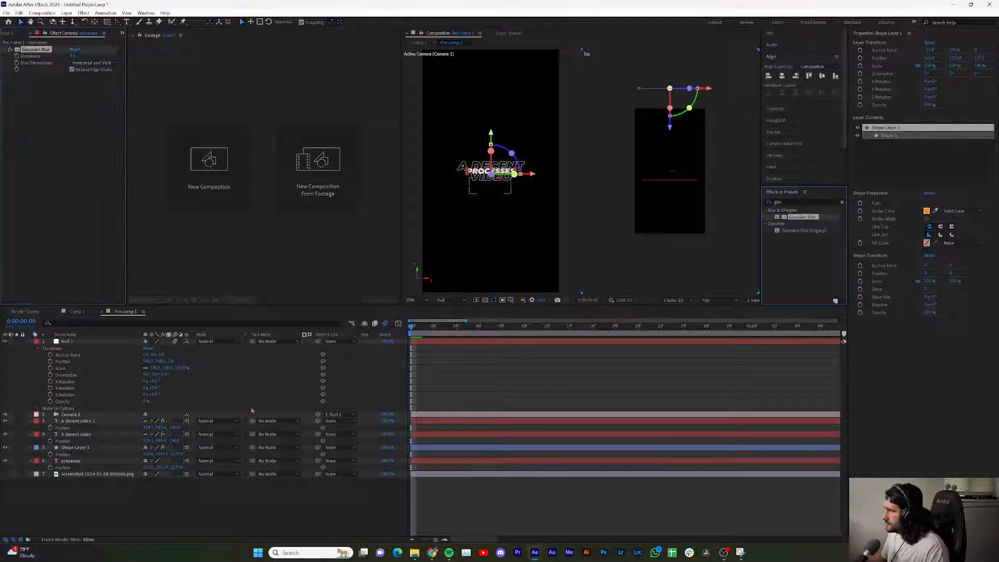
- Try a Gaussian Blur blurriness of 100 on the processes text, and settle on 50
left_click(73, 55)
type("100")
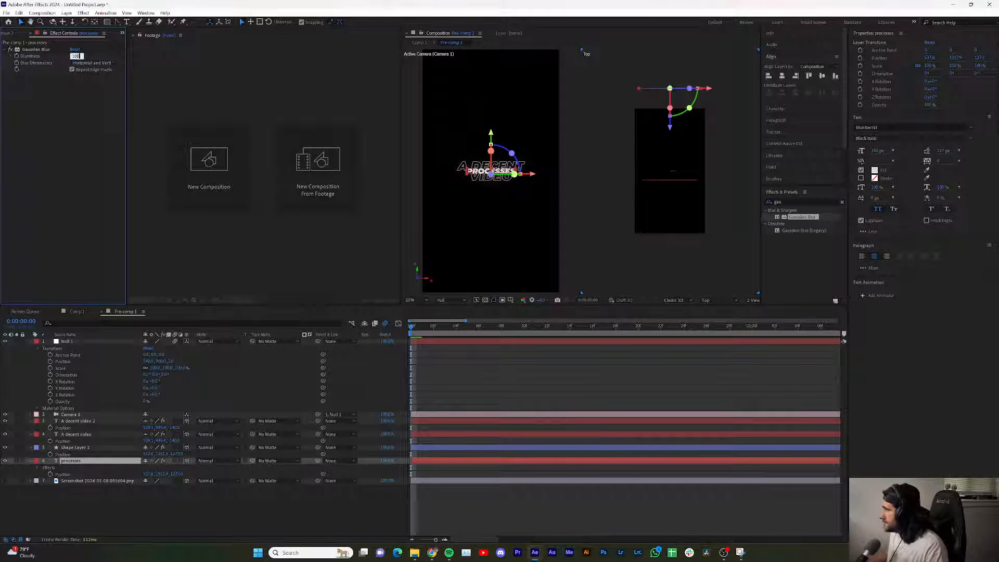
key("Return")
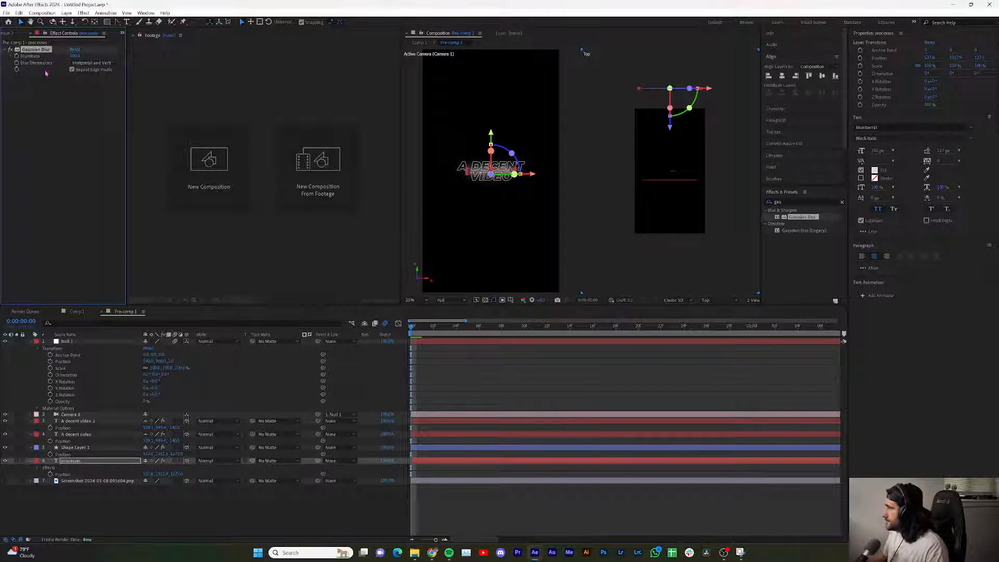
left_click(75, 56)
type("50")
key("Return")
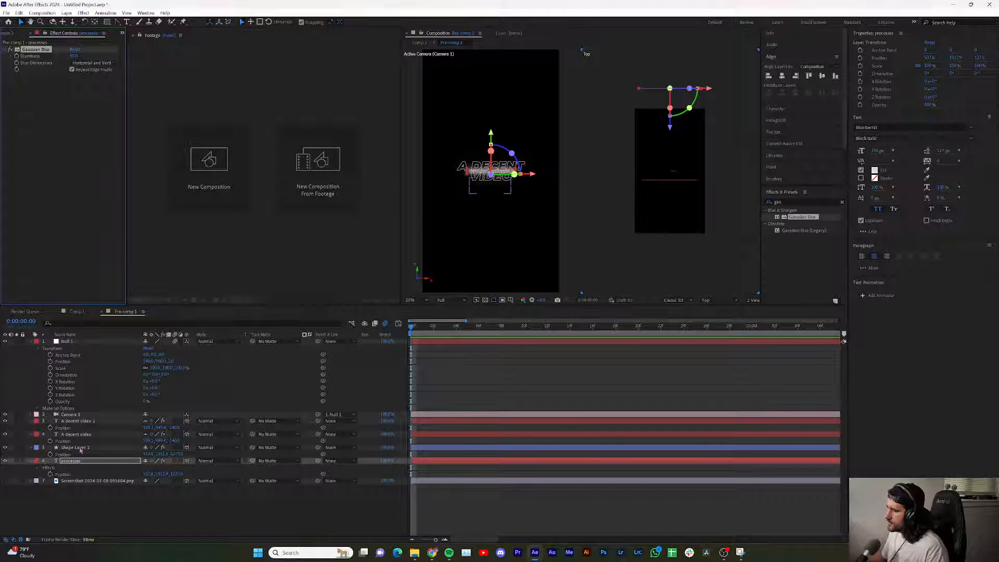
- Reveal Shape Layer 1's End keyframes and shift both later, so they run from about 1:01 to 1:08
left_click(70, 461)
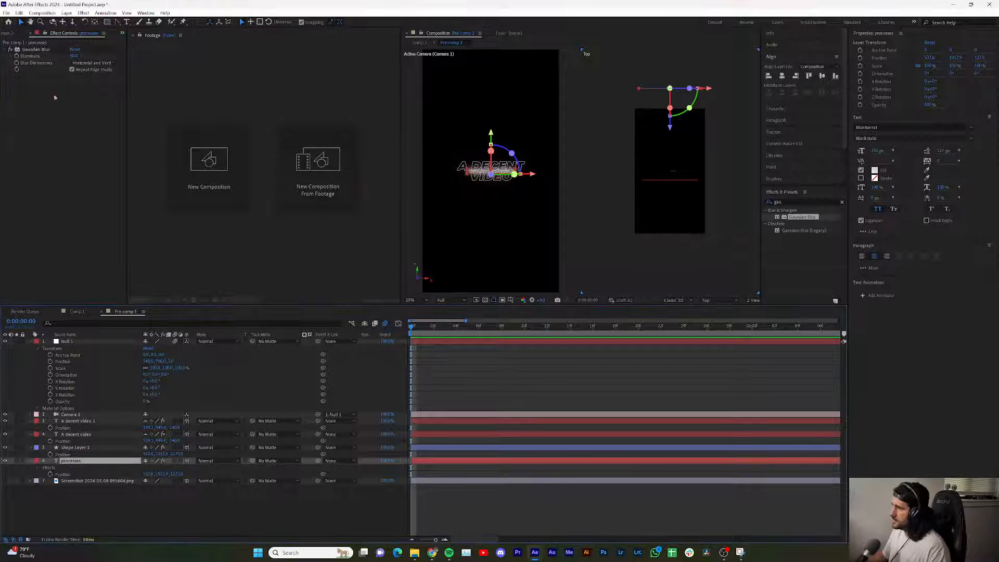
left_click(91, 448)
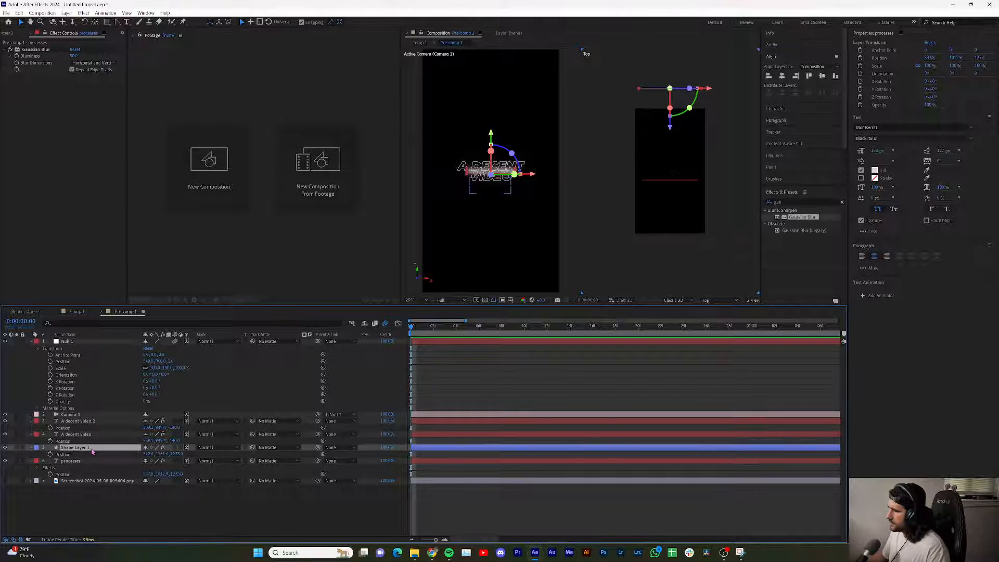
key("u")
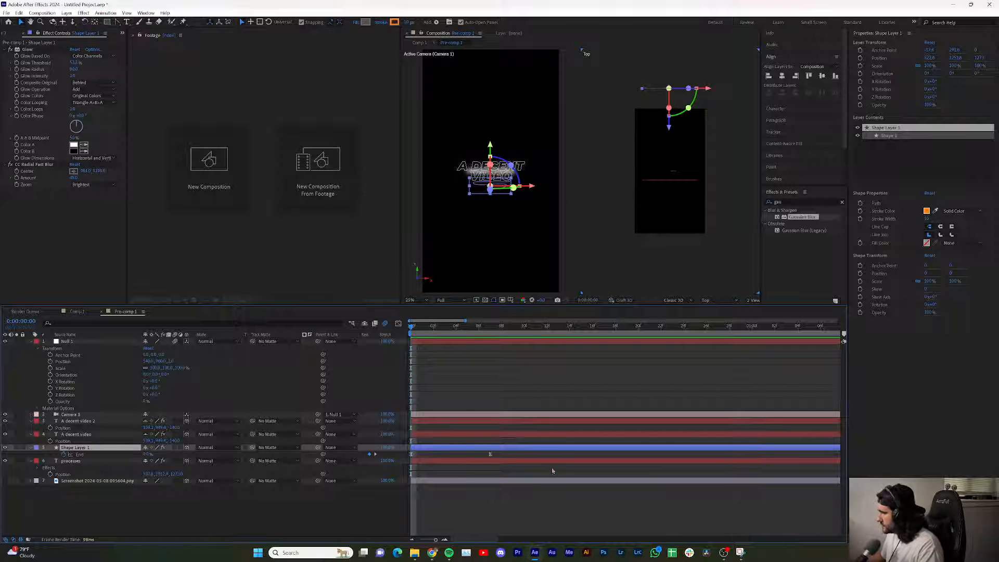
left_click_drag(508, 461, 755, 450)
left_click(754, 457)
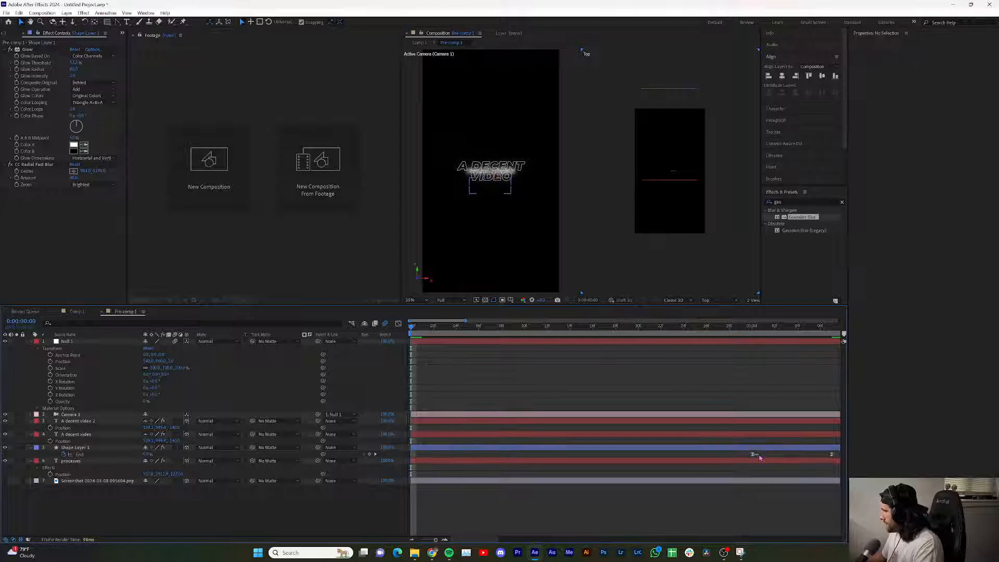
left_click(751, 454)
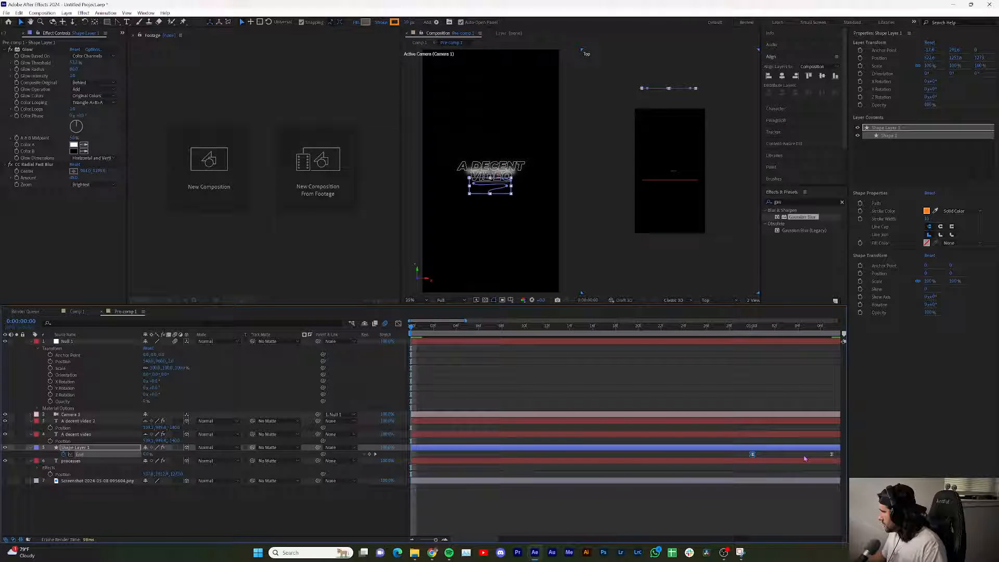
left_click(832, 455, "shift")
scroll(791, 457, "right", 5)
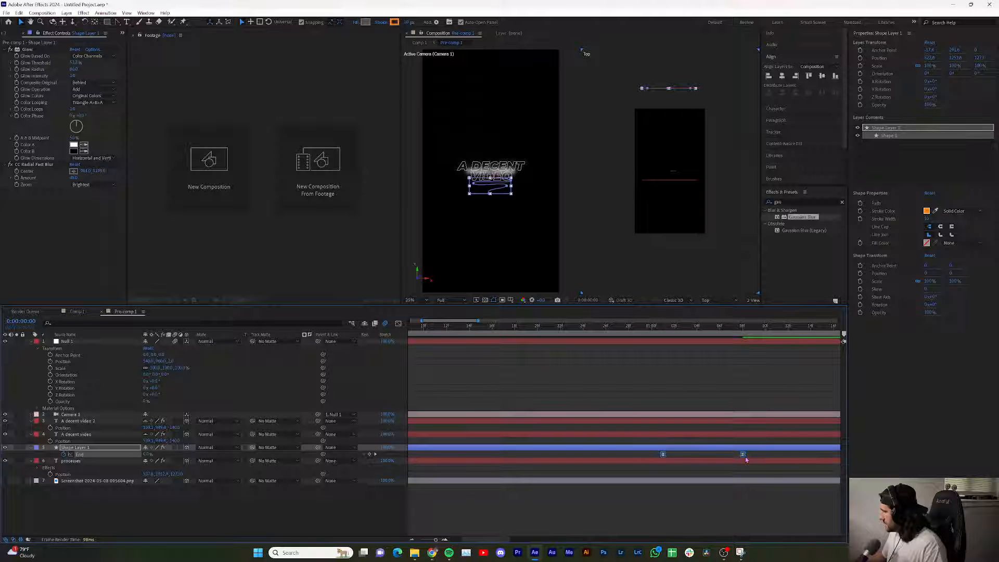
left_click(572, 366)
scroll(573, 365, "down", 3)
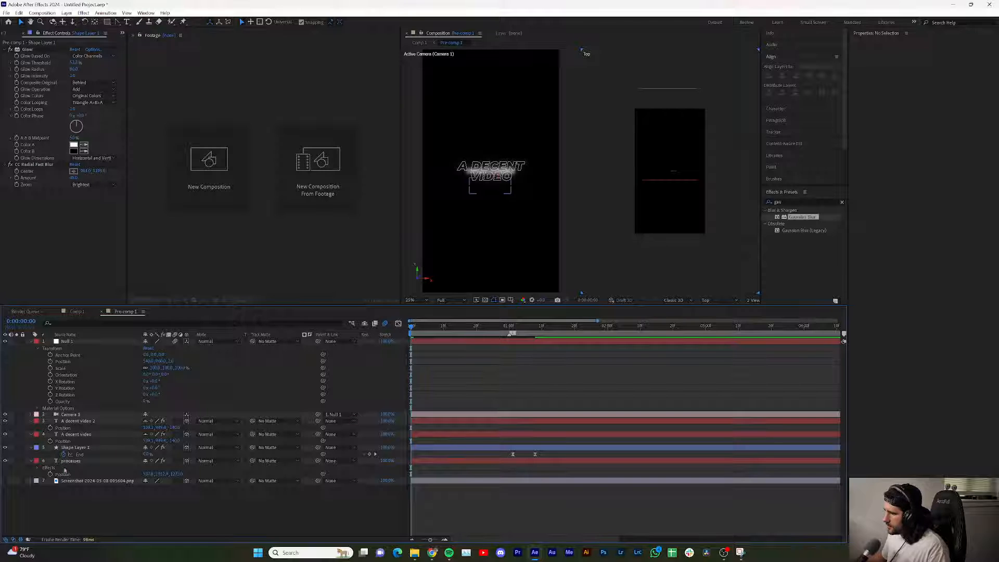
- Add an Opacity keyframe of 0% to the processes text layer at 0:00
left_click(103, 461)
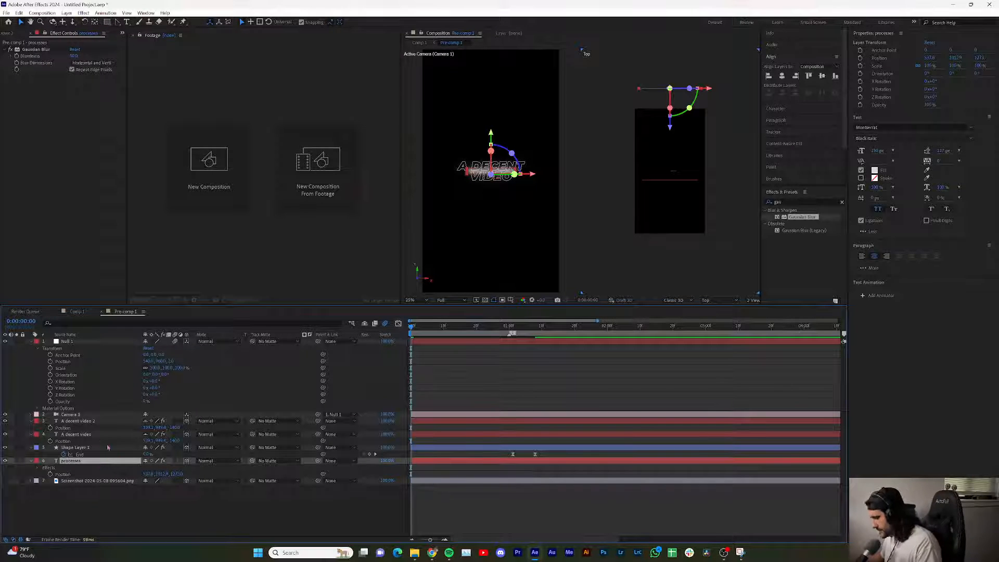
key("t")
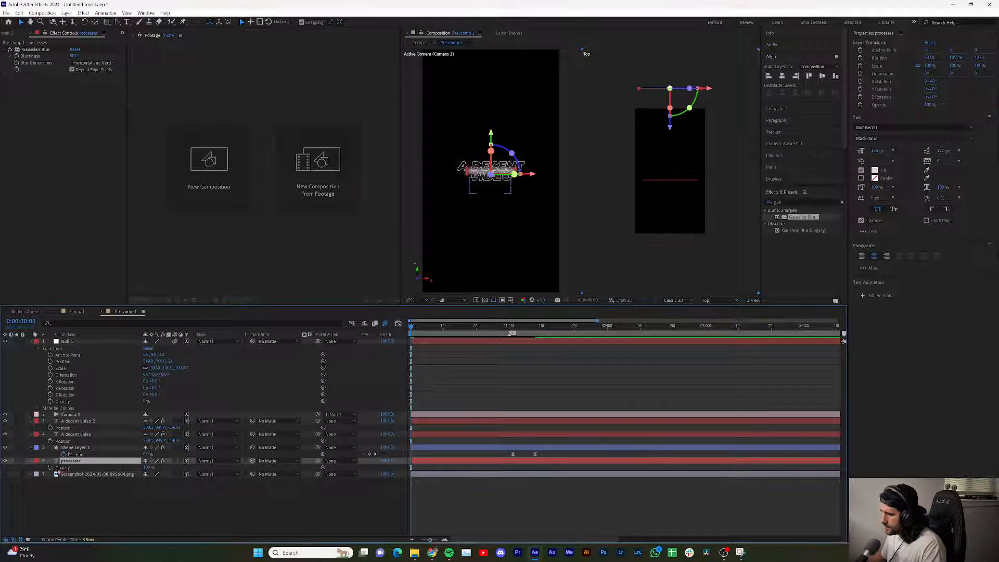
left_click(52, 468)
left_click(50, 468)
left_click(146, 468)
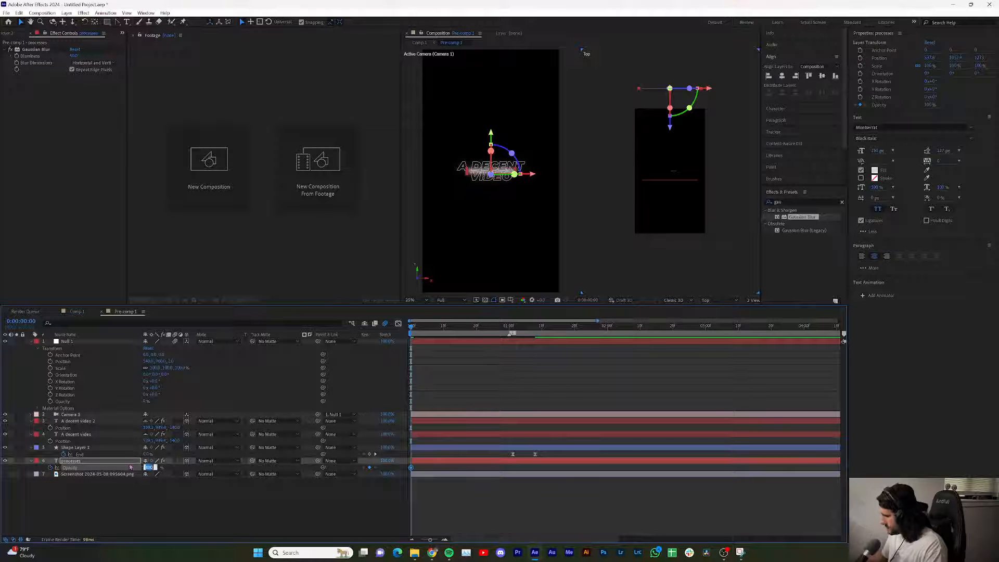
type("0")
key("Return")
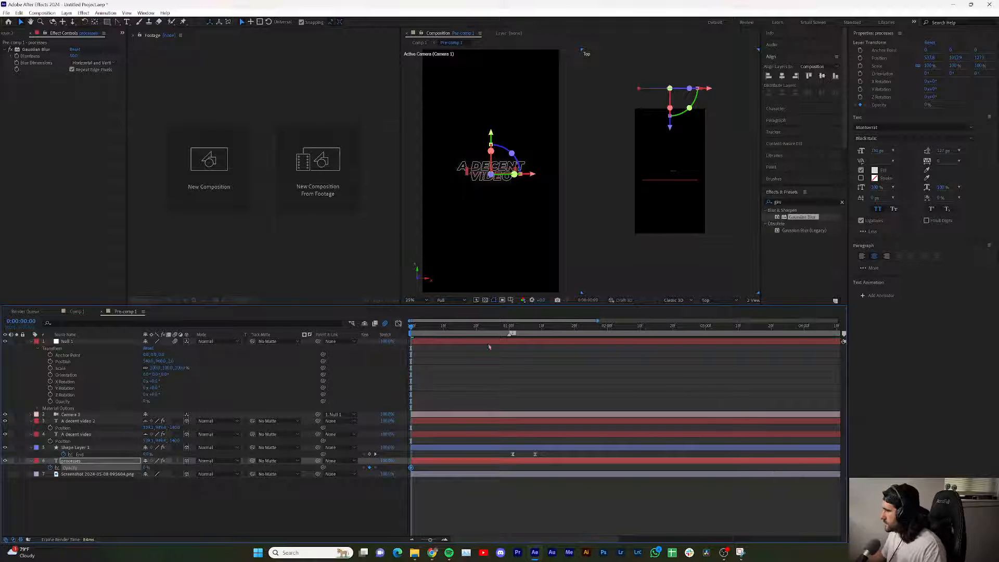
- Set the processes text's Opacity to 100% at 1:04
left_click_drag(488, 347, 523, 360)
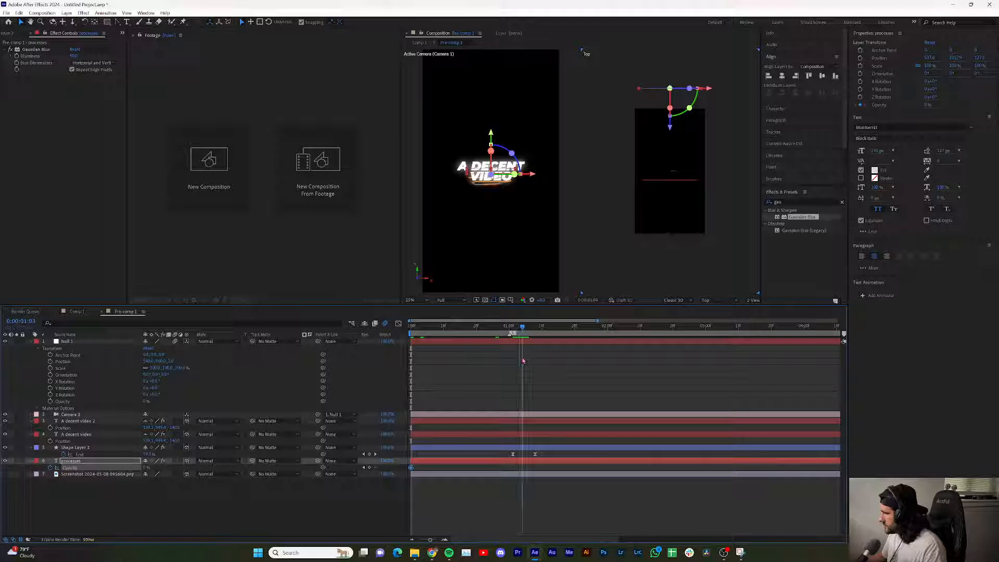
left_click(146, 467)
type("100")
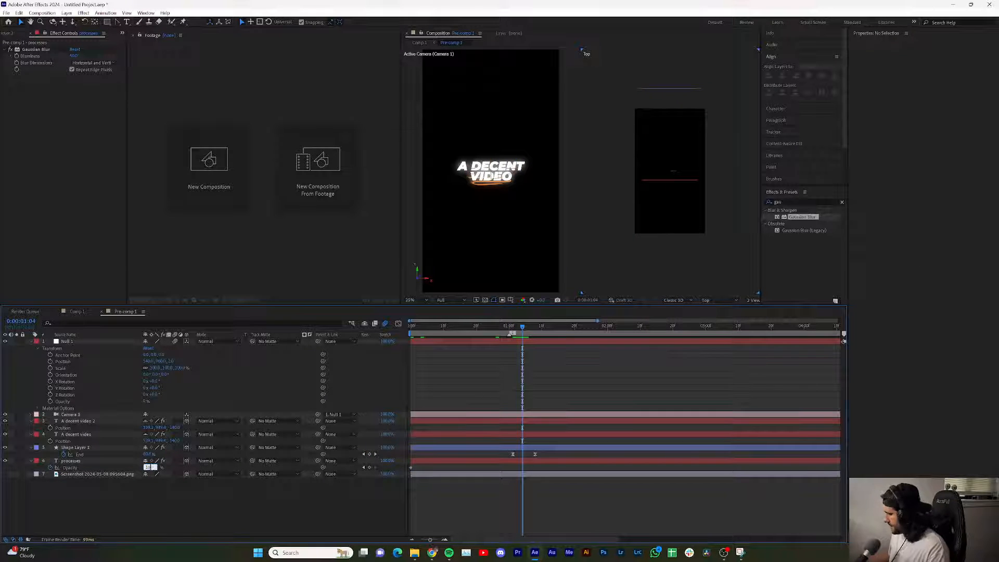
key("Return")
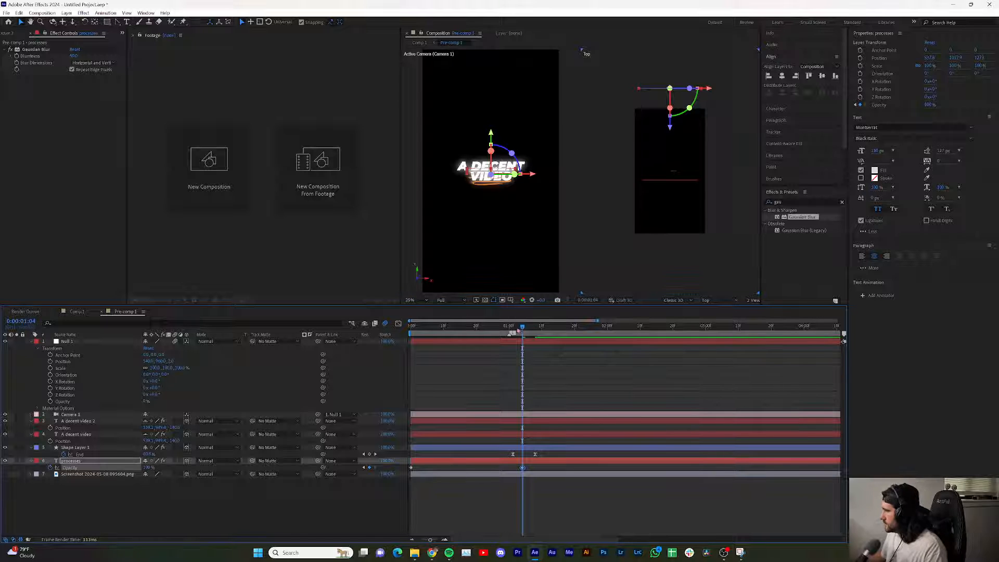
- Keyframe the processes text's Gaussian Blur blurriness from its existing value at 1:01 to 0 at 1:08
left_click(512, 331)
left_click_drag(512, 331, 515, 330)
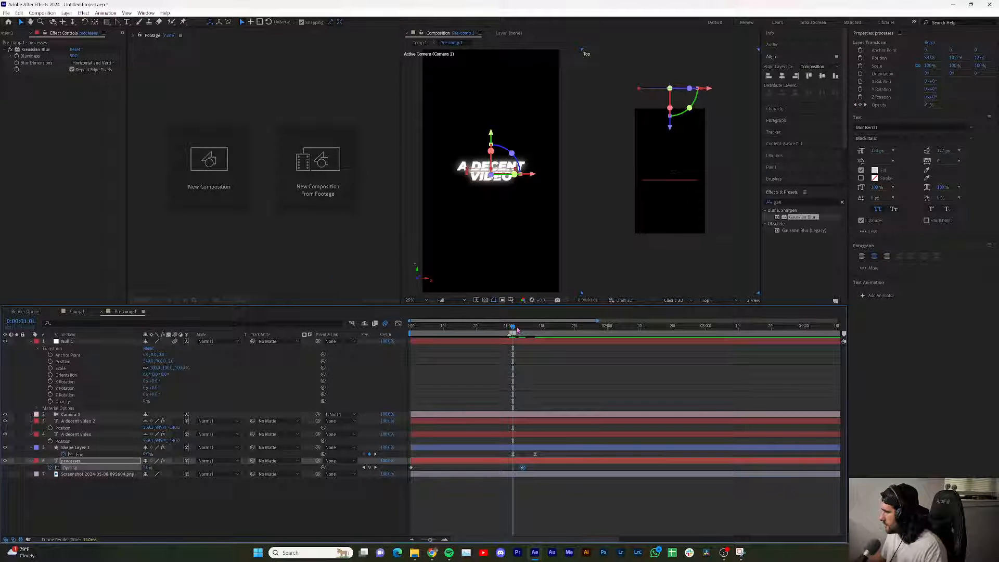
left_click(29, 49)
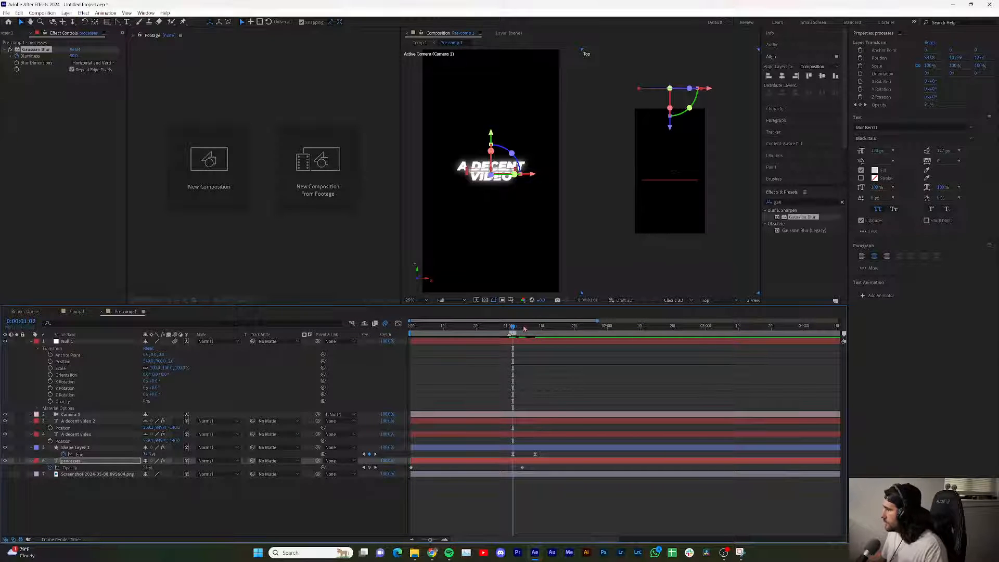
left_click_drag(512, 329, 538, 326)
left_click(74, 56)
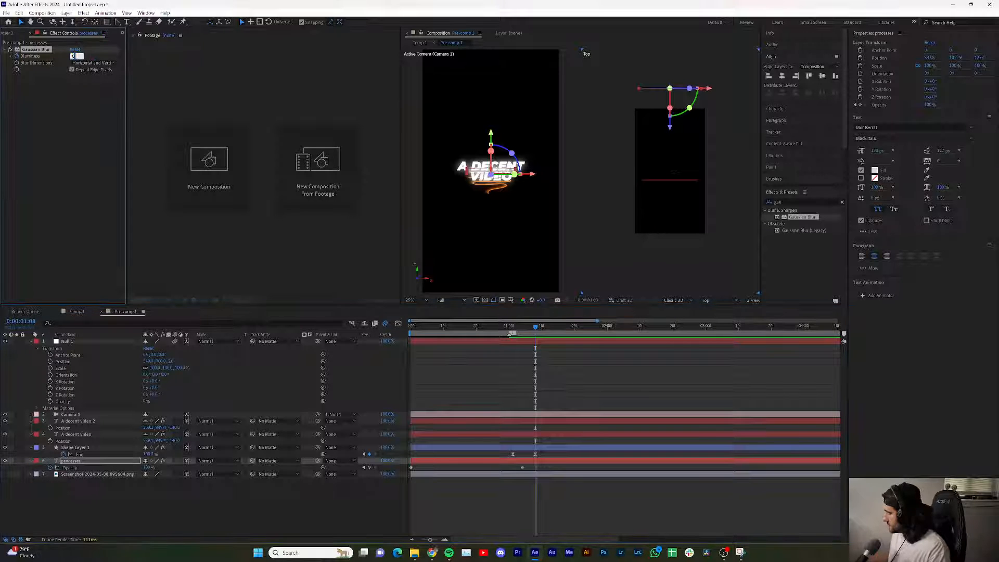
key("Return")
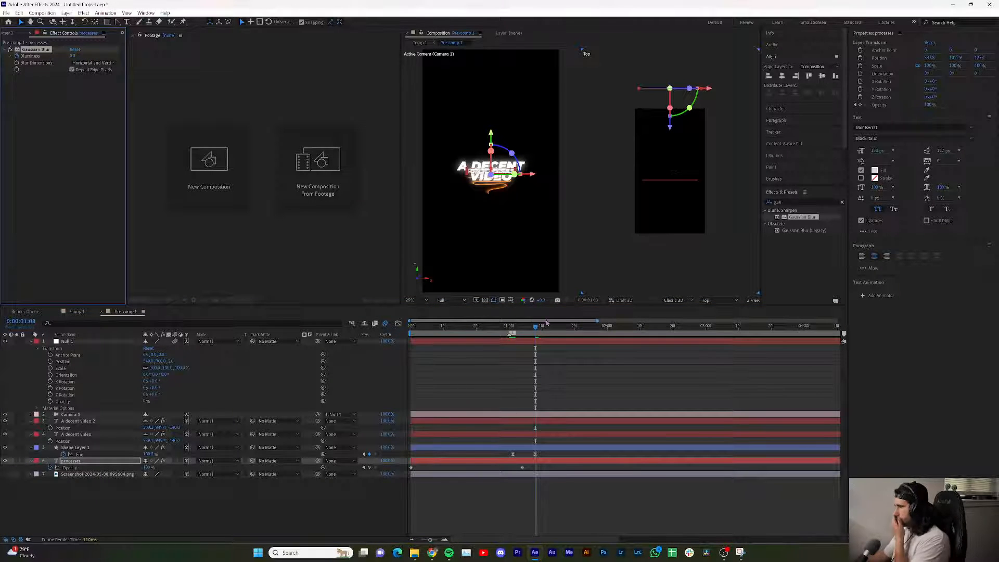
- Keyframe Null 1's Position at 0:00, and push the null forward to Z about 1116 at 0:10
left_click_drag(538, 327, 348, 342)
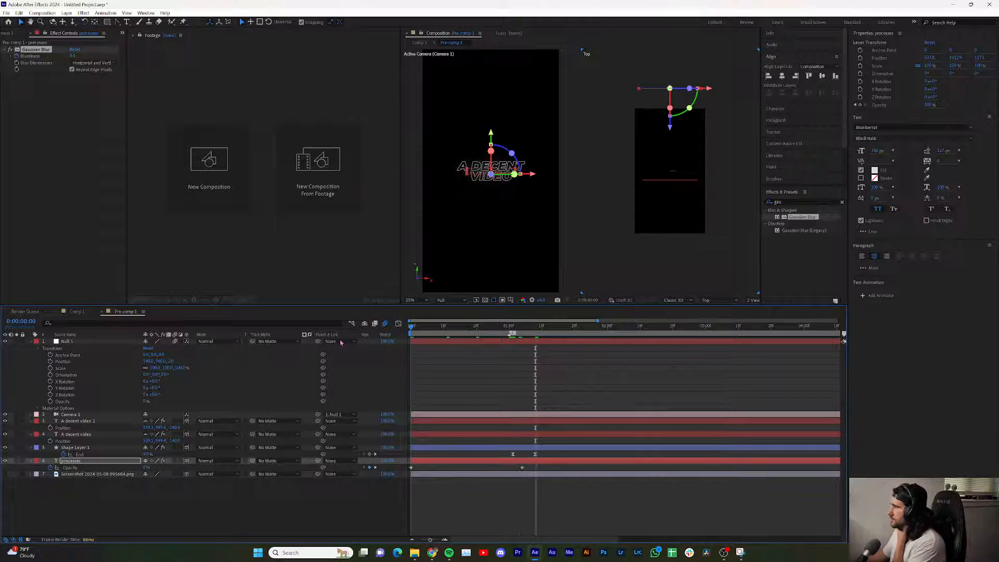
left_click(84, 341)
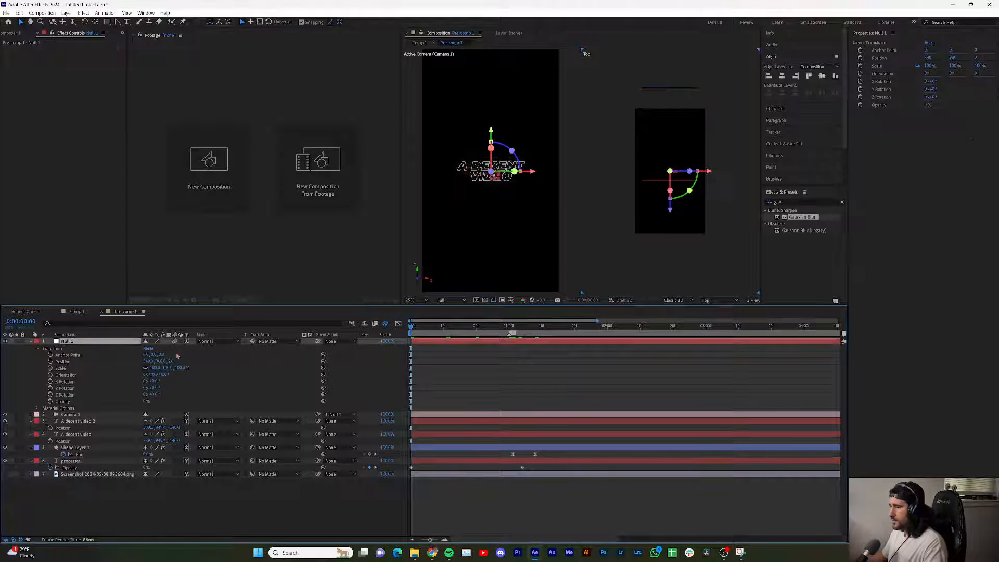
left_click(50, 362)
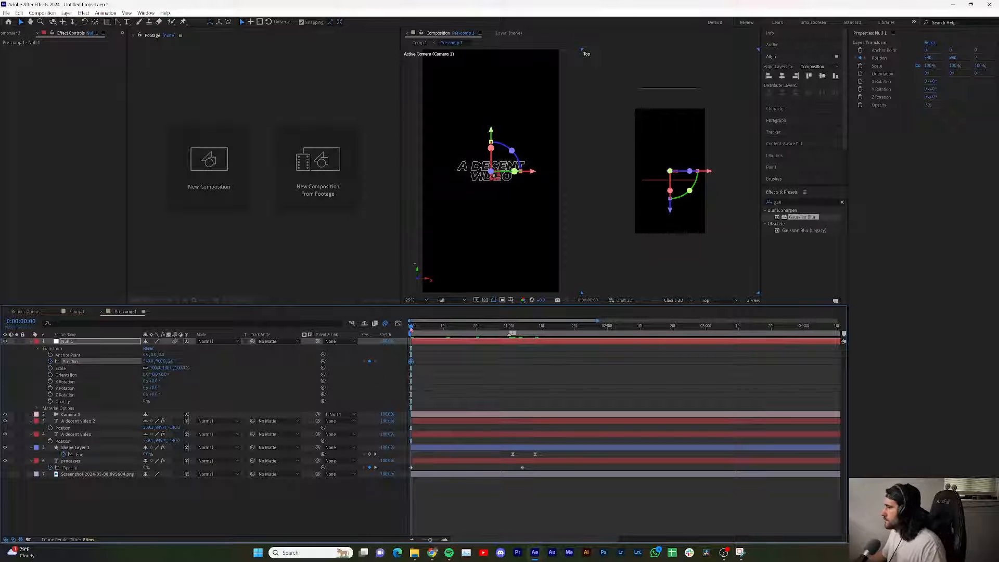
left_click_drag(427, 332, 443, 331)
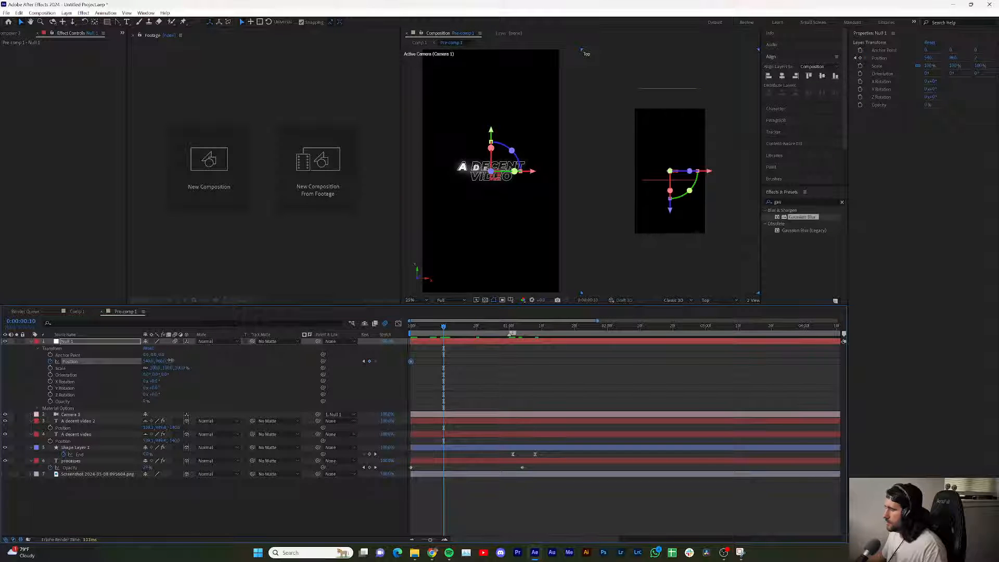
left_click_drag(172, 361, 538, 293)
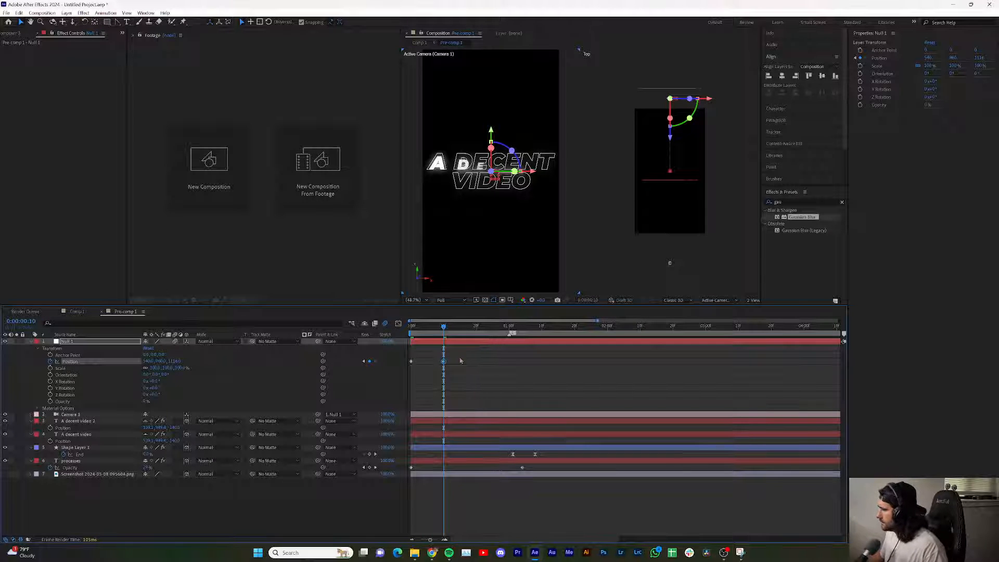
- Ease Null 1's two Position keyframes so the speed peaks early and tapers off slowly, and preview the move
left_click_drag(458, 357, 402, 374)
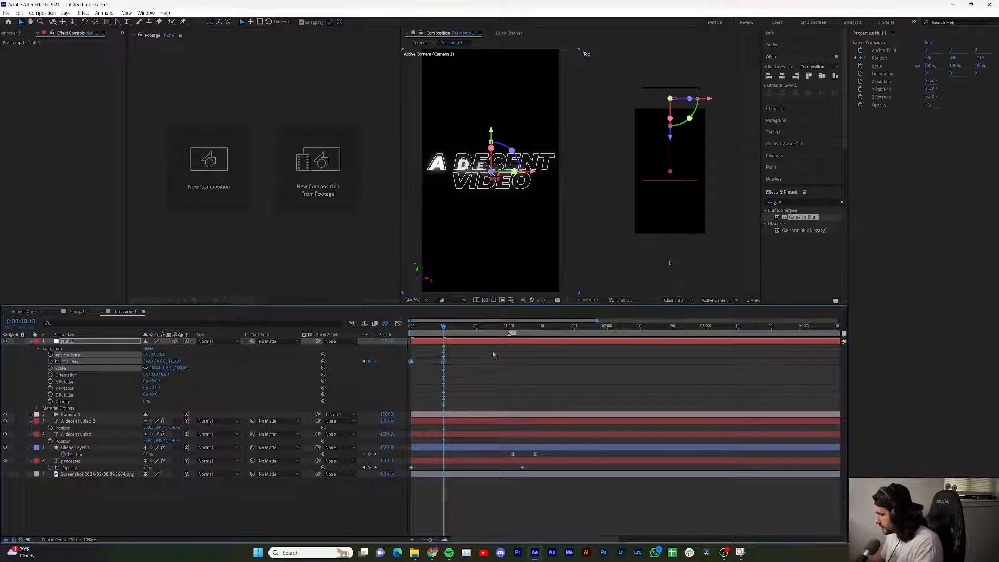
left_click(398, 323)
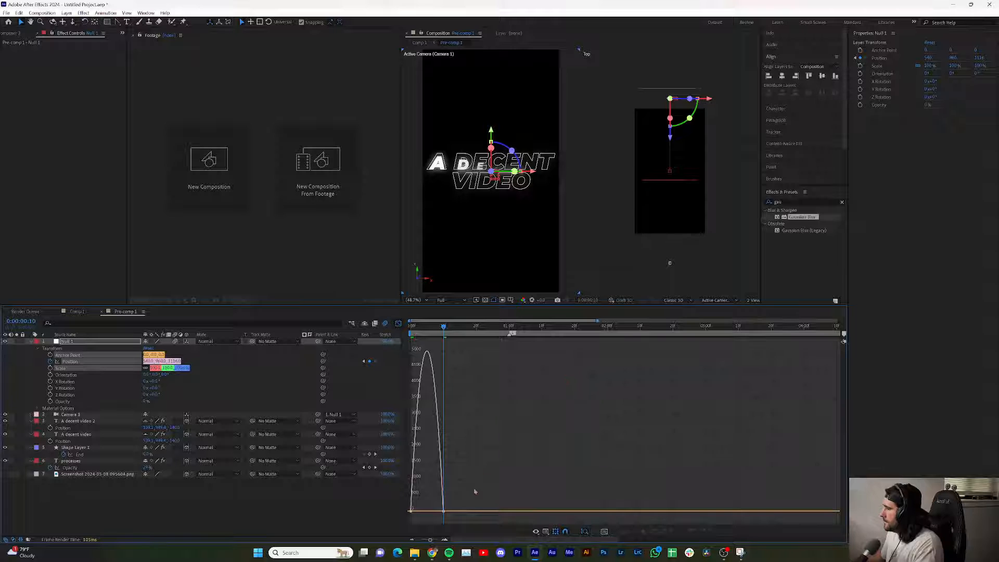
left_click_drag(474, 491, 426, 511)
key("space")
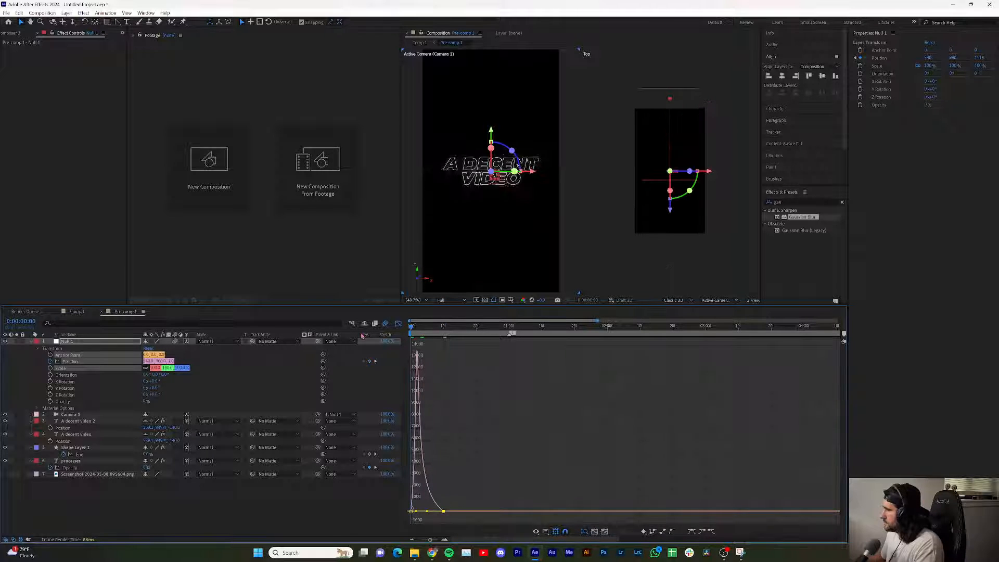
key("space")
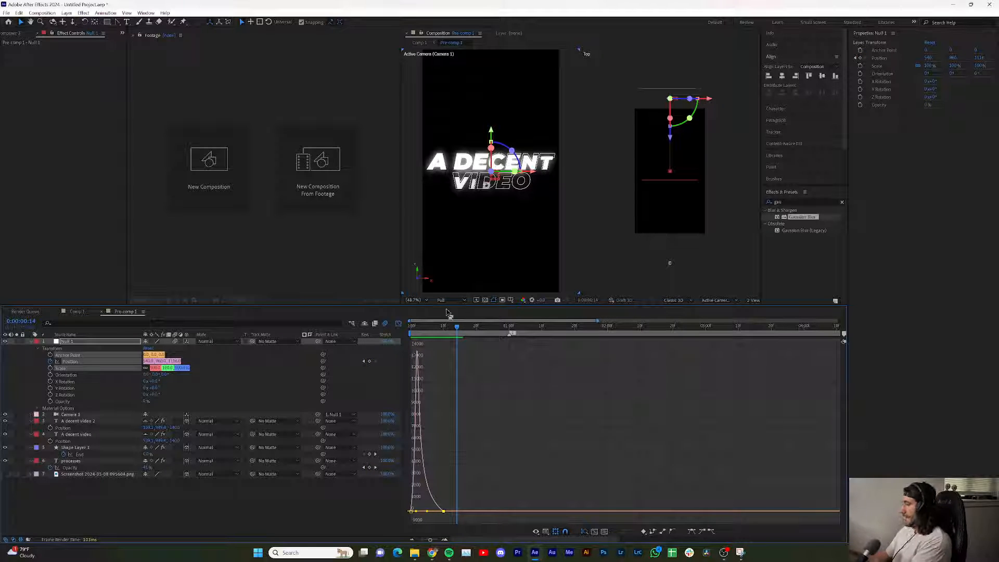
left_click(398, 323)
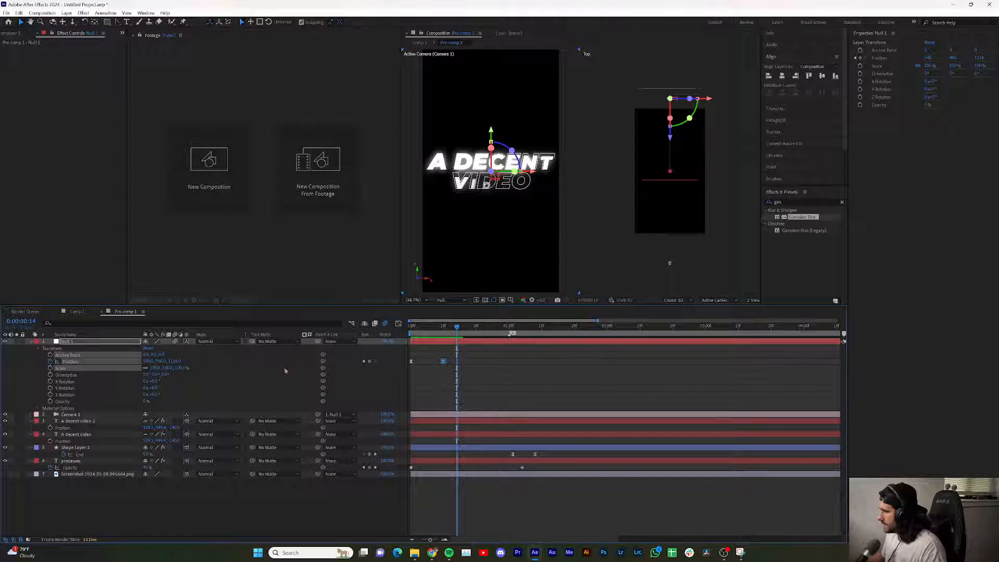
- Keyframe Null 1's Position to hold at 0:14, pull back to Z about -119 at 0:25, and push to Z about 2416 at 1:00
left_click(370, 361)
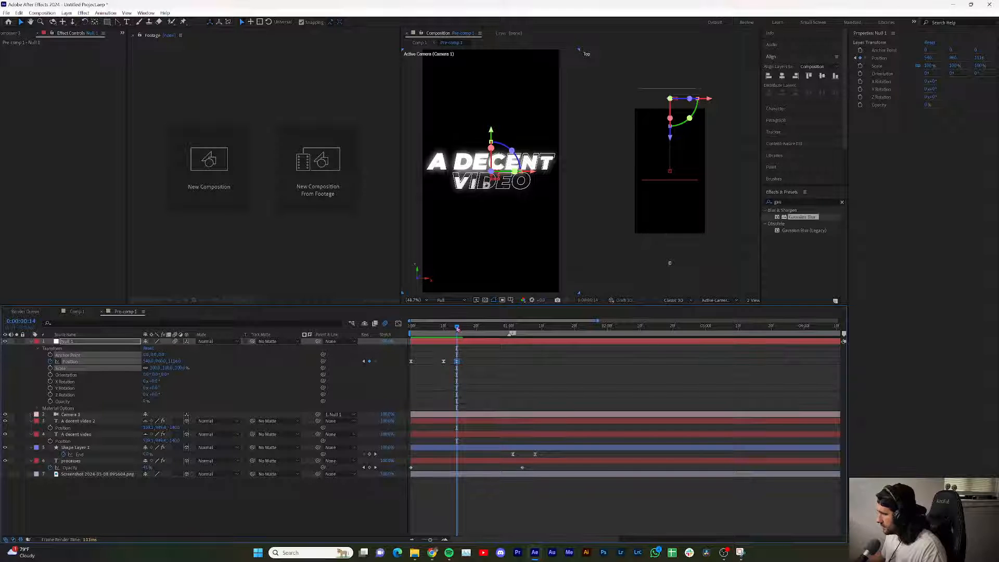
left_click_drag(457, 329, 493, 331)
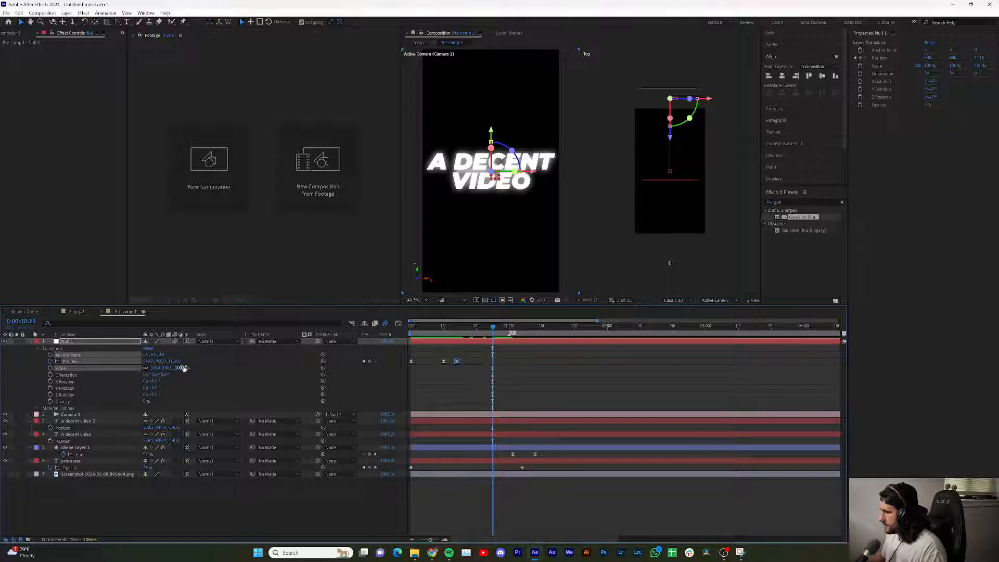
left_click_drag(174, 361, 190, 343)
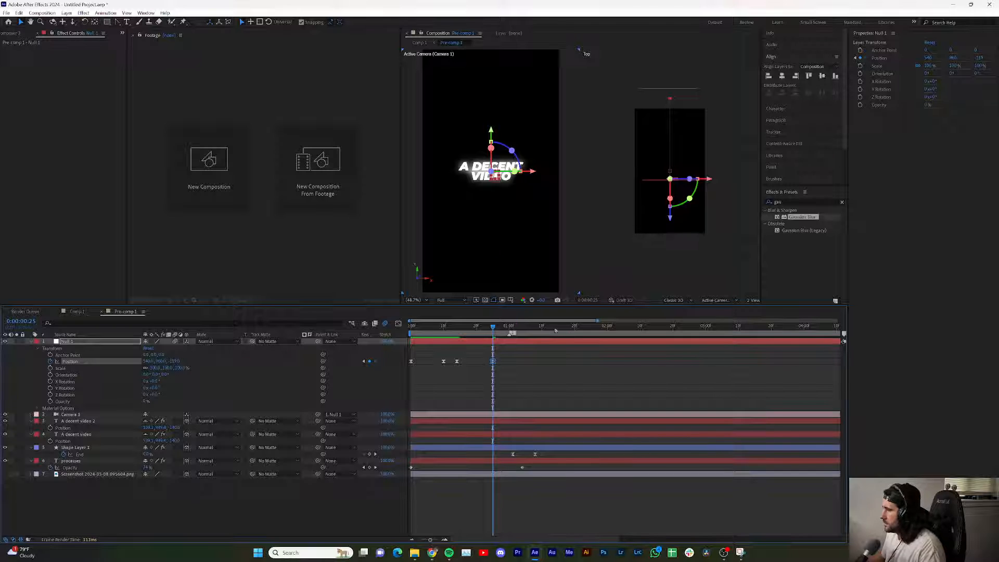
mouse_move(492, 328)
left_mouse_down()
mouse_move(519, 330)
mouse_move(509, 331)
left_mouse_up()
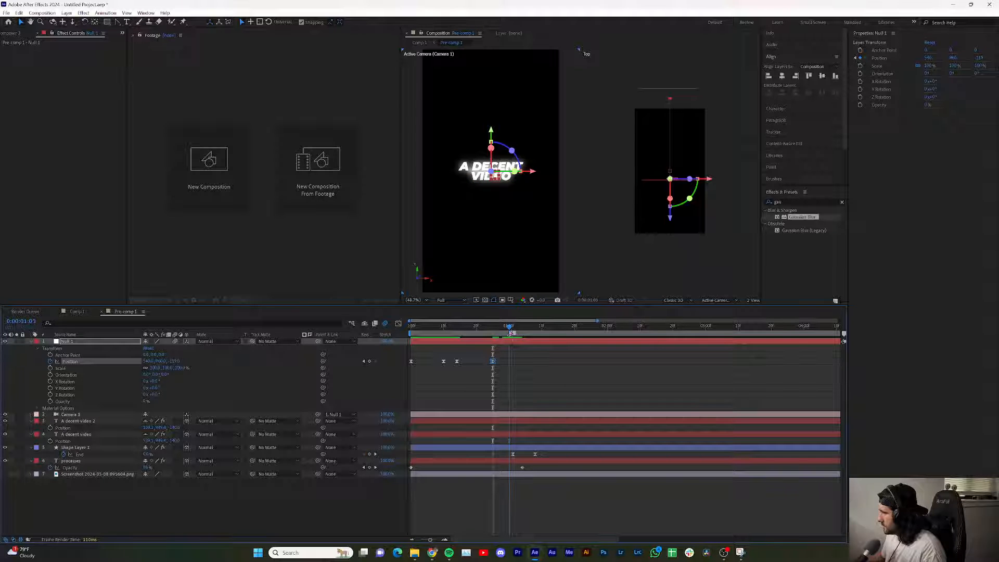
left_click_drag(174, 362, 997, 196)
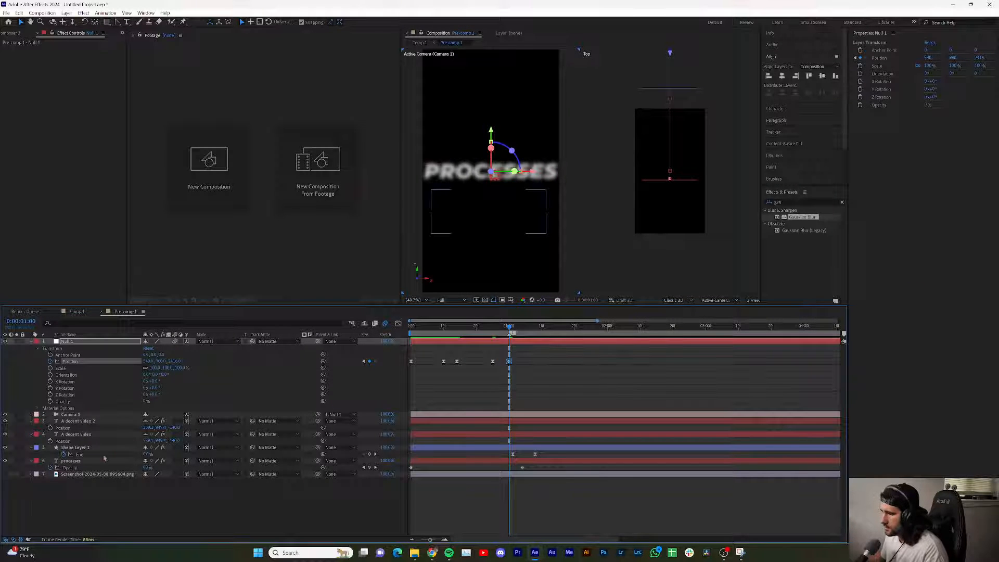
- Move the processes text layer farther from the camera, to Z about 1372
left_click(77, 462)
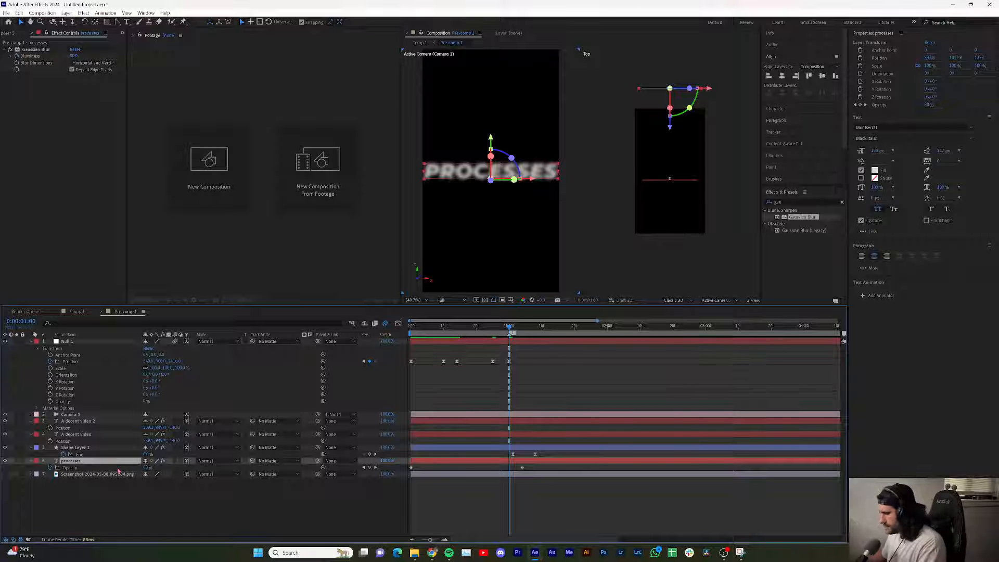
key("p")
left_click_drag(177, 467, 258, 462)
left_click(319, 519)
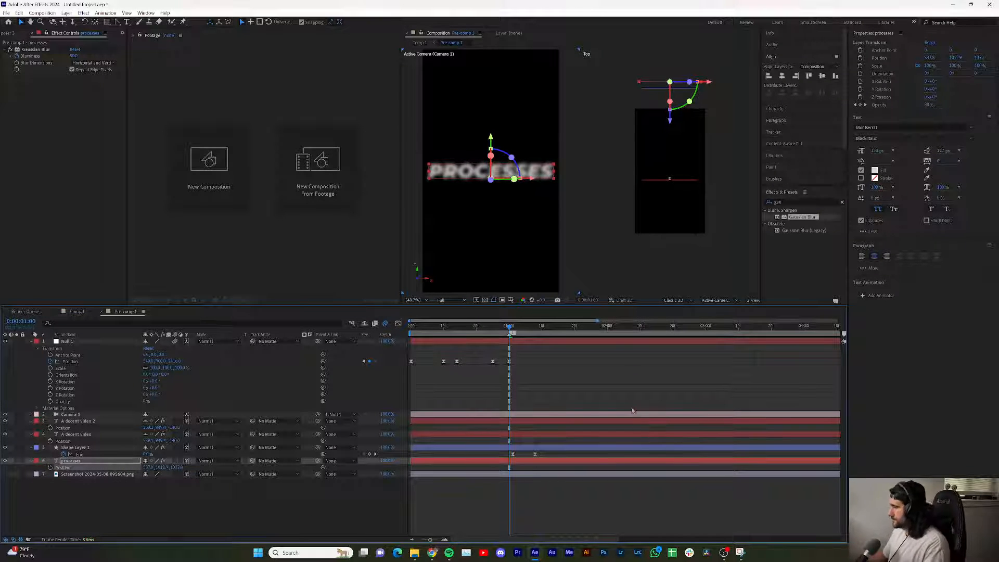
- Examine the speed curves of all Null 1 Position keyframes, especially the final push ending at 1:00
left_click_drag(541, 384, 414, 324)
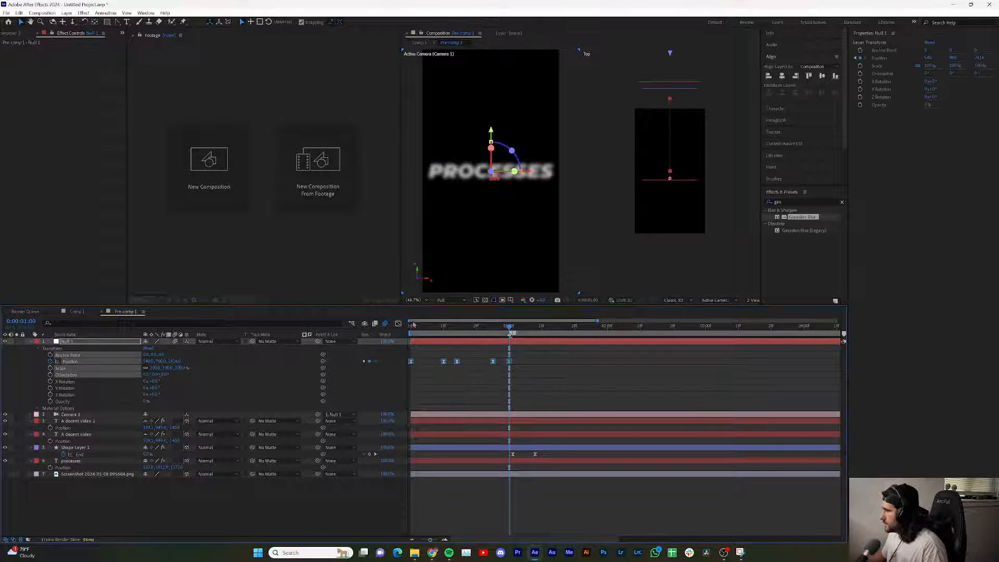
left_click(398, 323)
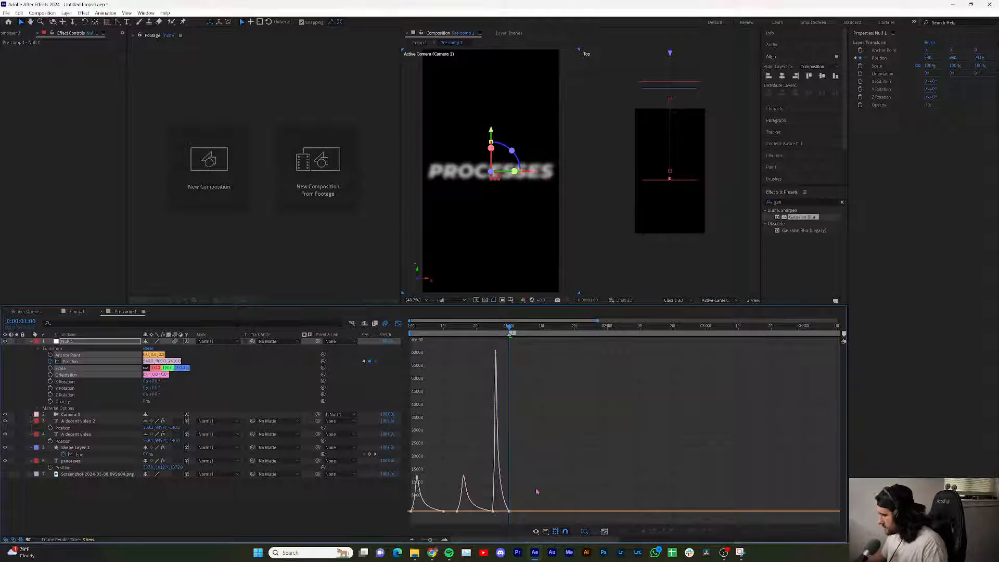
key("equal")
key("equal")
key("minus")
left_click_drag(531, 495, 471, 518)
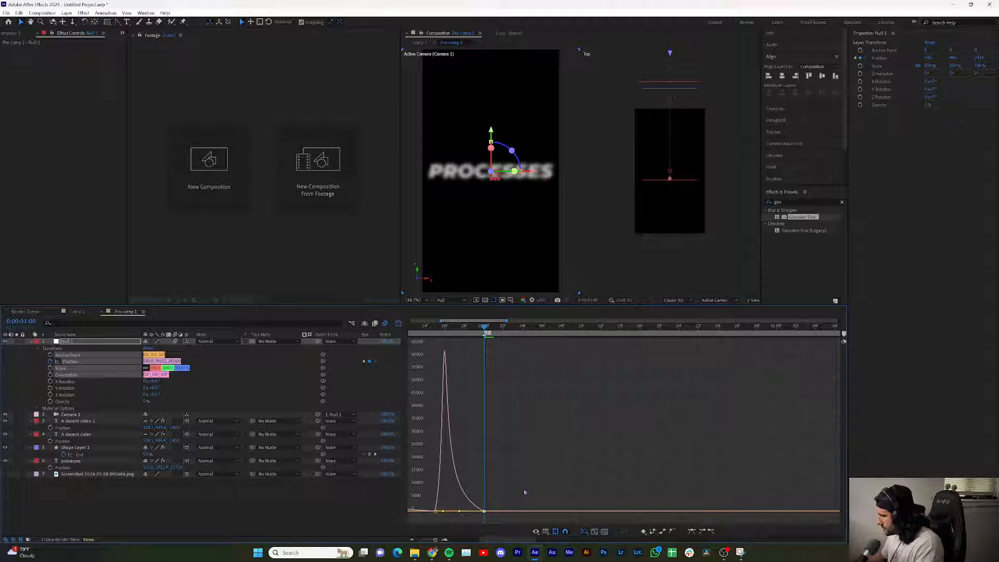
left_click(398, 323)
left_click(585, 386)
key("minus")
key("minus")
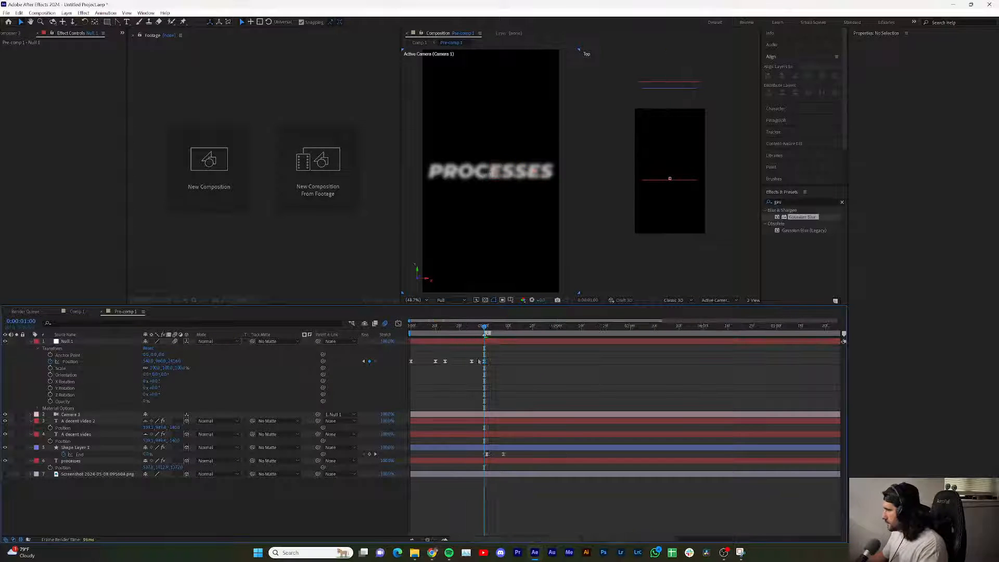
- Preview the full camera animation from the start of Pre-comp 1
key("Home")
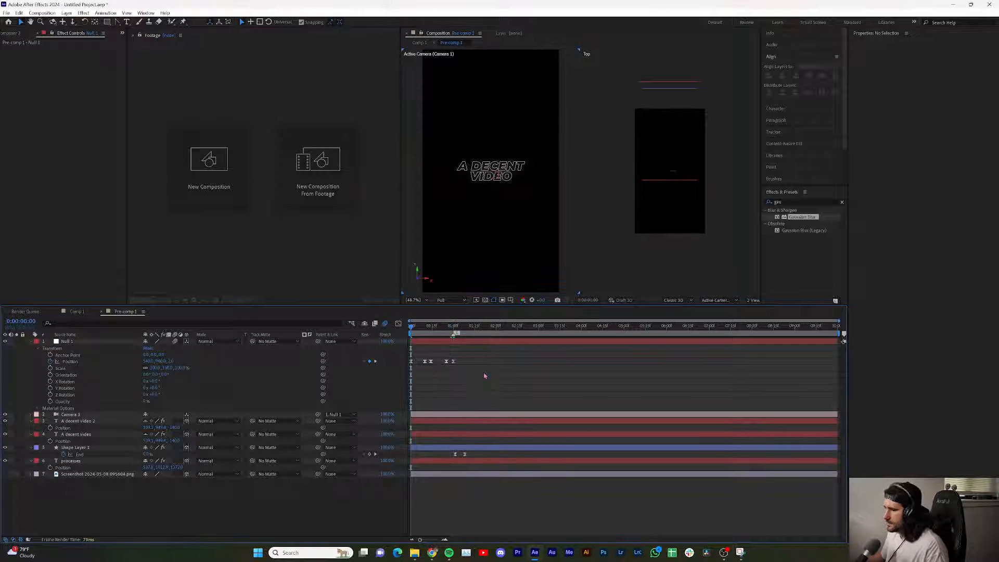
key("space")
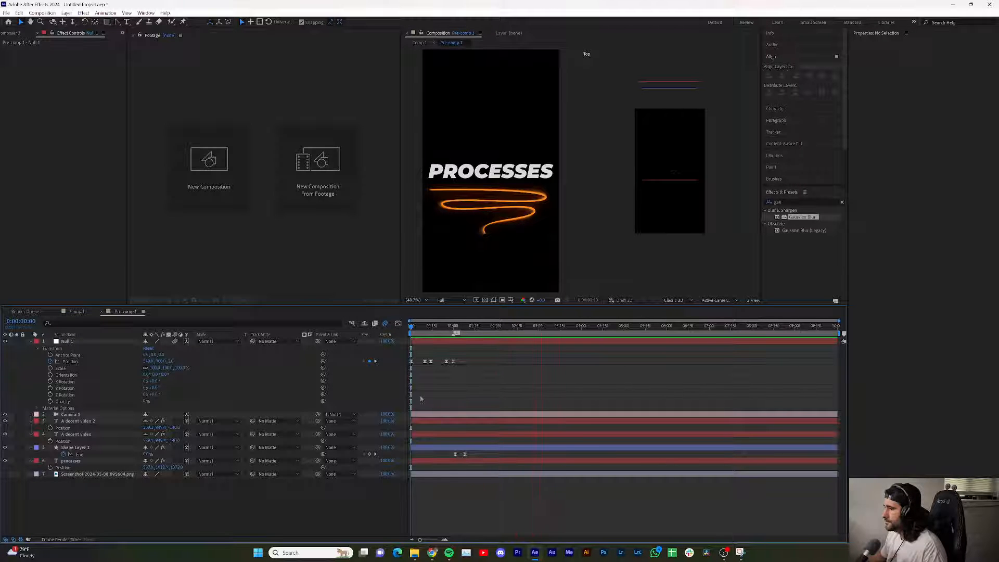
key("space")
- Enable motion blur on all supported layers of Pre-comp 1 at once, and return to 0:00 with nothing selected
left_click(100, 422)
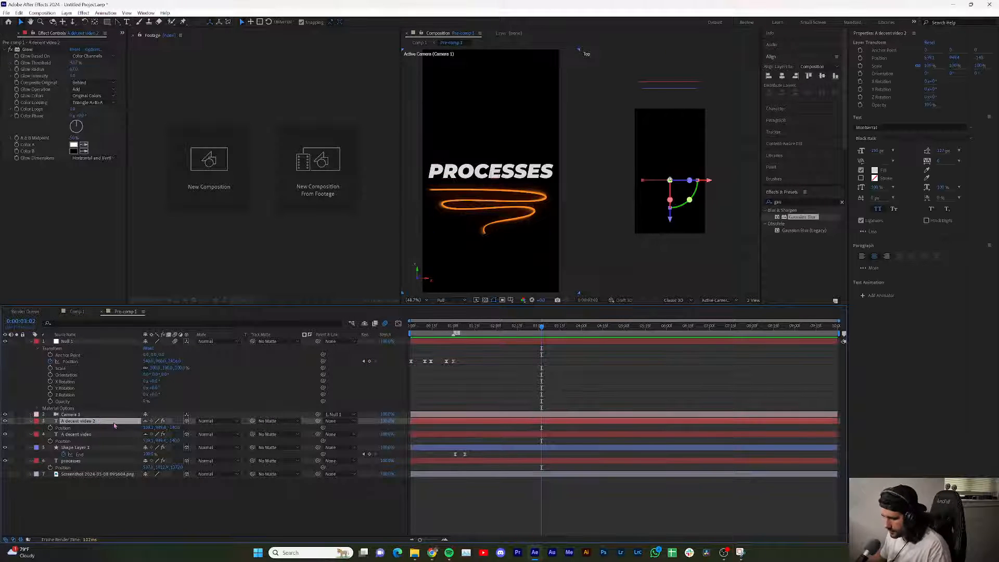
key("ctrl+a")
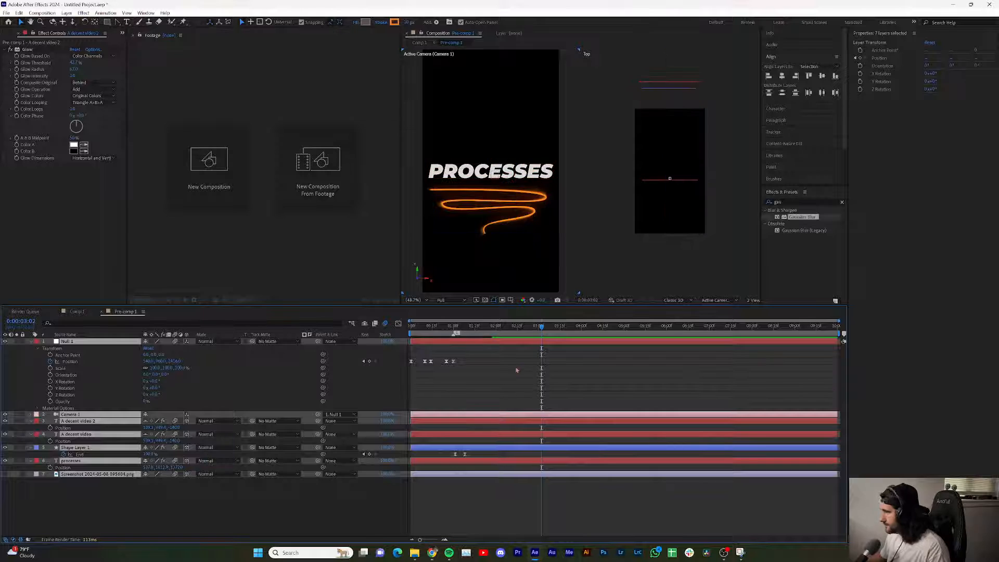
key("ctrl+shift+a")
key("Home")
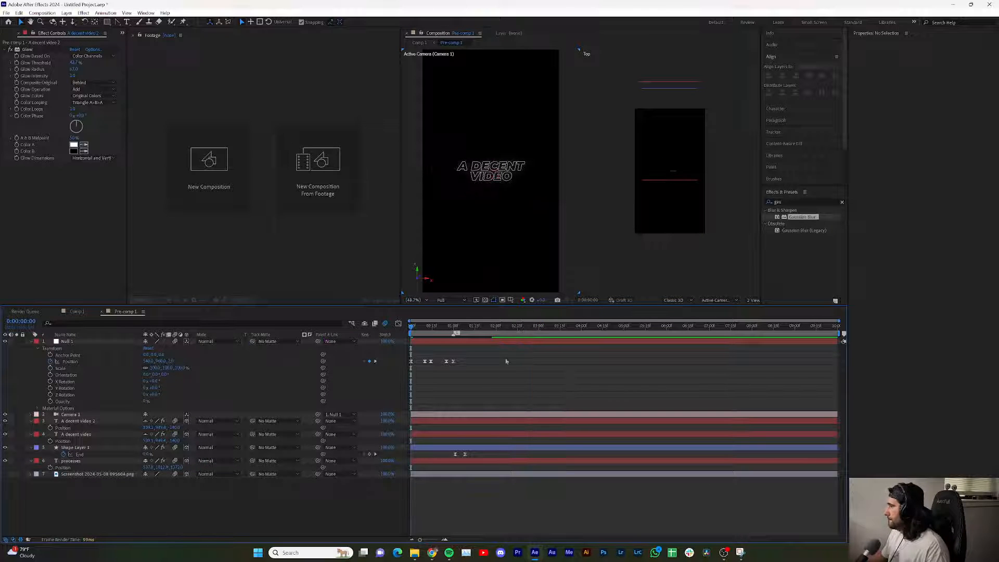
- End the work area at 1:26 and preview the motion-blurred animation within it
left_click(490, 326)
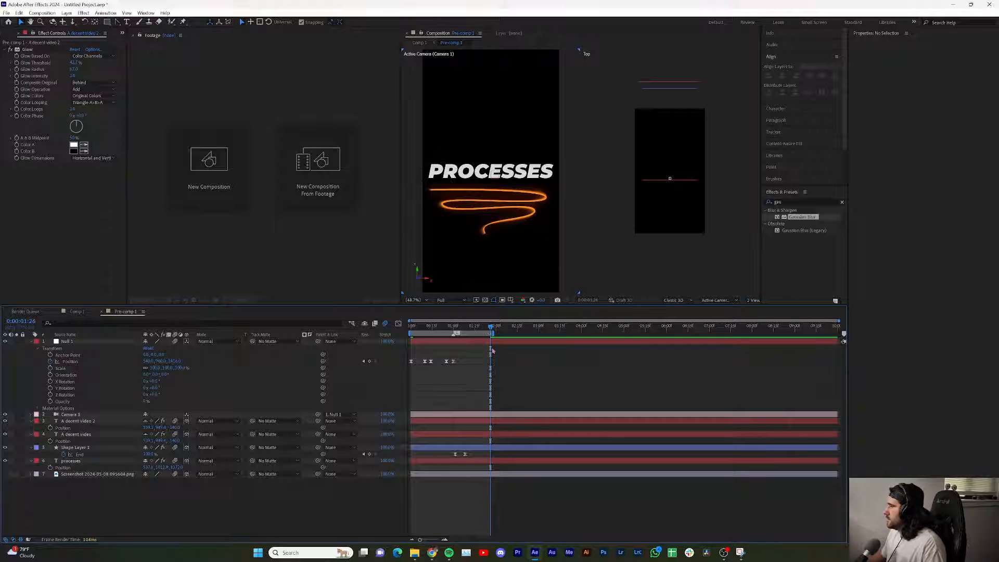
key("space")
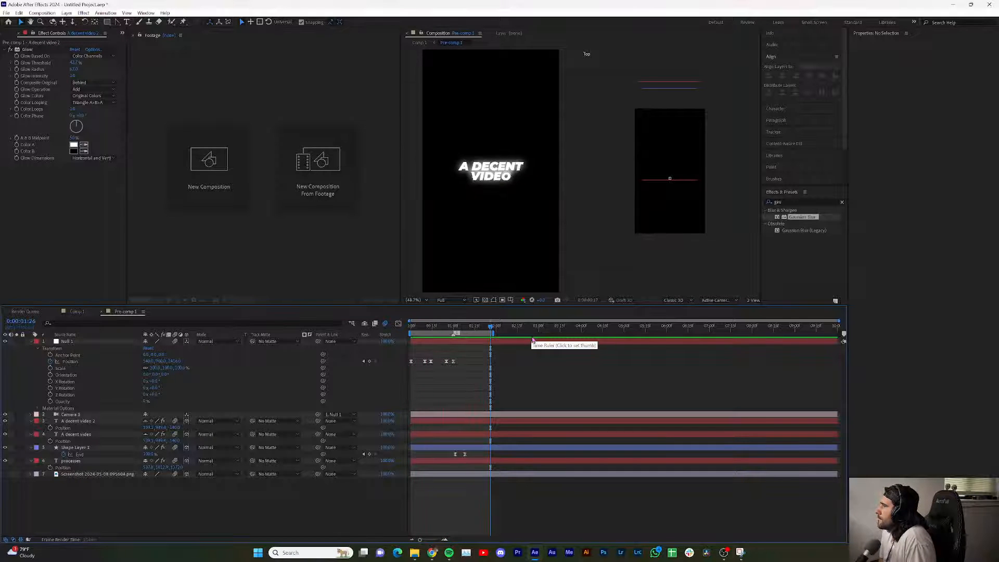
key("space")
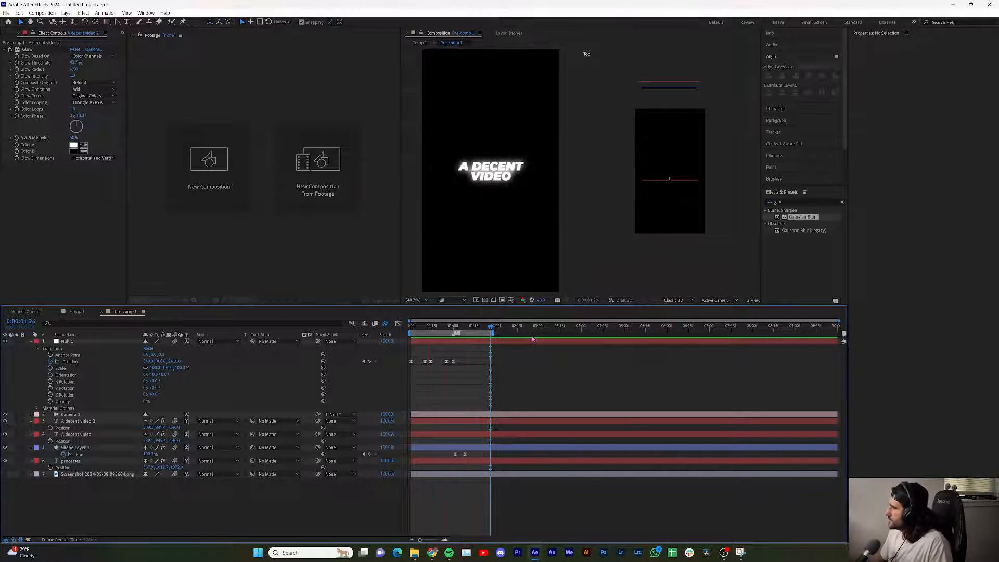
key("space")
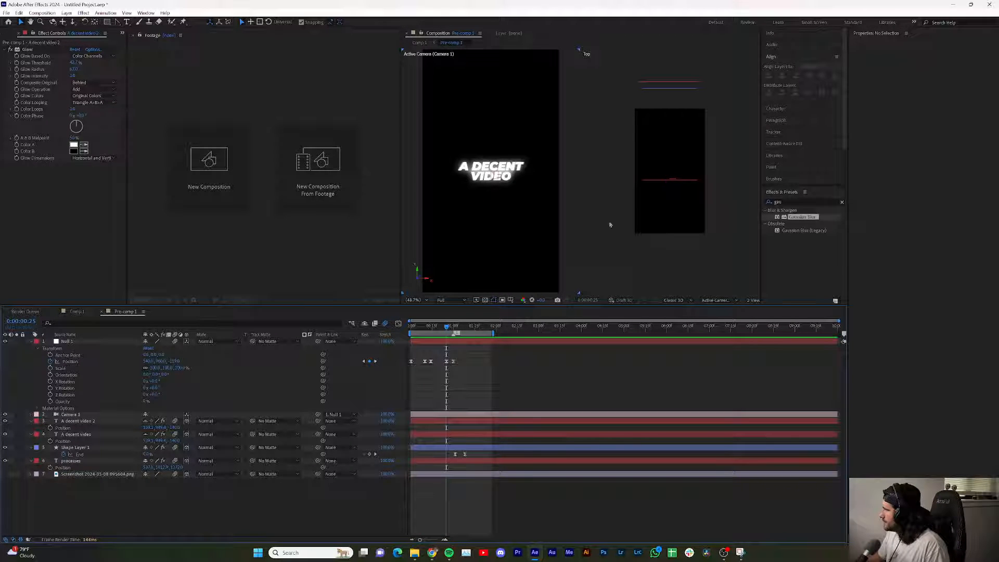
left_click_drag(446, 327, 475, 346)
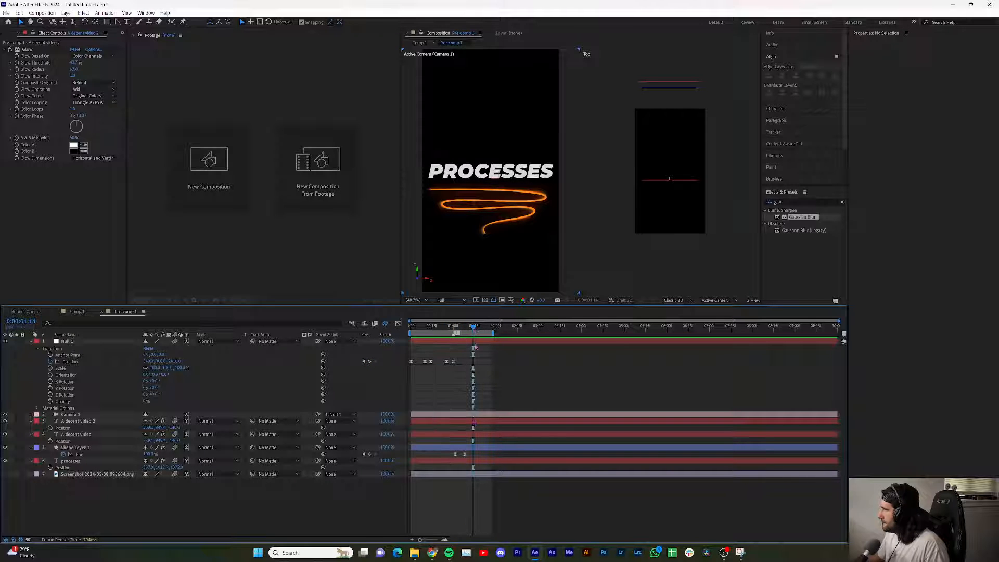
- Move both A decent video text layers together to Z about -415, and replay the animation from the start
left_click(72, 415)
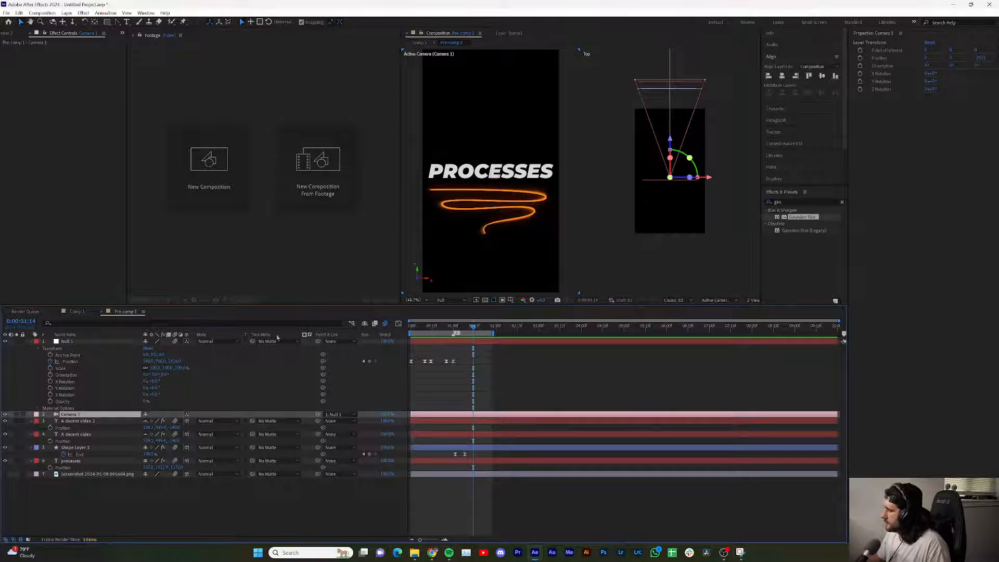
left_click(78, 420)
left_click(83, 434, "ctrl")
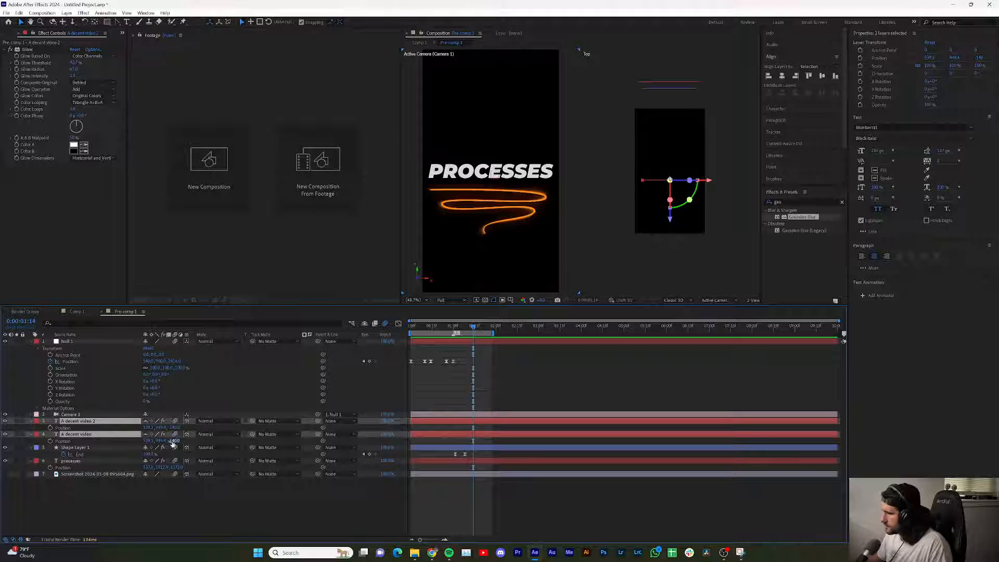
left_click_drag(191, 438, 24, 439)
left_click_drag(474, 327, 378, 340)
key("space")
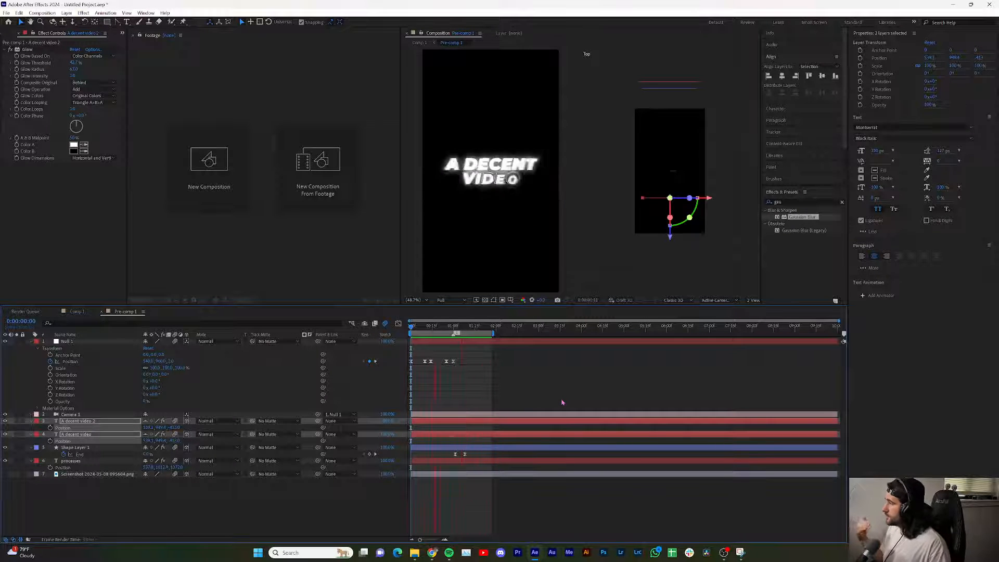
key("space")
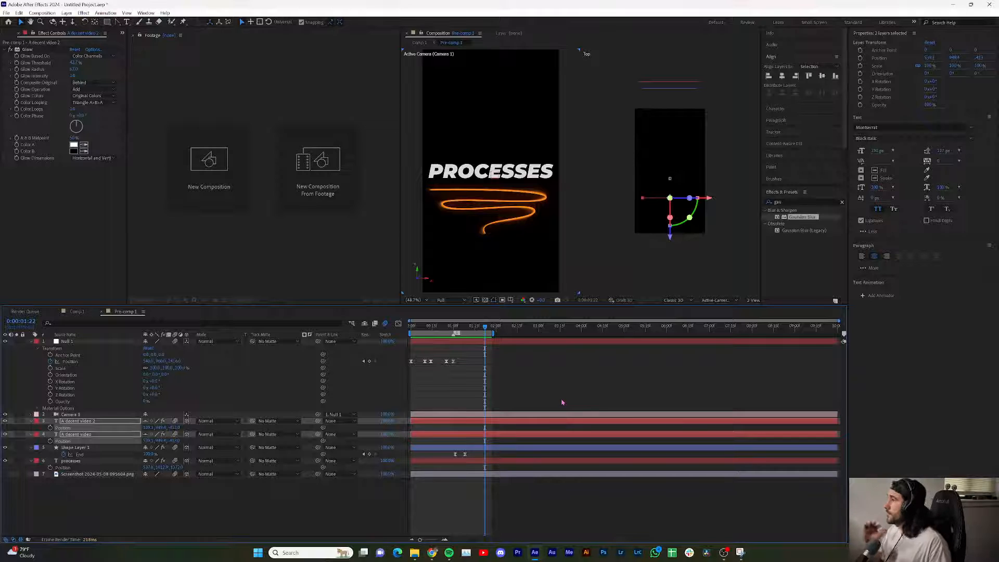
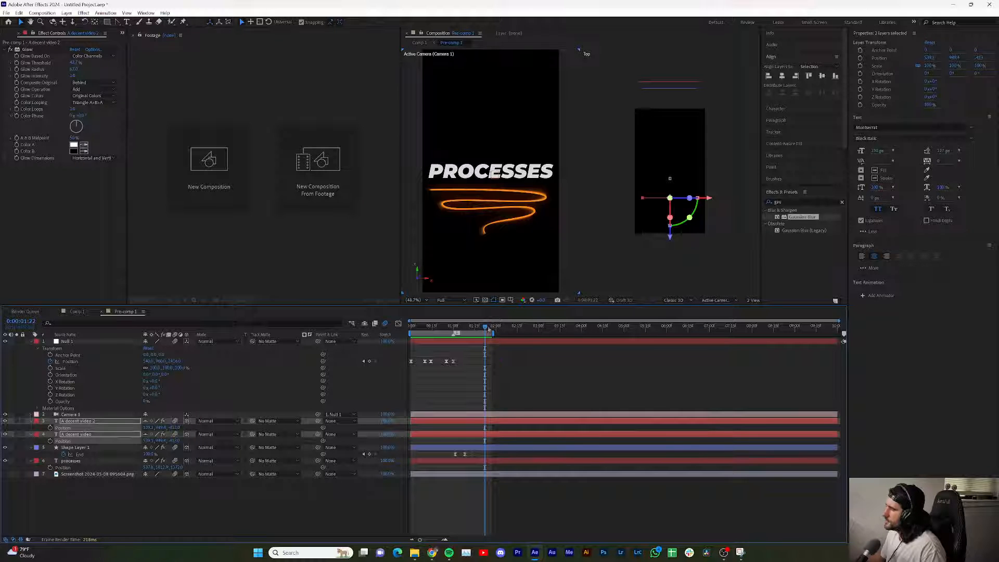
- At 1:11 with no layer selected, draw a rectangle about 671 by 343 px above the PROCESSES text
mouse_move(488, 328)
left_mouse_down()
mouse_move(412, 328)
mouse_move(474, 343)
left_mouse_up()
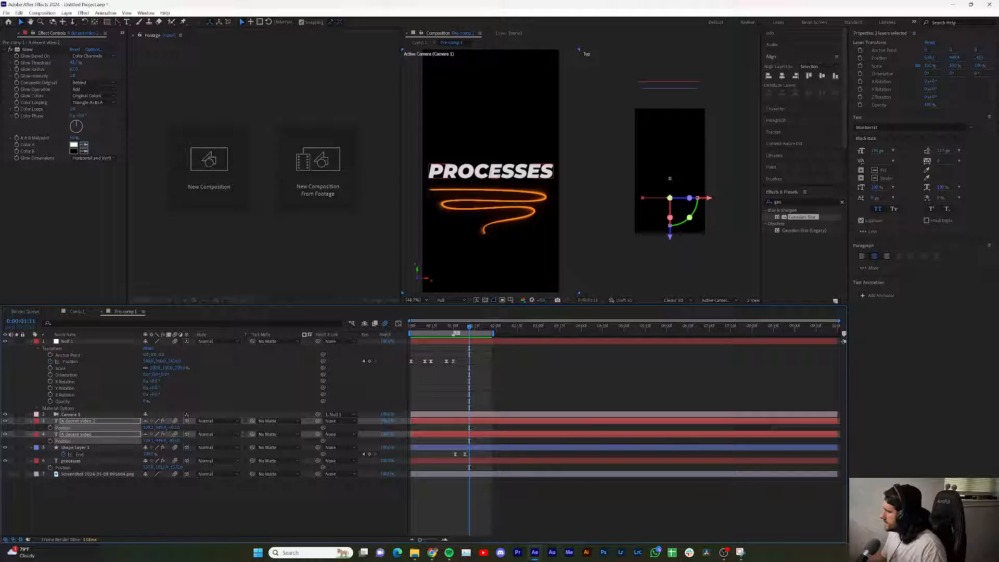
left_click(529, 373)
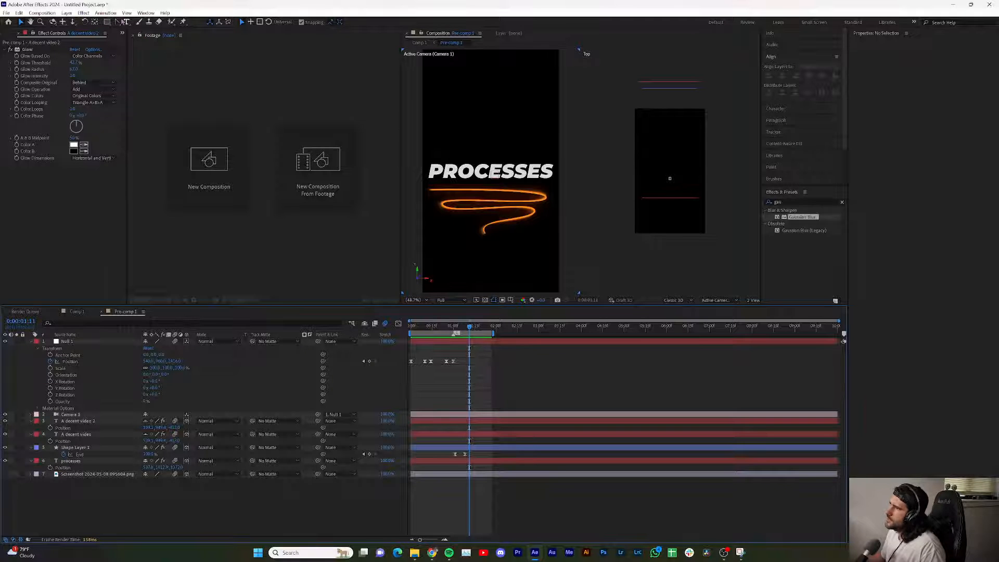
left_click(107, 22)
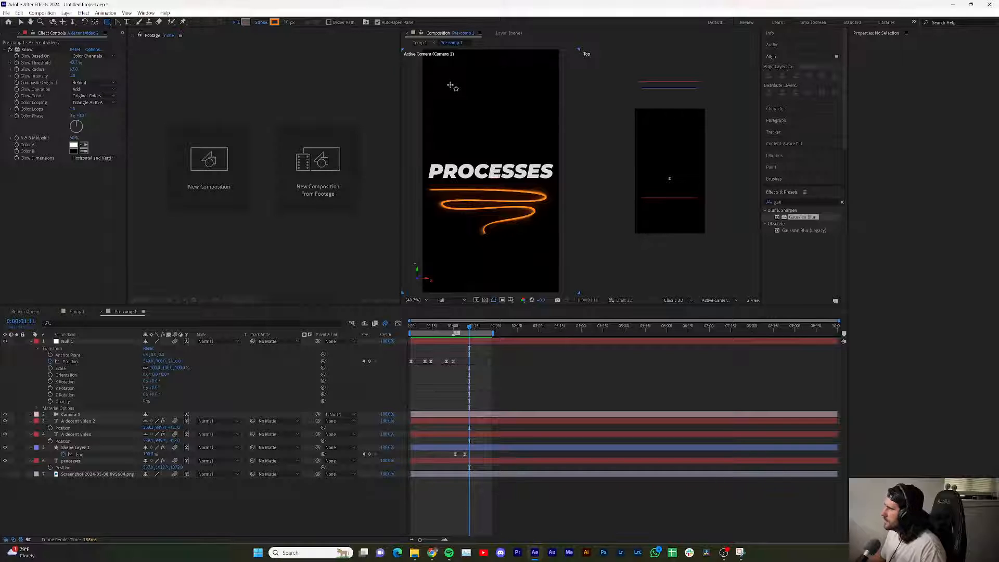
left_click_drag(451, 85, 536, 128)
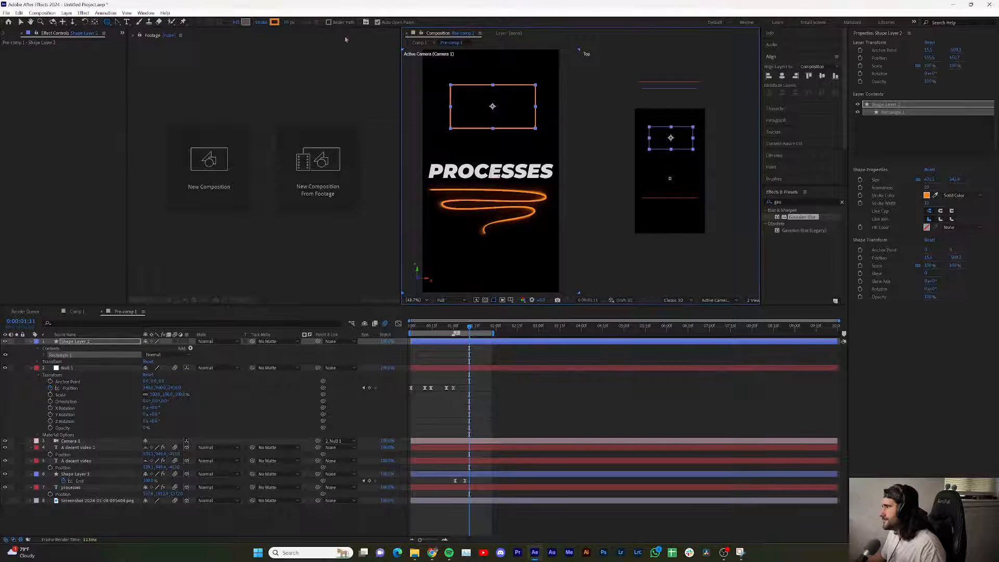
- Remove the new rectangle's stroke and give it a solid fill
left_click(261, 23)
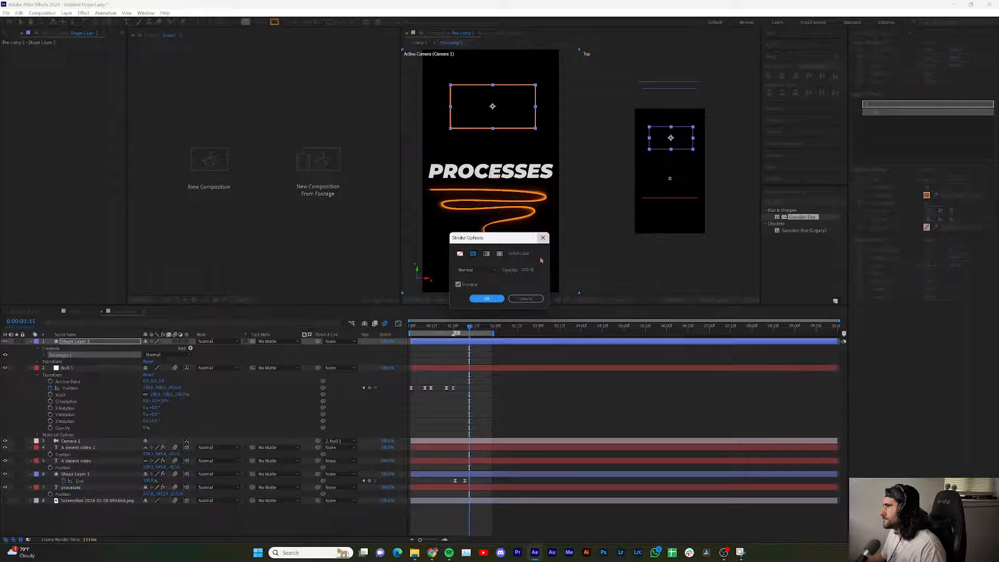
left_click(487, 298)
left_click(245, 22)
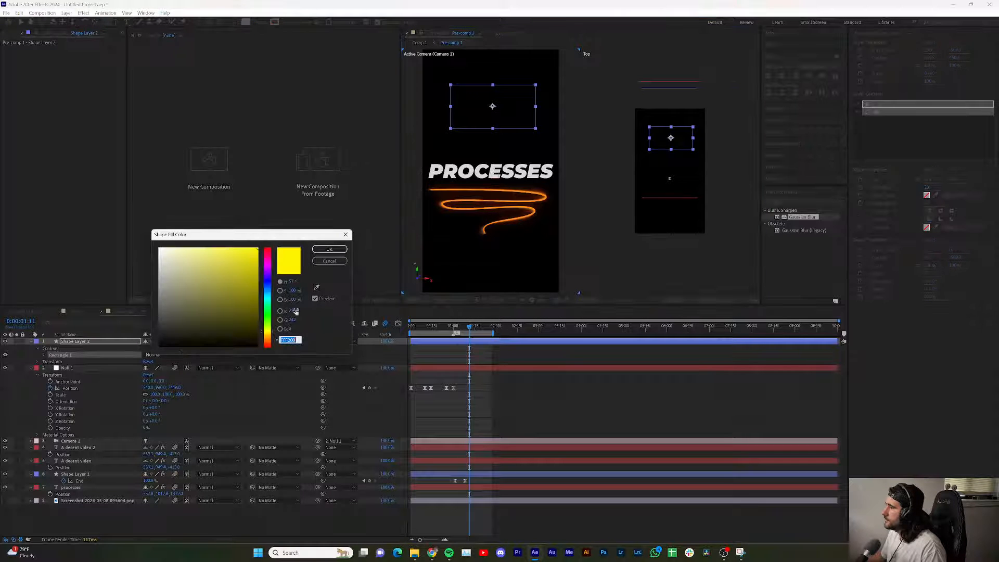
left_click(329, 249)
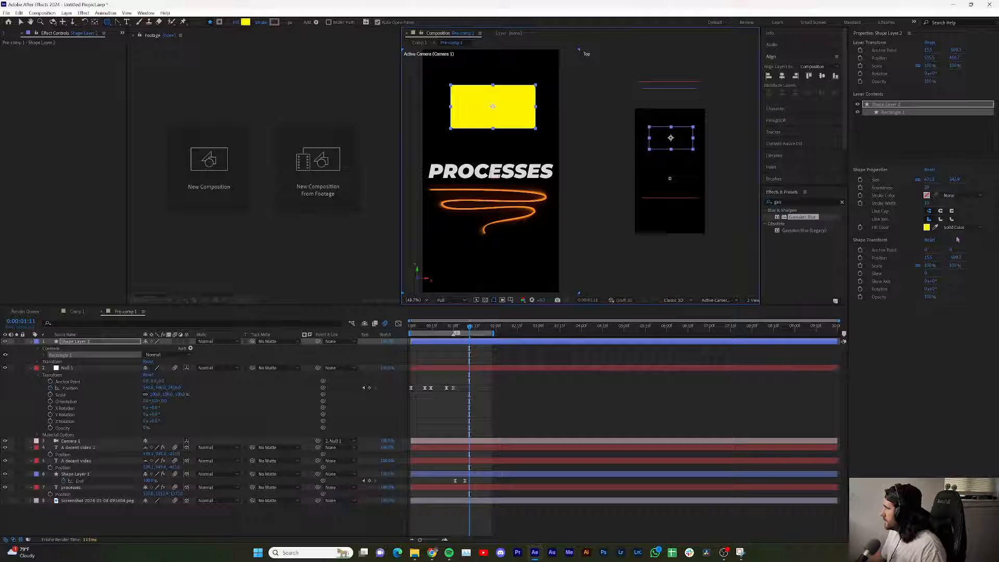
- Change the rectangle's fill color to white FFFFFF and increase its corner roundness
left_click(927, 227)
type("ffffff")
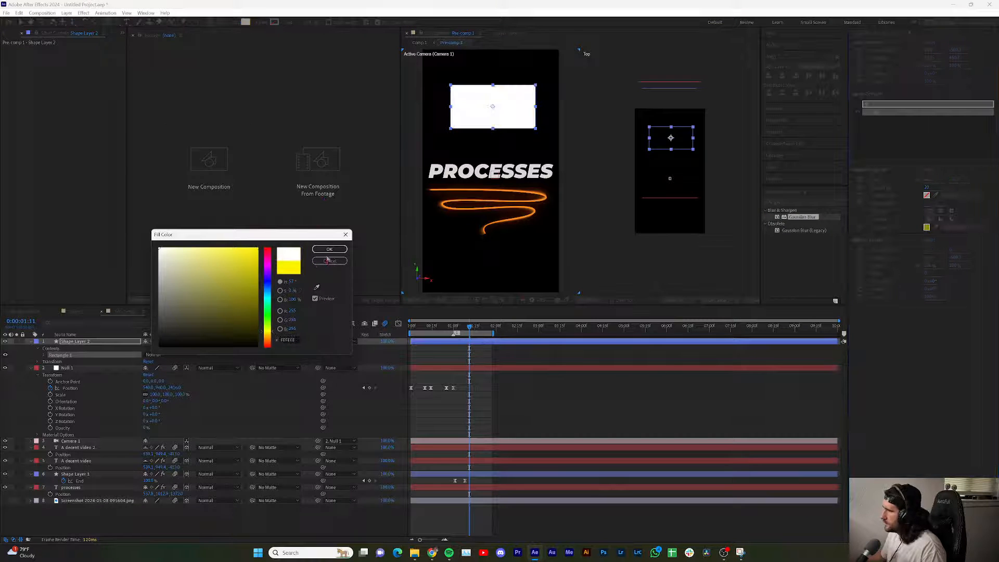
left_click(329, 248)
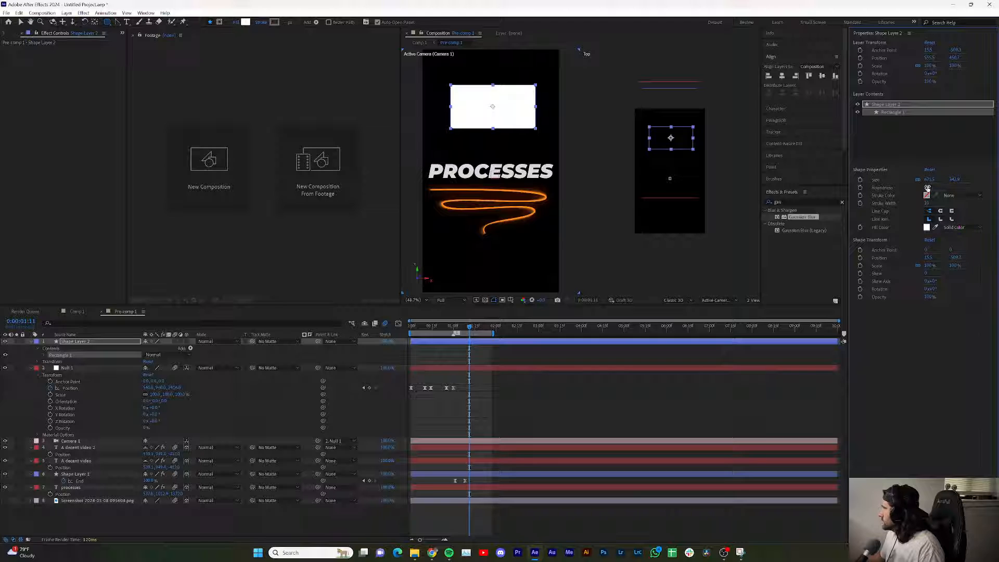
left_click_drag(927, 187, 944, 182)
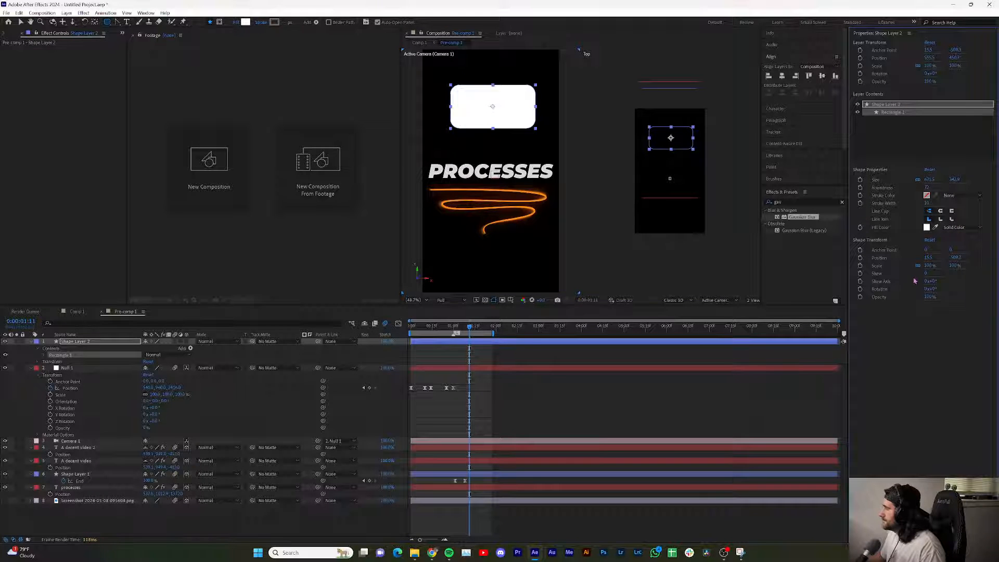
- Turn off visibility for all layers from Null 1 down to the screenshot, and hide them from the timeline as shy layers
left_click(86, 368)
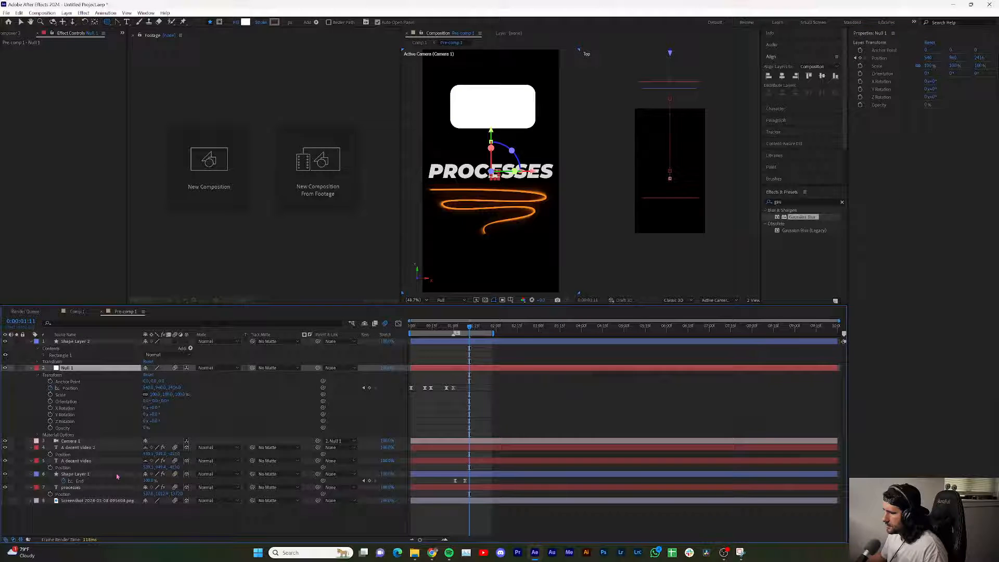
left_click(97, 501, "shift")
left_click(5, 369)
left_click(31, 369)
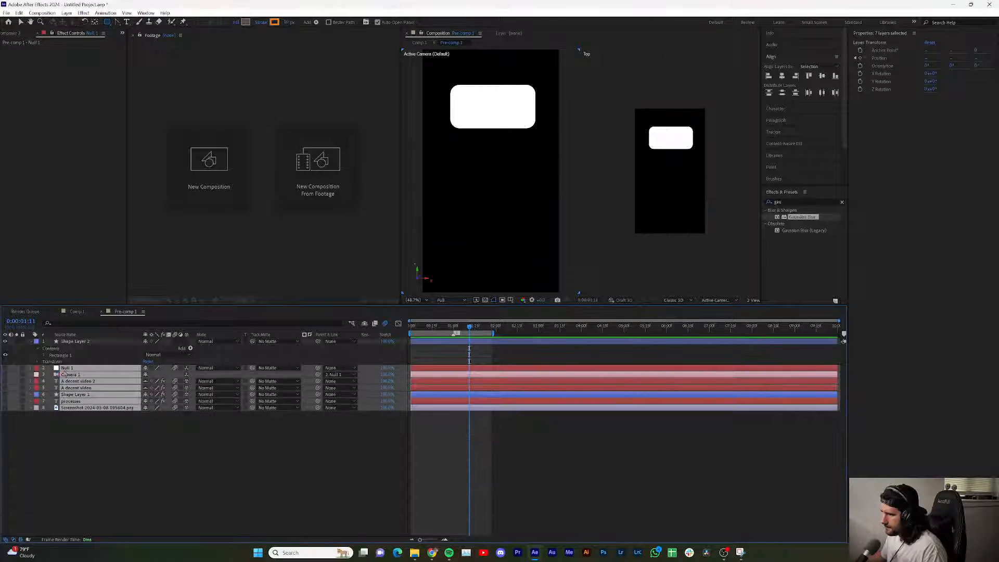
left_click(199, 457)
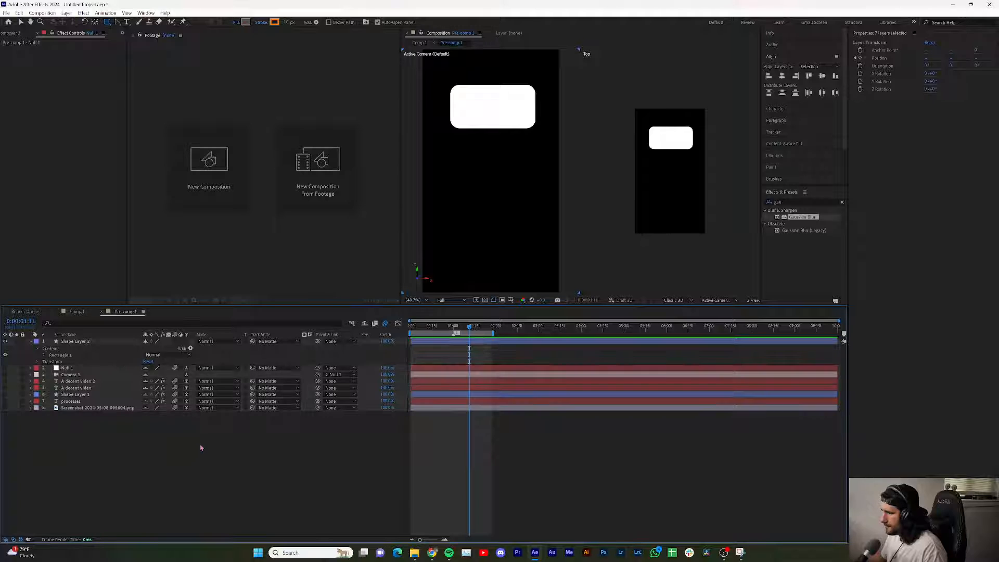
left_click(364, 323)
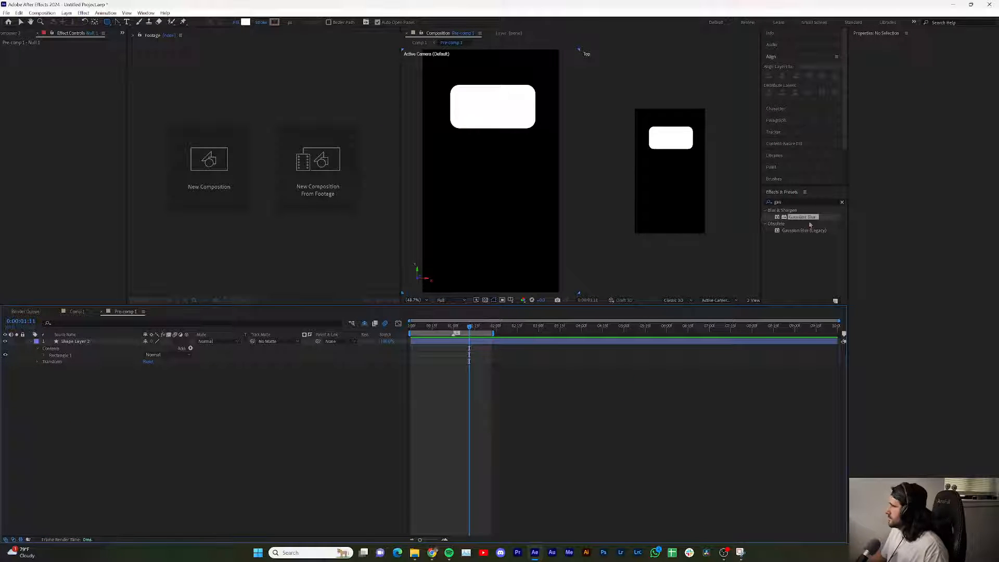
- Clear the effects and presets search
left_click(798, 203)
left_click_drag(793, 203, 775, 195)
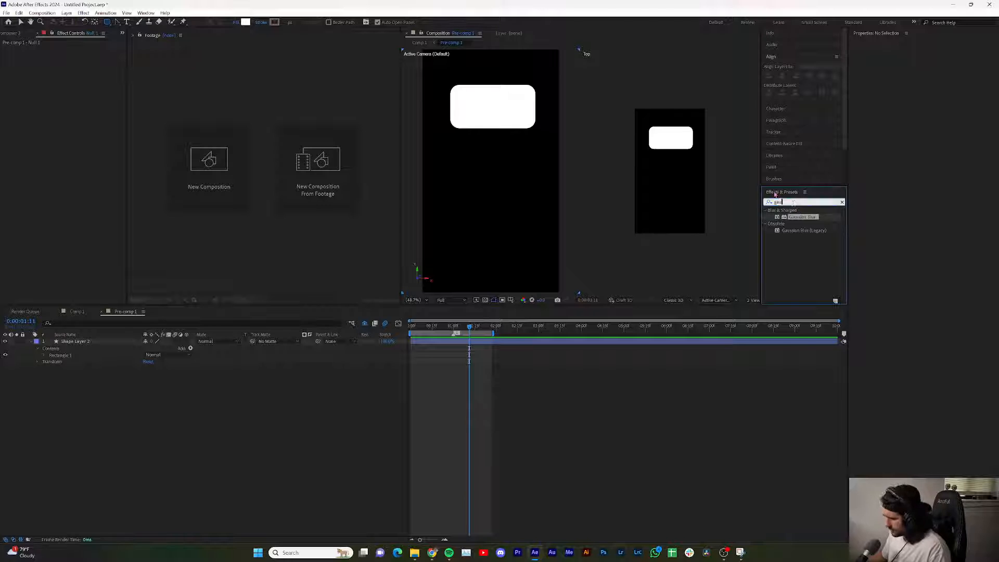
key("BackSpace")
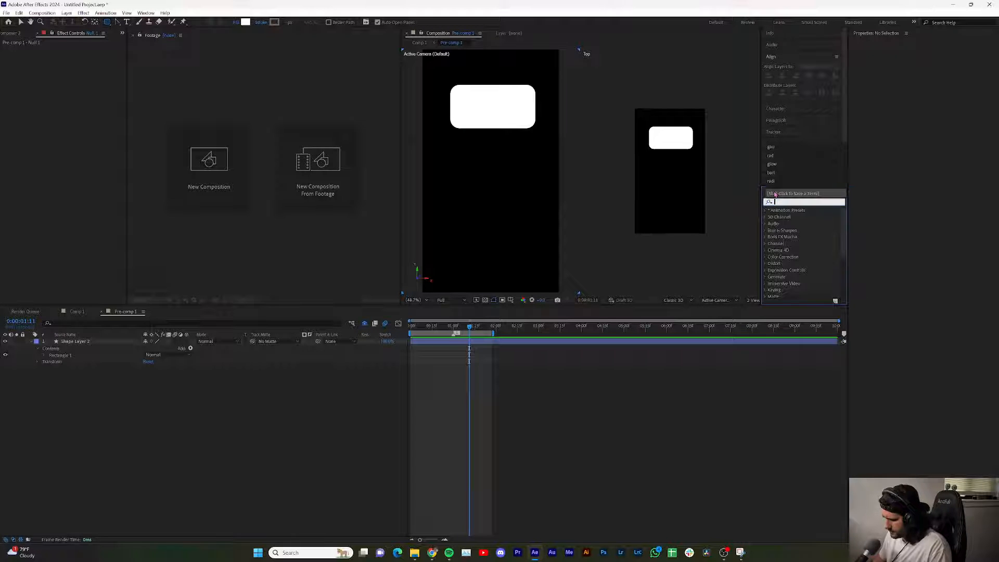
- Add a text layer over the white rectangle reading "I'm saying" with "thing woo" on a second line
left_click(429, 404)
key("ctrl+t")
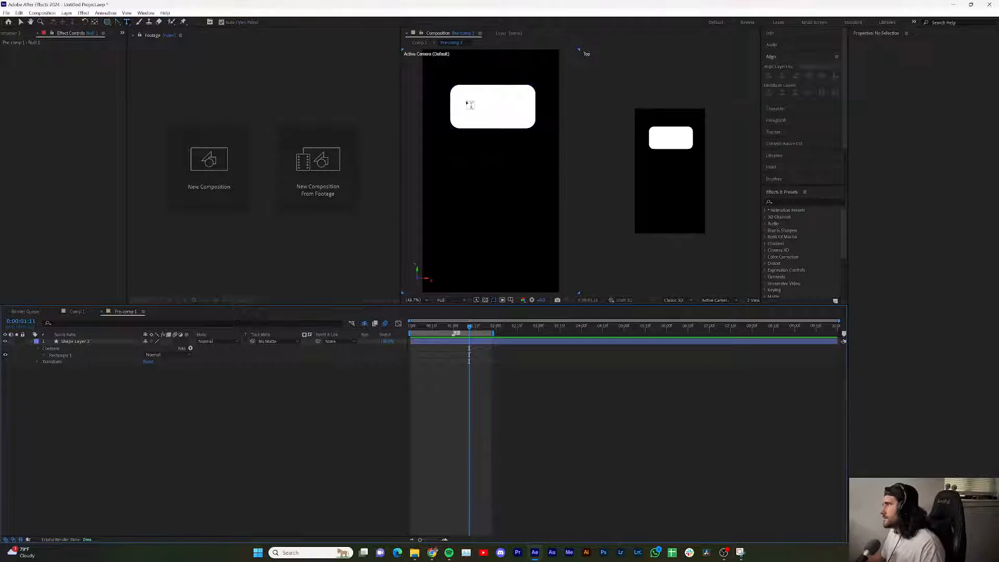
left_click(468, 103)
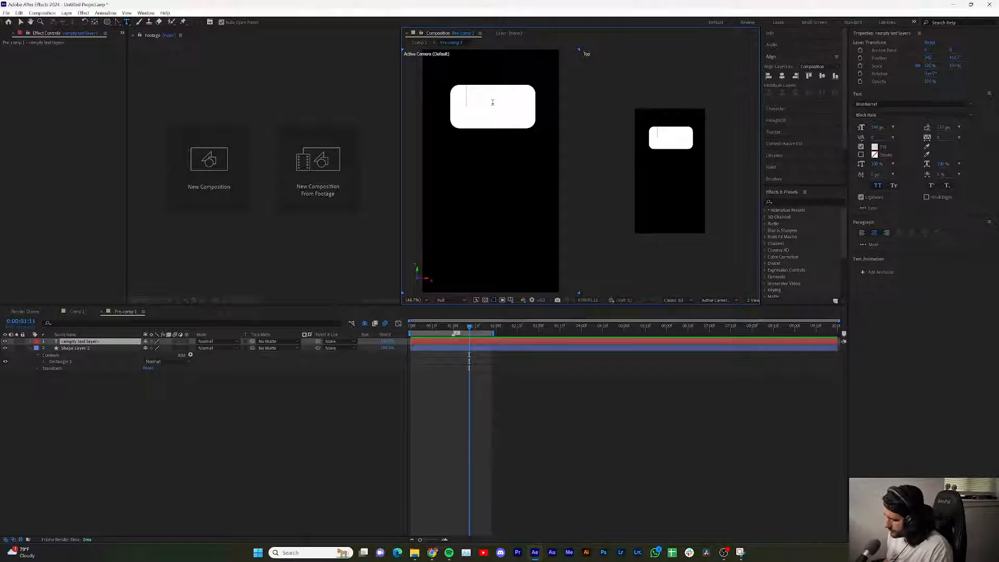
type("T")
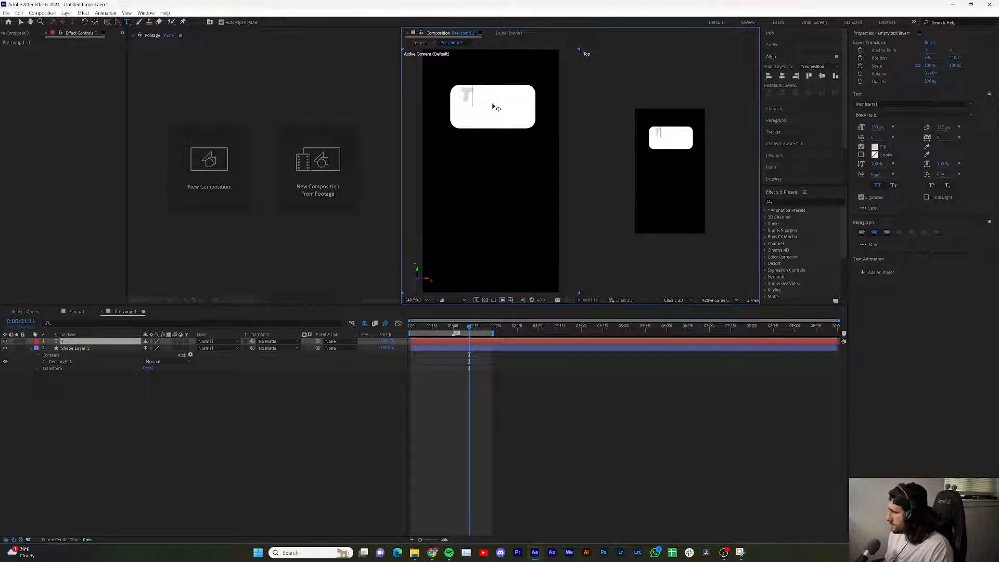
type("'m saying")
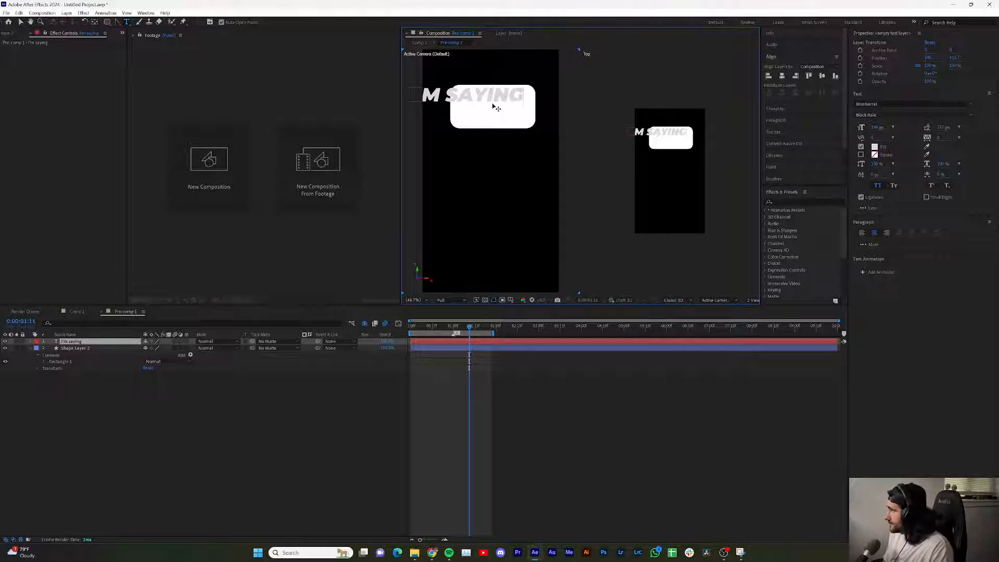
key("Return")
type("thing woo")
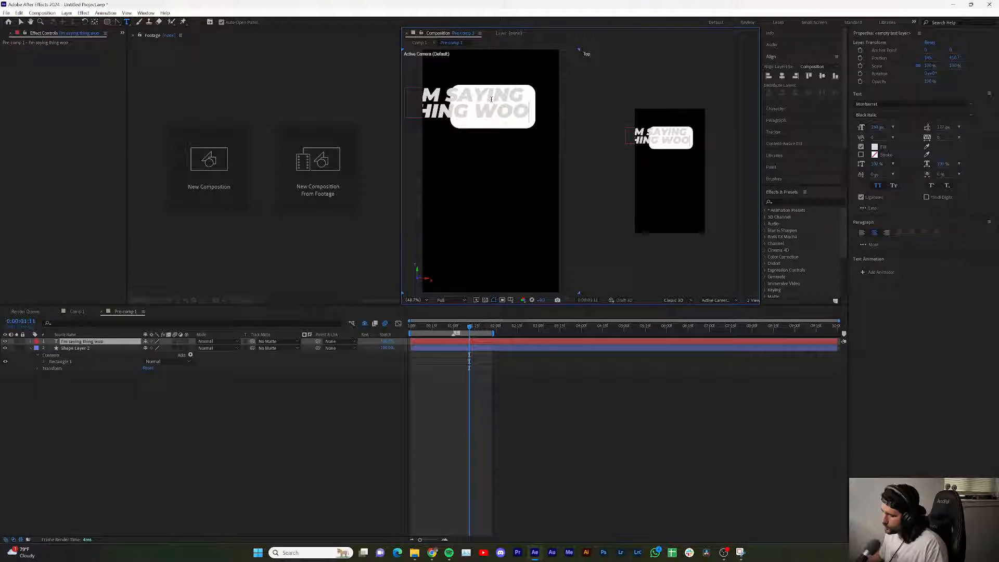
- Set the fill color of the whole I'm saying thing woo text to black
key("ctrl+a")
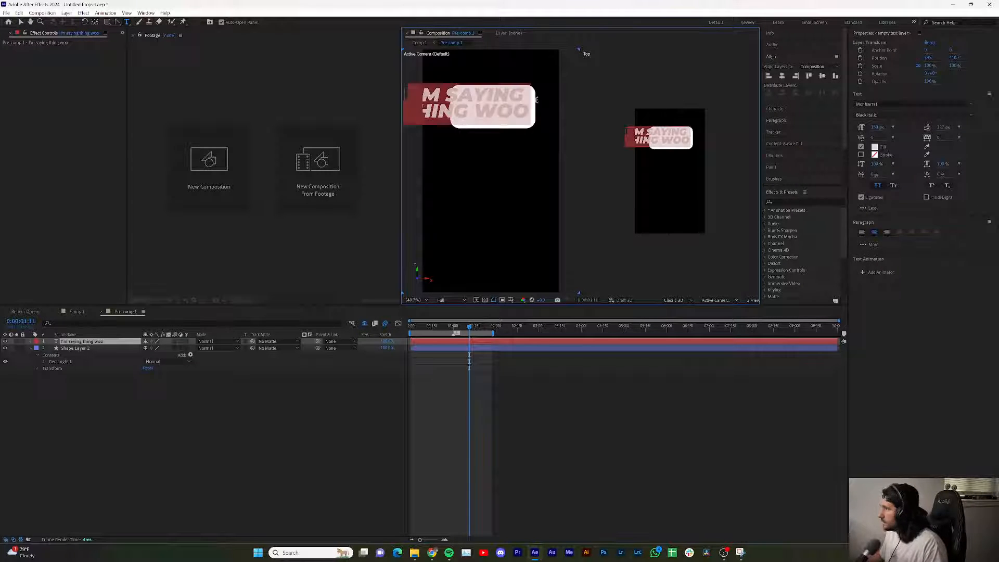
left_click(874, 147)
left_click(231, 276)
left_click(330, 251)
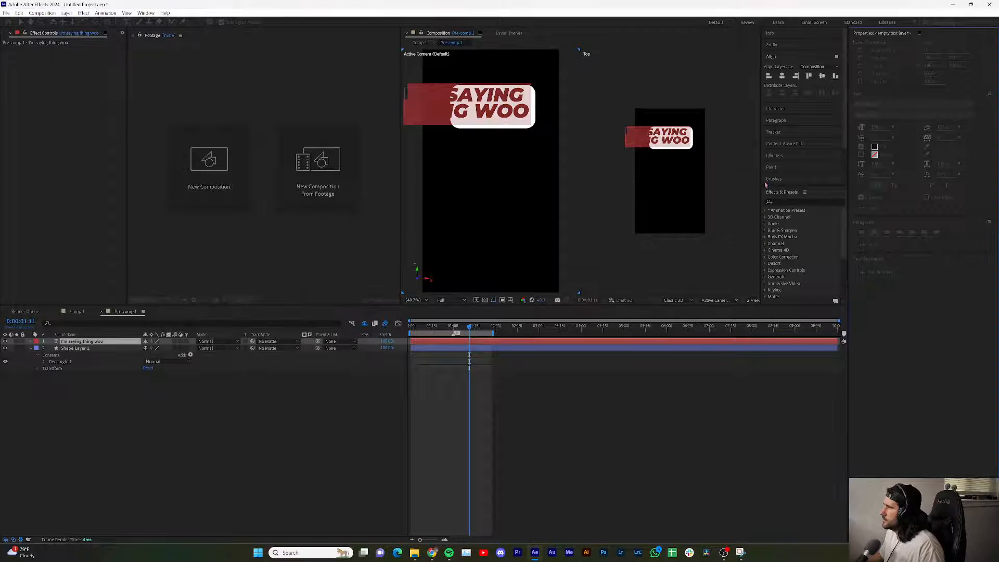
- Try the Regular weight on the text, and settle on the Montserrat ExtraBold Italic style
left_click(898, 115)
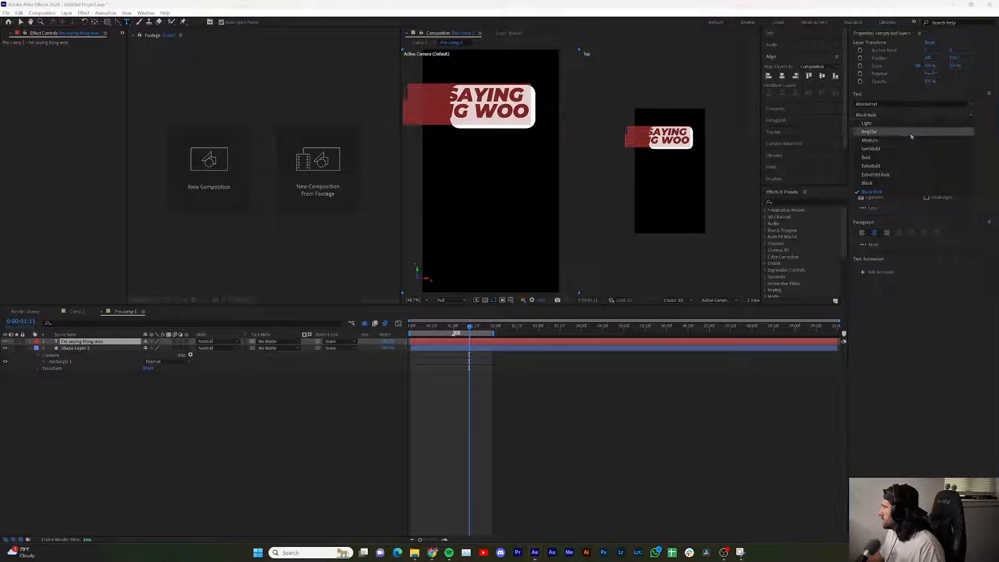
left_click(884, 133)
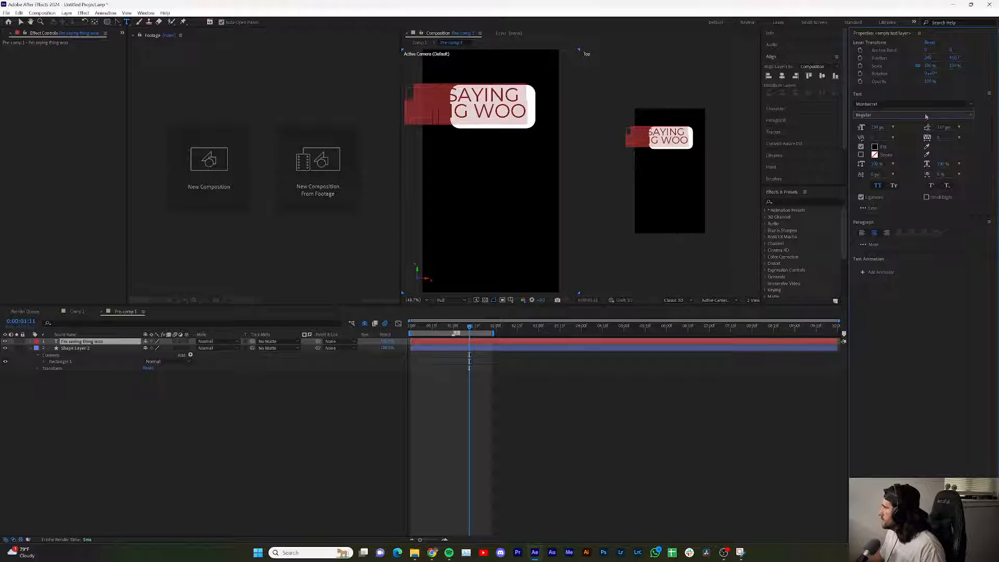
left_click(898, 115)
left_click(891, 177)
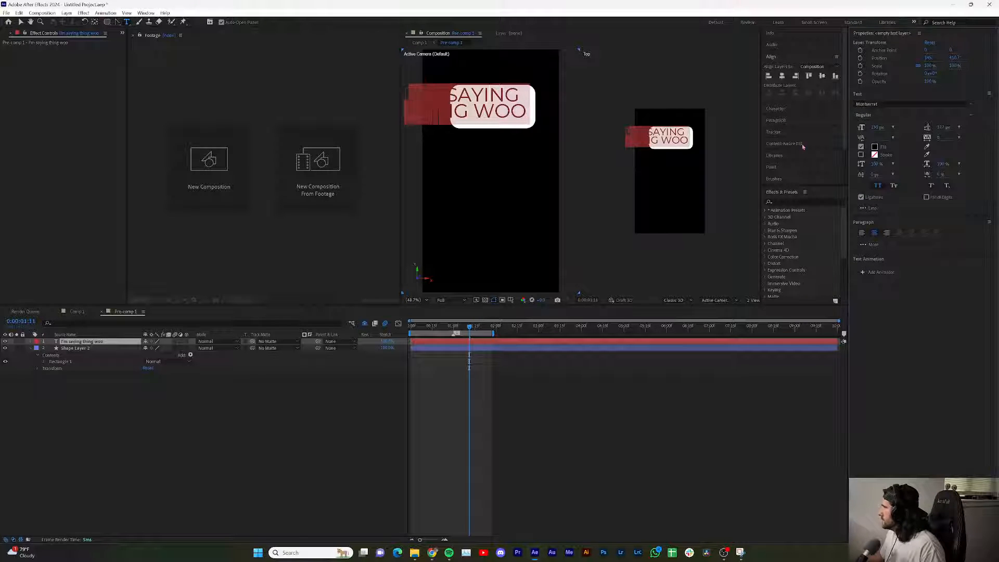
- Reduce the I'm saying thing woo text to about 67 px and tighten its leading to bring the lines closer
left_click(21, 22)
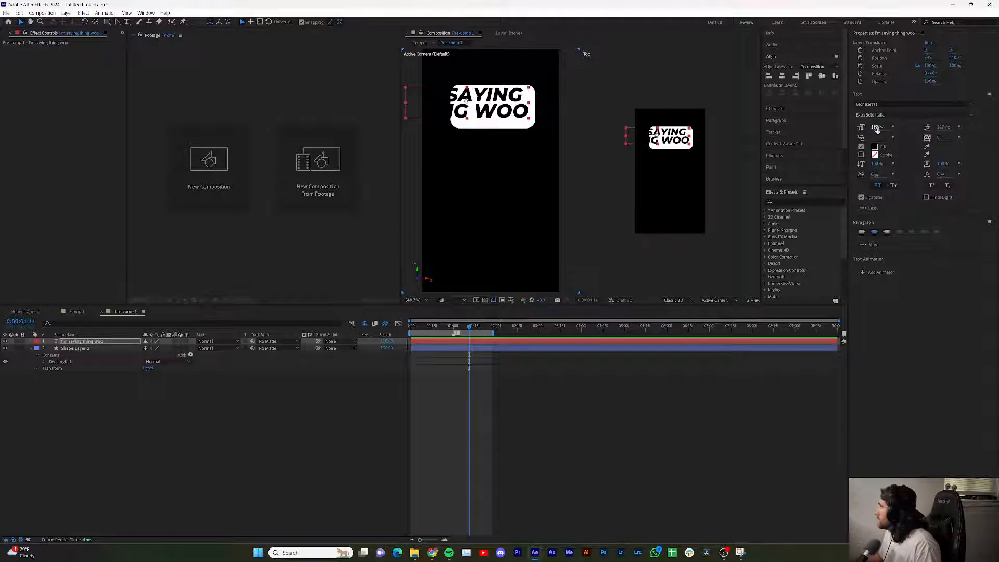
left_click_drag(877, 127, 841, 127)
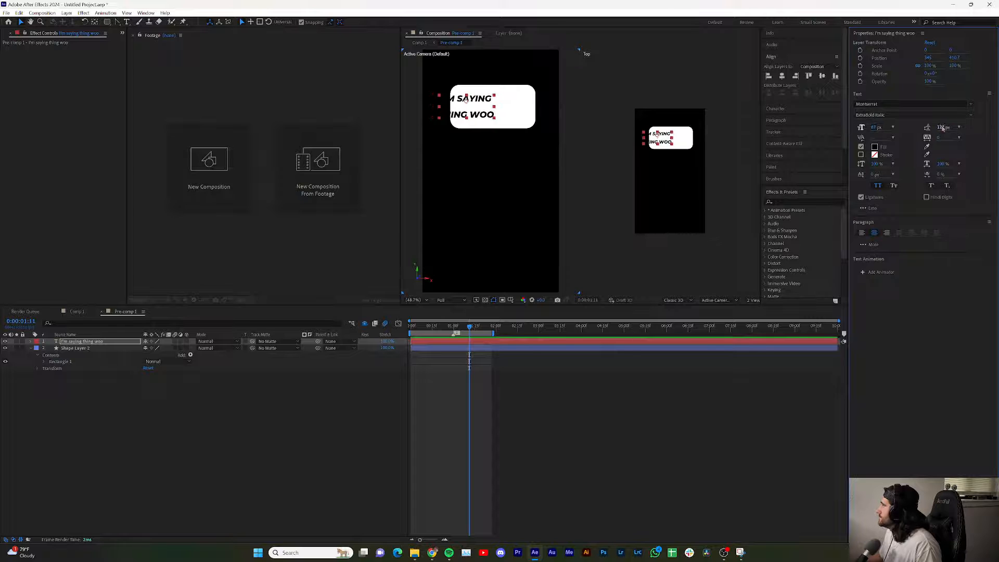
left_click_drag(941, 127, 917, 127)
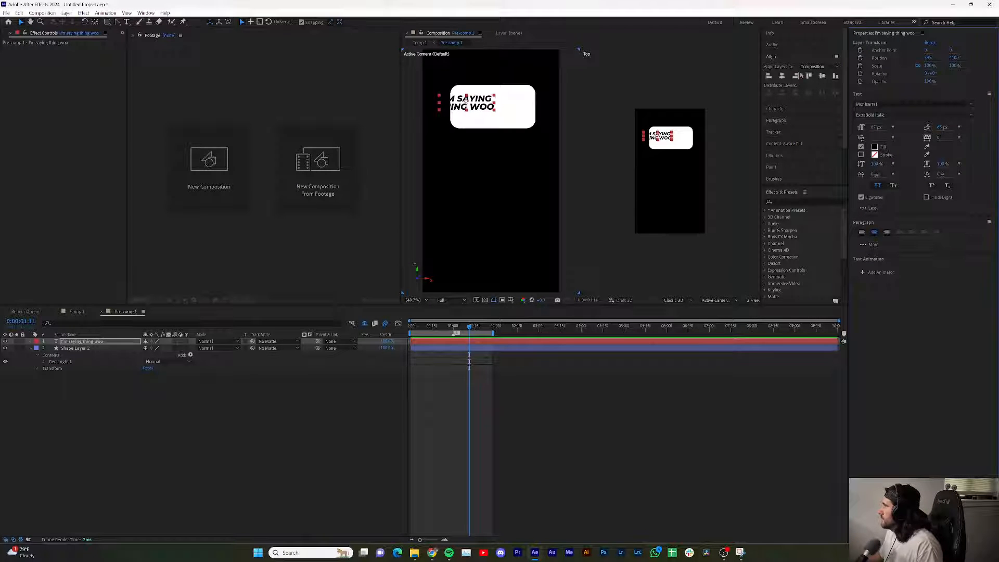
- Center the text horizontally in the composition, and scale and position it to fill the white rectangle
left_click(781, 76)
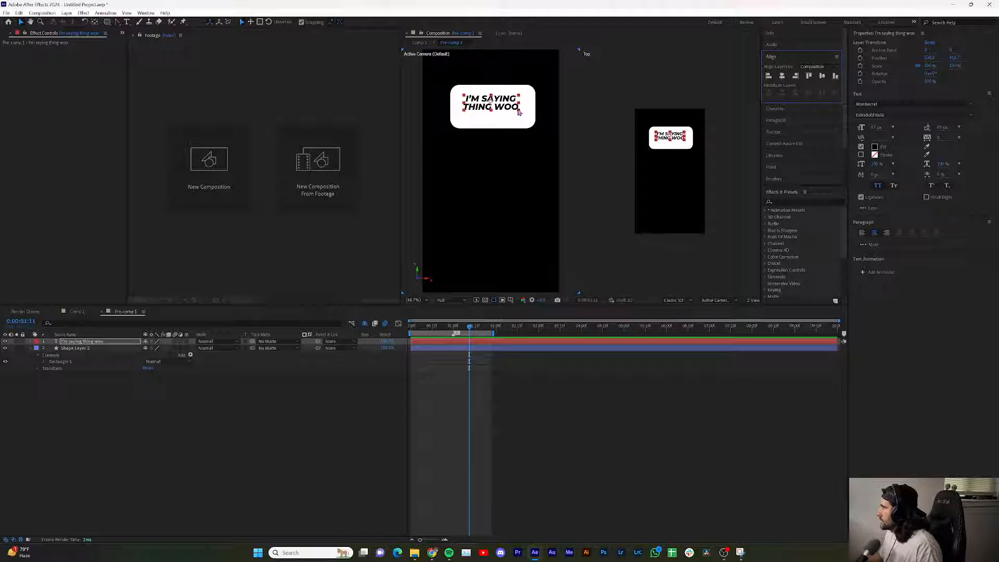
left_click_drag(518, 112, 523, 115)
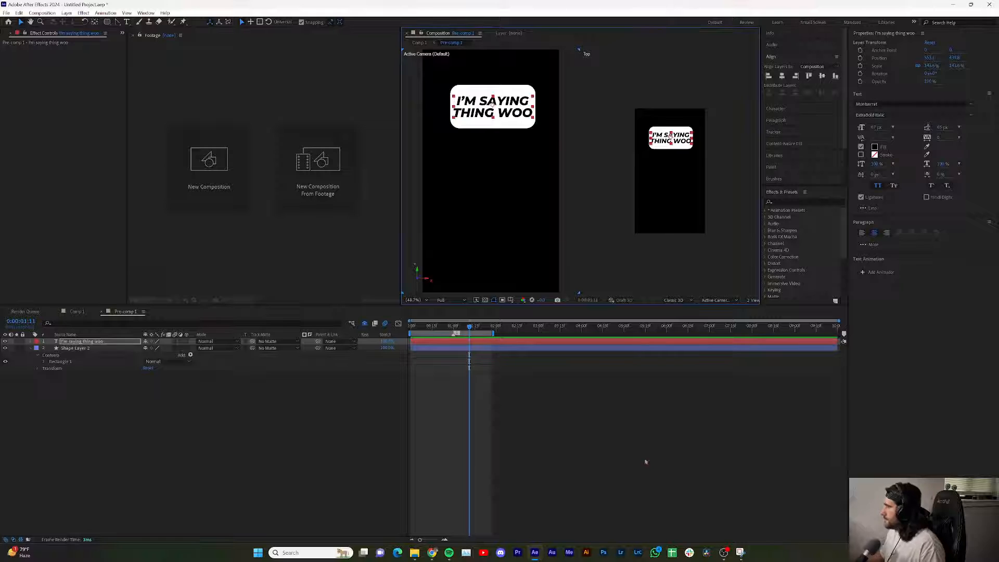
left_click(591, 391)
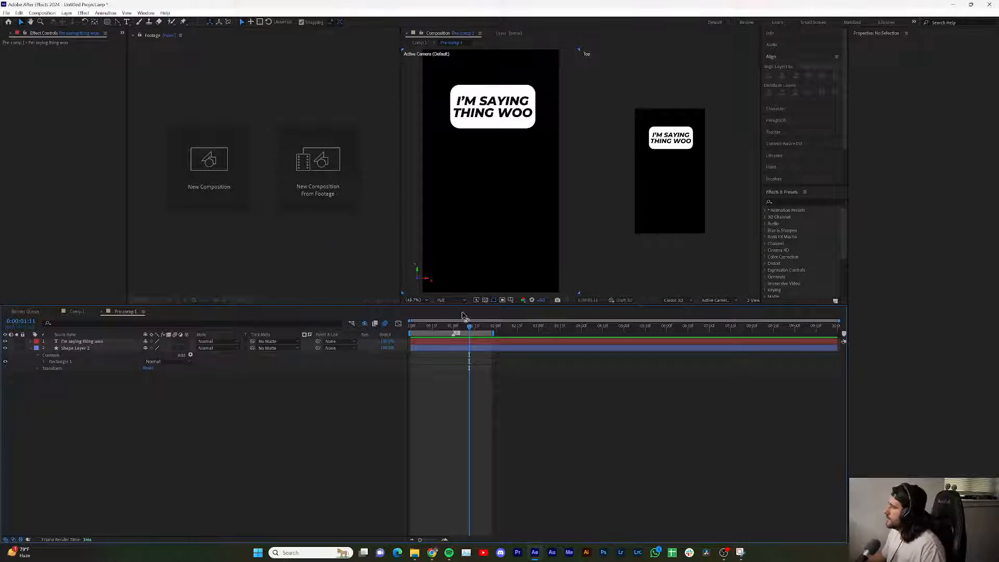
- Add a null object at the start of the composition and parent the text layer and the rectangle's shape layer to it
left_click_drag(469, 327, 410, 328)
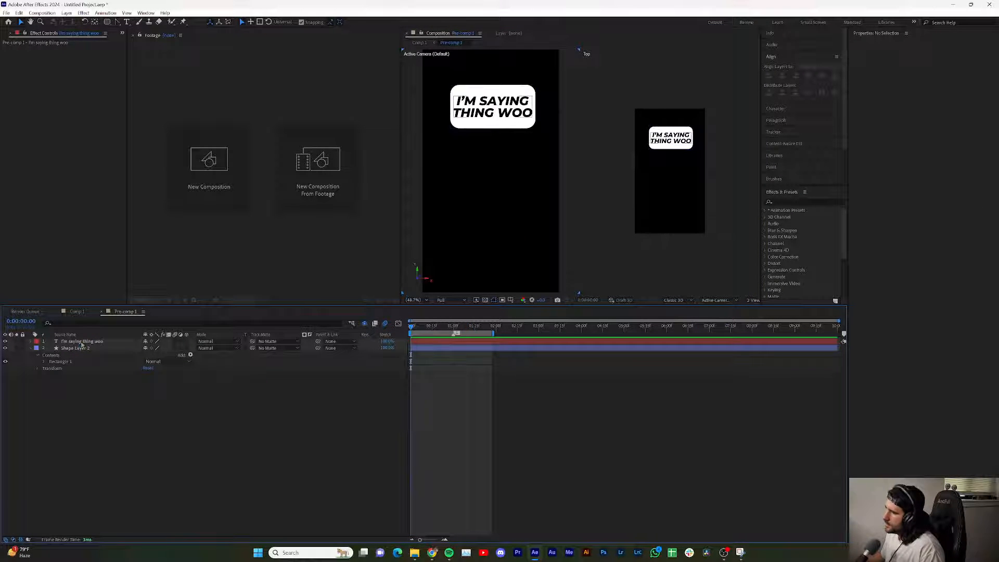
right_click(210, 392)
mouse_move(286, 398)
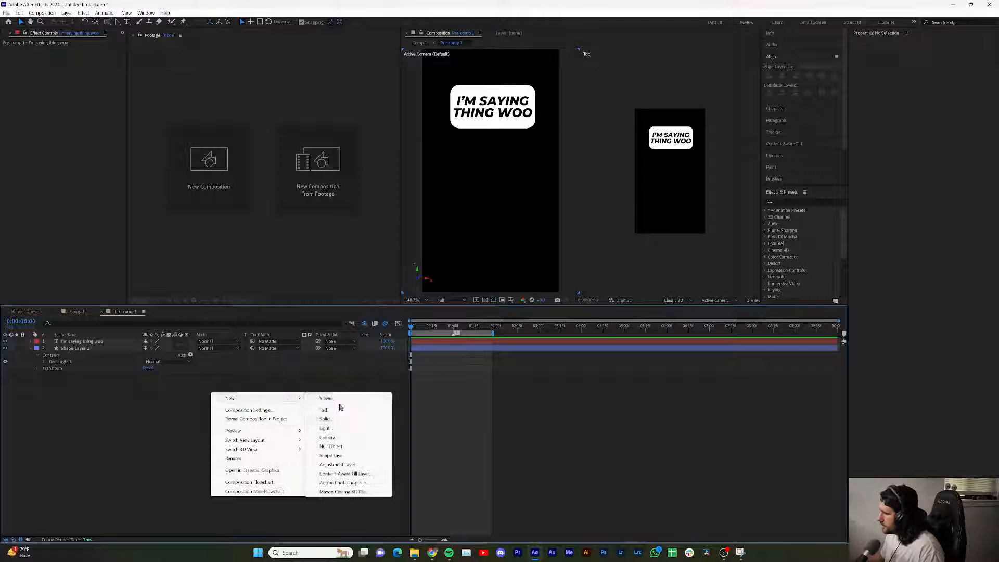
left_click(330, 446)
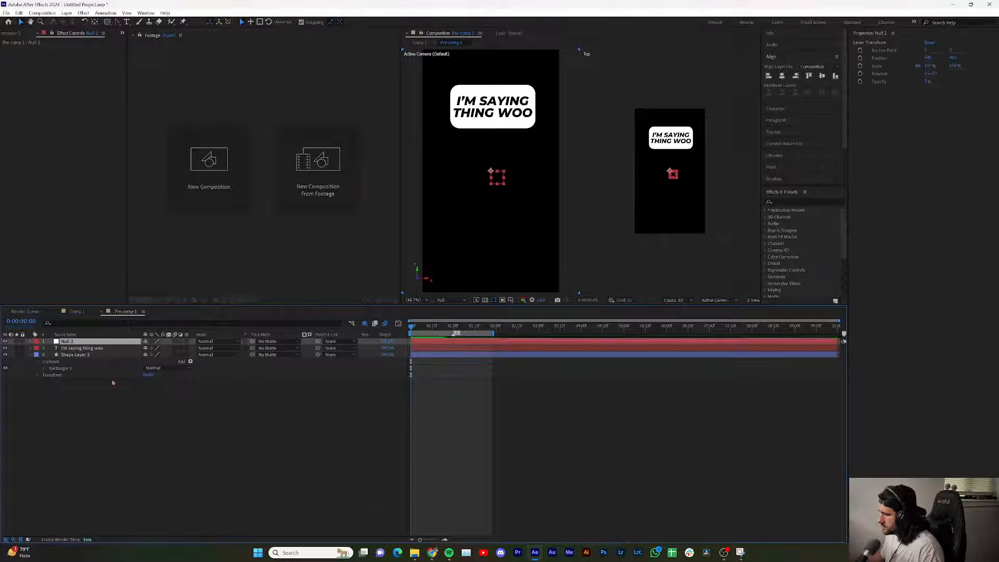
left_click(87, 348)
left_click(89, 355, "shift")
left_click_drag(318, 354, 99, 341)
- Shift the null horizontally until the text box sits off the left side of the frame, and enable motion blur on all three layers
left_click(39, 342)
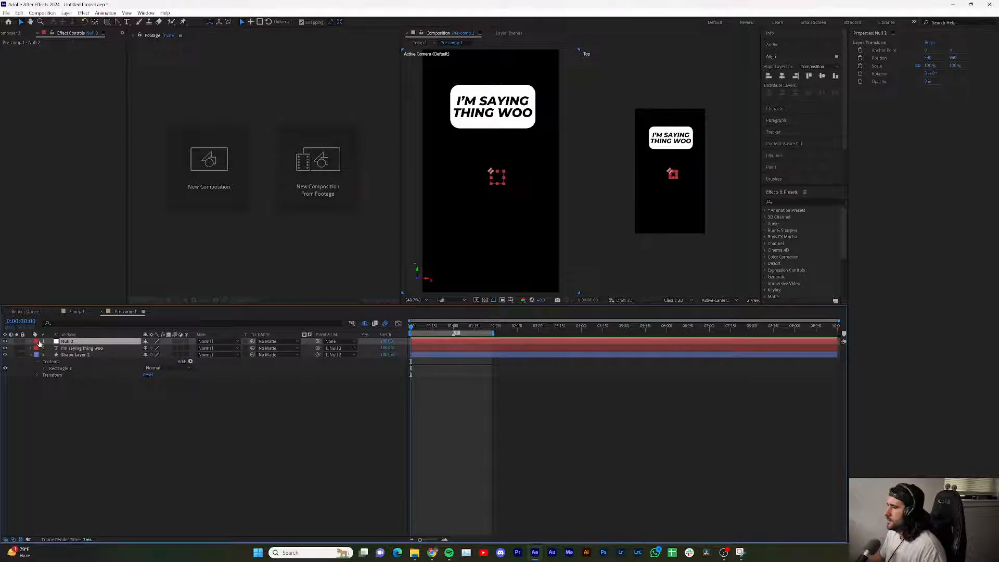
left_click(30, 341)
left_click(37, 348)
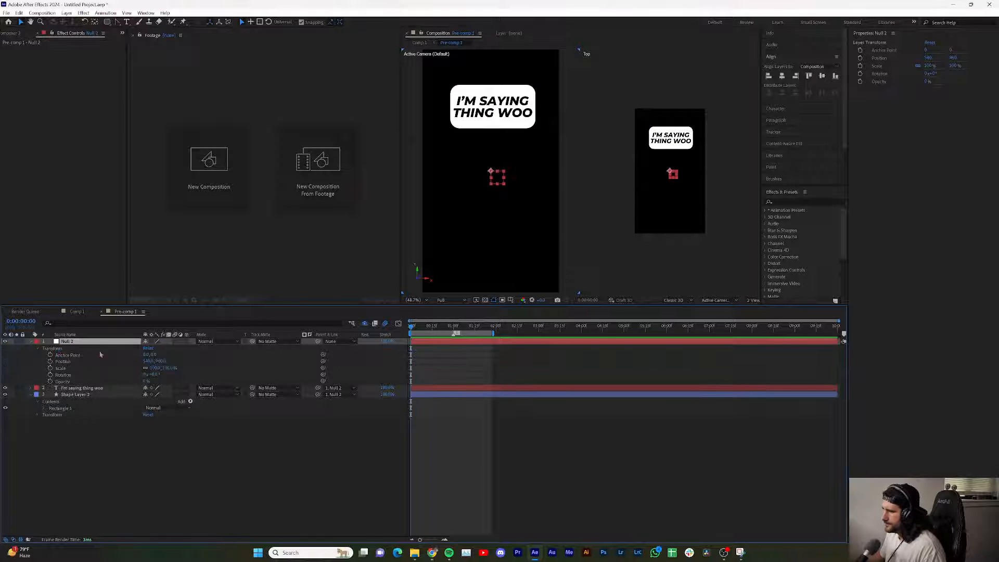
left_click_drag(147, 360, 78, 360)
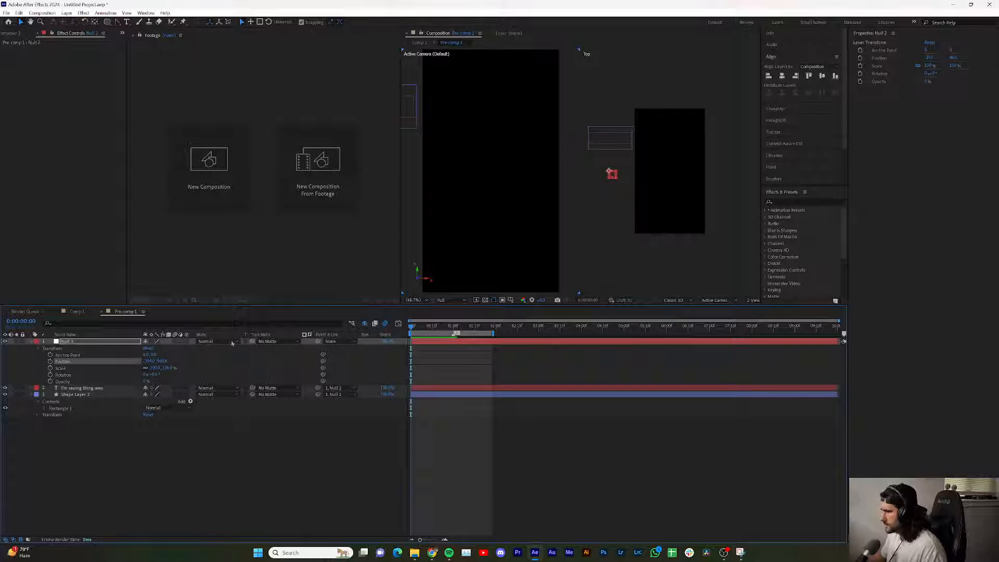
left_click(175, 342)
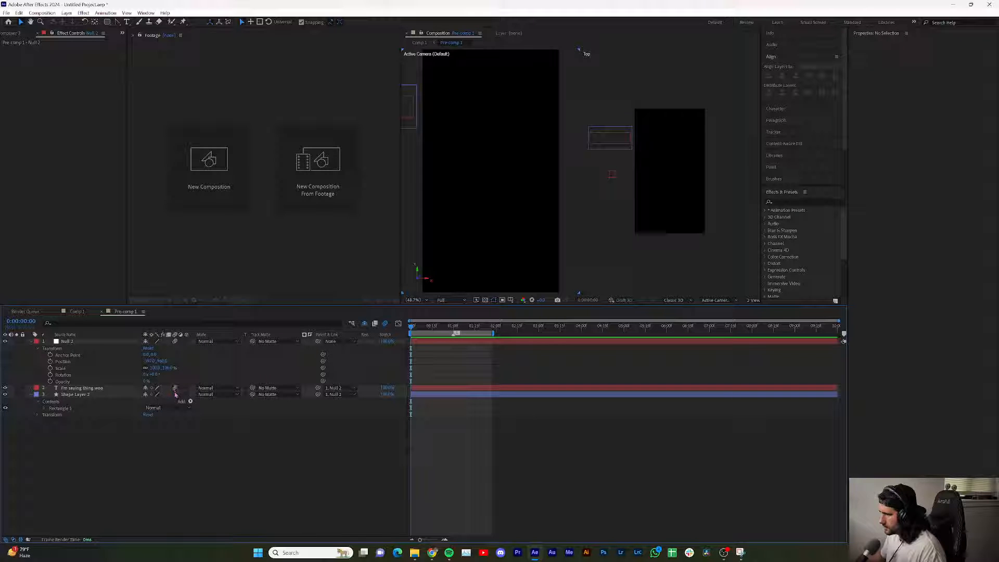
- Keyframe the null's position off-frame at 0:00 and back near the horizontal center of the frame at 0:15
left_click(50, 362)
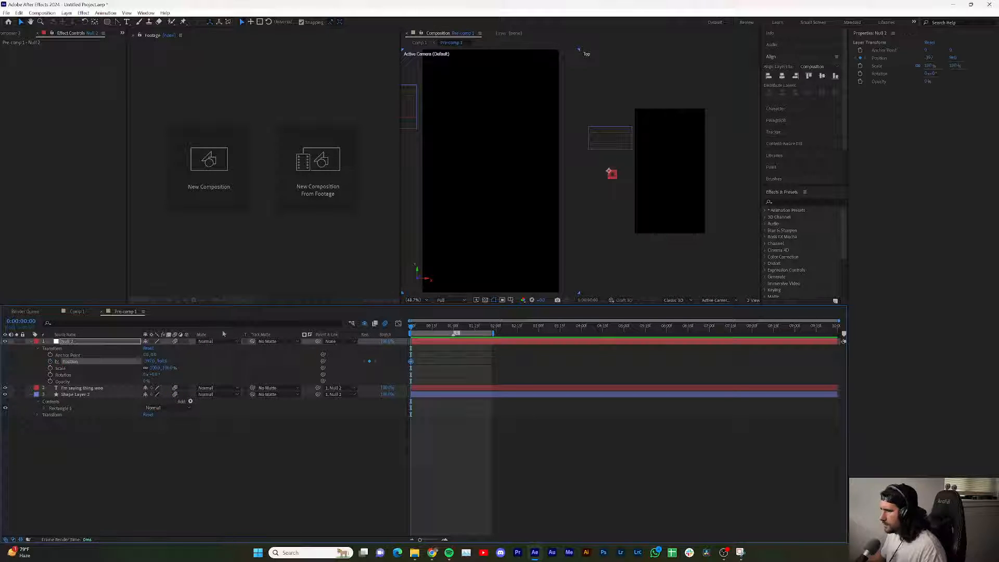
left_click_drag(412, 328, 432, 328)
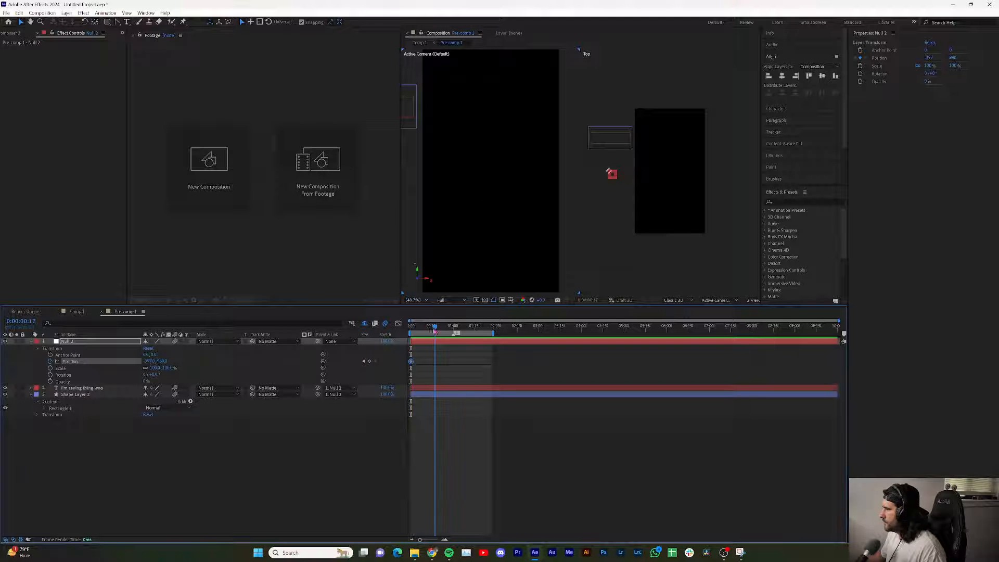
left_click_drag(147, 362, 481, 323)
- Apply Easy Ease to the null's position keyframes, shape the speed graph for a fast start and slow landing, and preview it
left_click_drag(446, 356, 403, 372)
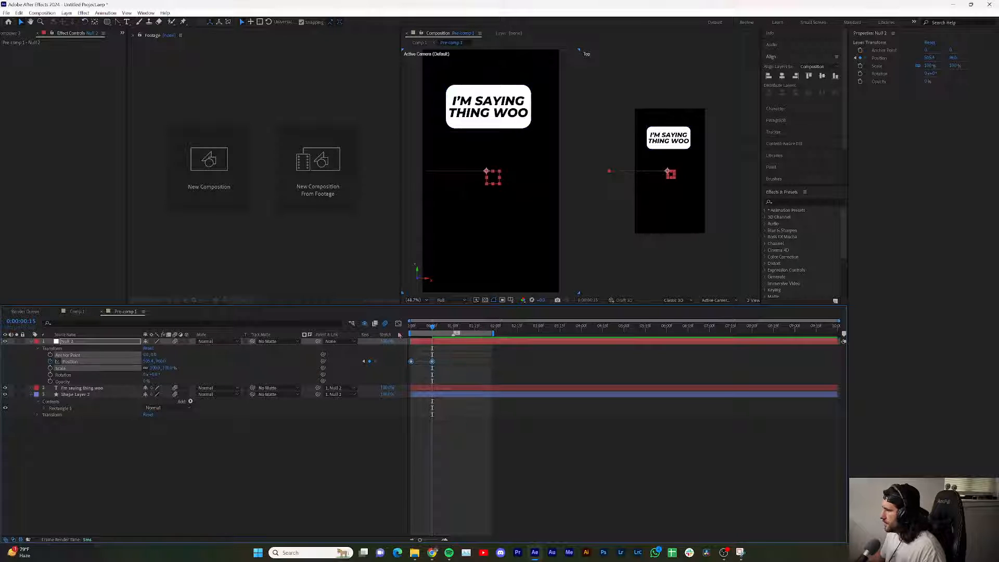
left_click(398, 323)
left_click_drag(453, 346, 407, 360)
key("F9")
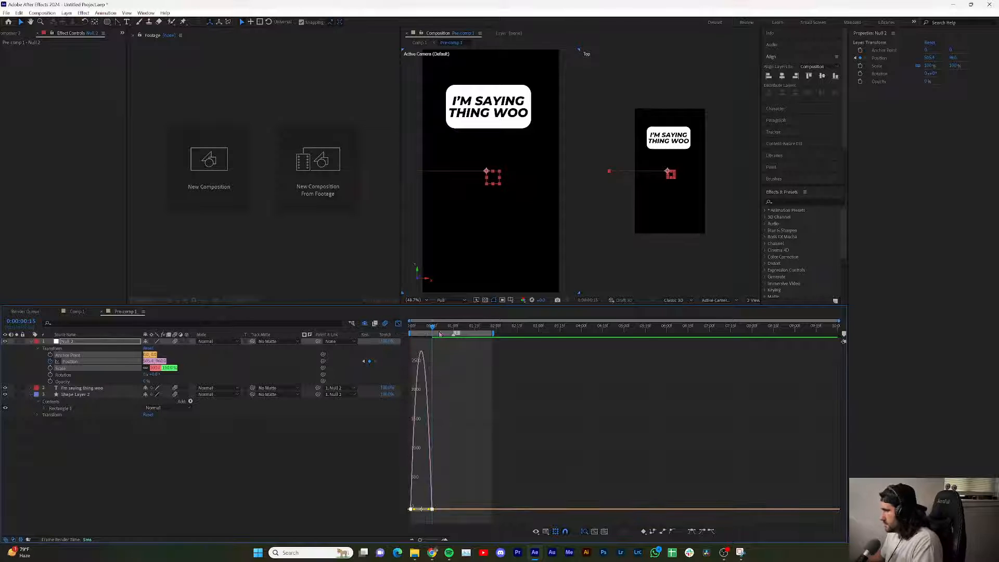
left_click_drag(428, 509, 421, 512)
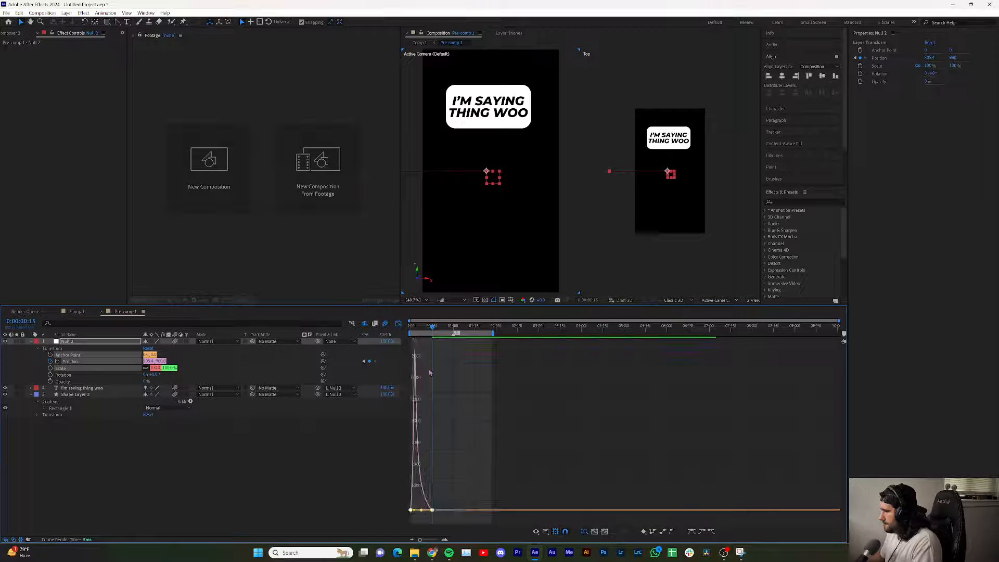
key("Home")
key("space")
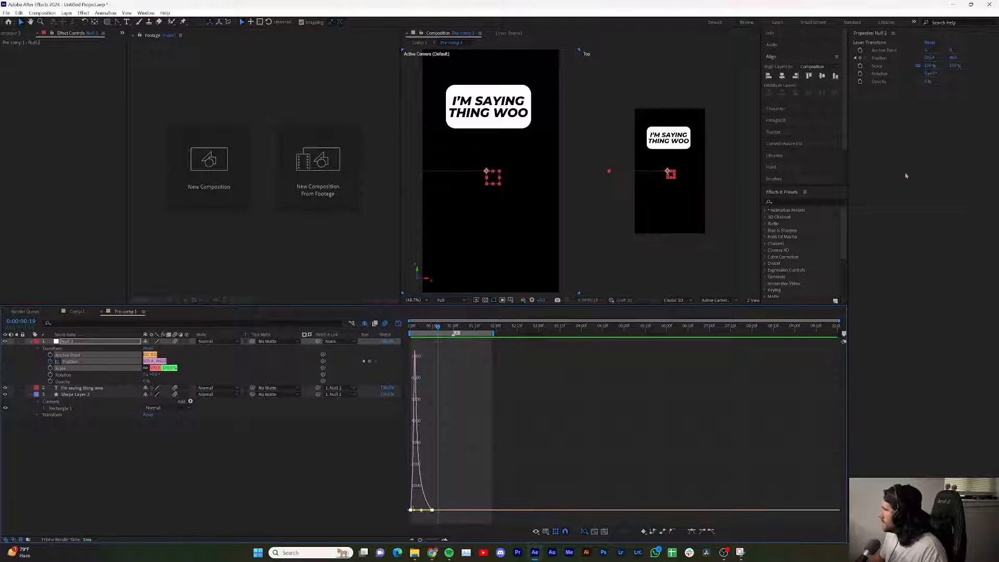
- Try the Roughen Edges effect on the null and on the white rectangle's shape layer with a larger border
left_click(794, 202)
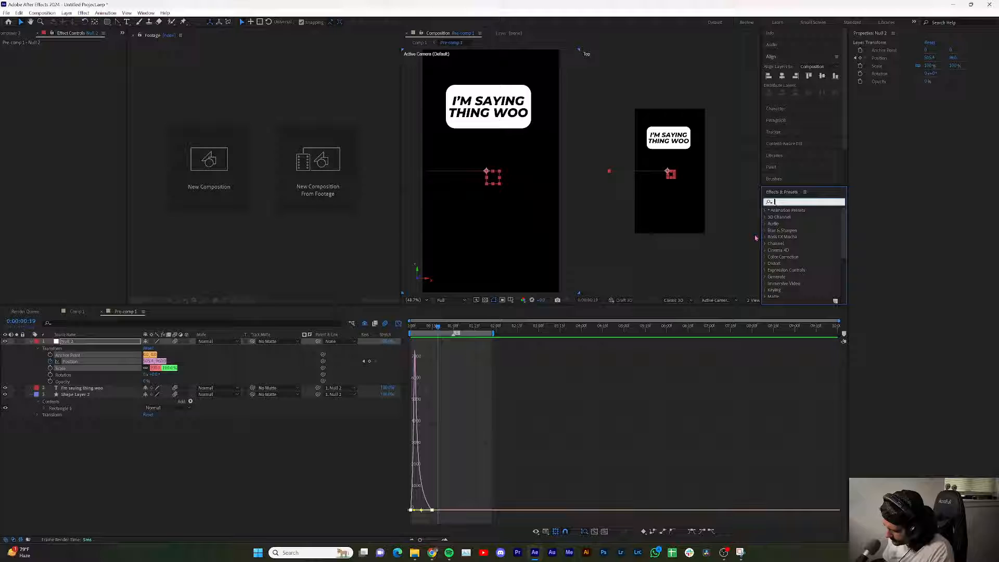
type("rough")
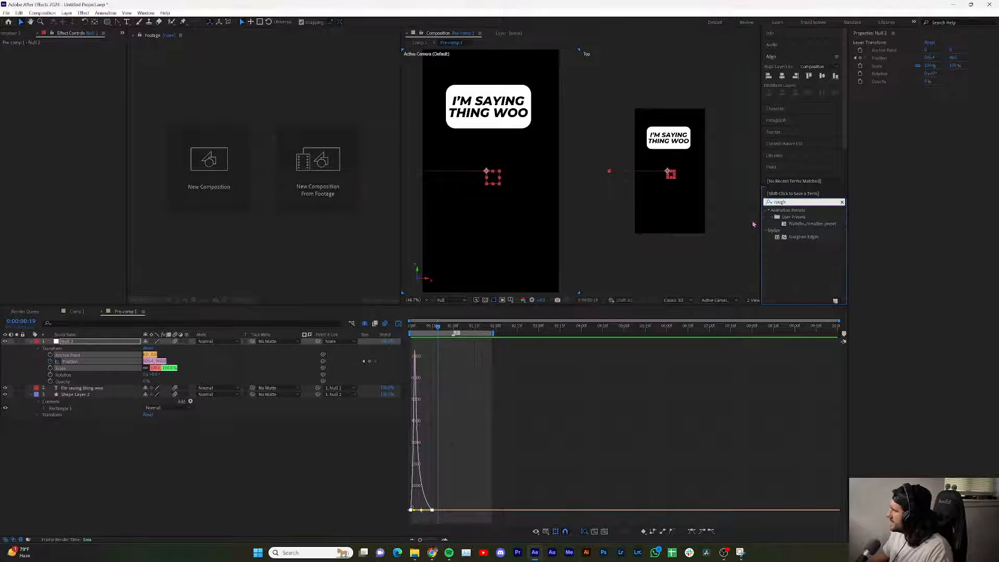
left_click_drag(810, 237, 107, 346)
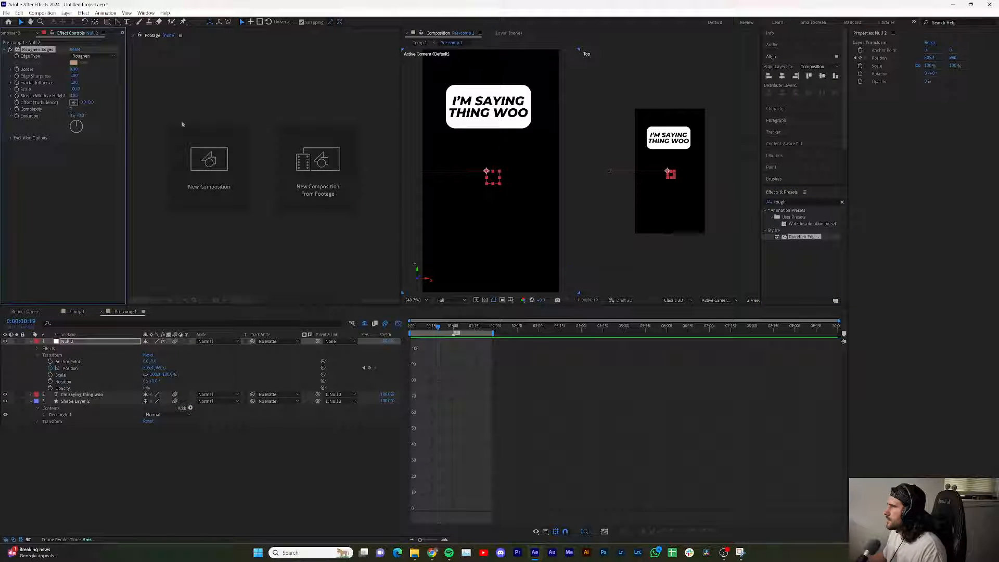
key("ctrl+z")
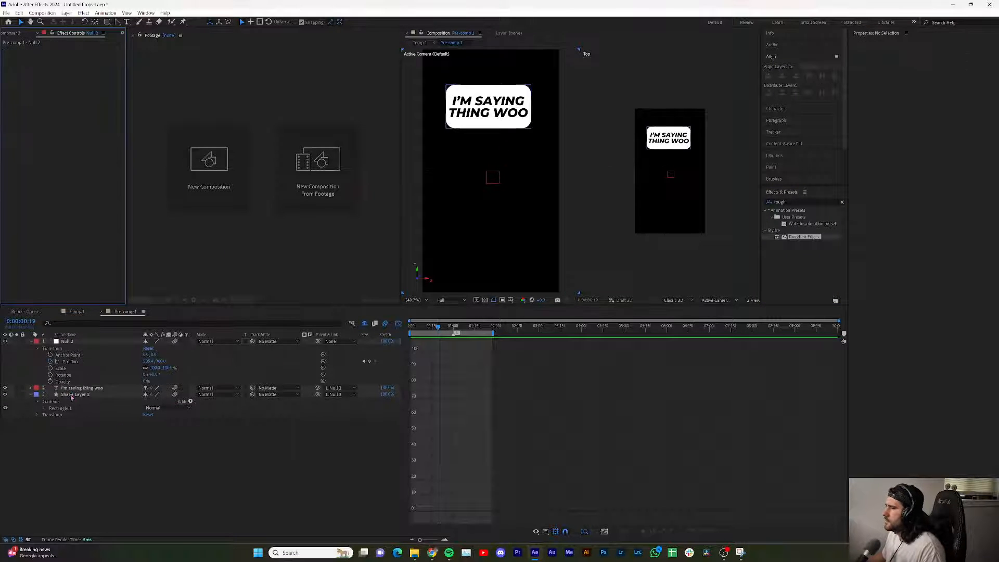
left_click(73, 394)
left_click_drag(804, 237, 86, 396)
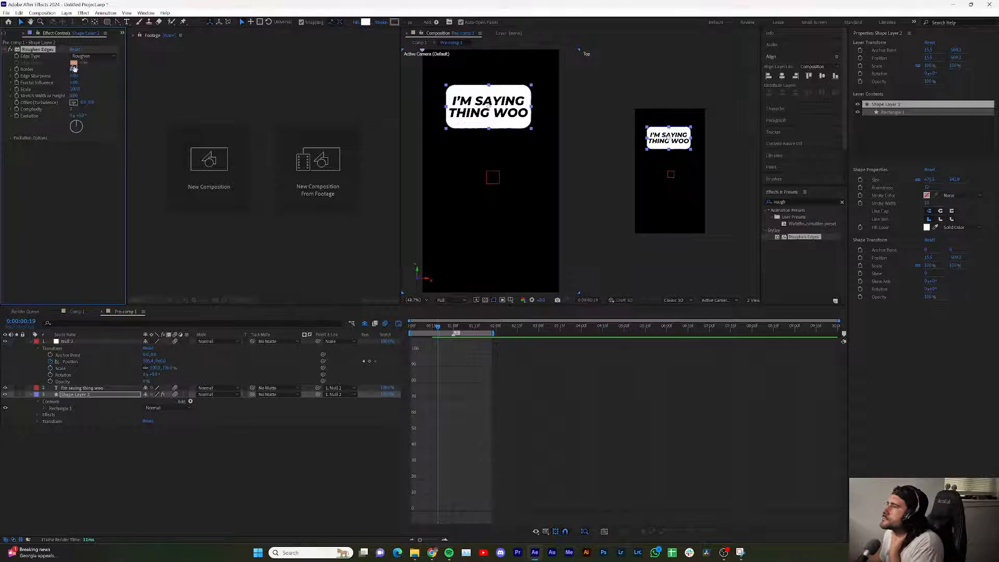
left_click_drag(74, 68, 157, 79)
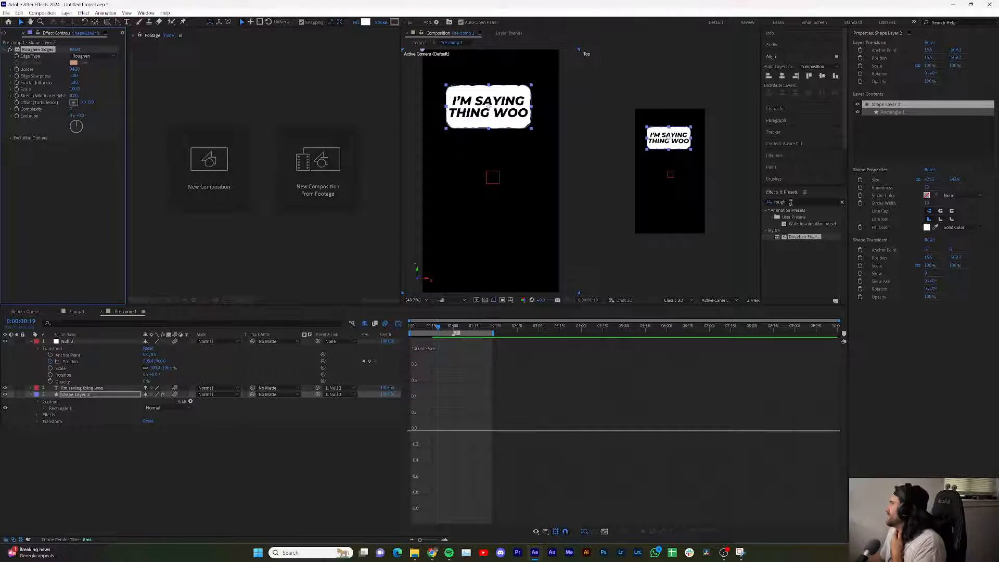
- Apply the user preset containing Turbulent Displace and Posterize Time to the white rectangle's shape layer
double_click(790, 202)
type("tur")
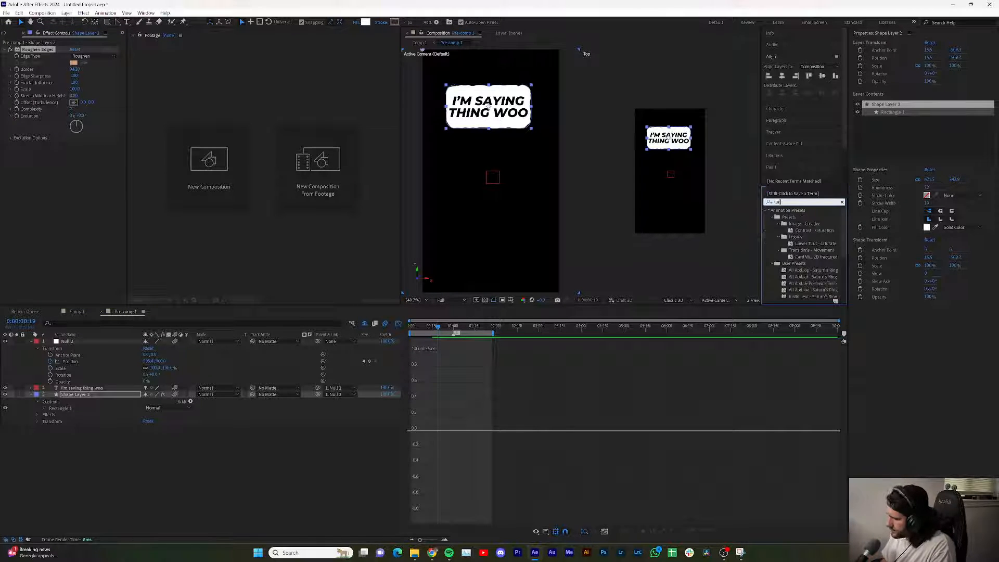
type("b")
left_click_drag(811, 223, 112, 395)
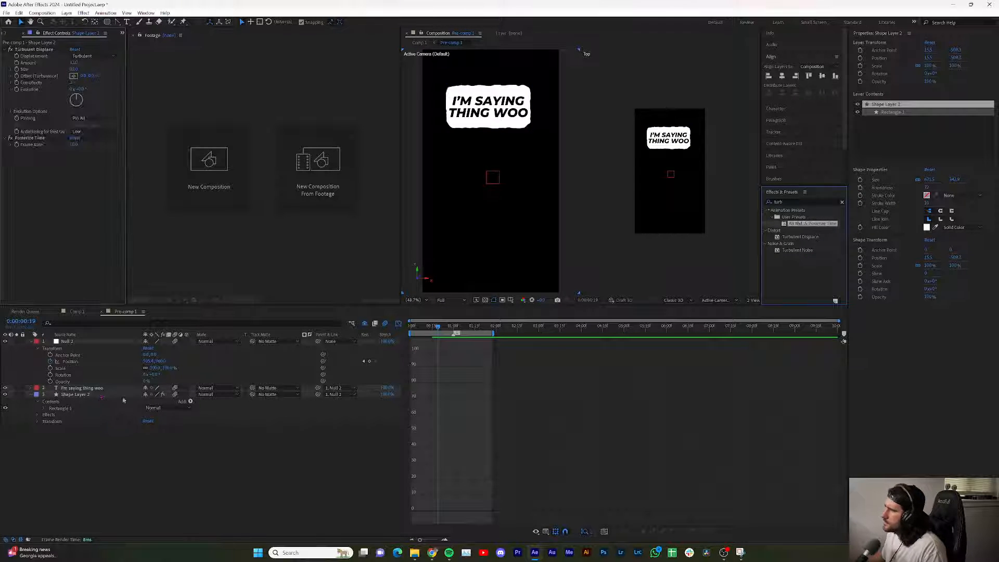
- Return to the layer bar view and play the text box animation from the start to check its movement
left_click(399, 324)
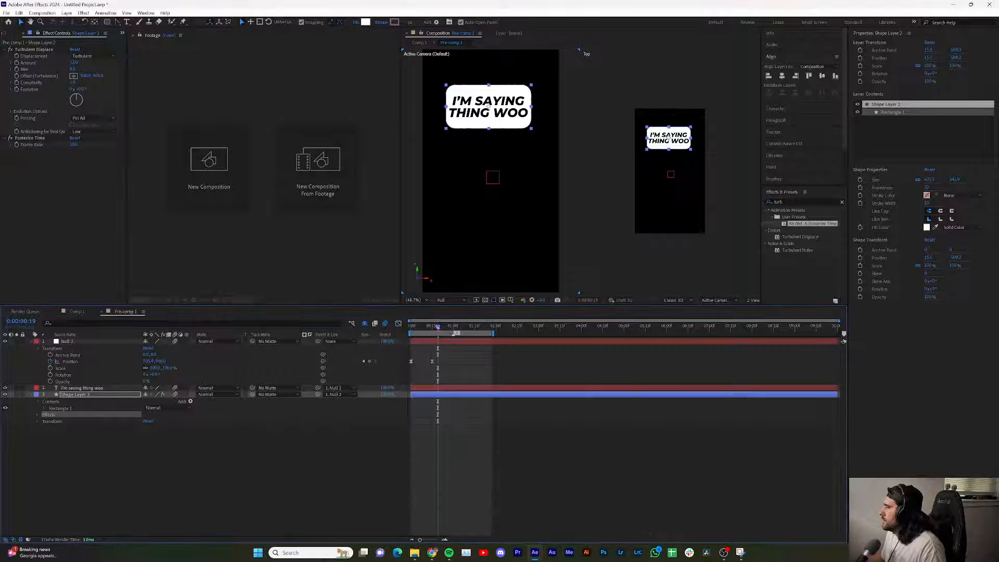
left_click_drag(447, 327, 406, 334)
key("space")
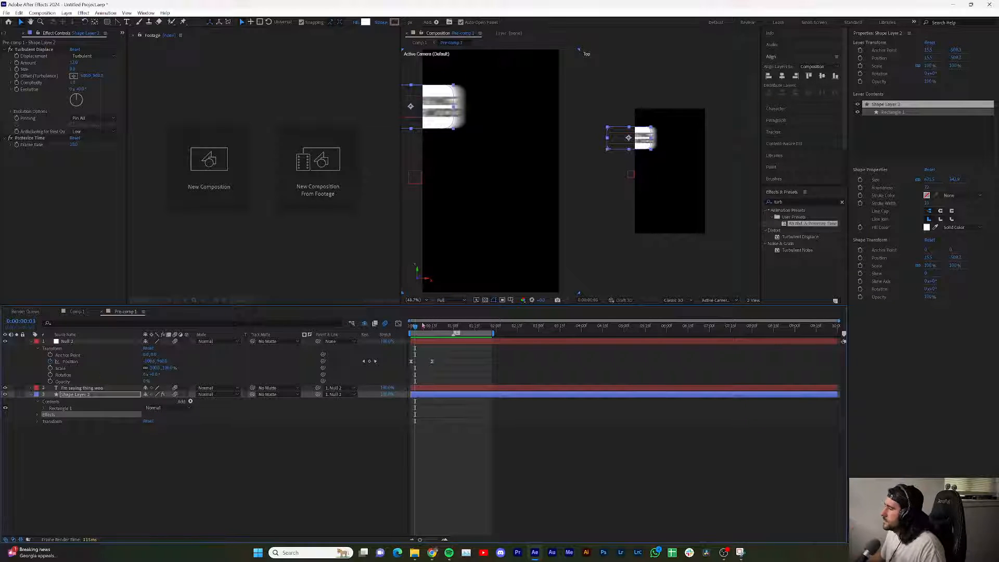
left_click_drag(418, 327, 410, 327)
key("space")
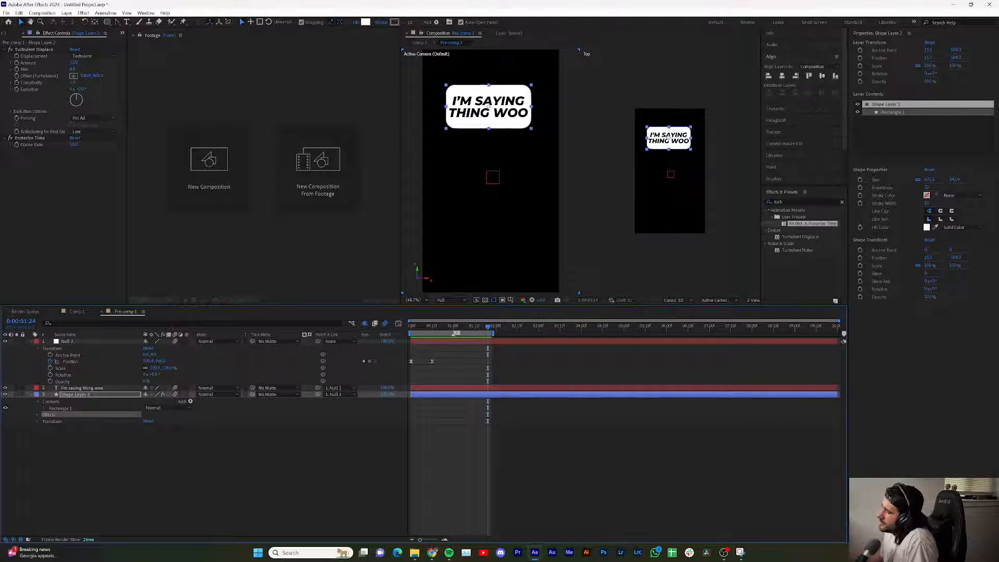
- Find the gettyimages portrait photo in the 3D Reels project folder and add it as the top layer of the pre-comp
left_click(414, 552)
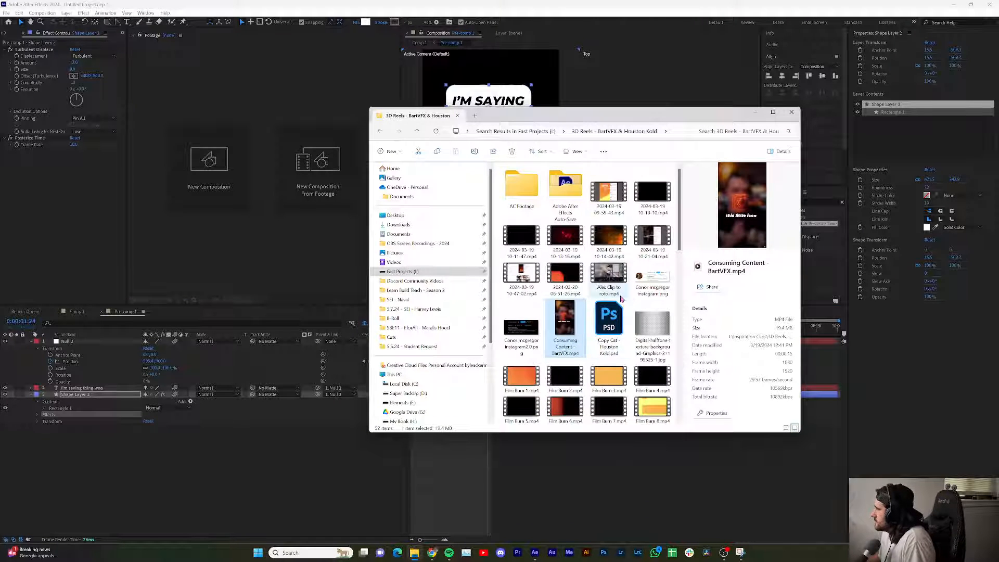
scroll(609, 327, "down", 5)
scroll(635, 311, "up", 3)
scroll(635, 311, "up", 3)
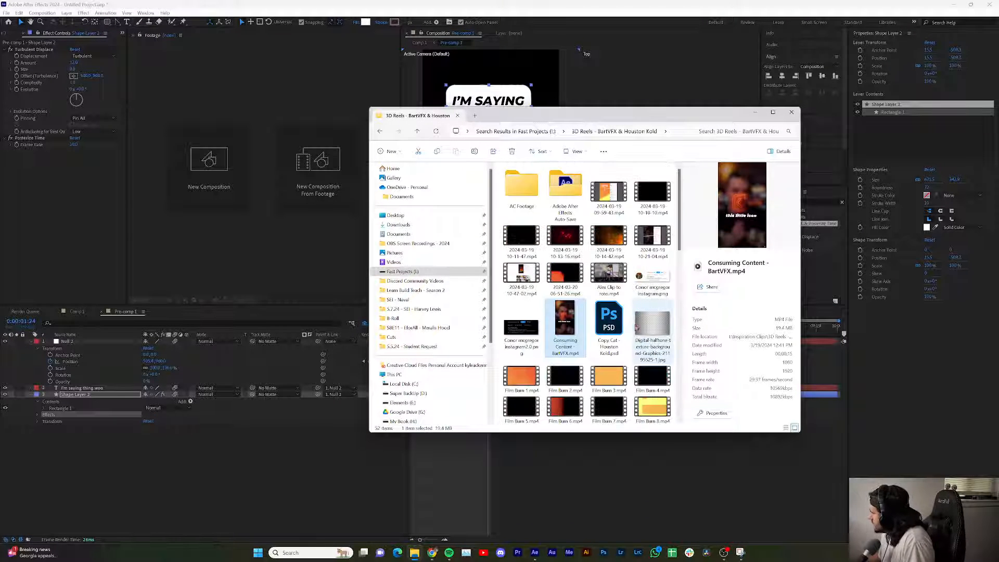
scroll(636, 312, "down", 6)
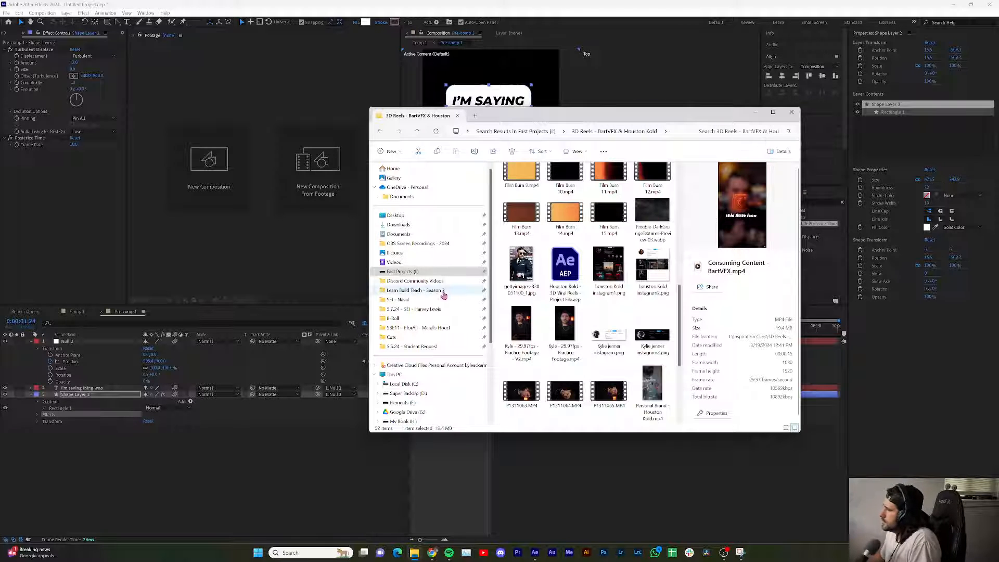
left_click_drag(521, 268, 188, 471)
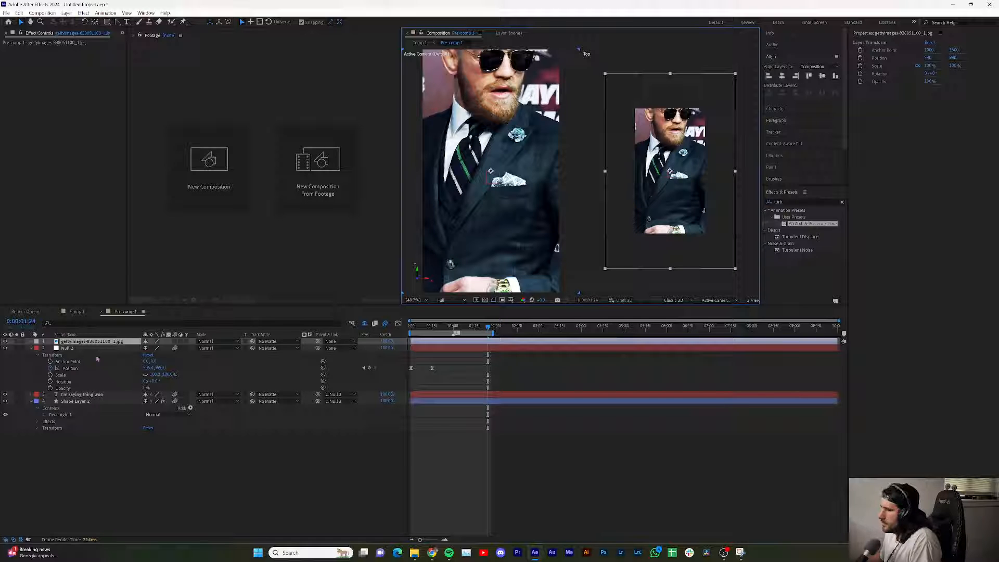
- Hide the null, text and shape layers, and scale the photo down to about 65% to fit the frame
left_click(31, 347)
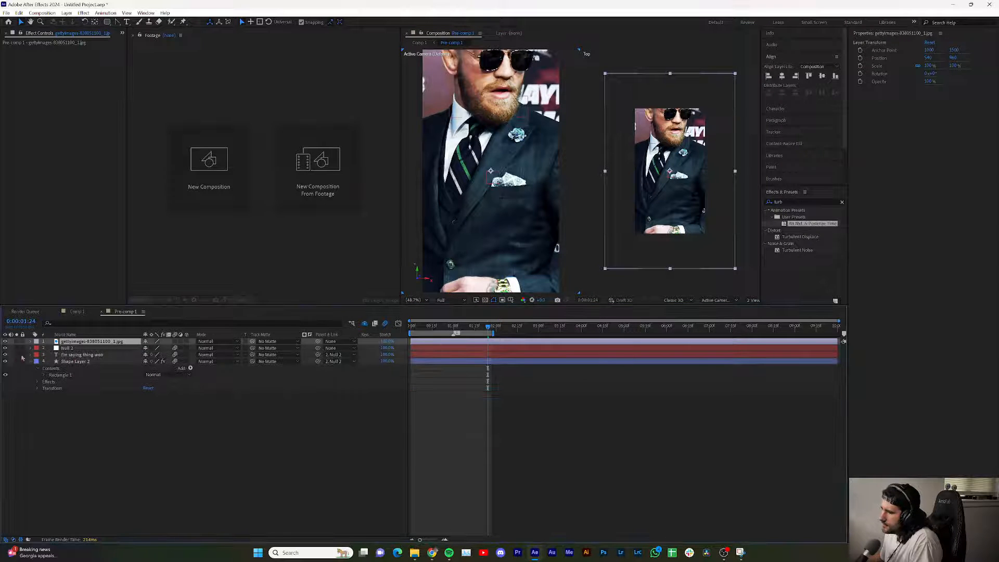
left_click_drag(4, 349, 5, 354)
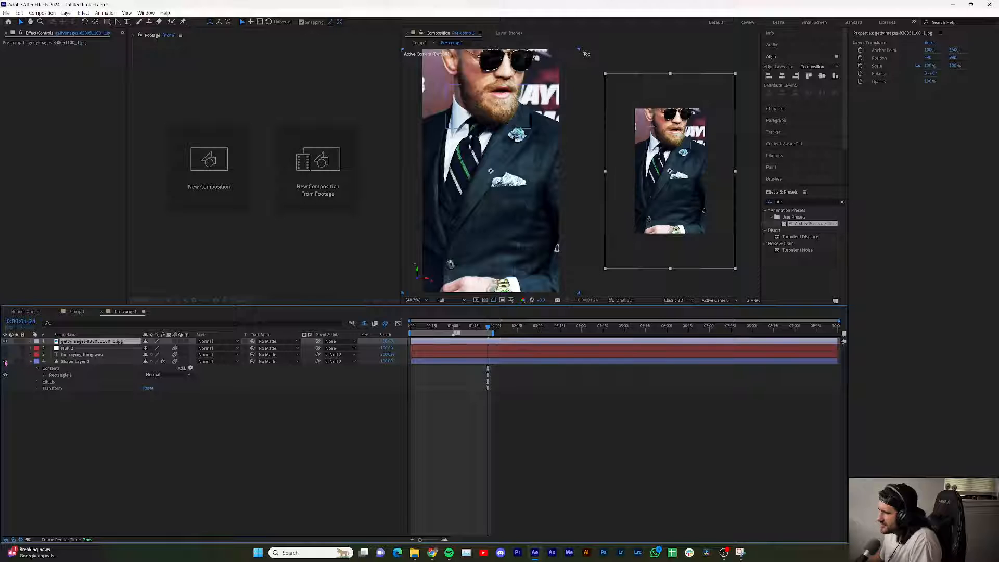
left_click(6, 361)
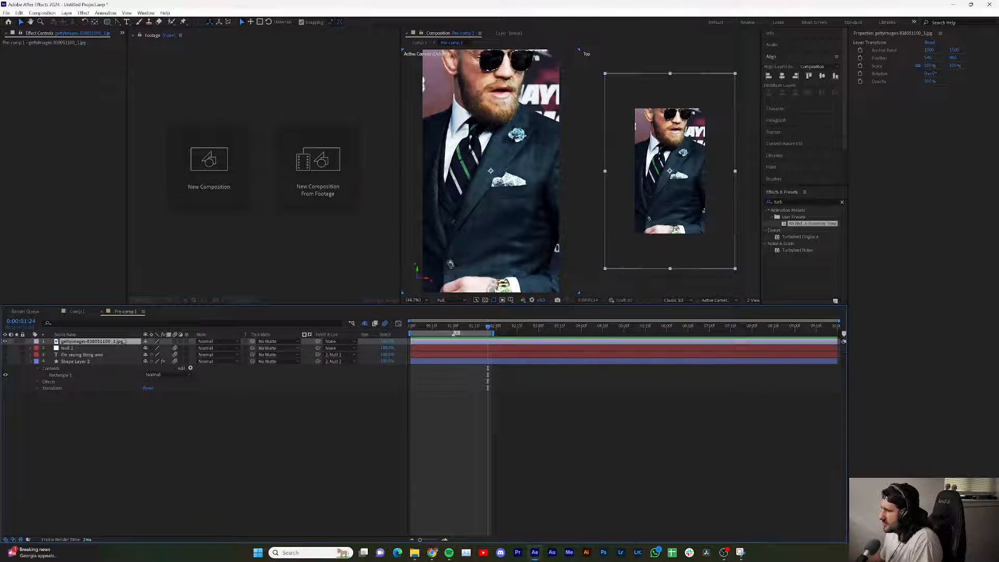
key("s")
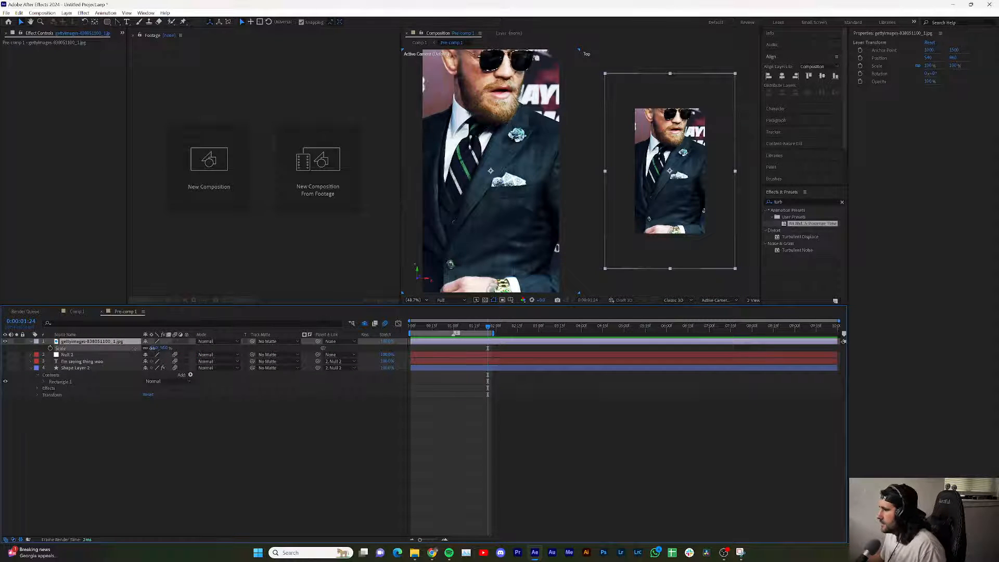
left_click_drag(156, 347, 143, 347)
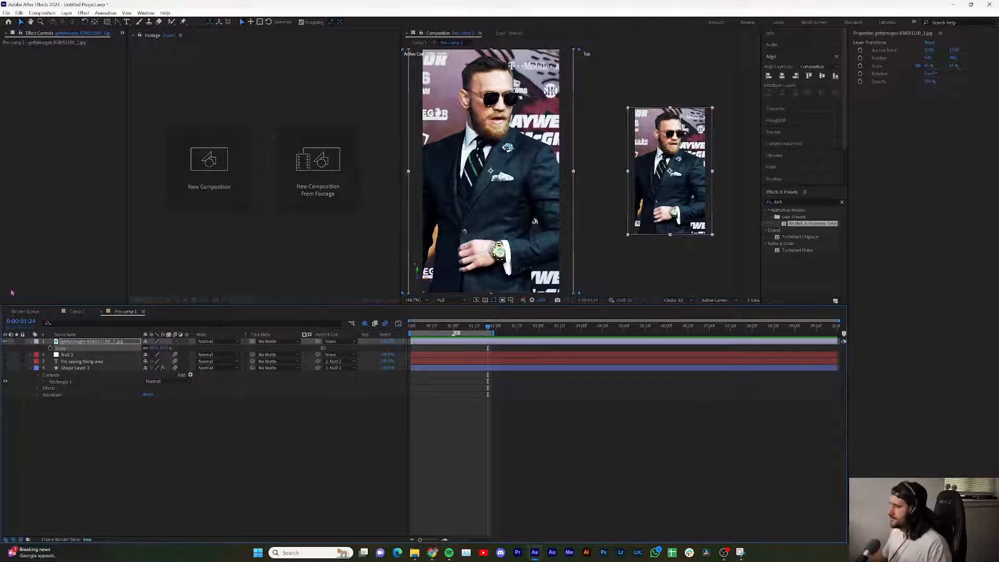
- Add two separate text layers over the portrait photo, "he" beside the man's chin and "used" just below it
left_click(242, 461)
key("ctrl+t")
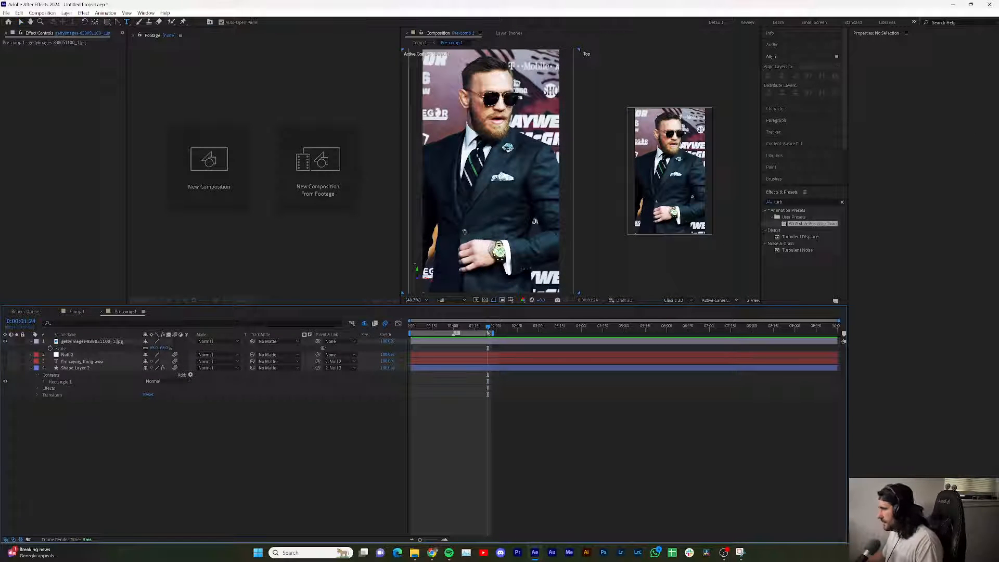
left_click(441, 132)
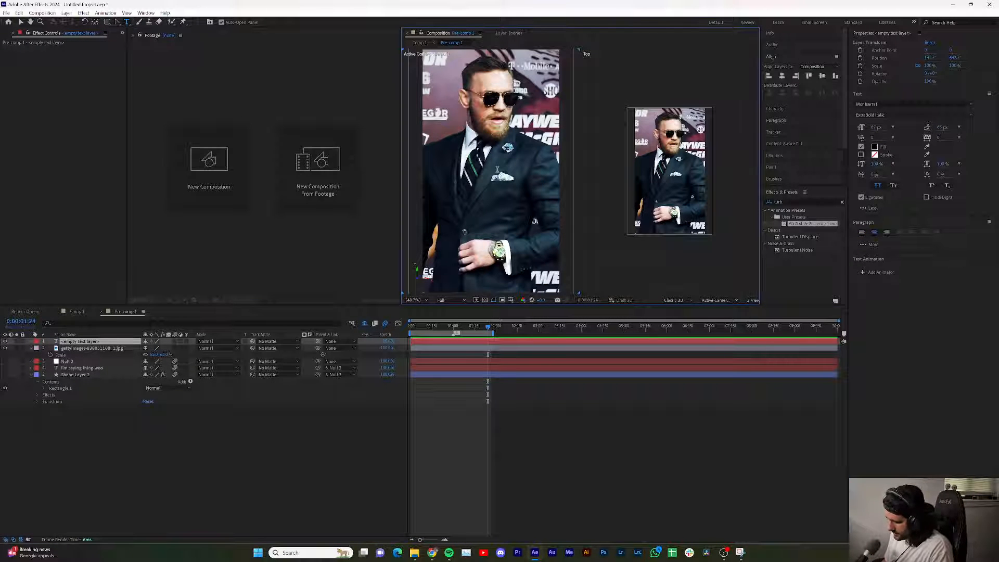
type("he")
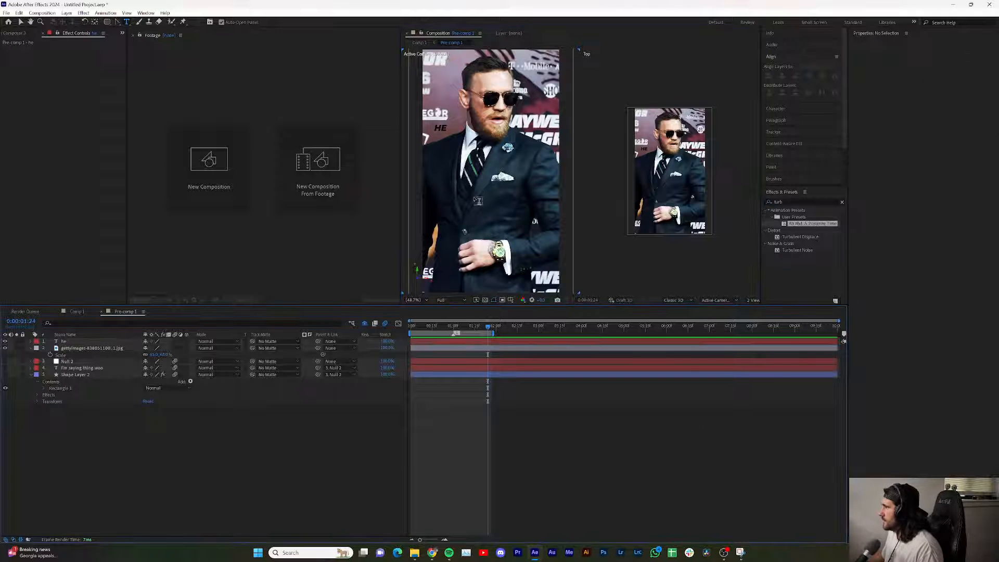
left_click(448, 155)
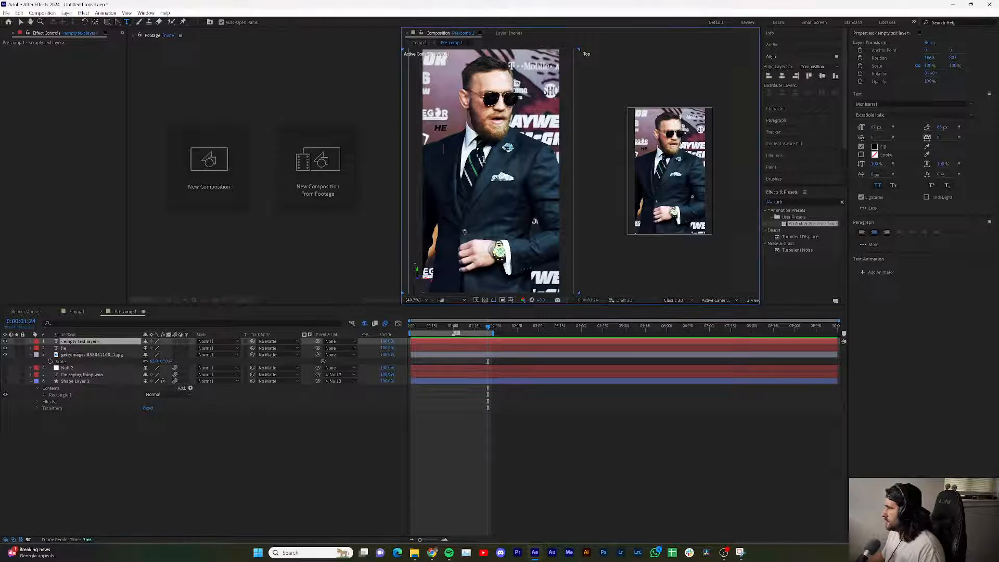
type("used")
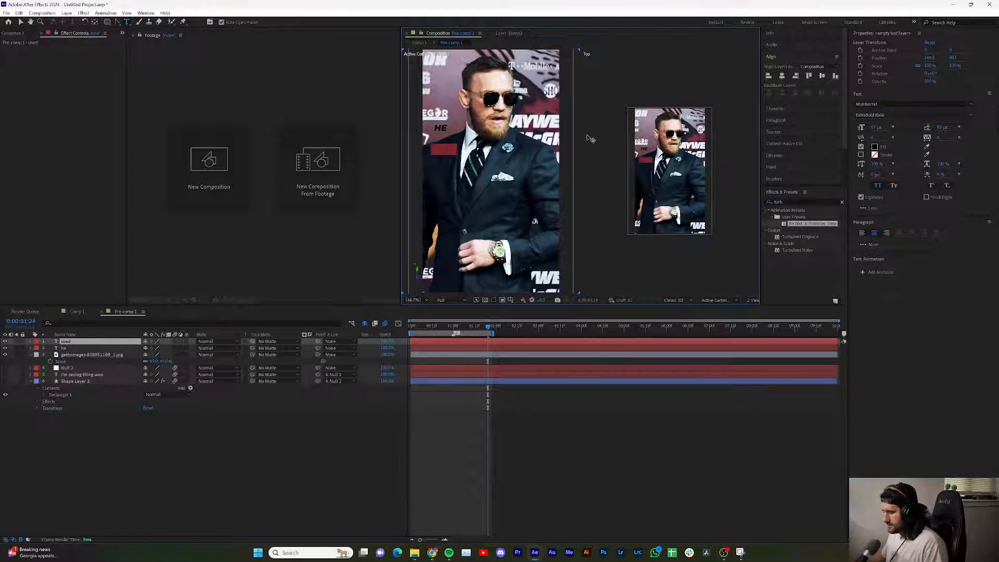
- Enlarge the "used" text to nearly the frame's width, fill it white and centre it in the composition
left_click_drag(876, 127, 931, 126)
left_click(875, 148)
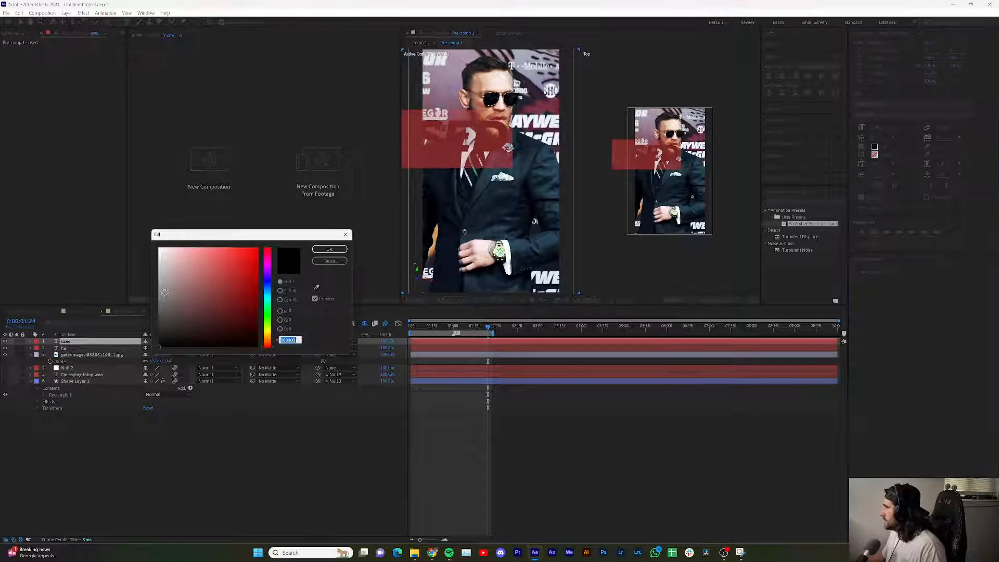
left_click_drag(171, 258, 118, 227)
left_click(331, 250)
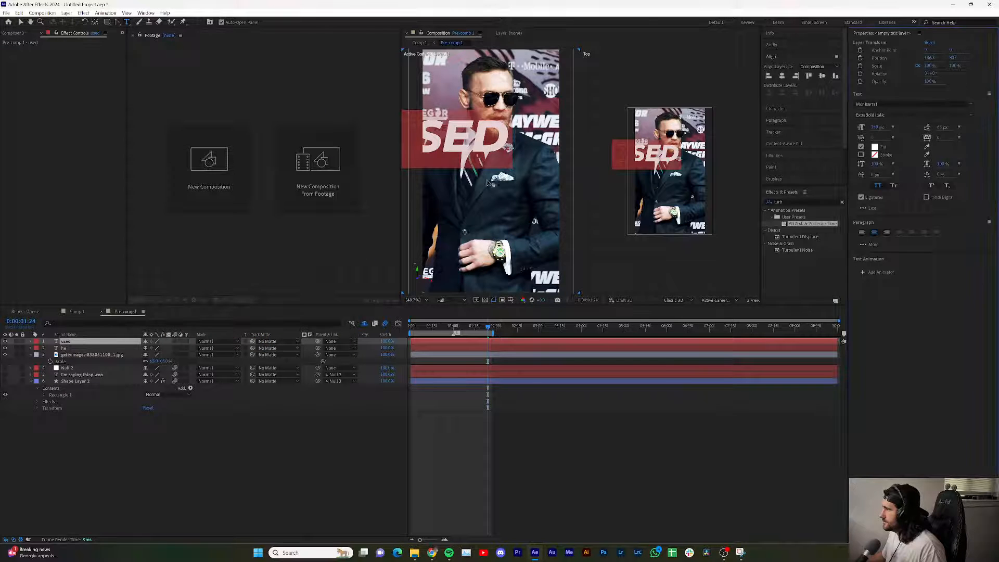
left_click(782, 76)
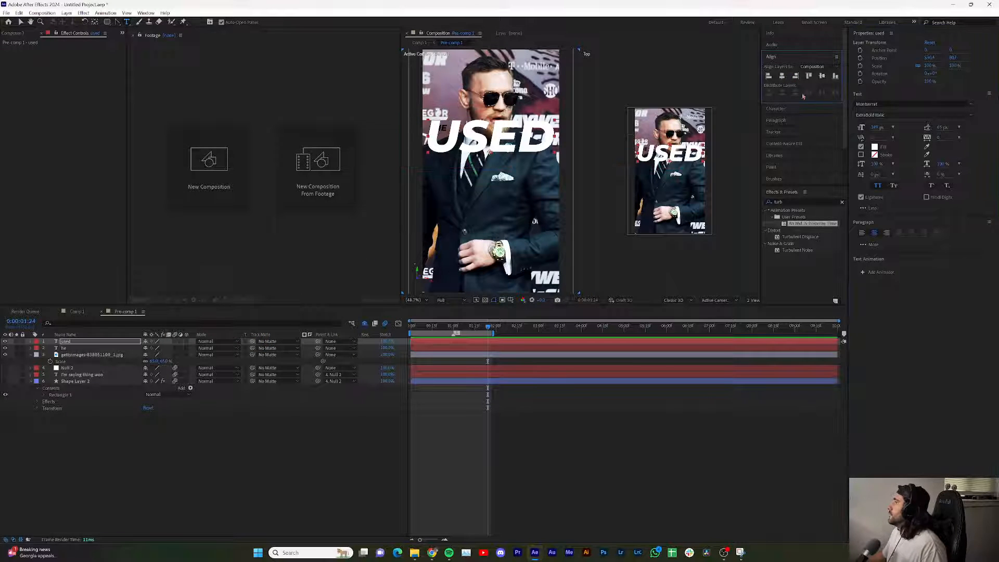
left_click(822, 76)
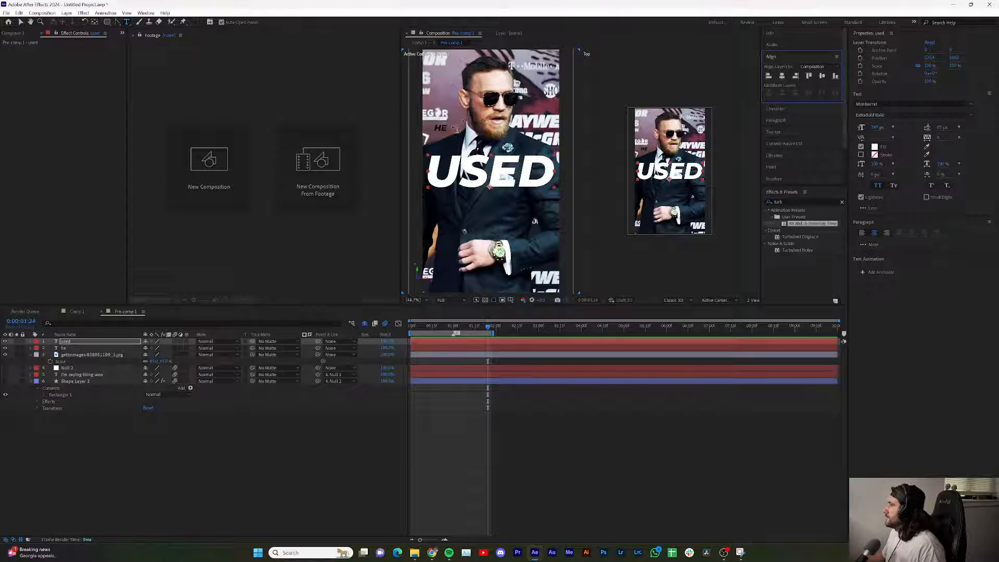
- Enlarge the "he" text with a white fill, and place it directly above the start of "used"
left_click(435, 127)
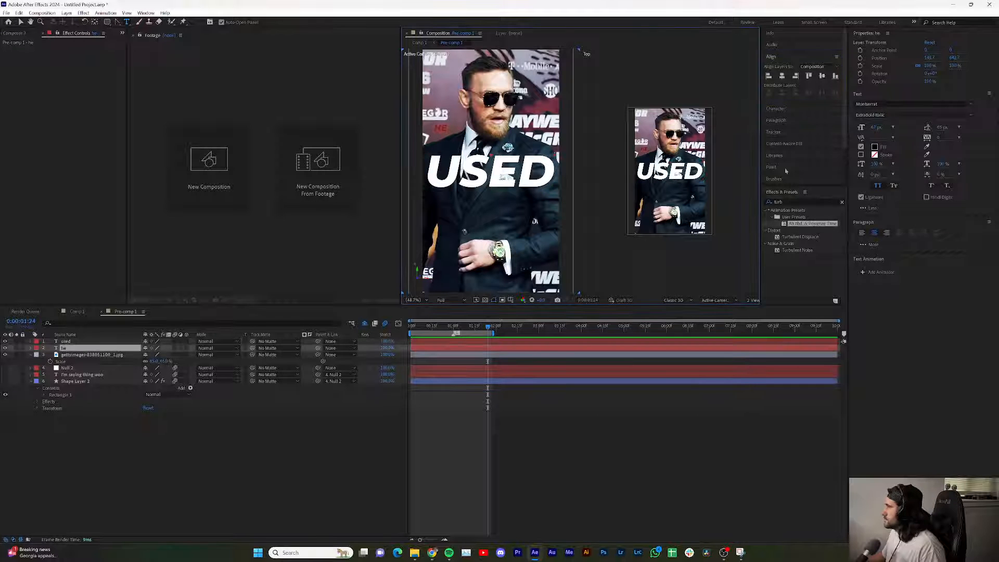
left_click_drag(877, 127, 934, 119)
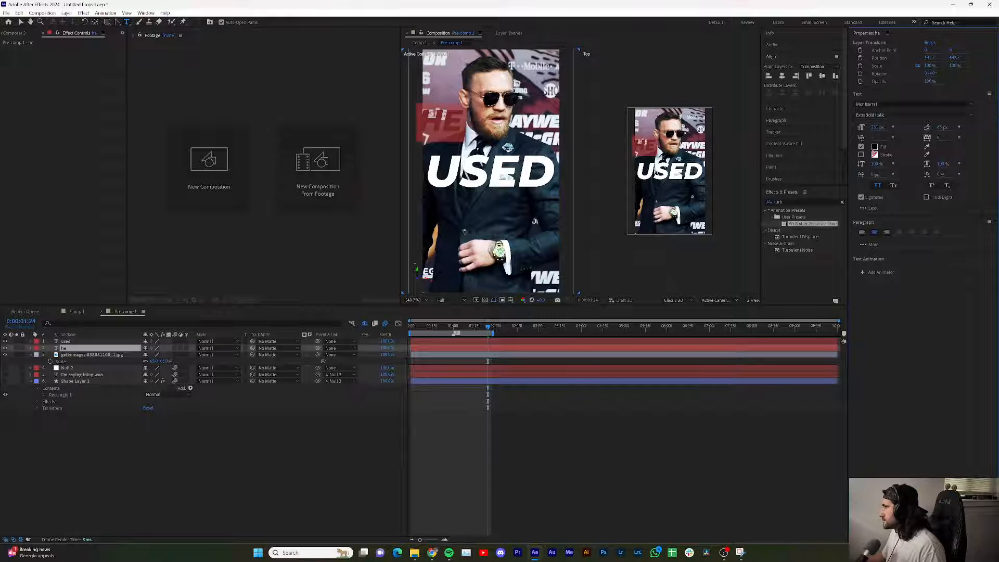
left_click(875, 148)
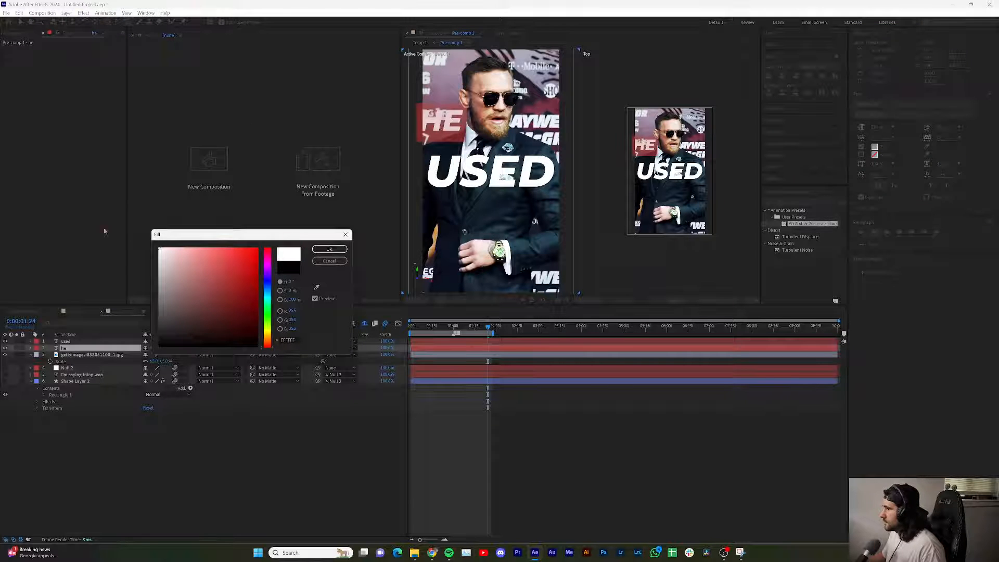
left_click(329, 251)
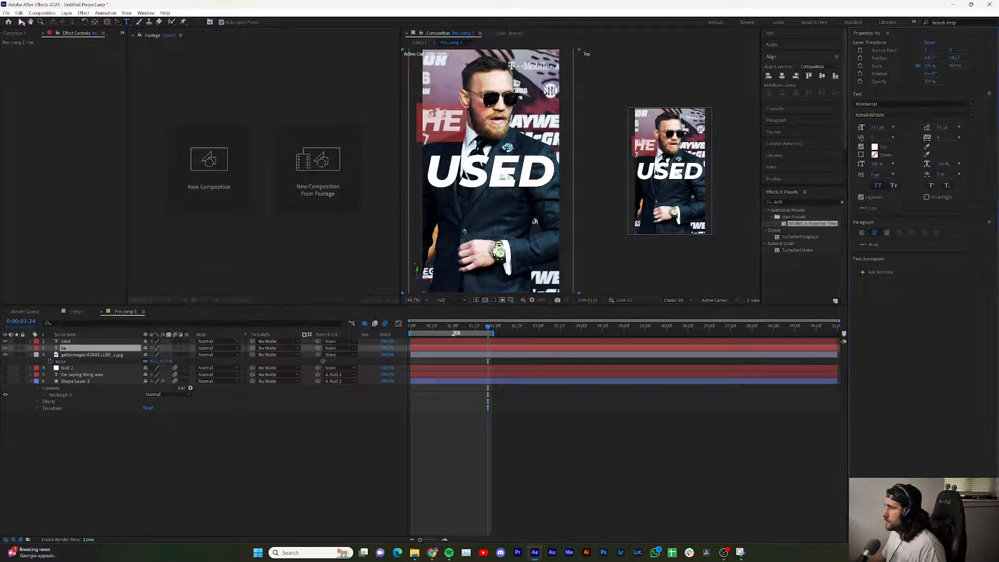
key("v")
left_click_drag(438, 130, 449, 150)
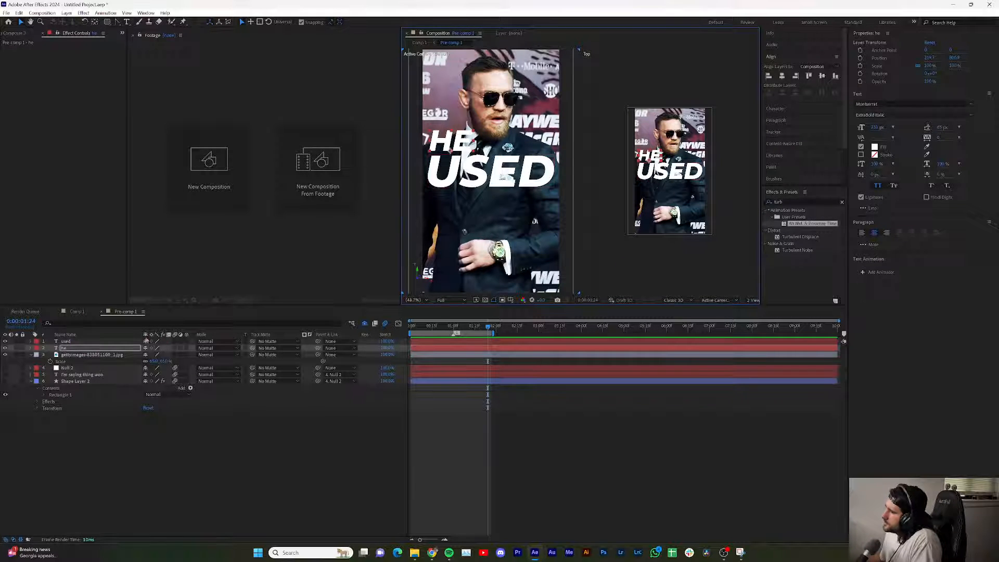
- Set the "used" layer's blending mode to Difference and move the current time back to 0:00:00:12
left_click(285, 341)
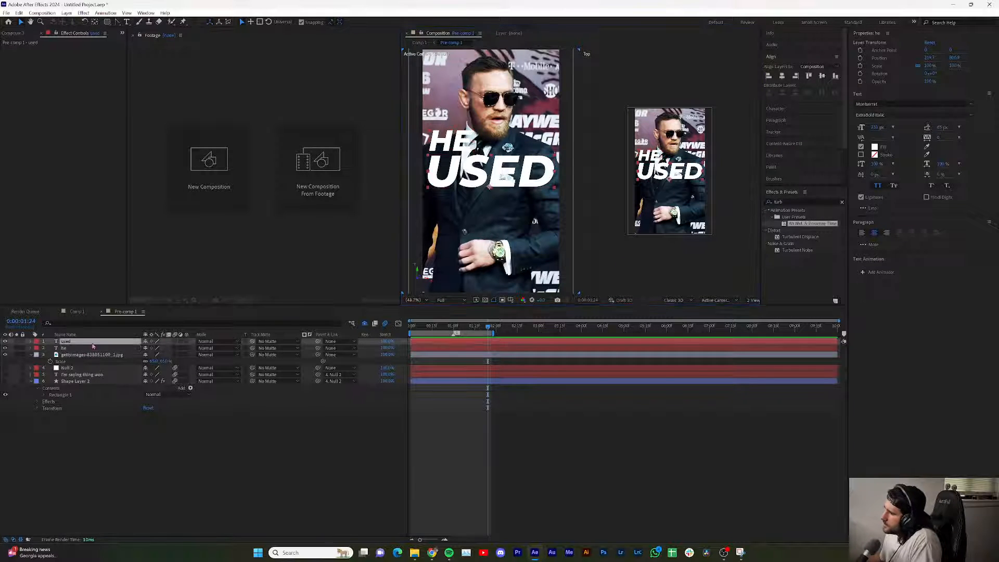
left_click(223, 341)
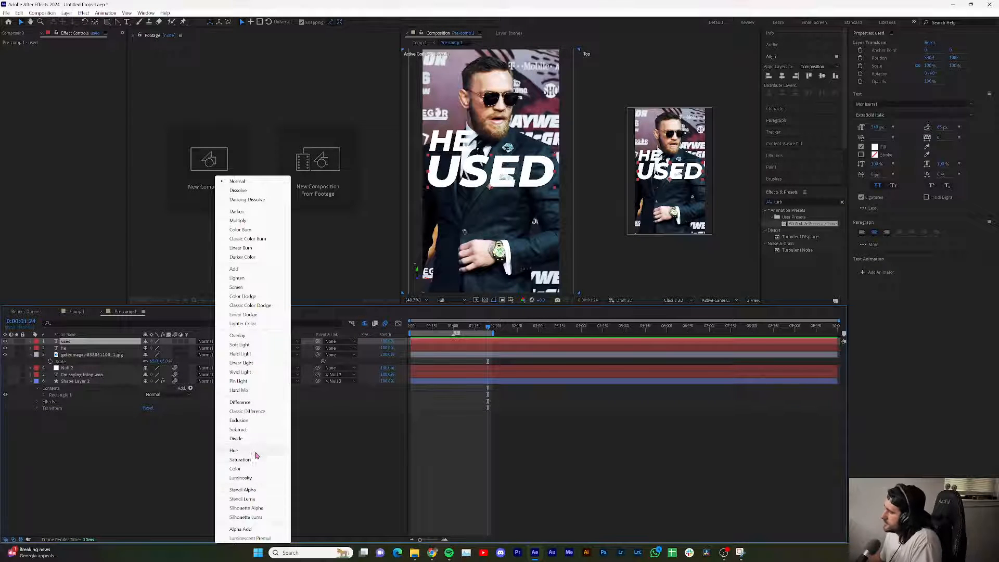
left_click(253, 404)
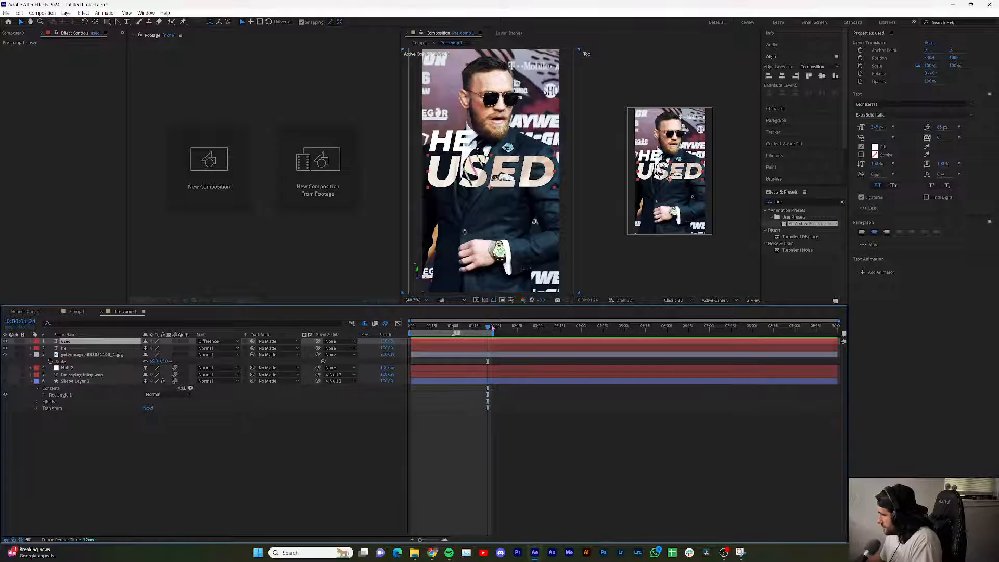
left_click_drag(493, 327, 429, 327)
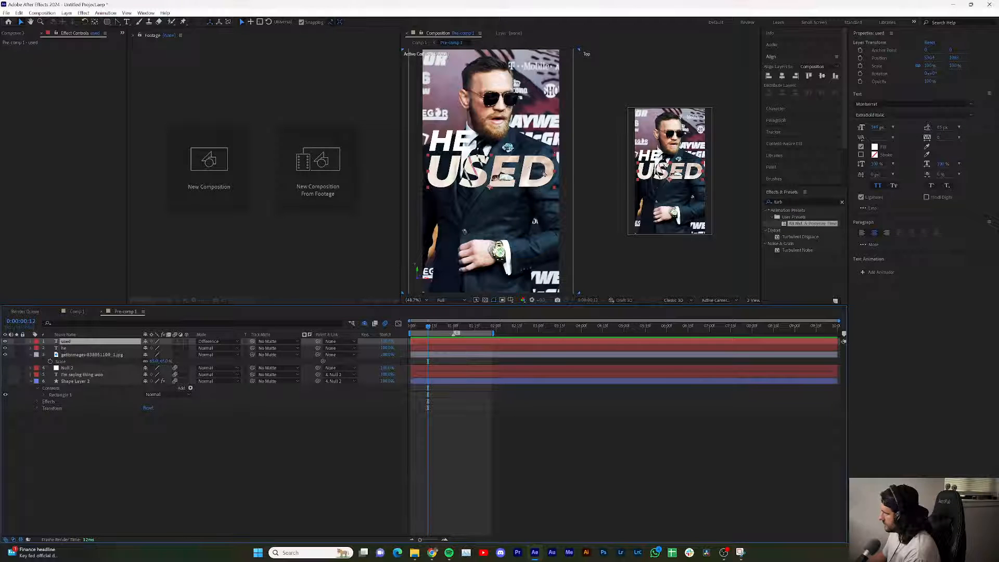
- Try the Exclusion, Subtract and Divide blending modes on the "used" layer, and return it to Difference
left_click(220, 343)
left_click(242, 421)
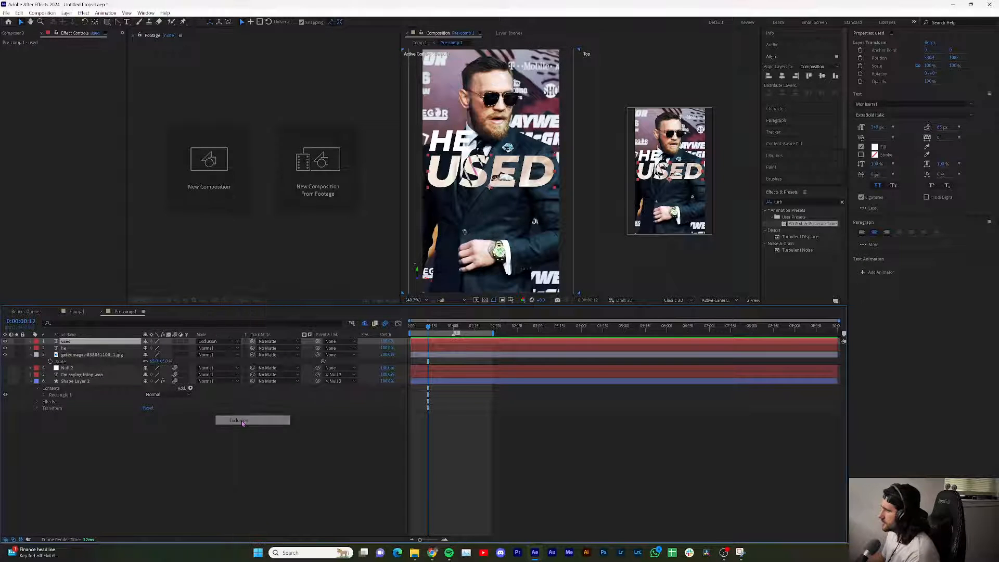
left_click(218, 342)
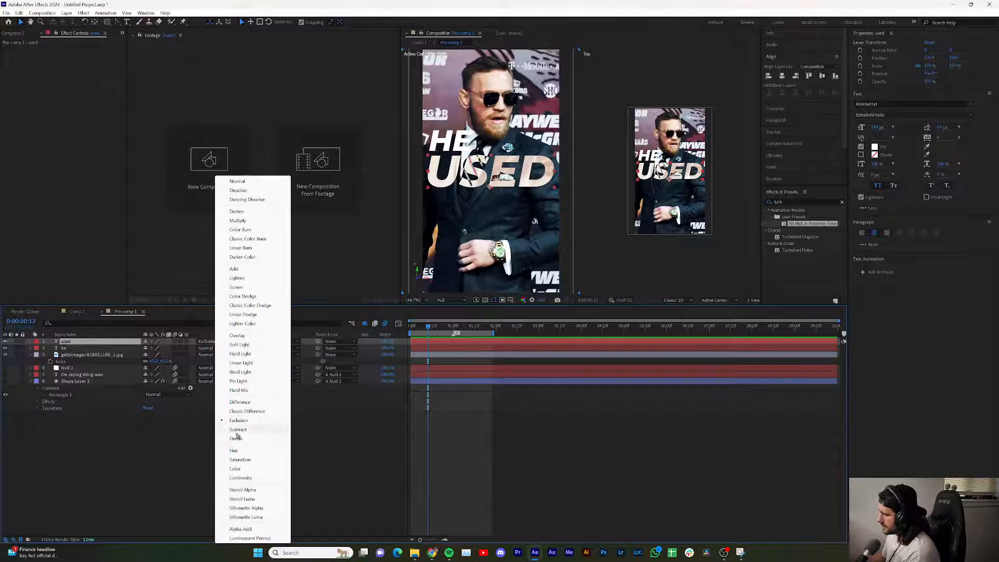
left_click(238, 430)
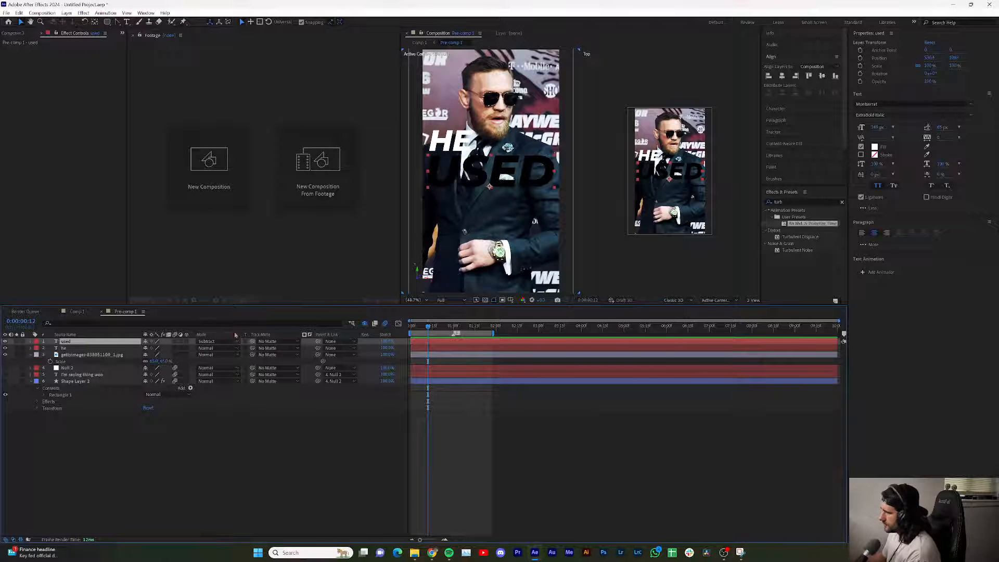
left_click(219, 342)
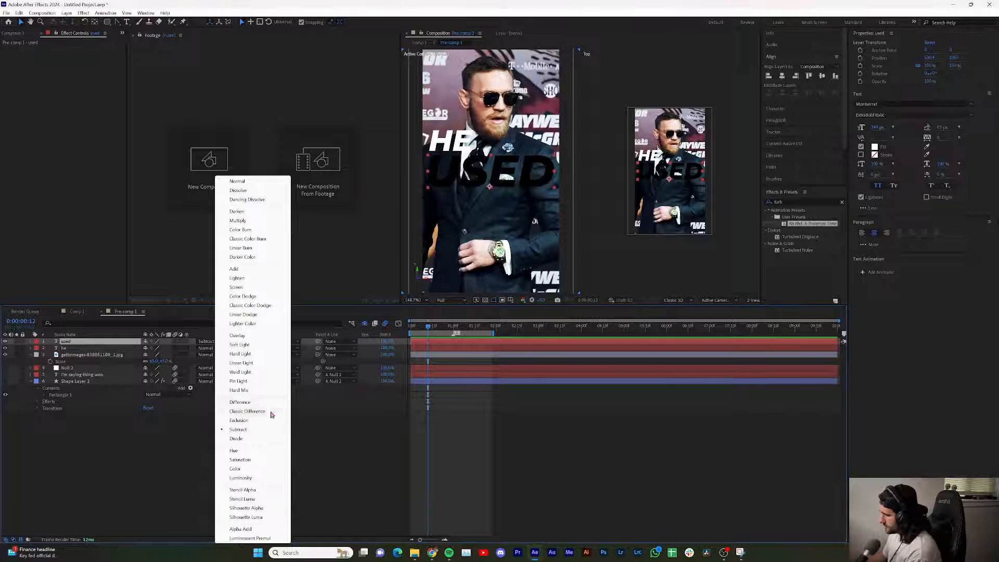
left_click(235, 439)
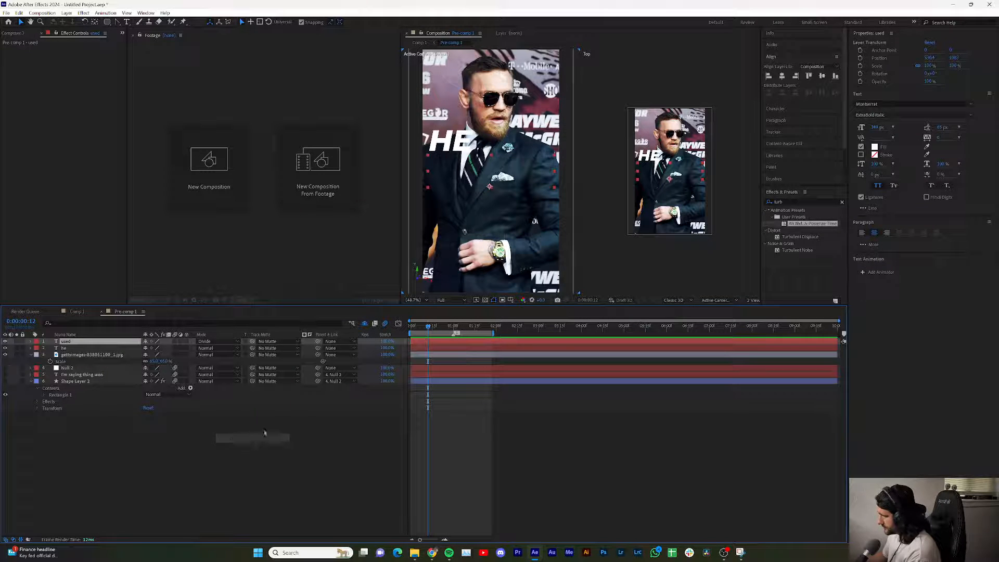
left_click(213, 343)
left_click(260, 402)
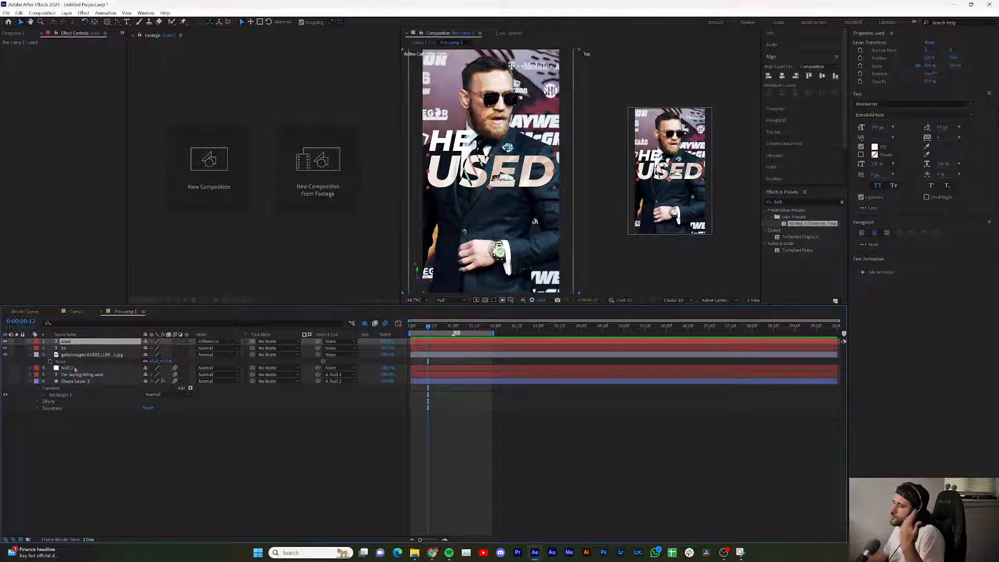
- Try shifting the portrait photo's horizontal position beneath the text, and undo the shift
left_click(88, 354)
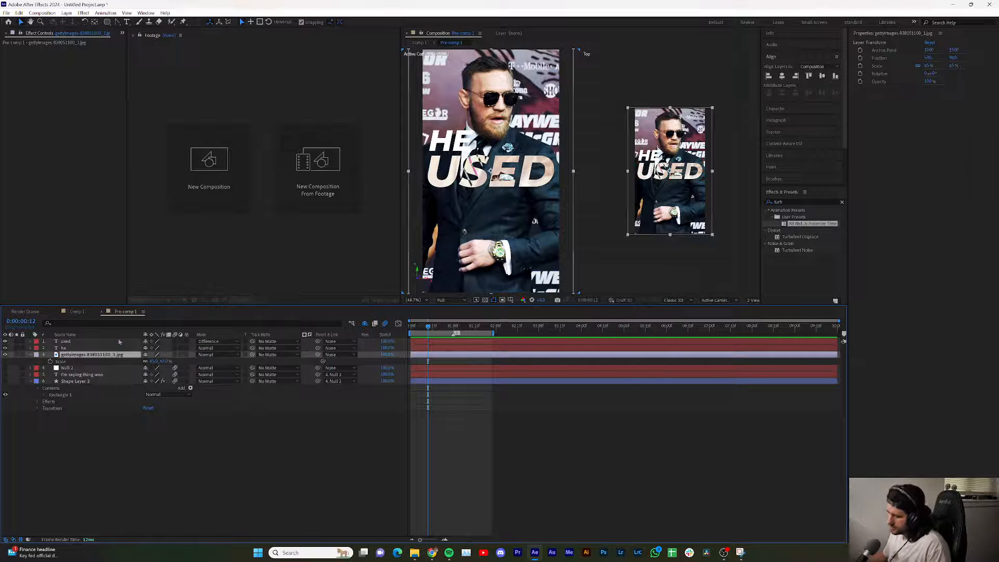
key("s")
key("p")
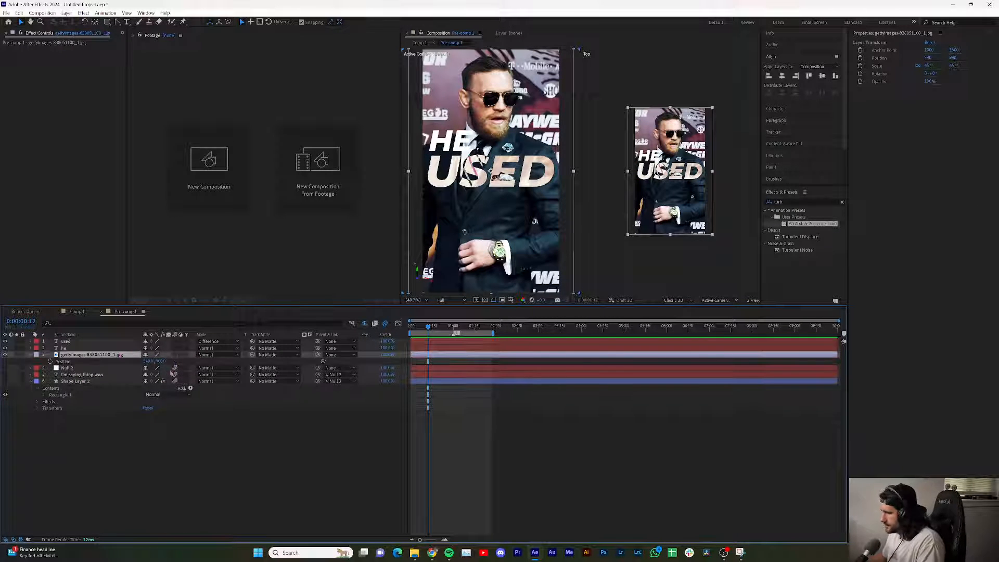
left_click_drag(148, 361, 242, 394)
key("ctrl+z")
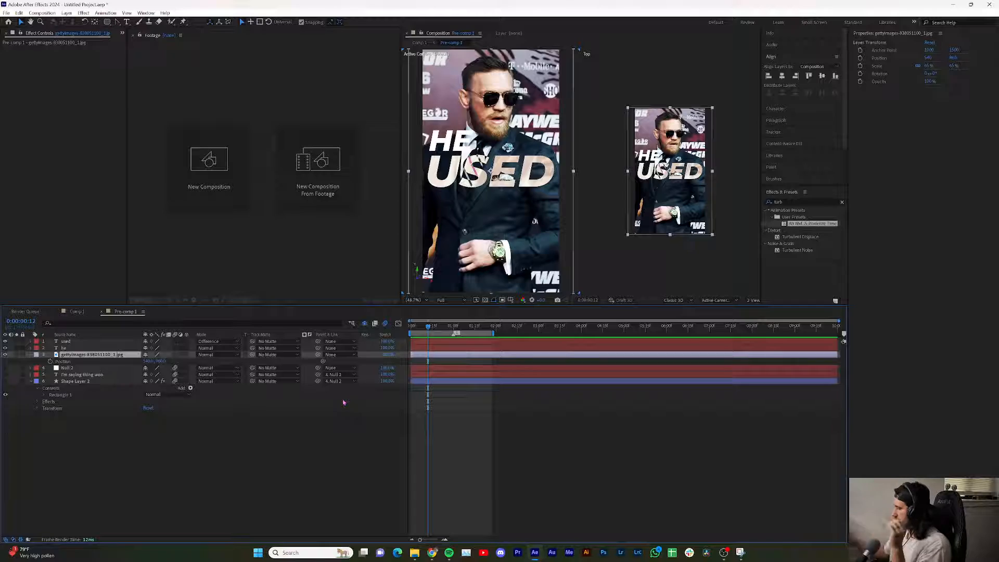
- Switch to the ChatGPT tab in Chrome, load YouTube there and examine the home feed's recommended videos and Shorts
mouse_move(432, 551)
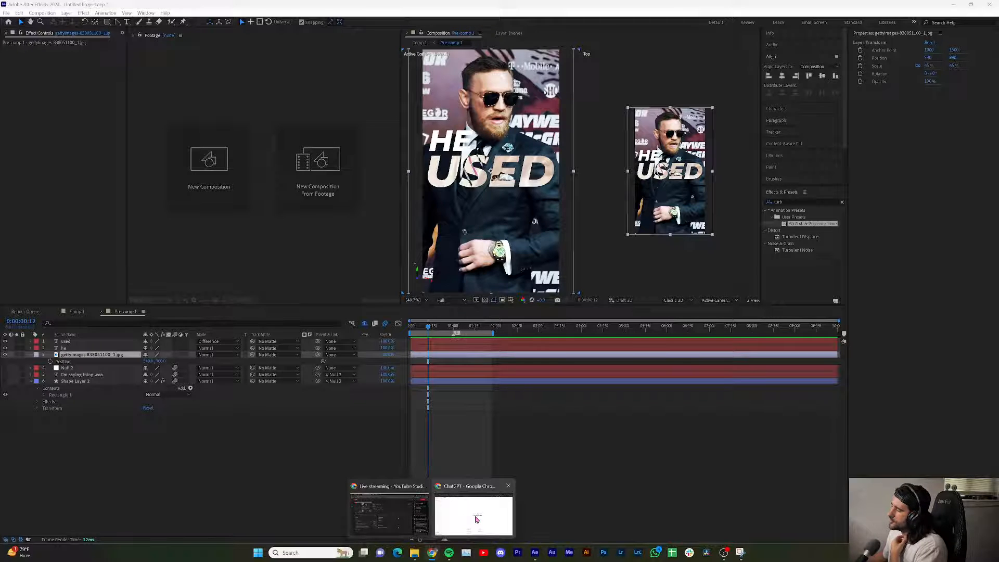
left_click(473, 517)
left_click(248, 26)
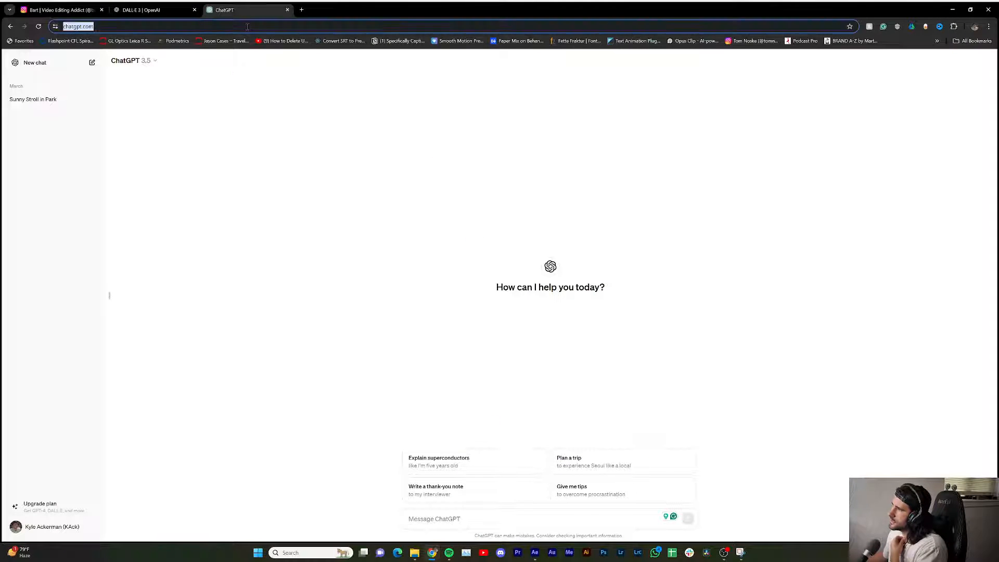
type("youtube")
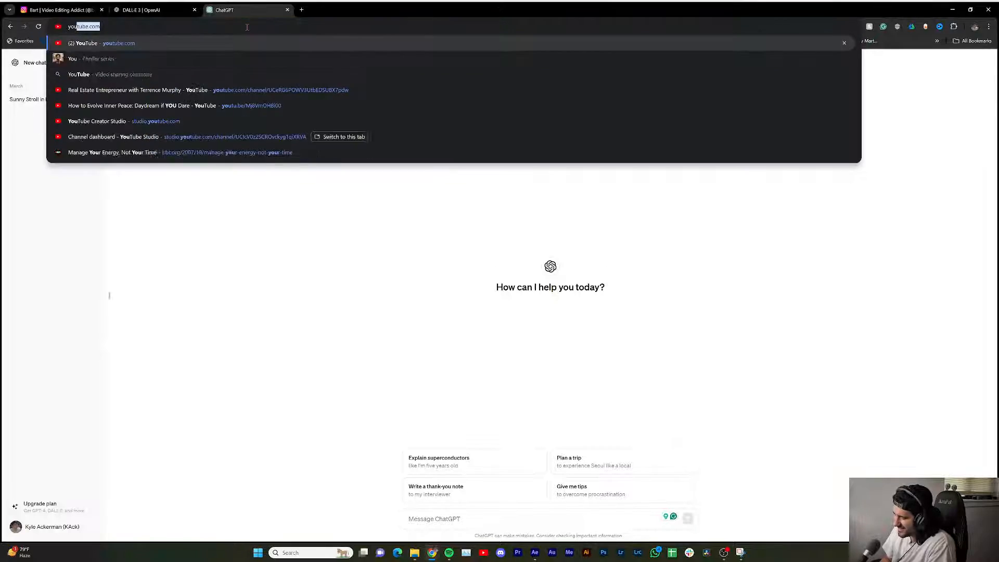
key("Return")
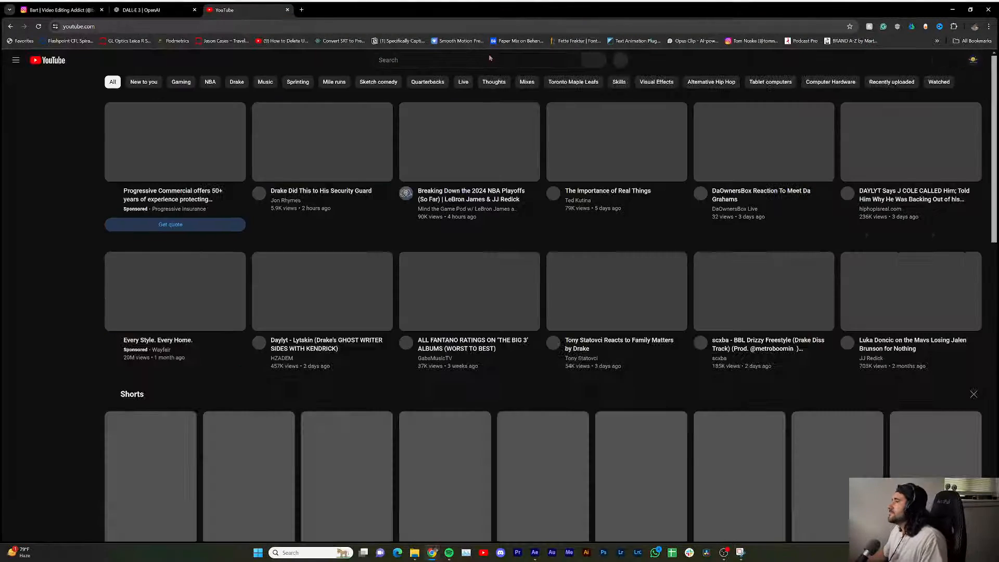
scroll(814, 379, "down", 5)
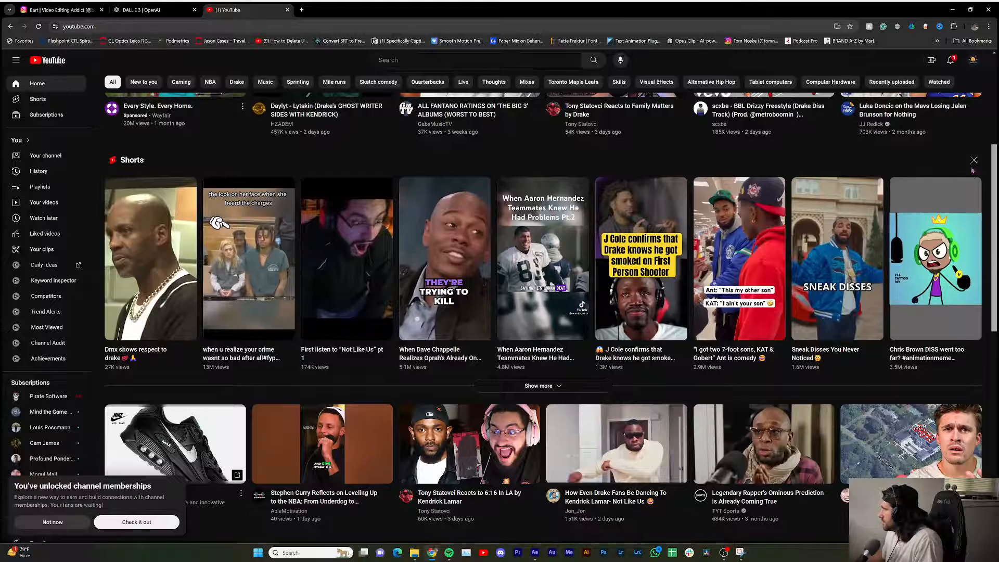
scroll(804, 332, "down", 5)
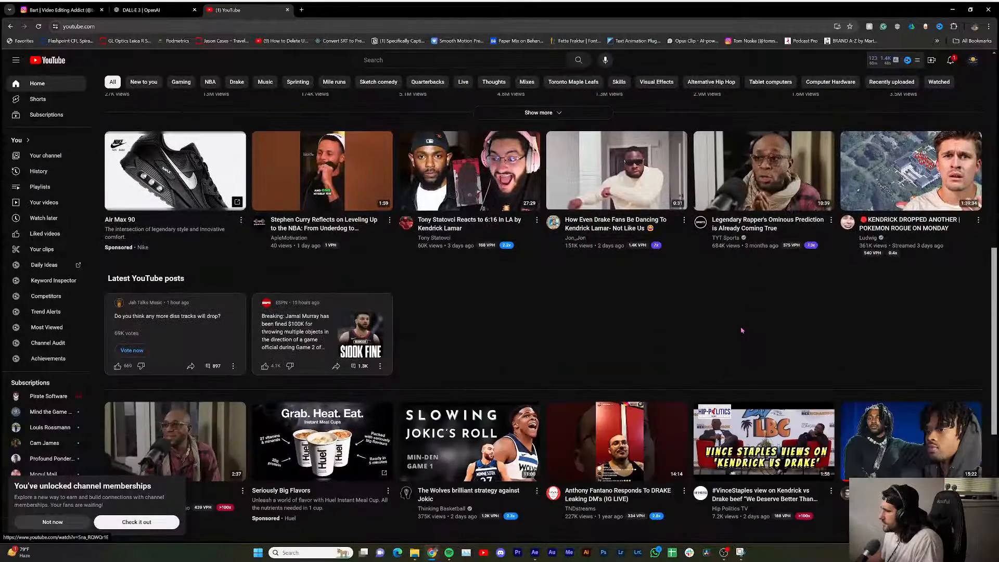
scroll(722, 329, "down", 4)
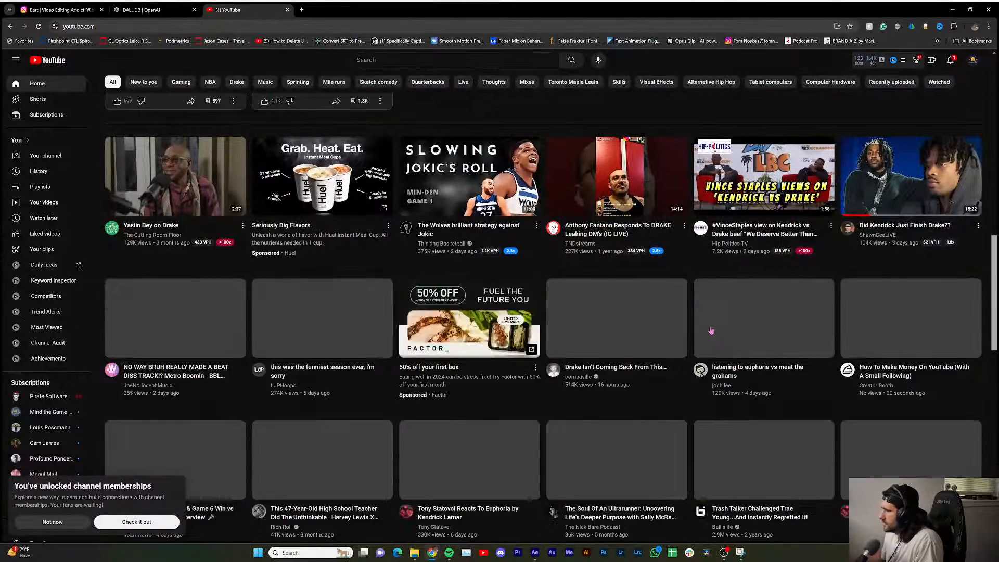
scroll(712, 329, "down", 5)
scroll(700, 327, "down", 4)
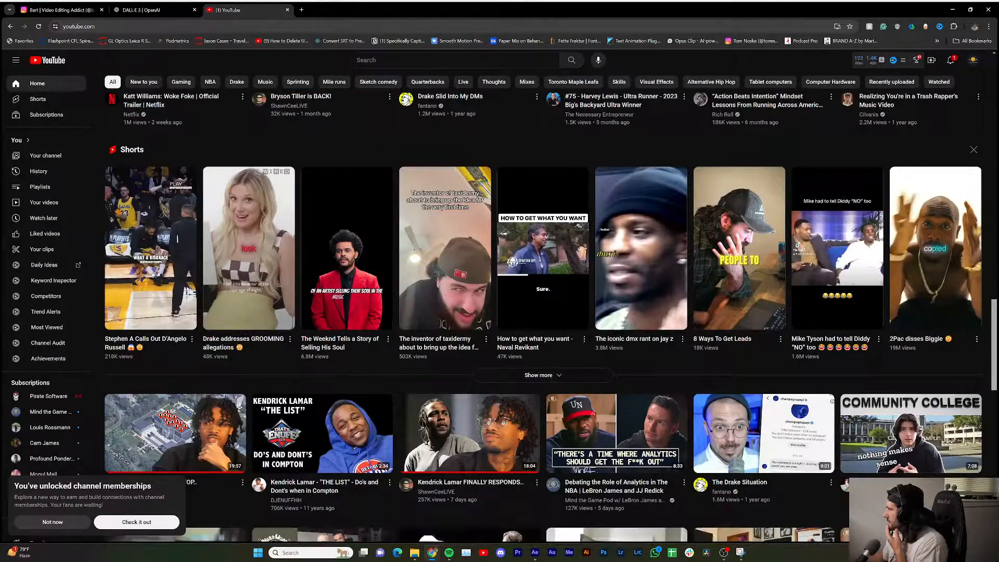
- Open the "2Pac disses Biggie" Short, go to the Music Media channel behind it, and examine its grid of Shorts
left_click(905, 355)
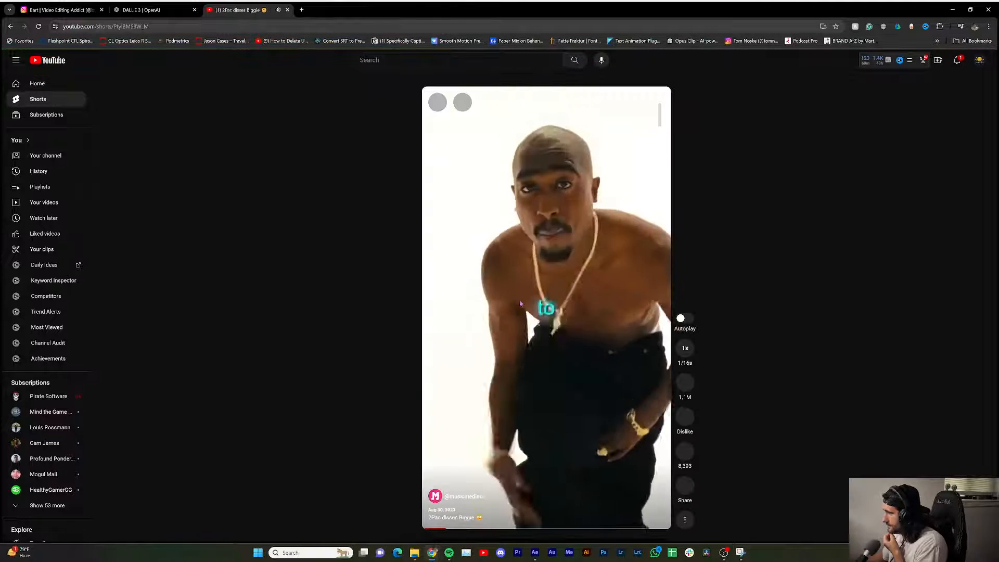
left_click(472, 501)
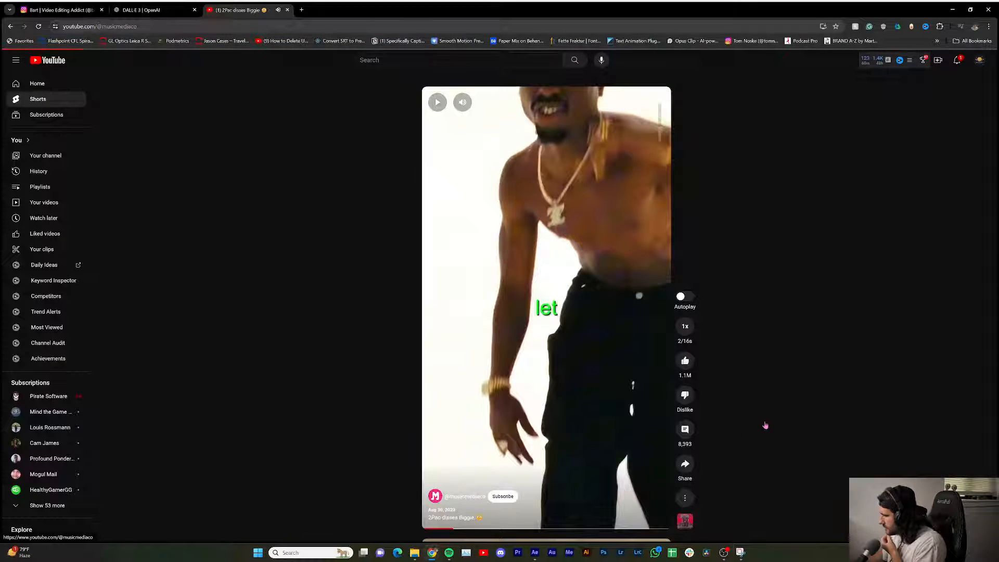
scroll(499, 364, "down", 2)
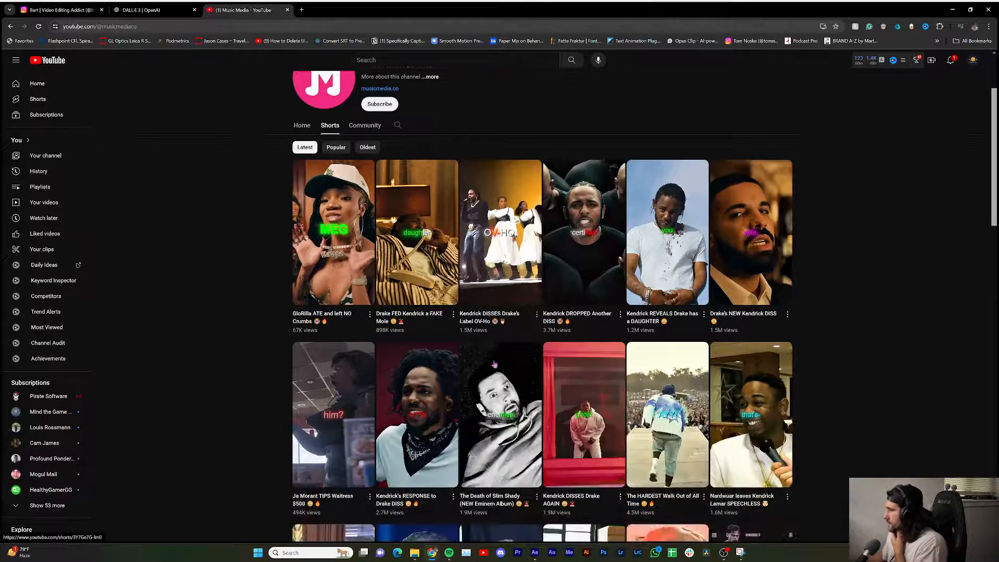
scroll(444, 357, "down", 1)
scroll(443, 357, "down", 3)
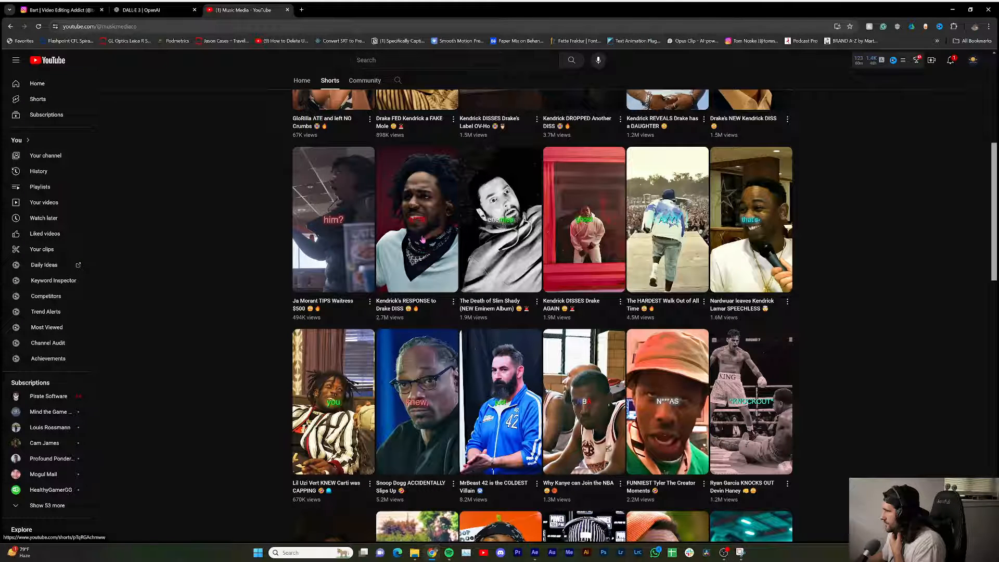
- Play the "Kendrick's RESPONSE to Drake DISS" Short, pausing it to examine its caption text style
left_click(442, 240)
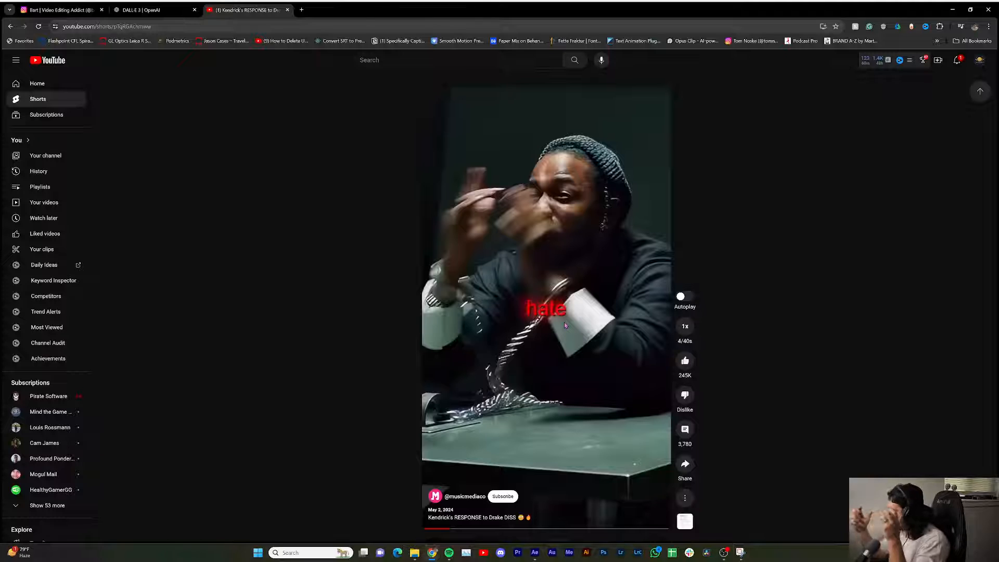
left_click(586, 327)
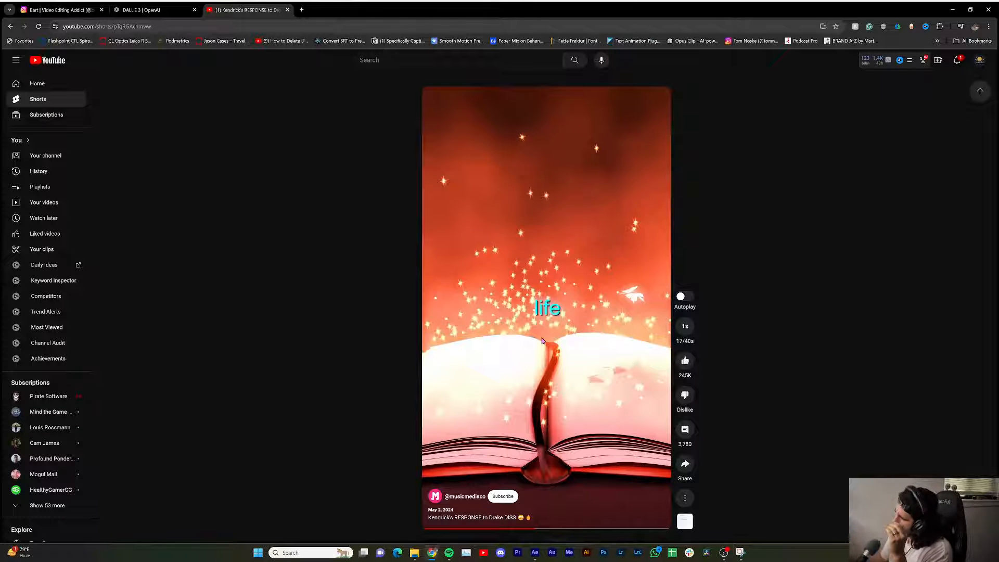
left_click(542, 339)
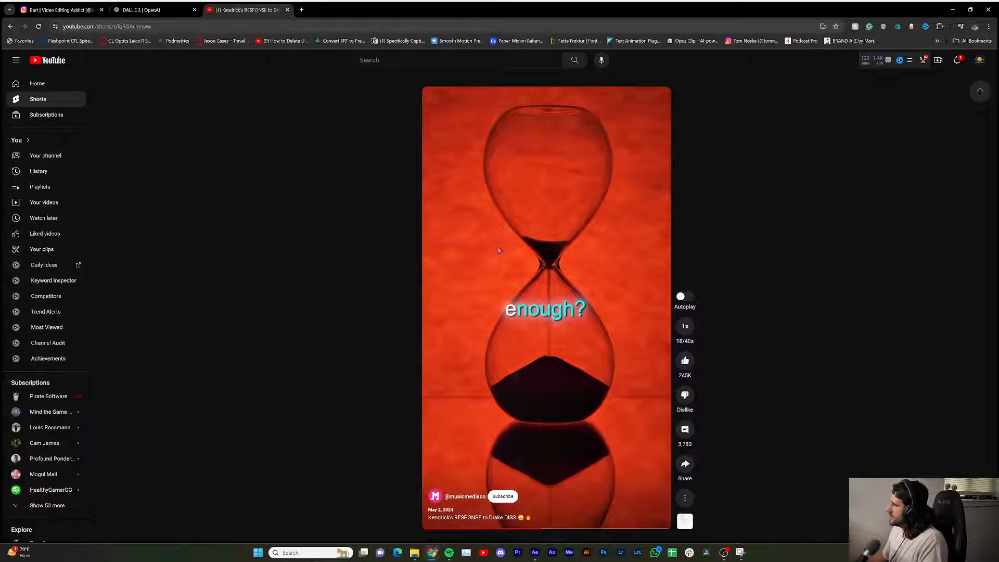
- Switch to the Instagram tab, close the open reel, search for "byma" and open the bymaximise profile
left_click(60, 10)
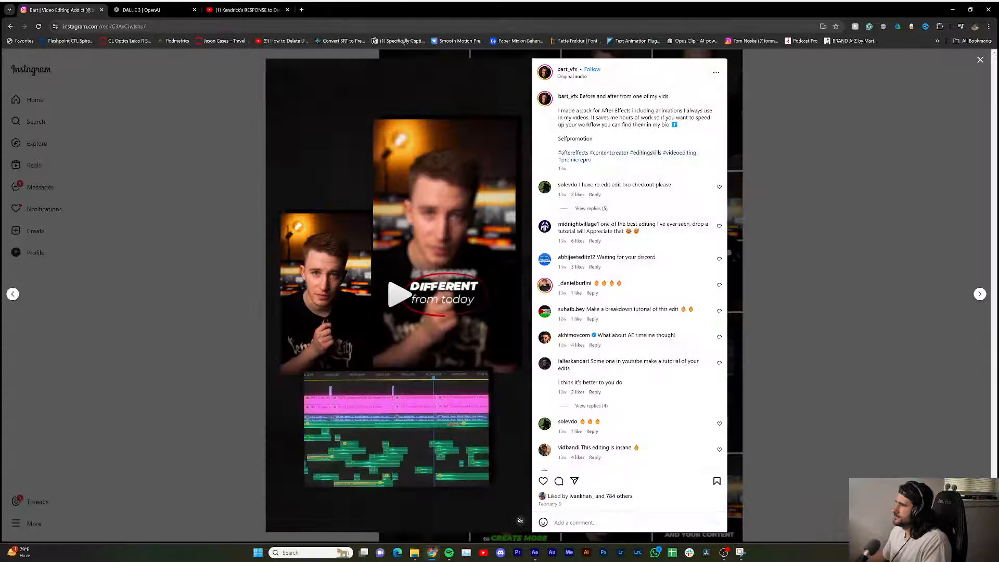
left_click(853, 197)
scroll(71, 145, "up", 3)
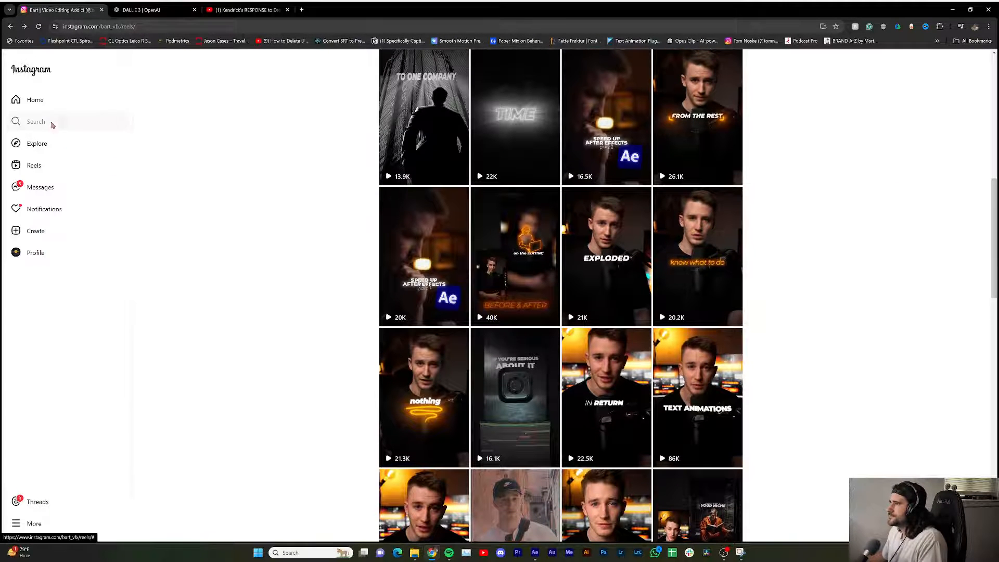
left_click(51, 123)
left_click(79, 95)
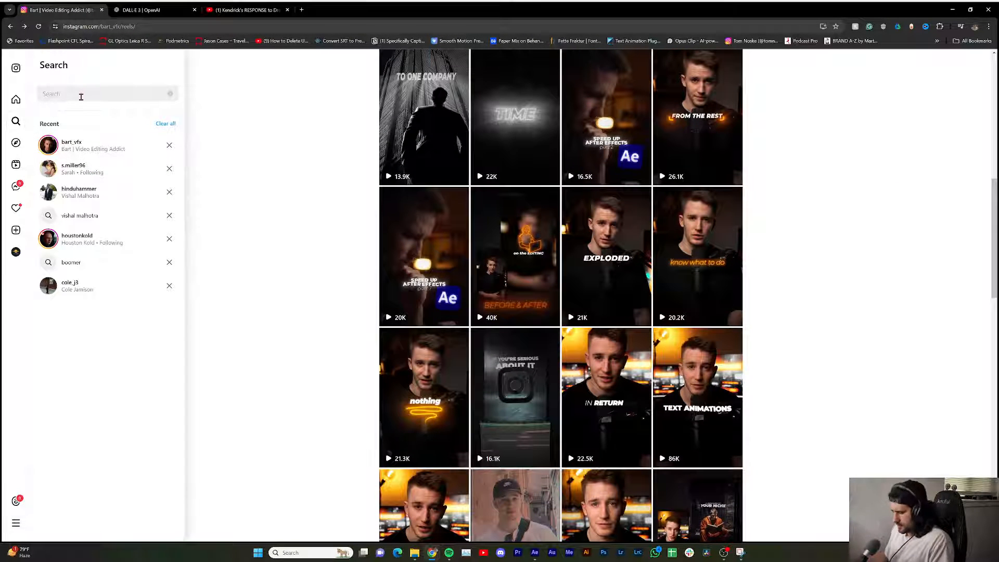
type("byma")
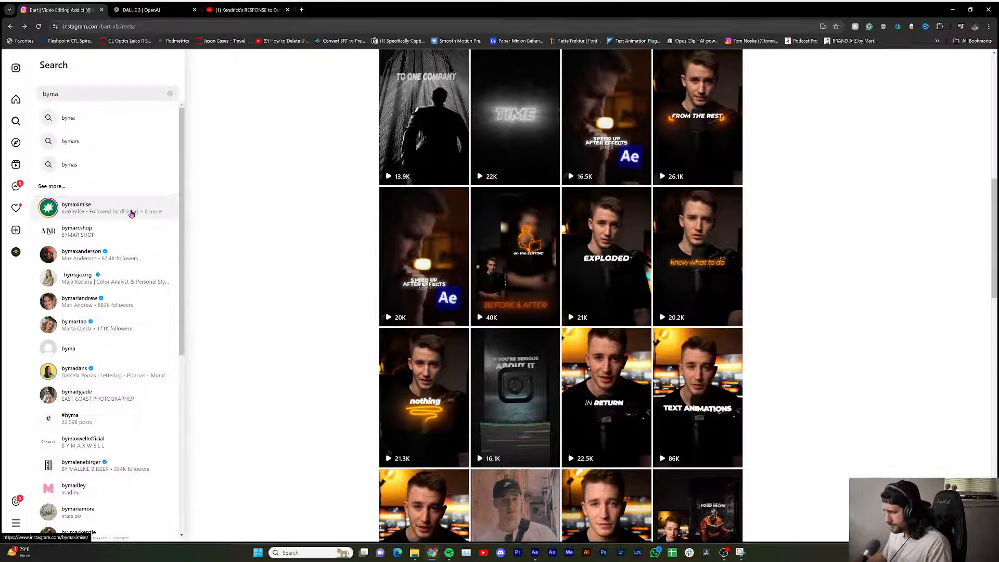
left_click(130, 210)
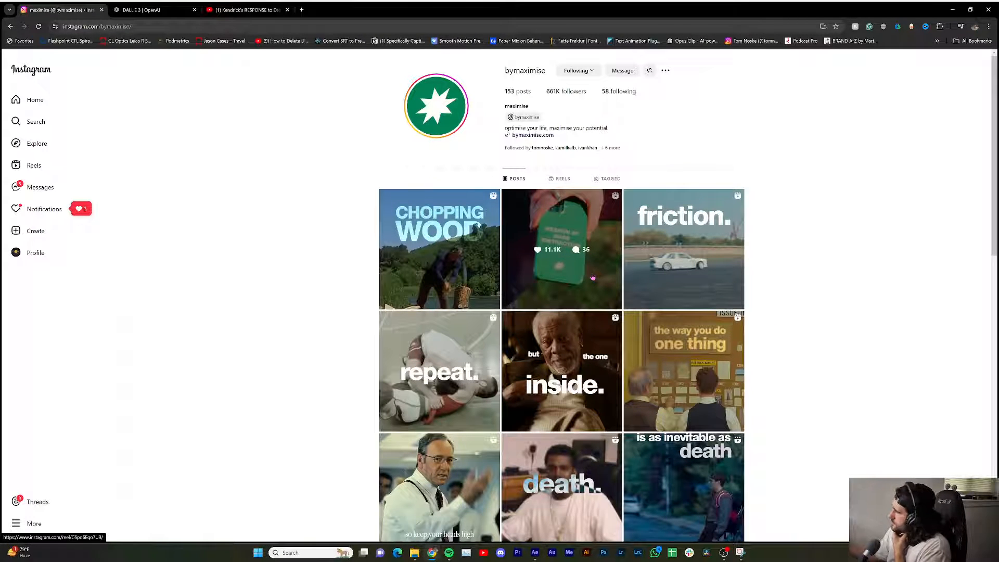
- Examine the bymaximise bio line and the typography styles across the profile's grid of posts
left_click_drag(505, 129, 618, 128)
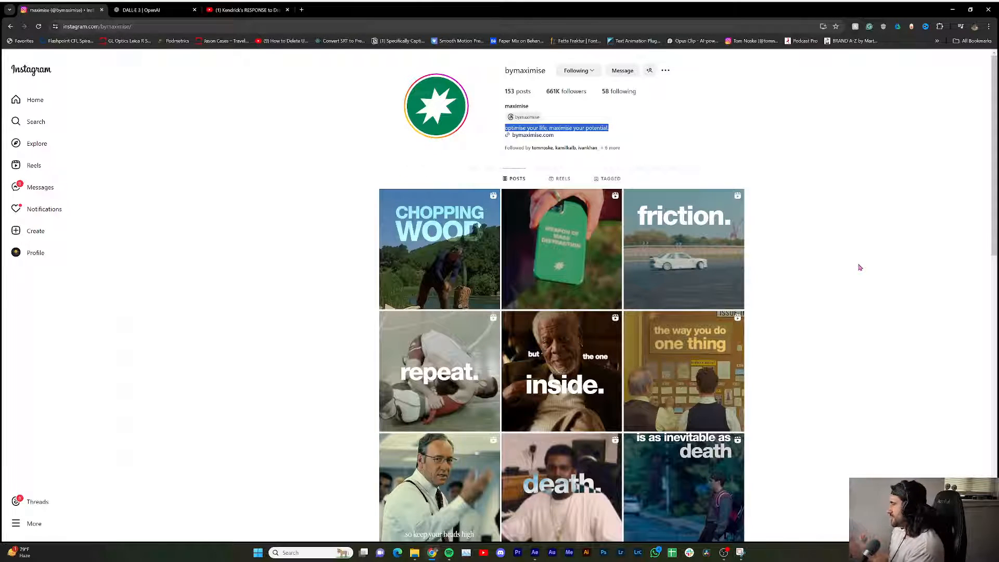
scroll(840, 260, "down", 5)
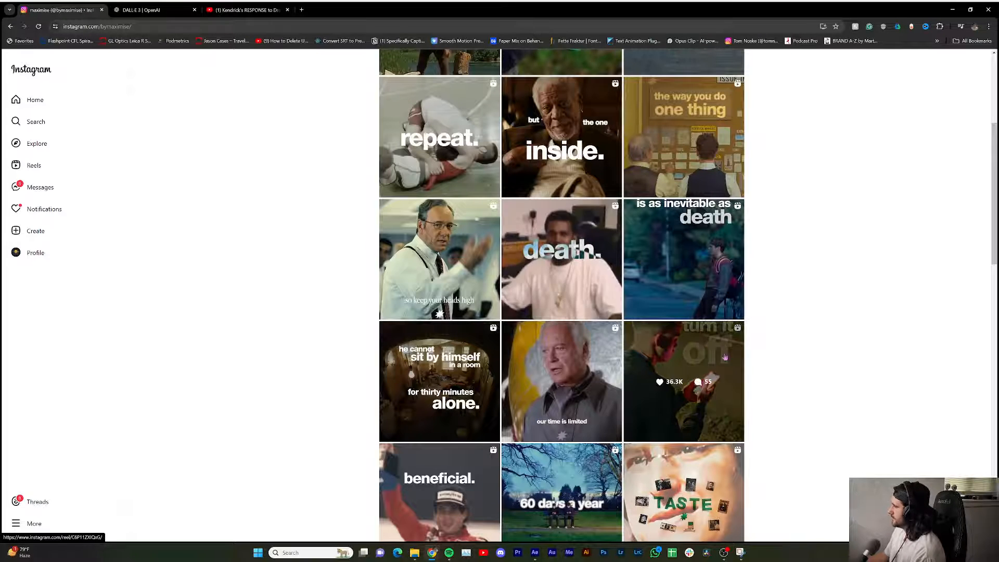
scroll(562, 280, "down", 5)
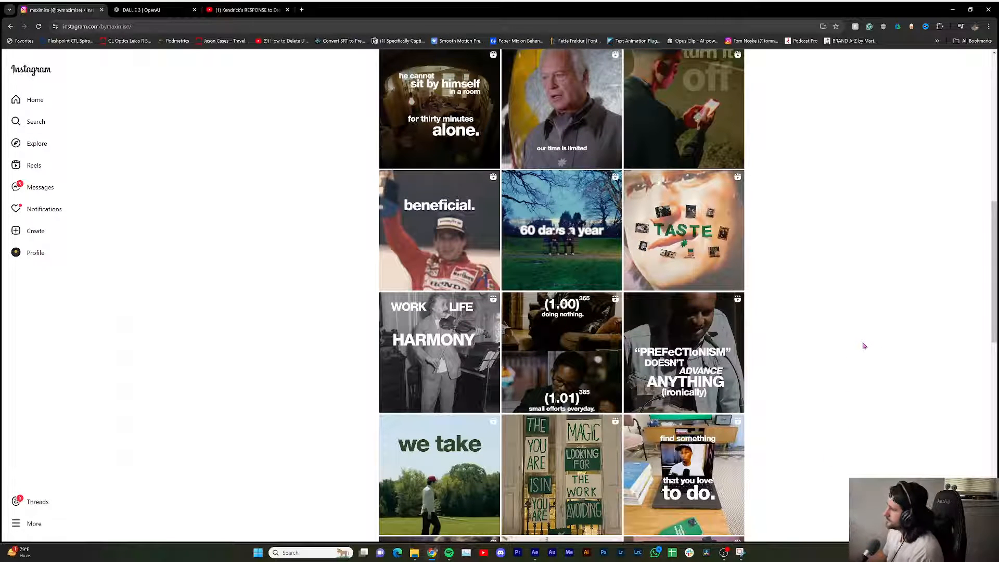
scroll(561, 260, "down", 6)
scroll(561, 296, "down", 5)
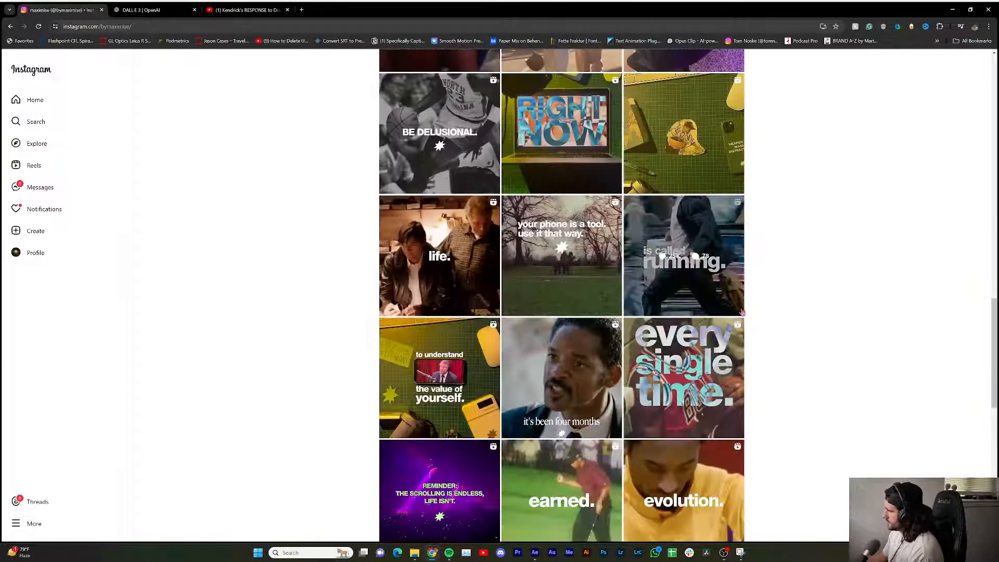
scroll(809, 290, "down", 4)
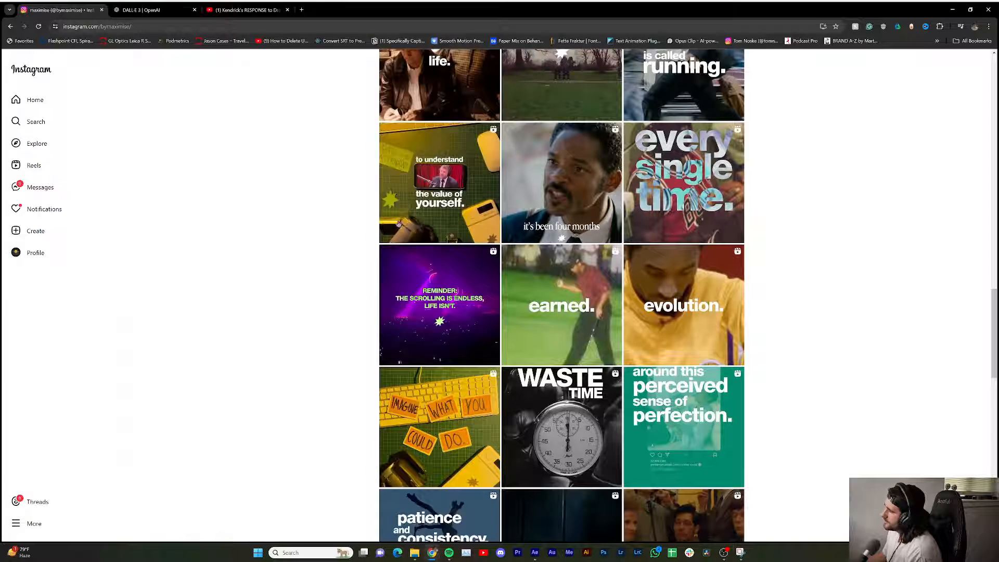
scroll(461, 422, "up", 5)
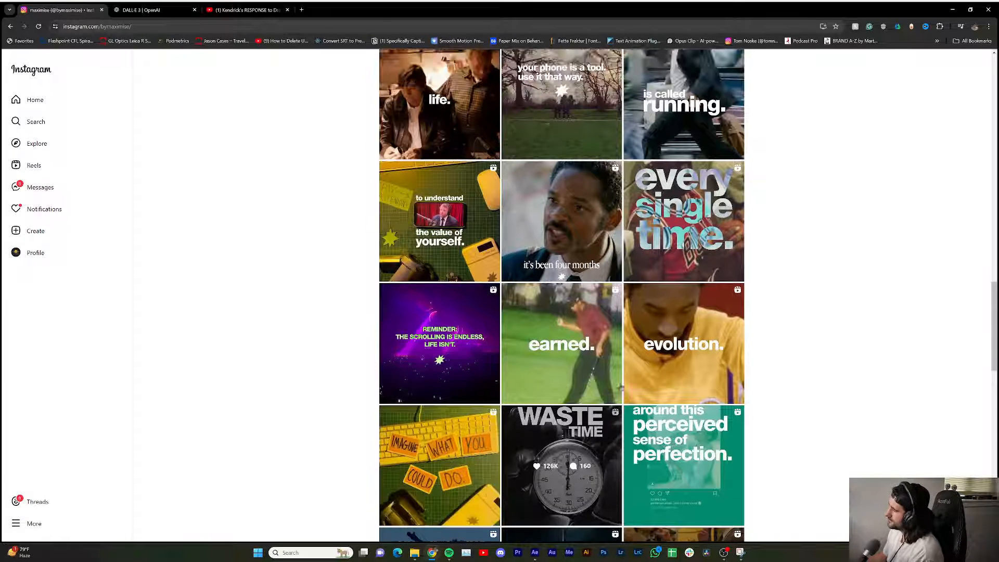
scroll(591, 355, "up", 3)
scroll(591, 355, "down", 3)
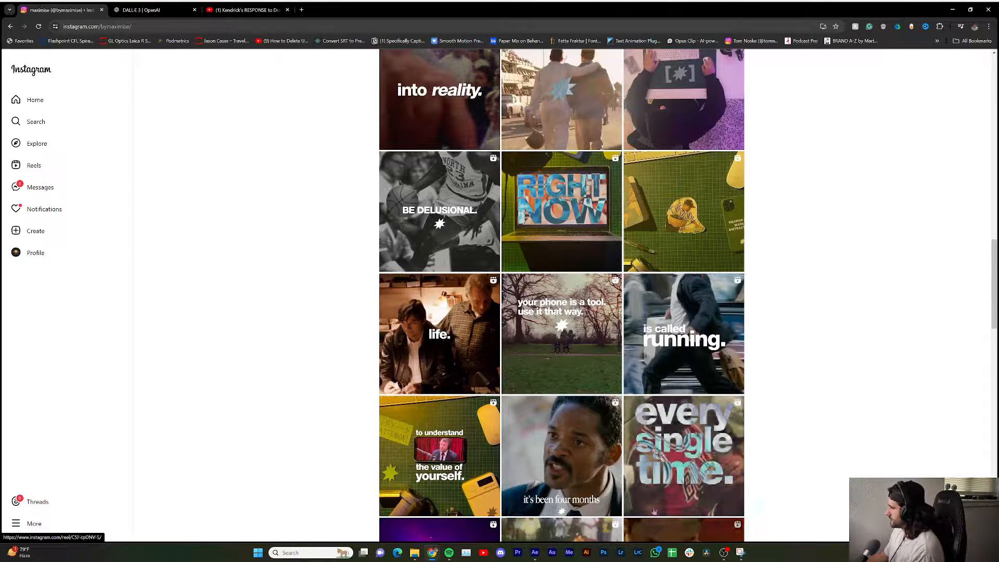
scroll(801, 344, "up", 8)
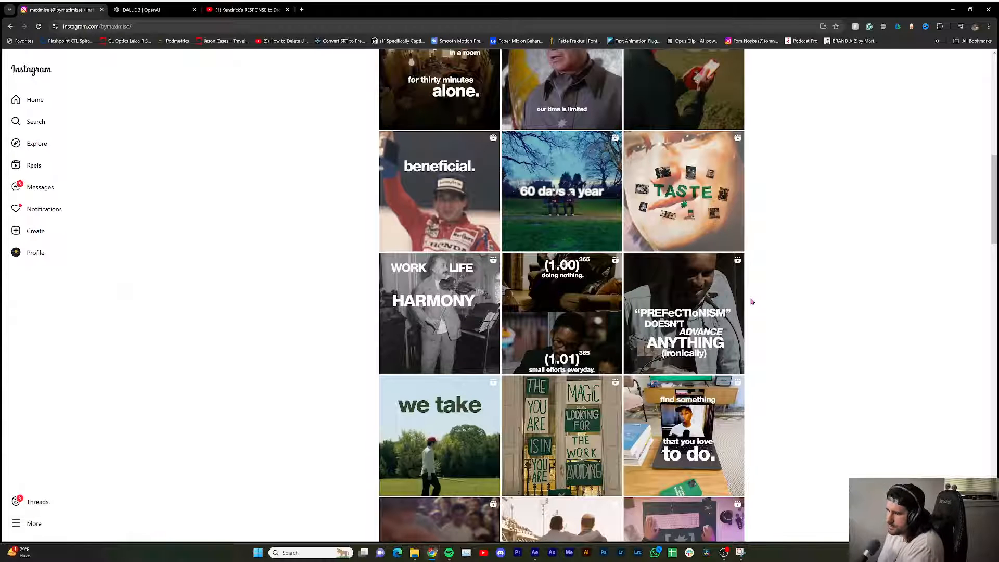
scroll(751, 301, "up", 10)
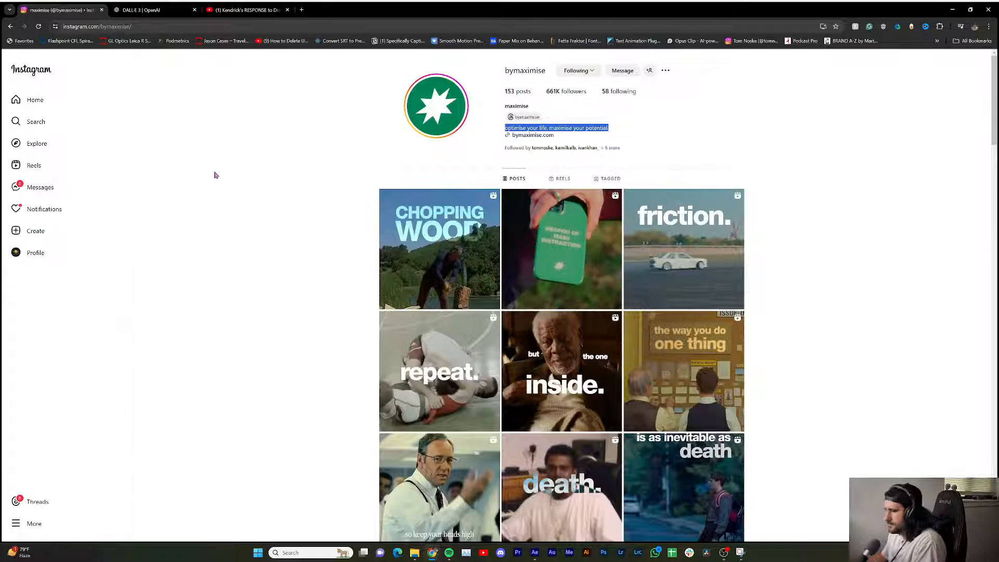
- Search Instagram for "natt", open the first verified creator's profile and show its reels
left_click(53, 126)
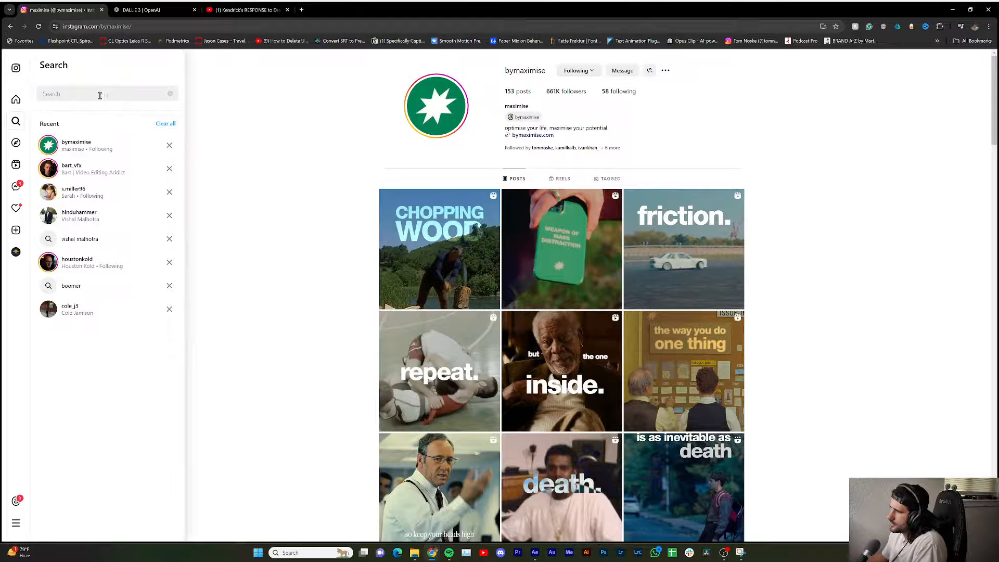
type("natt")
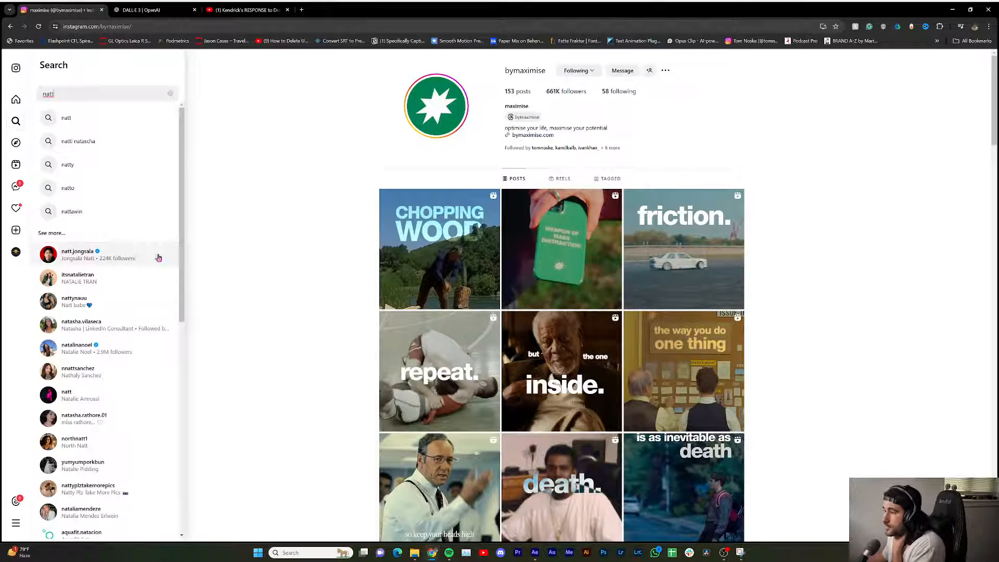
left_click(148, 256)
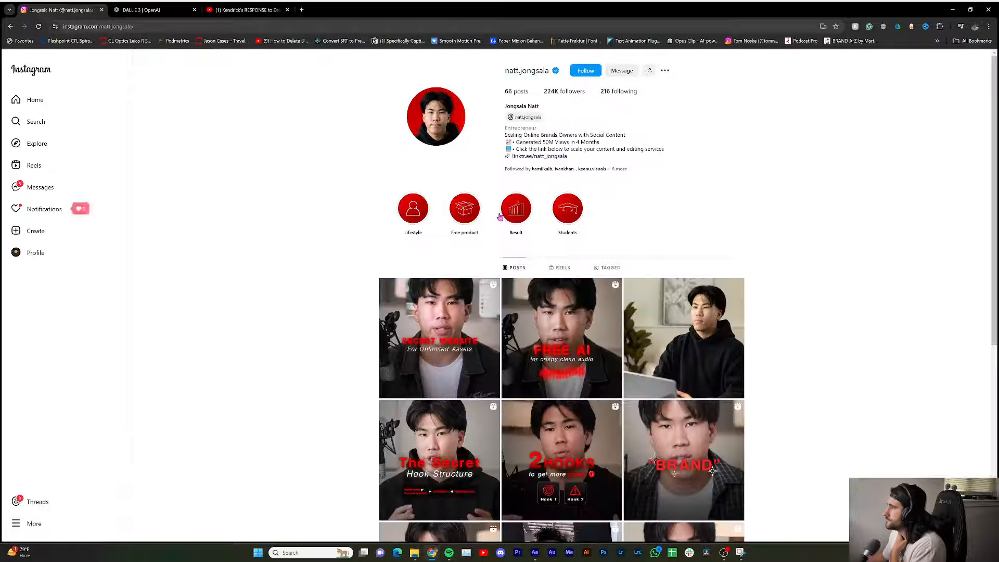
left_click(562, 268)
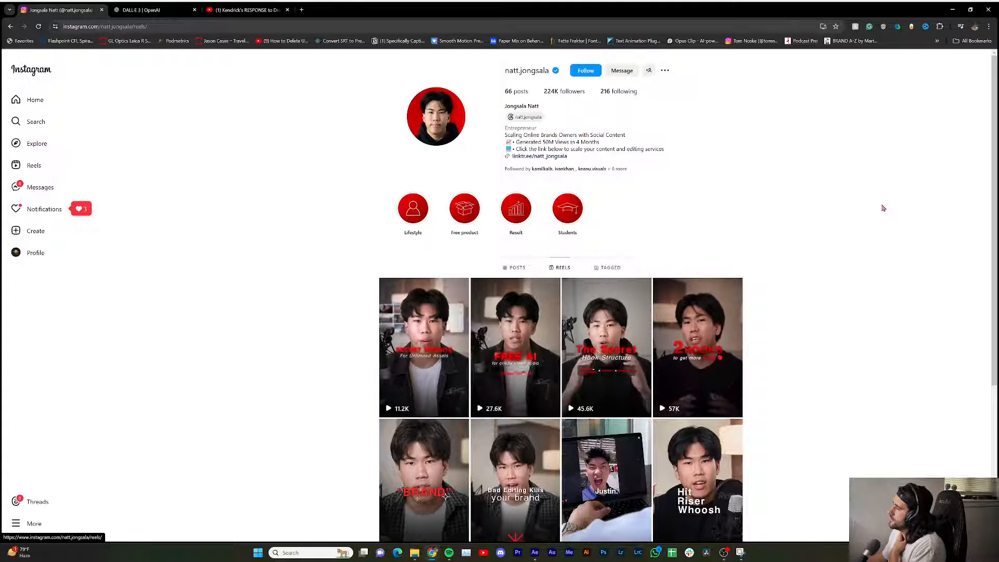
- Examine the text styles and before-and-after edits across the creator's grid of reels
scroll(879, 211, "down", 4)
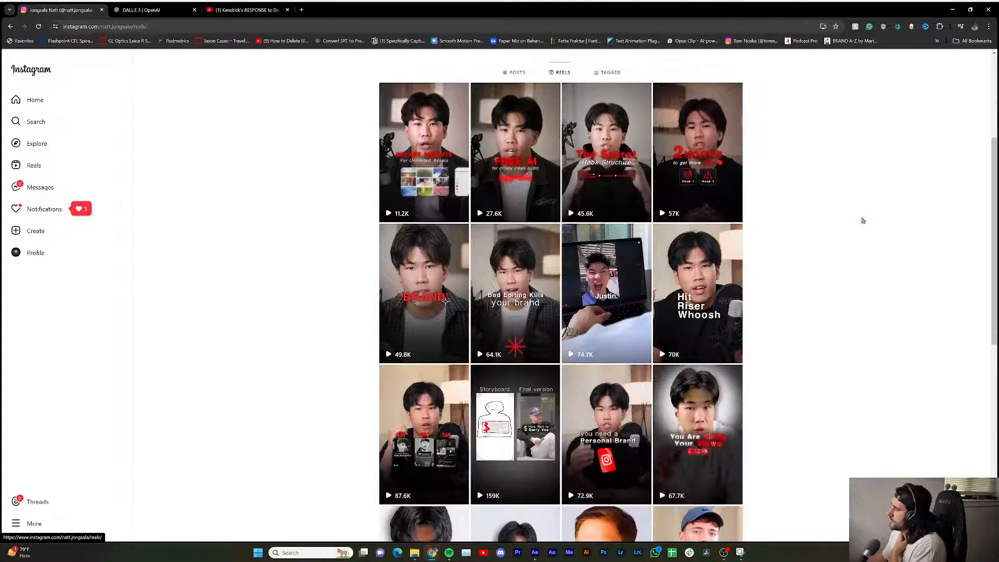
scroll(865, 222, "down", 1)
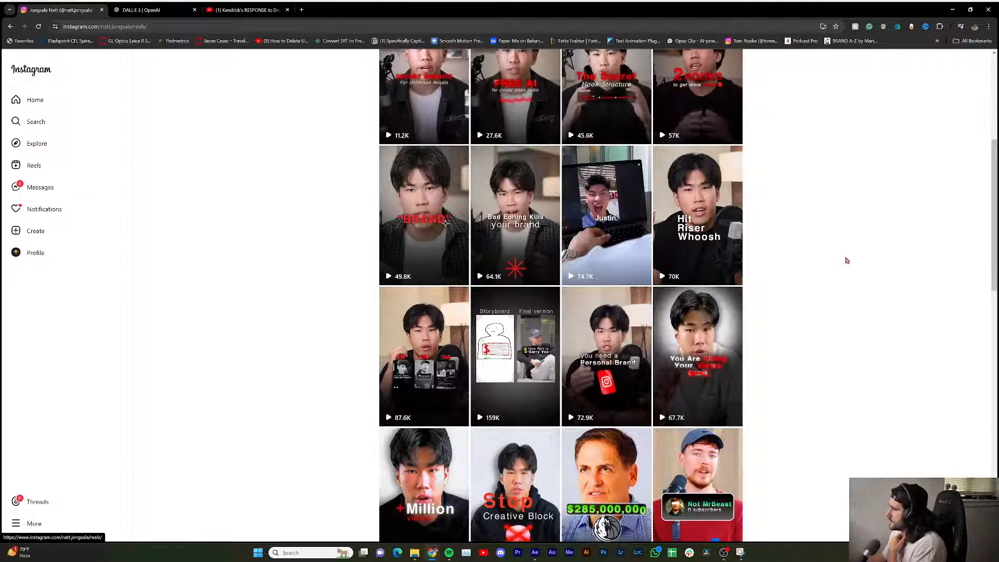
scroll(847, 259, "up", 5)
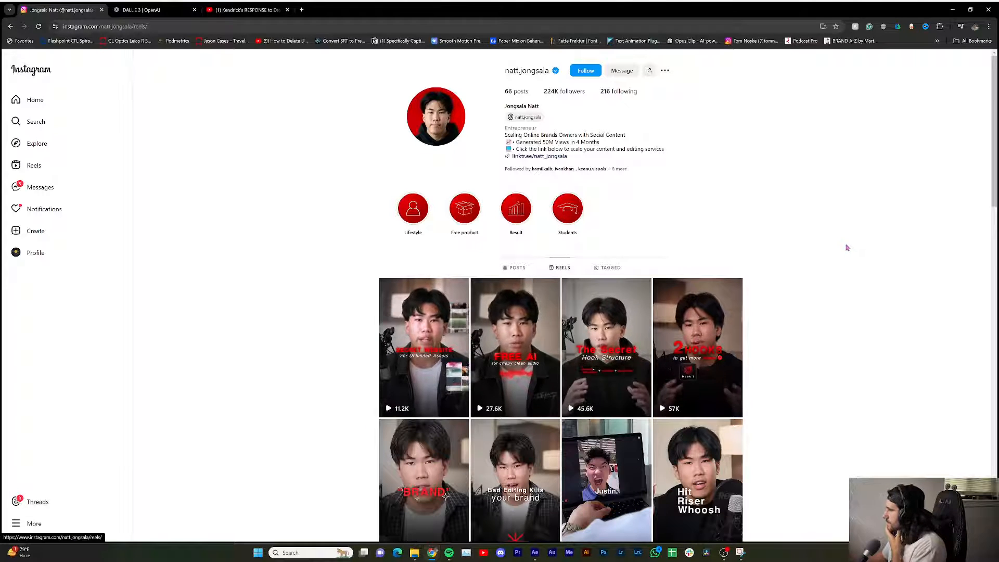
scroll(786, 246, "down", 2)
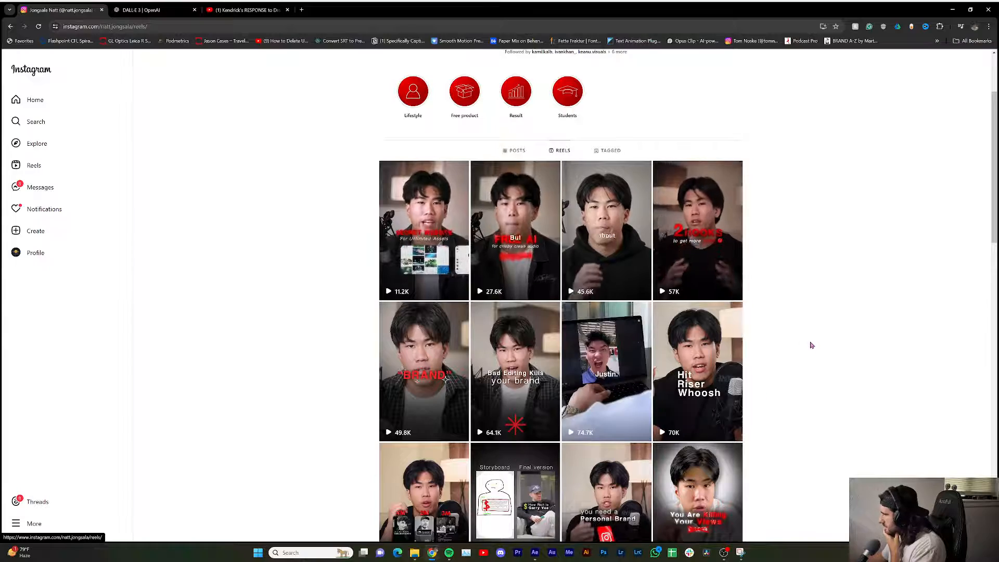
scroll(809, 344, "down", 2)
scroll(853, 405, "down", 7)
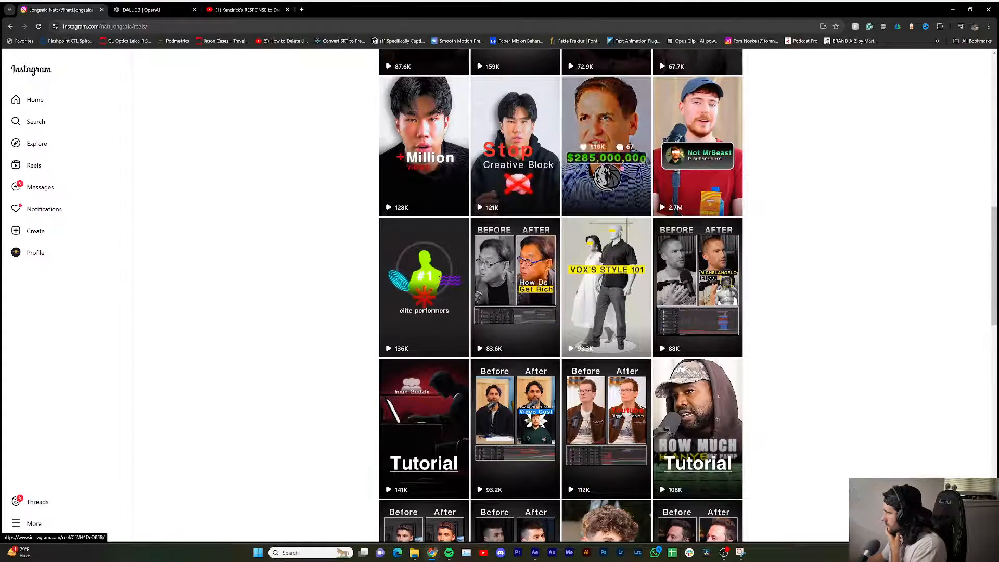
scroll(569, 404, "down", 2)
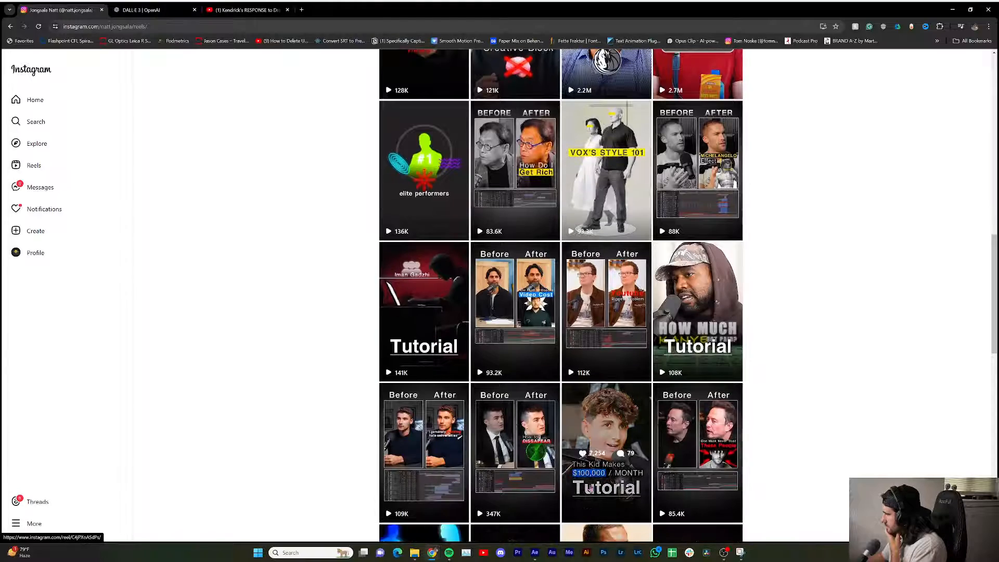
scroll(572, 401, "down", 3)
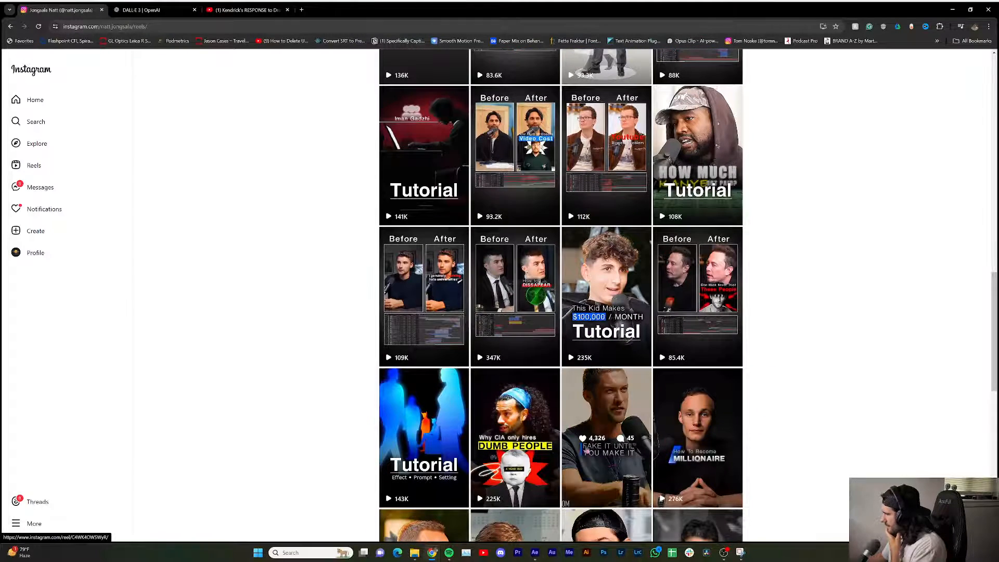
scroll(621, 345, "down", 3)
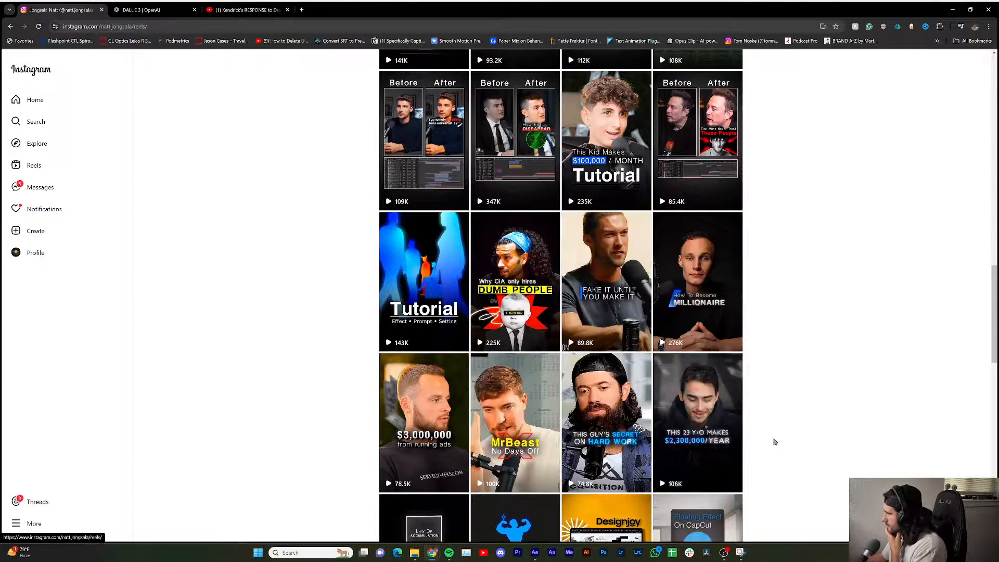
scroll(500, 202, "up", 3)
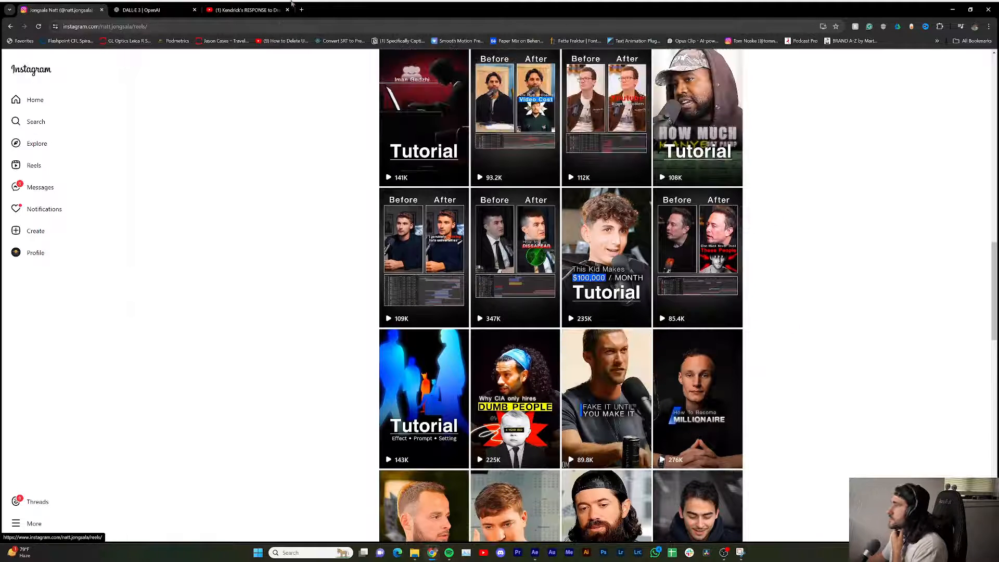
- Switch to the YouTube tab and search for the creator whose Instagram reels were being reviewed
left_click(247, 10)
left_click(404, 62)
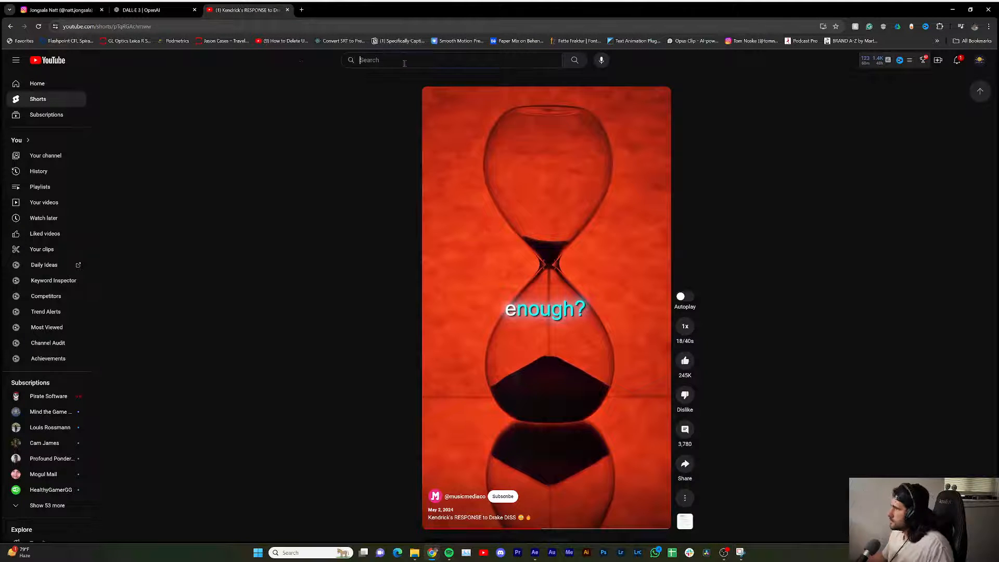
type("natt ")
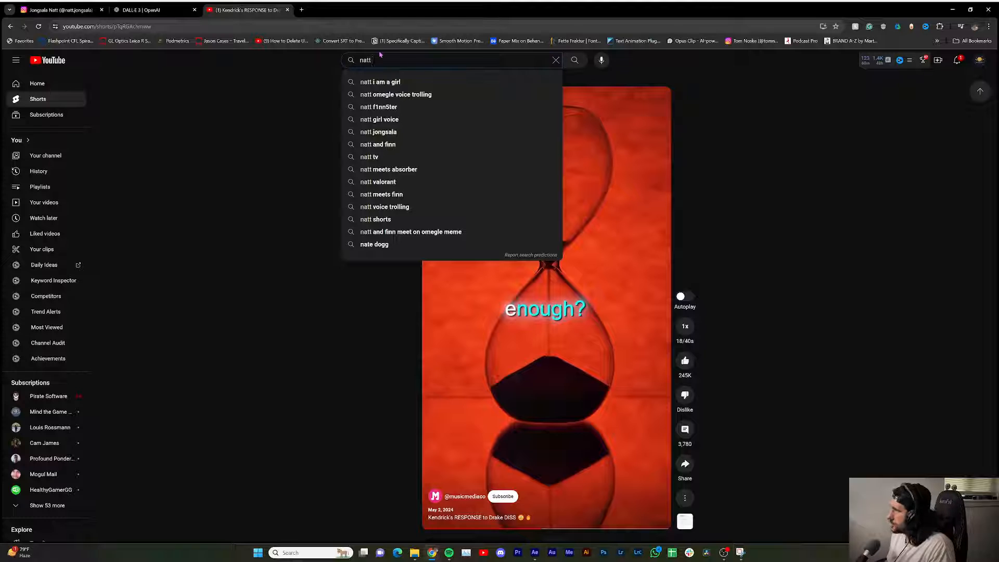
type("jon")
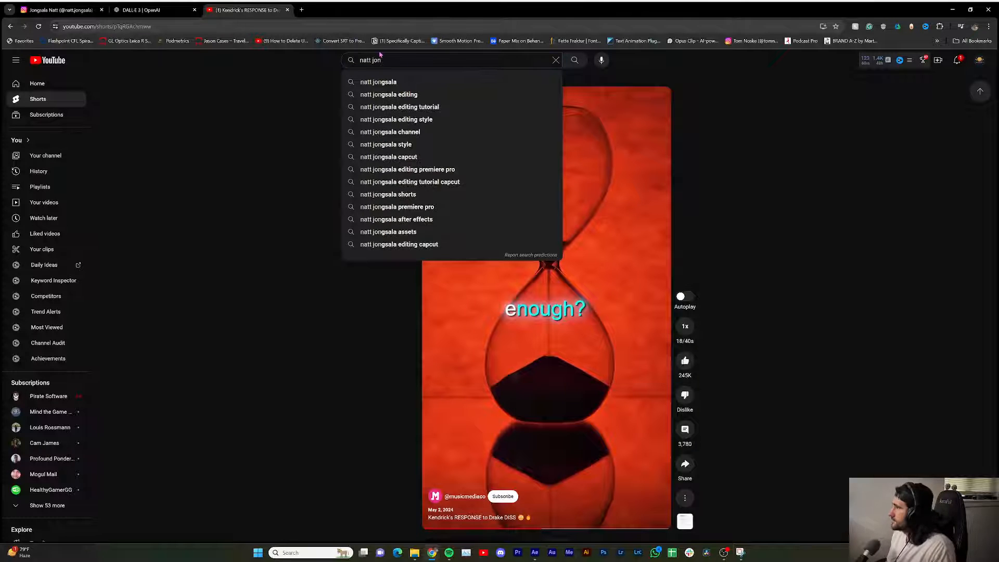
key("Down")
key("Return")
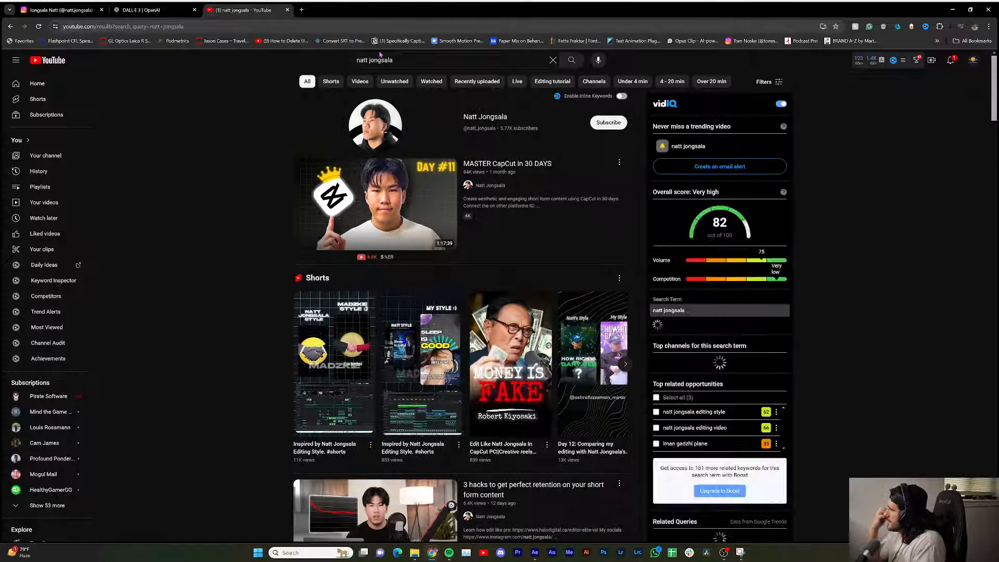
- Look through the YouTube search results for the creator's channels, Shorts and editing tutorials
scroll(572, 339, "down", 3)
scroll(573, 339, "down", 1)
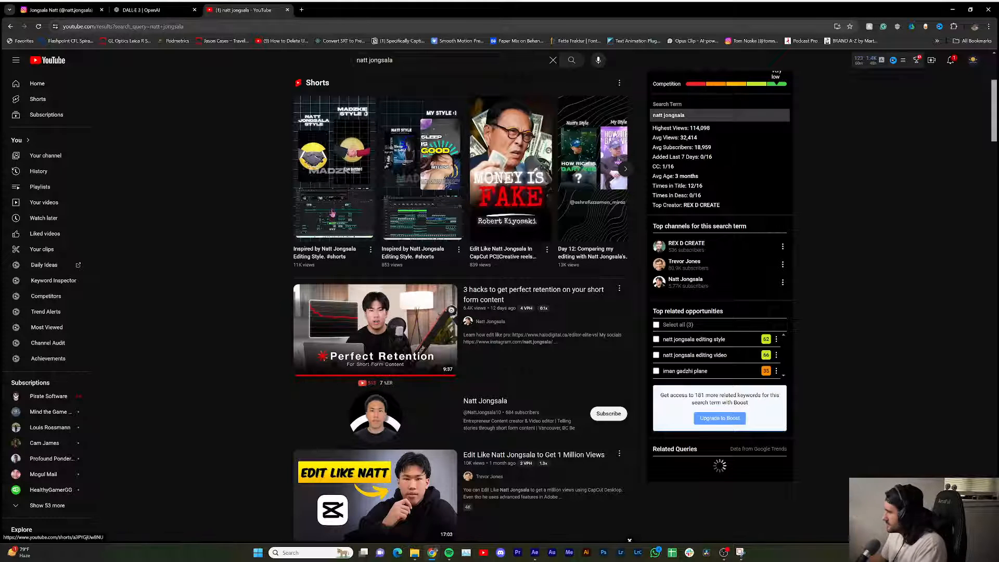
mouse_move(397, 328)
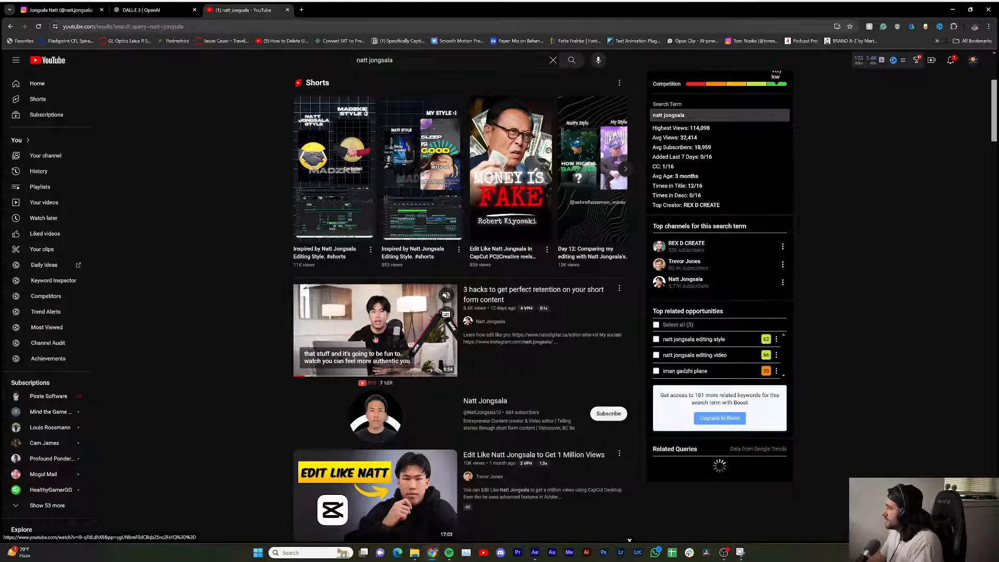
scroll(397, 327, "down", 3)
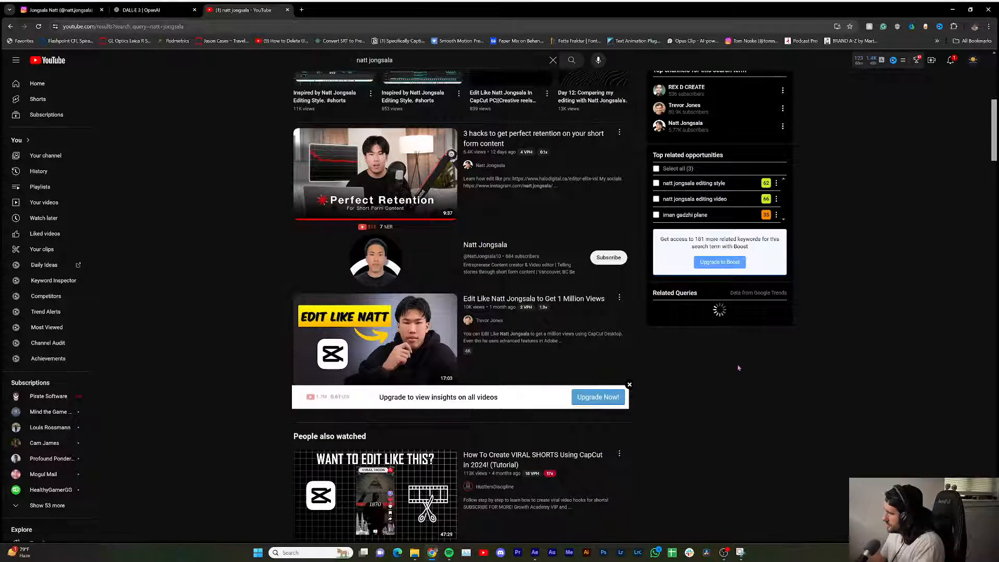
scroll(687, 414, "down", 3)
scroll(681, 408, "up", 4)
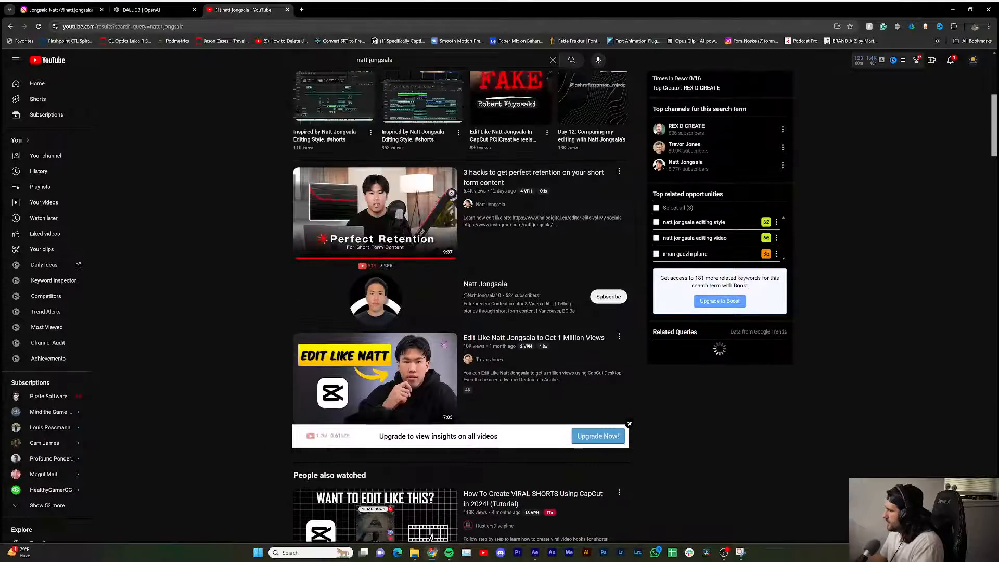
left_click(796, 309)
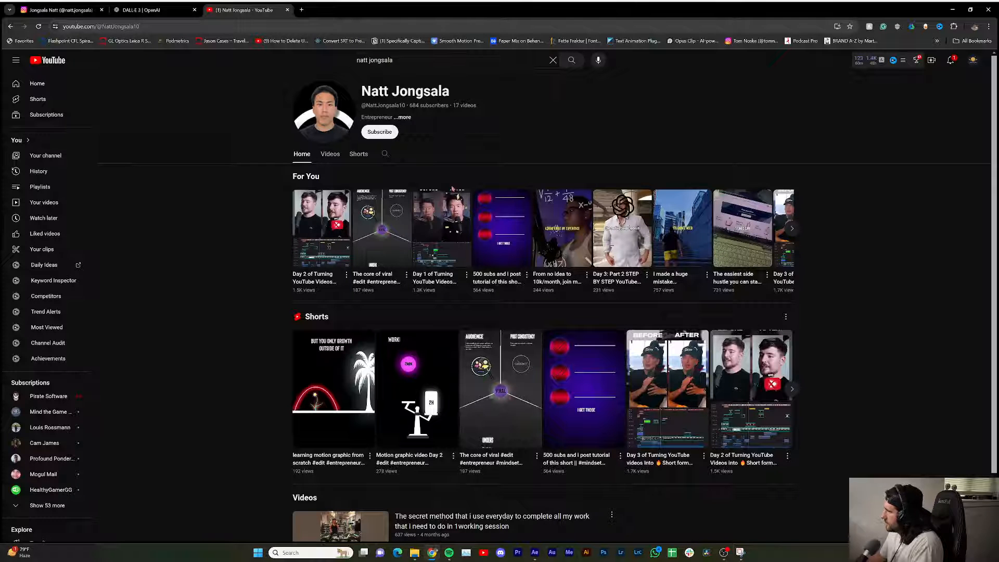
scroll(588, 375, "down", 2)
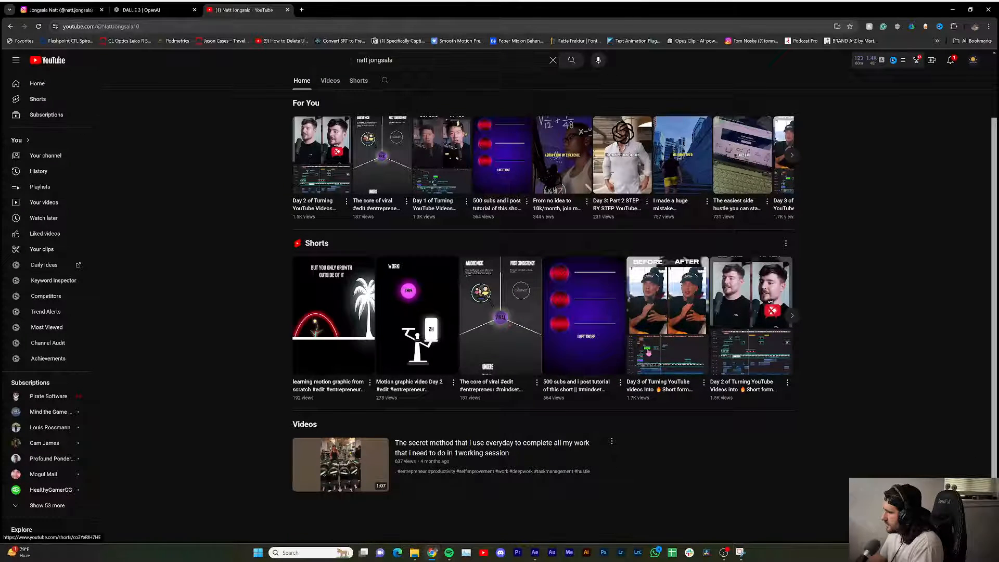
scroll(334, 161, "up", 2)
left_click(331, 155)
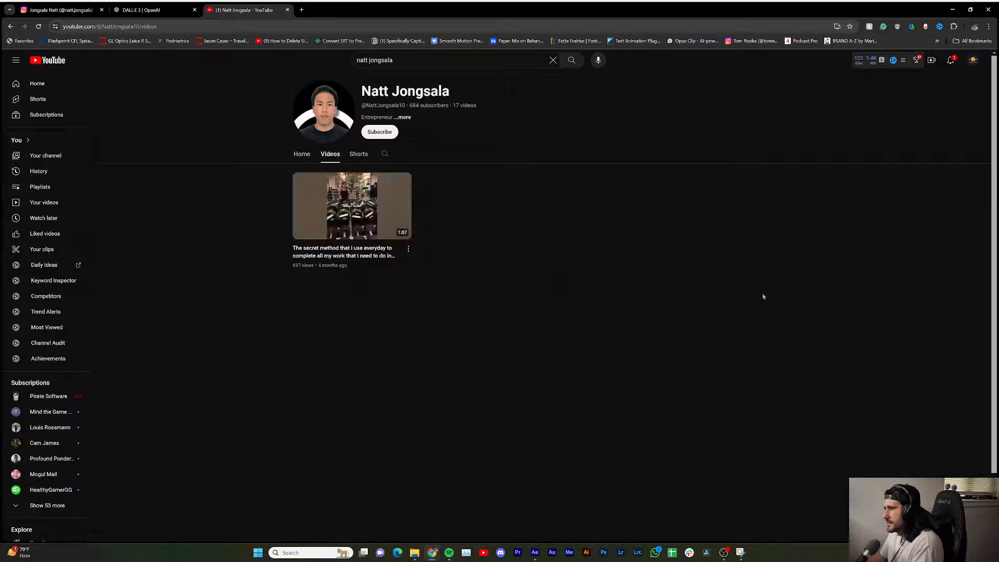
left_click(10, 26)
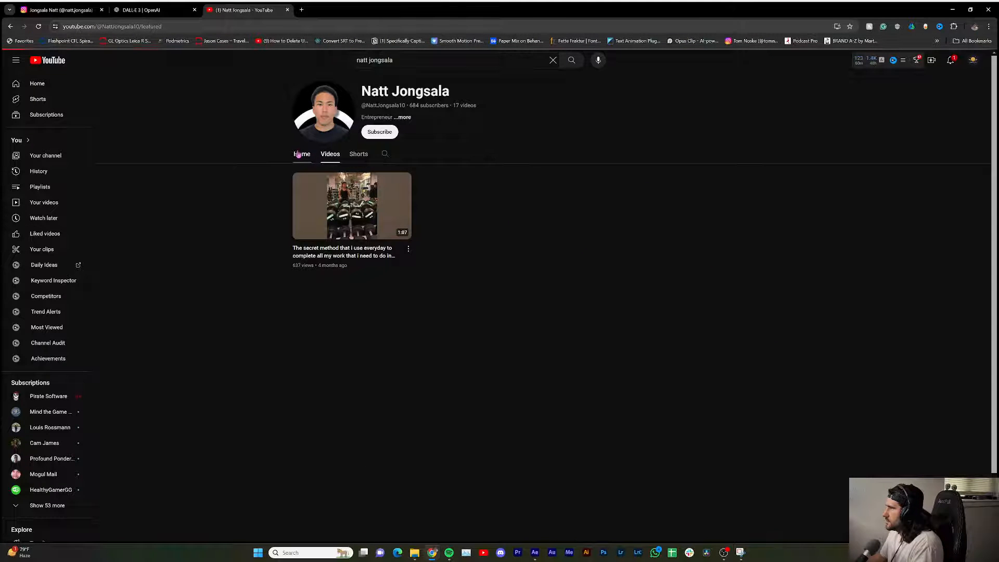
left_click(11, 28)
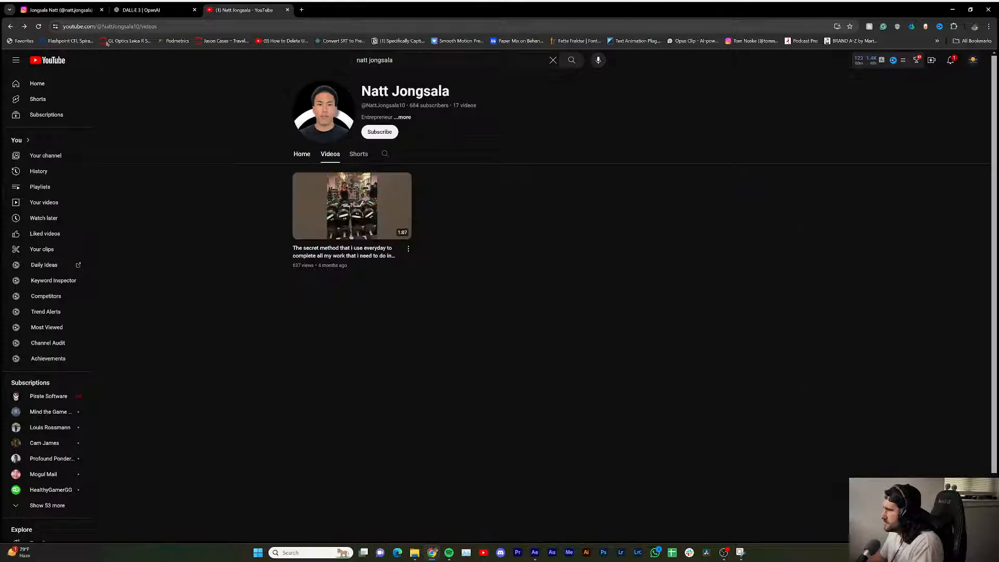
left_click(10, 26)
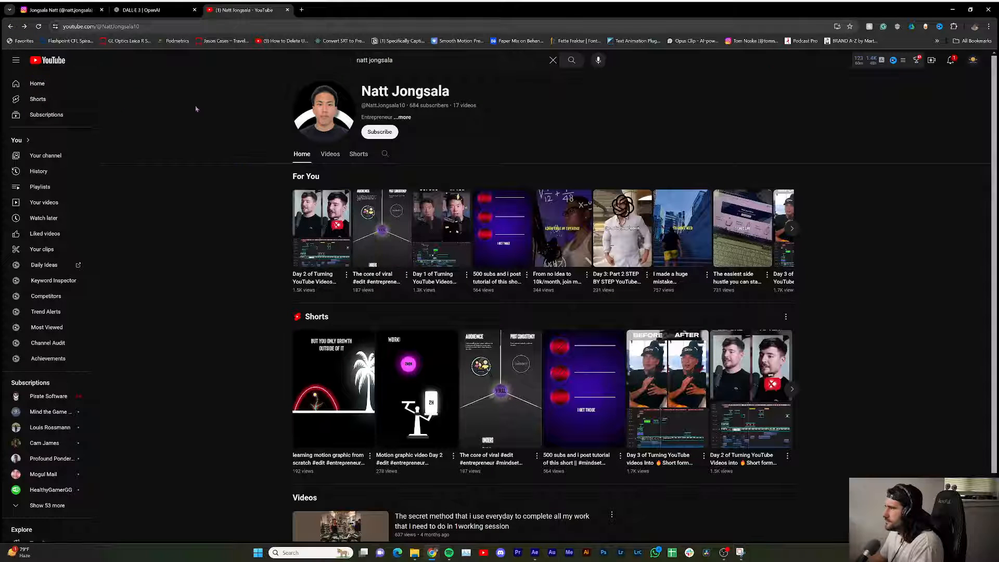
left_click(11, 26)
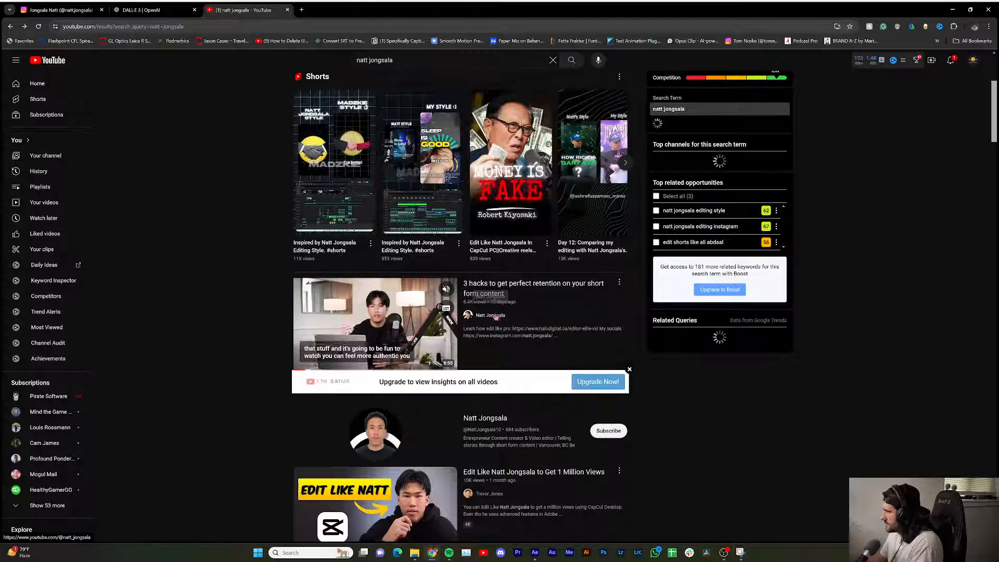
- Open the channel behind the "3 hacks to get perfect retention" video and review its Shorts and long-form videos
left_click(489, 318)
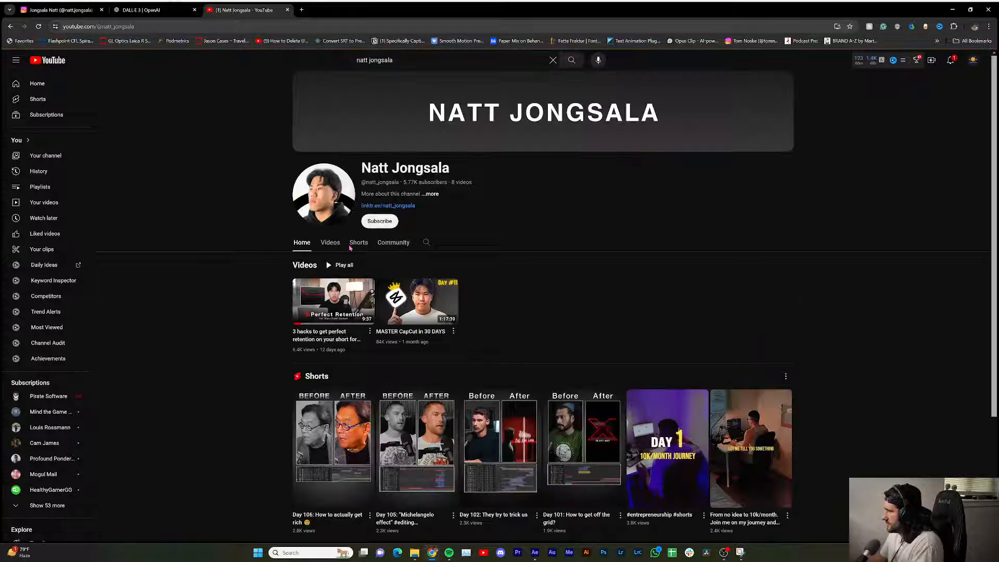
left_click(358, 243)
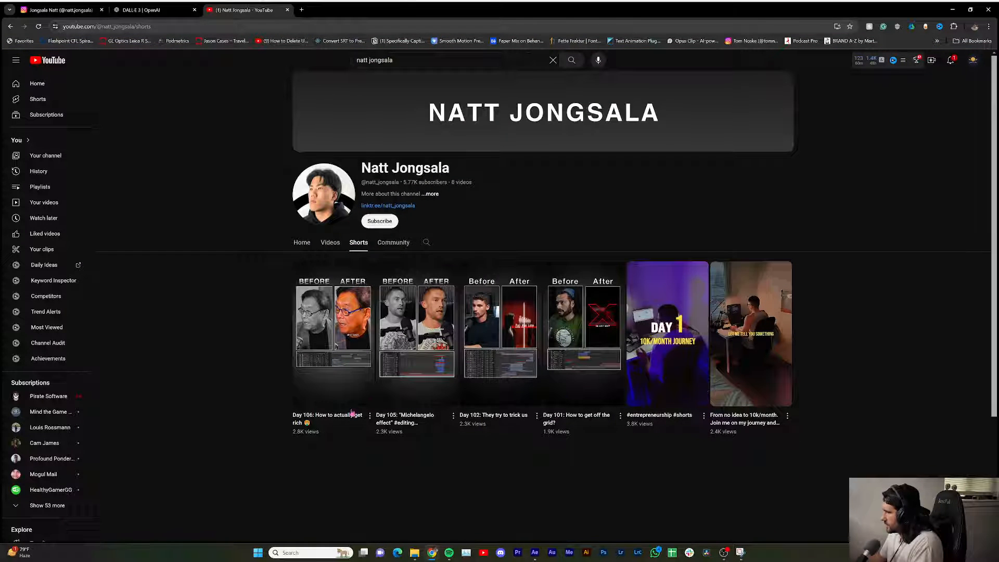
scroll(744, 421, "down", 2)
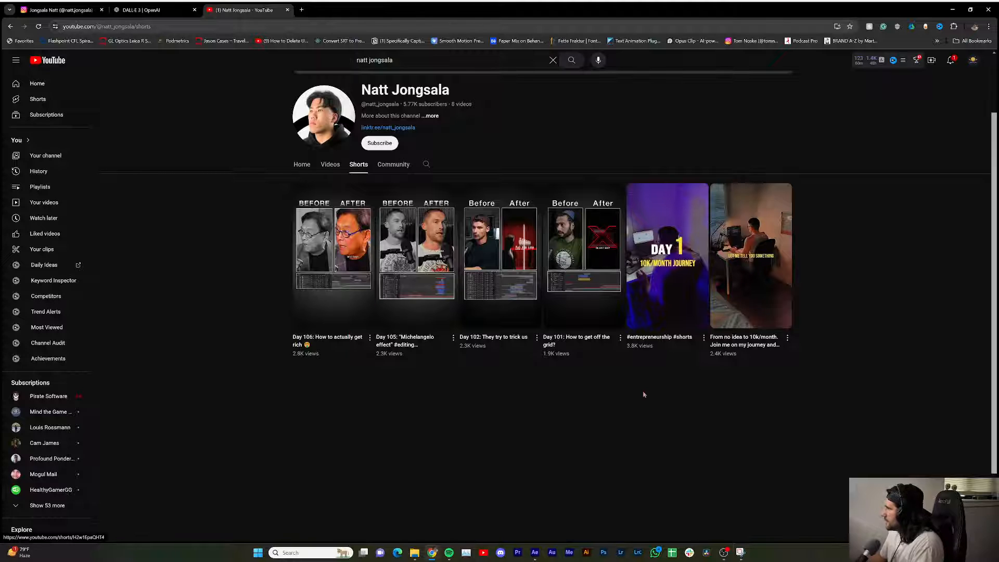
left_click(329, 165)
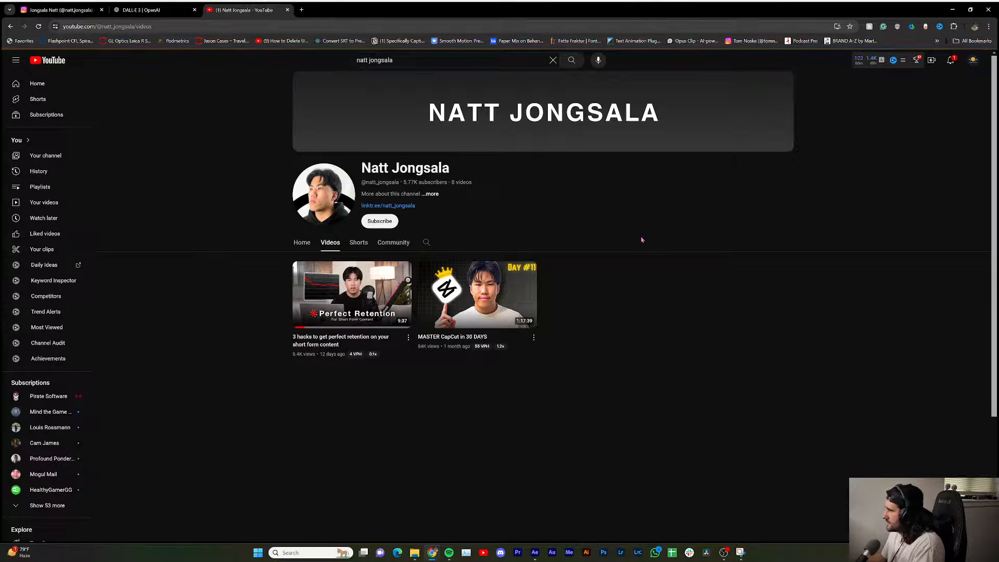
mouse_move(480, 307)
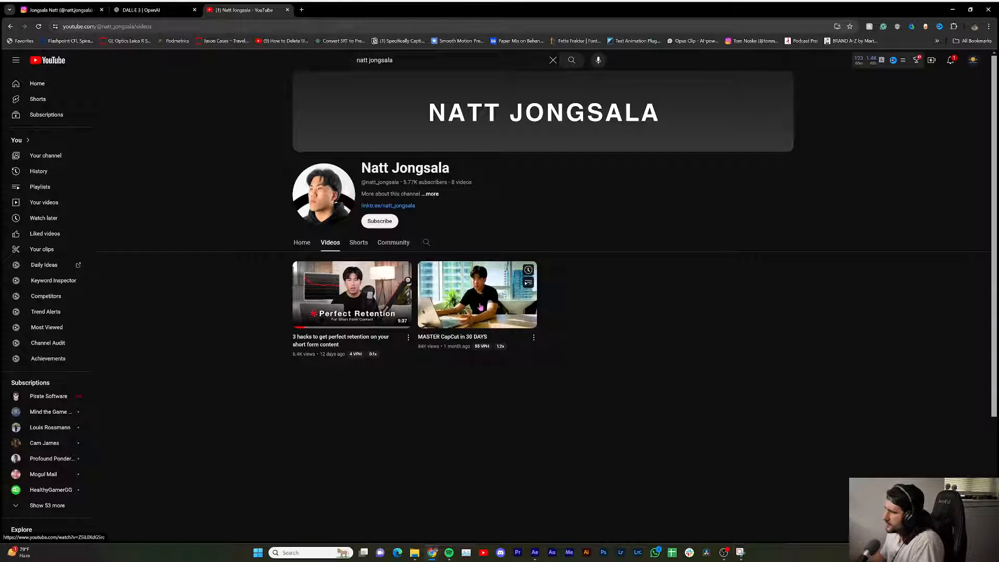
mouse_move(360, 316)
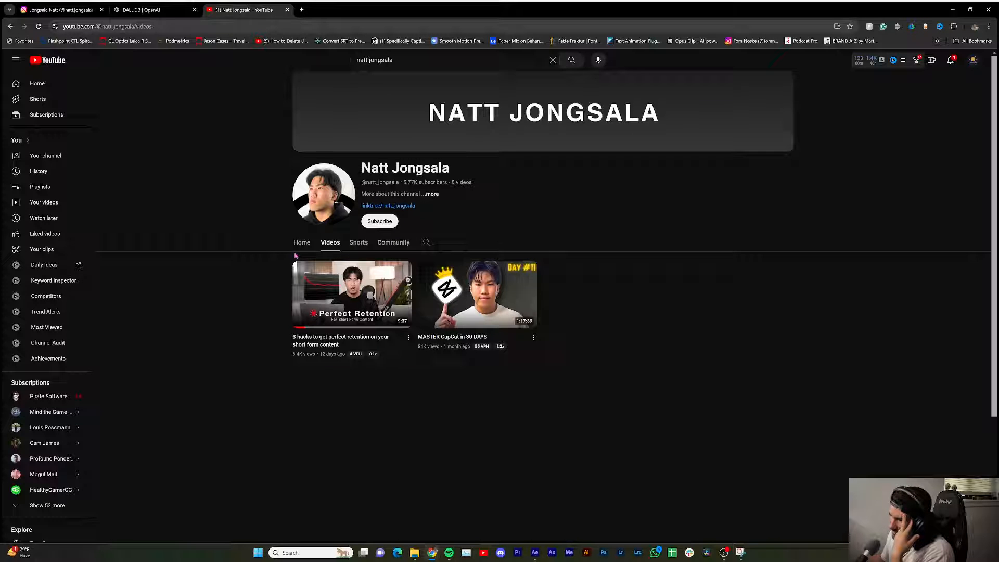
- Switch to the Instagram tab, search for "joshua", open the first suggested profile and show its reels
left_click(73, 11)
left_click(57, 123)
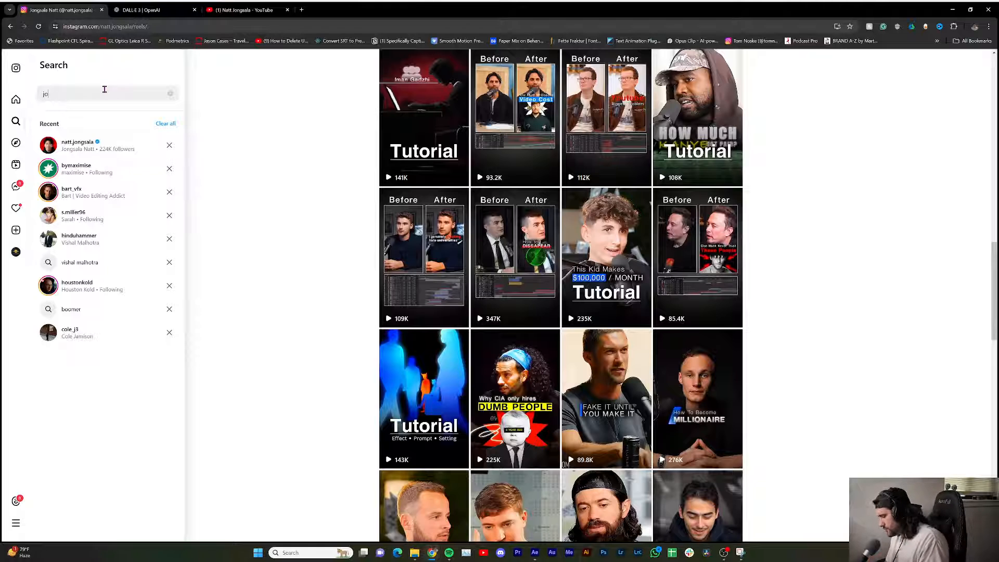
type("shua")
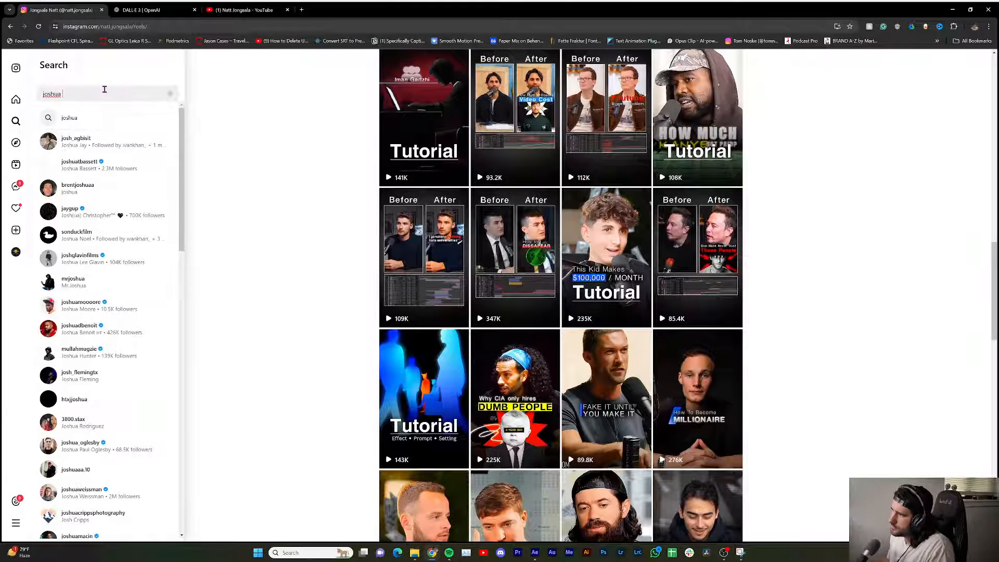
left_click(134, 152)
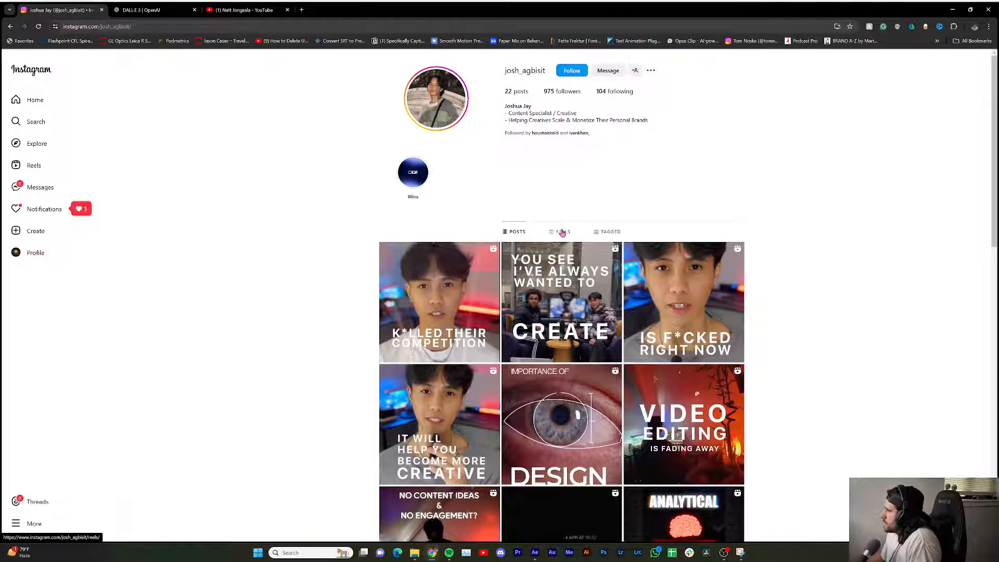
left_click(562, 232)
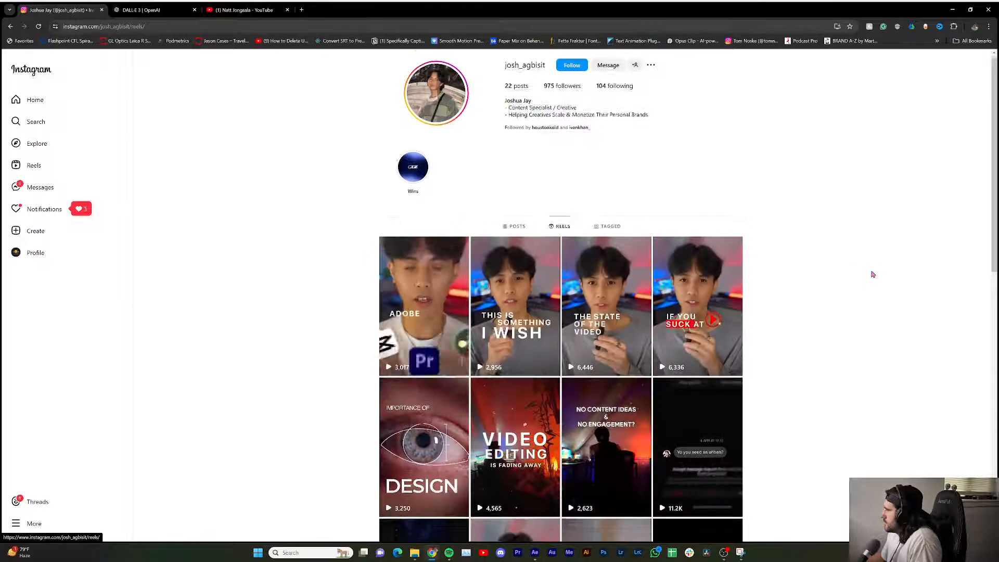
- Play the "Nobody Knows" reel from the lower part of the creator's grid, pause it and close it
scroll(873, 274, "down", 3)
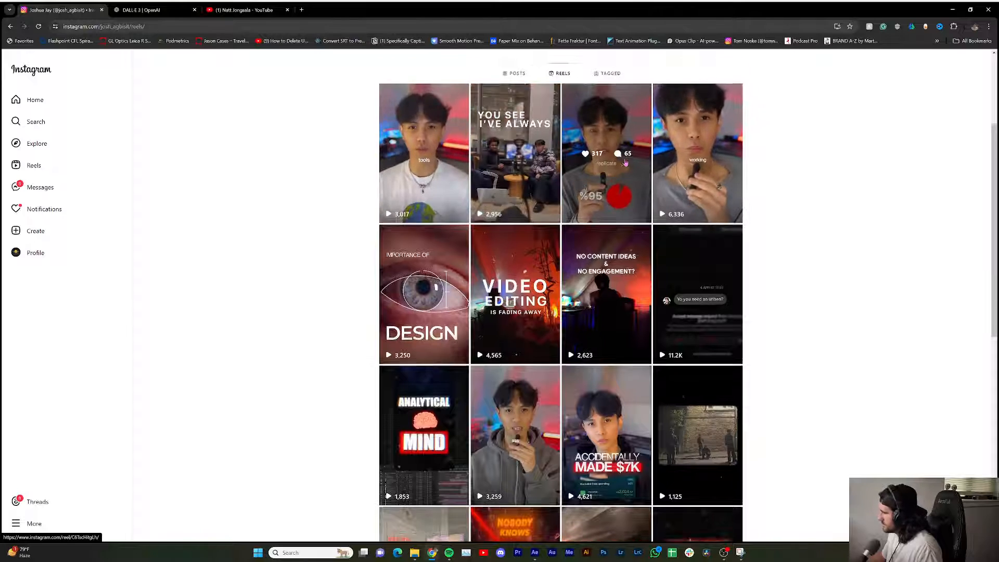
scroll(443, 293, "down", 3)
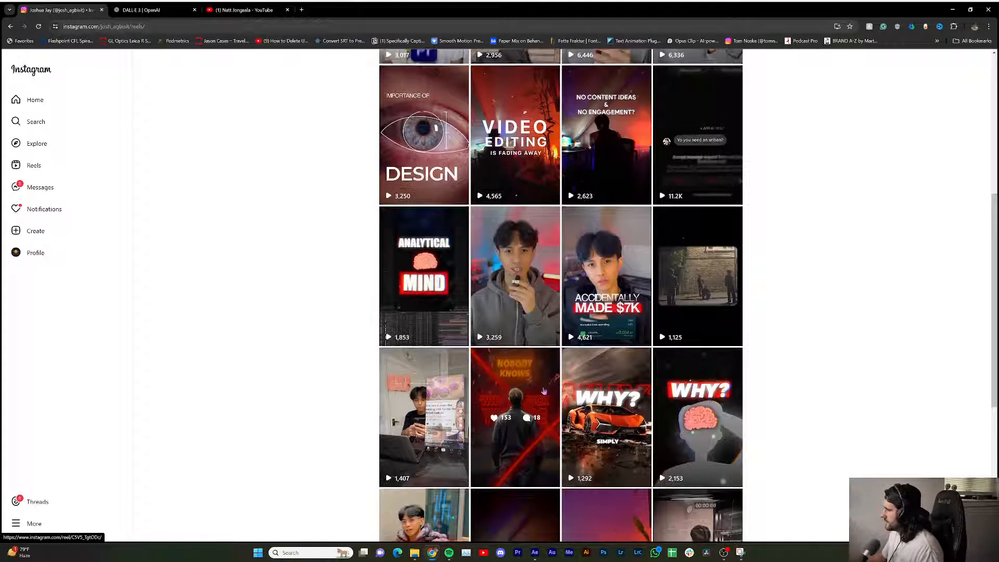
scroll(468, 270, "down", 3)
left_click(664, 222)
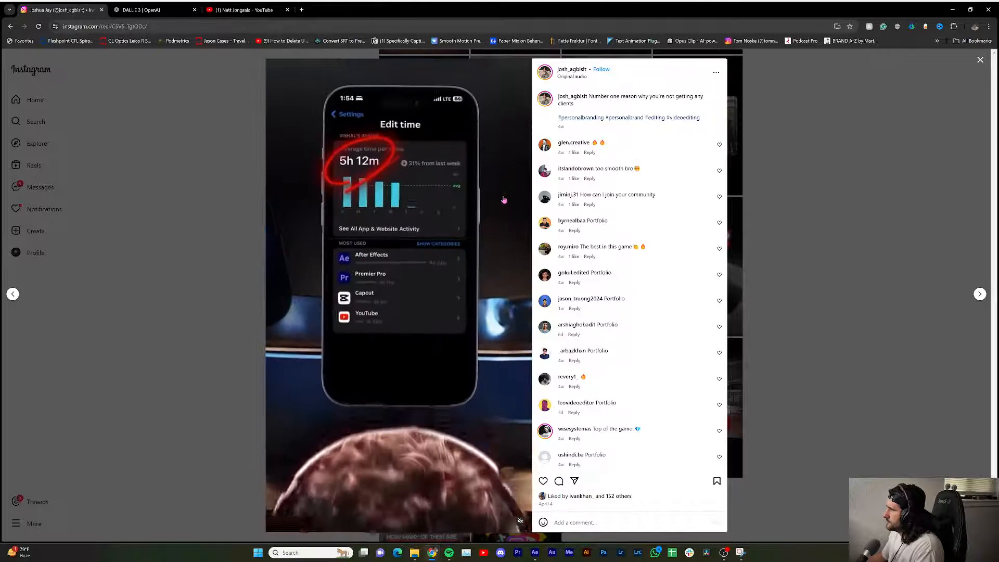
left_click(433, 179)
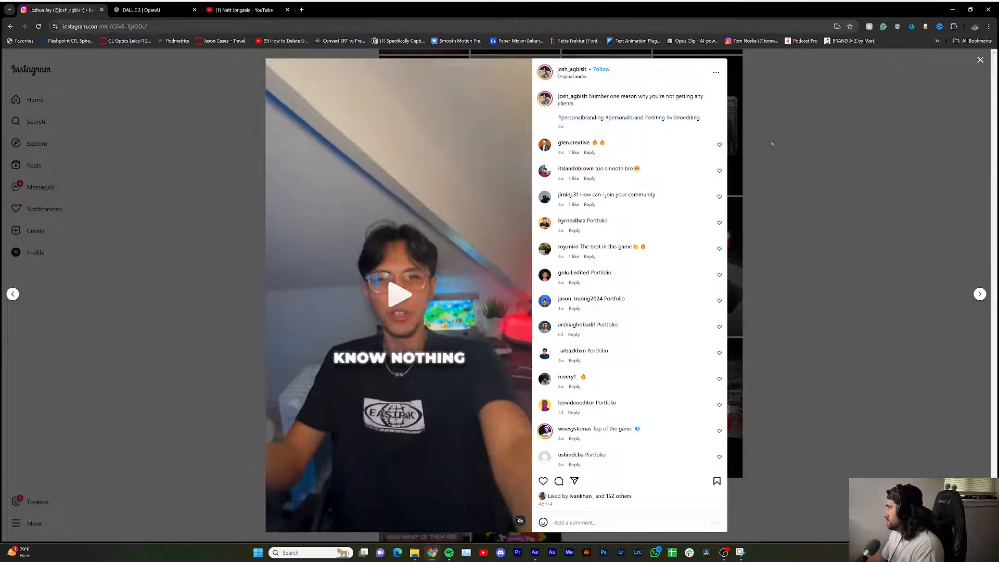
left_click(827, 211)
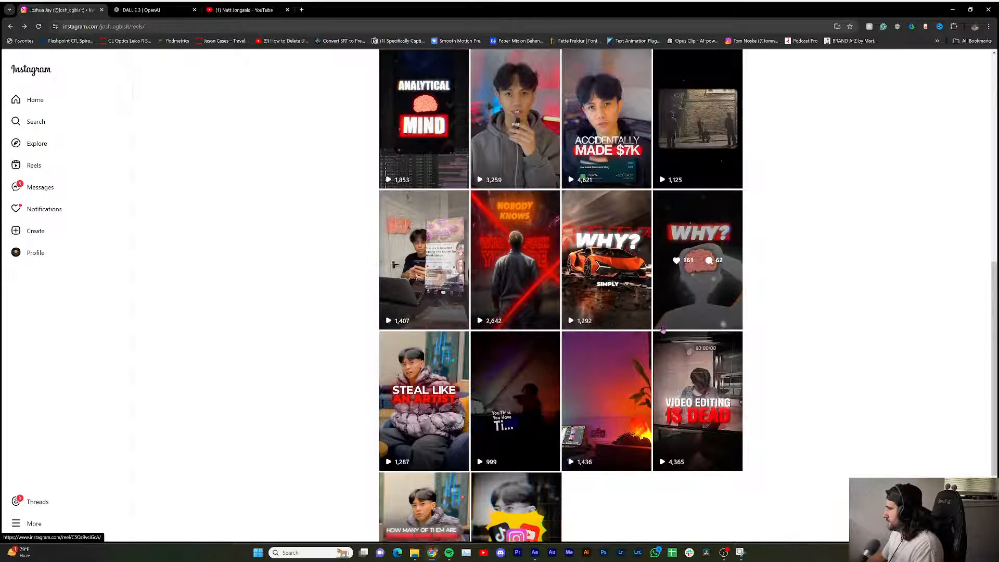
- Open the "Importance of Design" reel from the creator's grid, watch its text and design edits, and close it
scroll(662, 329, "down", 3)
scroll(642, 325, "up", 8)
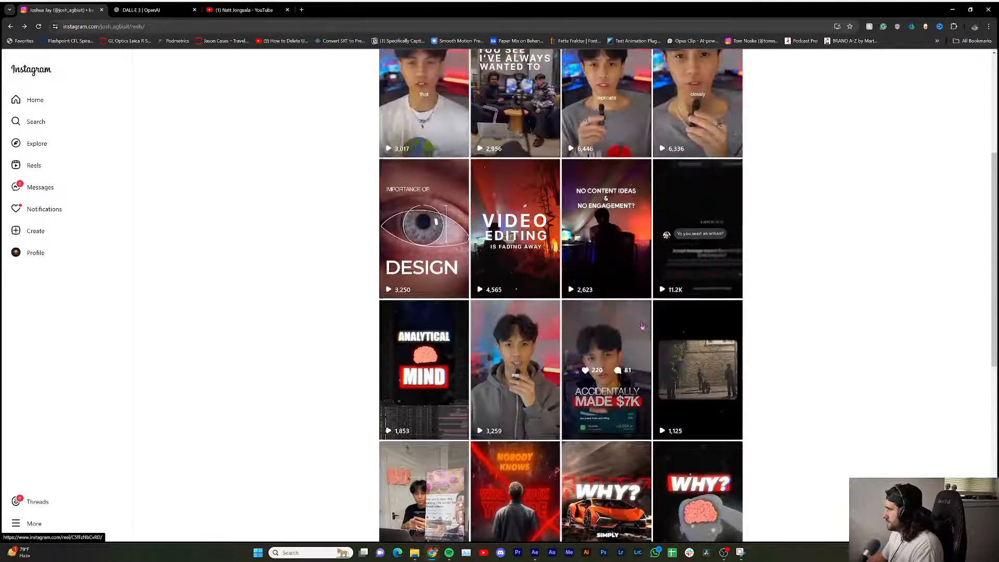
scroll(642, 325, "up", 5)
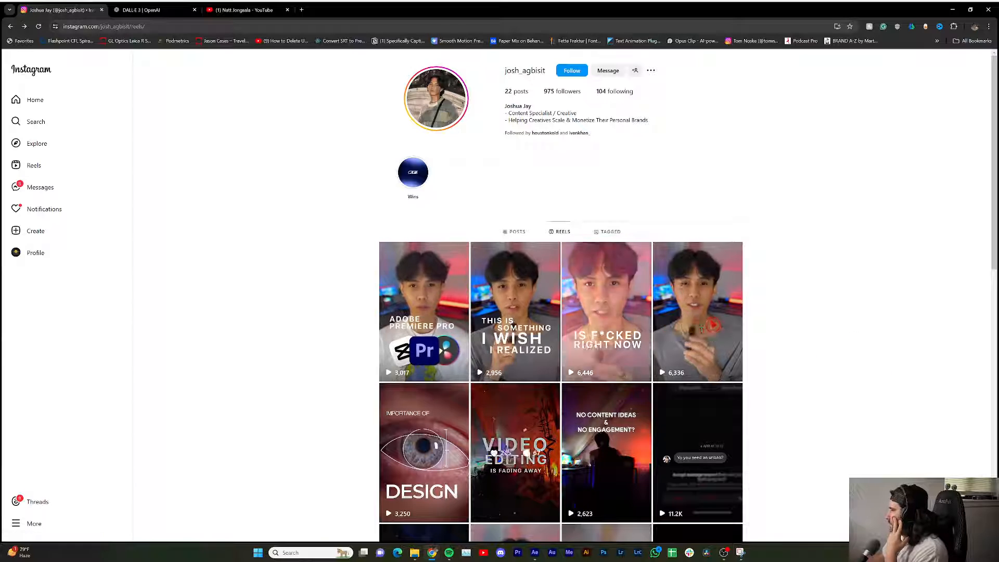
left_click(424, 452)
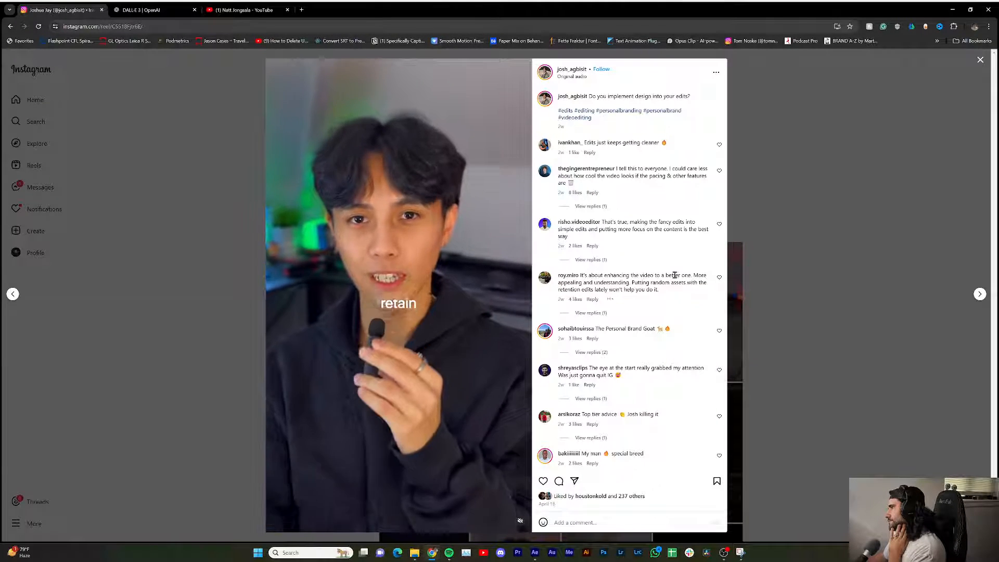
left_click(978, 61)
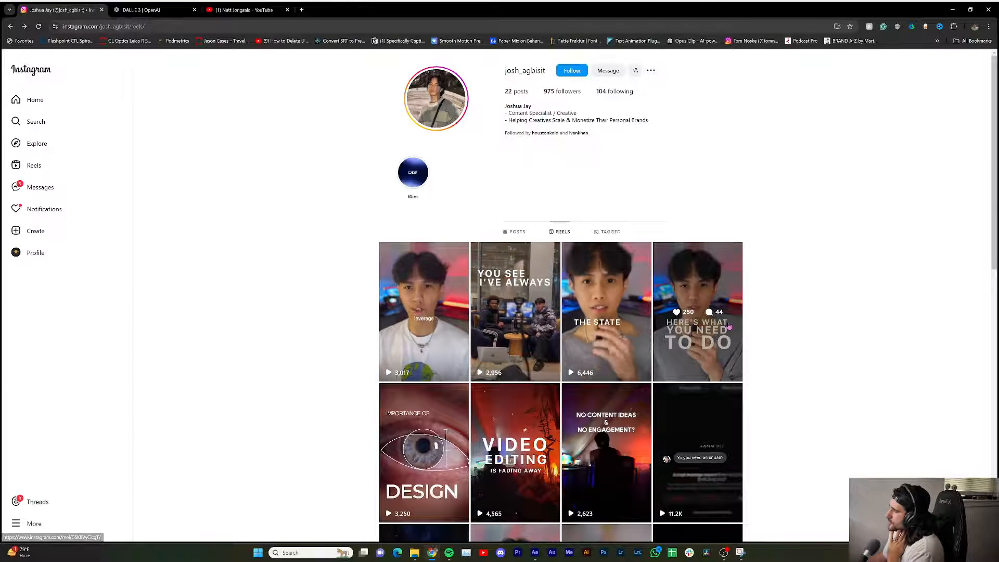
- Examine the text layouts and animated preview styles across the creator's grid of reels
scroll(730, 324, "down", 3)
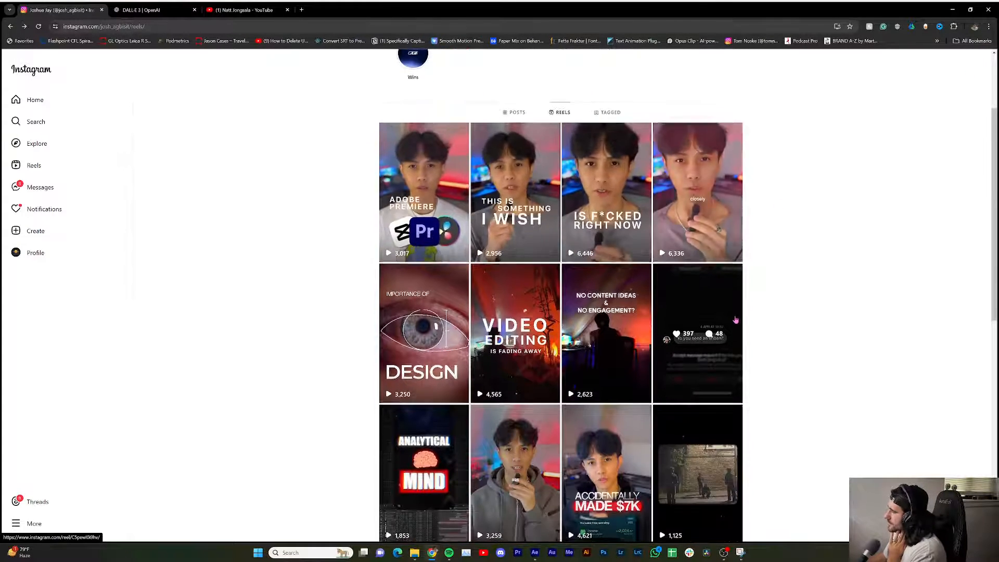
scroll(735, 320, "down", 2)
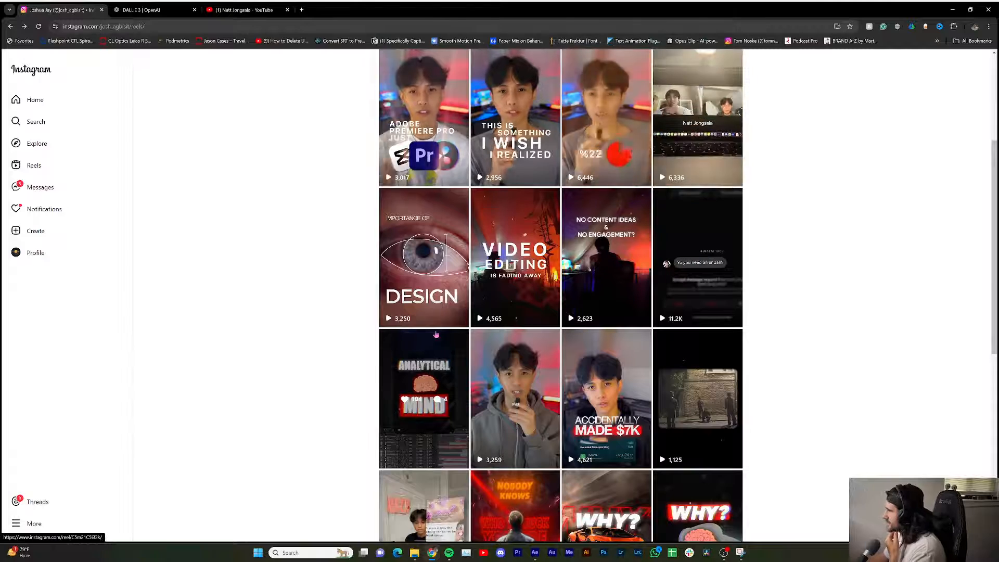
scroll(758, 265, "up", 4)
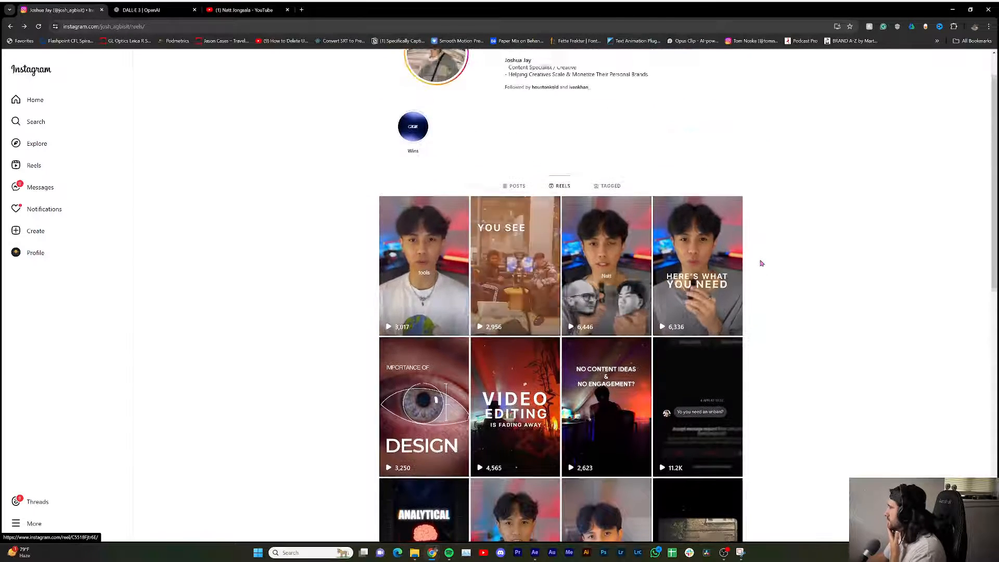
scroll(761, 263, "up", 1)
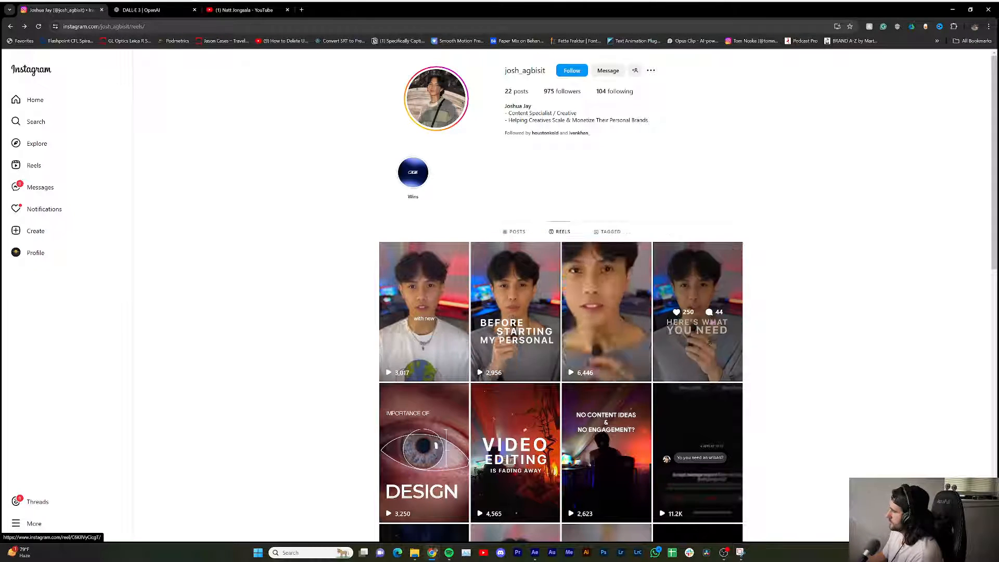
scroll(837, 320, "down", 5)
scroll(837, 320, "up", 5)
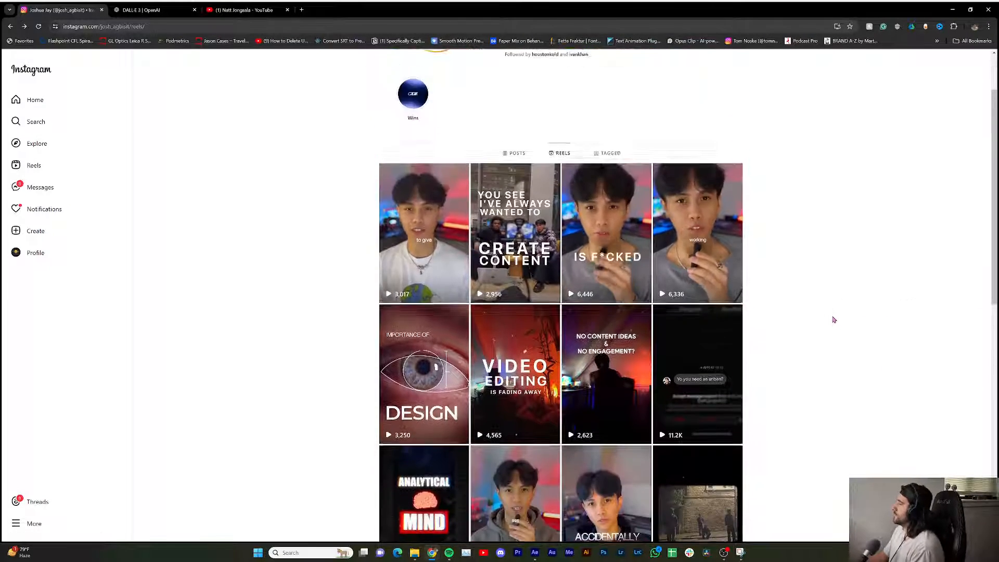
- Close the Instagram tab and return to the creator's YouTube channel
left_click(101, 10)
left_click(162, 11)
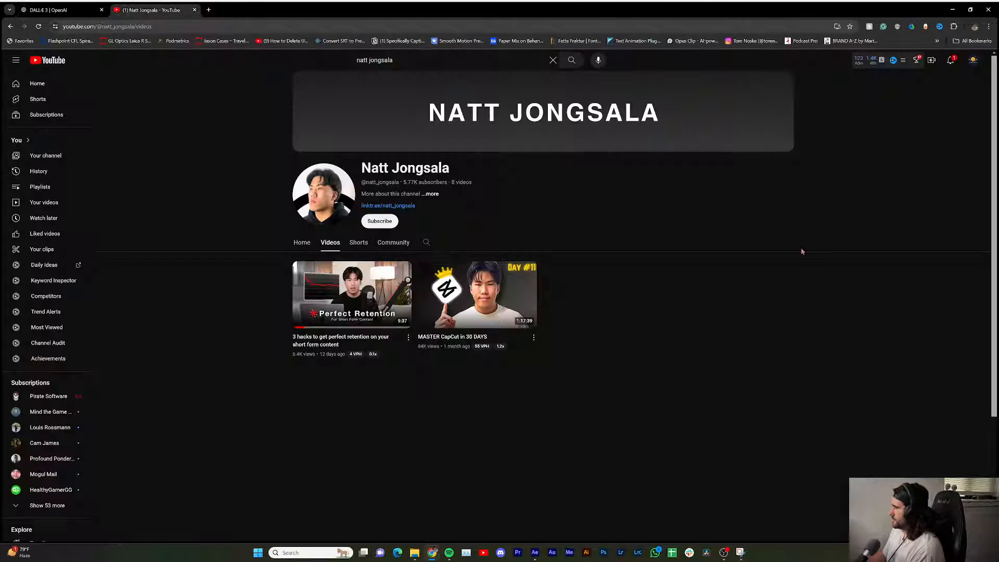